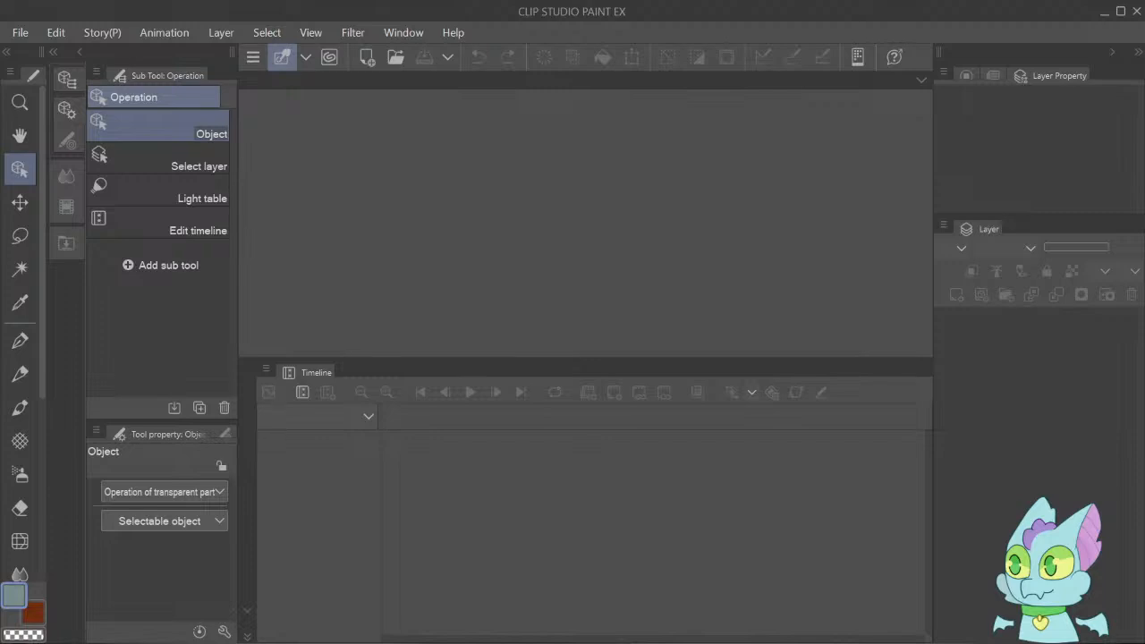
# Switch to the animation pipeline spreadsheet in the browser and compare the scene lists on the pinecones and pinconebd sheets.
pyautogui.hotkey('alt', 'Tab')
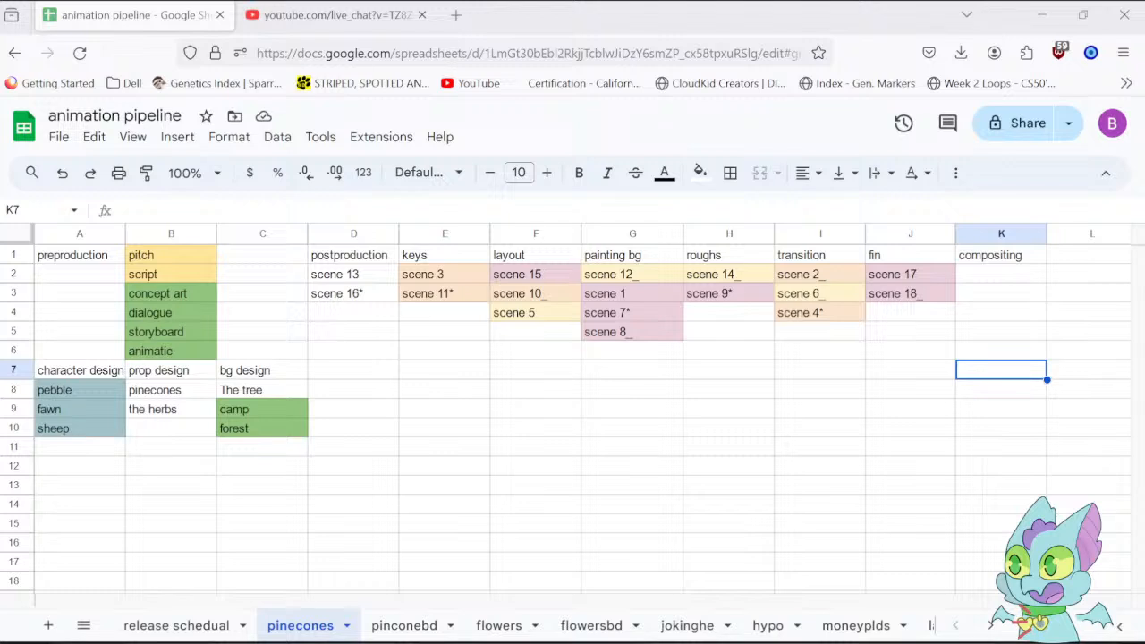
pyautogui.click(1044, 409)
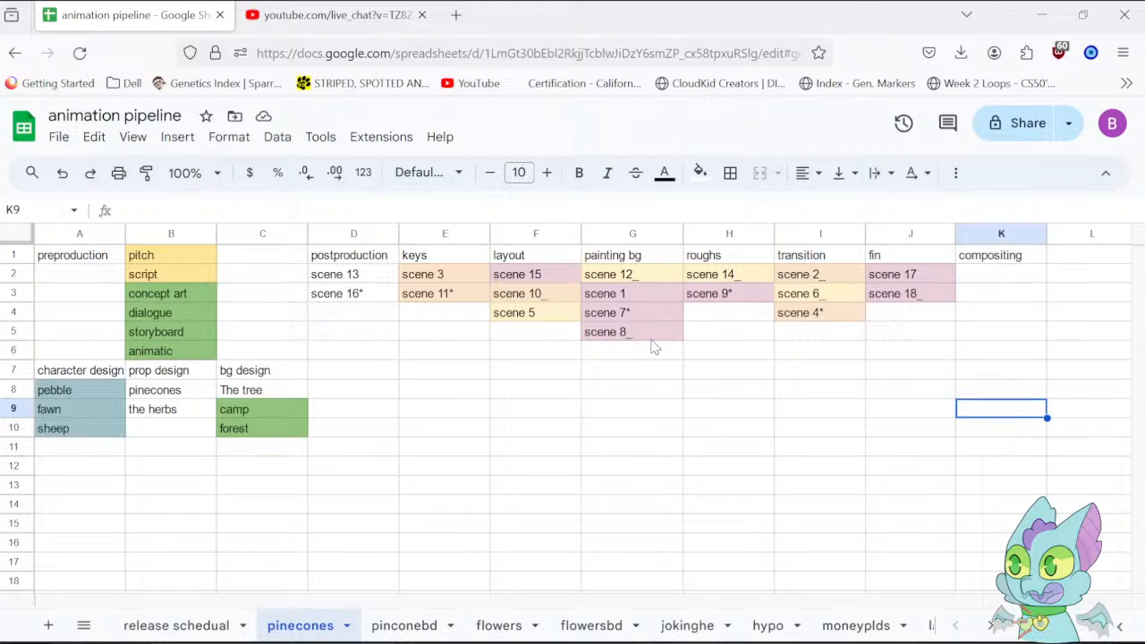
pyautogui.click(410, 626)
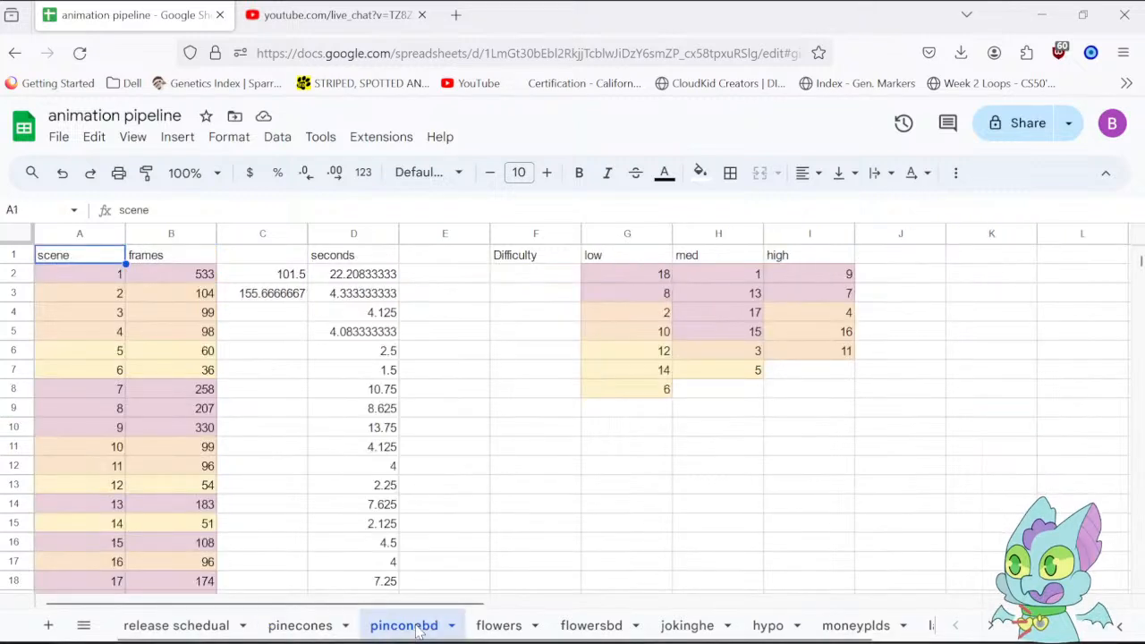
pyautogui.click(301, 626)
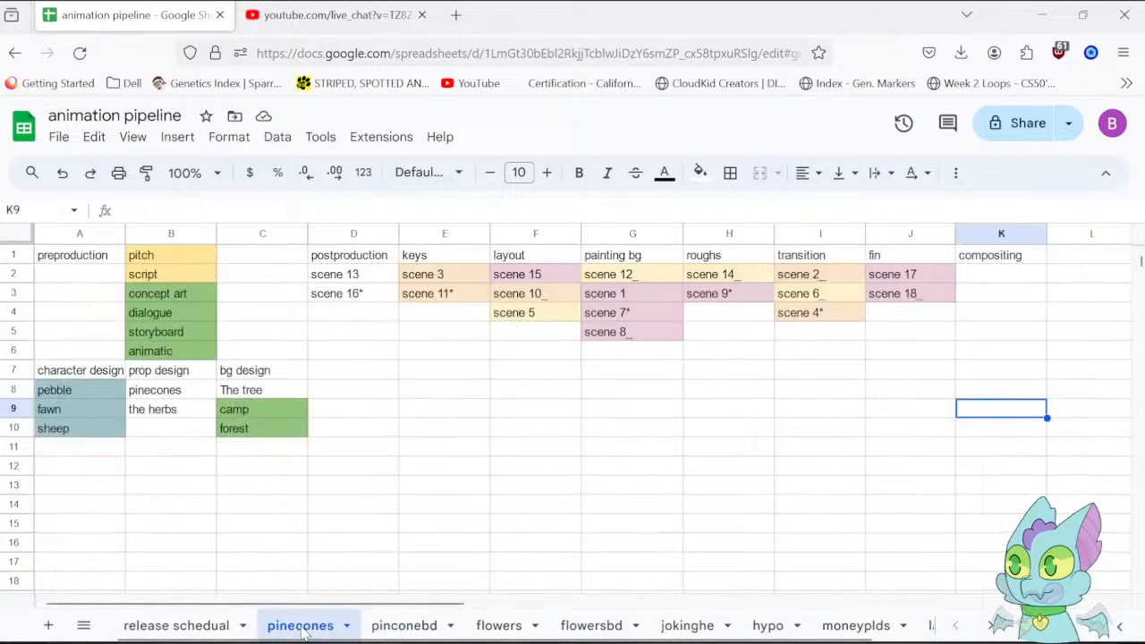
pyautogui.click(403, 628)
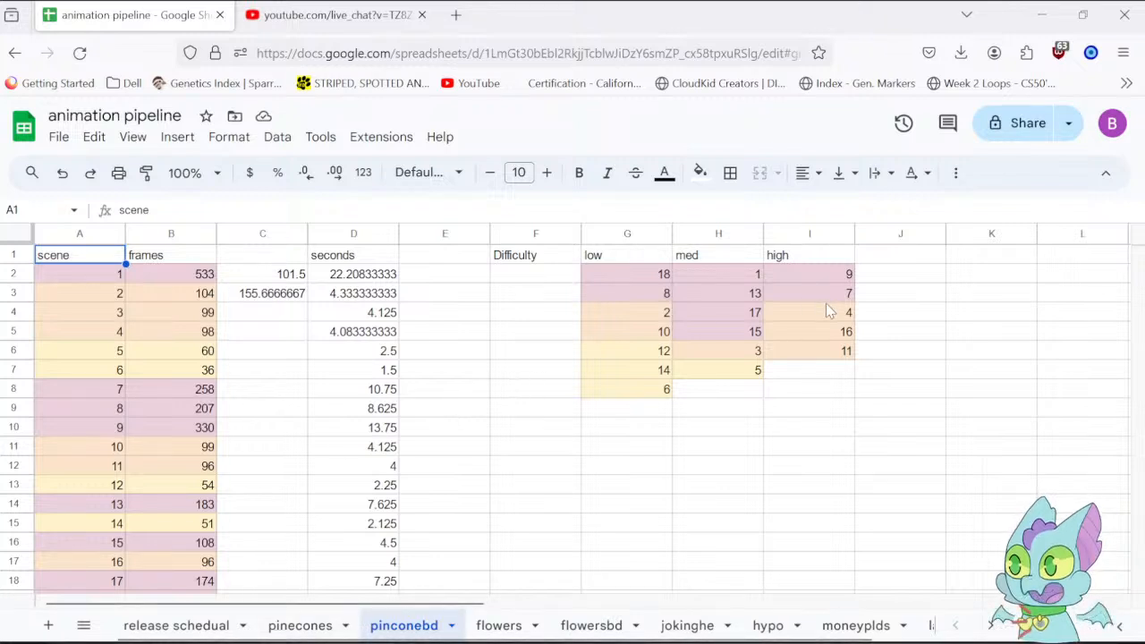
pyautogui.click(302, 626)
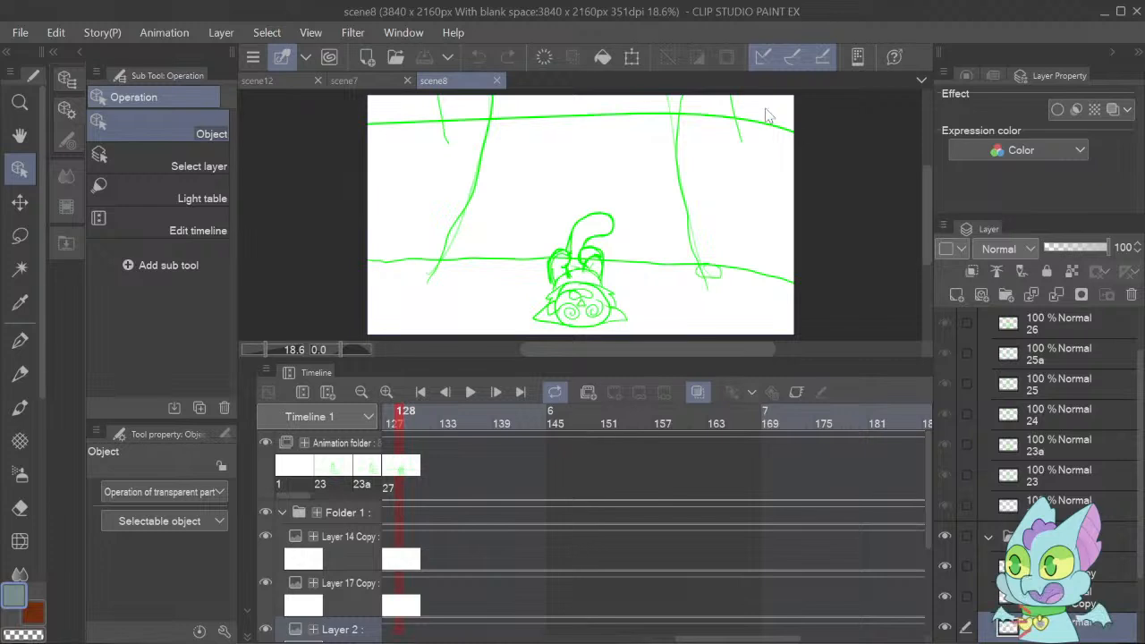
# Switch to the scene12 document in Clip Studio Paint and return its timeline to frame 1.
pyautogui.click(349, 82)
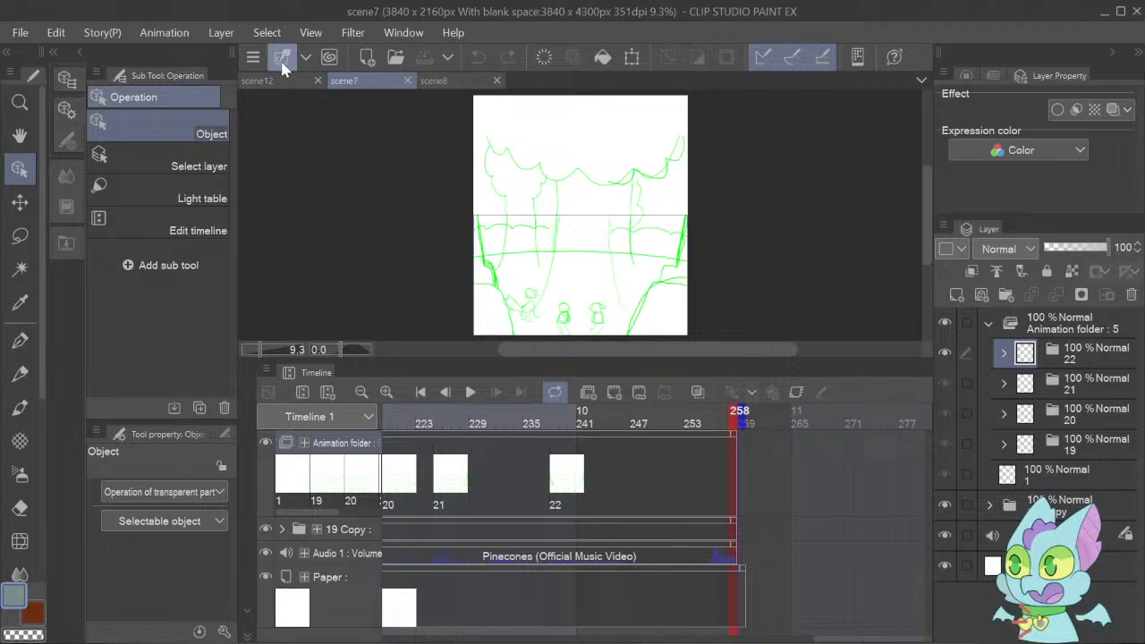
pyautogui.click(260, 81)
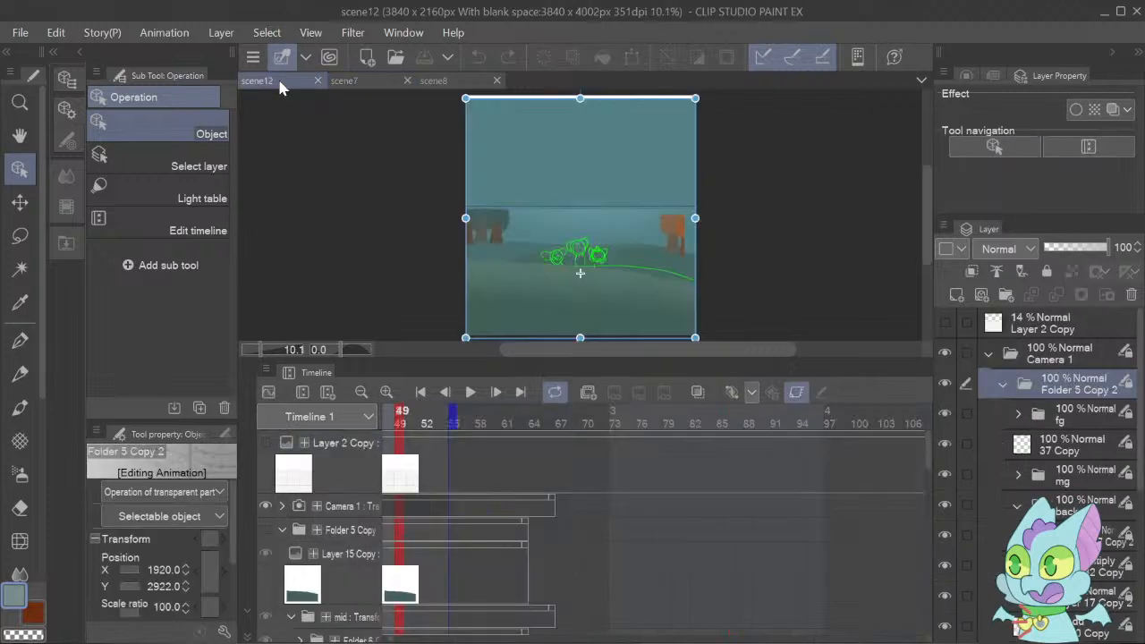
pyautogui.click(417, 395)
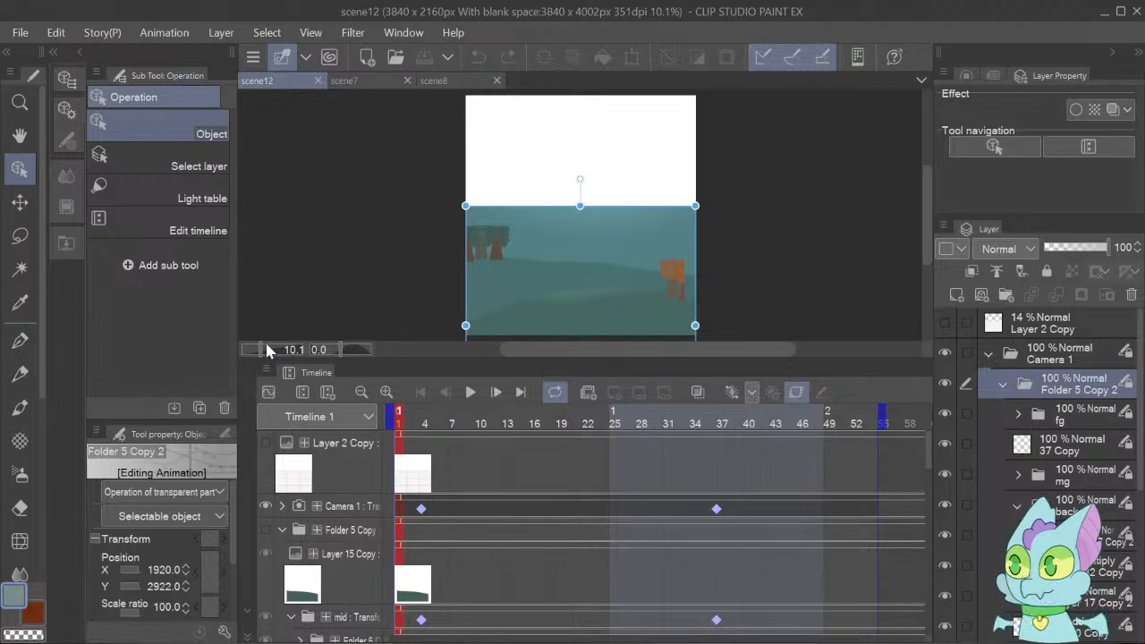
# Collapse the Folder 5 Copy 2 layer folder and move it out of the Camera 1 folder, directly above it.
pyautogui.moveTo(266, 347); pyautogui.dragTo(268, 346)
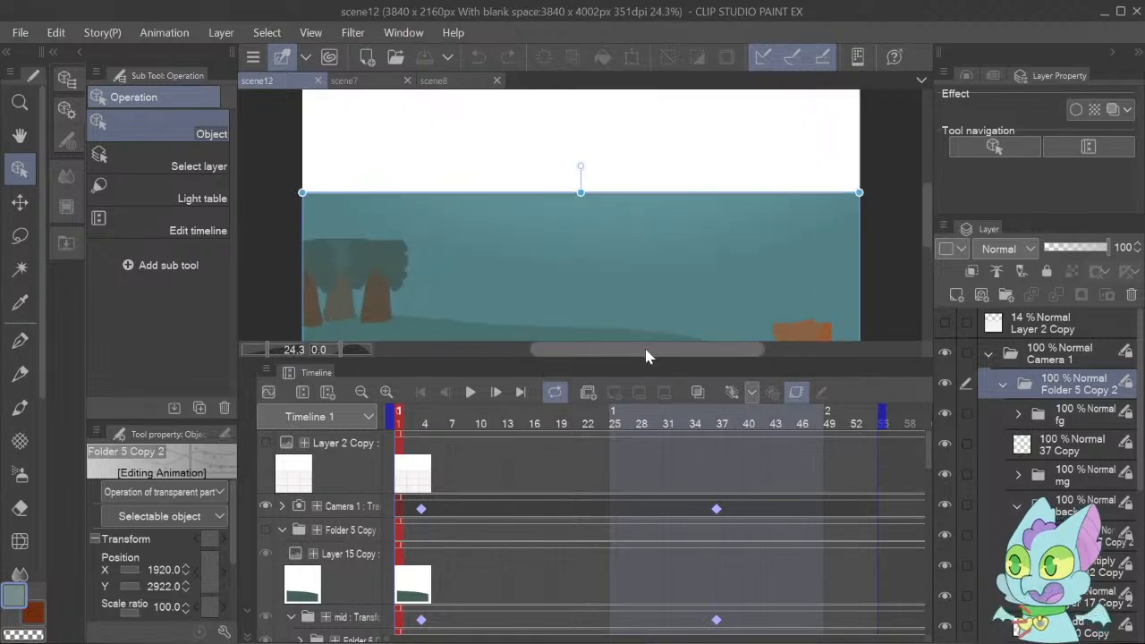
pyautogui.moveTo(647, 352); pyautogui.dragTo(615, 351)
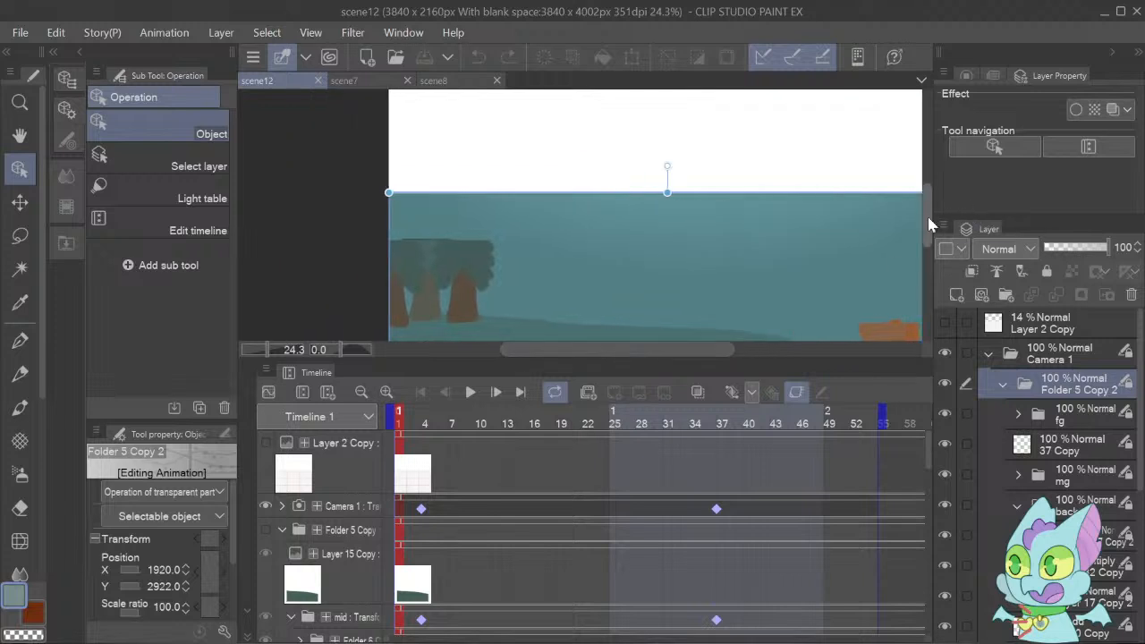
pyautogui.moveTo(929, 218); pyautogui.dragTo(942, 247)
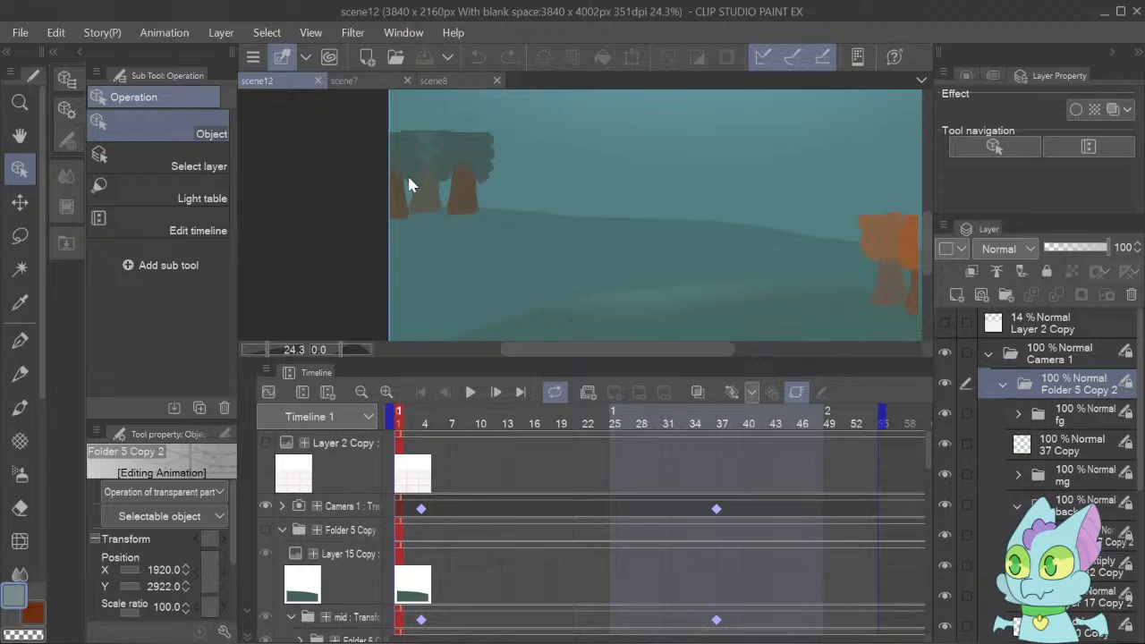
pyautogui.click(426, 161)
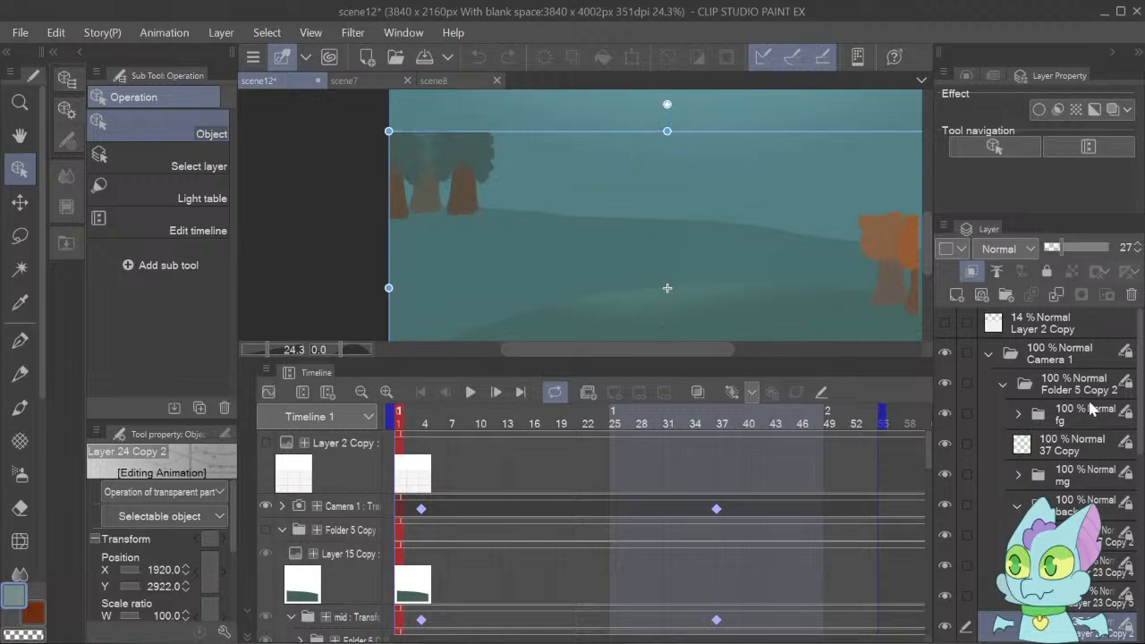
pyautogui.click(1000, 386)
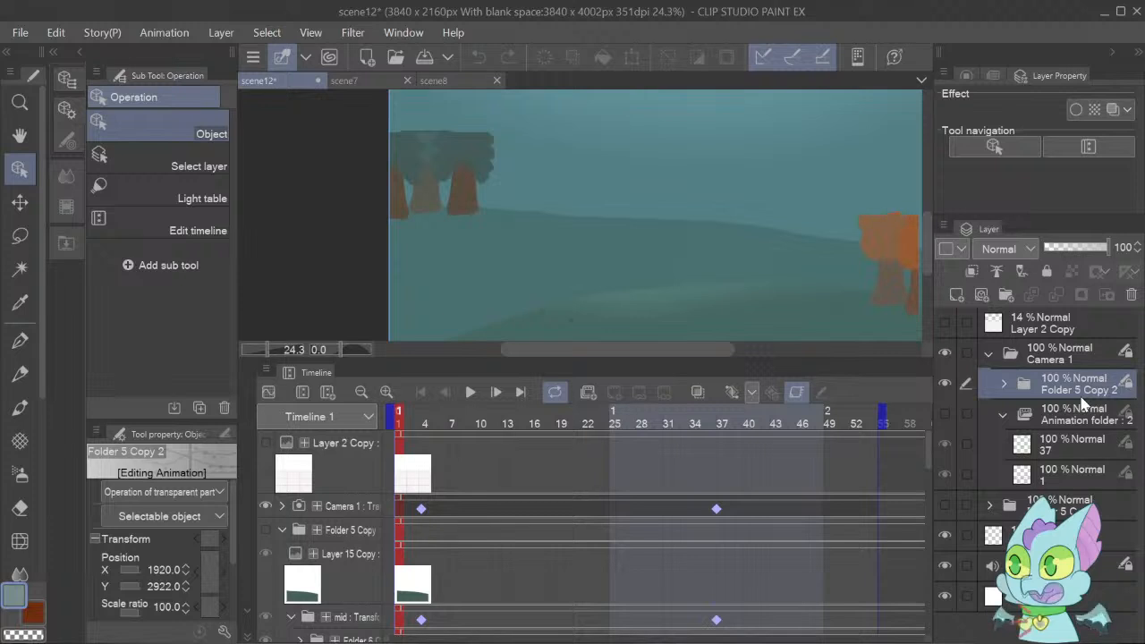
pyautogui.moveTo(1082, 403); pyautogui.dragTo(1076, 351)
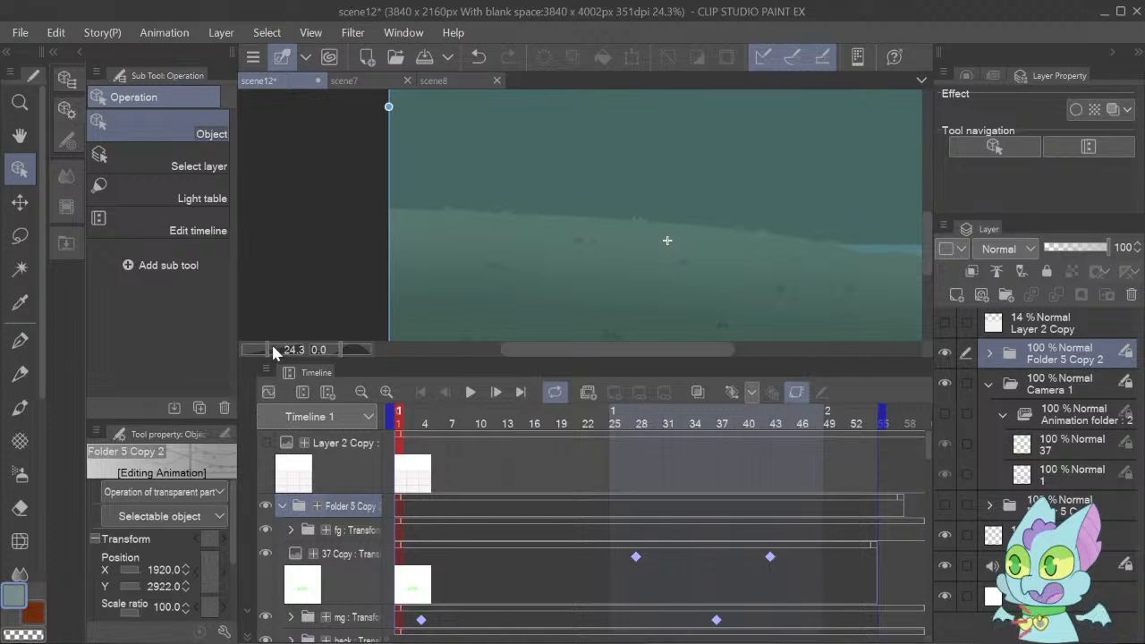
# Disable keyframes on the Folder 5 Copy 2 folder and the layers inside it.
pyautogui.moveTo(273, 351); pyautogui.dragTo(258, 366)
pyautogui.moveTo(926, 260); pyautogui.dragTo(935, 140)
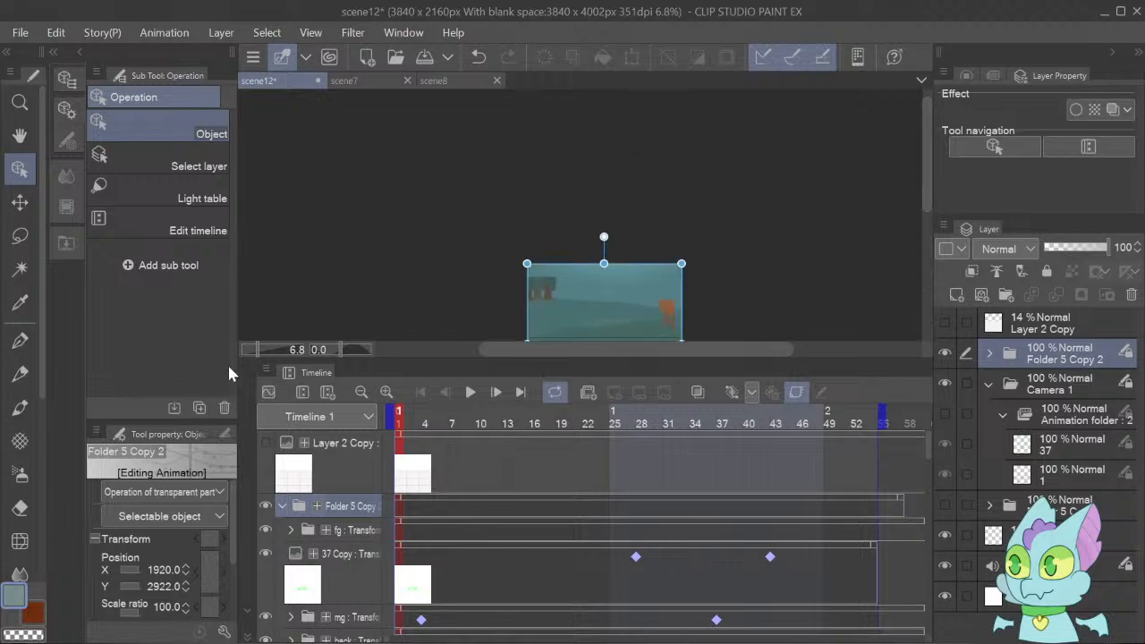
pyautogui.moveTo(269, 350); pyautogui.dragTo(271, 358)
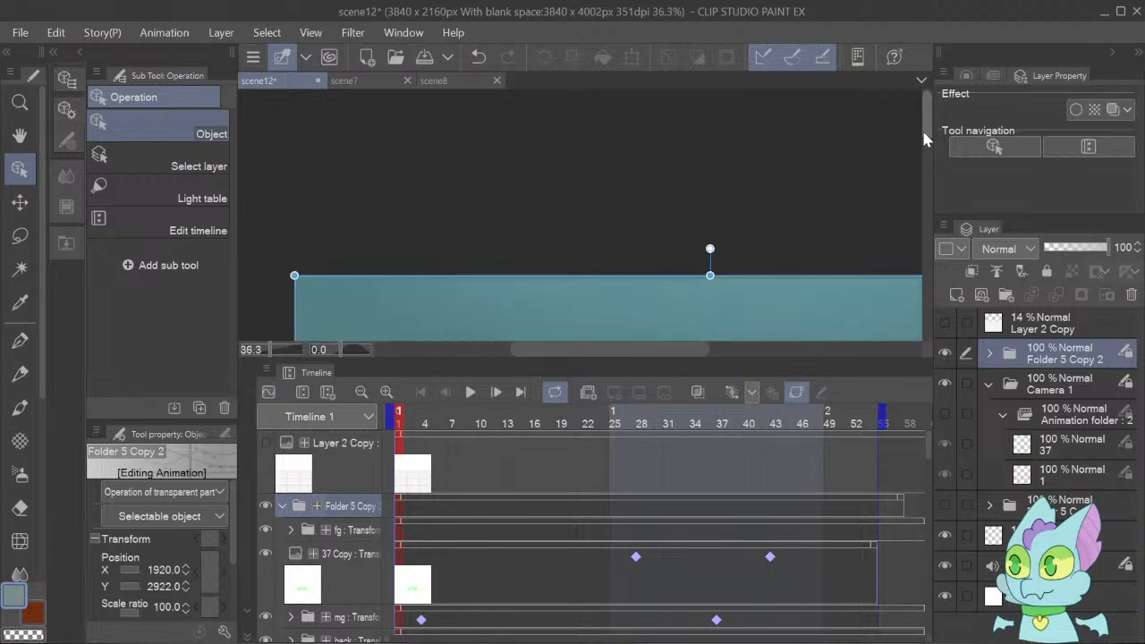
pyautogui.moveTo(927, 139); pyautogui.dragTo(926, 174)
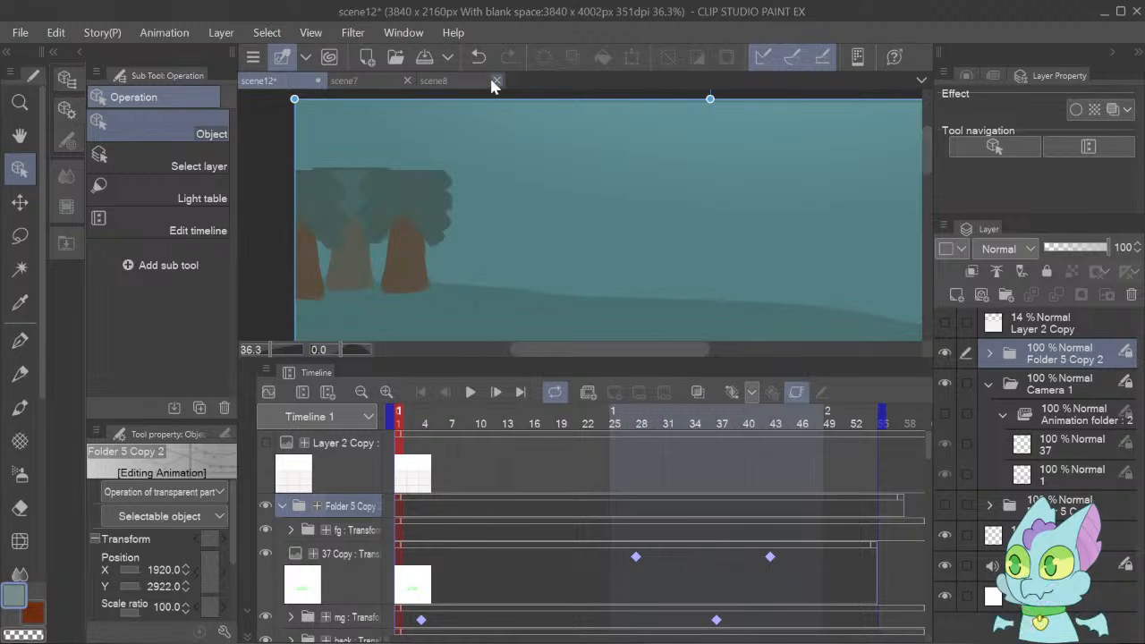
pyautogui.click(438, 187)
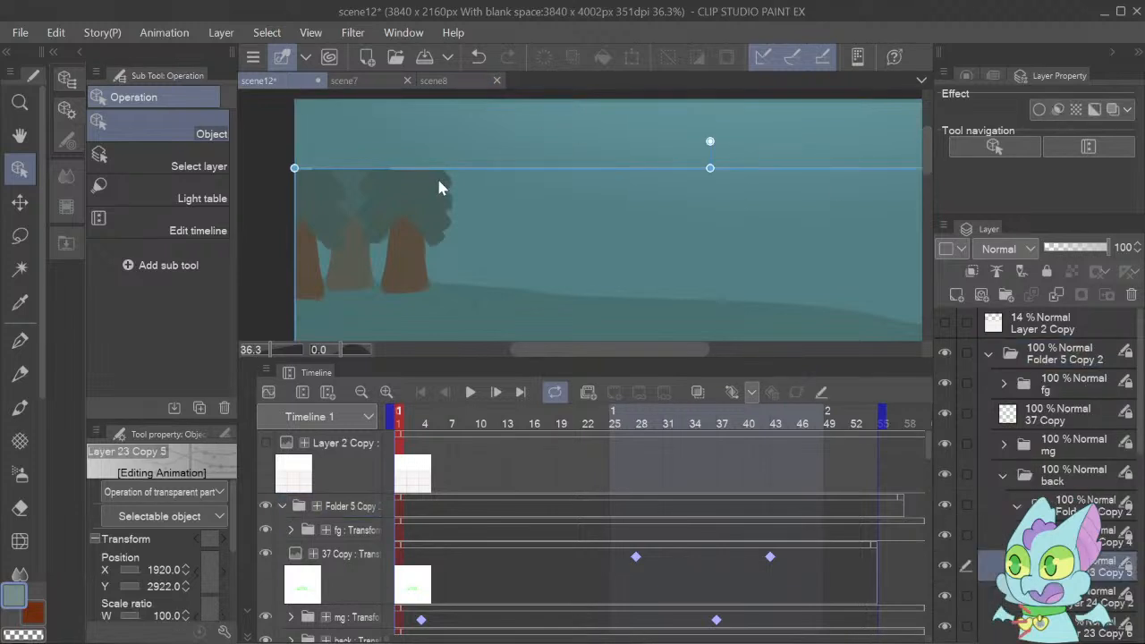
pyautogui.click(1073, 366)
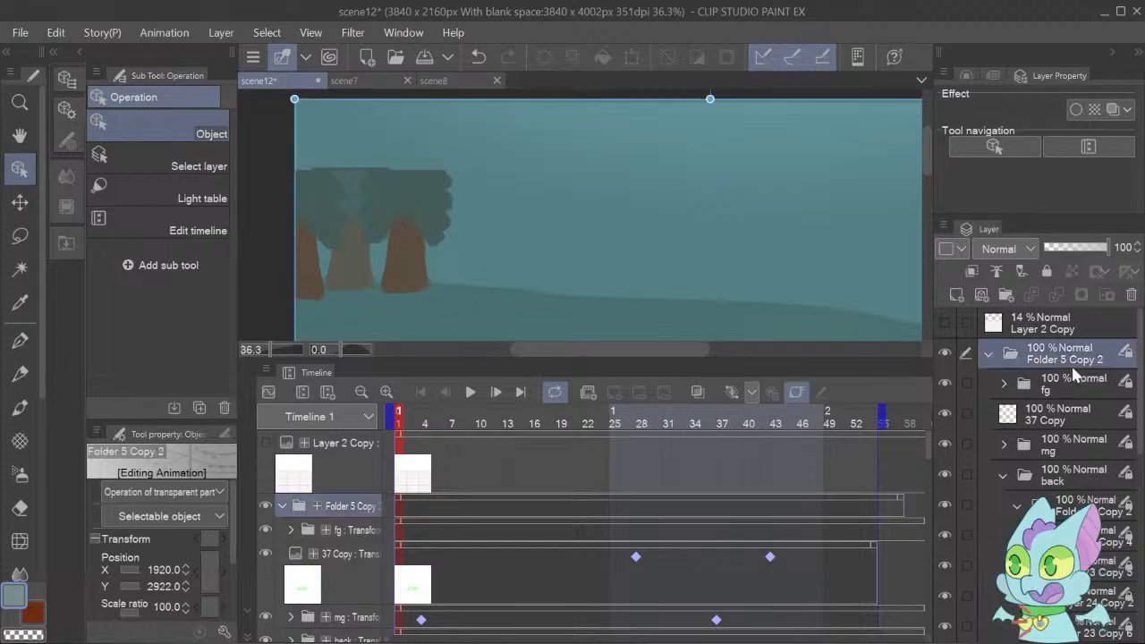
pyautogui.hotkey('ctrl', 'z')
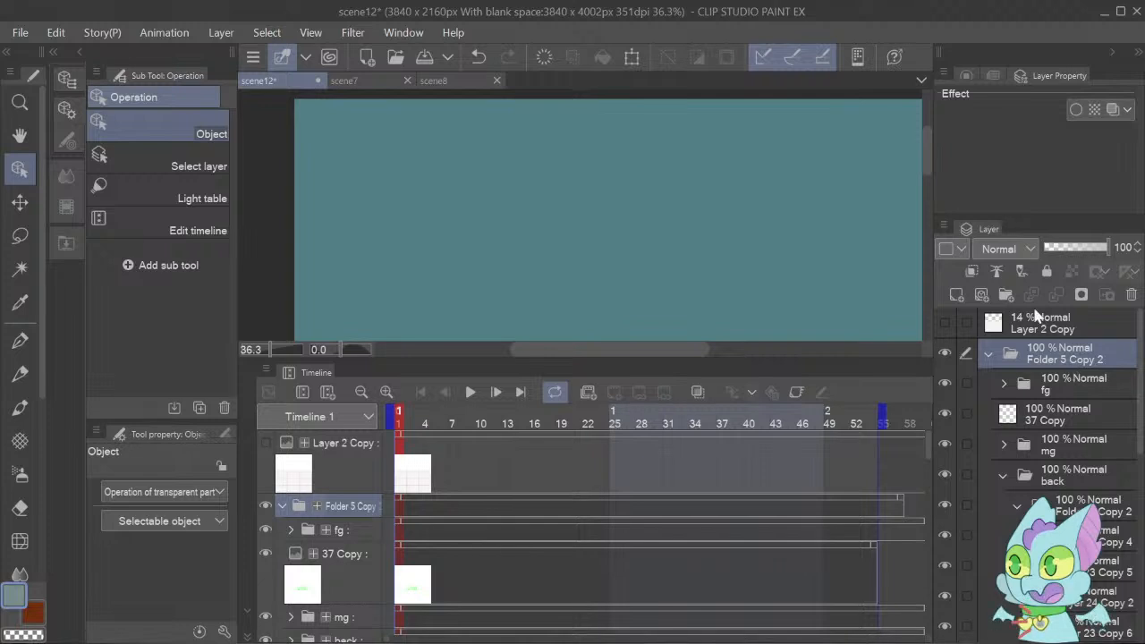
# Sample the foliage colour of the nearest tree from its layer, Layer 23 Copy 5.
pyautogui.moveTo(931, 164)
pyautogui.mouseDown()
pyautogui.moveTo(936, 267)
pyautogui.moveTo(913, 223)
pyautogui.mouseUp()
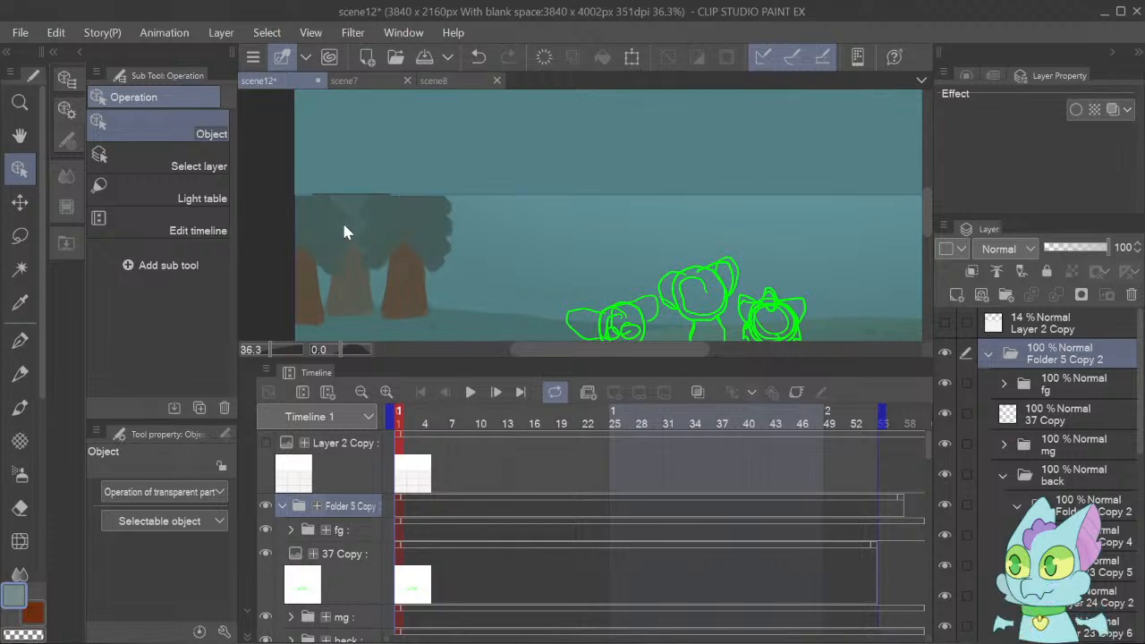
pyautogui.click(435, 206)
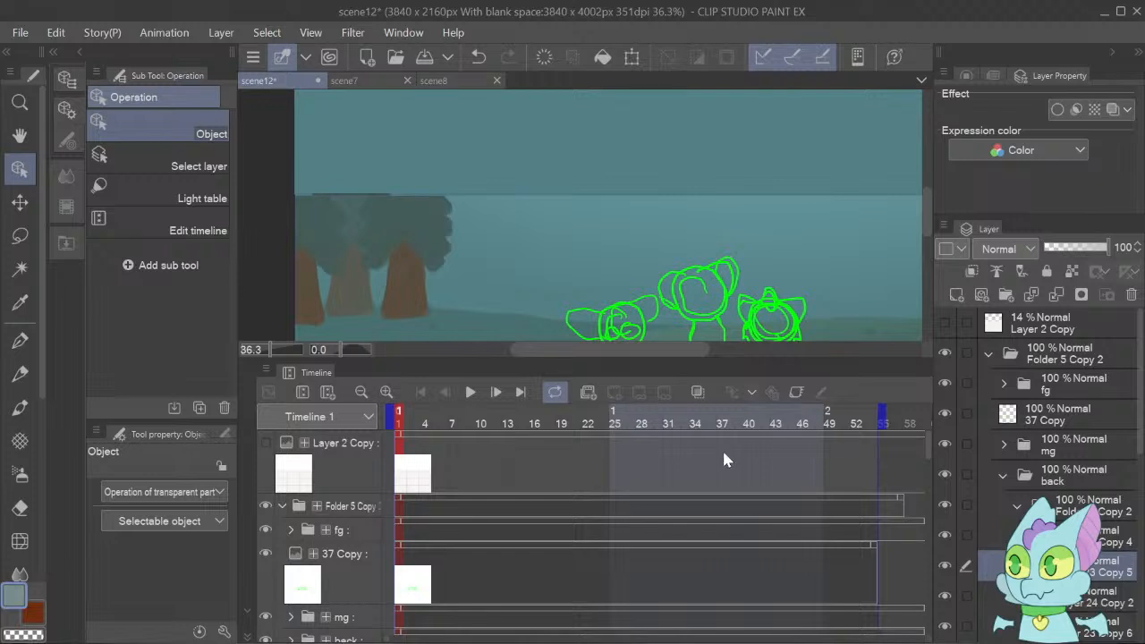
pyautogui.press('i')
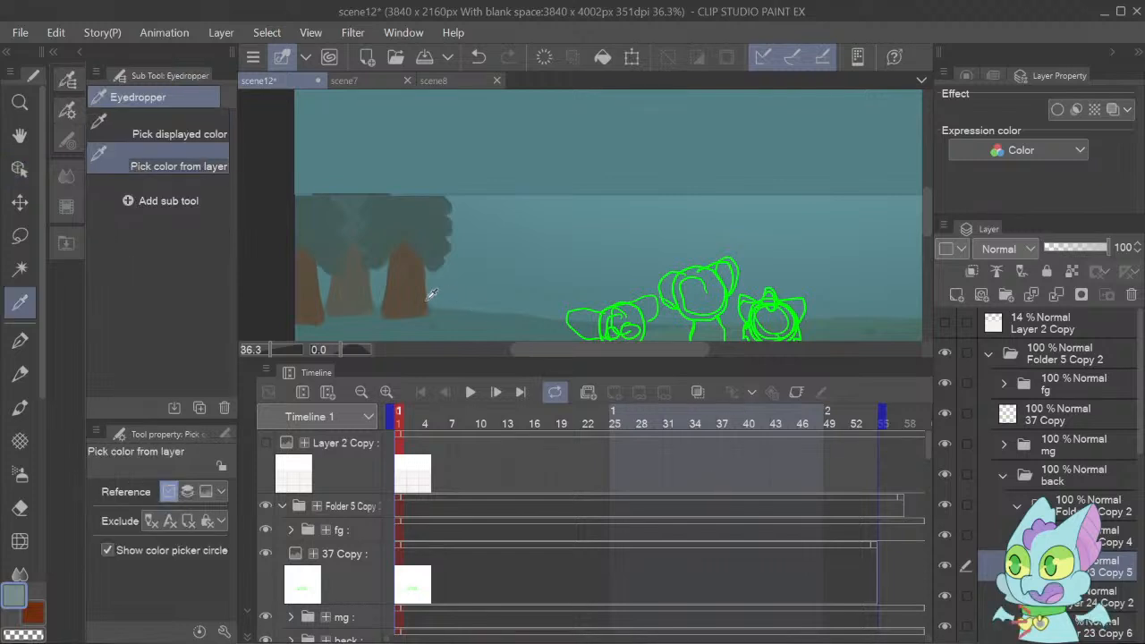
pyautogui.click(407, 238)
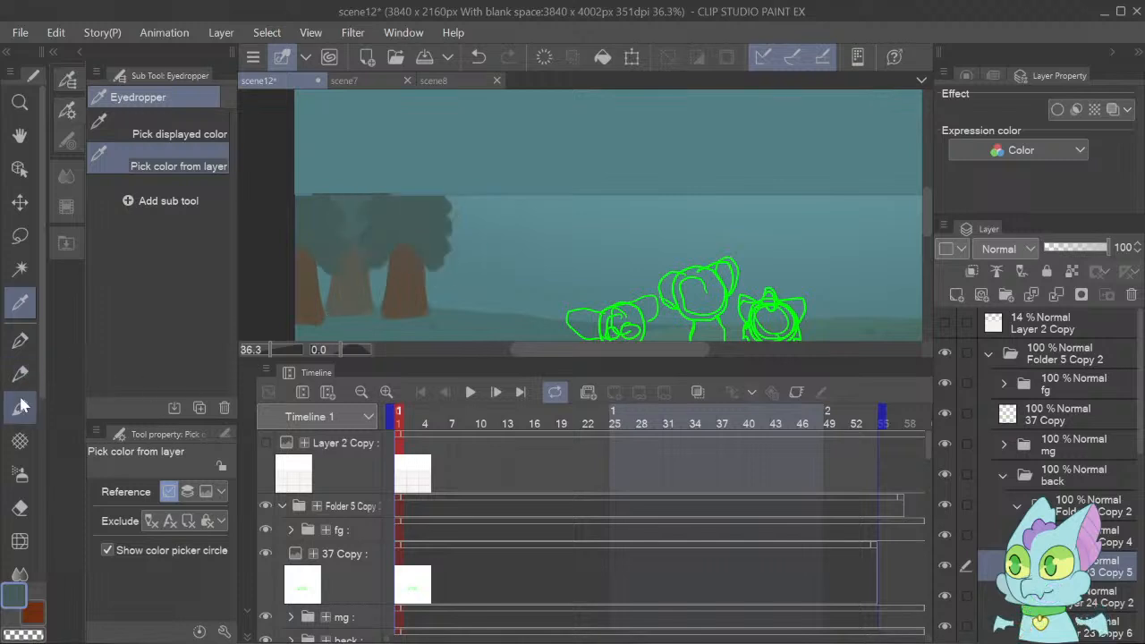
# Paint a pointed crown above the cut-off foliage of the rightmost tree in the group, using the Dense watercolor brush at size 120.
pyautogui.click(20, 340)
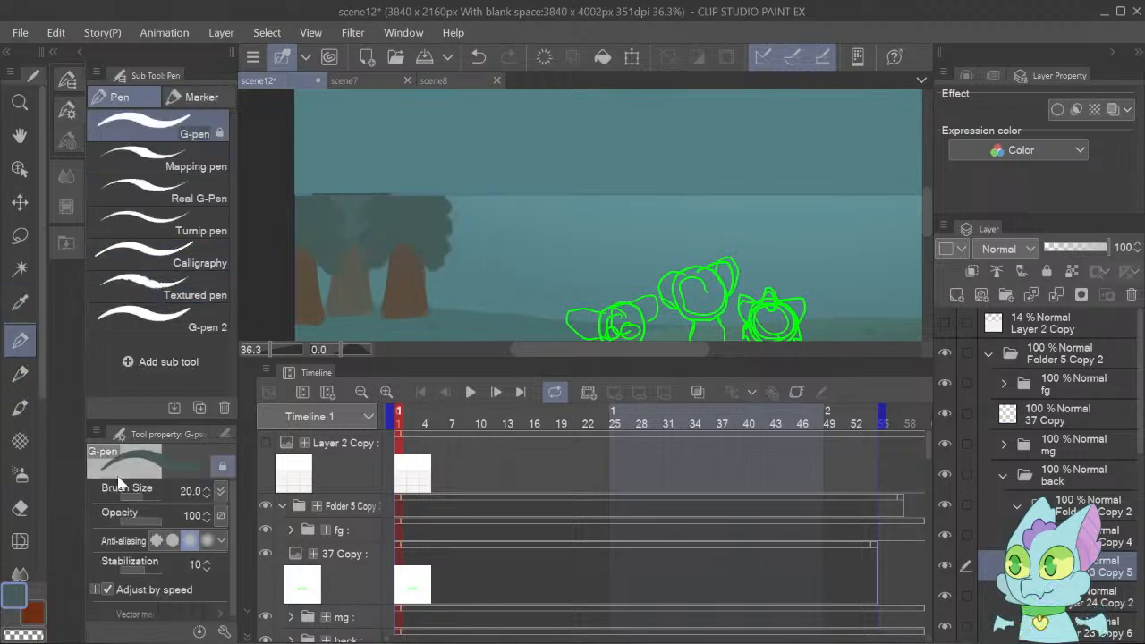
pyautogui.click(20, 408)
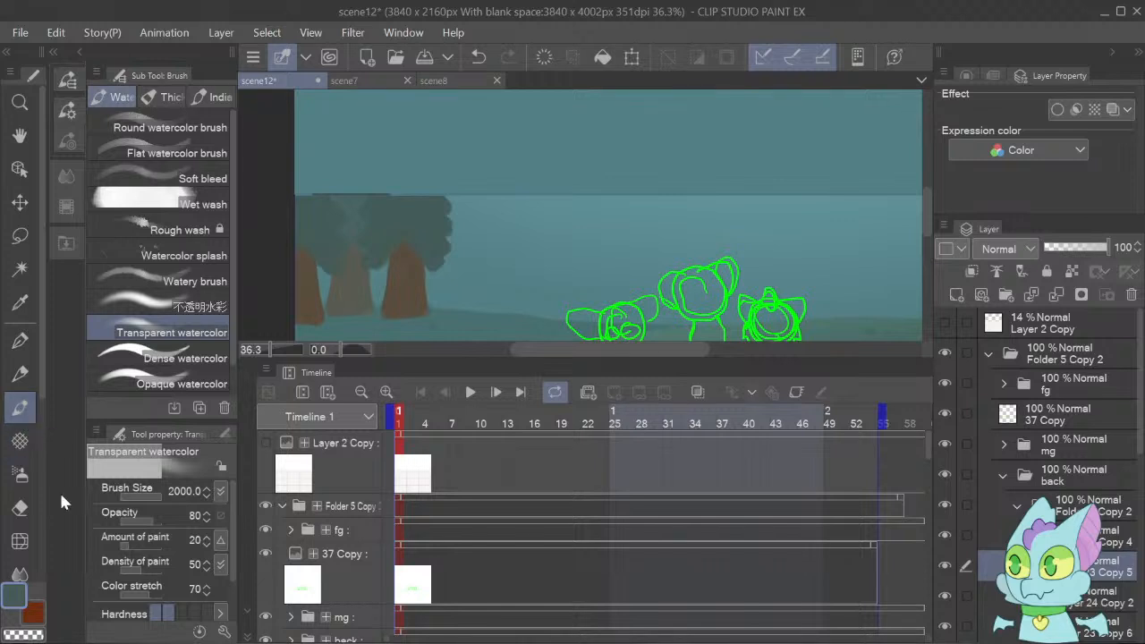
pyautogui.click(188, 360)
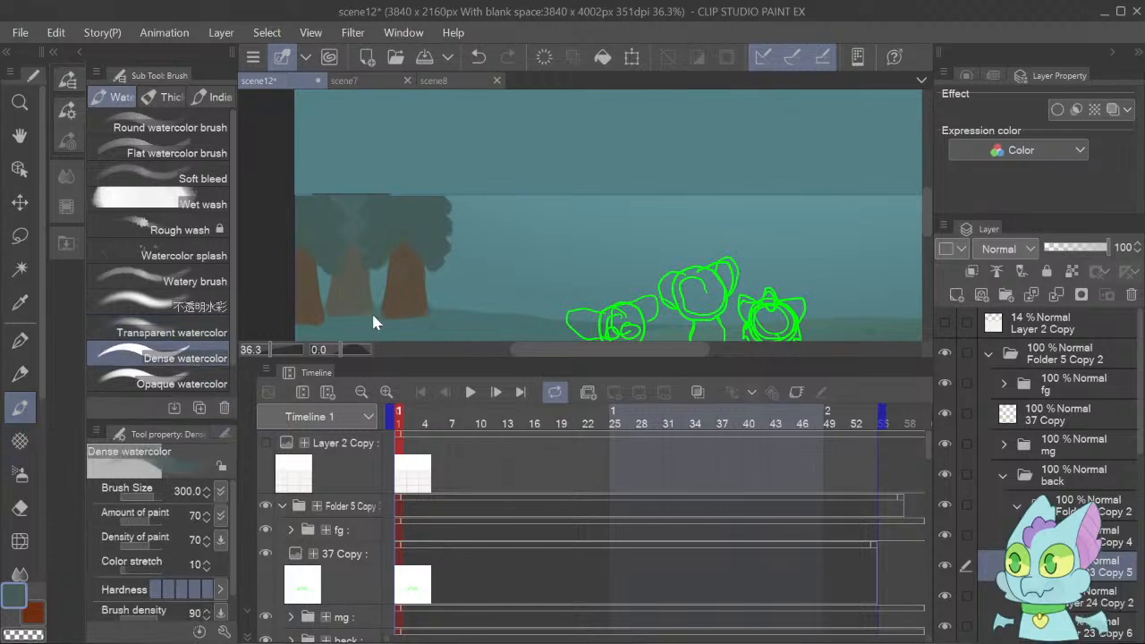
pyautogui.click(224, 431)
pyautogui.click(209, 604)
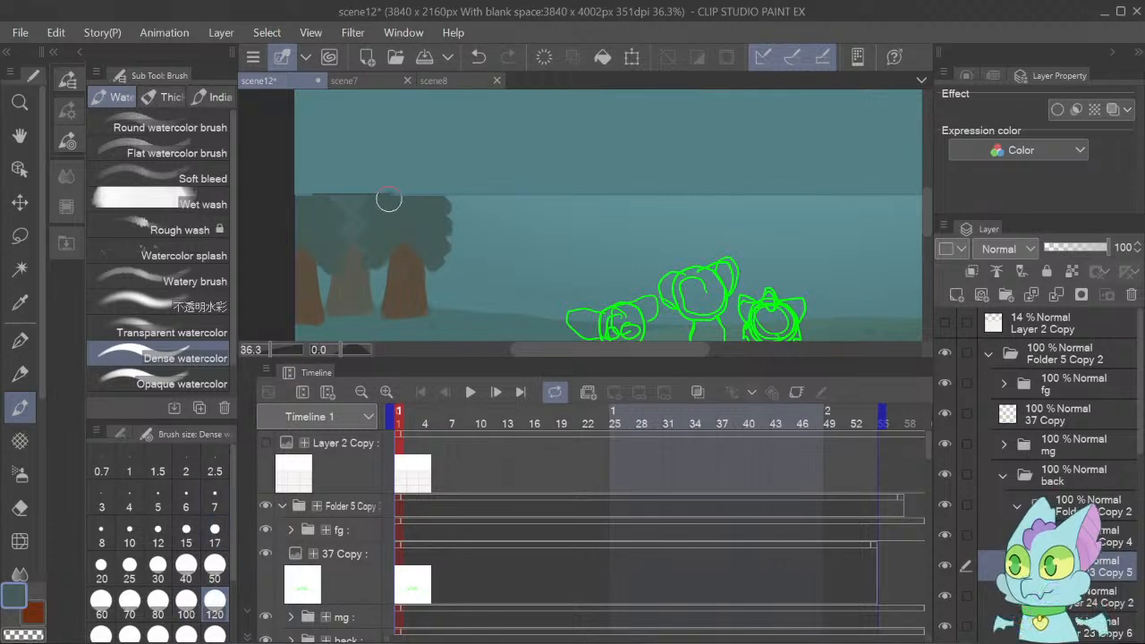
pyautogui.moveTo(389, 198)
pyautogui.mouseDown()
pyautogui.moveTo(409, 173)
pyautogui.moveTo(438, 200)
pyautogui.moveTo(411, 169)
pyautogui.moveTo(413, 211)
pyautogui.moveTo(410, 178)
pyautogui.moveTo(391, 209)
pyautogui.moveTo(375, 211)
pyautogui.moveTo(402, 171)
pyautogui.mouseUp()
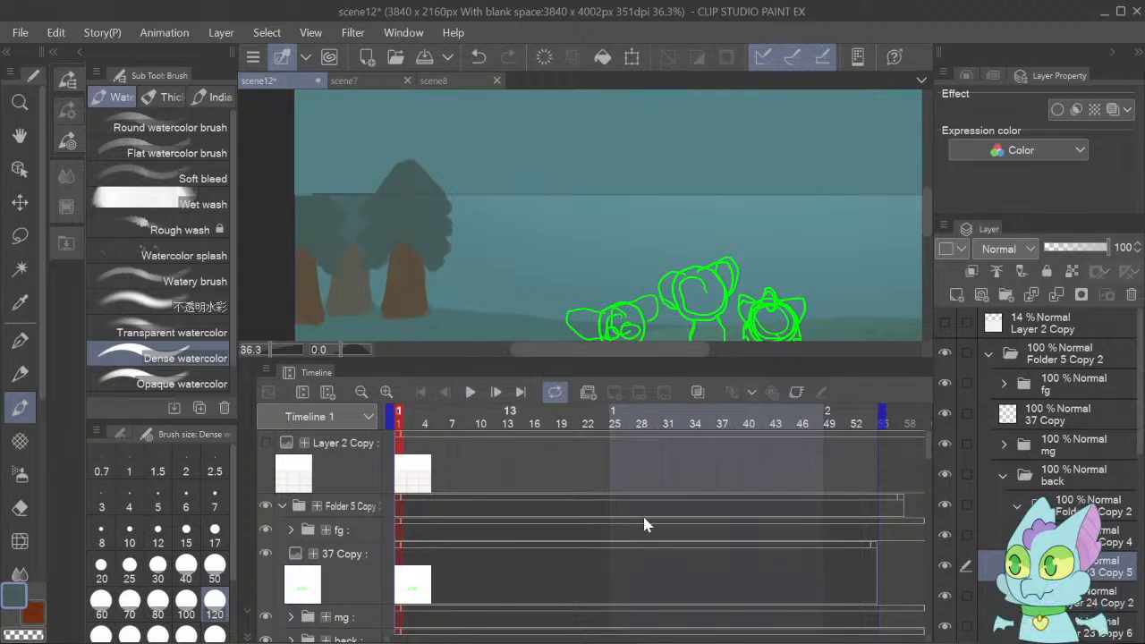
# Check which layers hold the trees, then paint a matching pointed crown for the middle tree on Layer 23 Copy 6.
pyautogui.click(944, 564)
pyautogui.click(944, 563)
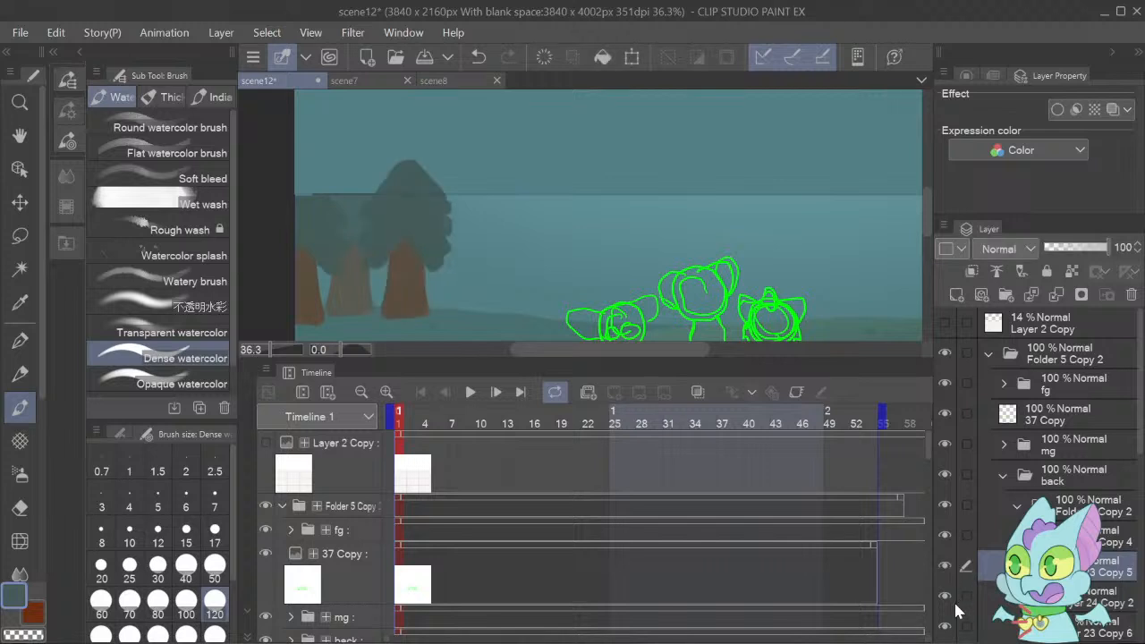
pyautogui.click(944, 590)
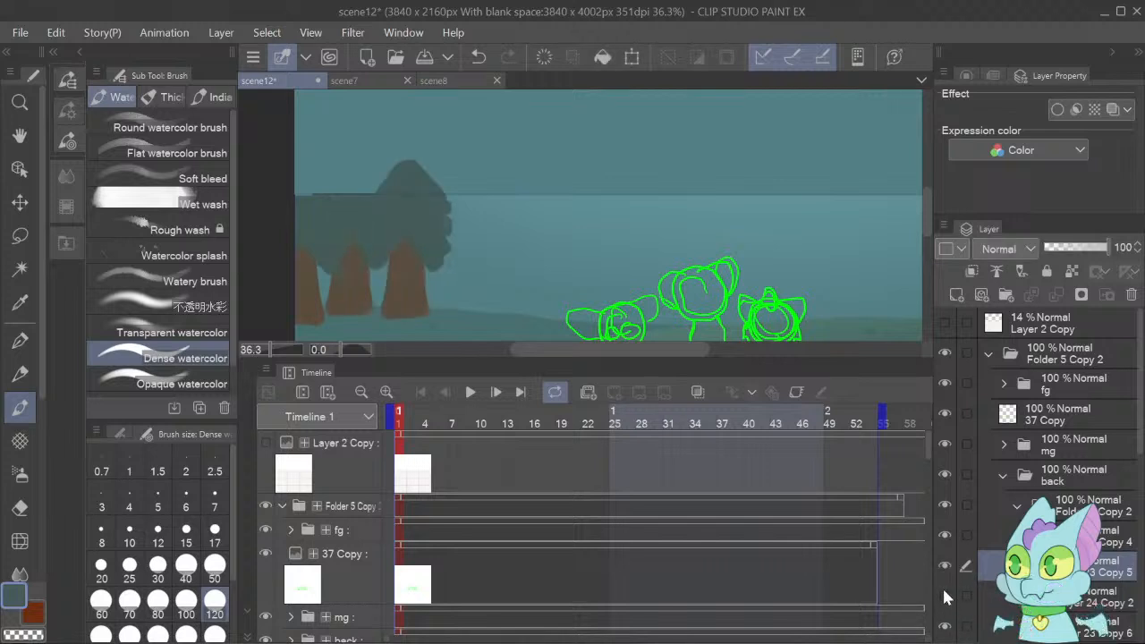
pyautogui.click(944, 591)
pyautogui.click(997, 621)
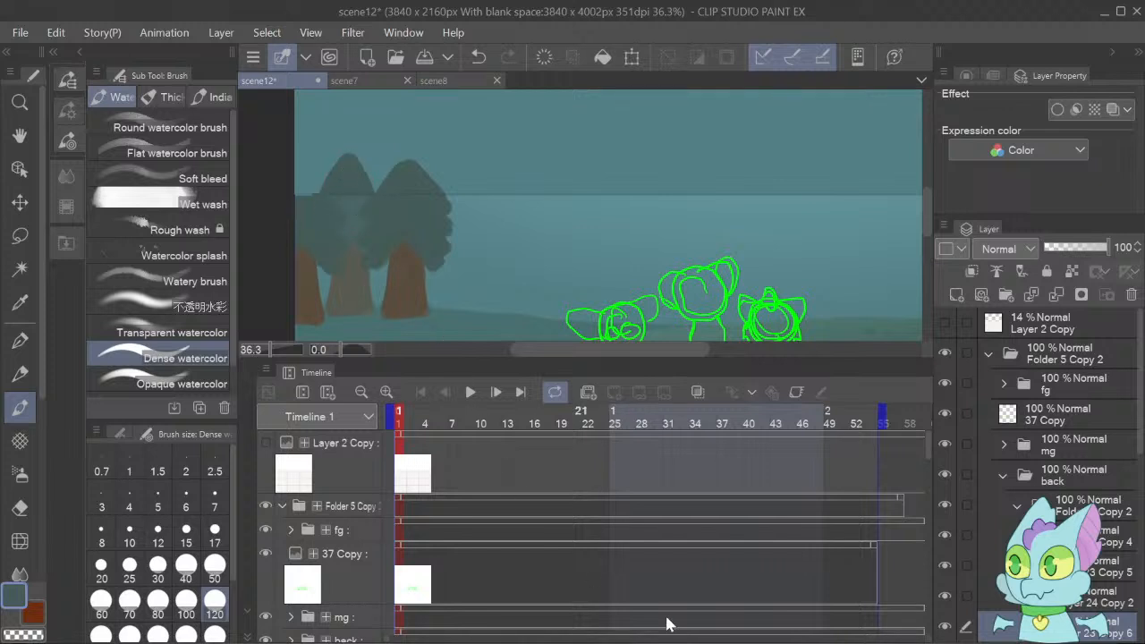
# Extend the clipped teal haze on Layer 24 Copy 2 over the middle tree's new crown.
pyautogui.click(1074, 600)
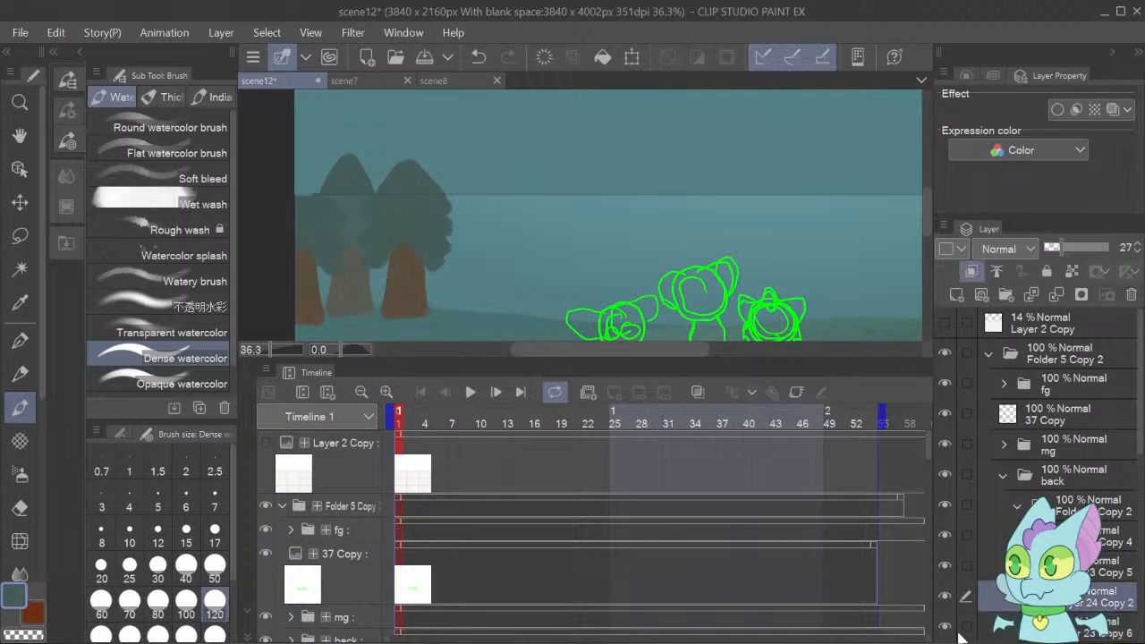
pyautogui.keyDown('alt'); pyautogui.click(360, 208); pyautogui.keyUp('alt')
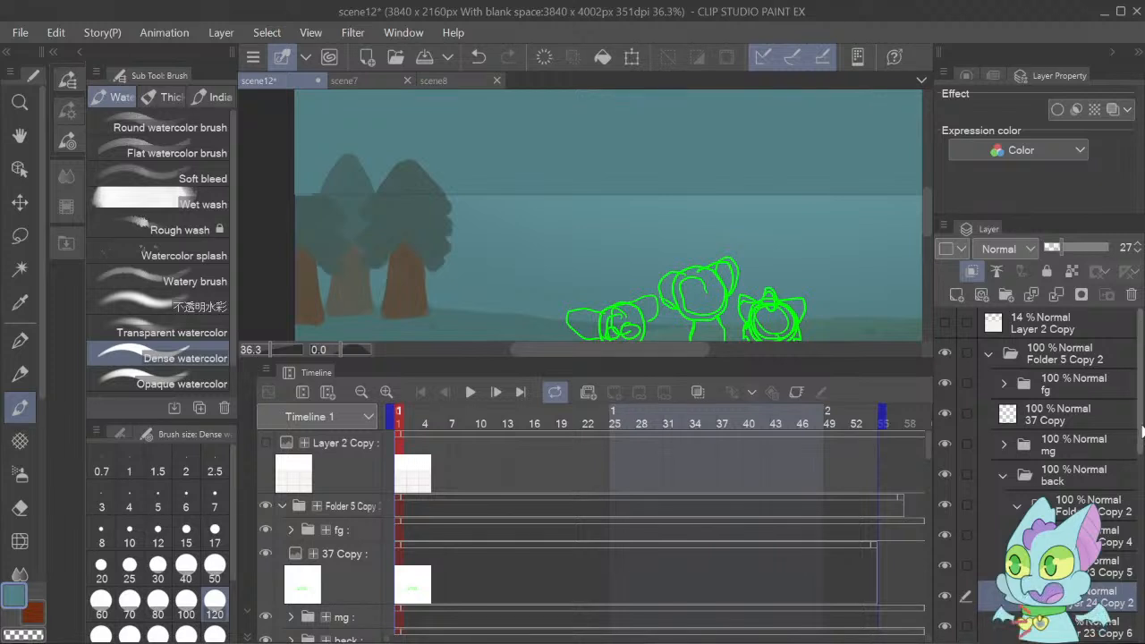
# Paint a pointed crown above the leftmost tree on Layer 23 Copy 4, using that tree's own foliage colour.
pyautogui.scroll(-3, 1142, 432)
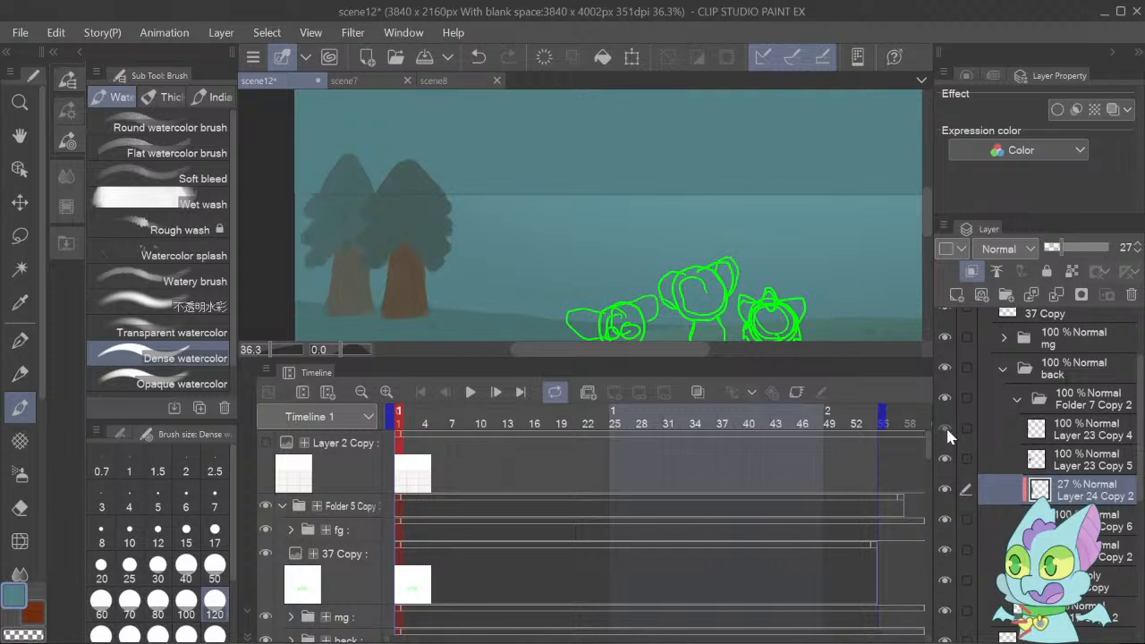
pyautogui.click(1031, 441)
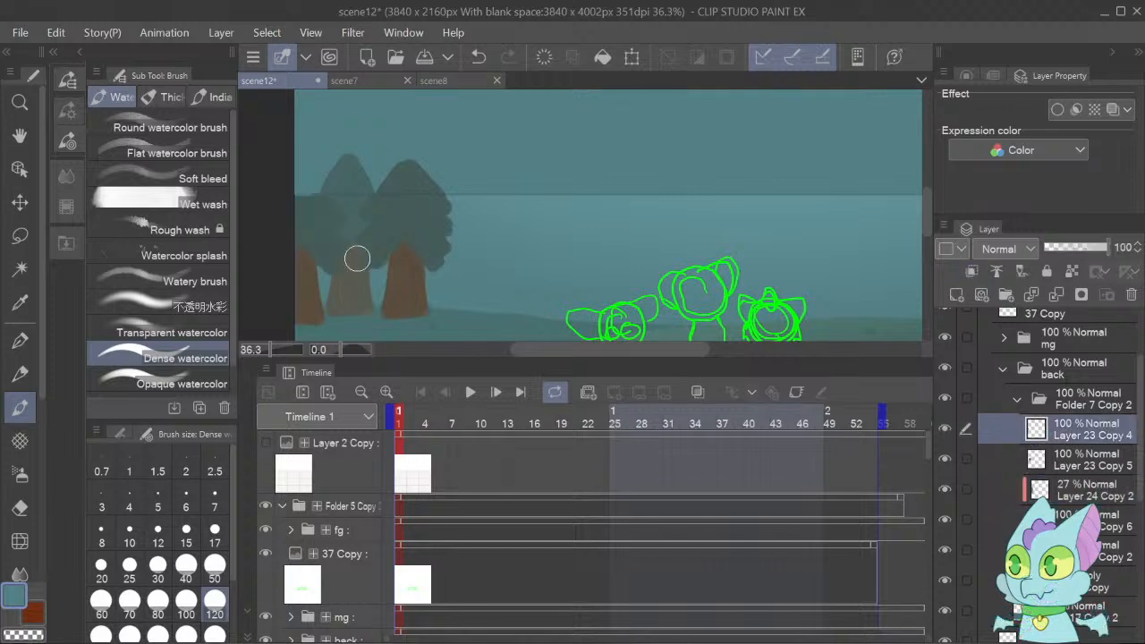
pyautogui.keyDown('alt'); pyautogui.click(324, 223); pyautogui.keyUp('alt')
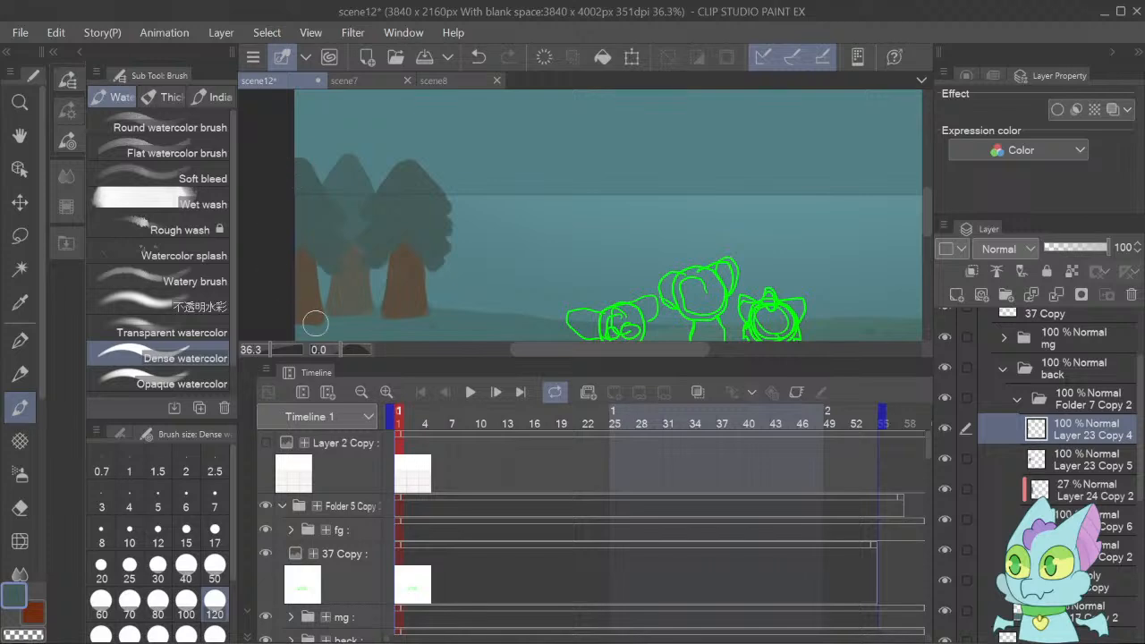
# Sample the foliage colour of the rear orange tree from its base layer, Layer 20 Copy 2.
pyautogui.moveTo(927, 228)
pyautogui.mouseDown()
pyautogui.moveTo(927, 273)
pyautogui.moveTo(927, 230)
pyautogui.moveTo(915, 283)
pyautogui.moveTo(910, 187)
pyautogui.moveTo(906, 245)
pyautogui.moveTo(925, 291)
pyautogui.moveTo(921, 206)
pyautogui.moveTo(921, 273)
pyautogui.moveTo(927, 228)
pyautogui.moveTo(931, 248)
pyautogui.mouseUp()
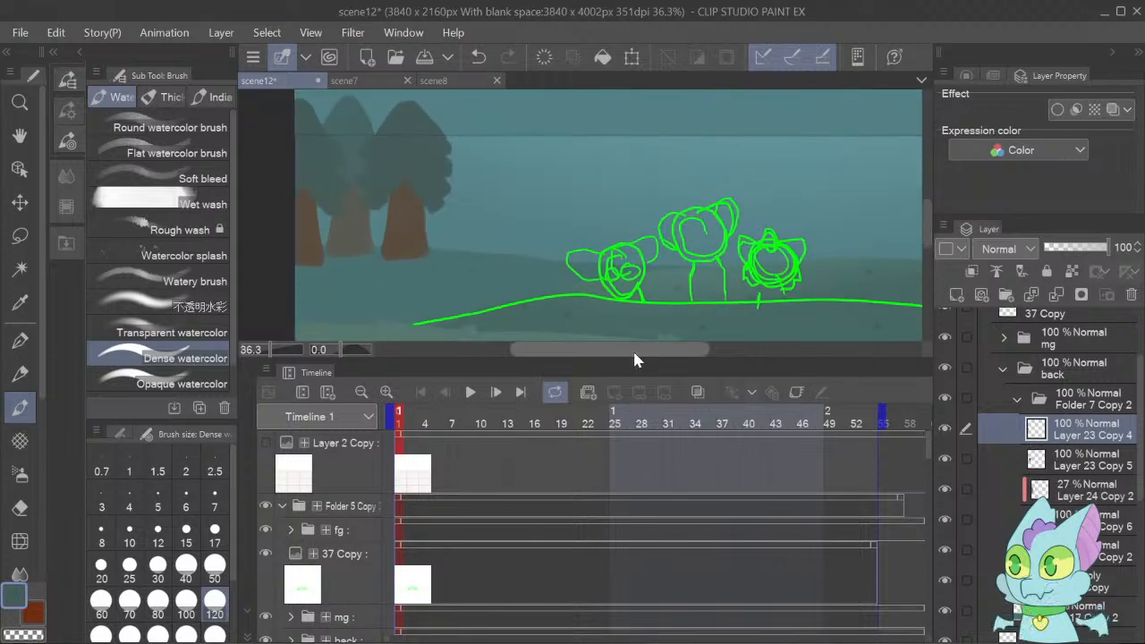
pyautogui.moveTo(633, 349); pyautogui.dragTo(758, 372)
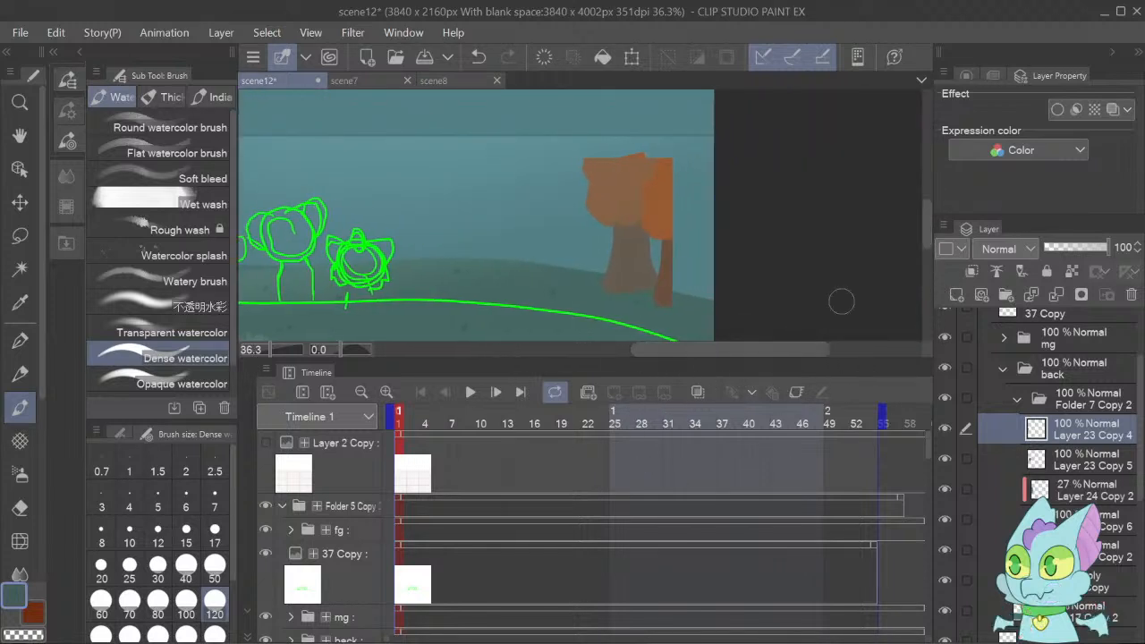
pyautogui.press('o')
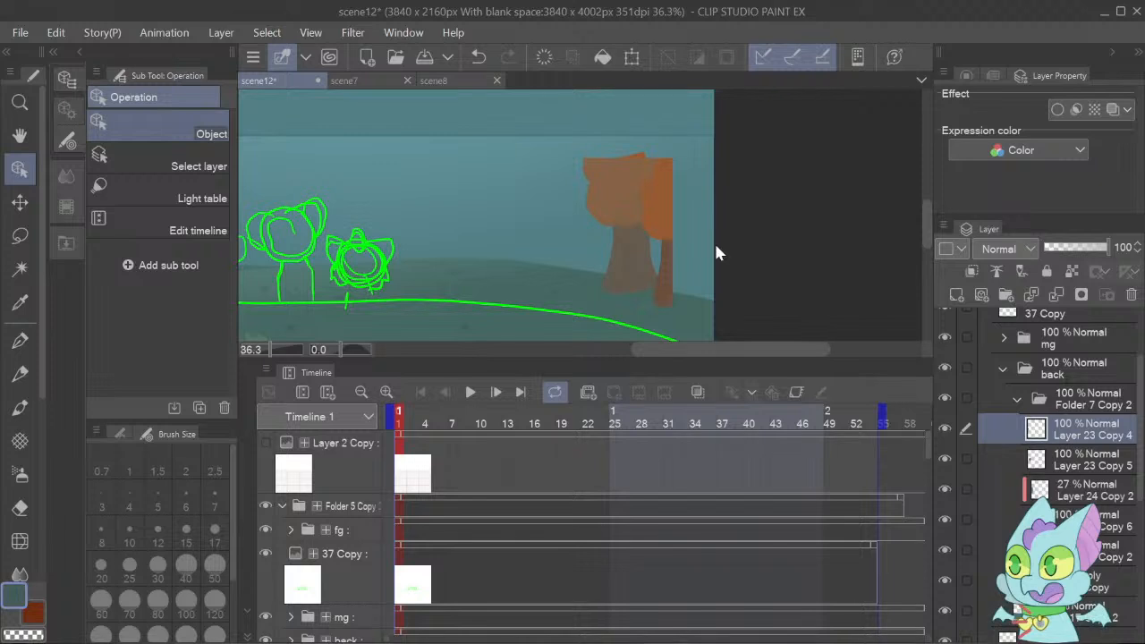
pyautogui.click(617, 193)
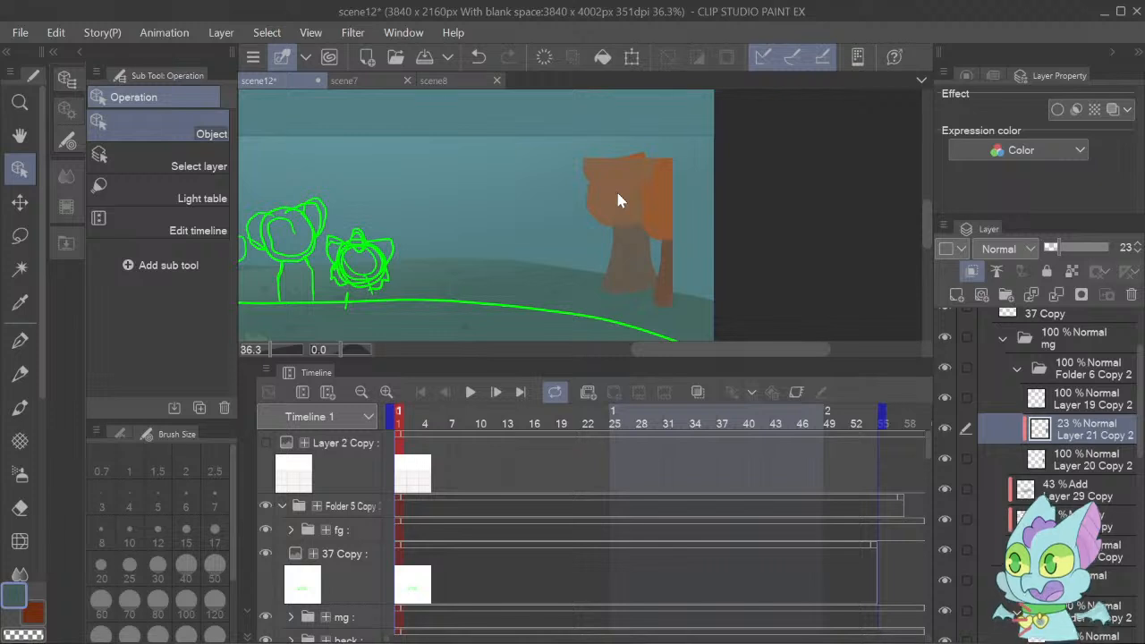
pyautogui.press('i')
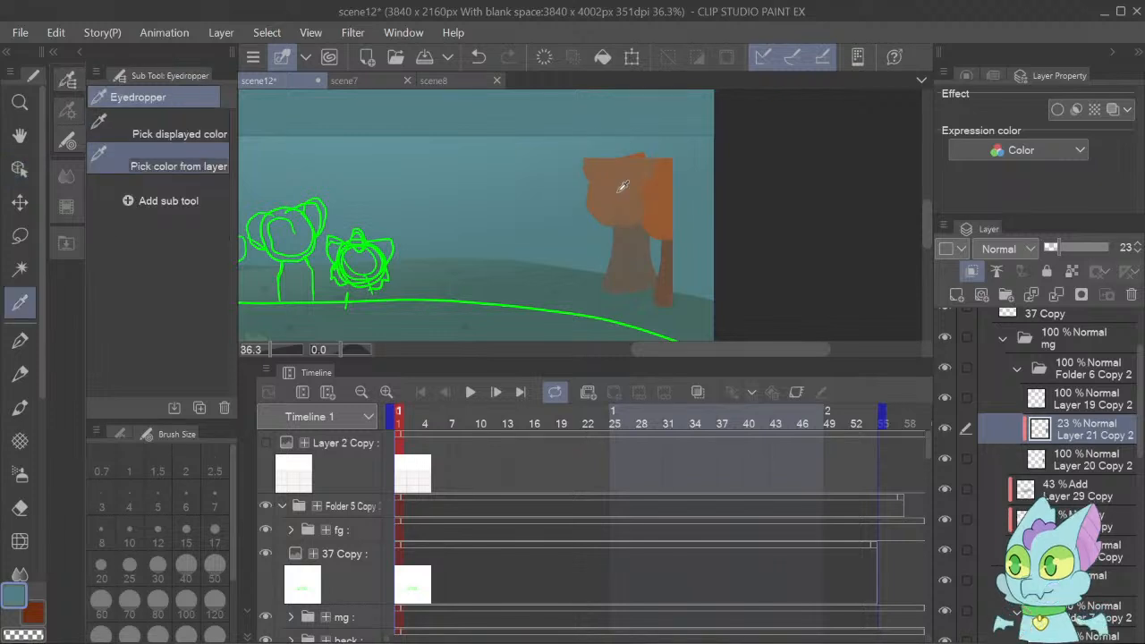
pyautogui.click(1054, 459)
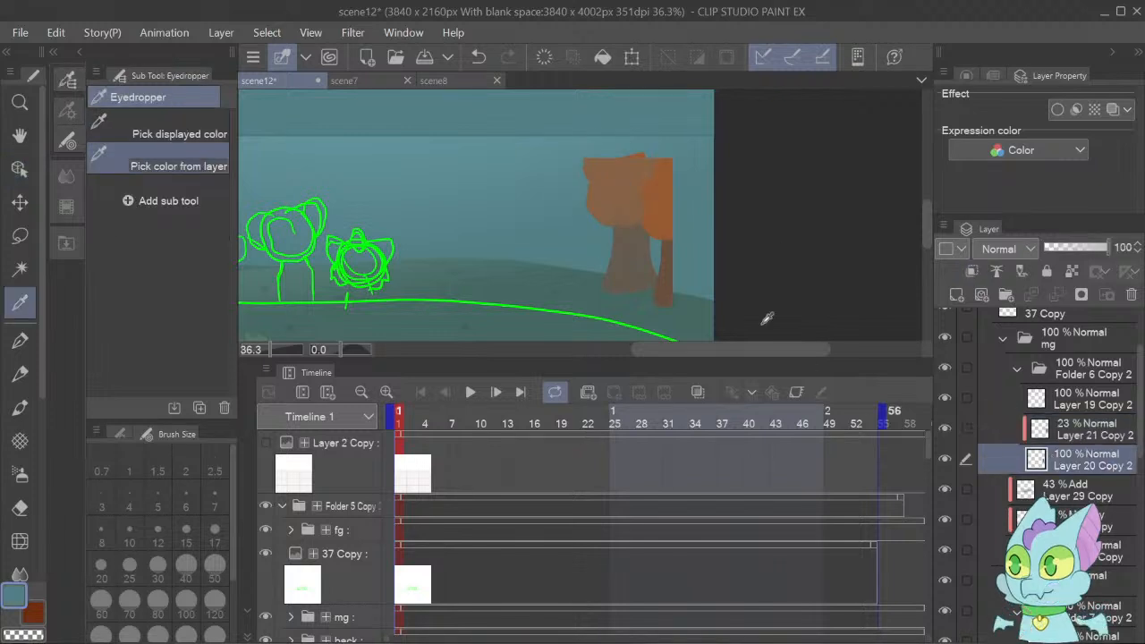
pyautogui.click(630, 200)
# Paint a rounded crown over the cut-off foliage of the rear orange tree, using the Dense watercolor brush at size 120.
pyautogui.press('p')
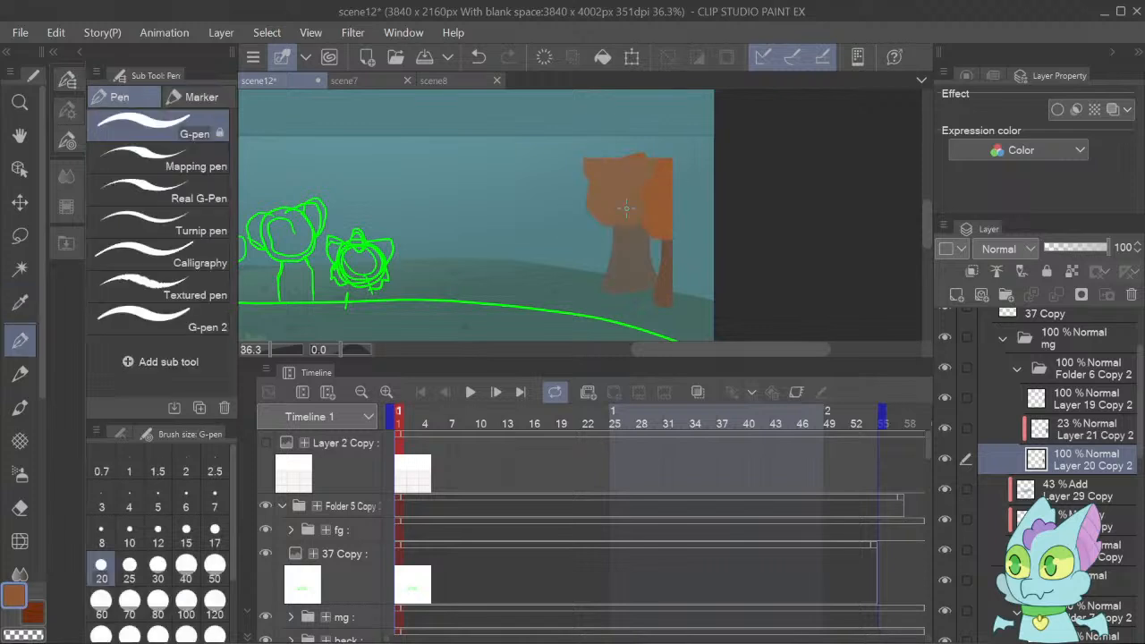
pyautogui.click(21, 410)
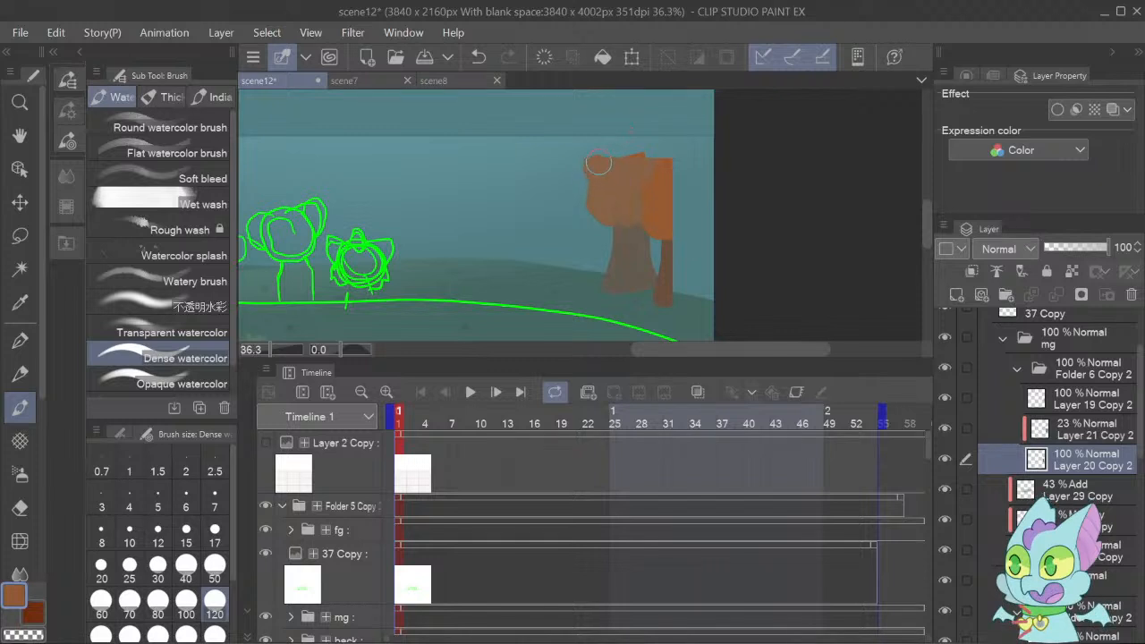
pyautogui.moveTo(599, 164); pyautogui.dragTo(630, 152)
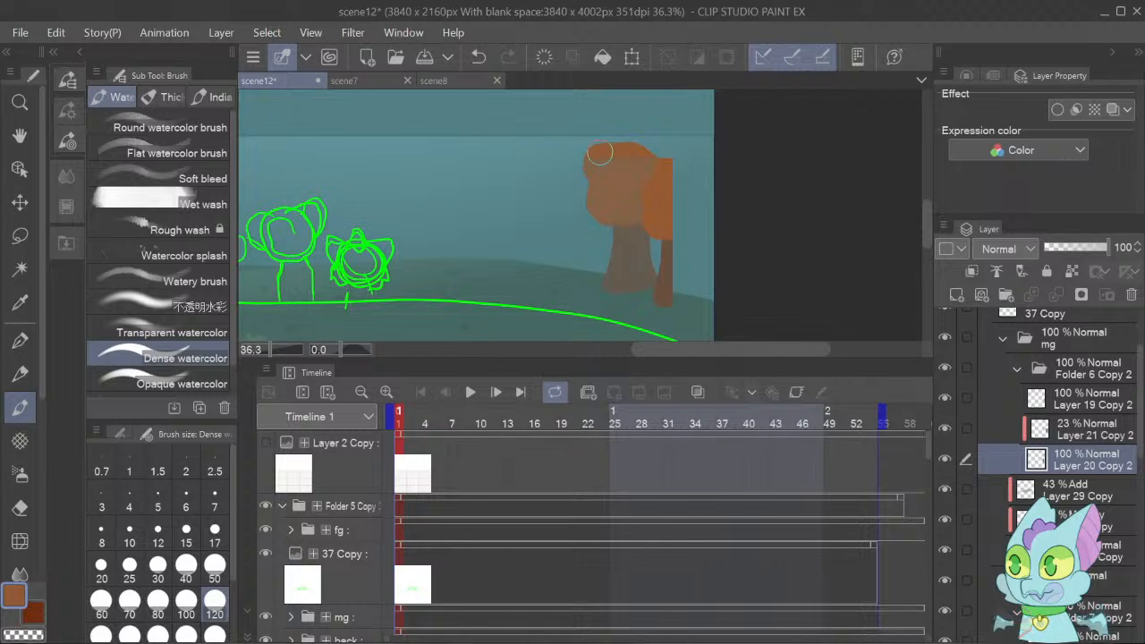
pyautogui.moveTo(638, 160)
pyautogui.mouseDown()
pyautogui.moveTo(649, 152)
pyautogui.moveTo(666, 173)
pyautogui.mouseUp()
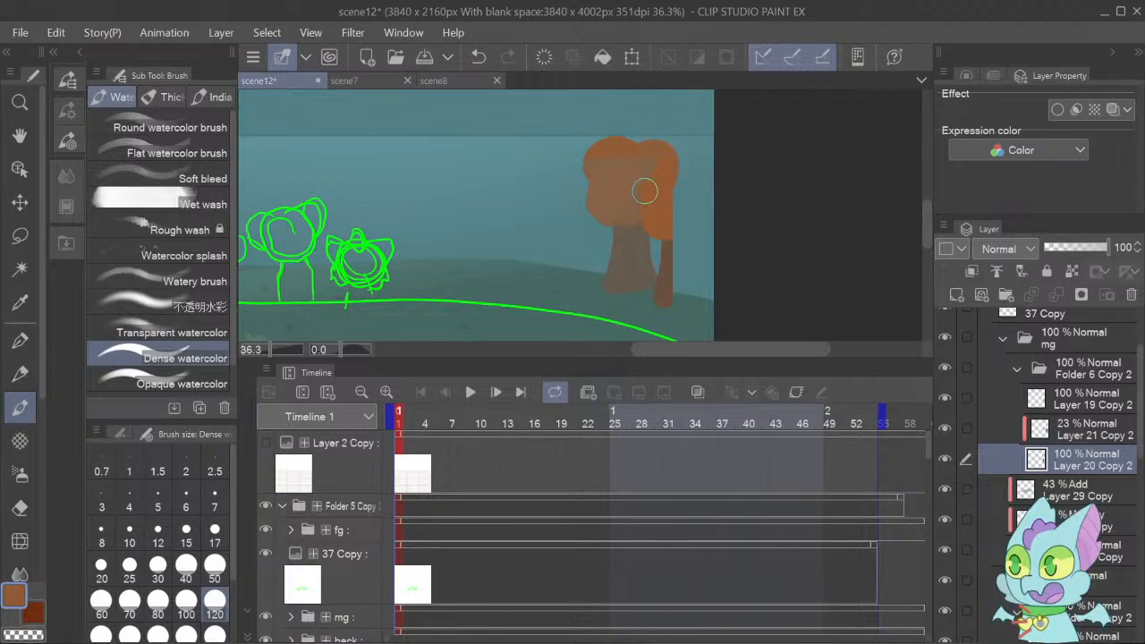
# Extend the clipped teal haze on Layer 21 Copy 2 over the rear orange tree's new crown, using the haze colour sampled from that layer.
pyautogui.click(1059, 438)
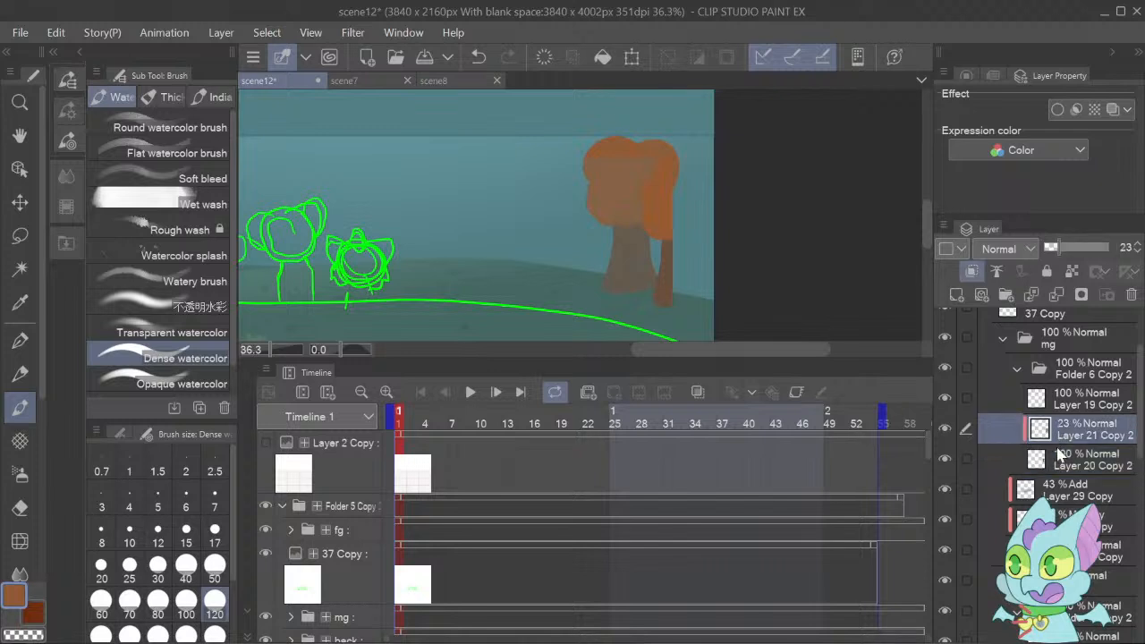
pyautogui.press('i')
pyautogui.click(624, 197)
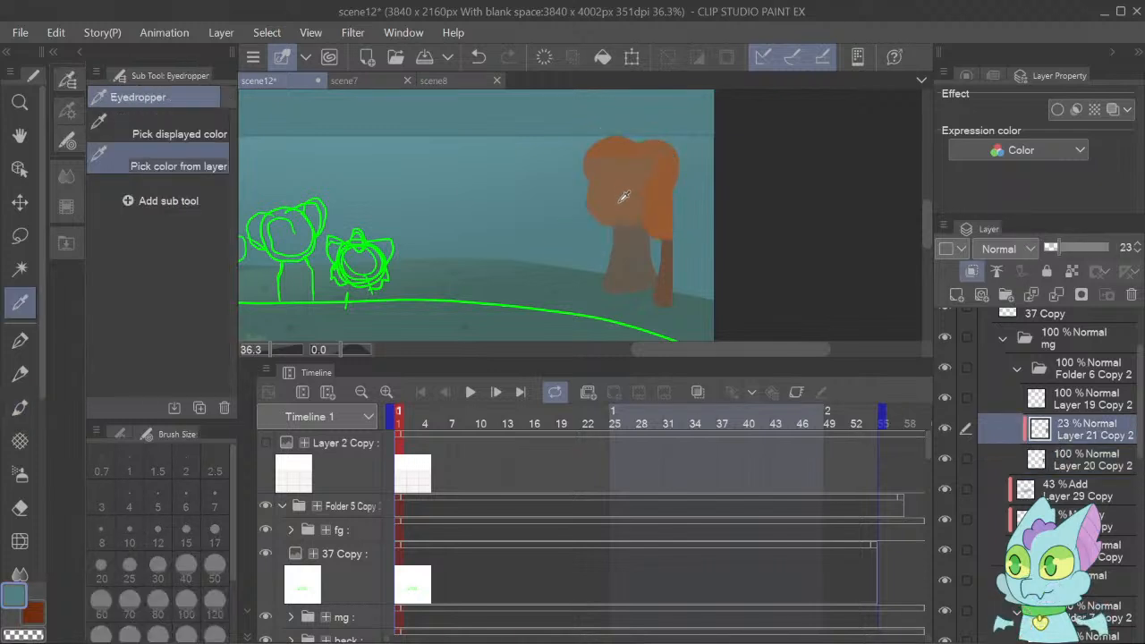
pyautogui.press('b')
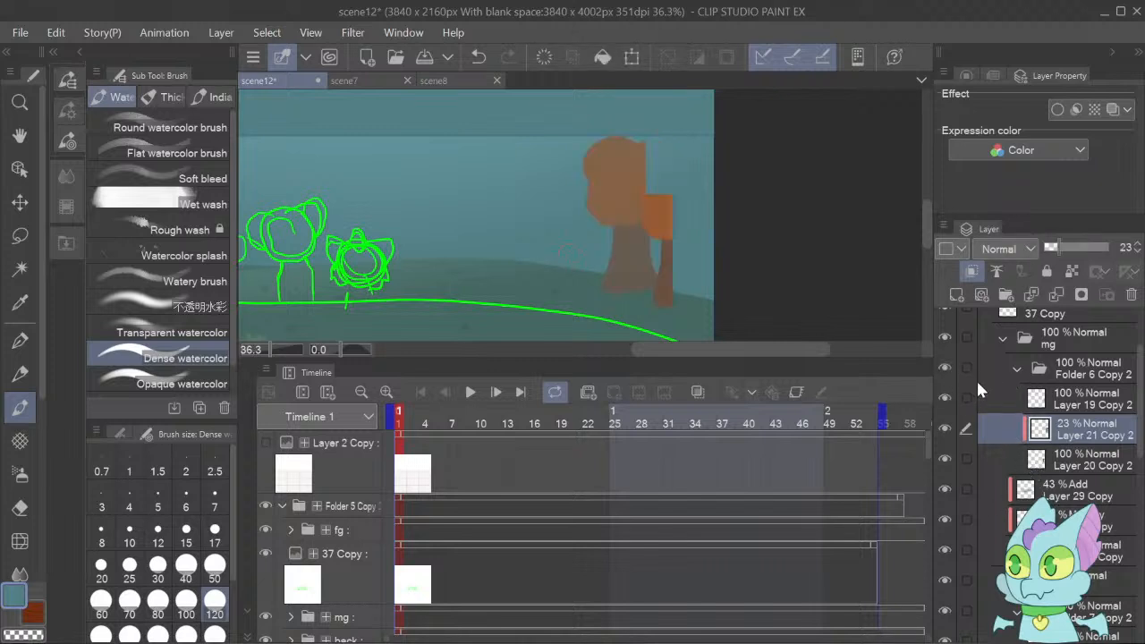
# Complete the front orange tree on Layer 19 Copy 2, painting a round crown to the canvas edge and a wider trunk in their sampled colours.
pyautogui.click(974, 405)
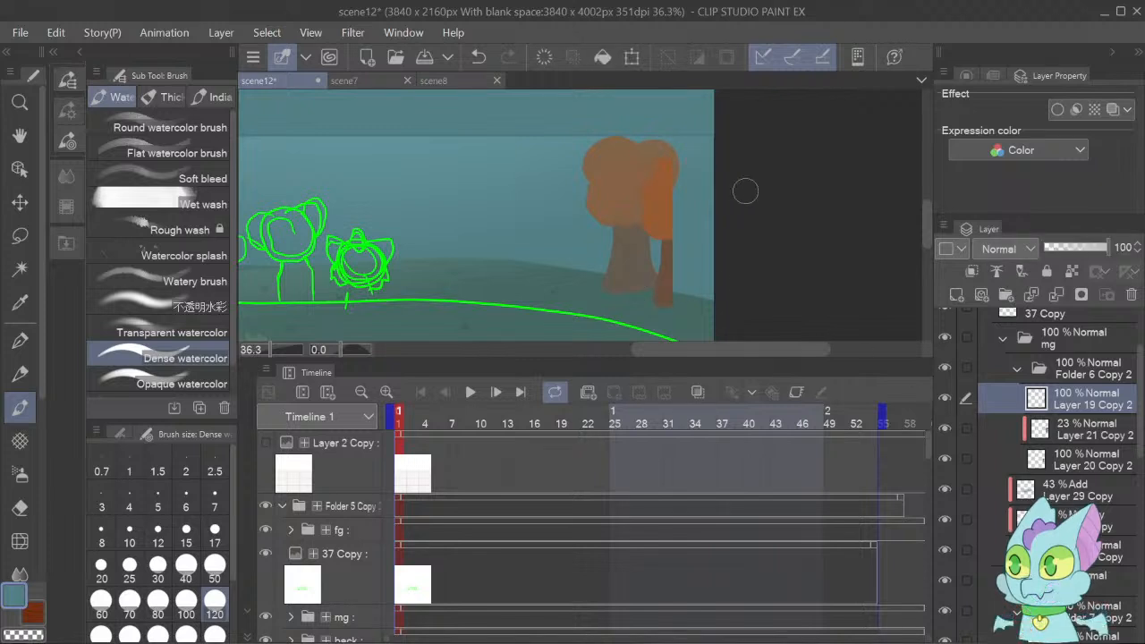
pyautogui.keyDown('alt'); pyautogui.click(658, 202); pyautogui.keyUp('alt')
pyautogui.moveTo(662, 211); pyautogui.dragTo(652, 205)
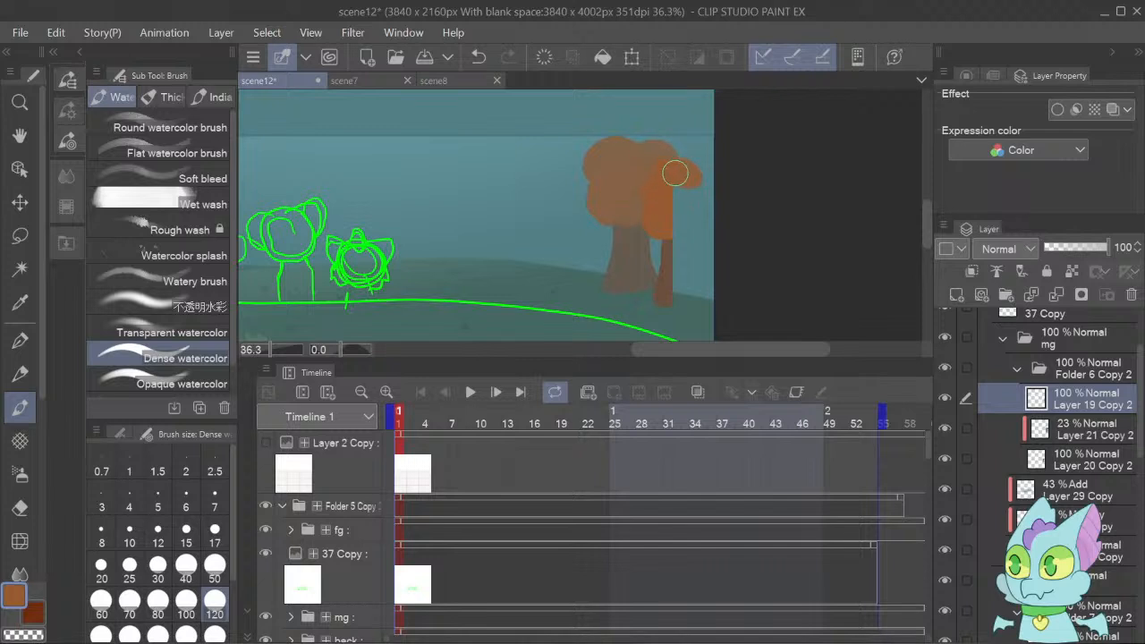
pyautogui.moveTo(676, 170)
pyautogui.mouseDown()
pyautogui.moveTo(704, 169)
pyautogui.moveTo(703, 189)
pyautogui.moveTo(686, 183)
pyautogui.moveTo(678, 194)
pyautogui.moveTo(679, 232)
pyautogui.moveTo(702, 216)
pyautogui.moveTo(691, 195)
pyautogui.moveTo(700, 213)
pyautogui.moveTo(689, 205)
pyautogui.moveTo(719, 185)
pyautogui.moveTo(700, 206)
pyautogui.mouseUp()
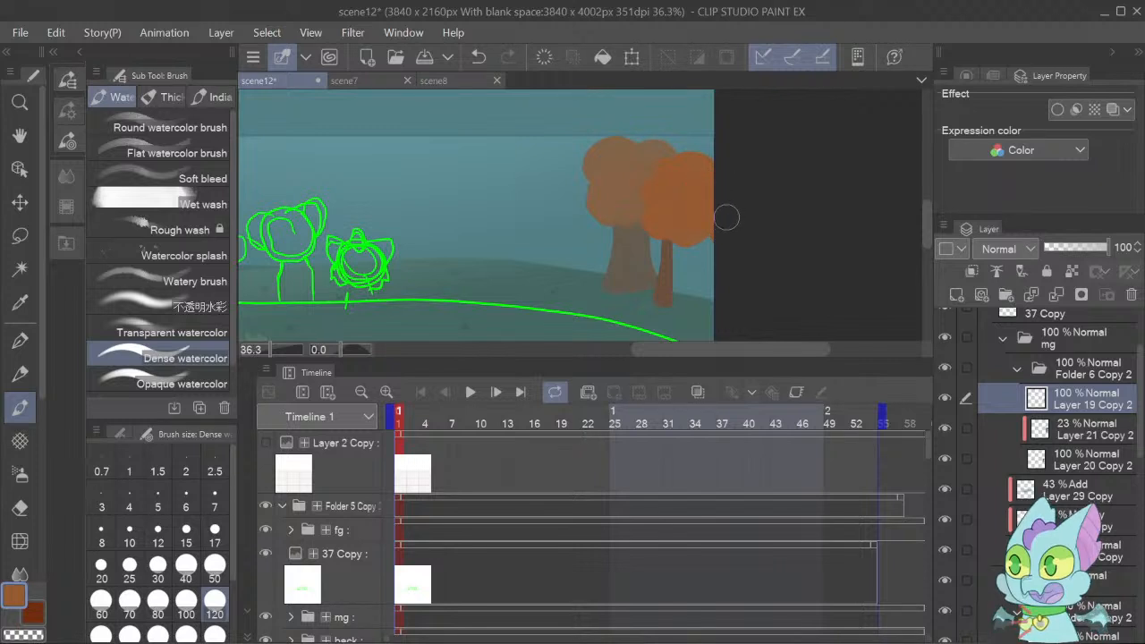
pyautogui.keyDown('alt'); pyautogui.click(665, 283); pyautogui.keyUp('alt')
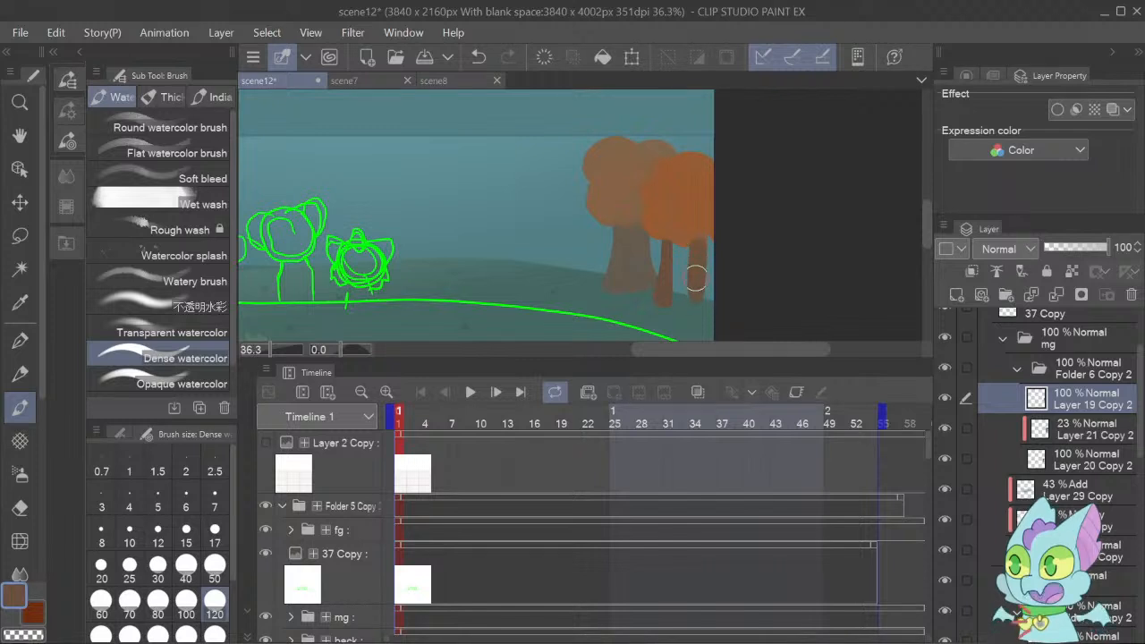
pyautogui.moveTo(697, 249)
pyautogui.mouseDown()
pyautogui.moveTo(683, 247)
pyautogui.moveTo(677, 274)
pyautogui.moveTo(678, 246)
pyautogui.moveTo(672, 294)
pyautogui.moveTo(690, 298)
pyautogui.moveTo(691, 258)
pyautogui.moveTo(685, 287)
pyautogui.moveTo(699, 302)
pyautogui.moveTo(670, 294)
pyautogui.moveTo(687, 300)
pyautogui.moveTo(688, 254)
pyautogui.mouseUp()
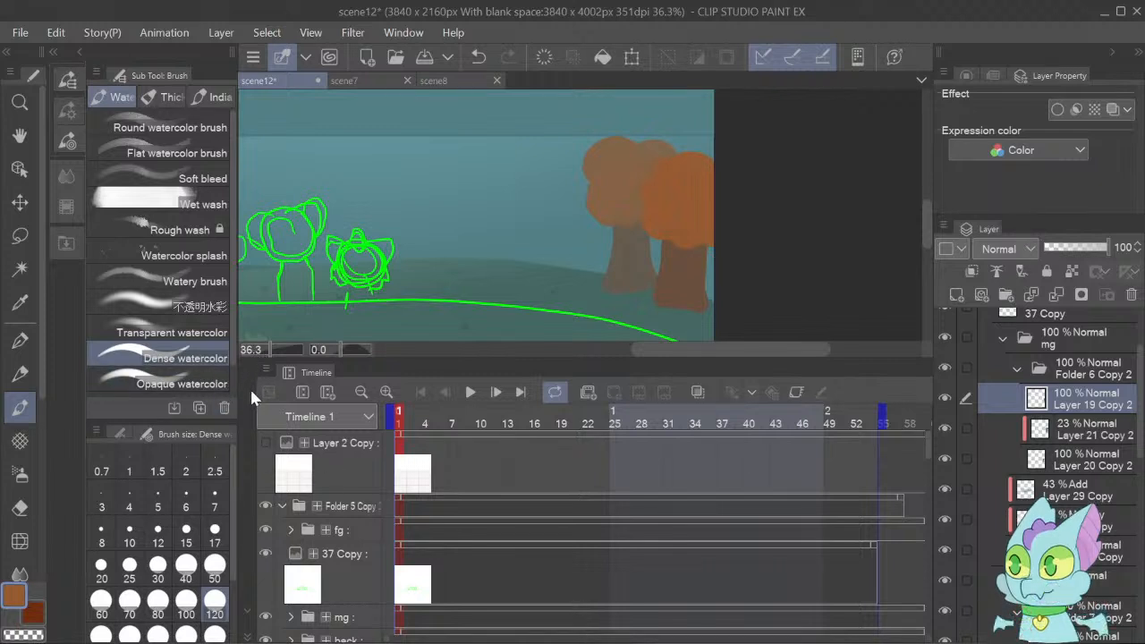
# Add a clipped Multiply layer above Layer 19 Copy 2 and draw bark lines on the front tree's trunk with the G-pen at size 20.
pyautogui.moveTo(686, 351)
pyautogui.mouseDown()
pyautogui.moveTo(549, 348)
pyautogui.moveTo(697, 368)
pyautogui.mouseUp()
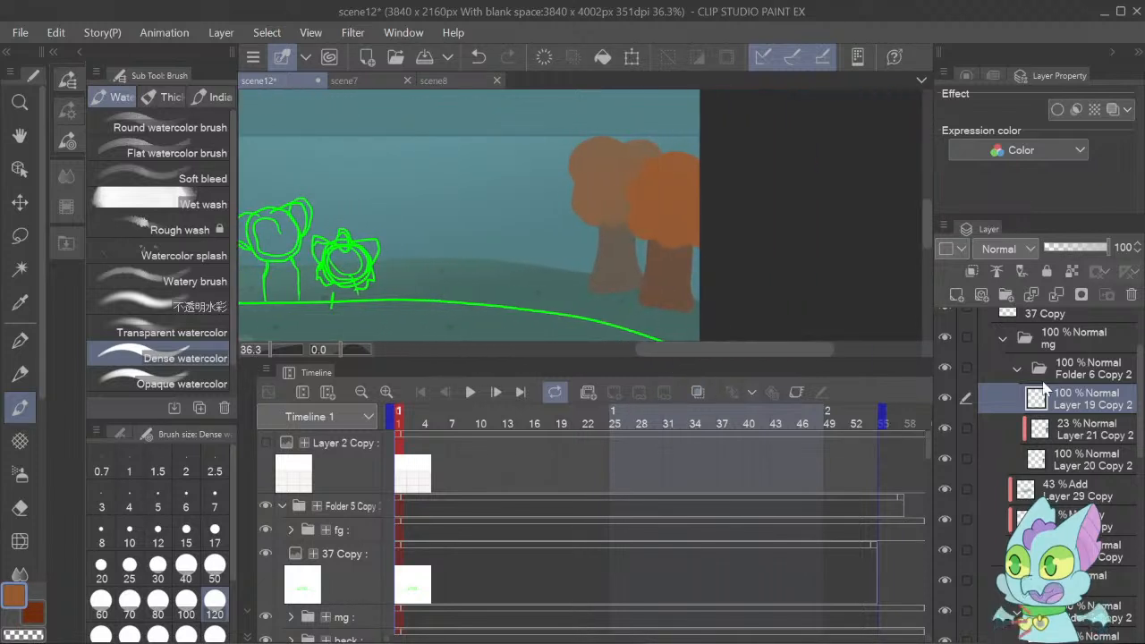
pyautogui.keyDown('alt'); pyautogui.click(671, 270); pyautogui.keyUp('alt')
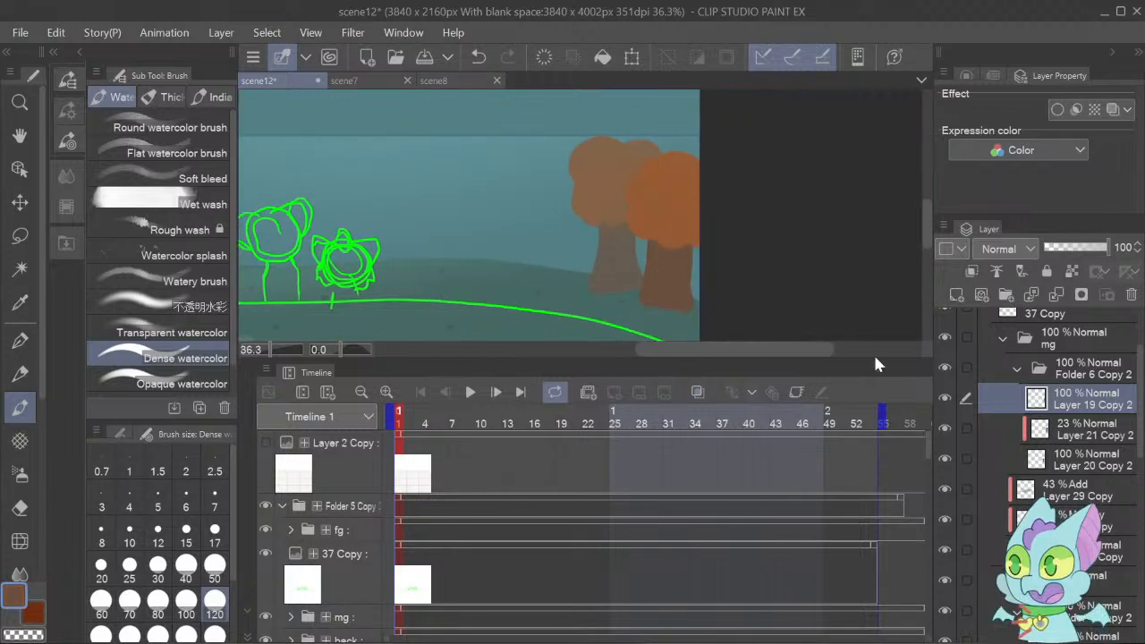
pyautogui.click(956, 296)
pyautogui.click(973, 272)
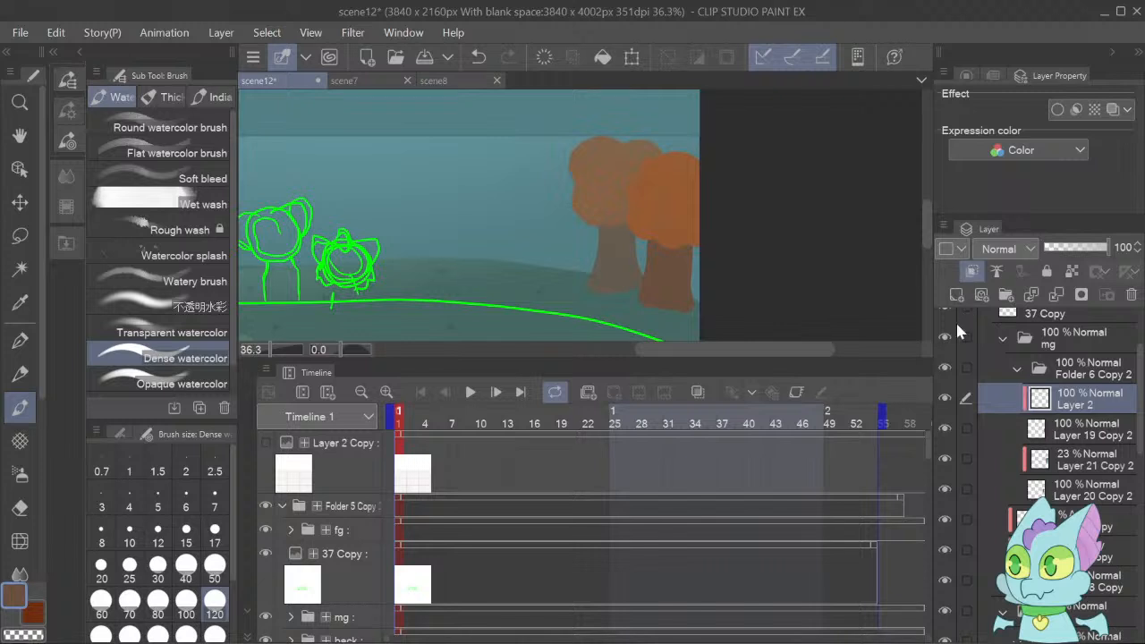
pyautogui.click(17, 343)
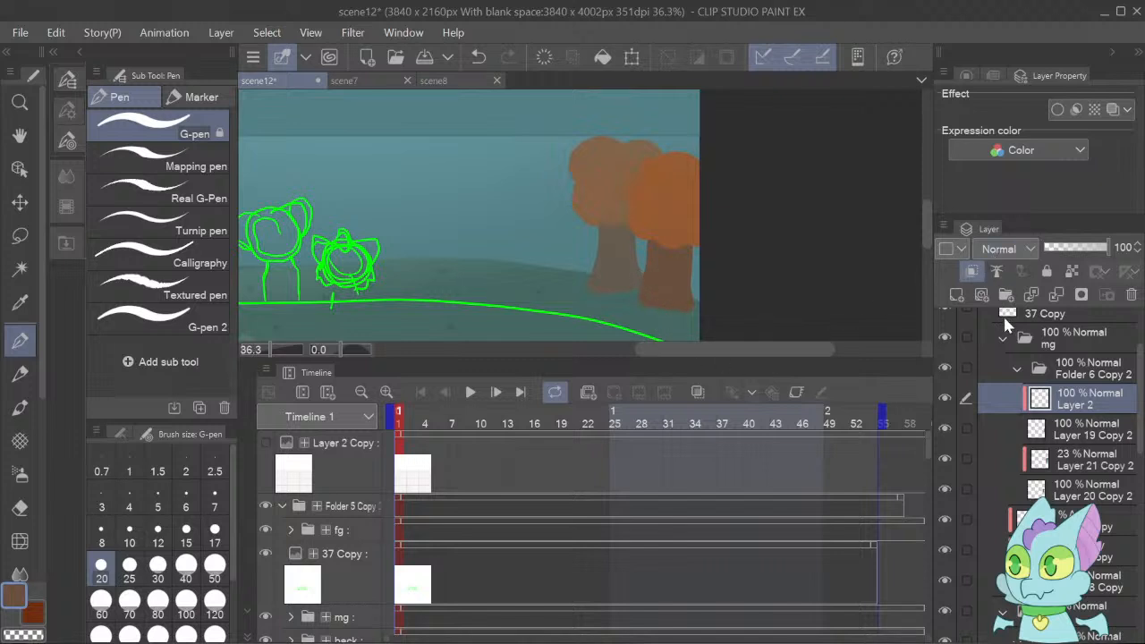
pyautogui.moveTo(646, 270); pyautogui.dragTo(665, 309)
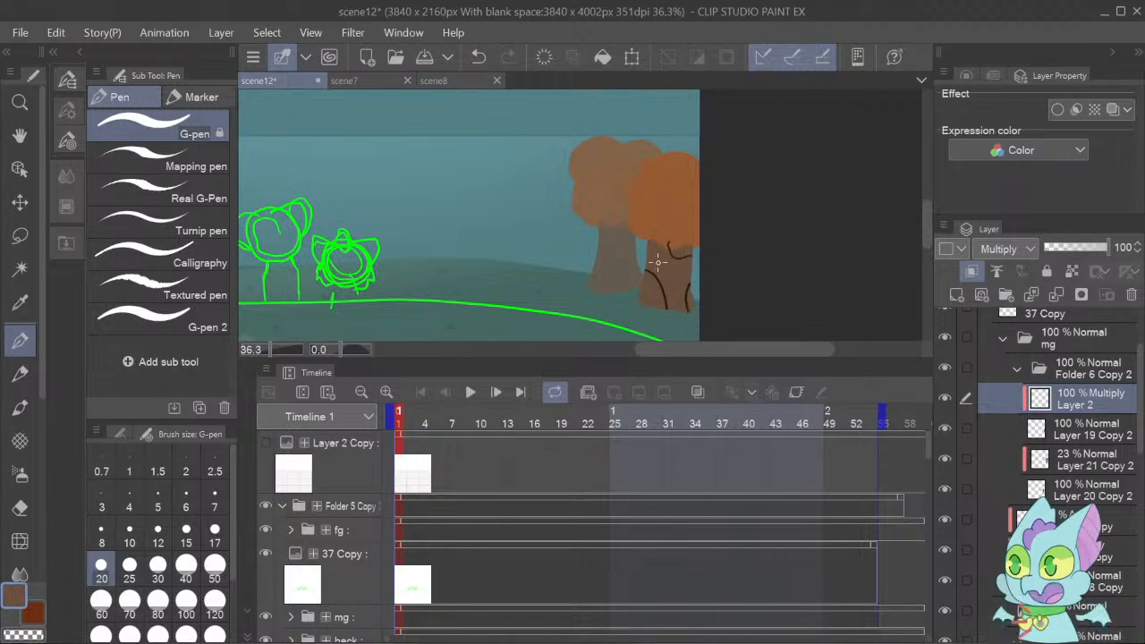
# Lower the front tree's bark layer to 10% opacity and add bark marks to the trunk with the G-pen at size 25.
pyautogui.click(20, 507)
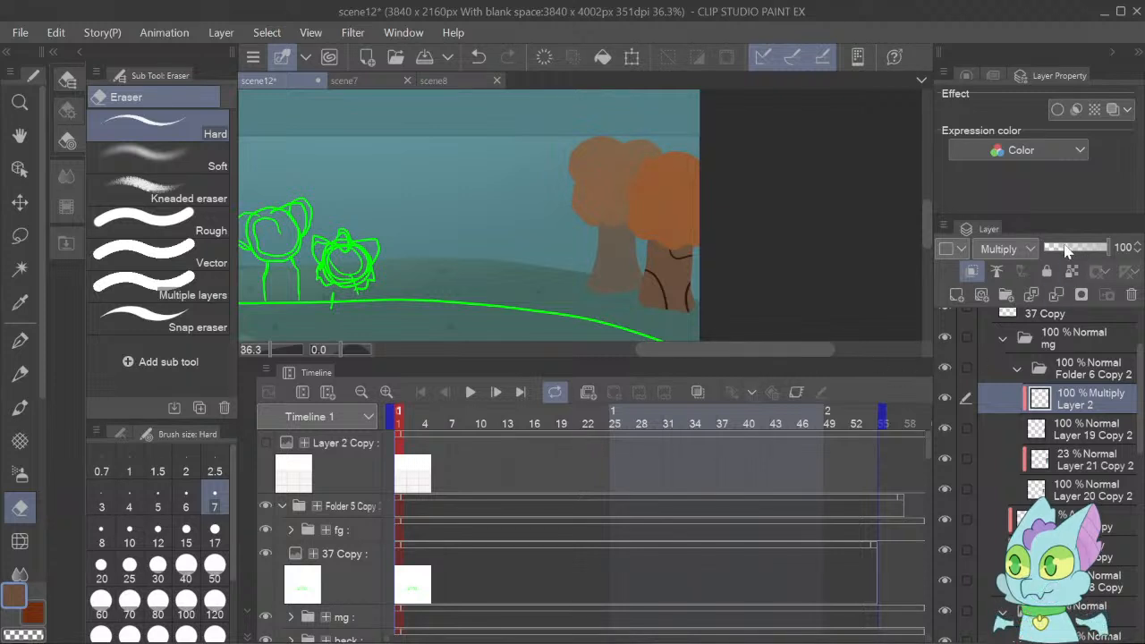
pyautogui.moveTo(1064, 251); pyautogui.dragTo(1054, 252)
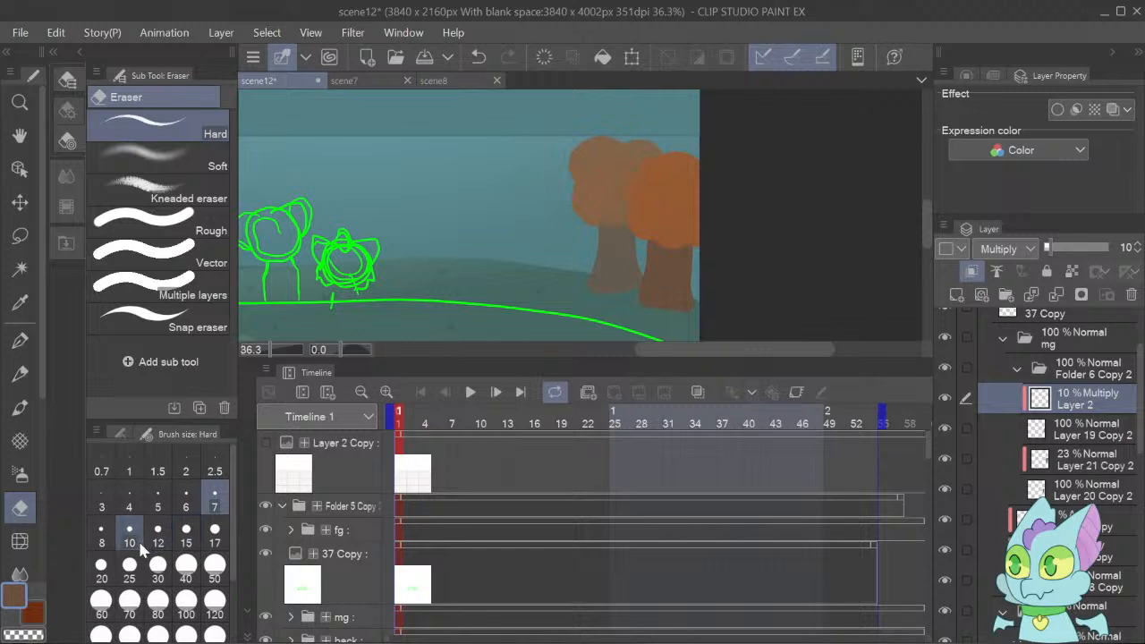
pyautogui.click(157, 537)
pyautogui.click(20, 340)
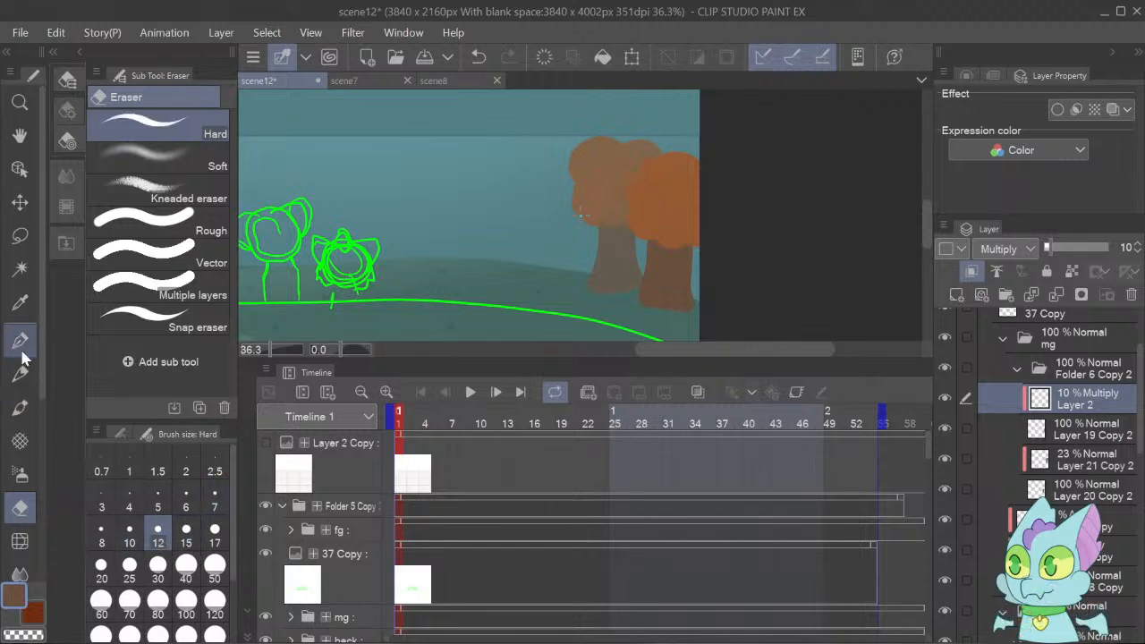
pyautogui.click(186, 567)
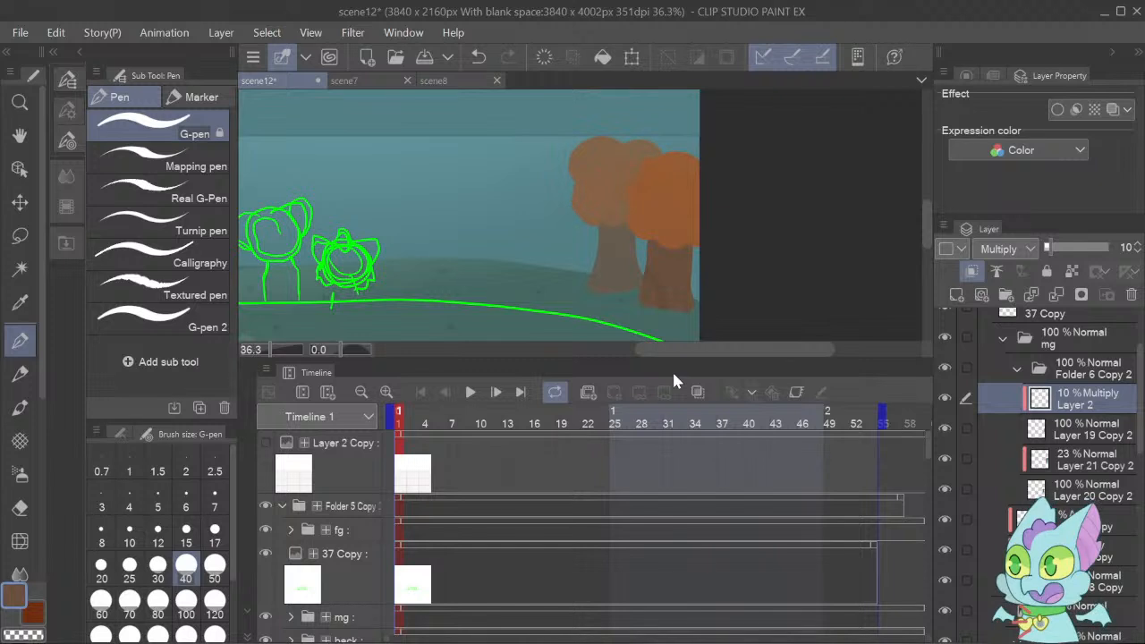
pyautogui.click(157, 570)
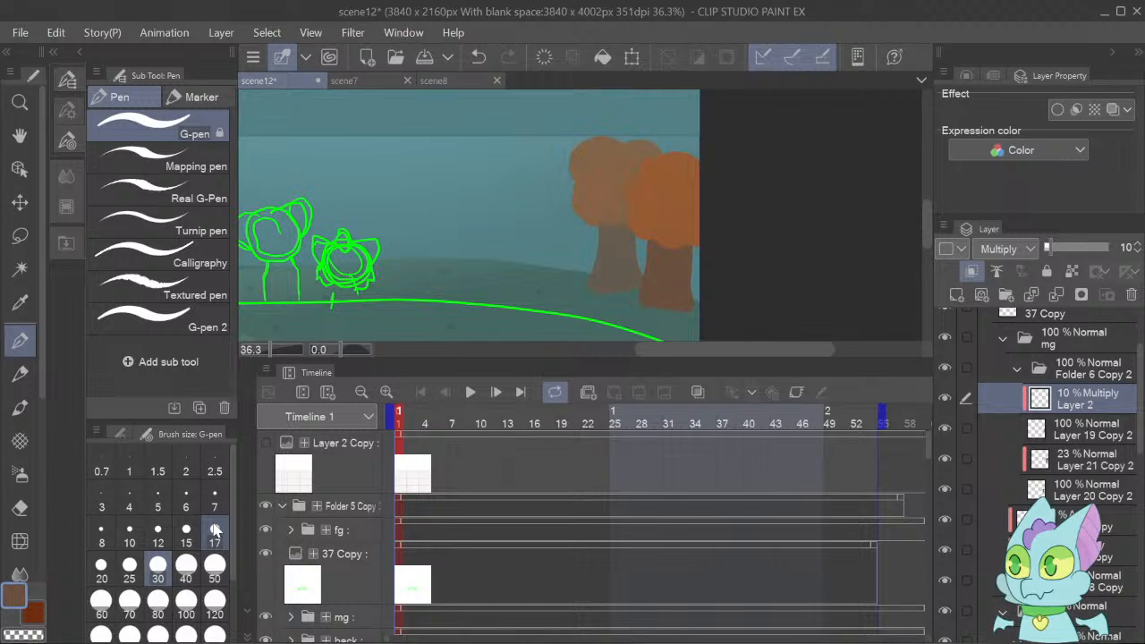
pyautogui.click(130, 571)
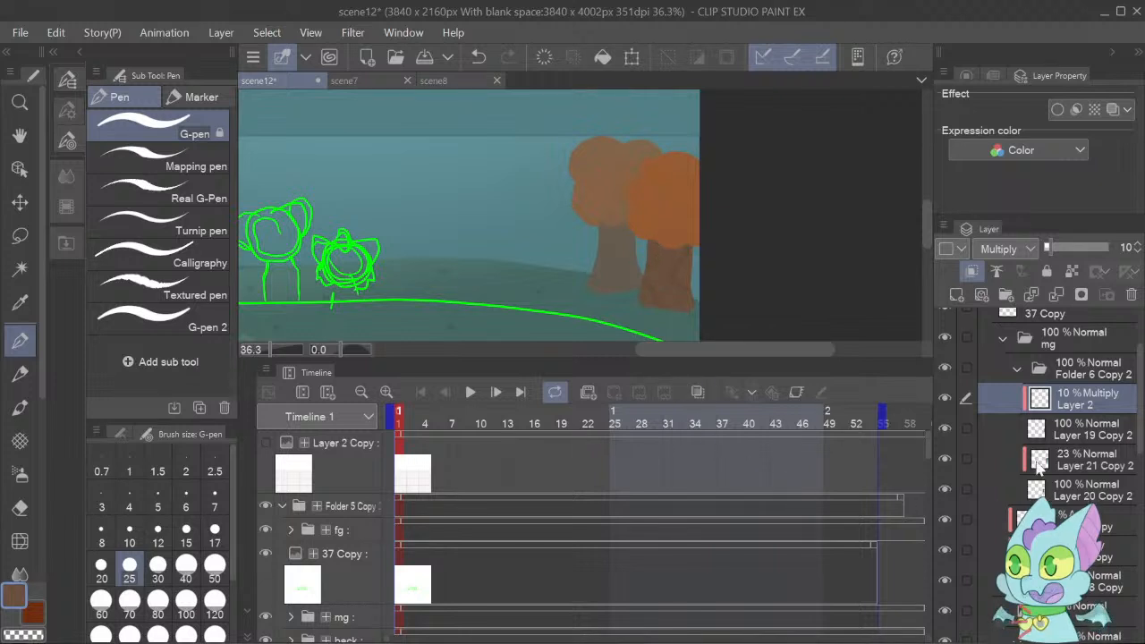
# Add a clipped Multiply layer above Layer 20 Copy 2, draw bark lines on the rear tree's trunk with the G-pen, and refine them with the Hard eraser.
pyautogui.click(1060, 459)
pyautogui.click(1061, 489)
pyautogui.click(981, 295)
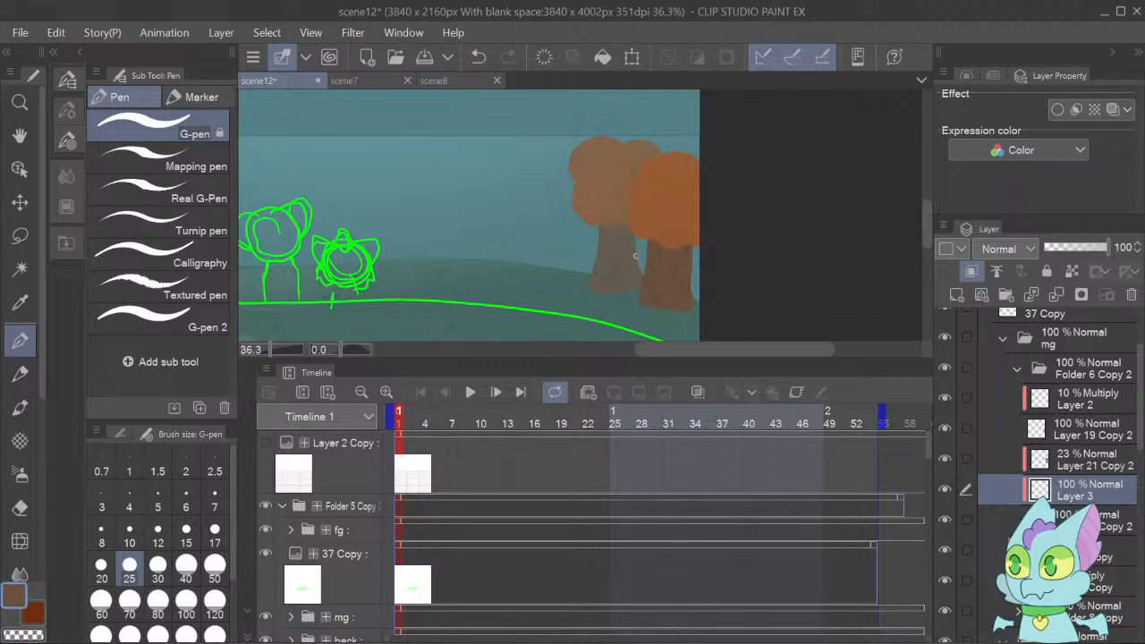
pyautogui.click(986, 254)
pyautogui.click(1003, 312)
pyautogui.moveTo(633, 242); pyautogui.dragTo(632, 258)
pyautogui.moveTo(619, 251); pyautogui.dragTo(632, 256)
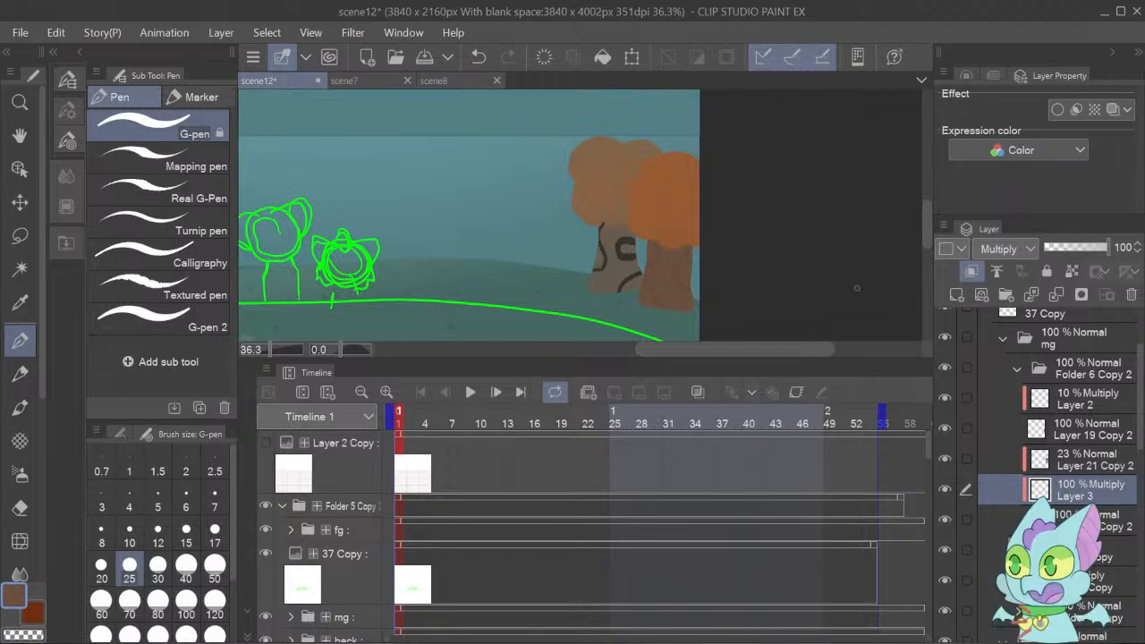
pyautogui.click(19, 507)
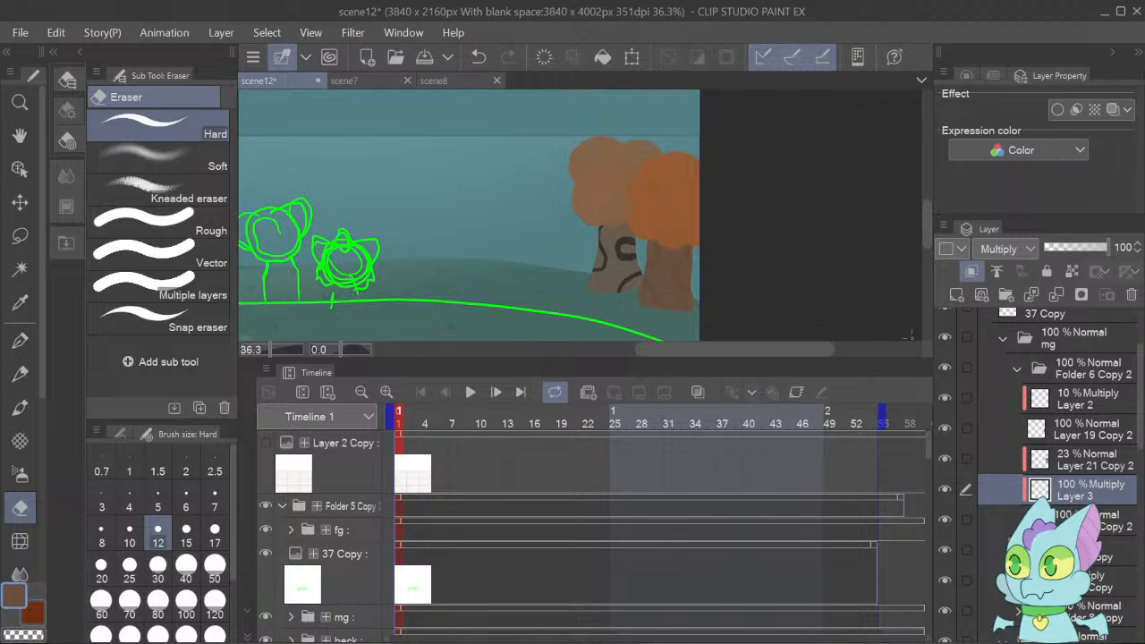
# Lower the opacity of the rear tree's Multiply bark layer, Layer 3, to 10%.
pyautogui.moveTo(1061, 249); pyautogui.dragTo(1052, 249)
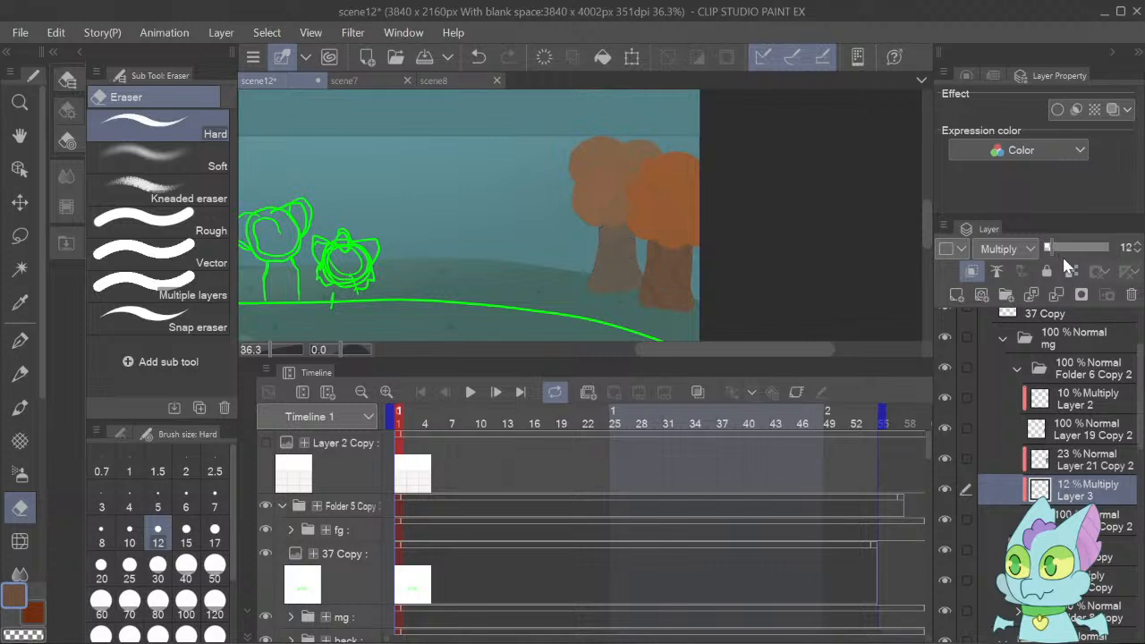
pyautogui.click(1139, 252)
pyautogui.click(1139, 253)
# Select the front tree's layer, Layer 19 Copy 2, and sample the orange of its crown.
pyautogui.press('o')
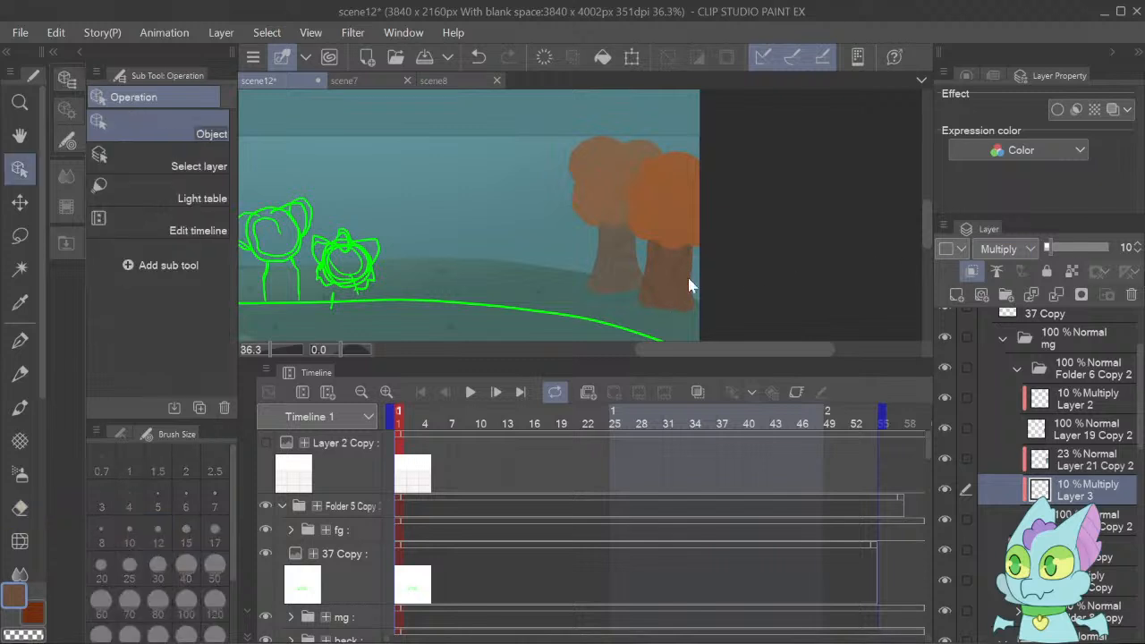
pyautogui.click(674, 215)
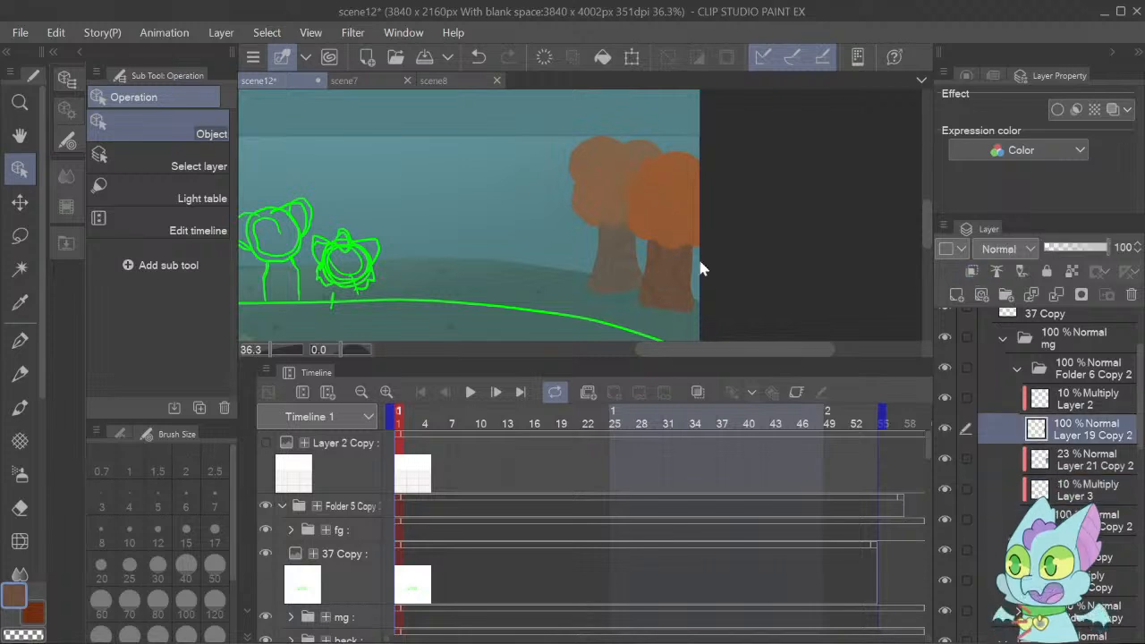
pyautogui.click(944, 425)
pyautogui.click(944, 426)
pyautogui.press('i')
pyautogui.moveTo(656, 206); pyautogui.dragTo(663, 211)
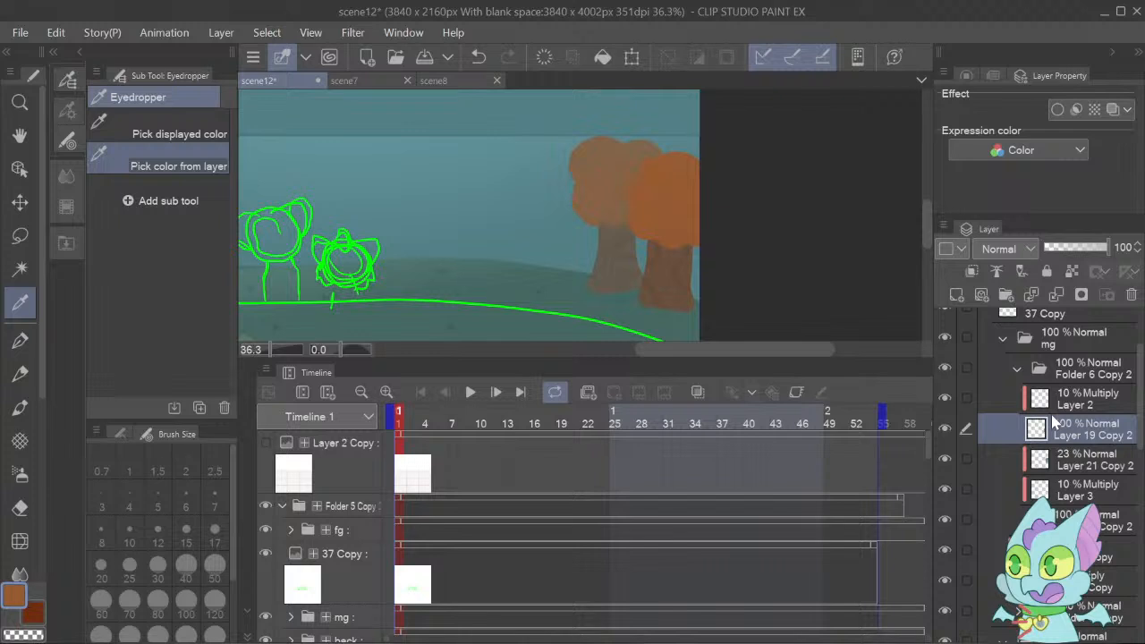
# Add a clipped Add layer at 56% opacity above Layer 2 and paint a front-tree highlight with Transparent watercolor at size 300.
pyautogui.hotkey('ctrl', 'shift', 'n')
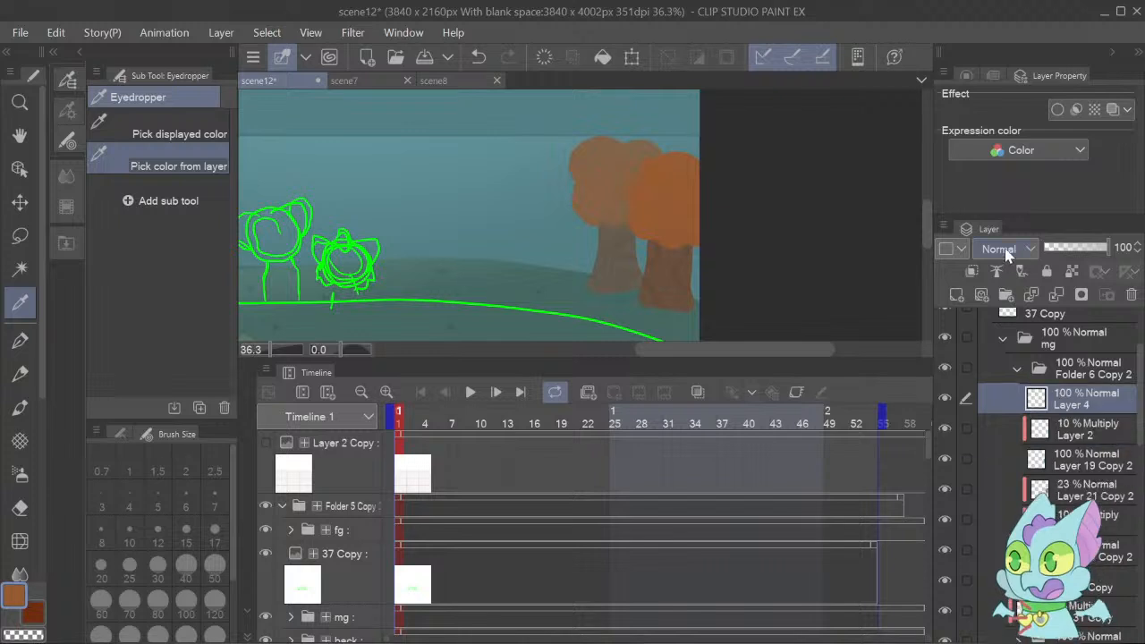
pyautogui.click(1000, 459)
pyautogui.click(20, 408)
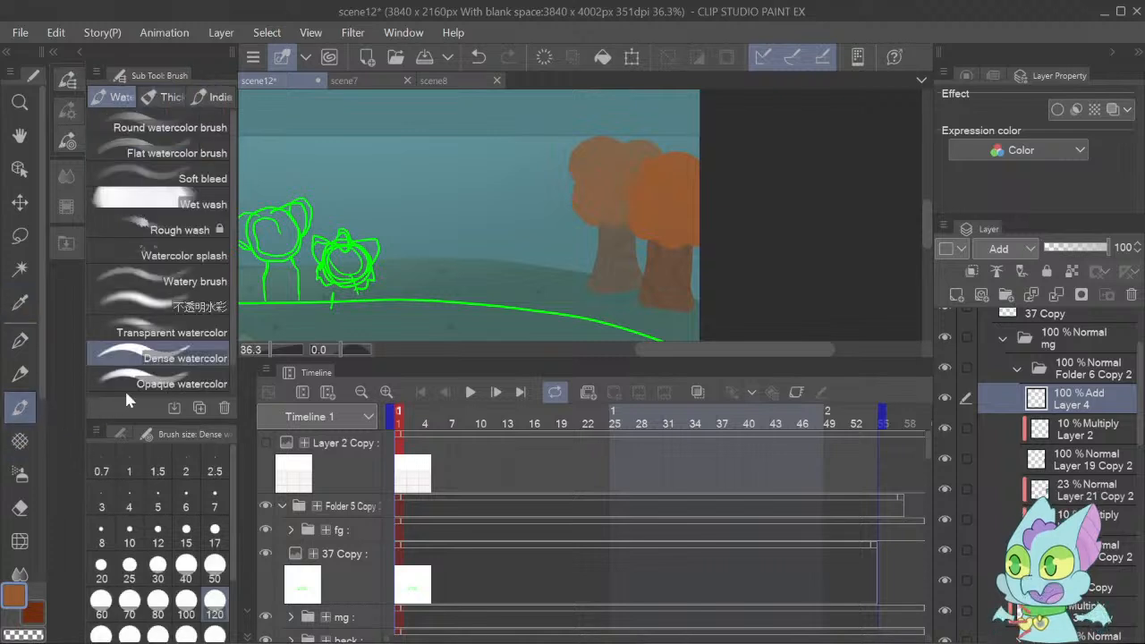
pyautogui.click(169, 341)
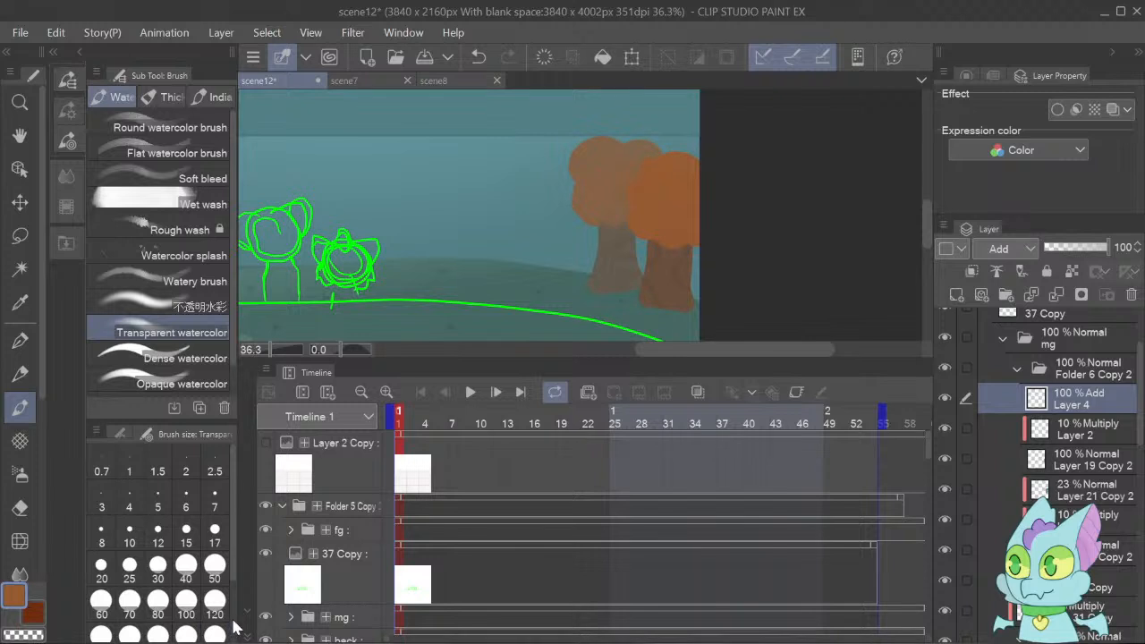
pyautogui.scroll(-2, 222, 612)
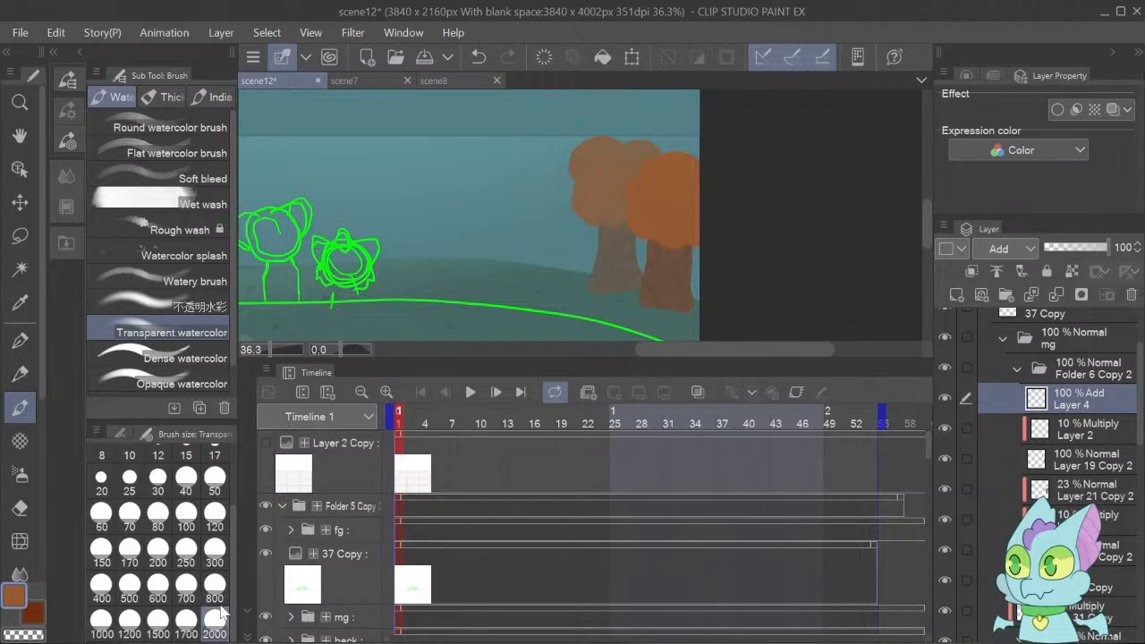
pyautogui.click(216, 556)
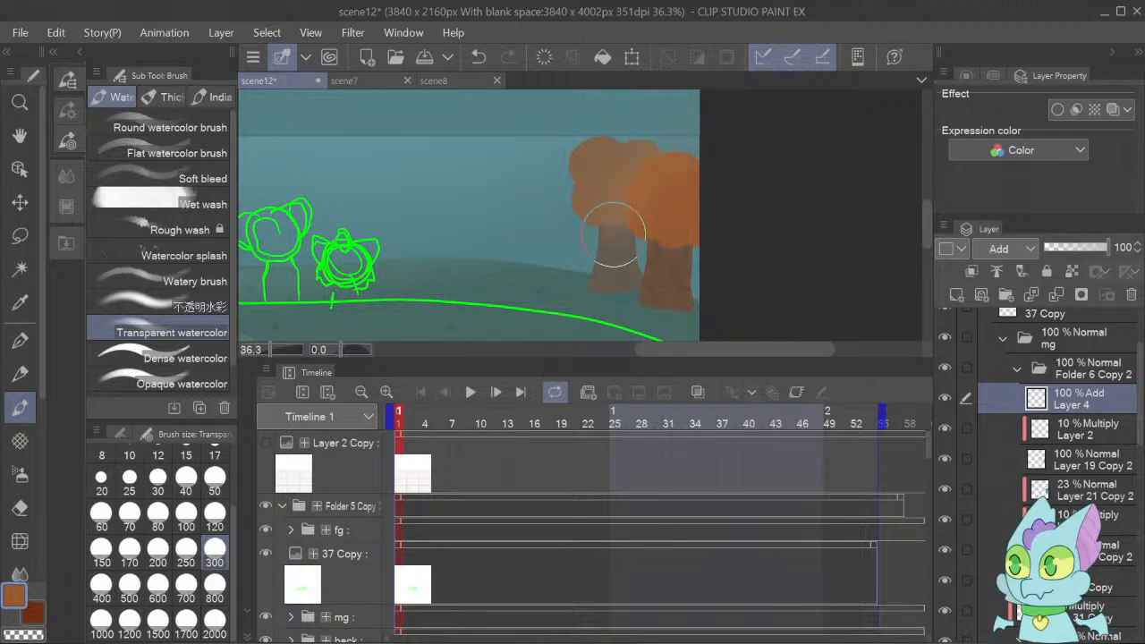
pyautogui.moveTo(619, 235)
pyautogui.mouseDown()
pyautogui.moveTo(642, 172)
pyautogui.moveTo(704, 139)
pyautogui.moveTo(667, 144)
pyautogui.moveTo(617, 224)
pyautogui.moveTo(663, 169)
pyautogui.moveTo(716, 141)
pyautogui.mouseUp()
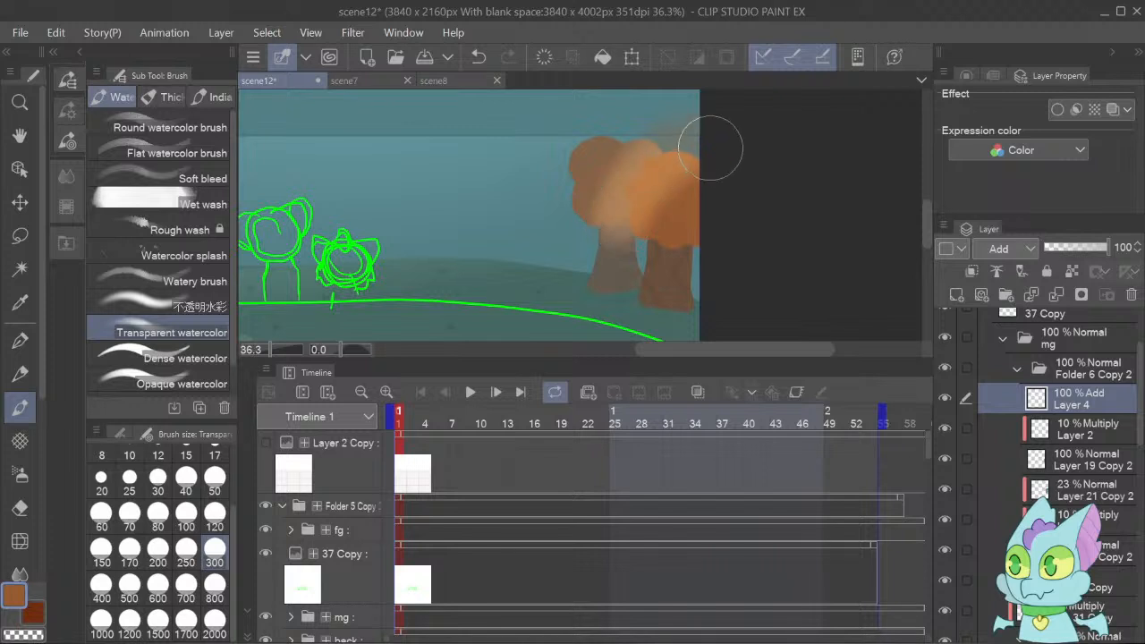
pyautogui.click(973, 270)
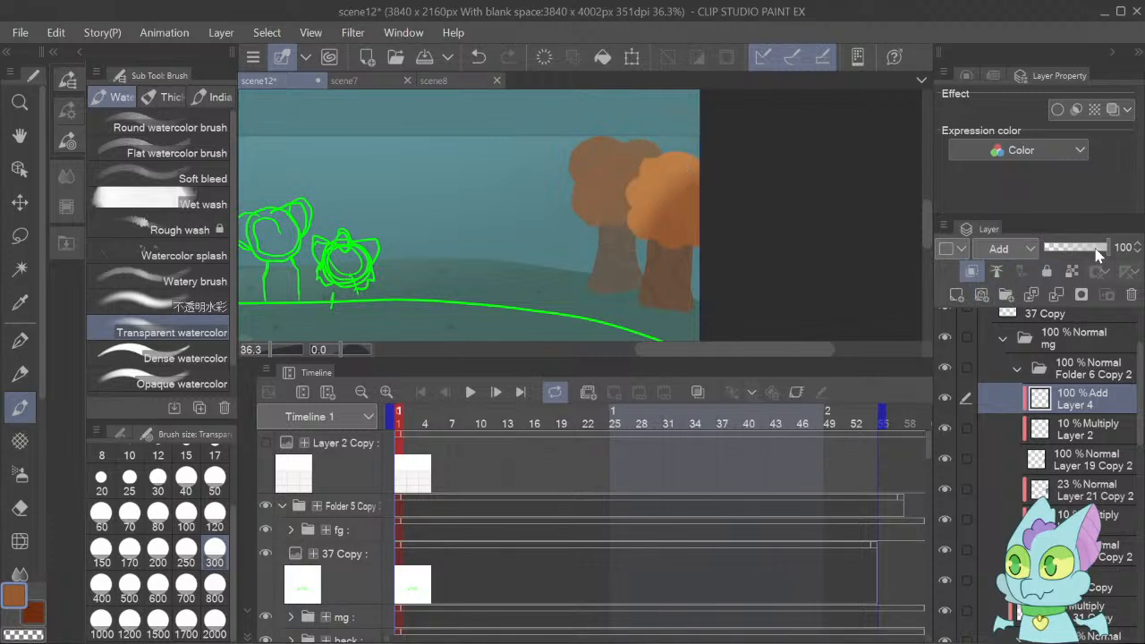
pyautogui.moveTo(1097, 251); pyautogui.dragTo(1080, 250)
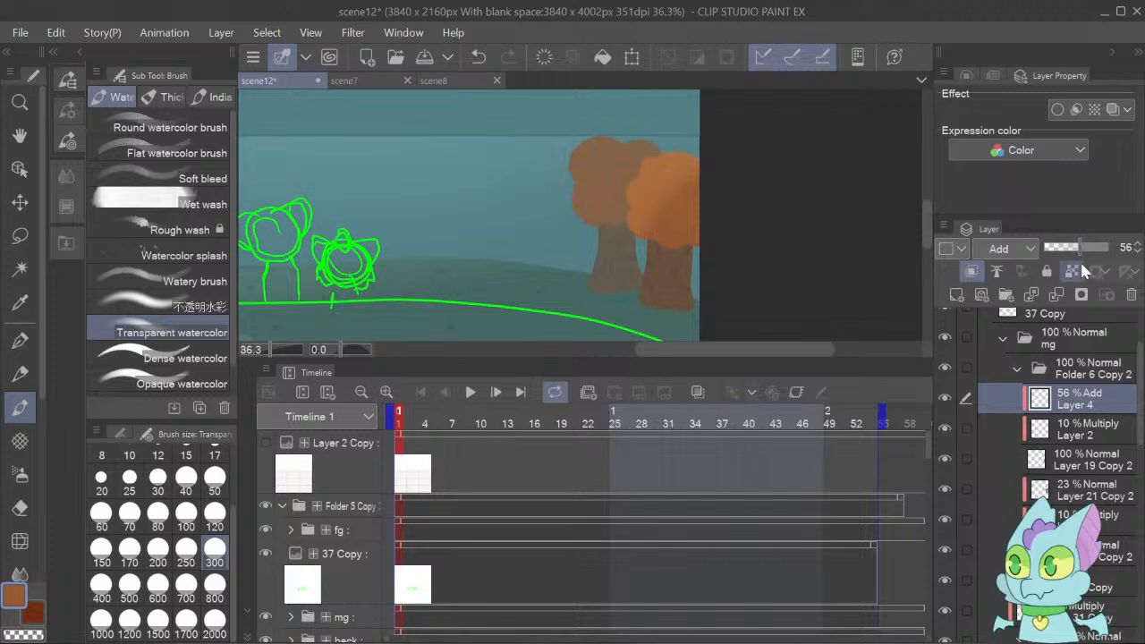
# Add a clipped Multiply layer at 48% opacity above Layer 2 and shade the front tree in its sampled trunk brown.
pyautogui.click(1043, 429)
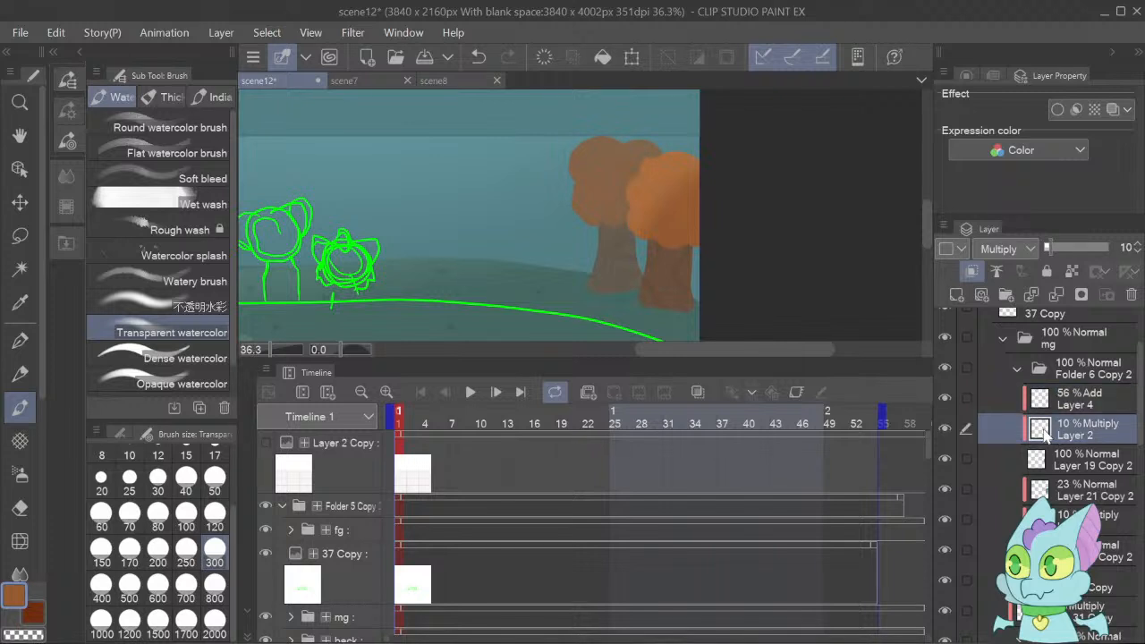
pyautogui.keyDown('alt'); pyautogui.click(680, 266); pyautogui.keyUp('alt')
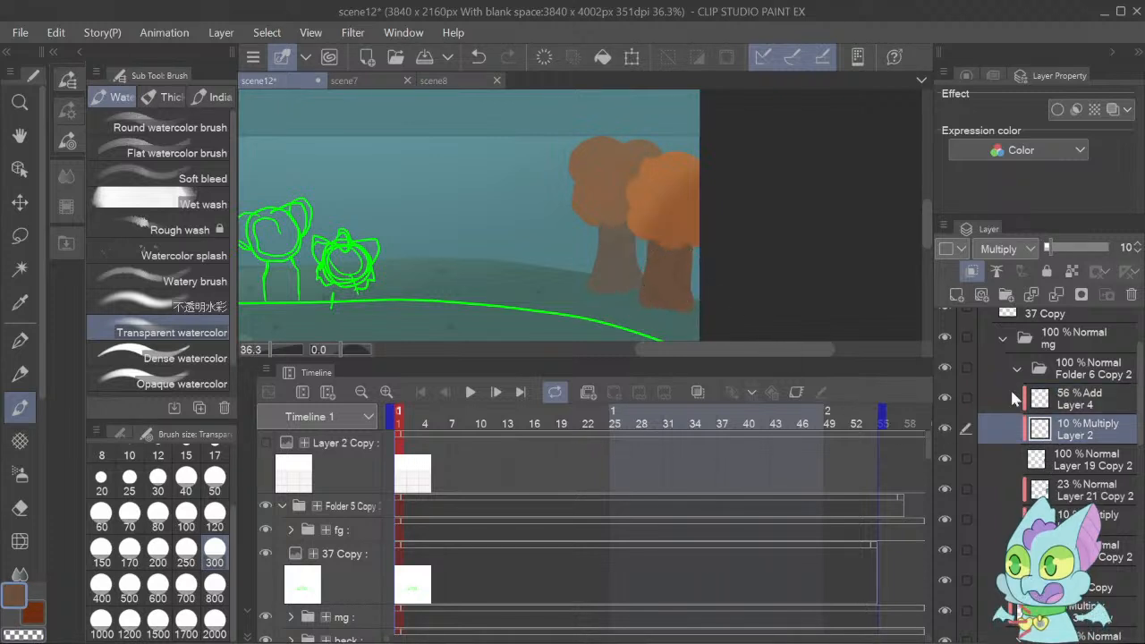
pyautogui.click(957, 295)
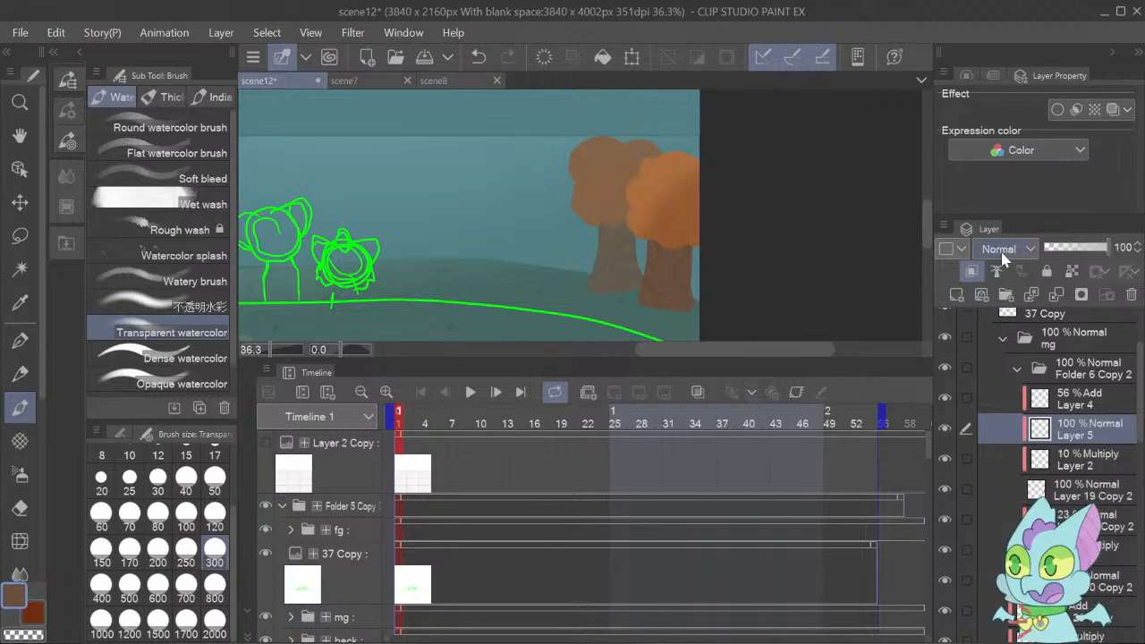
pyautogui.click(1003, 254)
pyautogui.click(1005, 306)
pyautogui.click(1076, 246)
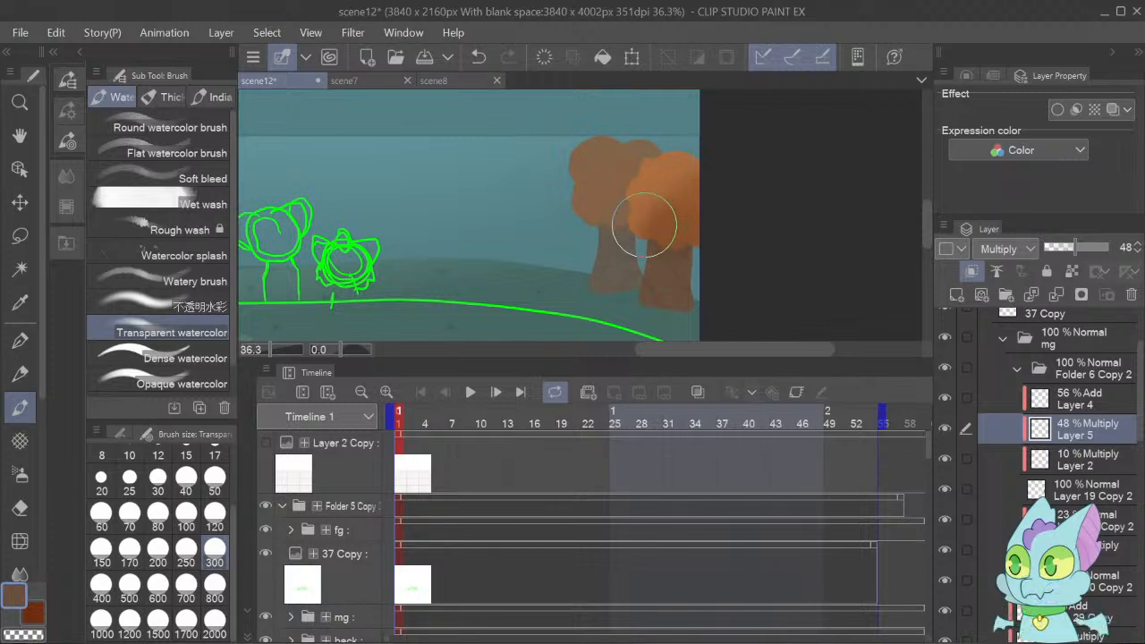
# Refine the front tree's shading on Layer 5 with the Hard eraser at size 300.
pyautogui.click(20, 508)
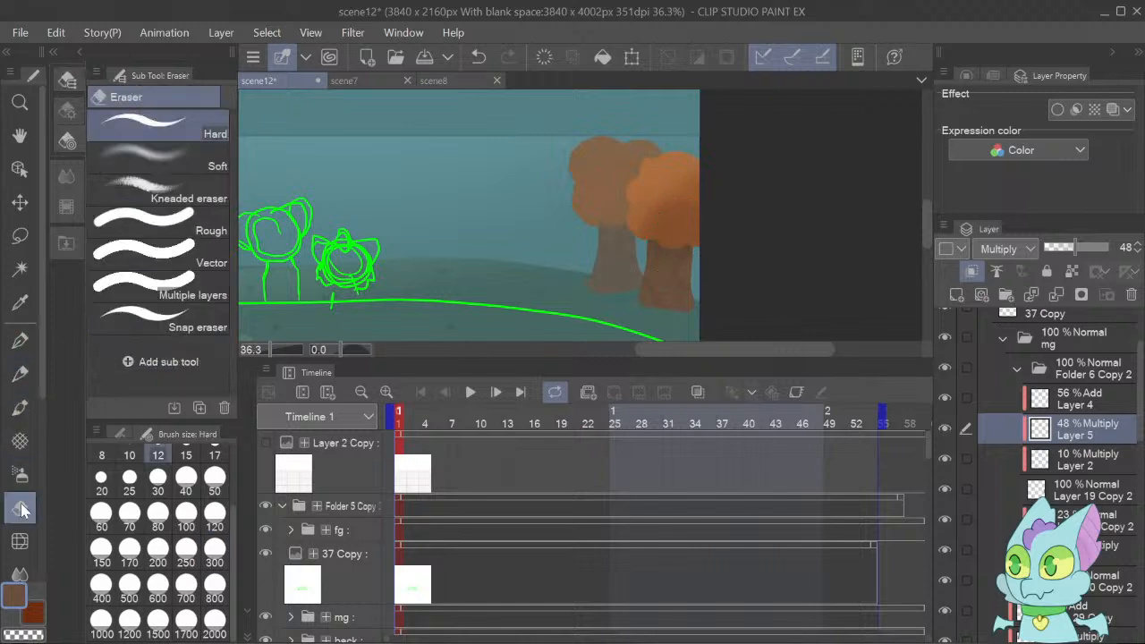
pyautogui.click(215, 627)
pyautogui.click(212, 603)
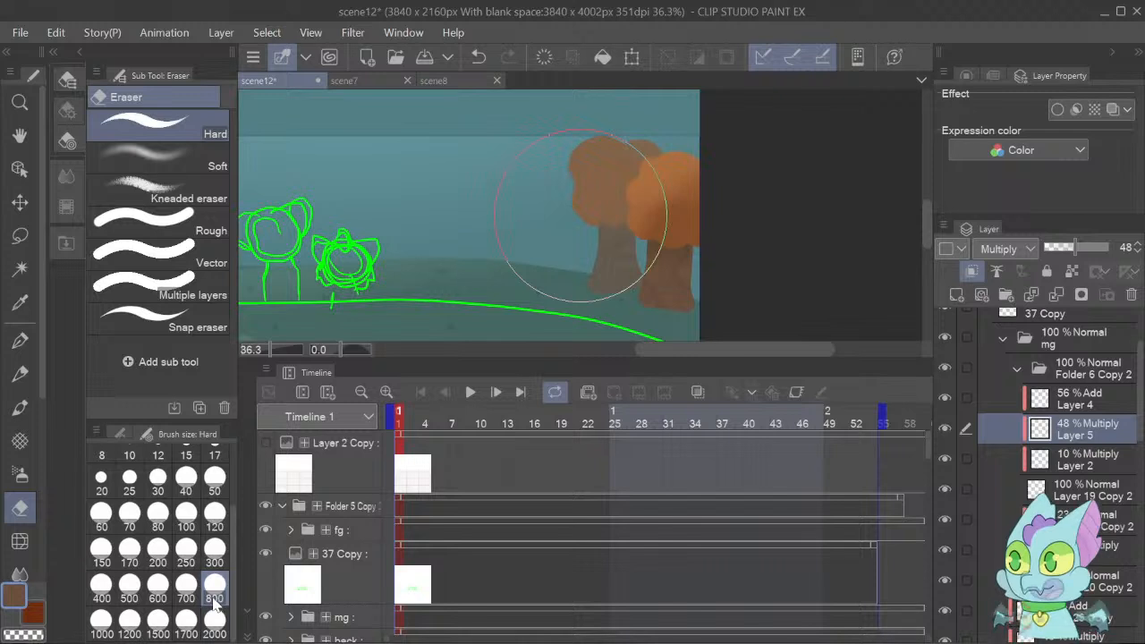
pyautogui.click(215, 555)
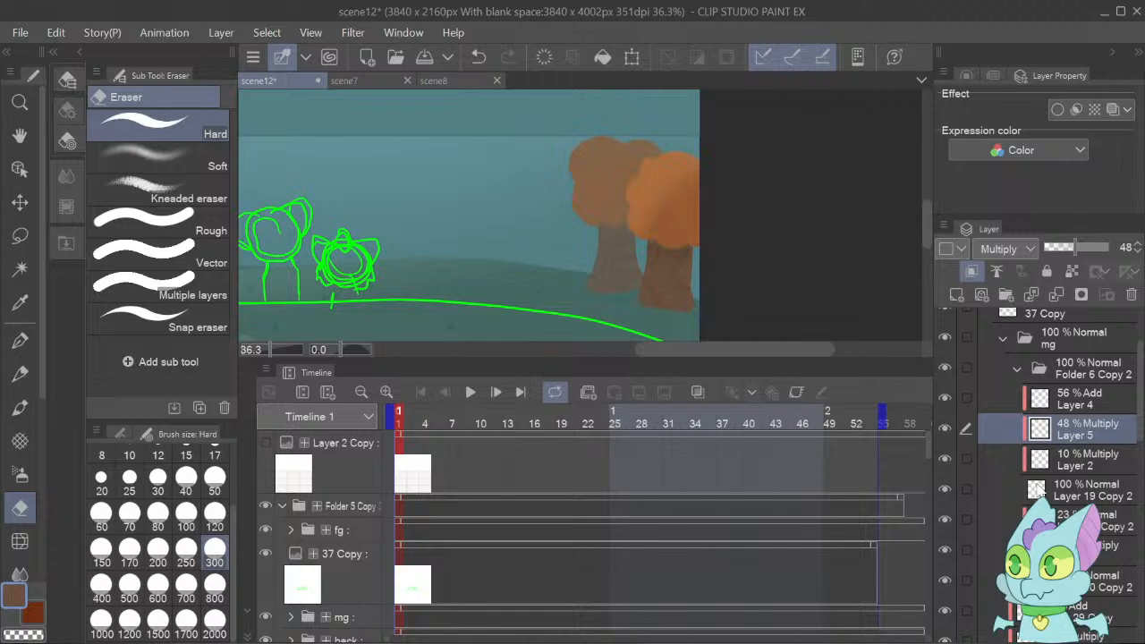
# Check what Folder 6 Copy 2 and Layer 21 Copy 2 contribute to the trees by toggling their visibility.
pyautogui.click(1013, 365)
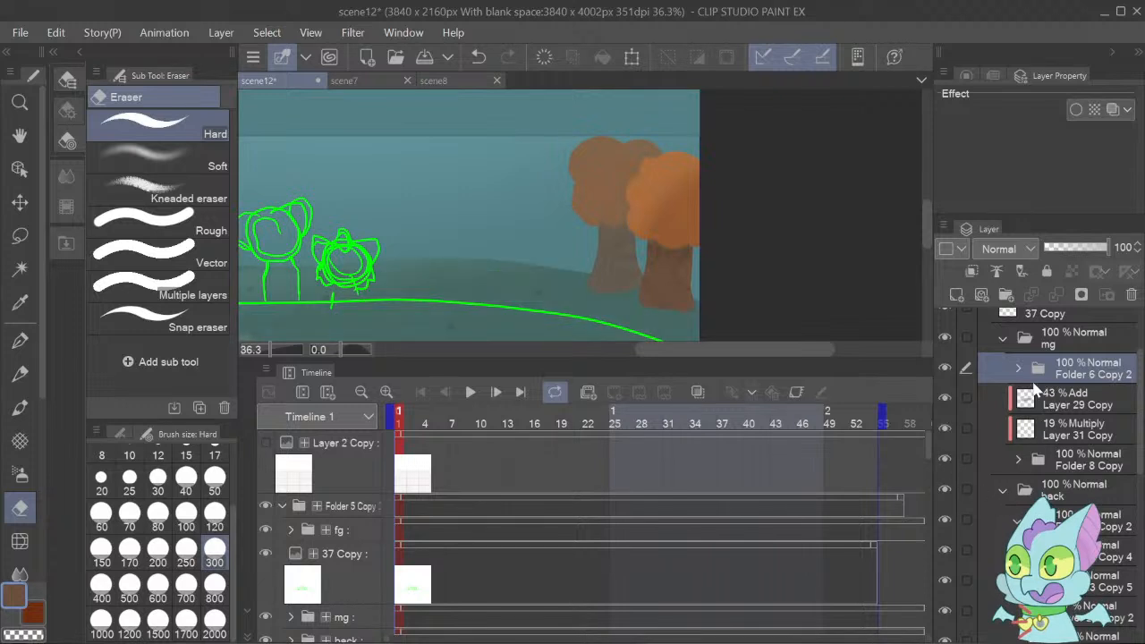
pyautogui.click(947, 365)
pyautogui.click(946, 365)
pyautogui.click(1017, 368)
pyautogui.click(980, 521)
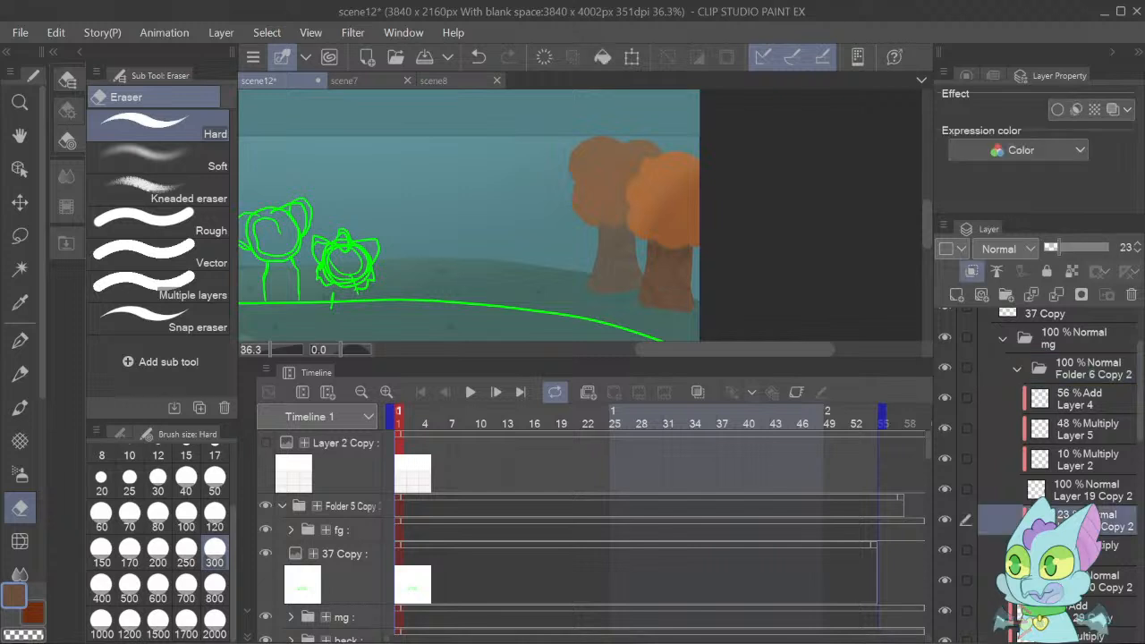
pyautogui.click(945, 519)
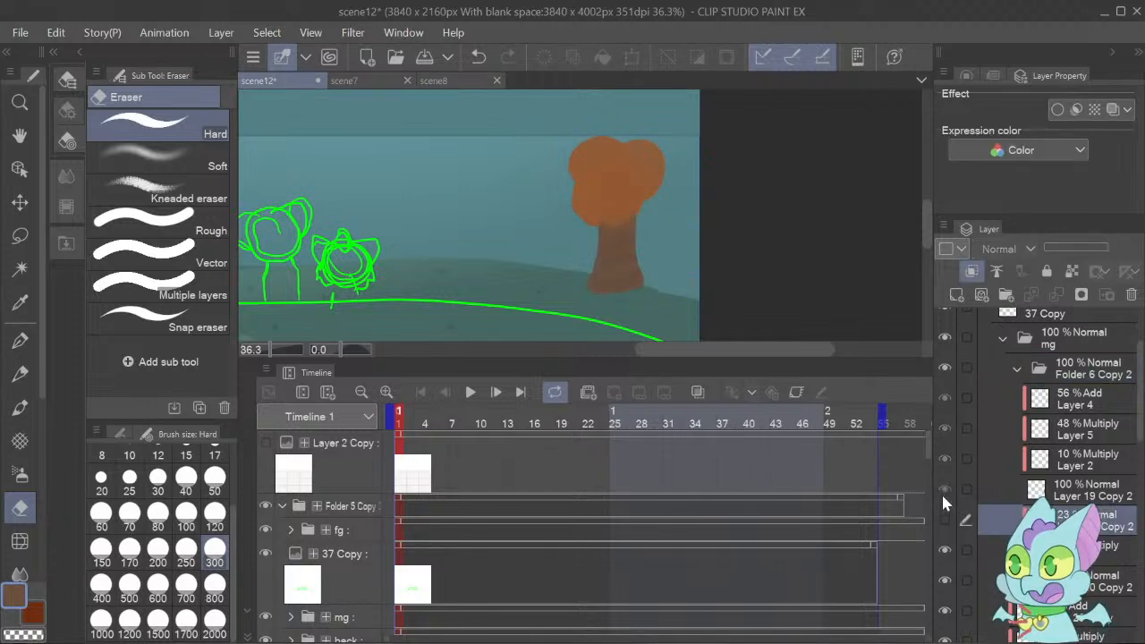
pyautogui.click(943, 517)
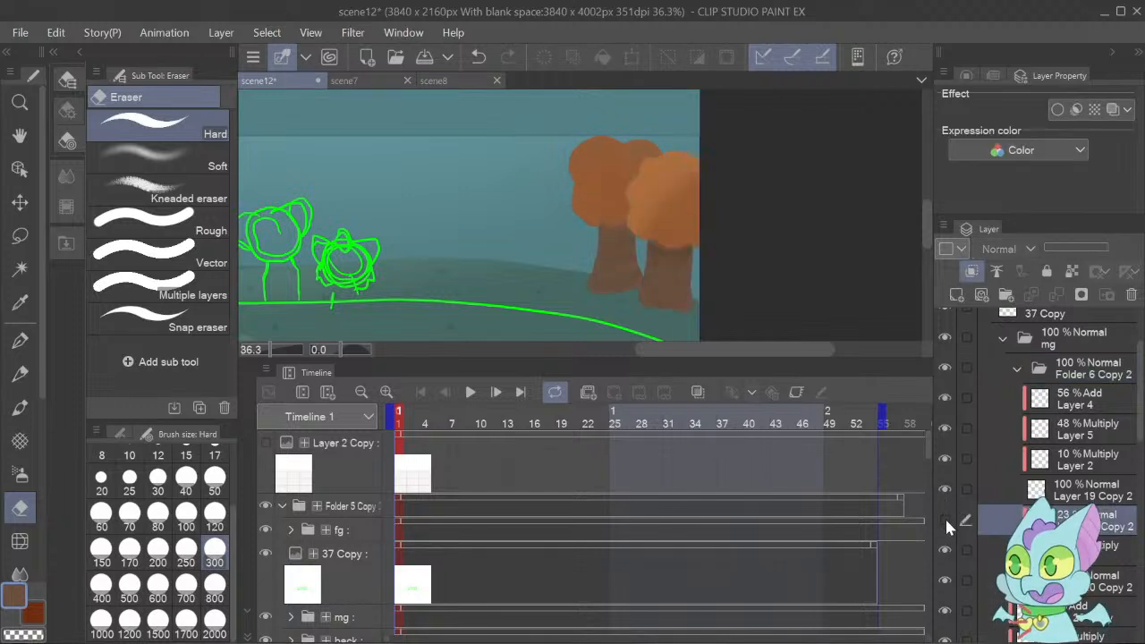
pyautogui.click(944, 519)
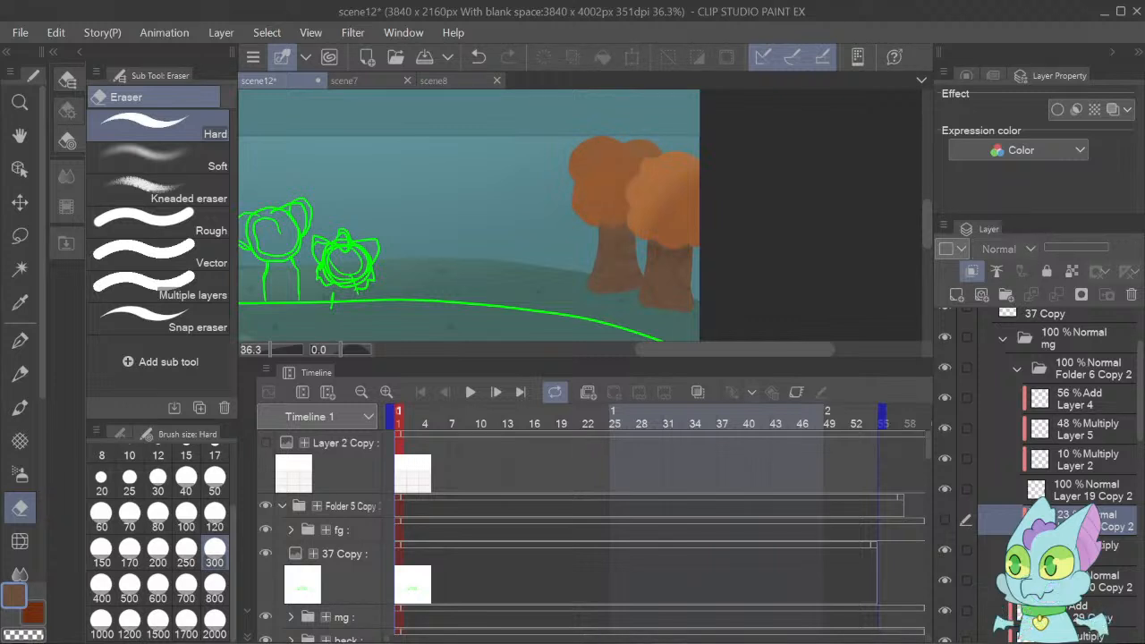
# Add a clipped layer above Layer 3, shade the rear tree in its sampled trunk brown with Transparent watercolor, and refine it with the Hard eraser.
pyautogui.click(985, 546)
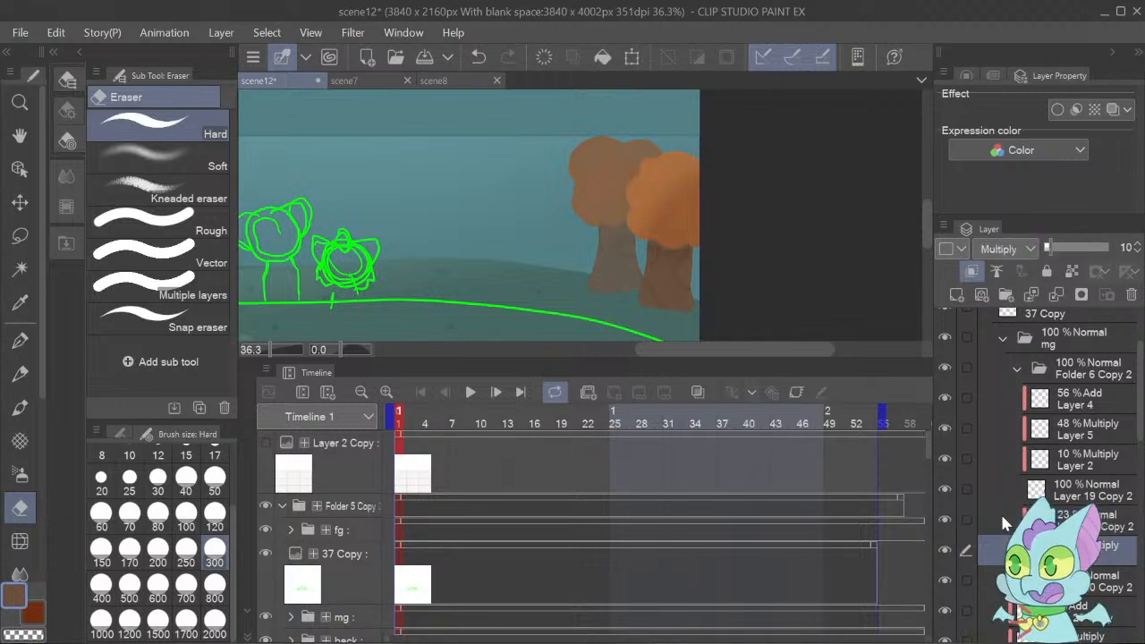
pyautogui.keyDown('alt'); pyautogui.click(605, 253); pyautogui.keyUp('alt')
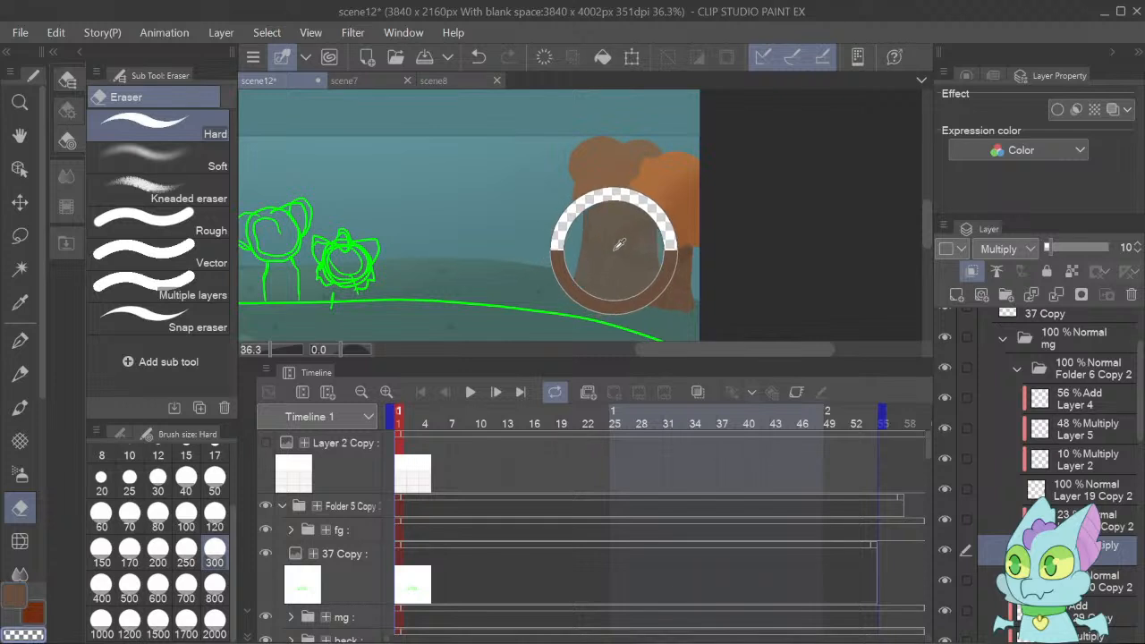
pyautogui.click(956, 296)
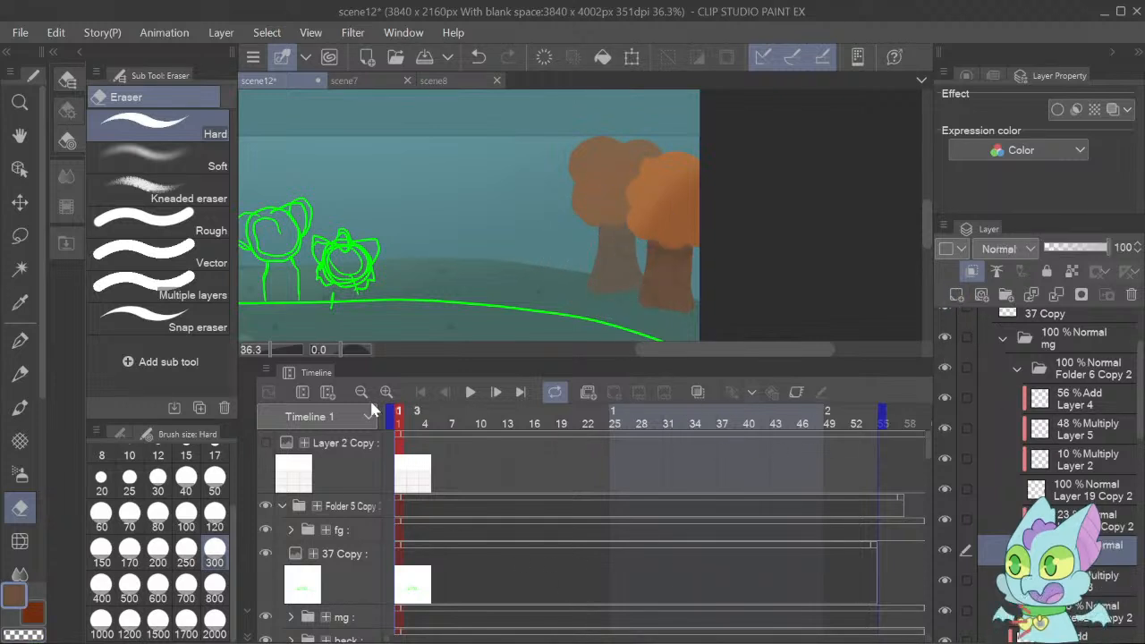
pyautogui.click(19, 408)
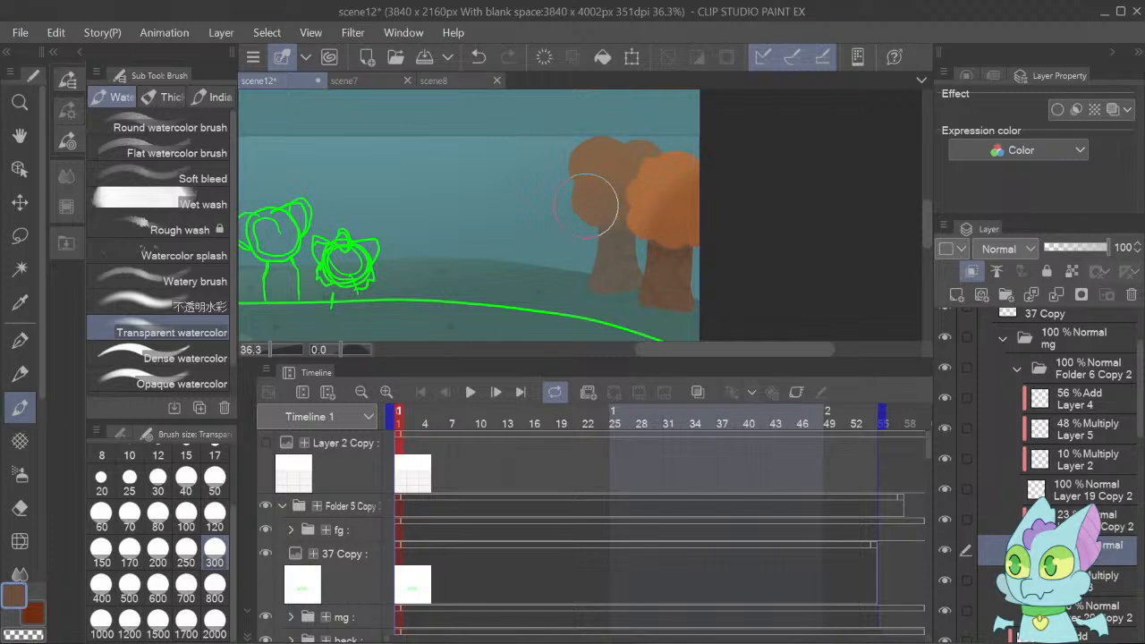
pyautogui.click(20, 507)
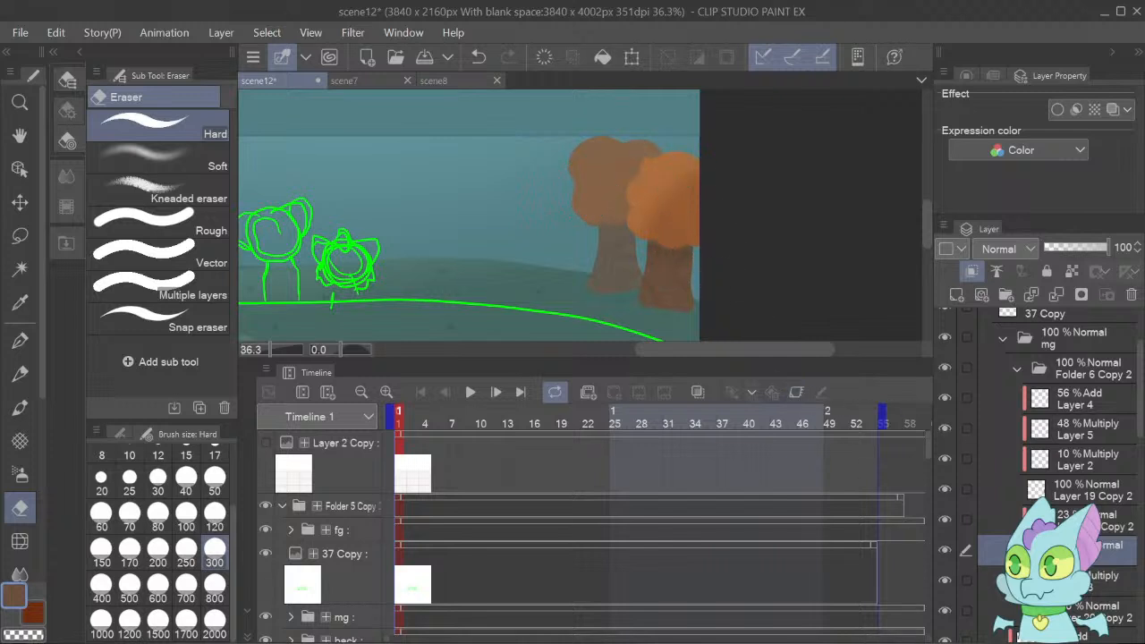
# Sample the rear orange tree's foliage color, add a clipped Add layer above Layer 6, and paint a foliage highlight with Transparent watercolor.
pyautogui.click(1109, 612)
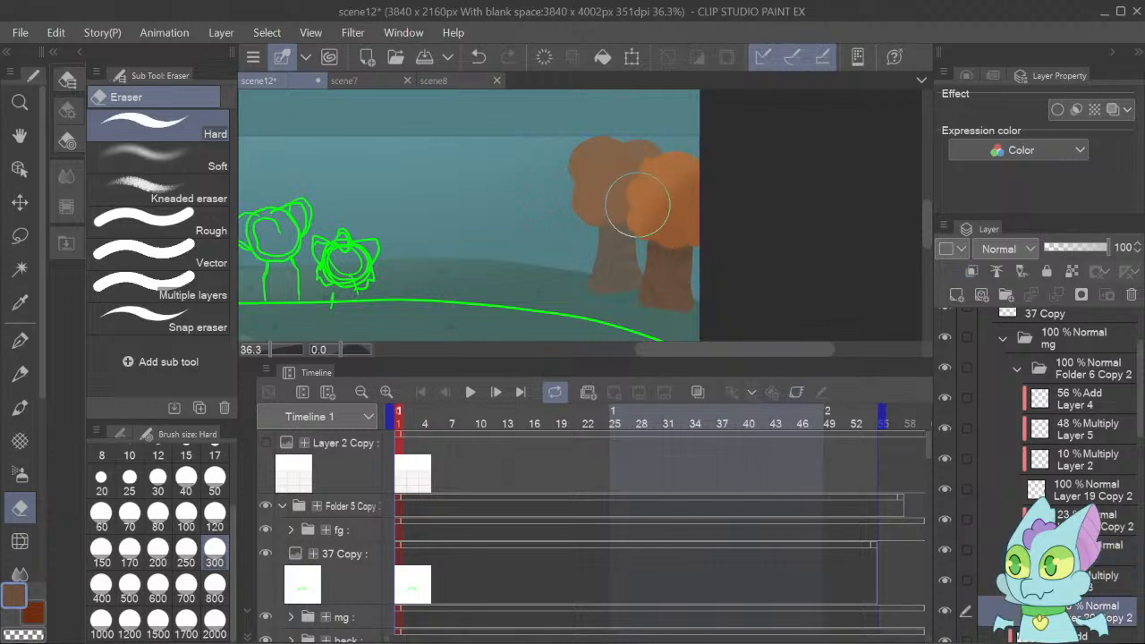
pyautogui.keyDown('alt'); pyautogui.click(612, 170); pyautogui.keyUp('alt')
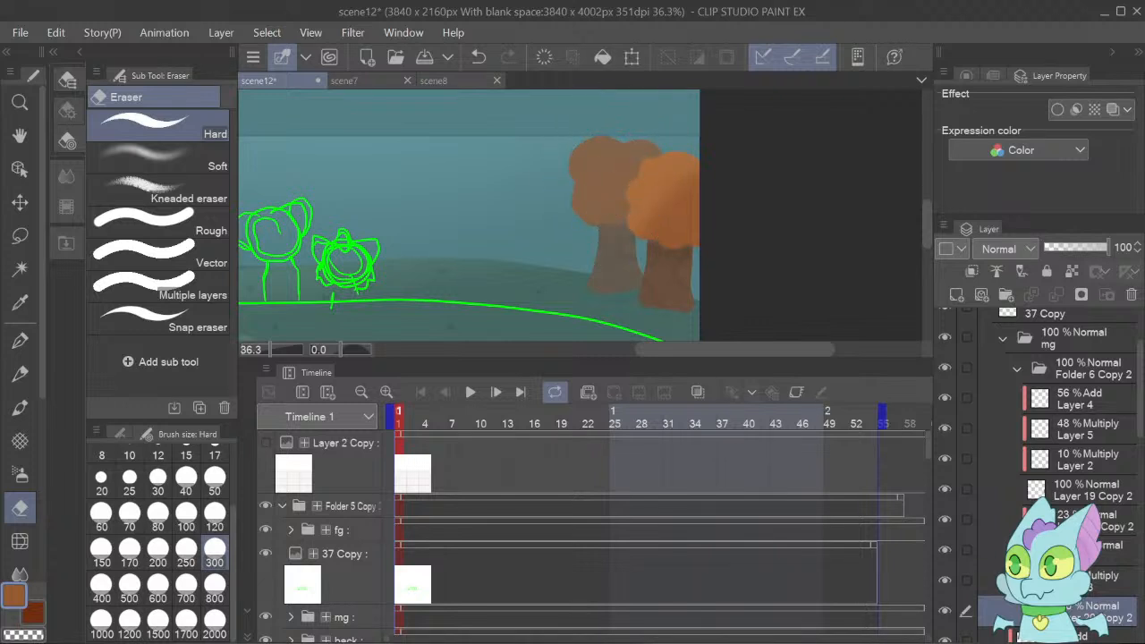
pyautogui.click(1110, 550)
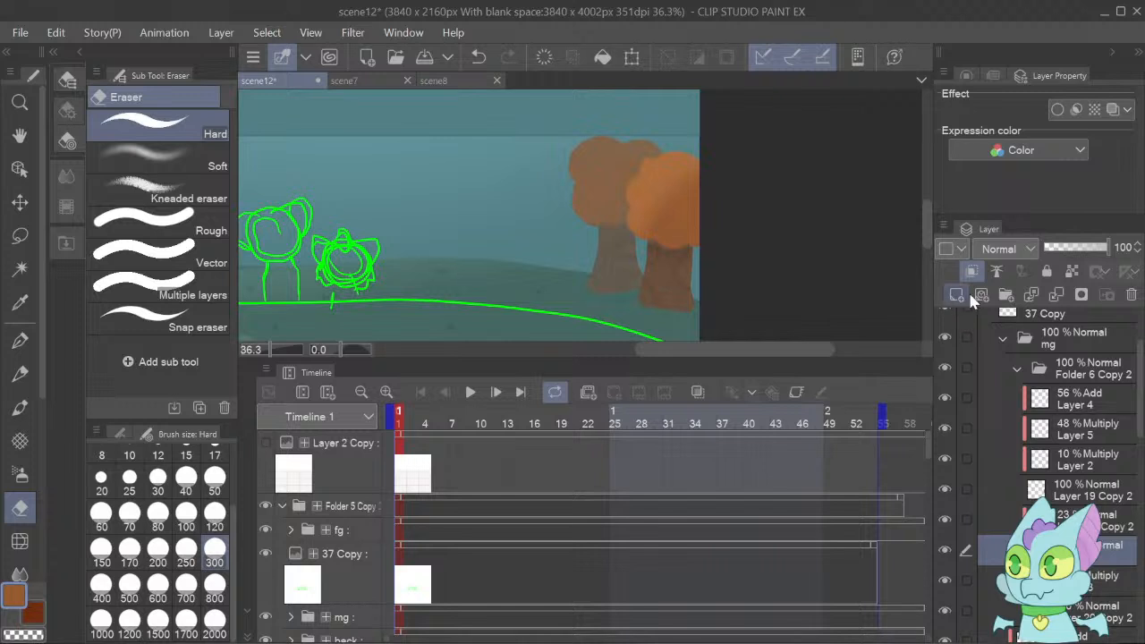
pyautogui.click(1008, 475)
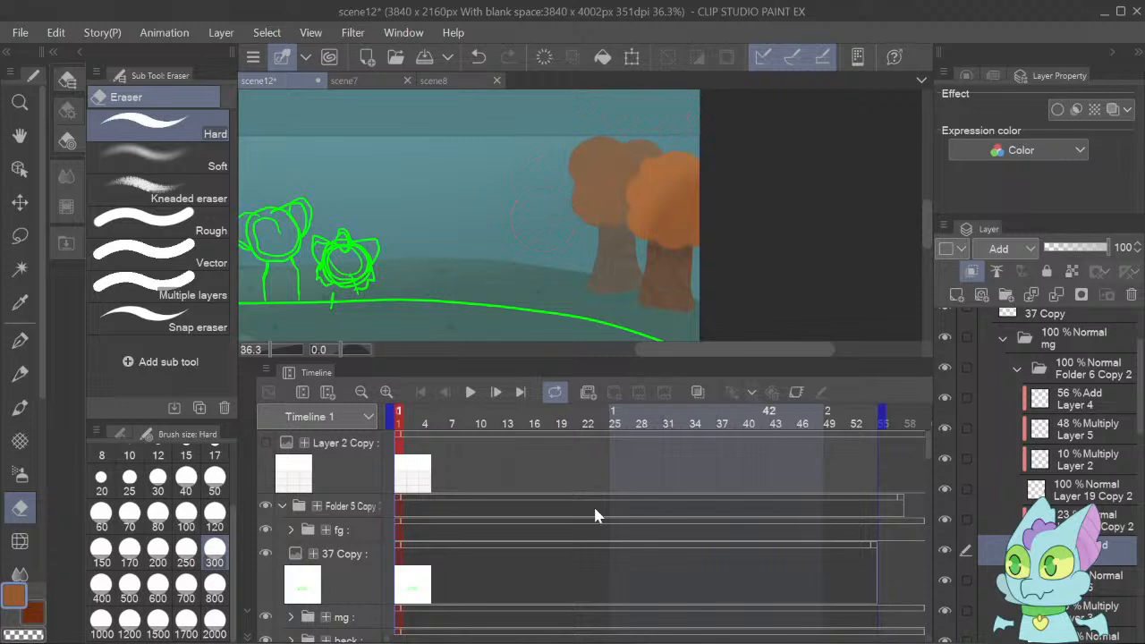
pyautogui.click(20, 410)
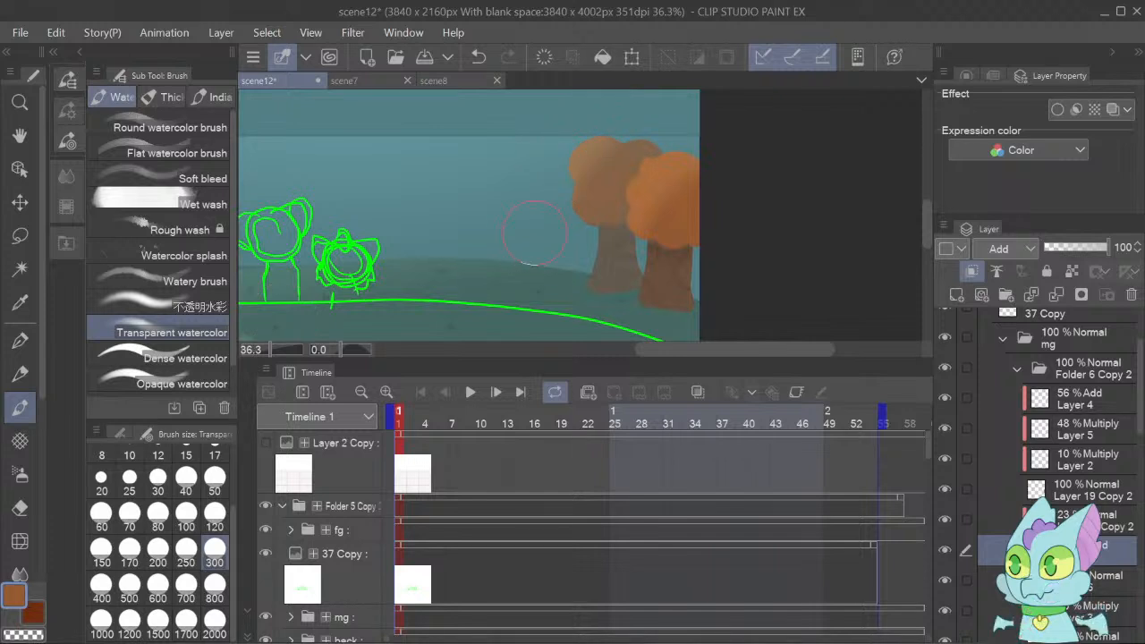
pyautogui.moveTo(567, 201); pyautogui.dragTo(664, 124)
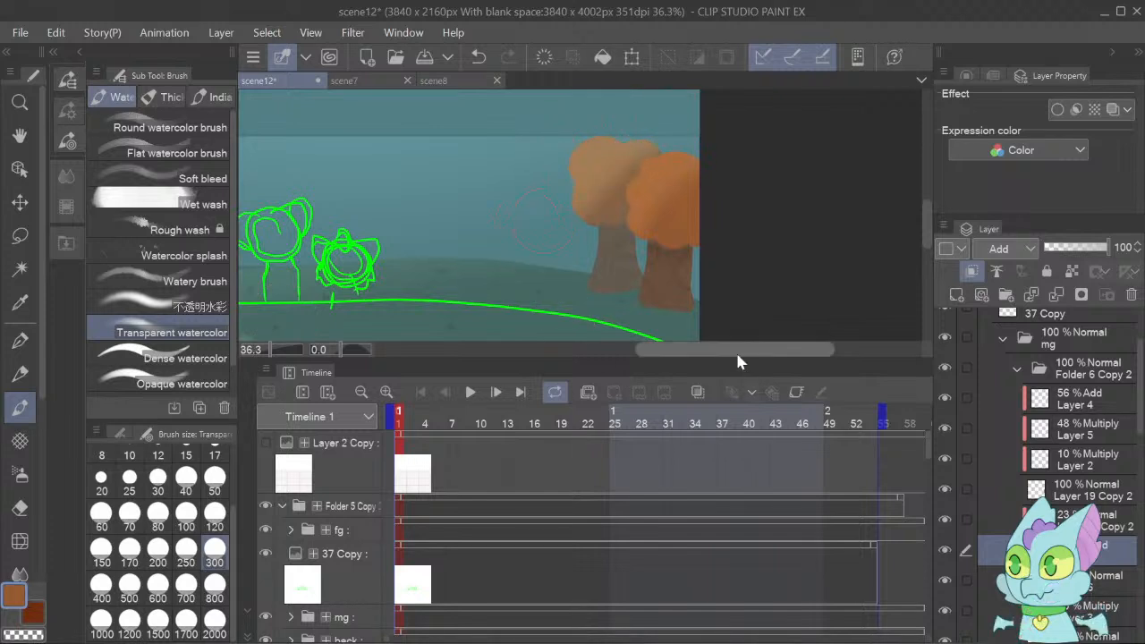
# Soften the rear tree's highlight with the Soft eraser at size 300 and set the Add layer's opacity to 56%.
pyautogui.click(20, 509)
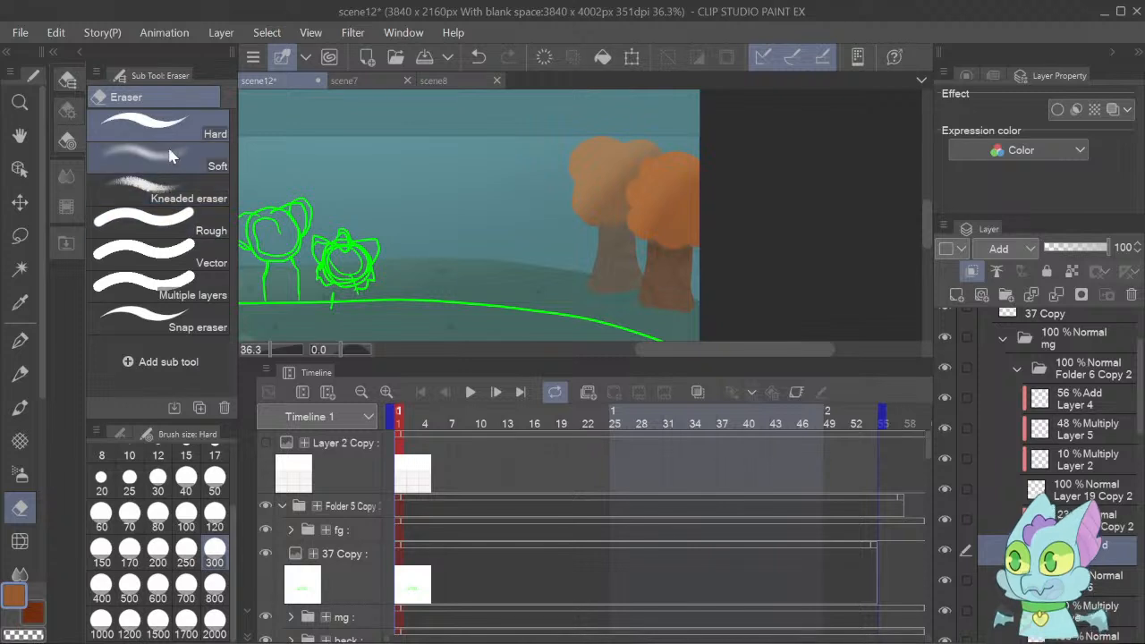
pyautogui.click(161, 157)
pyautogui.moveTo(653, 203)
pyautogui.mouseDown()
pyautogui.moveTo(595, 218)
pyautogui.moveTo(653, 182)
pyautogui.moveTo(667, 187)
pyautogui.moveTo(620, 185)
pyautogui.moveTo(580, 217)
pyautogui.moveTo(654, 205)
pyautogui.mouseUp()
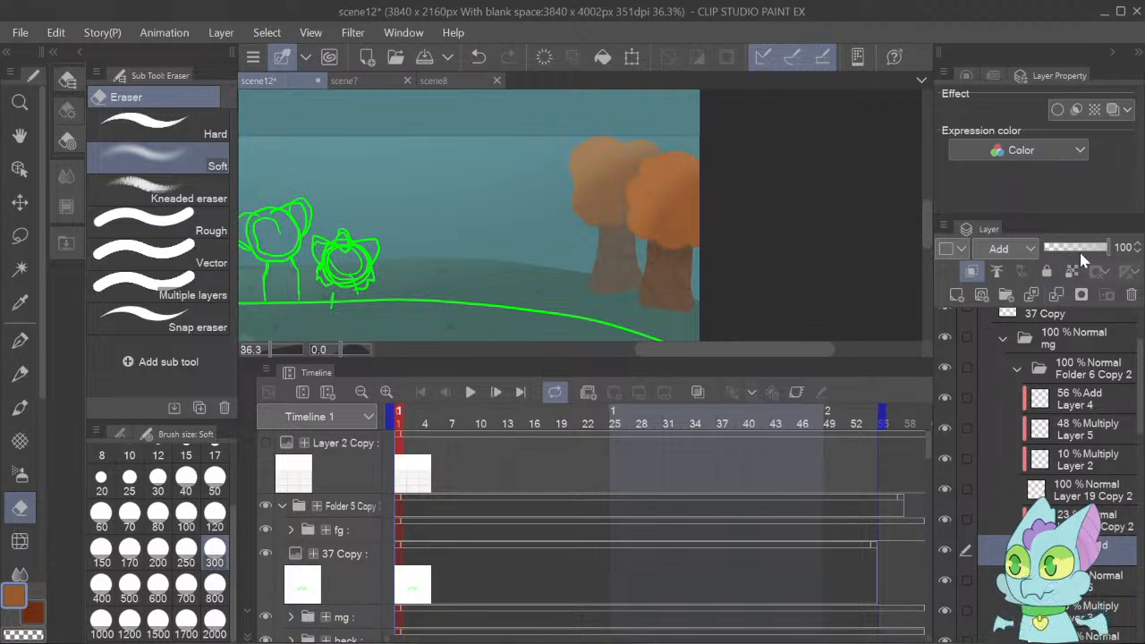
pyautogui.click(1080, 256)
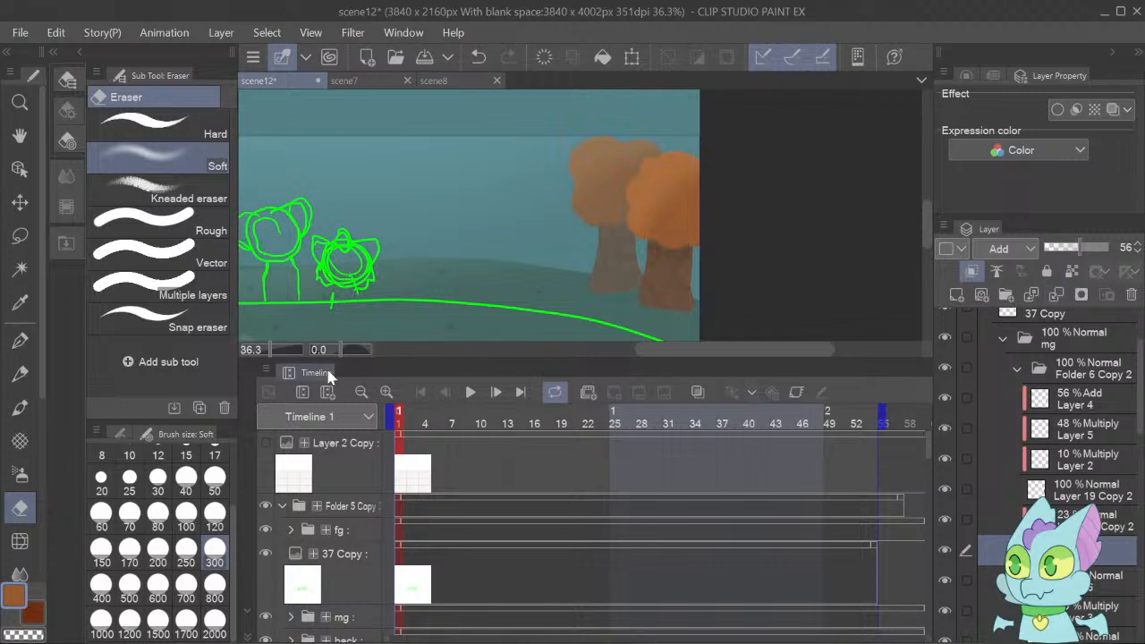
# Add a clipped Multiply layer above the rightmost green tree's trunk layer, Layer 23 Copy 5, and sample the trunk brown as drawing color.
pyautogui.scroll(-1, 266, 346)
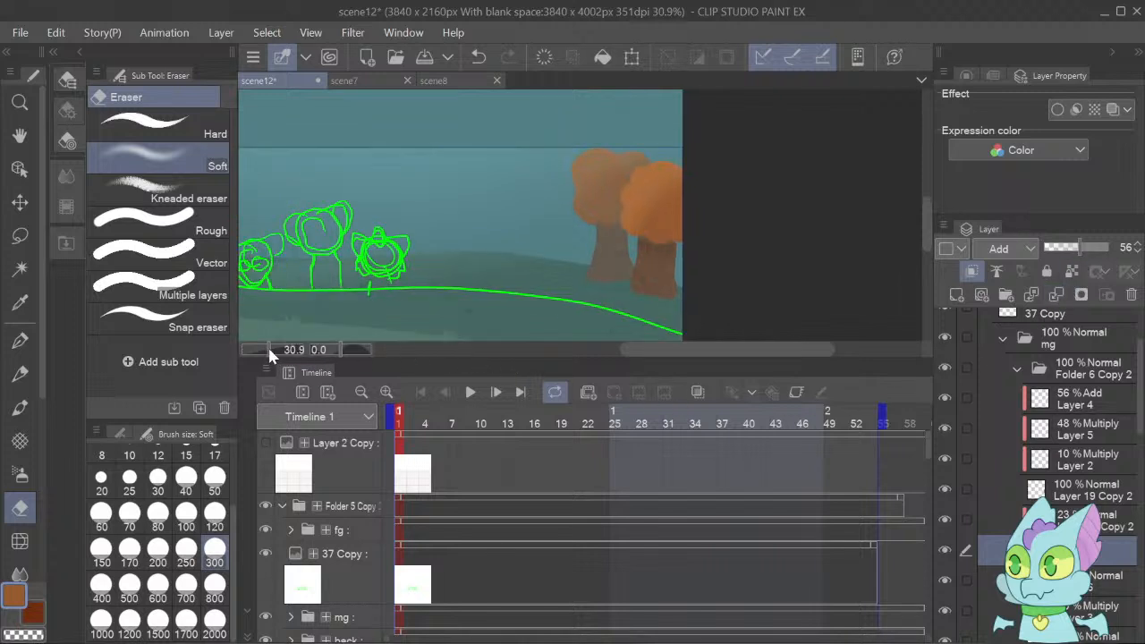
pyautogui.moveTo(270, 349); pyautogui.dragTo(265, 349)
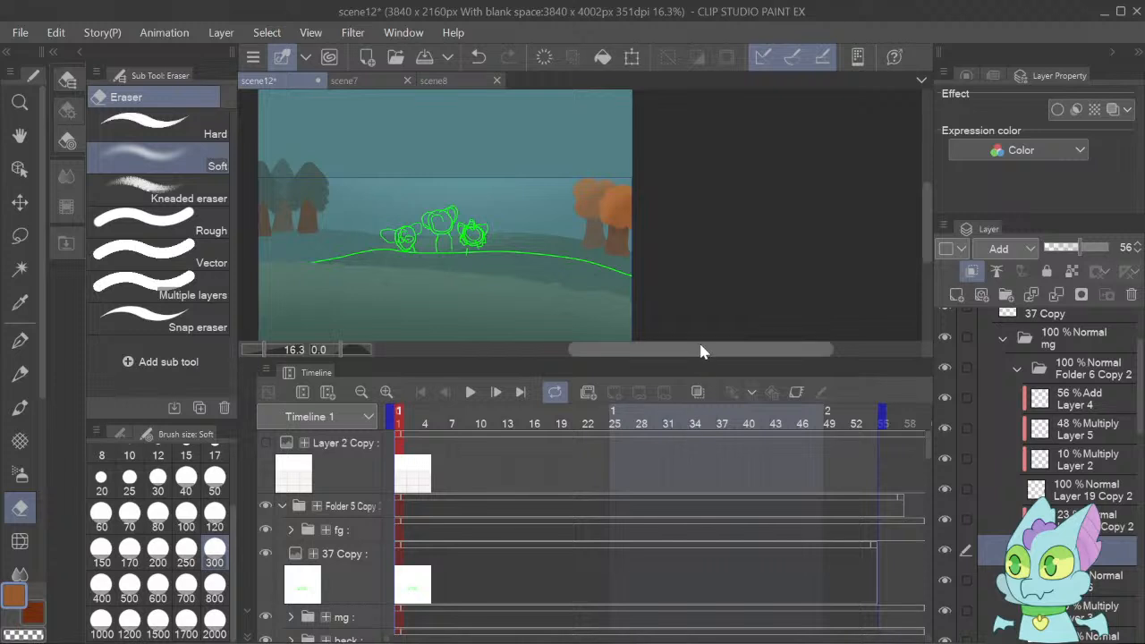
pyautogui.moveTo(698, 350); pyautogui.dragTo(639, 328)
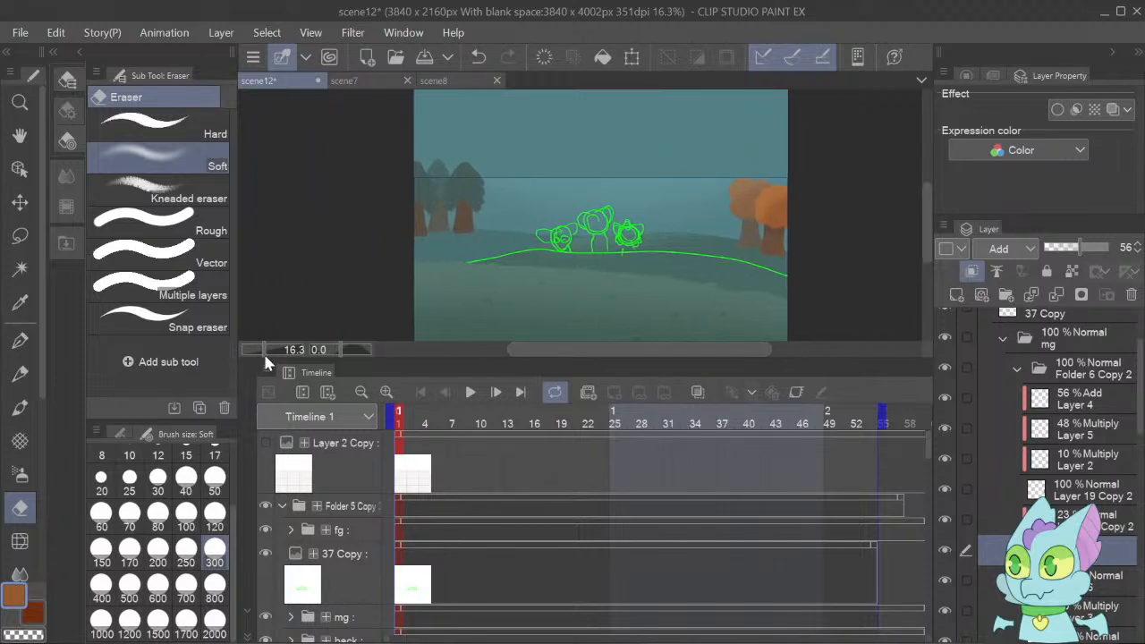
pyautogui.moveTo(267, 350); pyautogui.dragTo(279, 358)
pyautogui.moveTo(628, 348); pyautogui.dragTo(514, 348)
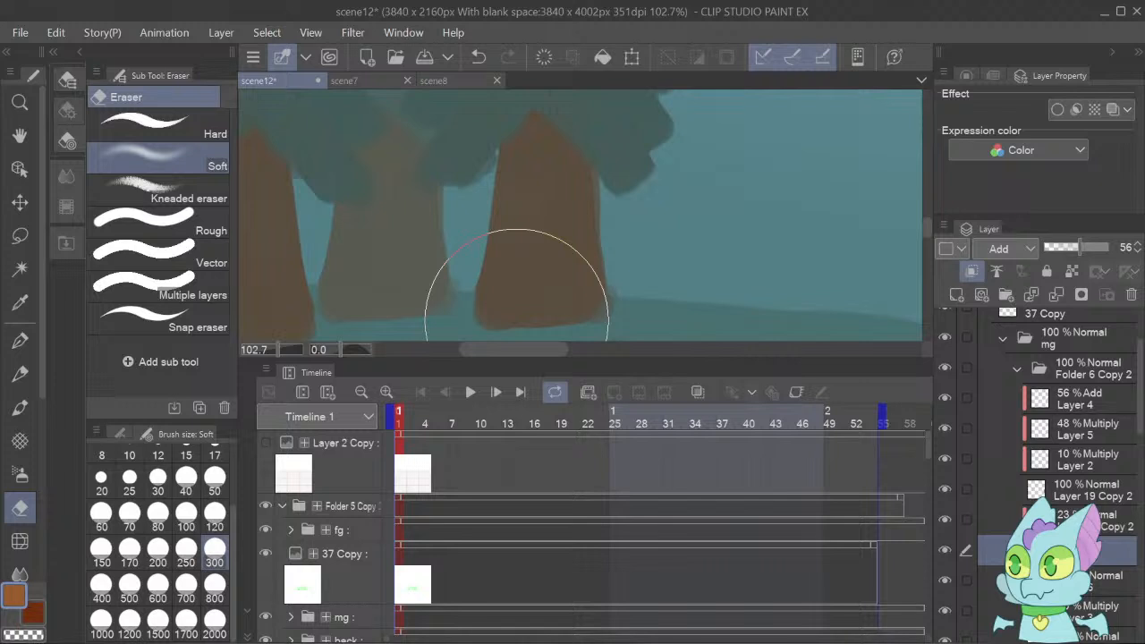
pyautogui.press('o')
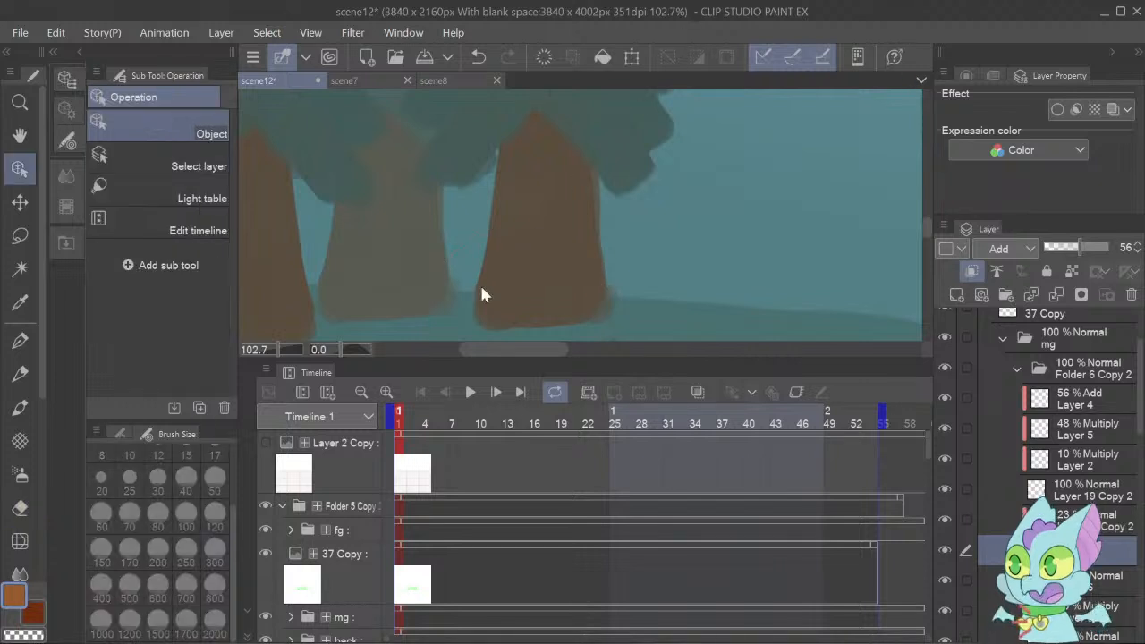
pyautogui.click(524, 268)
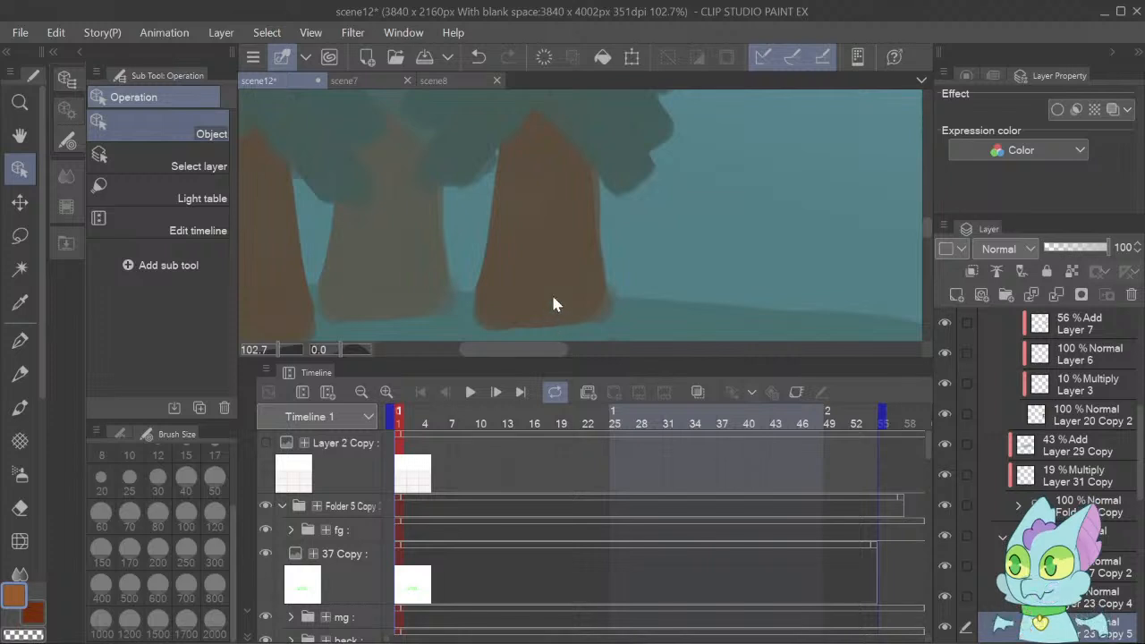
pyautogui.press('i')
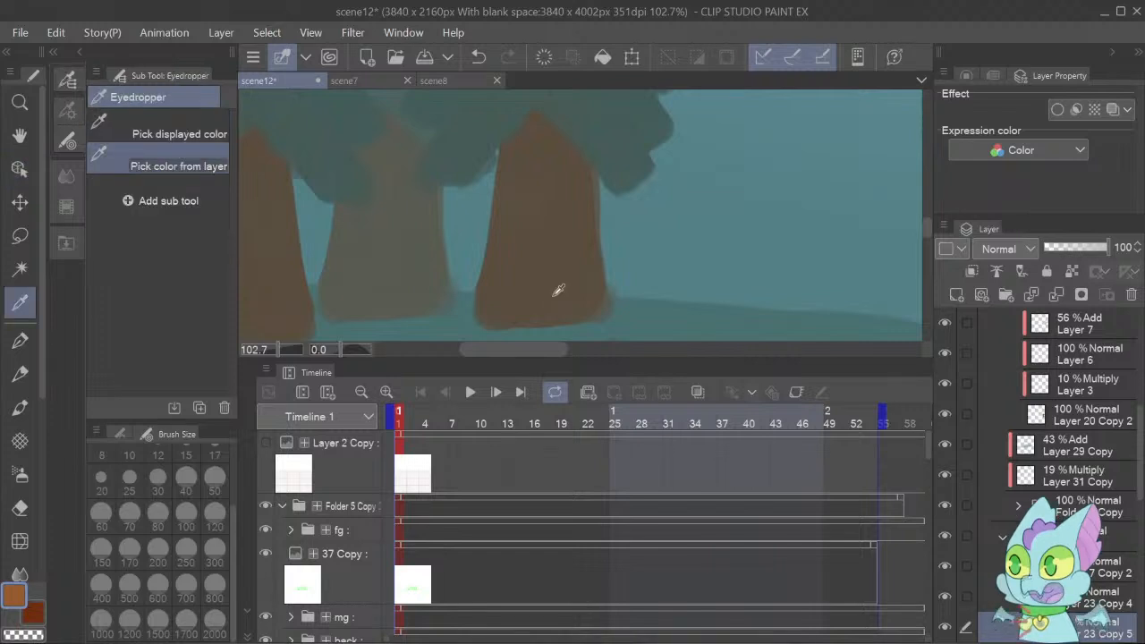
pyautogui.click(558, 290)
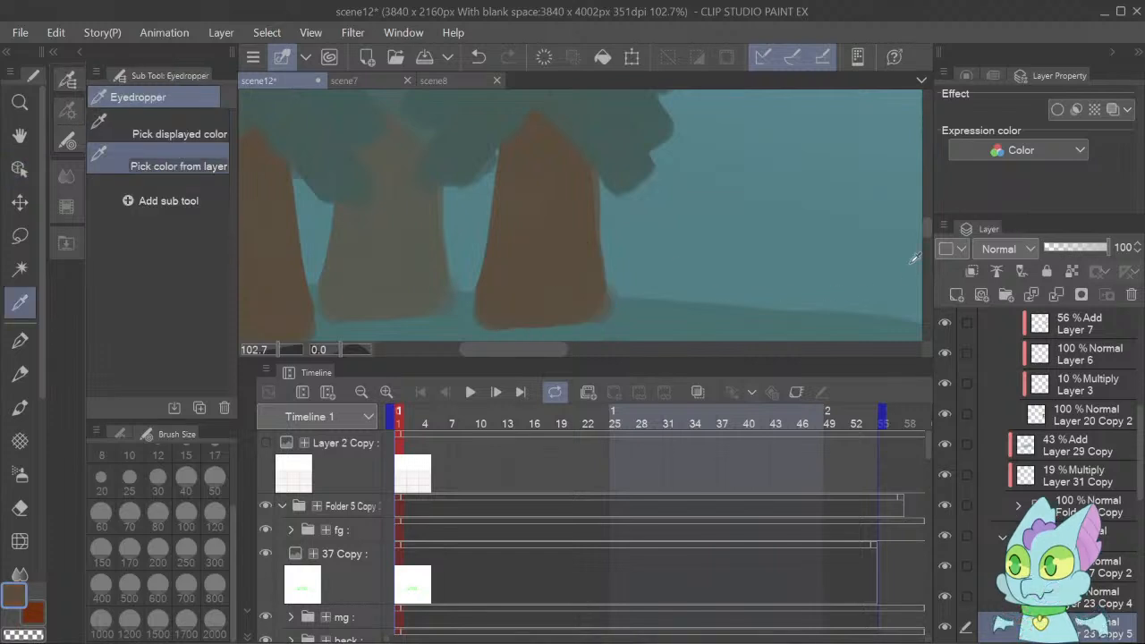
pyautogui.click(958, 295)
pyautogui.click(973, 273)
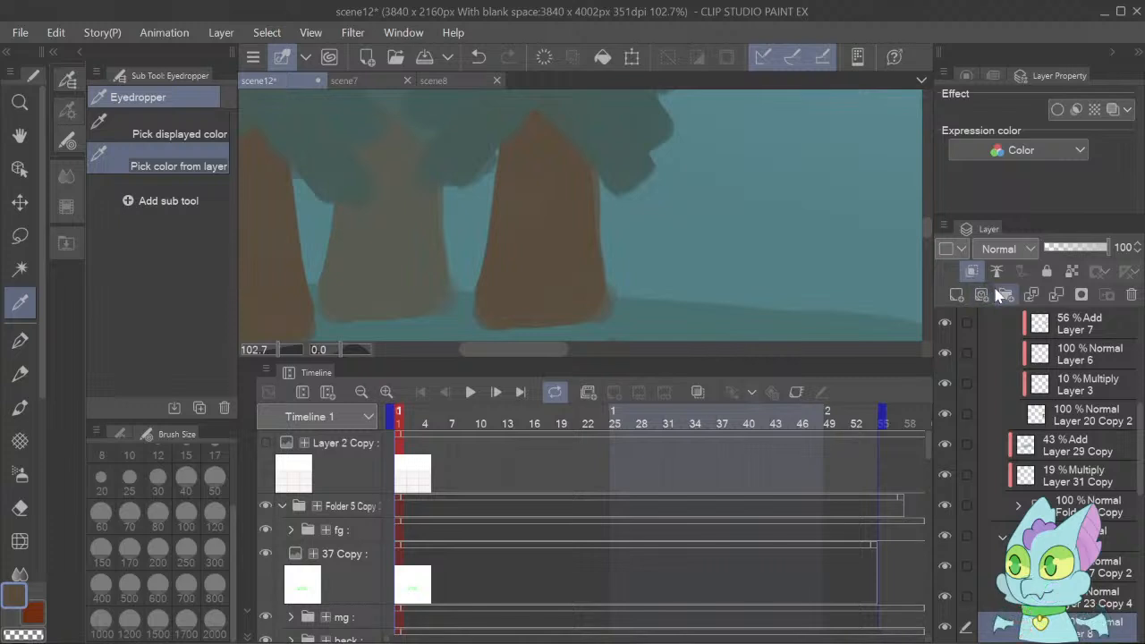
pyautogui.click(1000, 306)
# Draw curved test strokes on the rightmost green tree's trunk with the G-pen at size 20 and set Layer 8's opacity to 10%.
pyautogui.click(23, 345)
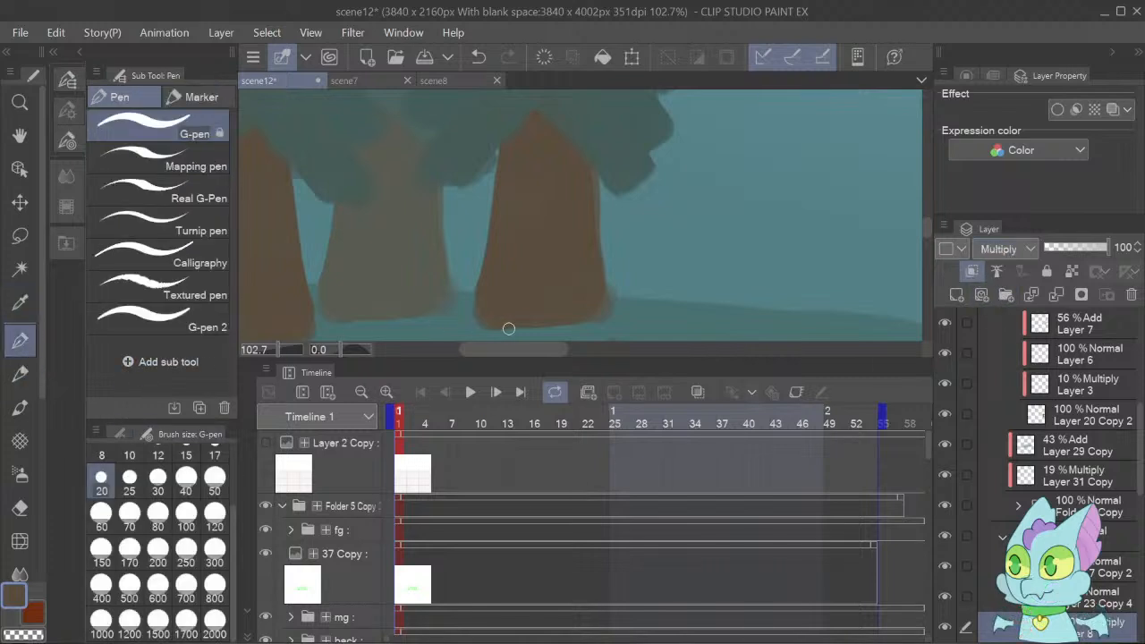
pyautogui.moveTo(485, 247)
pyautogui.mouseDown()
pyautogui.moveTo(511, 263)
pyautogui.moveTo(550, 327)
pyautogui.mouseUp()
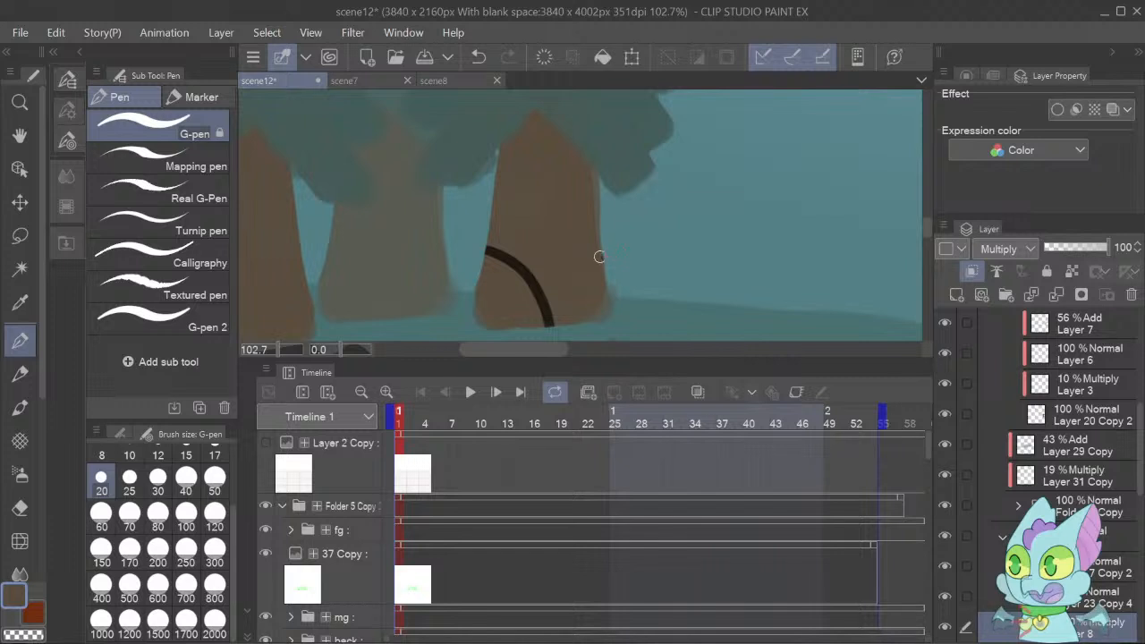
pyautogui.moveTo(601, 259)
pyautogui.mouseDown()
pyautogui.moveTo(569, 246)
pyautogui.moveTo(552, 206)
pyautogui.moveTo(582, 160)
pyautogui.mouseUp()
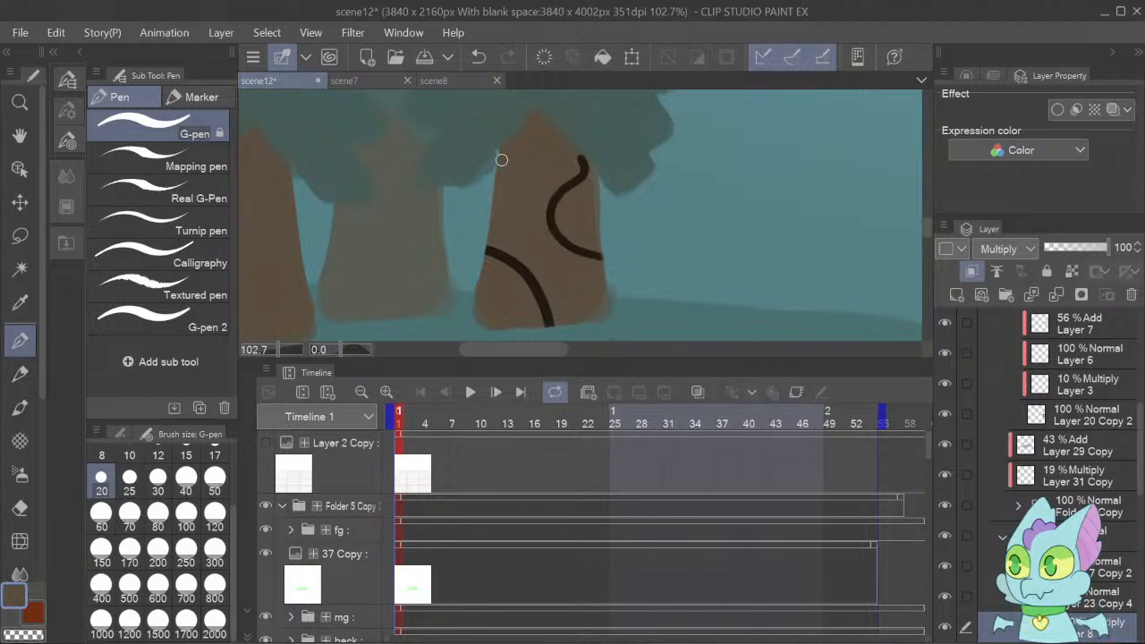
pyautogui.moveTo(500, 156)
pyautogui.mouseDown()
pyautogui.moveTo(528, 154)
pyautogui.moveTo(536, 175)
pyautogui.moveTo(514, 194)
pyautogui.moveTo(497, 188)
pyautogui.moveTo(528, 186)
pyautogui.moveTo(537, 169)
pyautogui.moveTo(504, 148)
pyautogui.moveTo(535, 177)
pyautogui.moveTo(497, 186)
pyautogui.mouseUp()
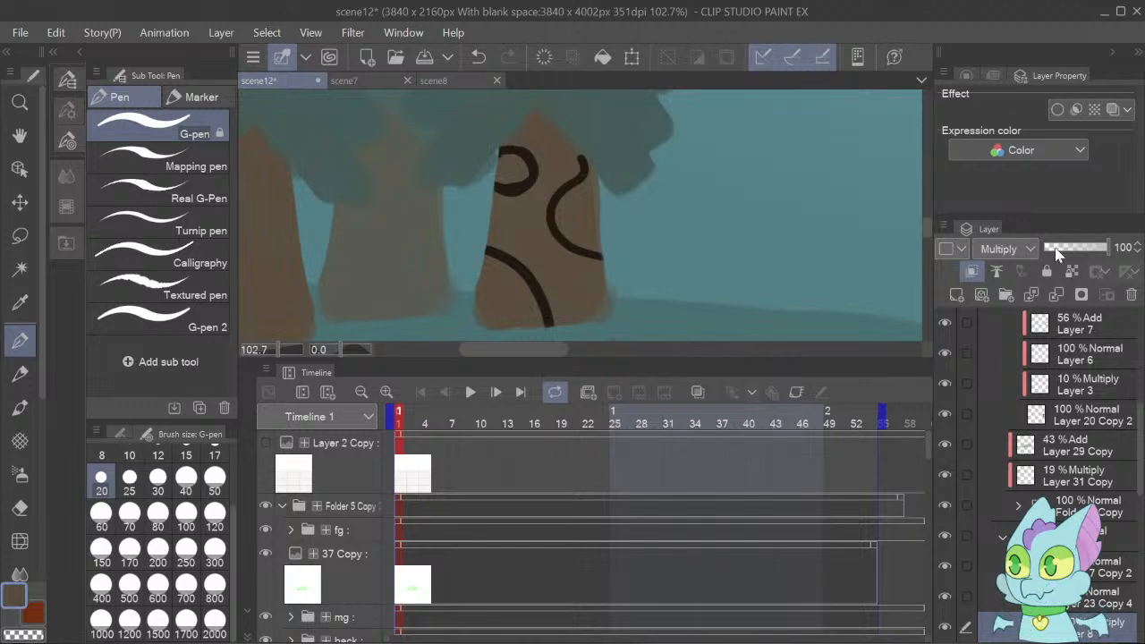
pyautogui.click(1057, 250)
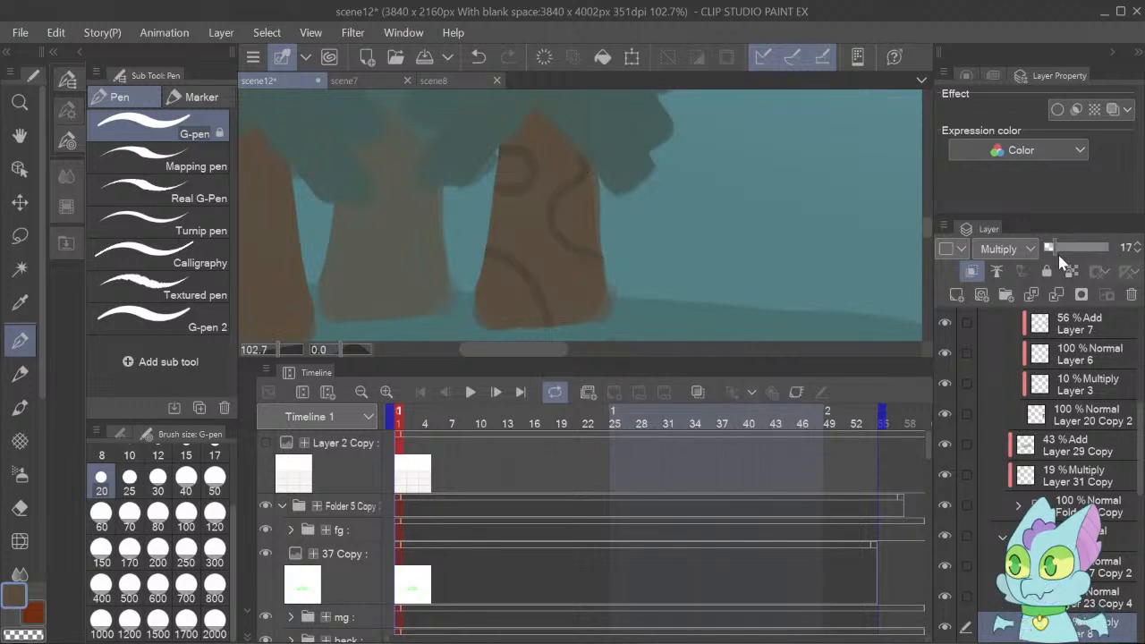
pyautogui.click(1139, 252)
pyautogui.click(1139, 252)
pyautogui.click(1139, 253)
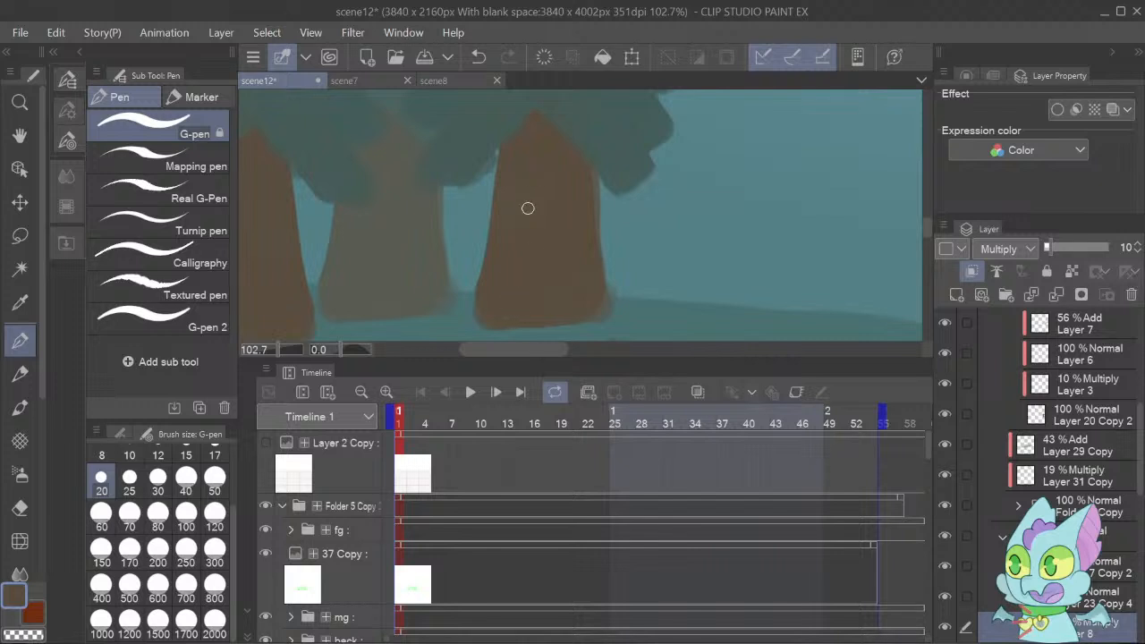
# Try vertical bark lines down the trunk with the size 20 G-pen, undo them, and reduce the brush size to 10.
pyautogui.moveTo(526, 175); pyautogui.dragTo(528, 308)
pyautogui.moveTo(553, 129); pyautogui.dragTo(559, 304)
pyautogui.moveTo(578, 171); pyautogui.dragTo(578, 320)
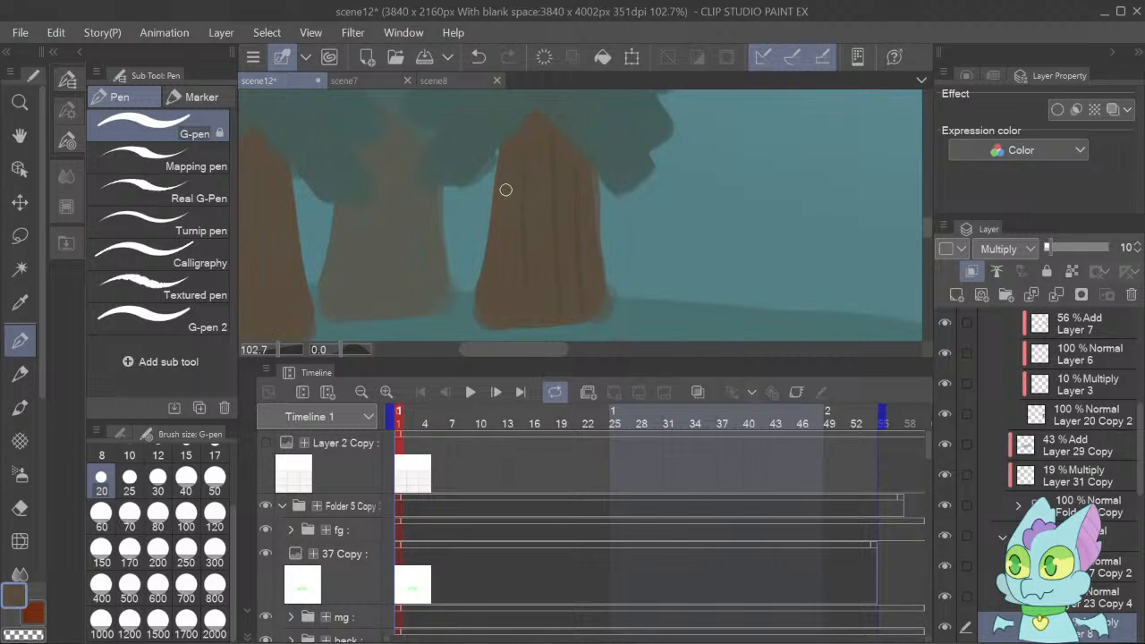
pyautogui.moveTo(504, 187); pyautogui.dragTo(500, 306)
pyautogui.moveTo(529, 122)
pyautogui.mouseDown()
pyautogui.moveTo(524, 187)
pyautogui.moveTo(537, 228)
pyautogui.mouseUp()
pyautogui.moveTo(539, 175); pyautogui.dragTo(552, 309)
pyautogui.hotkey('ctrl', 'z')
pyautogui.hotkey('ctrl', 'z')
pyautogui.hotkey('ctrl', 'z')
pyautogui.hotkey('ctrl', 'z')
pyautogui.hotkey('ctrl', 'z')
pyautogui.hotkey('ctrl', 'z')
pyautogui.click(130, 456)
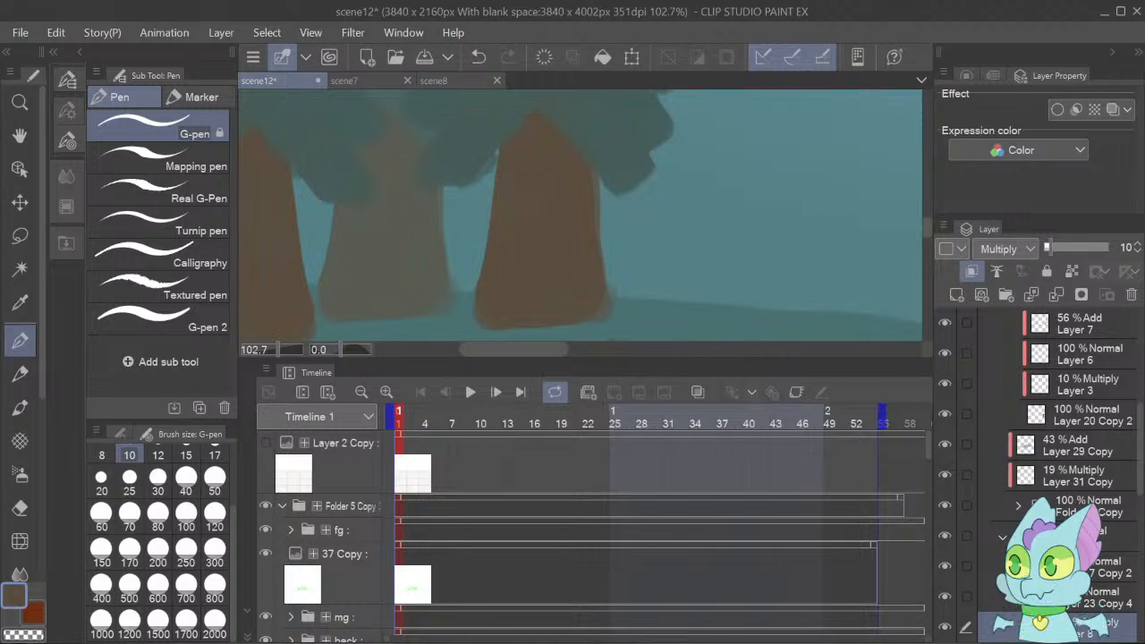
# Add a new layer and place the tree bark reference photo beside the rightmost green tree's trunk.
pyautogui.click(487, 643)
pyautogui.hotkey('ctrl', 'shift', 'n')
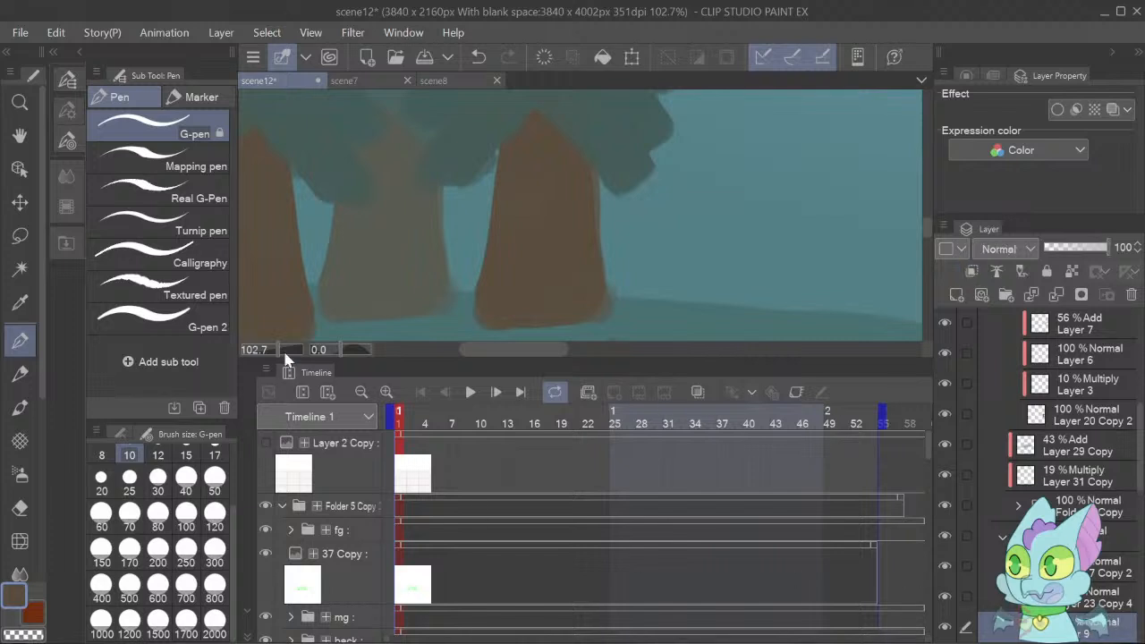
pyautogui.moveTo(280, 347); pyautogui.dragTo(266, 345)
pyautogui.moveTo(268, 345); pyautogui.dragTo(268, 344)
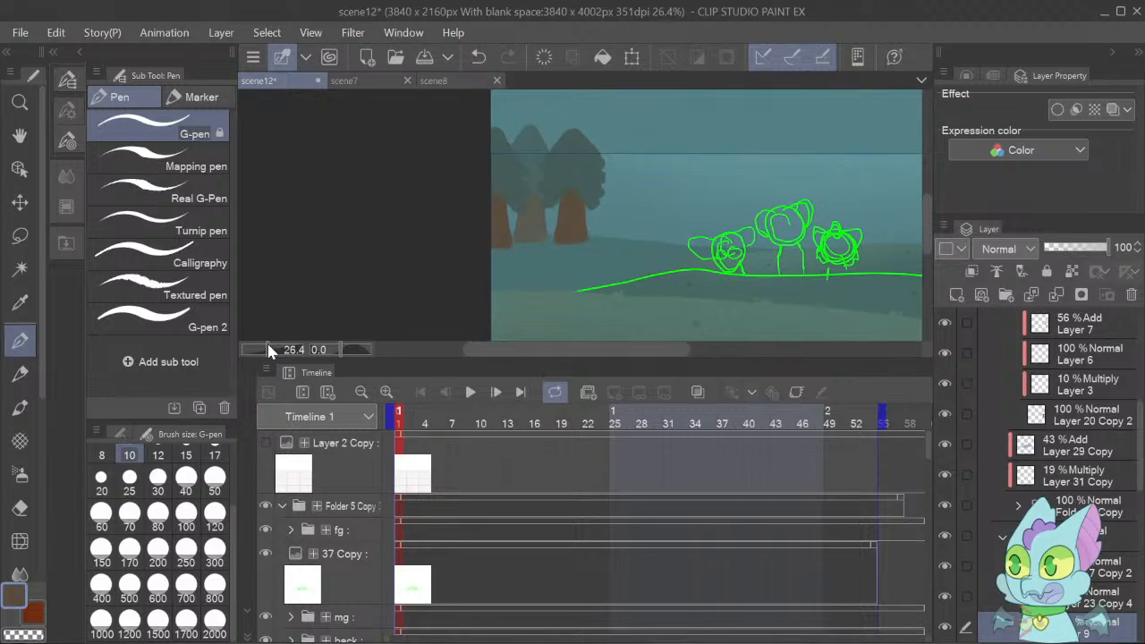
pyautogui.press('k')
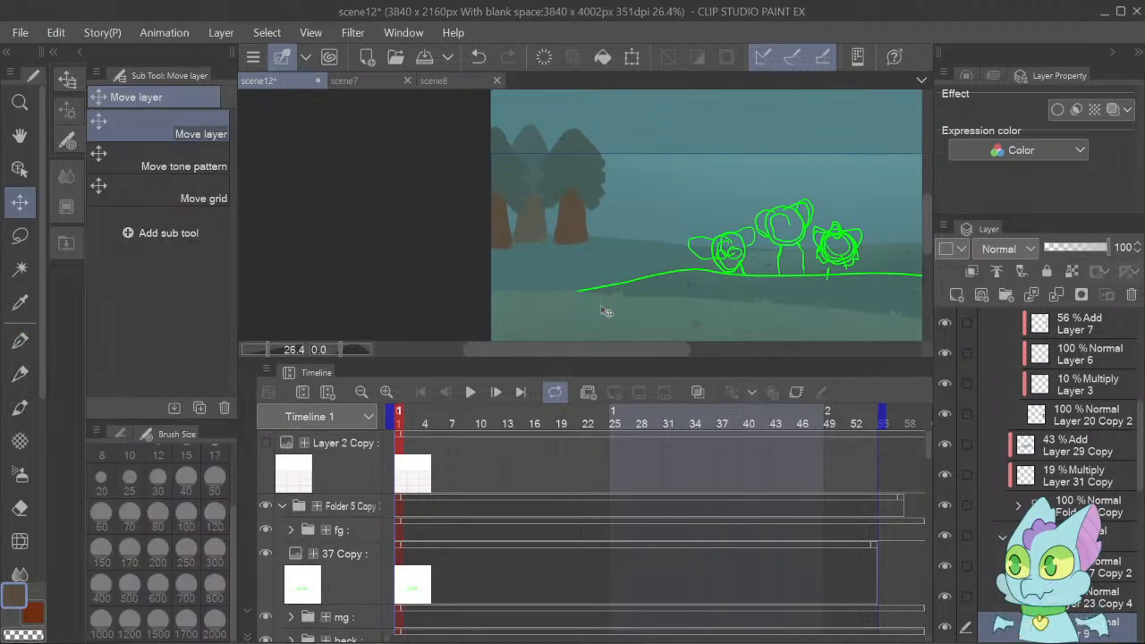
pyautogui.moveTo(651, 255); pyautogui.dragTo(744, 319)
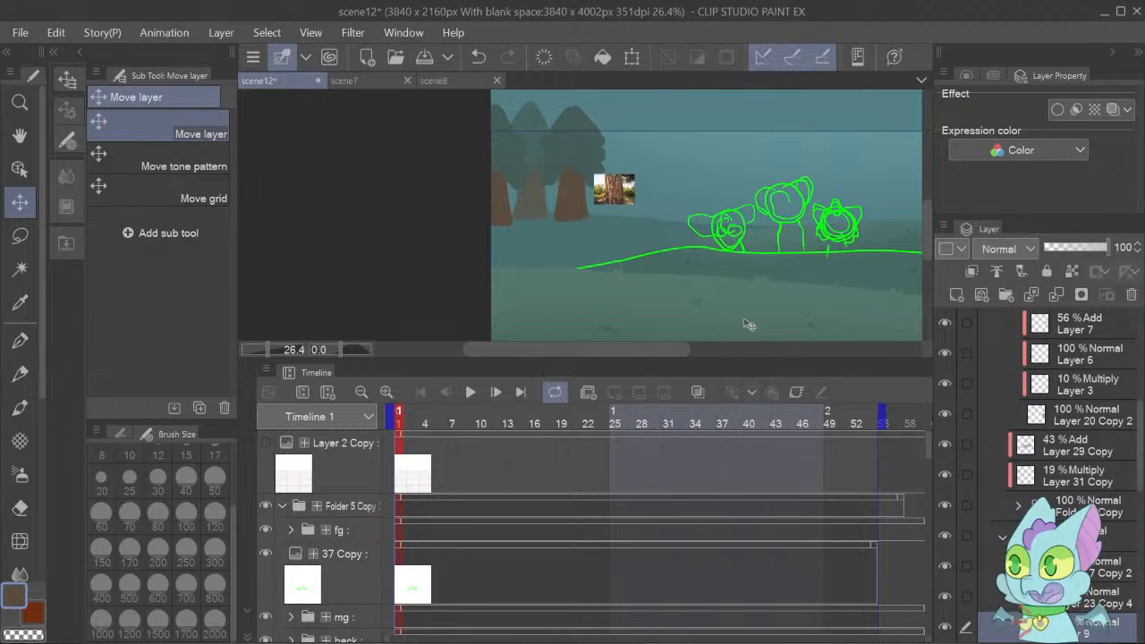
pyautogui.moveTo(269, 347); pyautogui.dragTo(273, 350)
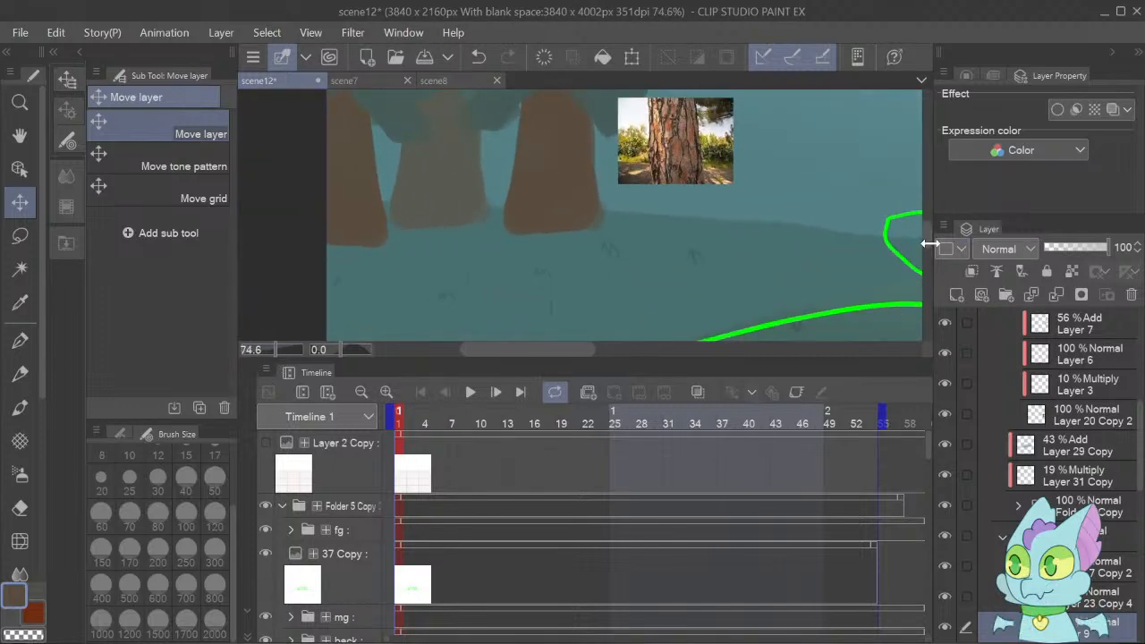
pyautogui.moveTo(927, 235); pyautogui.dragTo(924, 224)
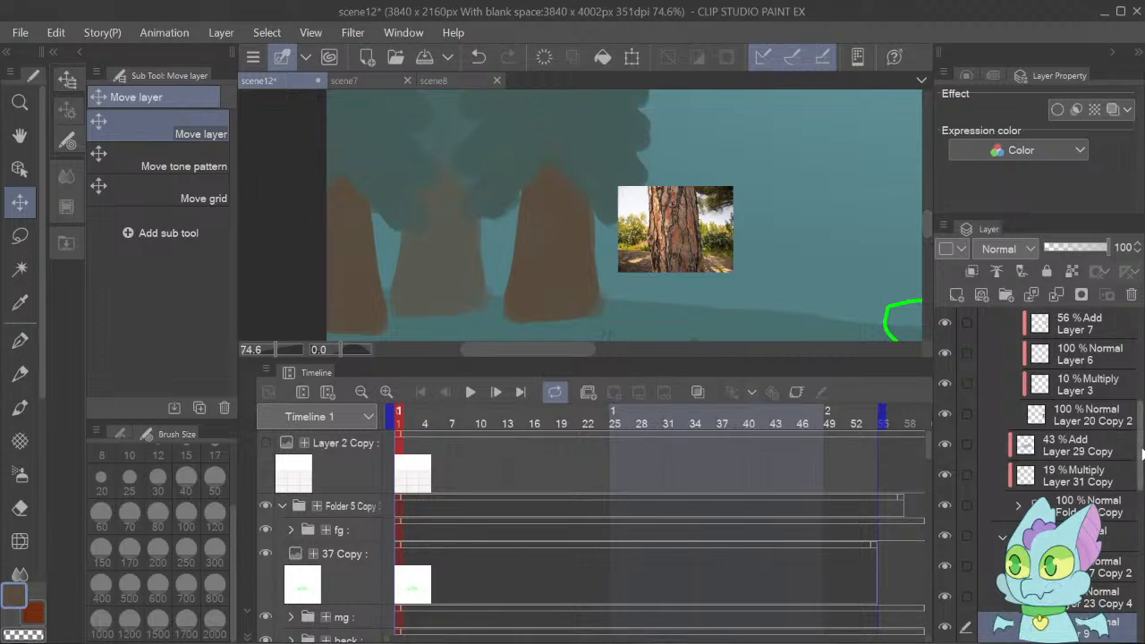
# Draw bark crack lines down the rightmost green tree's trunk on Layer 8 with the size 20 G-pen and refine them with the Hard eraser at size 50.
pyautogui.moveTo(1141, 447); pyautogui.dragTo(1139, 508)
pyautogui.click(1069, 424)
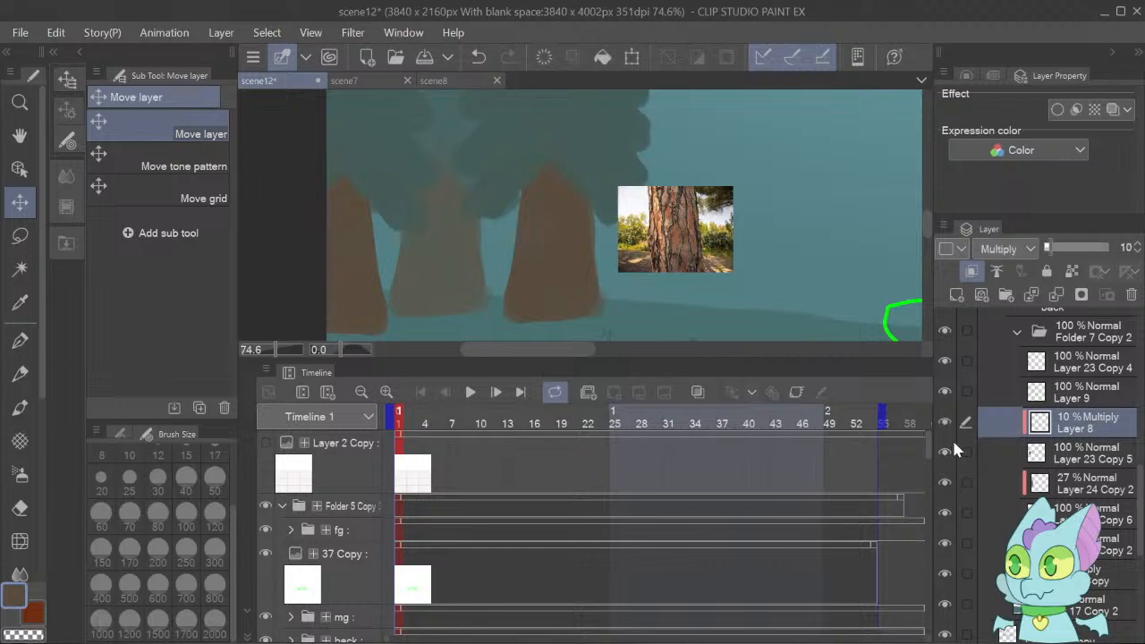
pyautogui.click(19, 341)
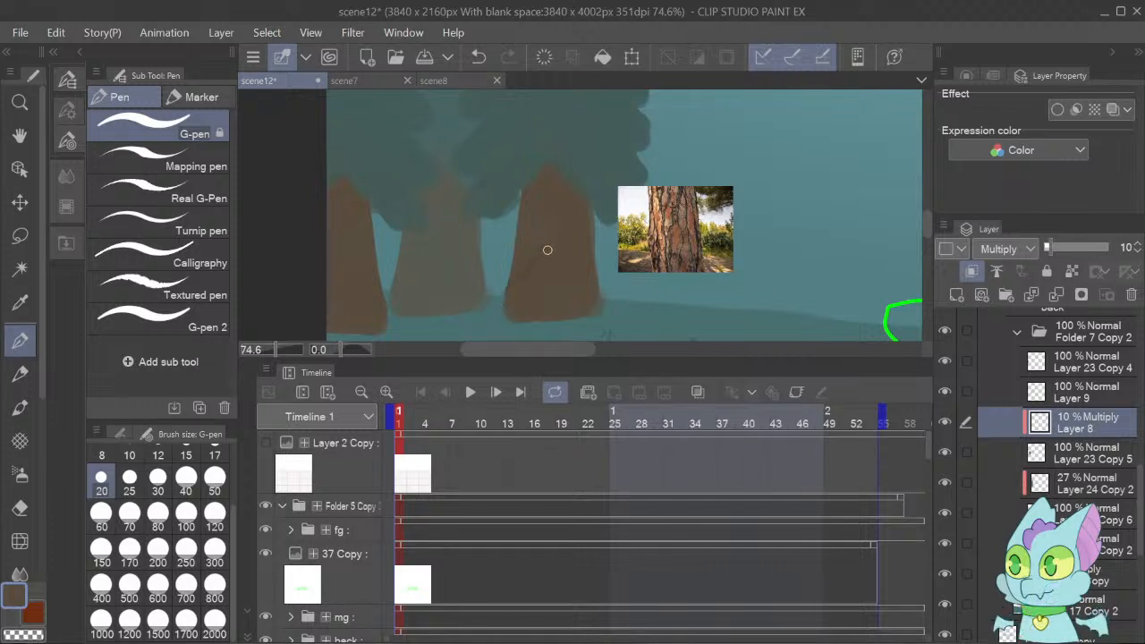
pyautogui.moveTo(547, 249); pyautogui.dragTo(559, 316)
pyautogui.click(19, 507)
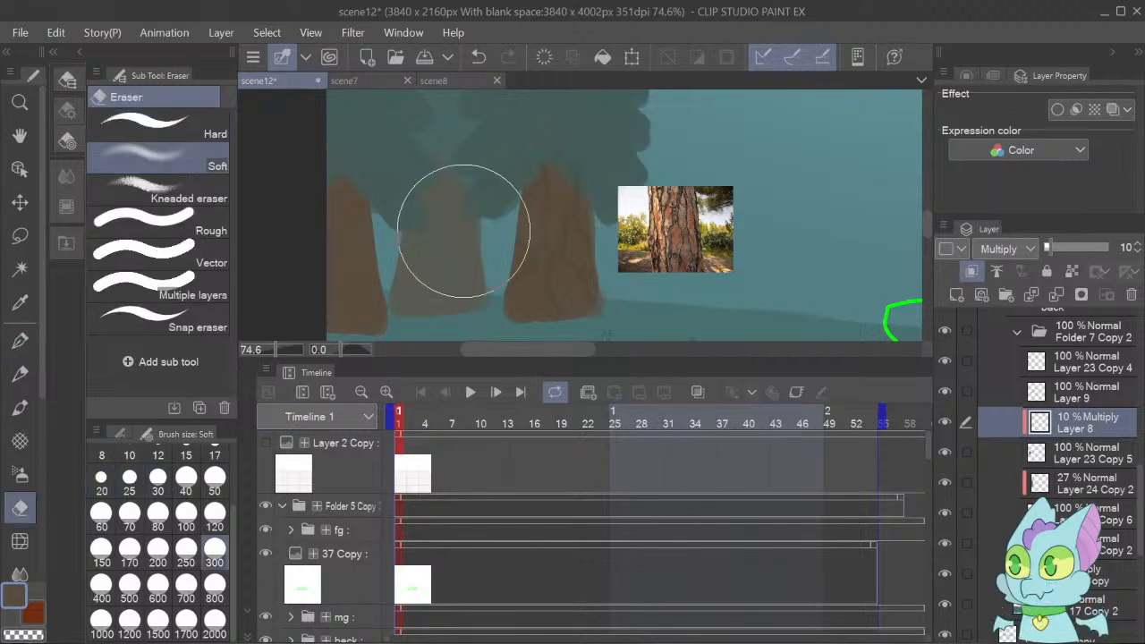
pyautogui.click(148, 125)
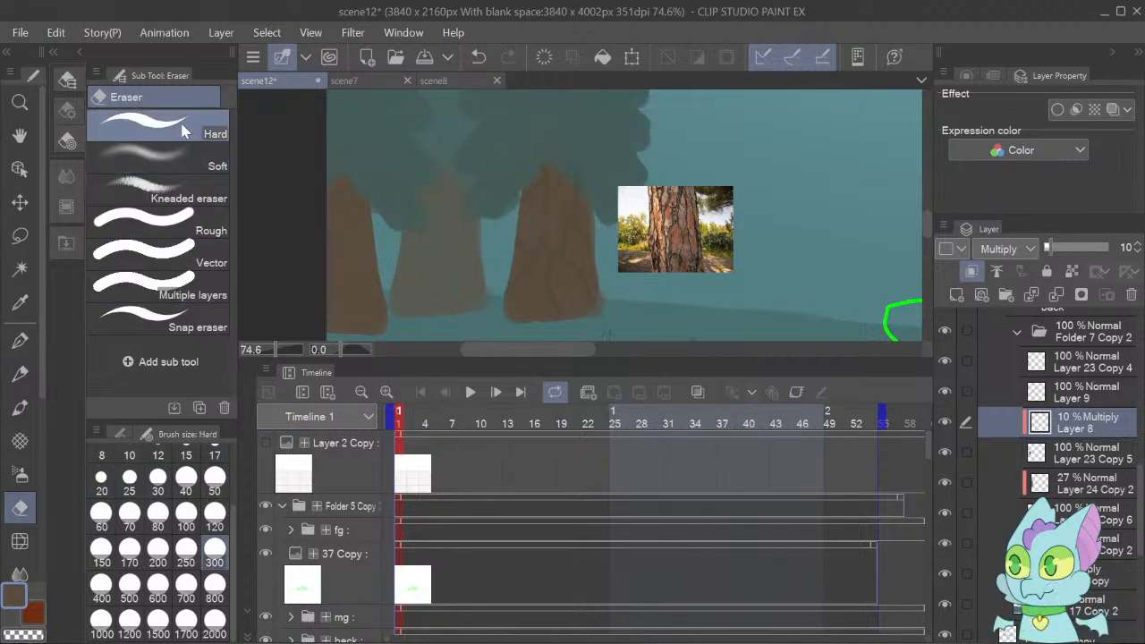
pyautogui.click(215, 492)
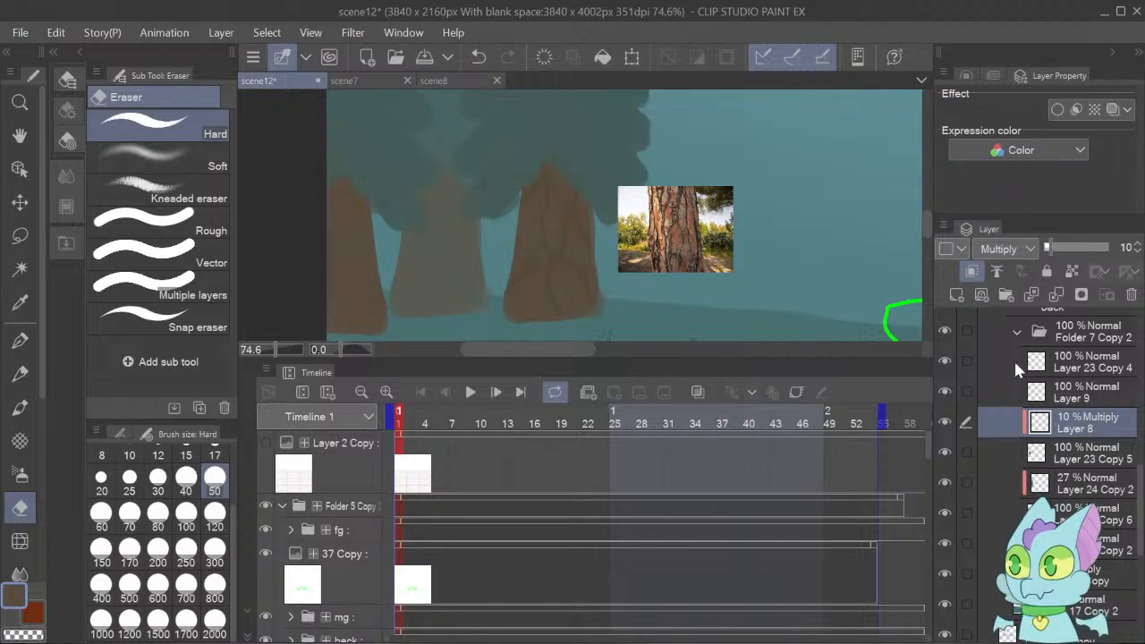
# Lower the opacity of the bark line layer, Layer 8, to 5%.
pyautogui.click(1139, 252)
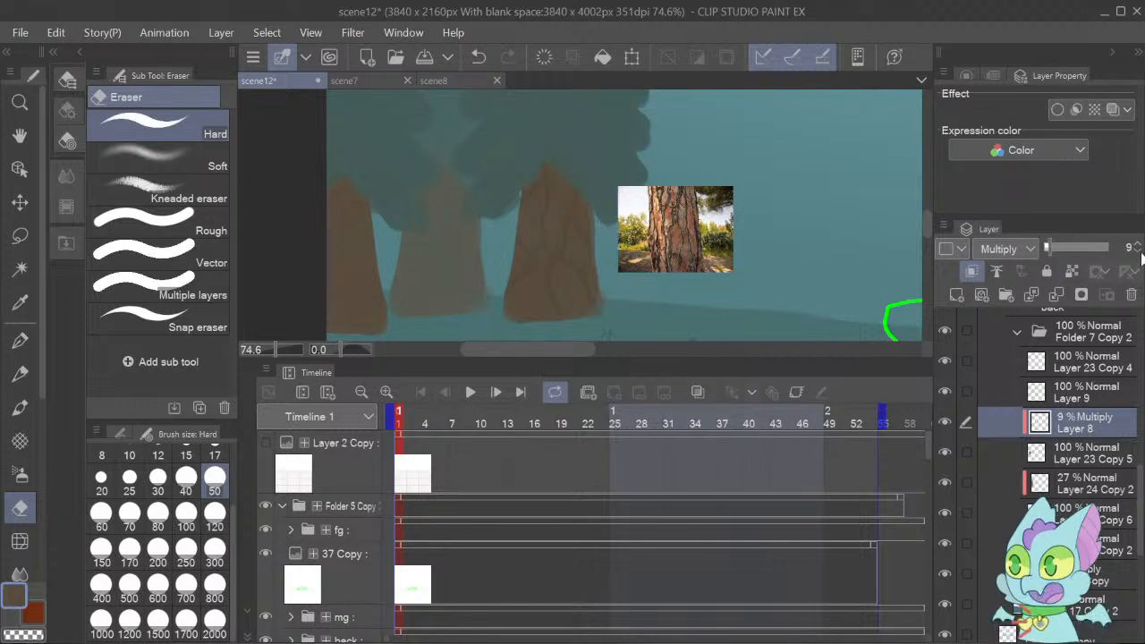
pyautogui.click(1139, 252)
pyautogui.click(1139, 252)
pyautogui.click(1139, 252)
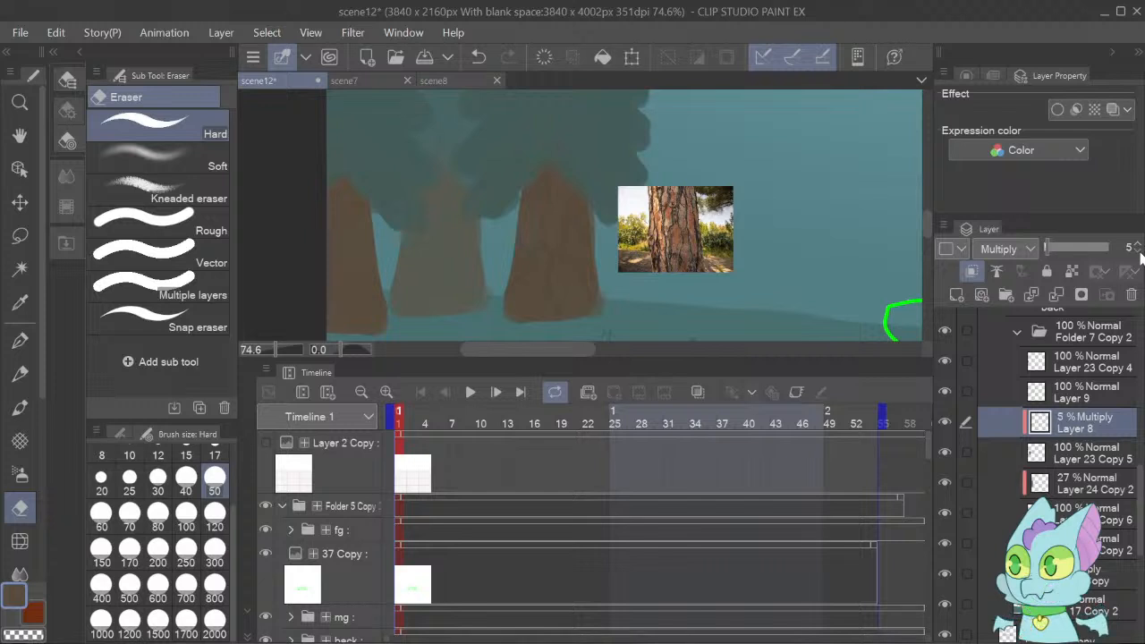
pyautogui.click(1139, 252)
pyautogui.click(1140, 252)
pyautogui.click(1138, 244)
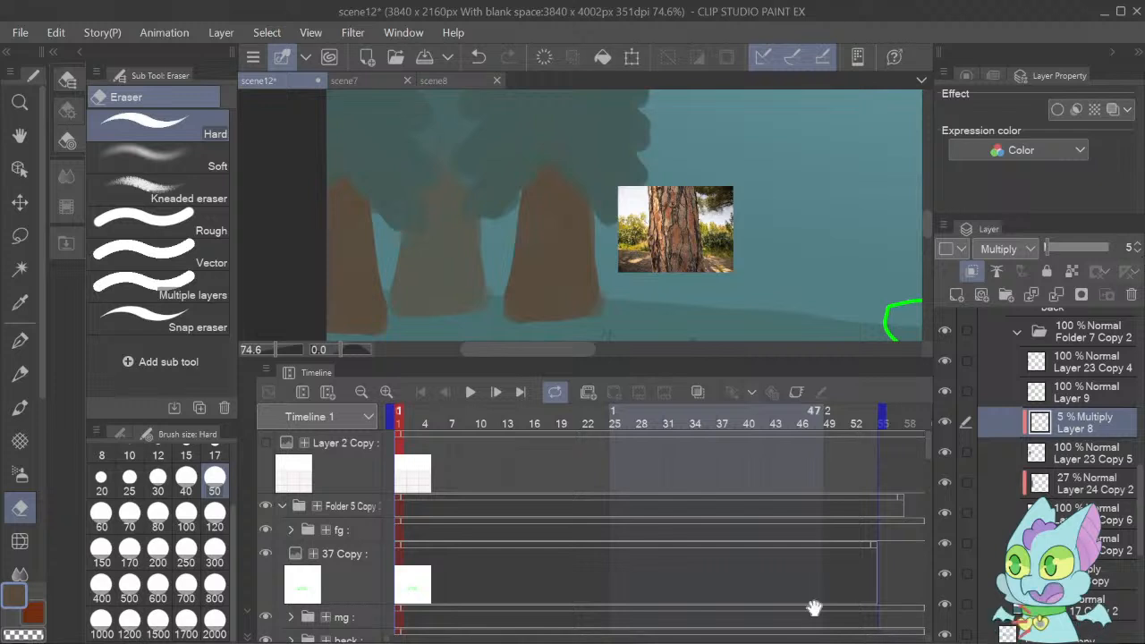
# Add fine bark strokes to the rightmost green tree's trunk with the size 20 G-pen and set Layer 8's opacity to 6%.
pyautogui.click(23, 340)
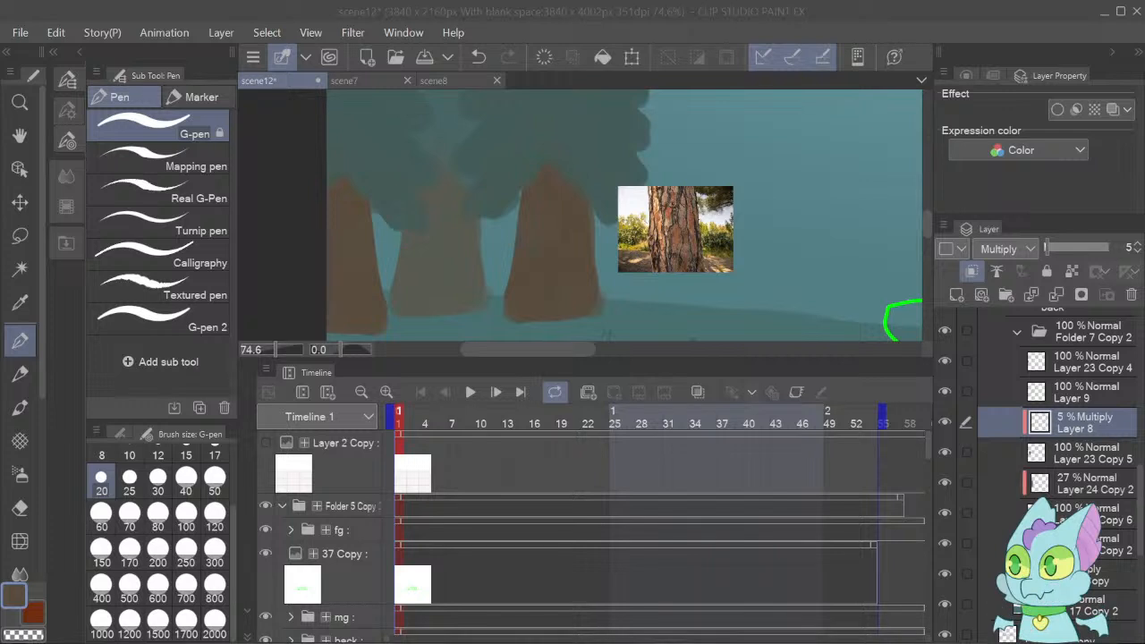
pyautogui.click(752, 628)
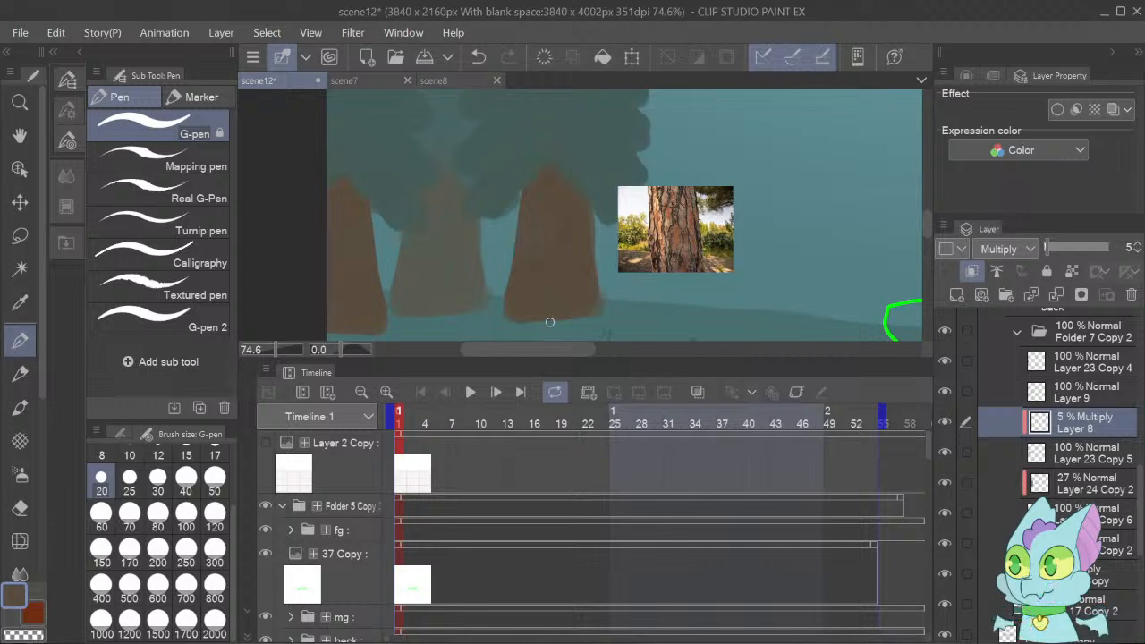
pyautogui.click(1139, 245)
pyautogui.click(1139, 244)
pyautogui.click(1139, 245)
pyautogui.click(1139, 244)
pyautogui.click(1139, 244)
pyautogui.click(1140, 252)
pyautogui.click(1140, 252)
pyautogui.click(1140, 252)
pyautogui.click(1139, 252)
# Identify the middle green tree's trunk layer and add a clipped Multiply layer above Layer 23 Copy 6.
pyautogui.click(948, 483)
pyautogui.click(947, 482)
pyautogui.click(1064, 513)
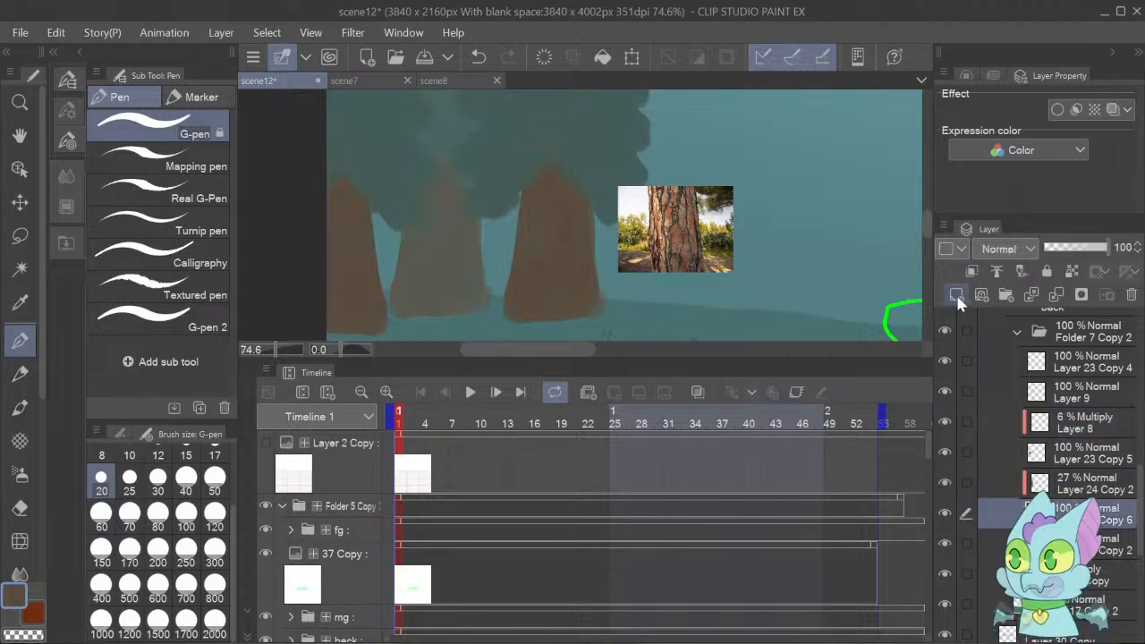
pyautogui.click(957, 296)
pyautogui.click(1006, 250)
pyautogui.click(1017, 305)
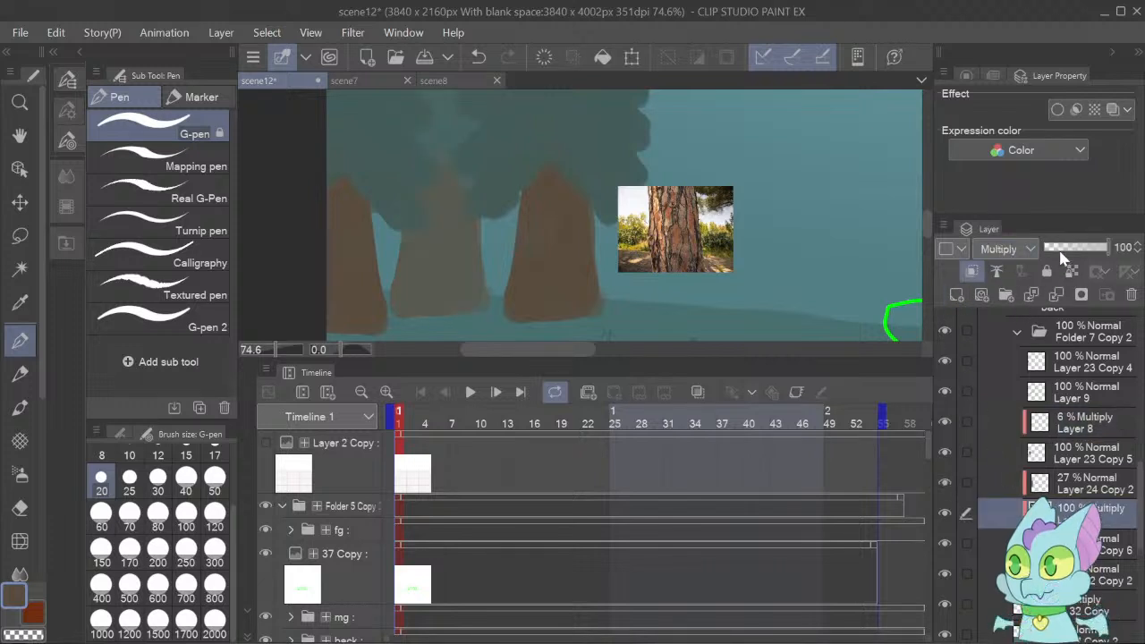
# Lower the opacity of the middle tree's new Multiply layer to about 10%.
pyautogui.click(1058, 248)
pyautogui.click(1137, 252)
pyautogui.click(1137, 252)
pyautogui.click(1137, 251)
pyautogui.click(1137, 251)
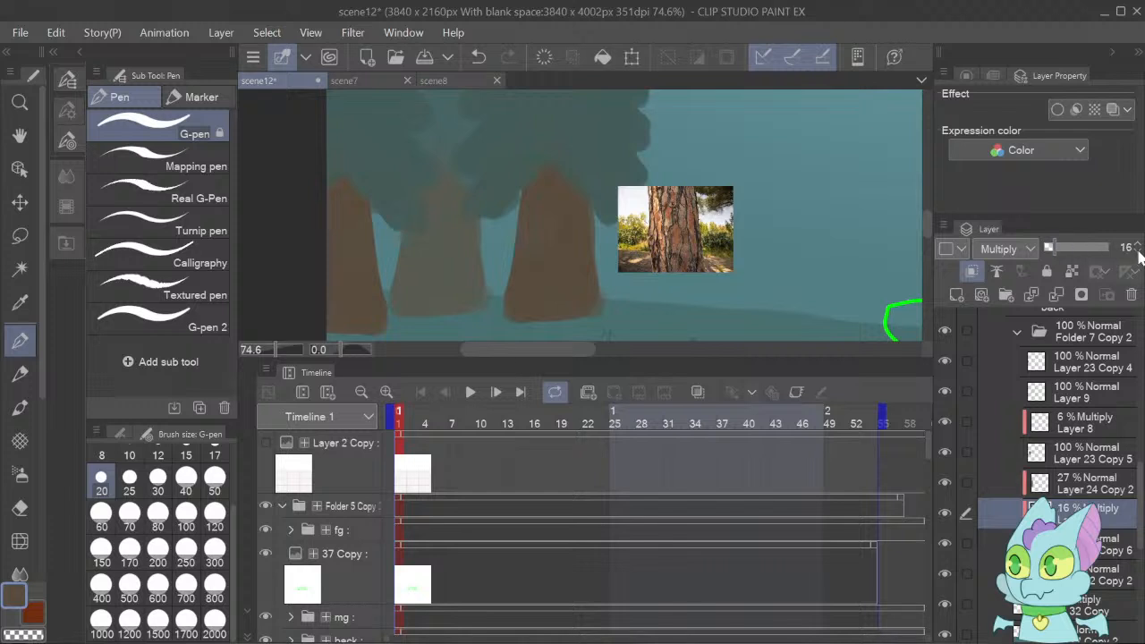
pyautogui.click(1138, 252)
pyautogui.click(1139, 252)
pyautogui.click(1139, 251)
pyautogui.click(1139, 250)
pyautogui.click(1139, 250)
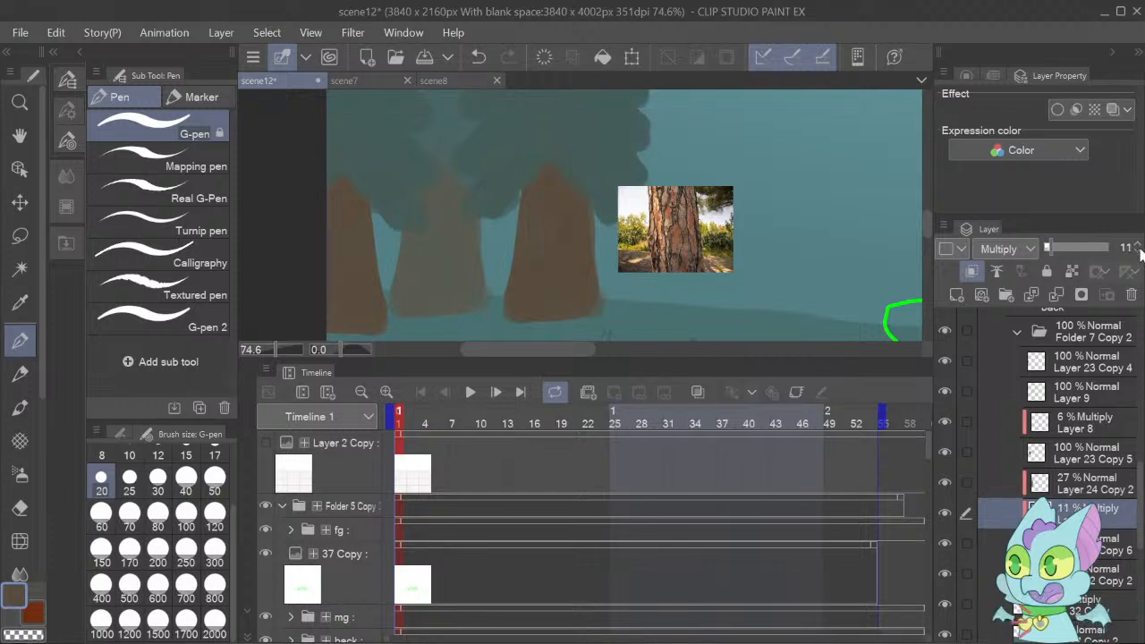
pyautogui.click(1140, 246)
pyautogui.click(1139, 246)
pyautogui.click(1139, 251)
pyautogui.click(1139, 251)
pyautogui.click(1139, 252)
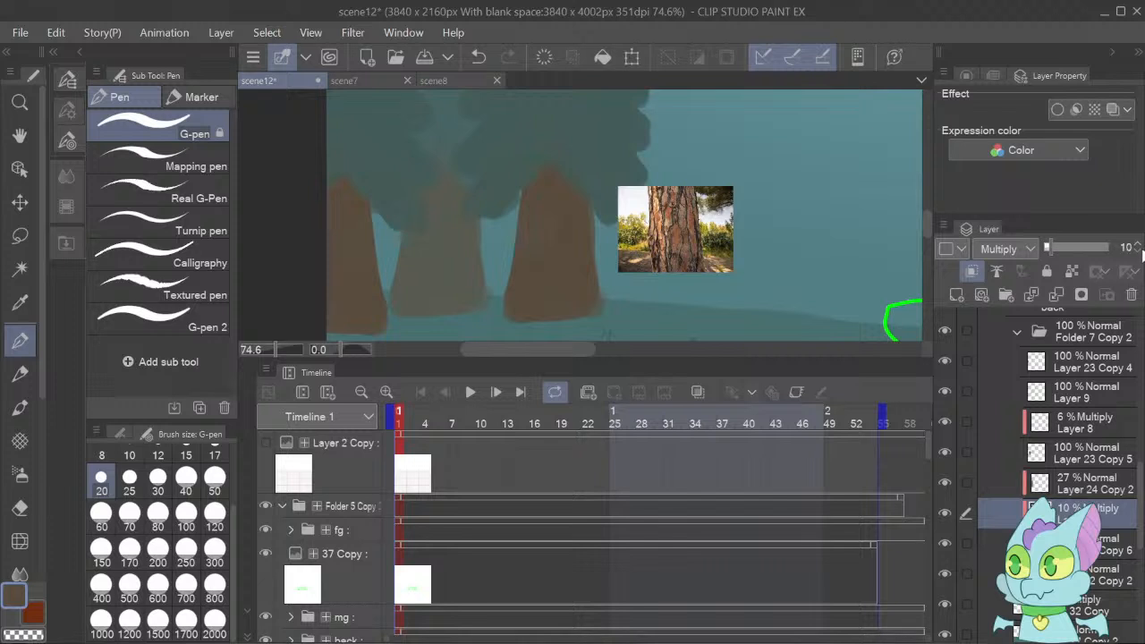
pyautogui.click(1139, 251)
pyautogui.click(1139, 252)
pyautogui.click(1139, 251)
# Identify the leftmost green tree's trunk layer by toggling layer visibility and add a clipped Multiply layer above Layer 23 Copy 4.
pyautogui.click(950, 573)
pyautogui.click(947, 546)
pyautogui.click(947, 546)
pyautogui.click(947, 452)
pyautogui.click(948, 452)
pyautogui.click(945, 359)
pyautogui.click(945, 358)
pyautogui.click(1039, 366)
pyautogui.click(956, 295)
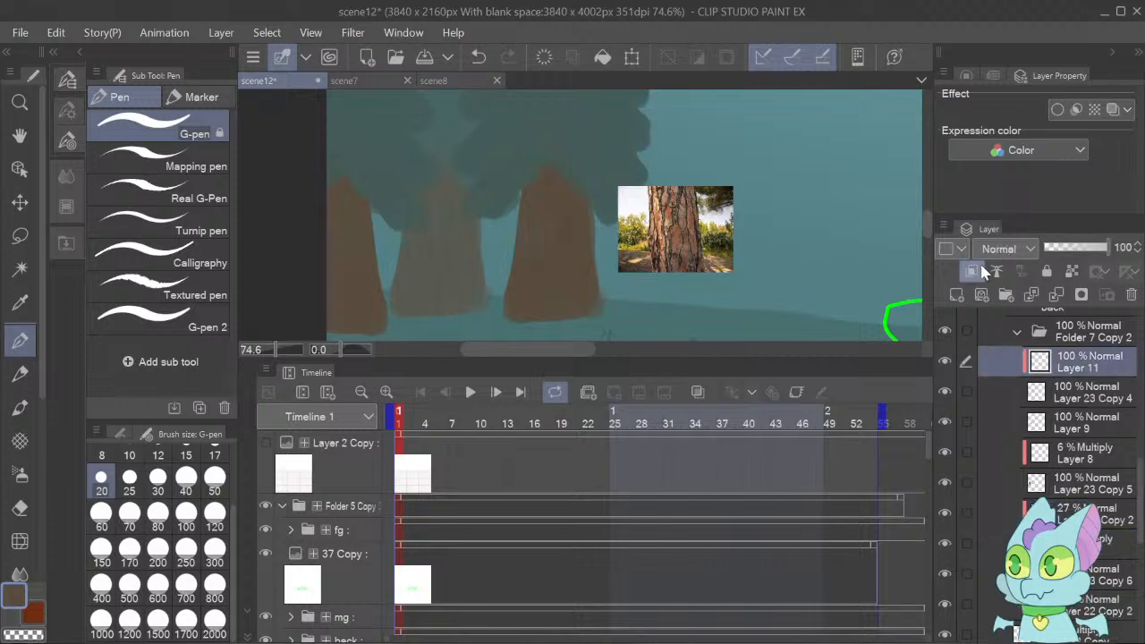
pyautogui.click(1012, 362)
# Draw short vertical bark dashes across the leftmost green tree's trunk with the size 20 G-pen and set Layer 11's opacity to 8%.
pyautogui.moveTo(330, 200)
pyautogui.mouseDown()
pyautogui.moveTo(331, 225)
pyautogui.moveTo(351, 243)
pyautogui.moveTo(335, 274)
pyautogui.moveTo(365, 286)
pyautogui.moveTo(351, 314)
pyautogui.moveTo(329, 316)
pyautogui.moveTo(379, 321)
pyautogui.mouseUp()
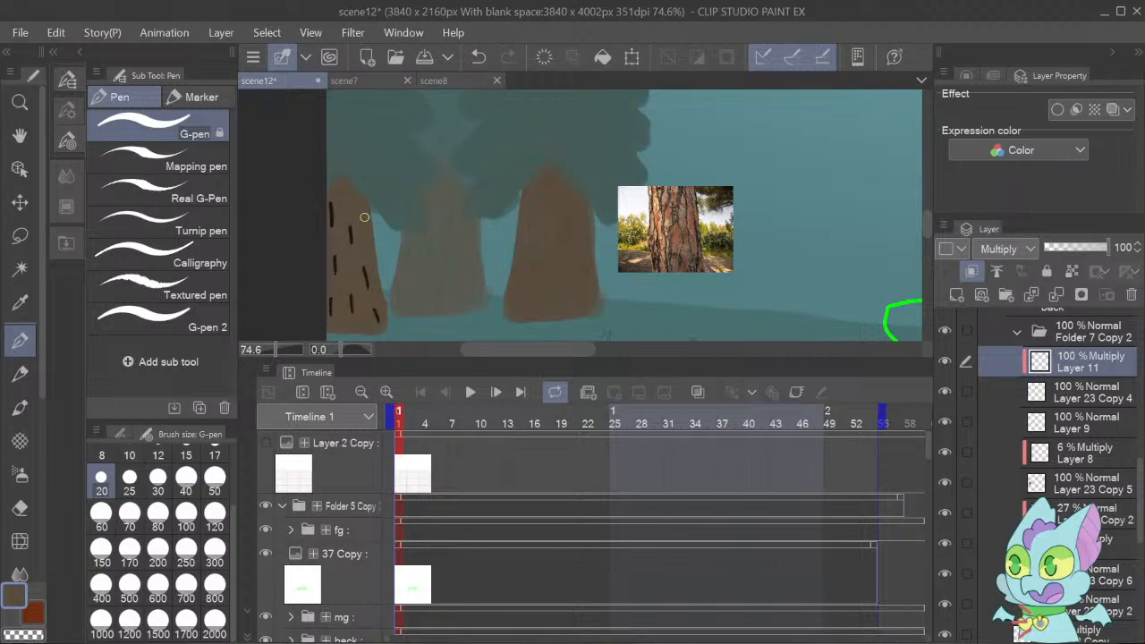
pyautogui.moveTo(362, 202); pyautogui.dragTo(364, 213)
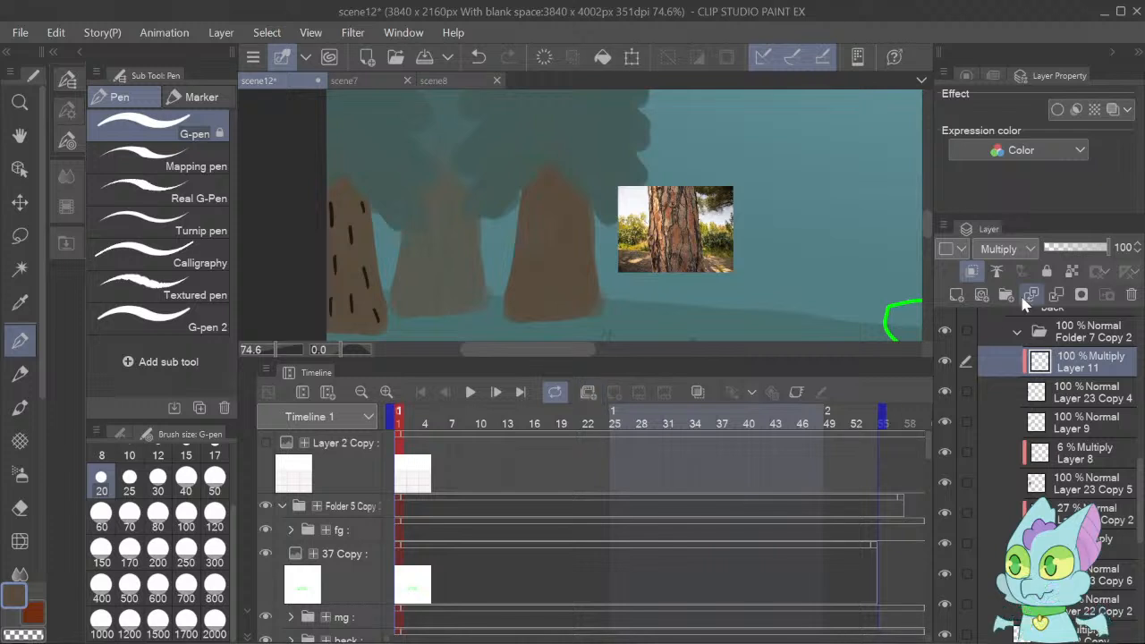
pyautogui.click(1053, 255)
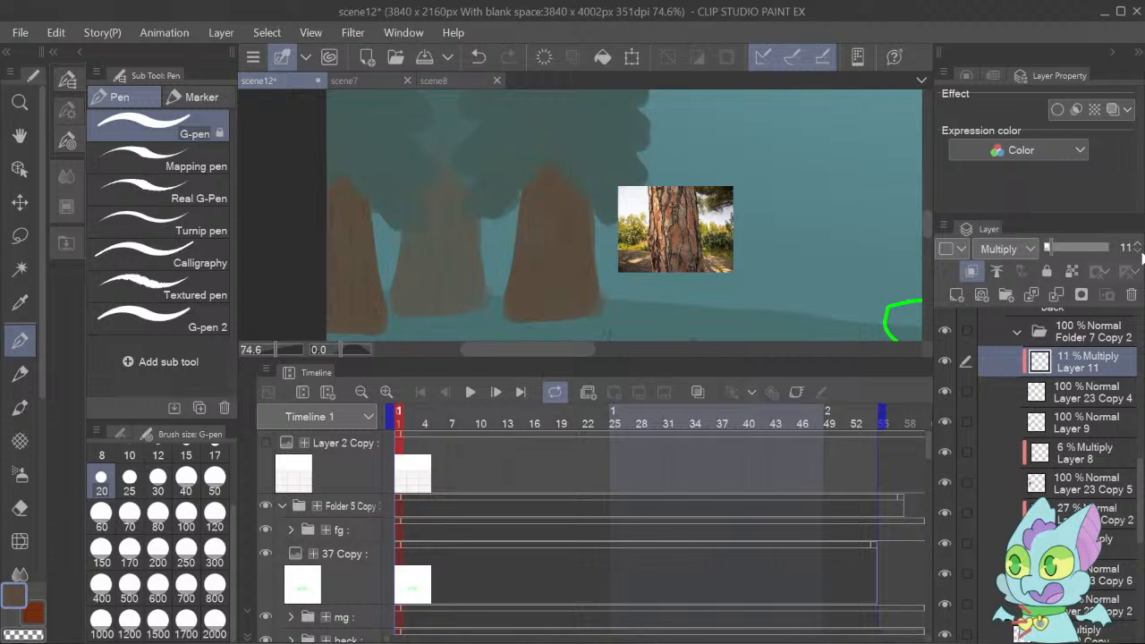
pyautogui.click(1141, 253)
pyautogui.click(1141, 253)
pyautogui.click(1140, 255)
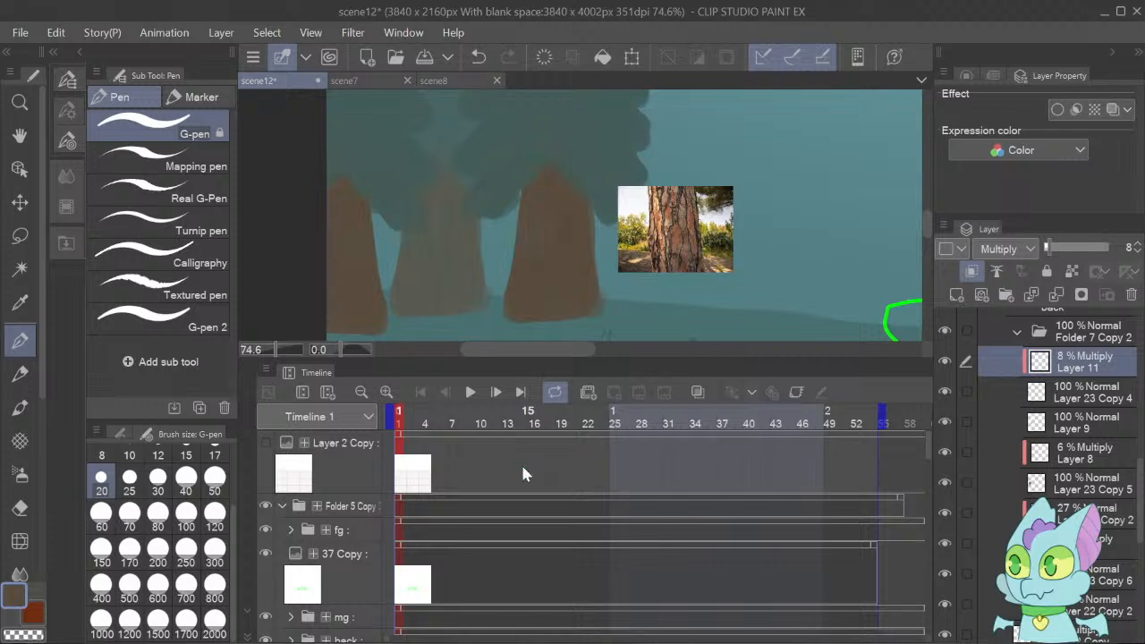
# Rename the bark reference photo's layer, Layer 9, to trepng and hide it.
pyautogui.press('o')
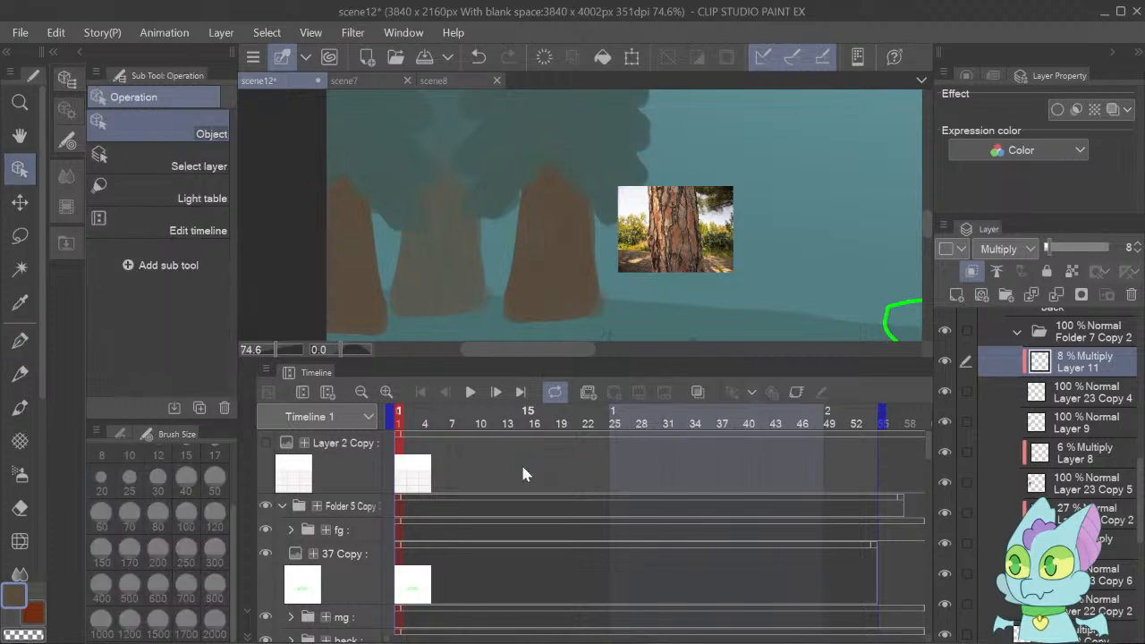
pyautogui.click(1020, 422)
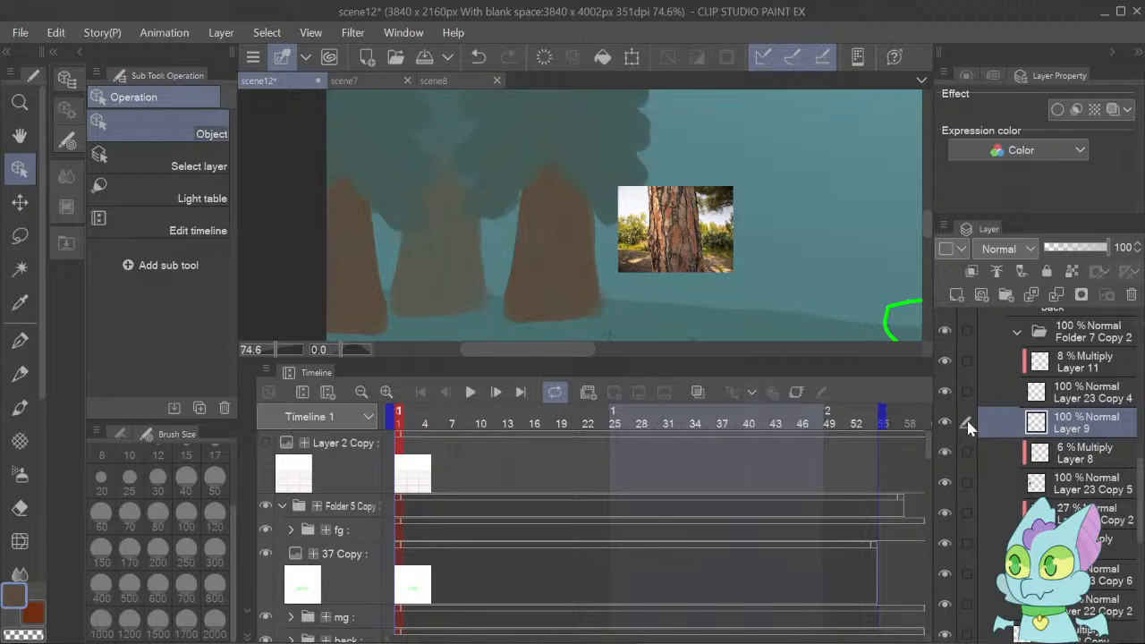
pyautogui.write('trepng')
pyautogui.press('Return')
pyautogui.click(944, 424)
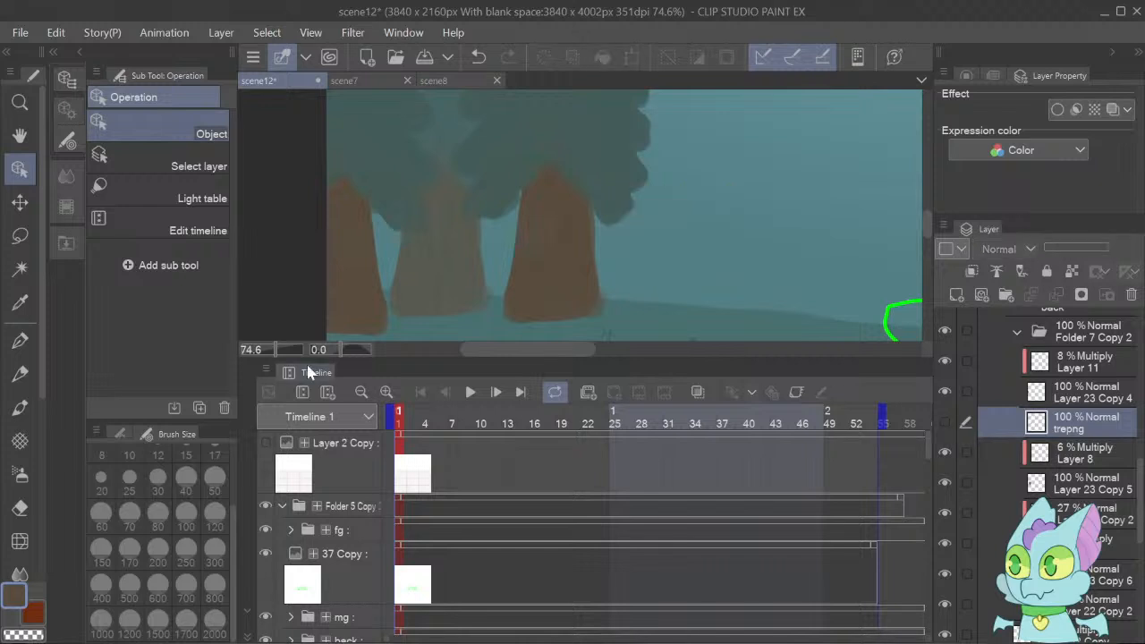
# Sample the rightmost green tree's foliage color from Layer 23 Copy 5 and add a new clipped layer above Layer 8.
pyautogui.moveTo(277, 358)
pyautogui.mouseDown()
pyautogui.moveTo(257, 356)
pyautogui.moveTo(270, 363)
pyautogui.mouseUp()
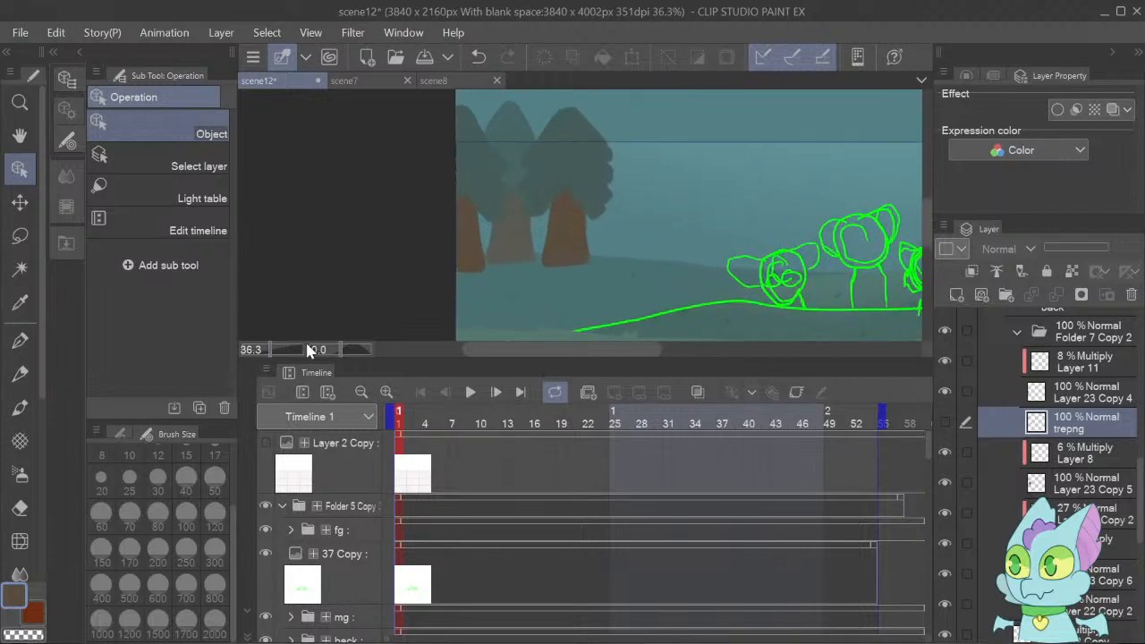
pyautogui.moveTo(547, 348); pyautogui.dragTo(556, 415)
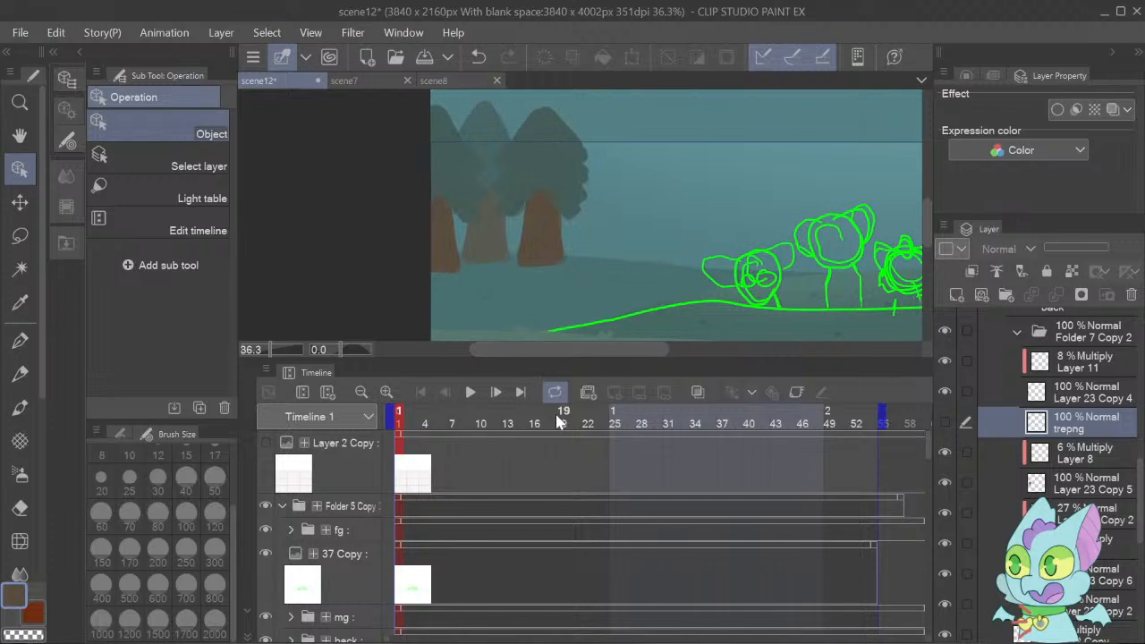
pyautogui.click(537, 181)
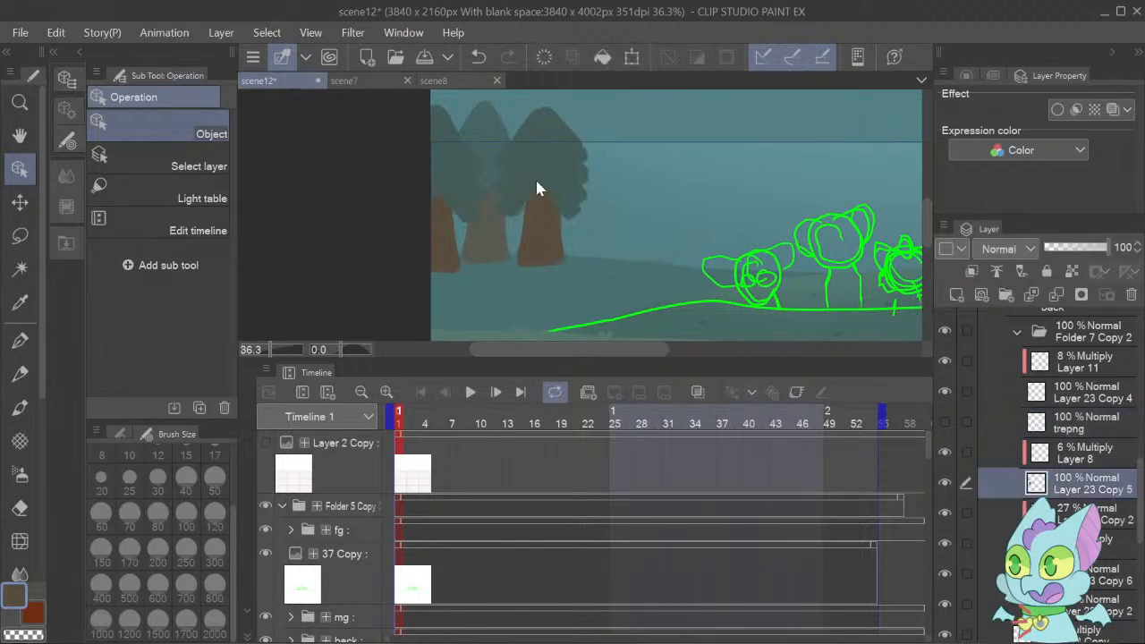
pyautogui.press('i')
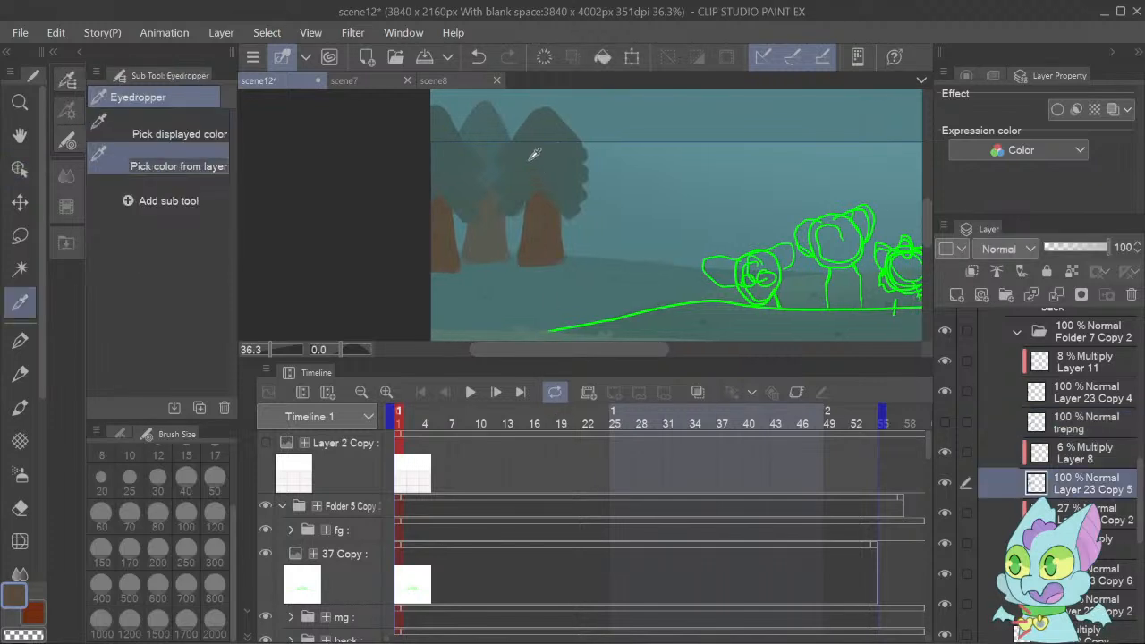
pyautogui.click(535, 154)
pyautogui.click(1061, 459)
pyautogui.click(960, 297)
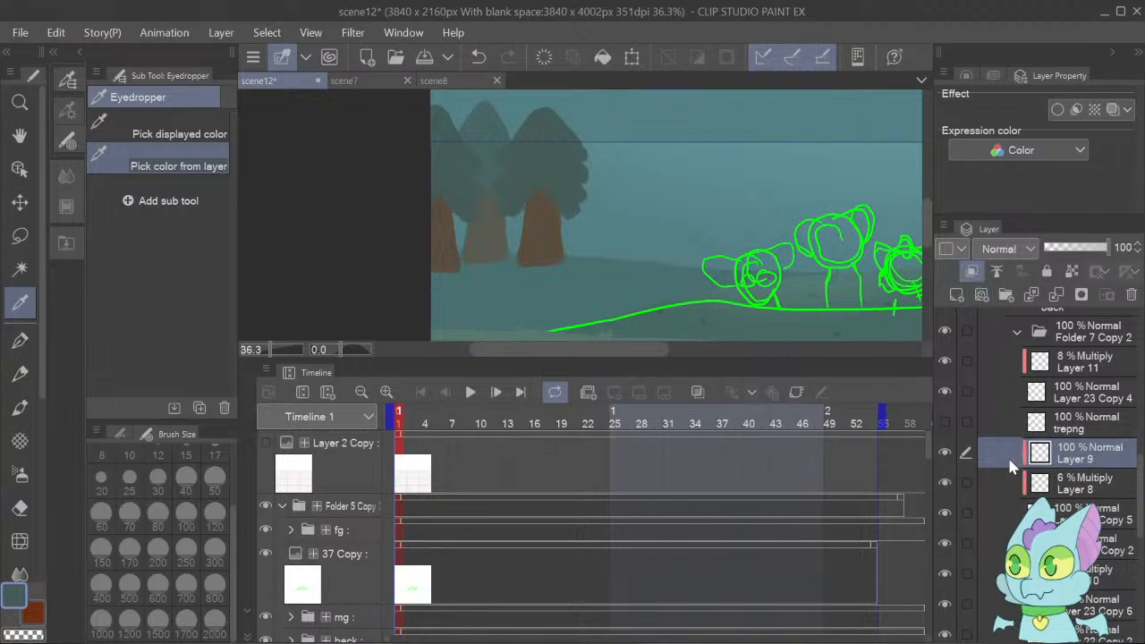
# Set the new clipped layer to Add and paint highlights on the rightmost green tree's outer foliage with the size 300 Transparent watercolor brush.
pyautogui.hotkey('alt', 'a')
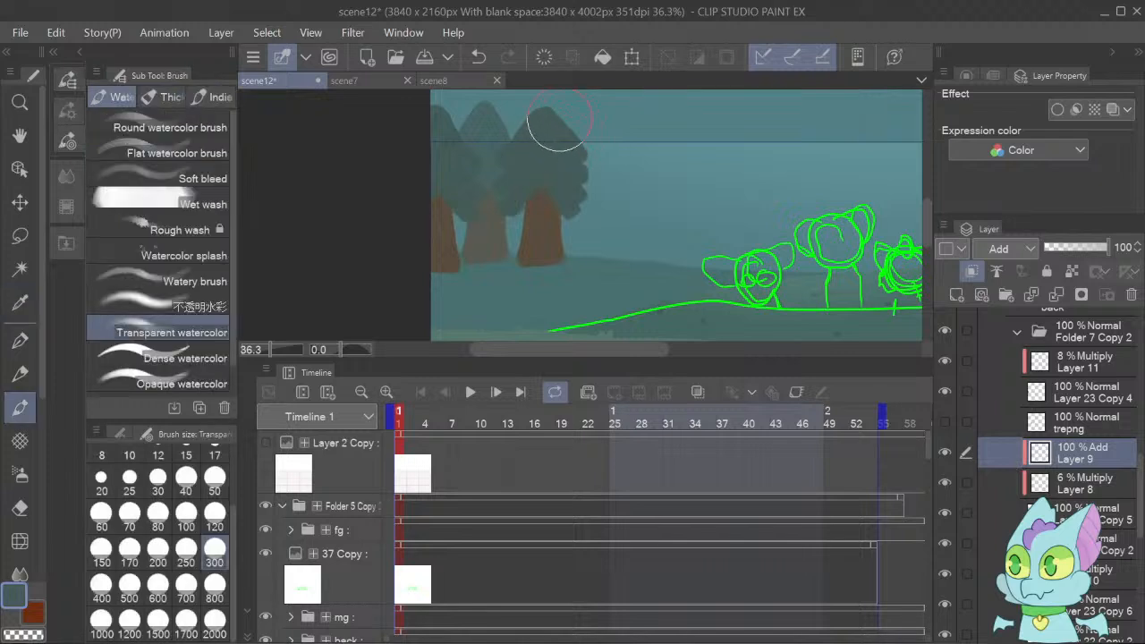
pyautogui.moveTo(559, 129); pyautogui.dragTo(571, 166)
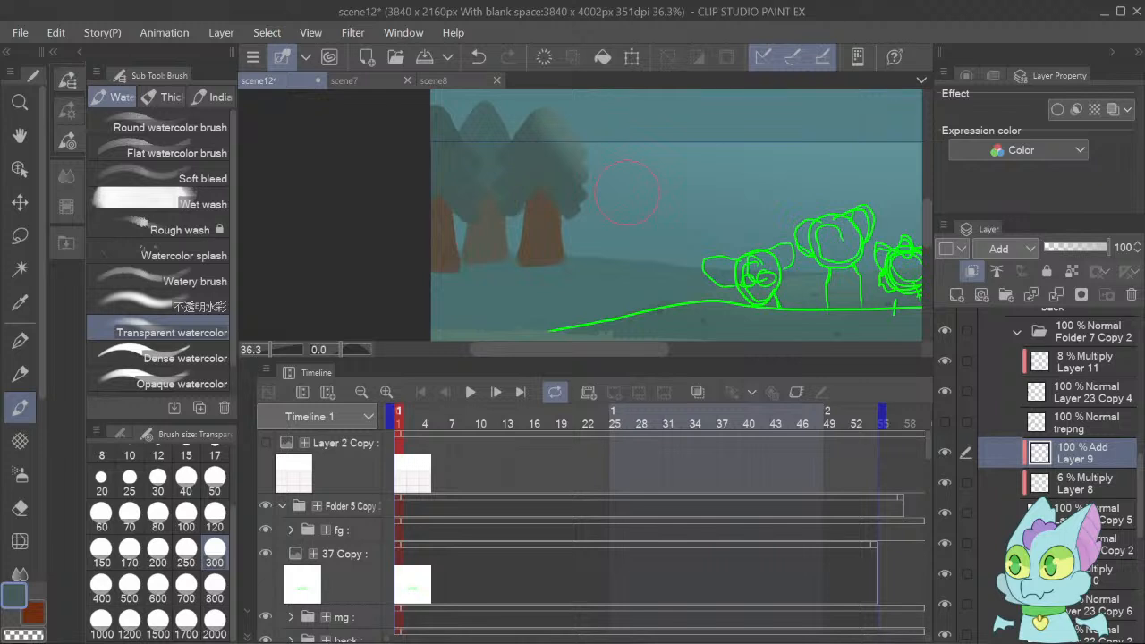
pyautogui.hotkey('ctrl', 'z')
pyautogui.moveTo(560, 99); pyautogui.dragTo(603, 176)
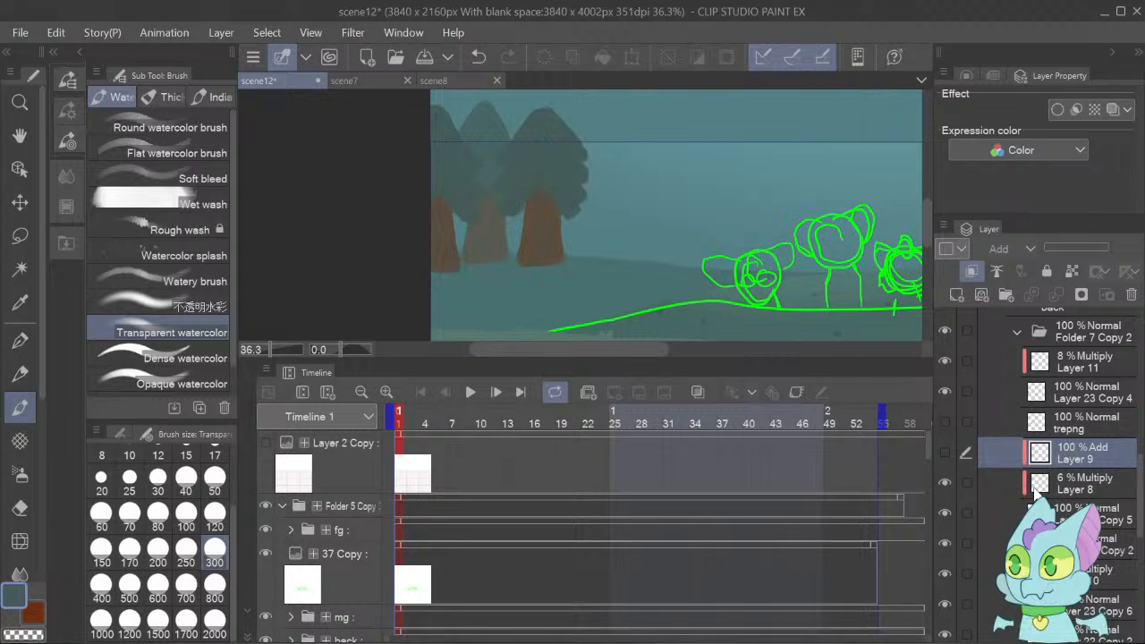
# Add another clipped layer directly above Layer 8 and set its blending mode to Multiply.
pyautogui.click(1035, 492)
pyautogui.click(956, 294)
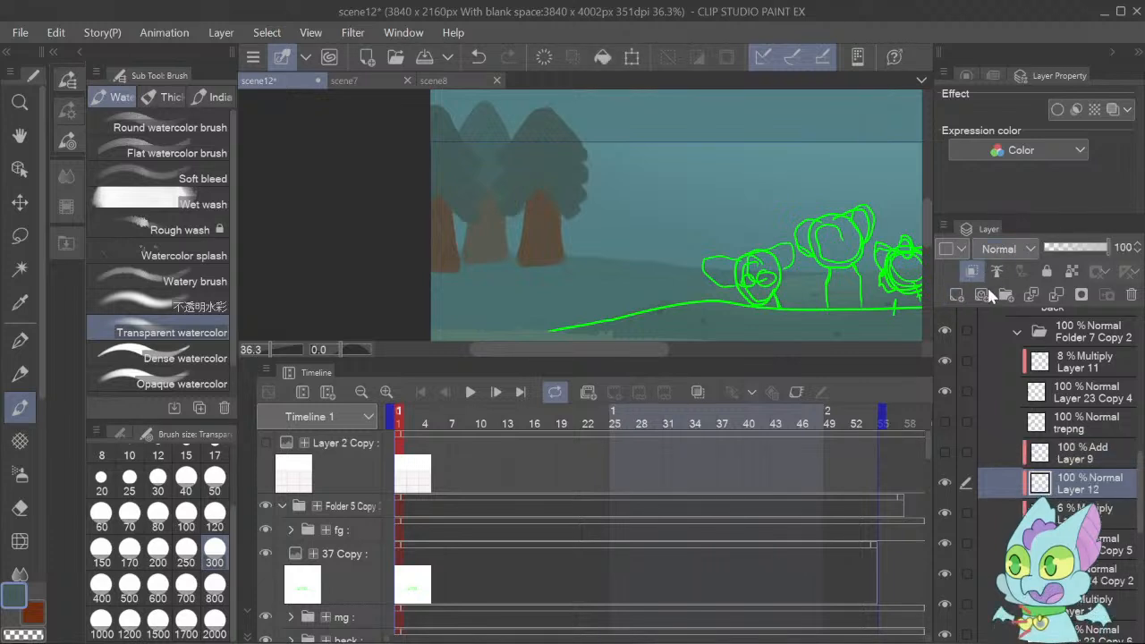
pyautogui.click(1001, 307)
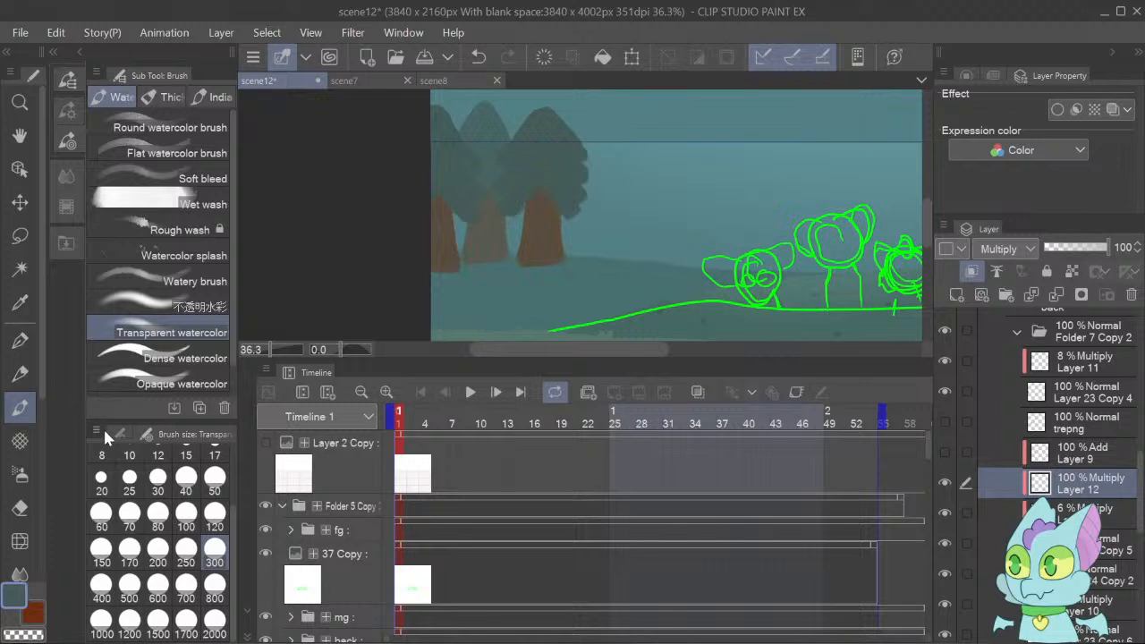
# Try shading the lower foliage edge above the rightmost green tree's trunk with the Transparent watercolor brush at size 50.
pyautogui.click(218, 513)
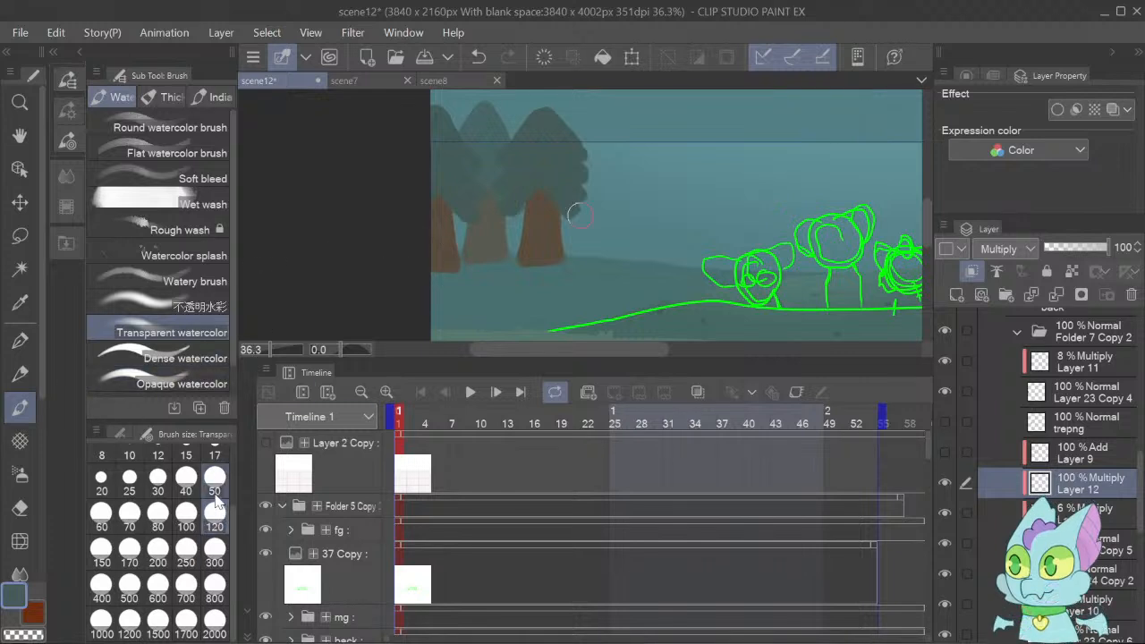
pyautogui.click(215, 494)
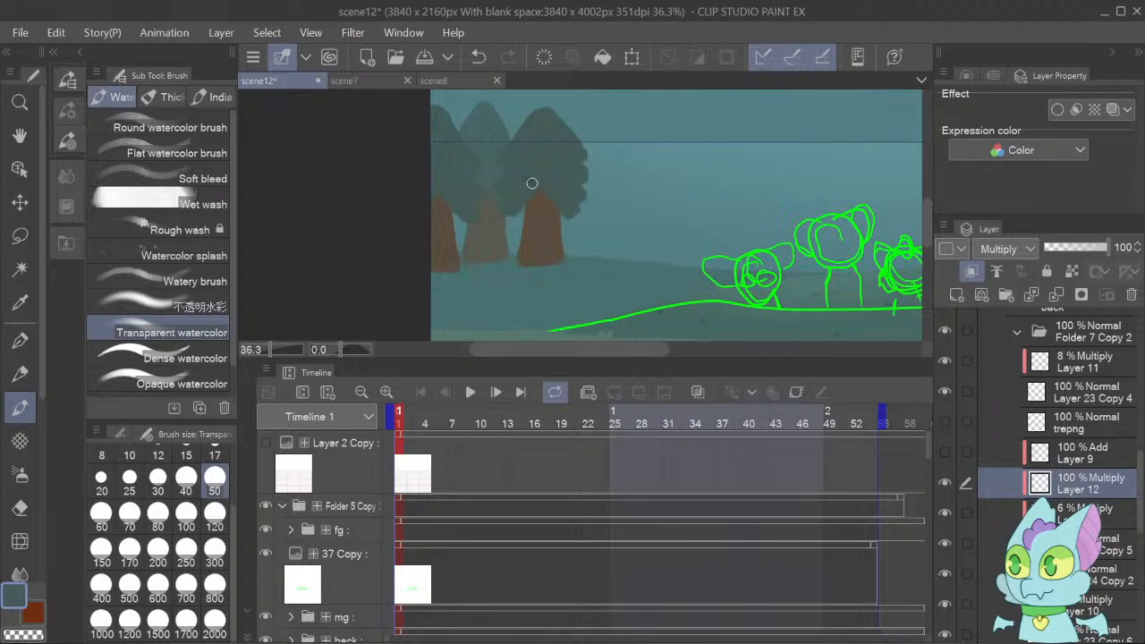
pyautogui.moveTo(543, 173)
pyautogui.mouseDown()
pyautogui.moveTo(580, 215)
pyautogui.moveTo(524, 180)
pyautogui.moveTo(508, 206)
pyautogui.moveTo(524, 179)
pyautogui.moveTo(524, 206)
pyautogui.mouseUp()
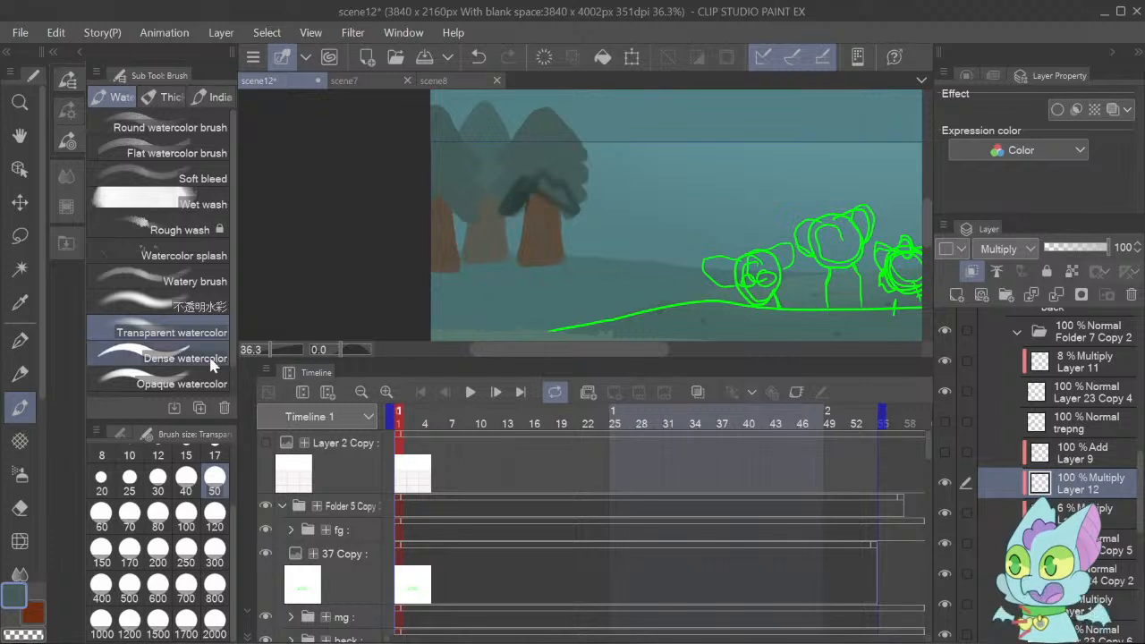
# Undo the soft foliage shading and repaint the rightmost green tree's lower foliage edge with the Dense watercolor brush at size 50.
pyautogui.click(183, 358)
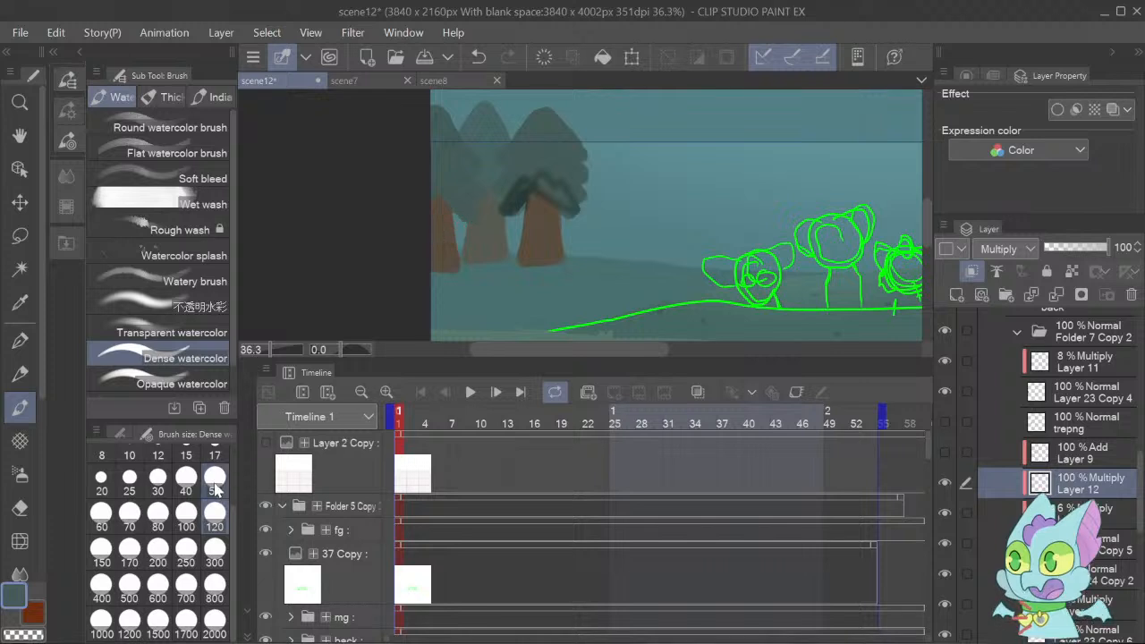
pyautogui.click(215, 483)
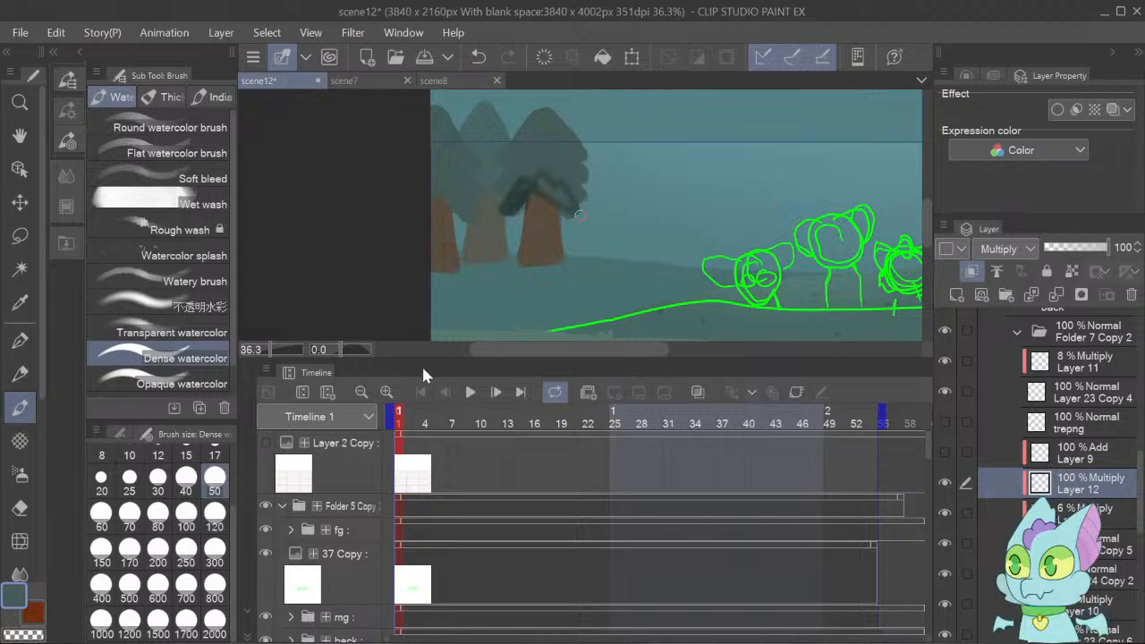
pyautogui.hotkey('ctrl', 'z')
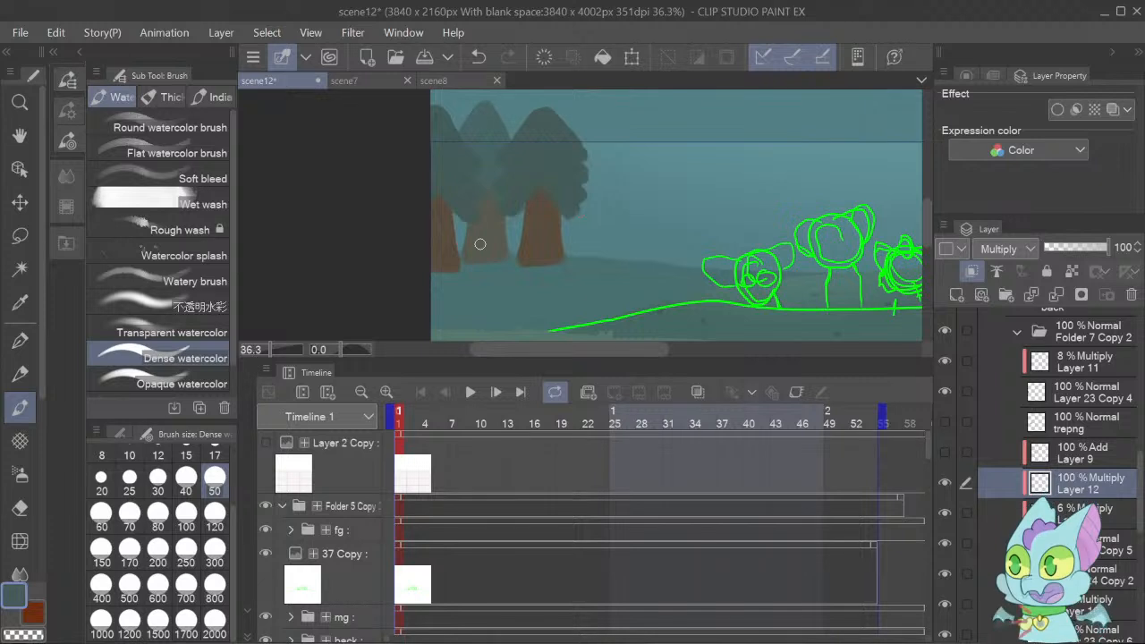
pyautogui.moveTo(501, 216)
pyautogui.mouseDown()
pyautogui.moveTo(544, 177)
pyautogui.moveTo(583, 213)
pyautogui.moveTo(560, 196)
pyautogui.moveTo(574, 219)
pyautogui.moveTo(571, 193)
pyautogui.moveTo(558, 199)
pyautogui.moveTo(543, 185)
pyautogui.moveTo(522, 214)
pyautogui.moveTo(529, 194)
pyautogui.moveTo(503, 216)
pyautogui.mouseUp()
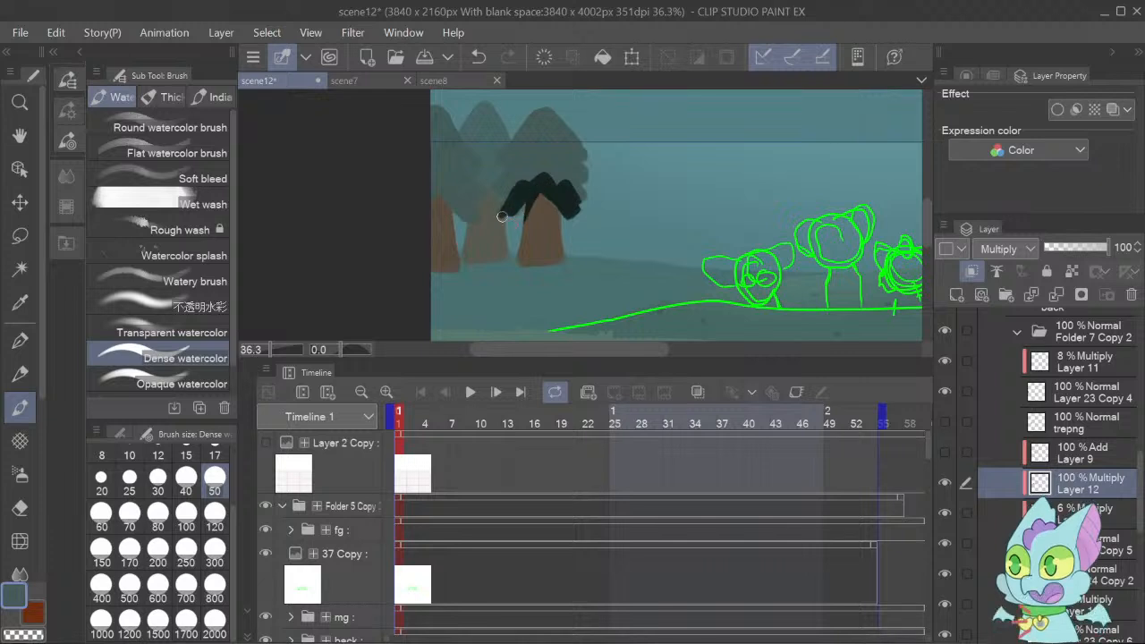
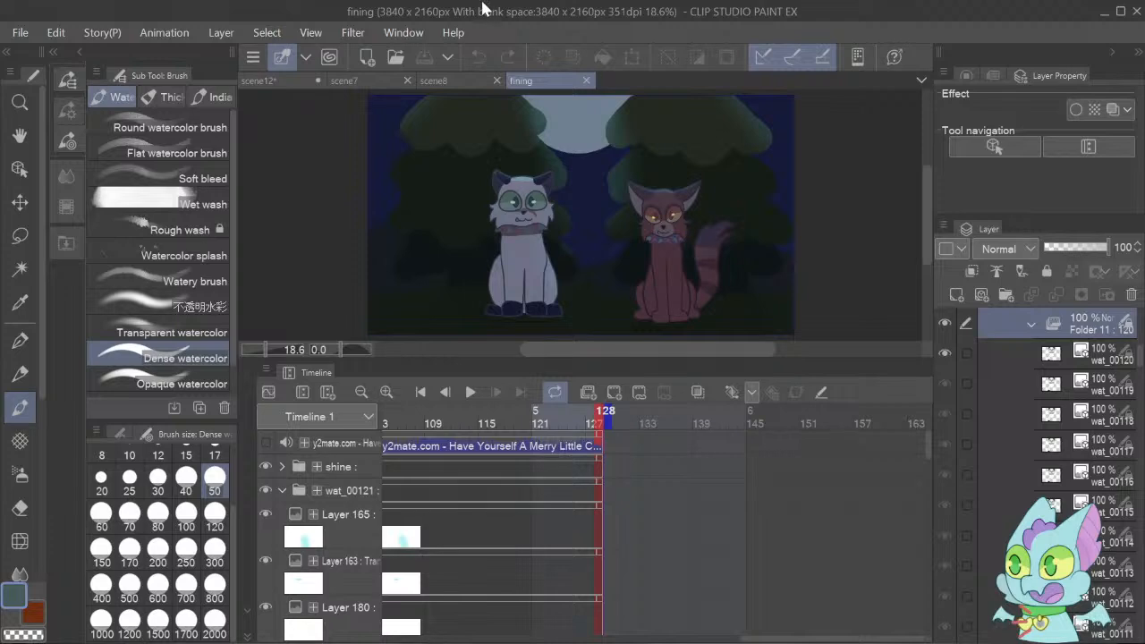
# Return to the scene12 document and clear the lower foliage shading from the Multiply layer.
pyautogui.click(346, 82)
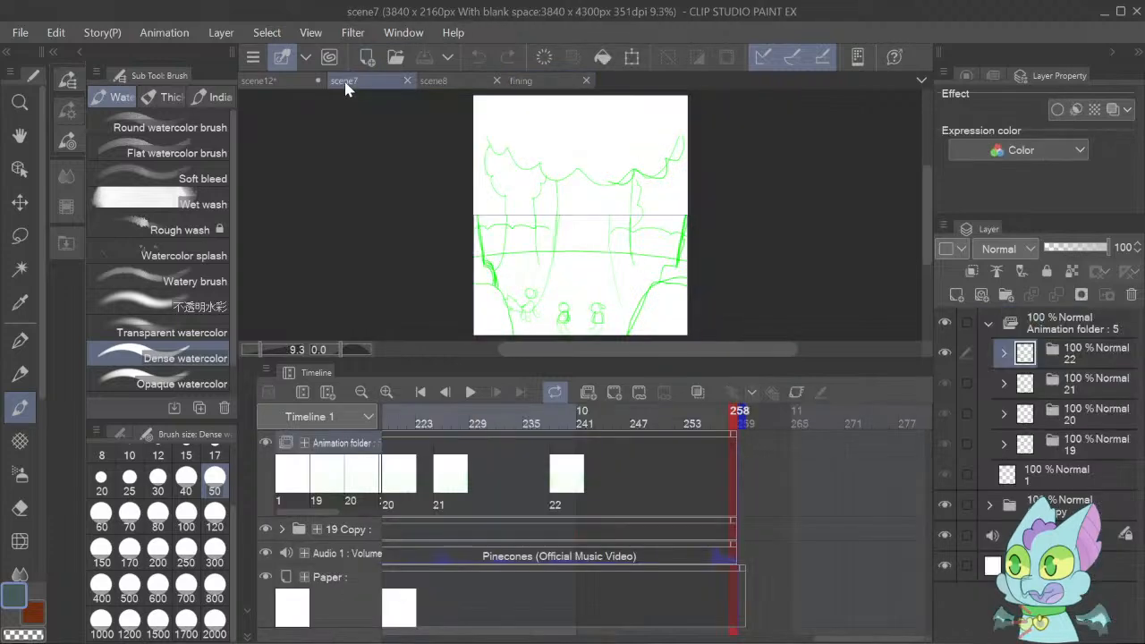
pyautogui.click(260, 82)
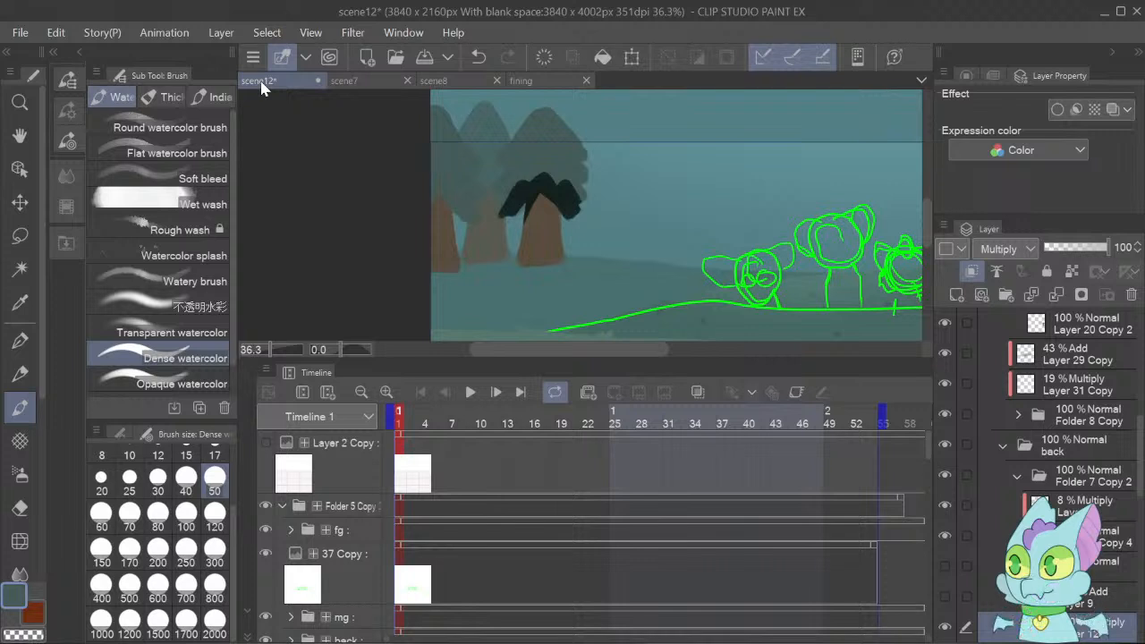
pyautogui.press('Delete')
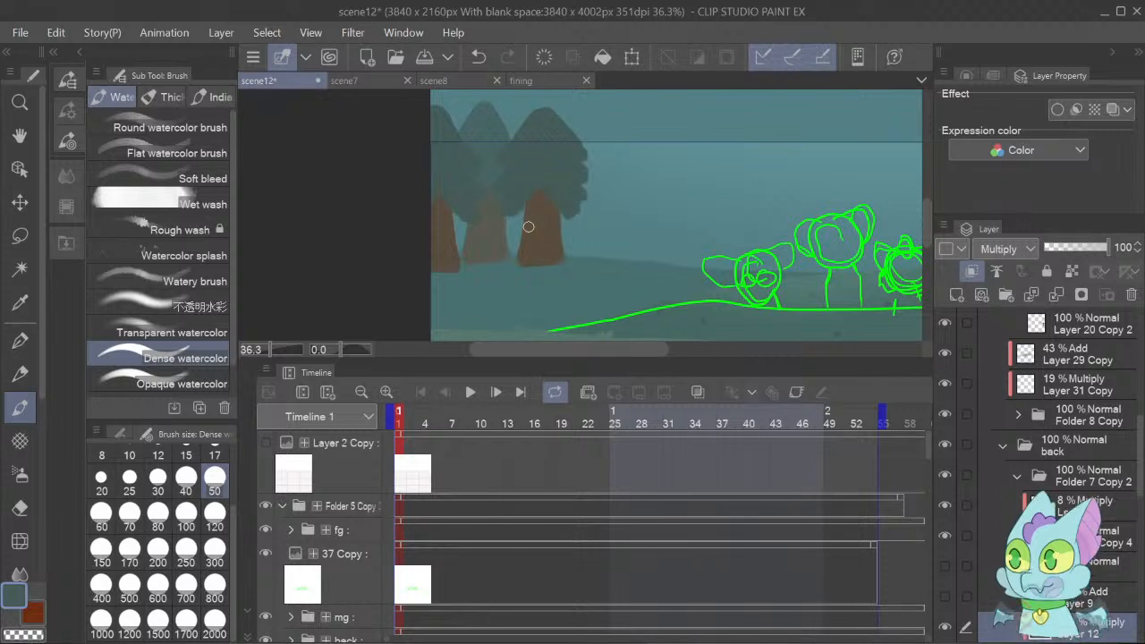
# Repaint the rightmost green tree's lower foliage shading and erase its middle above the trunk with the Hard eraser at size 50.
pyautogui.moveTo(502, 202)
pyautogui.mouseDown()
pyautogui.moveTo(566, 183)
pyautogui.moveTo(600, 211)
pyautogui.moveTo(577, 193)
pyautogui.moveTo(564, 215)
pyautogui.moveTo(569, 196)
pyautogui.moveTo(557, 201)
pyautogui.moveTo(543, 185)
pyautogui.moveTo(507, 210)
pyautogui.moveTo(535, 183)
pyautogui.moveTo(504, 216)
pyautogui.moveTo(546, 185)
pyautogui.moveTo(509, 206)
pyautogui.mouseUp()
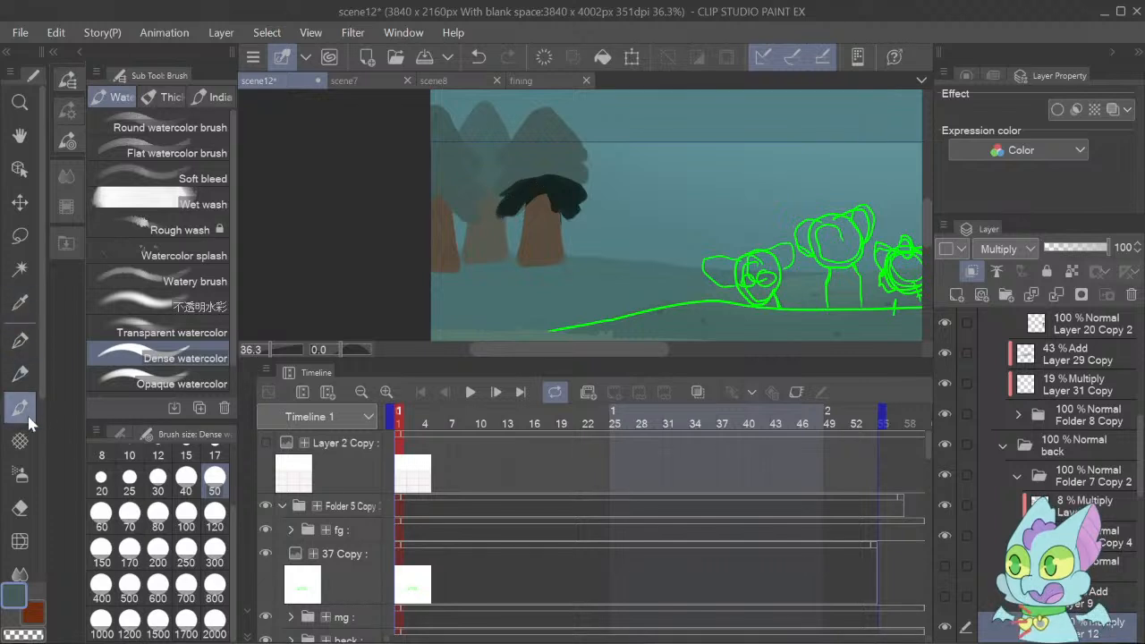
pyautogui.click(19, 507)
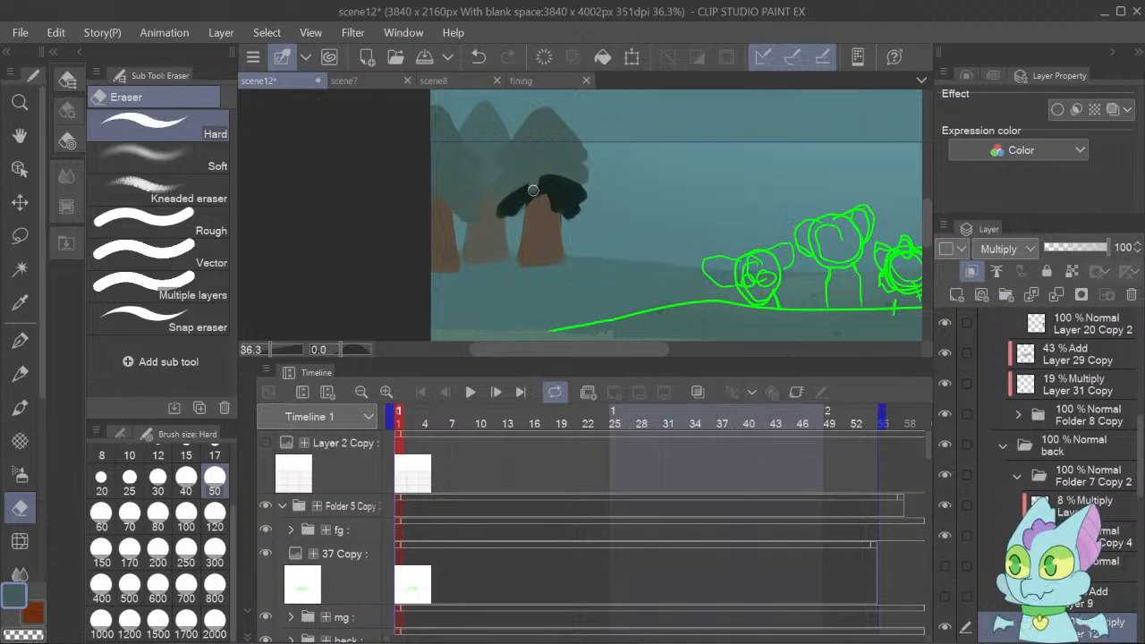
pyautogui.moveTo(535, 188); pyautogui.dragTo(573, 177)
# Try erasing foliage above the rightmost green tree's trunk on Layer 23 Copy 5 with the Hard eraser, and undo it.
pyautogui.scroll(-3, 1064, 403)
pyautogui.scroll(-3, 1065, 421)
pyautogui.click(1082, 496)
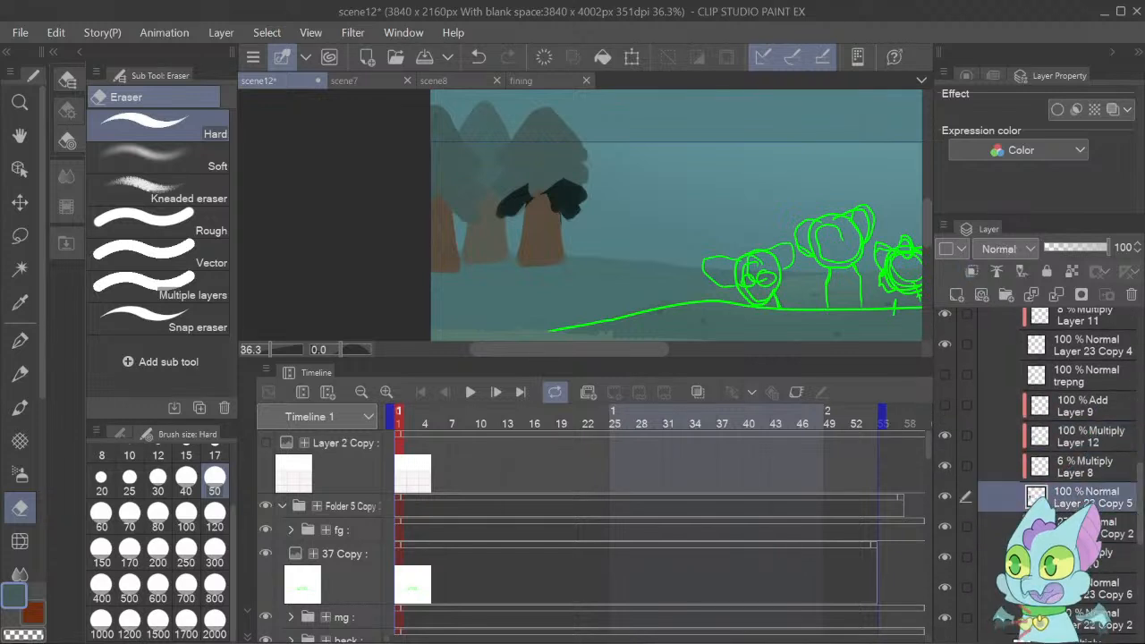
pyautogui.rightClick(543, 189)
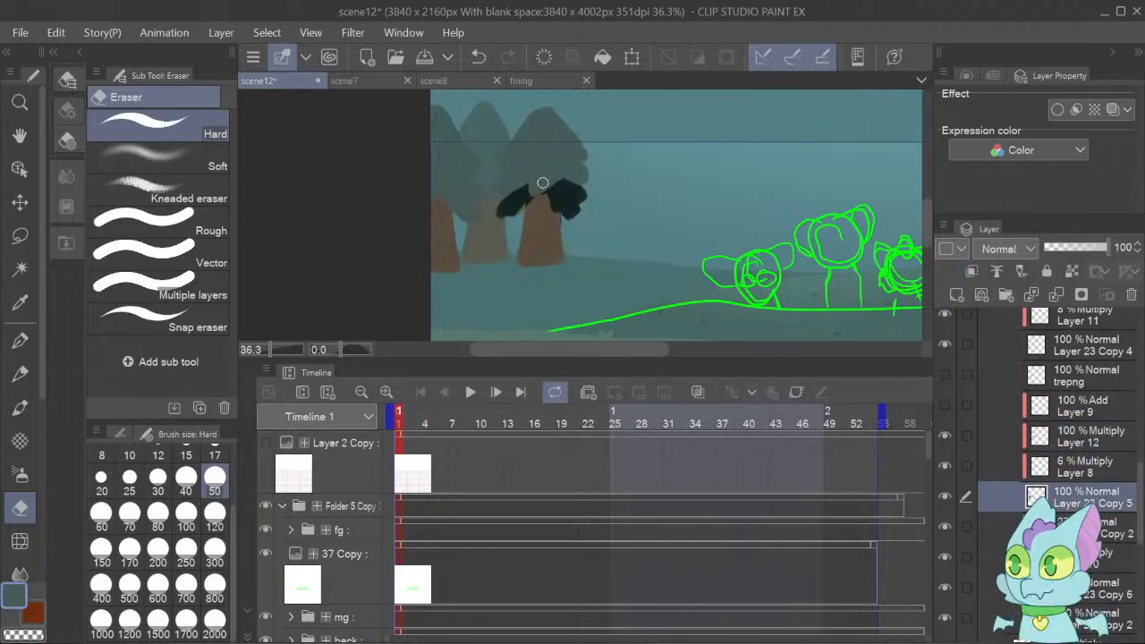
pyautogui.rightClick(542, 177)
pyautogui.moveTo(545, 200); pyautogui.dragTo(543, 208)
pyautogui.click(944, 491)
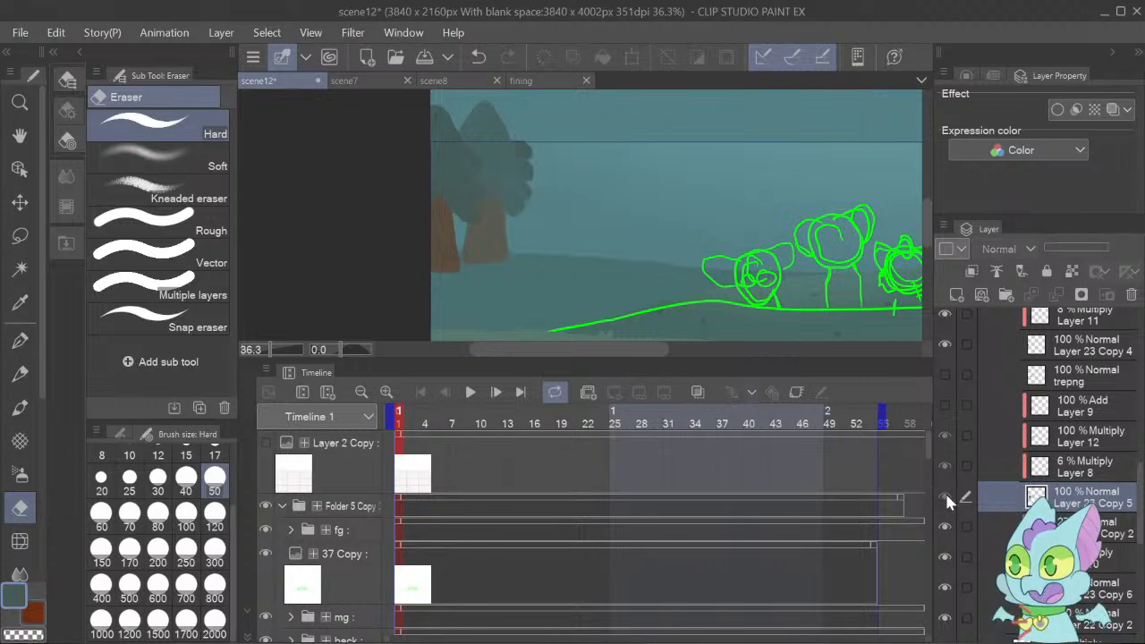
pyautogui.click(945, 491)
pyautogui.keyDown('alt'); pyautogui.click(547, 176); pyautogui.keyUp('alt')
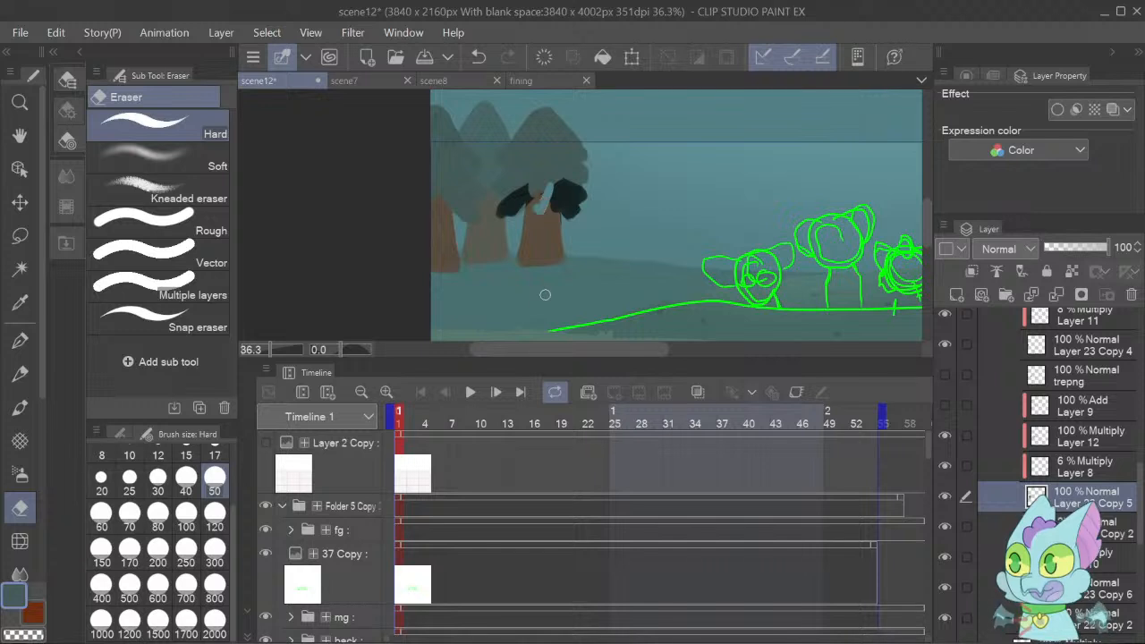
pyautogui.hotkey('ctrl', 'z')
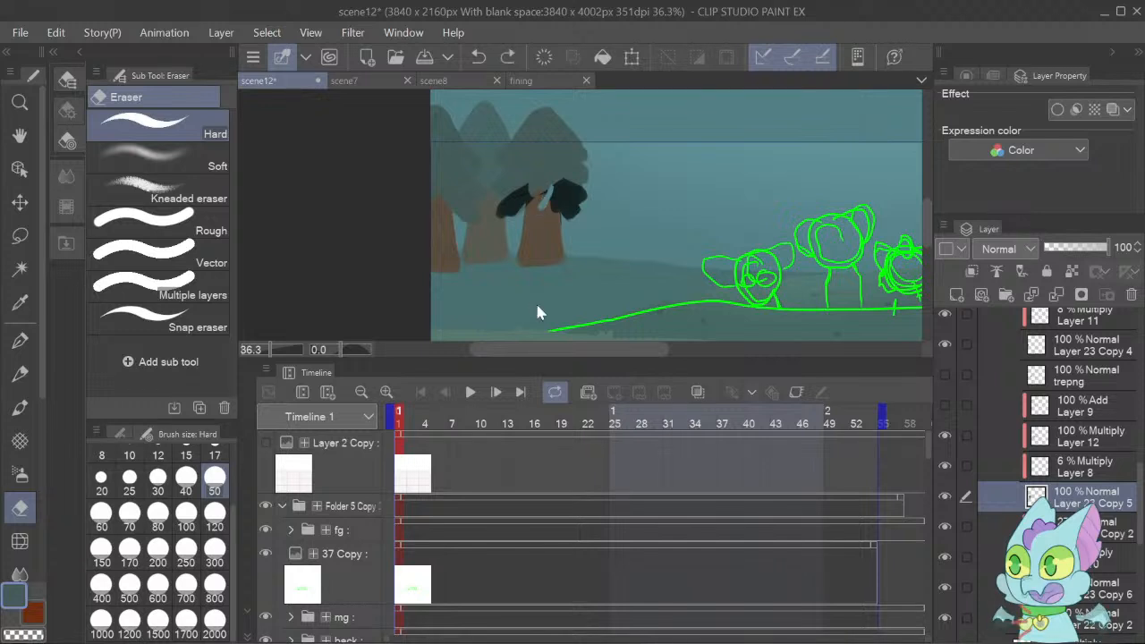
# Extend the foliage over the trunk top on Layer 23 Copy 5 and fill the shading gap on Layer 12 with the Dense watercolor brush.
pyautogui.click(20, 407)
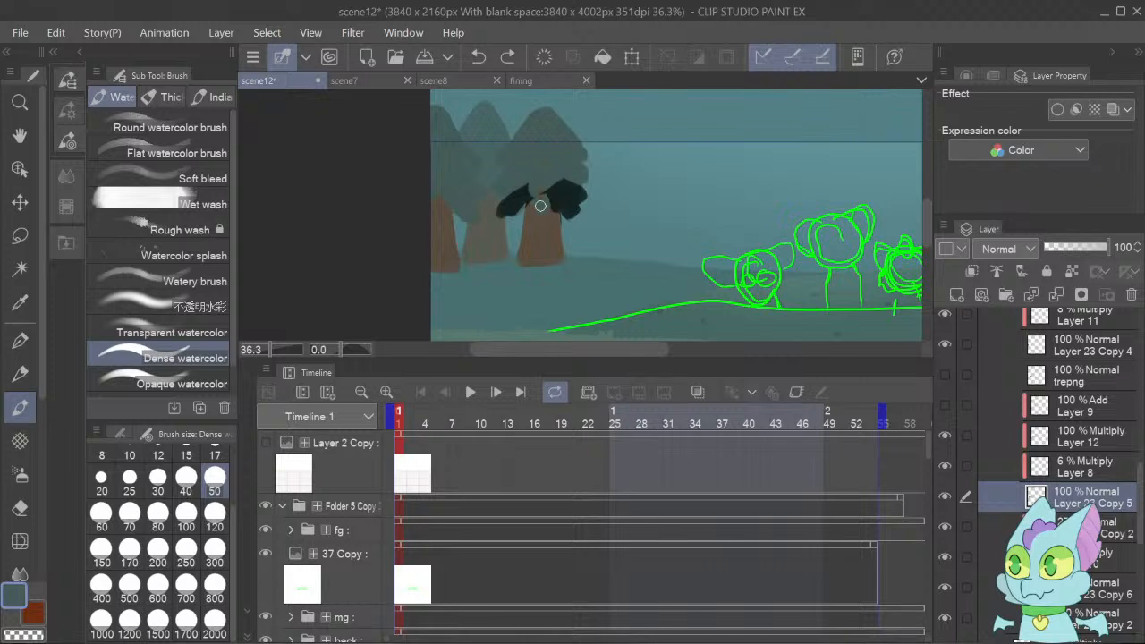
pyautogui.moveTo(541, 188); pyautogui.dragTo(545, 210)
pyautogui.click(1061, 436)
pyautogui.keyDown('alt'); pyautogui.click(556, 197); pyautogui.keyUp('alt')
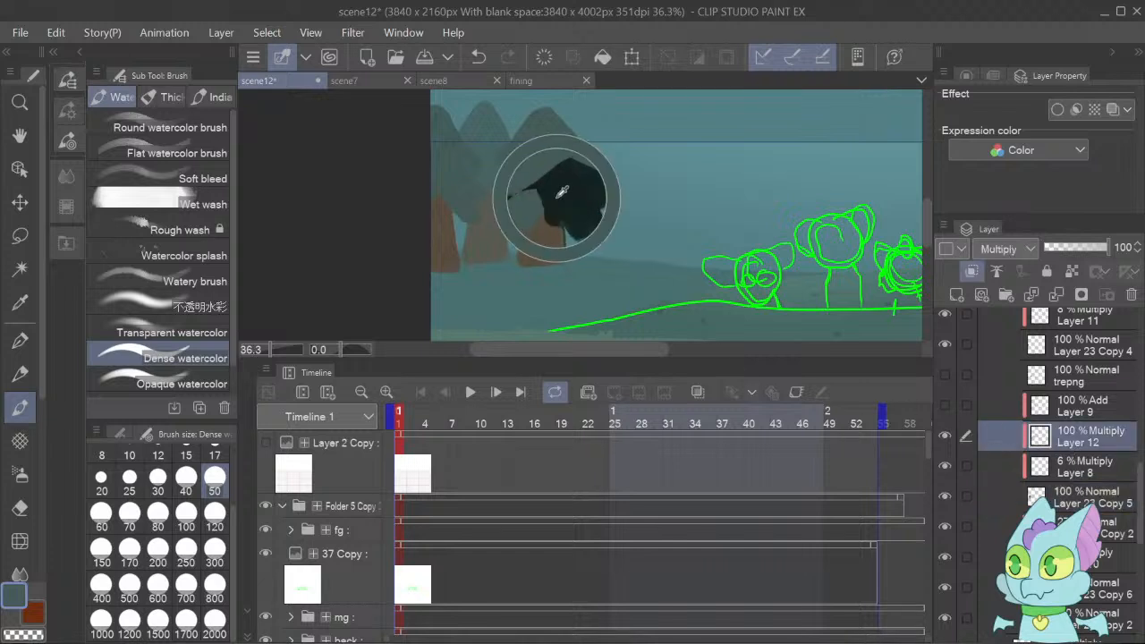
pyautogui.moveTo(520, 202)
pyautogui.mouseDown()
pyautogui.moveTo(543, 192)
pyautogui.moveTo(540, 205)
pyautogui.moveTo(535, 195)
pyautogui.moveTo(557, 188)
pyautogui.moveTo(547, 200)
pyautogui.moveTo(519, 191)
pyautogui.moveTo(539, 203)
pyautogui.mouseUp()
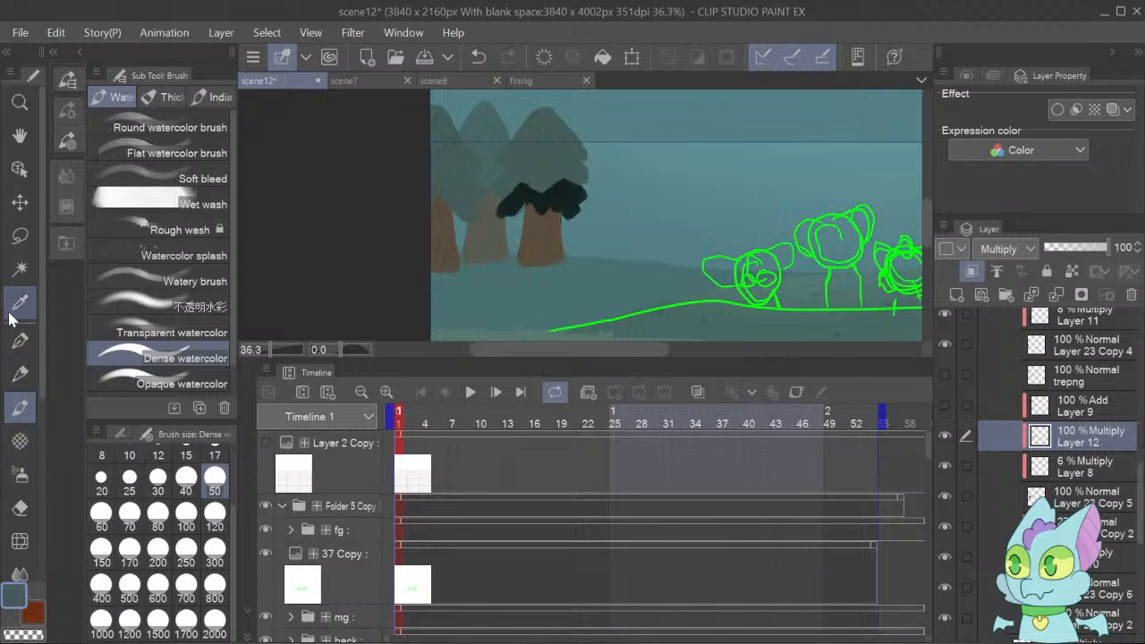
# Erase the stray shading around the rightmost green tree's trunk top and foliage edge on Layer 12, refining with the Hard eraser at size 17.
pyautogui.click(21, 508)
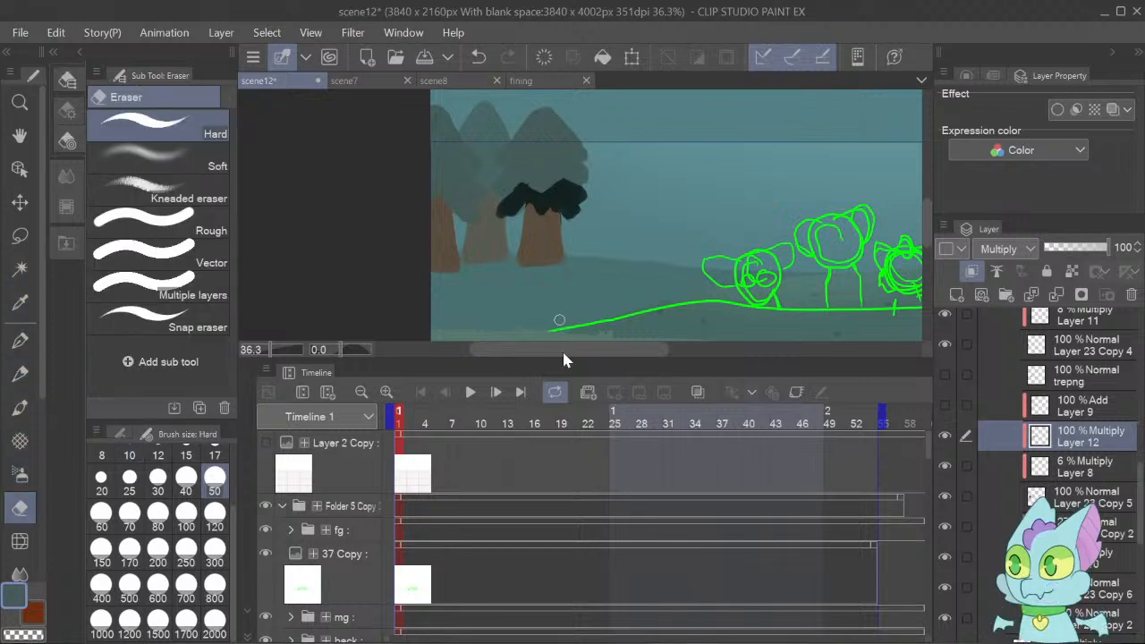
pyautogui.moveTo(556, 360); pyautogui.dragTo(570, 512)
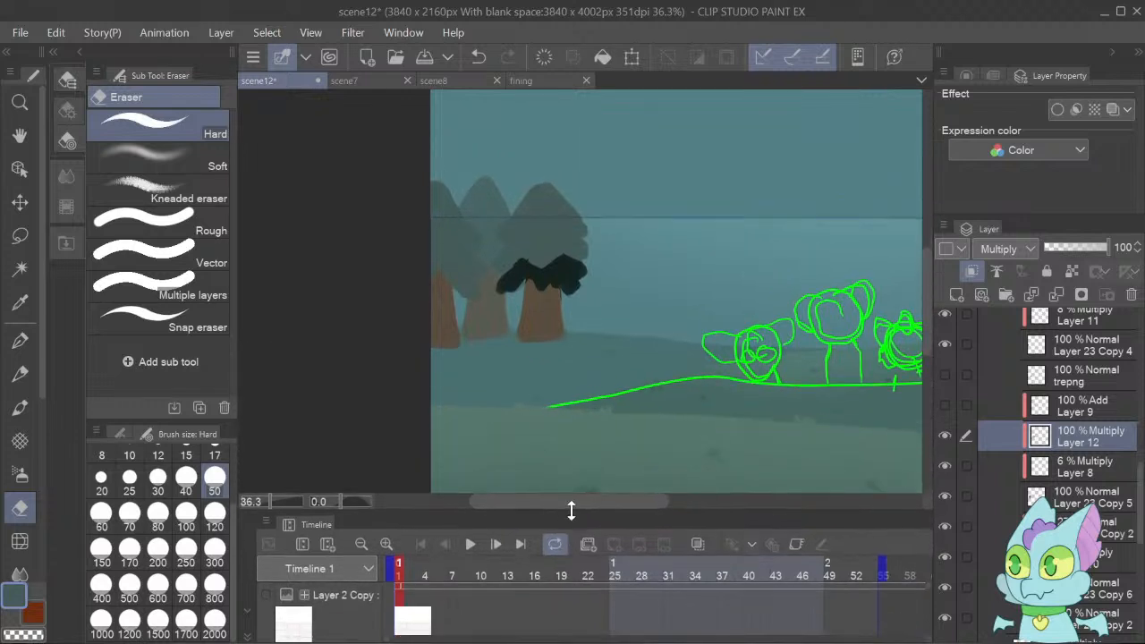
pyautogui.click(272, 497)
pyautogui.moveTo(274, 509); pyautogui.dragTo(283, 506)
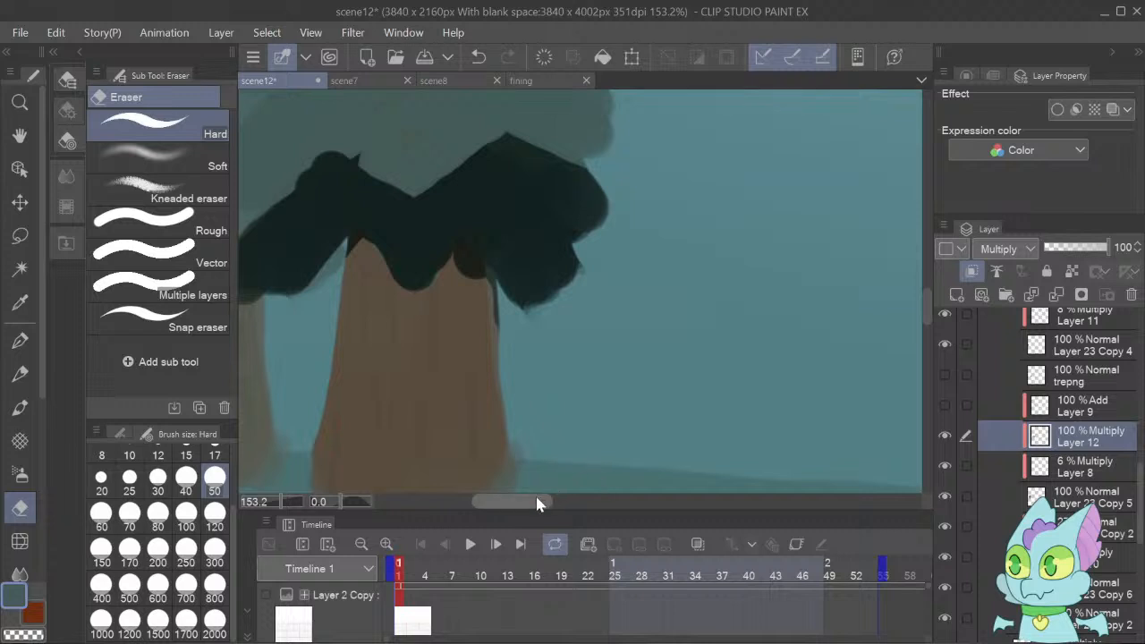
pyautogui.moveTo(542, 331)
pyautogui.mouseDown()
pyautogui.moveTo(486, 319)
pyautogui.moveTo(481, 307)
pyautogui.moveTo(483, 329)
pyautogui.moveTo(466, 286)
pyautogui.moveTo(470, 299)
pyautogui.mouseUp()
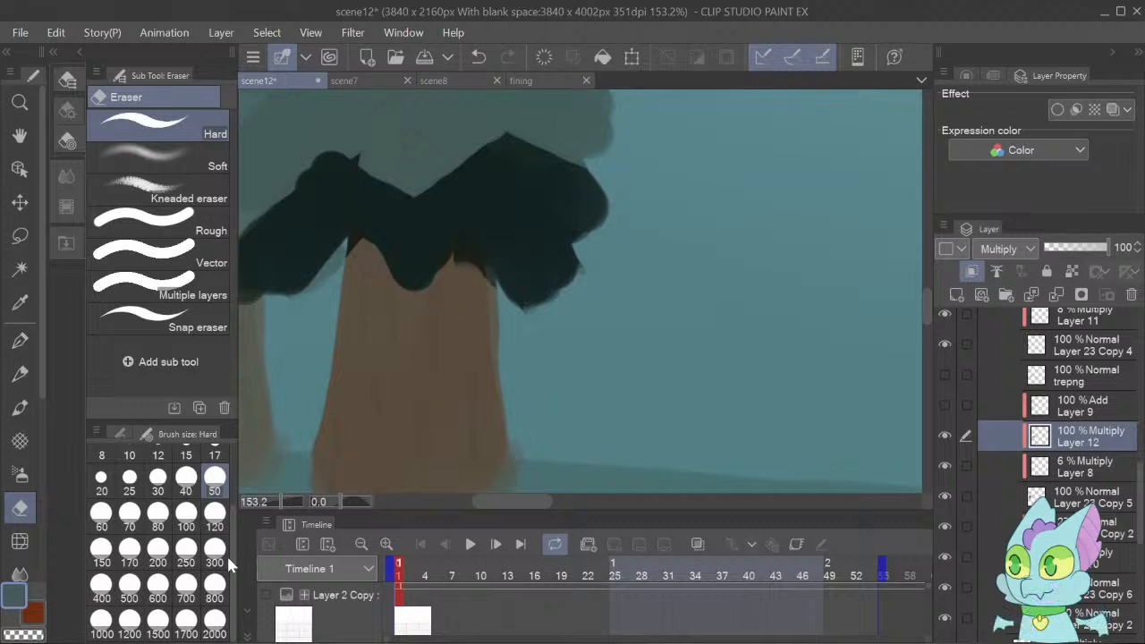
pyautogui.click(213, 455)
pyautogui.moveTo(466, 278); pyautogui.dragTo(462, 251)
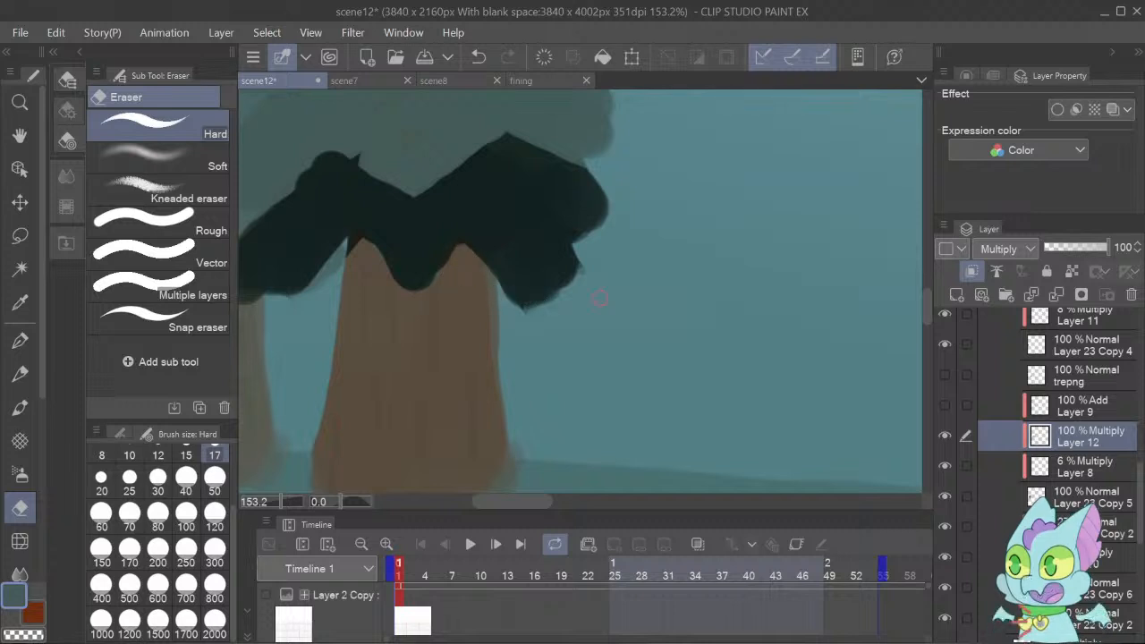
pyautogui.moveTo(530, 500); pyautogui.dragTo(503, 505)
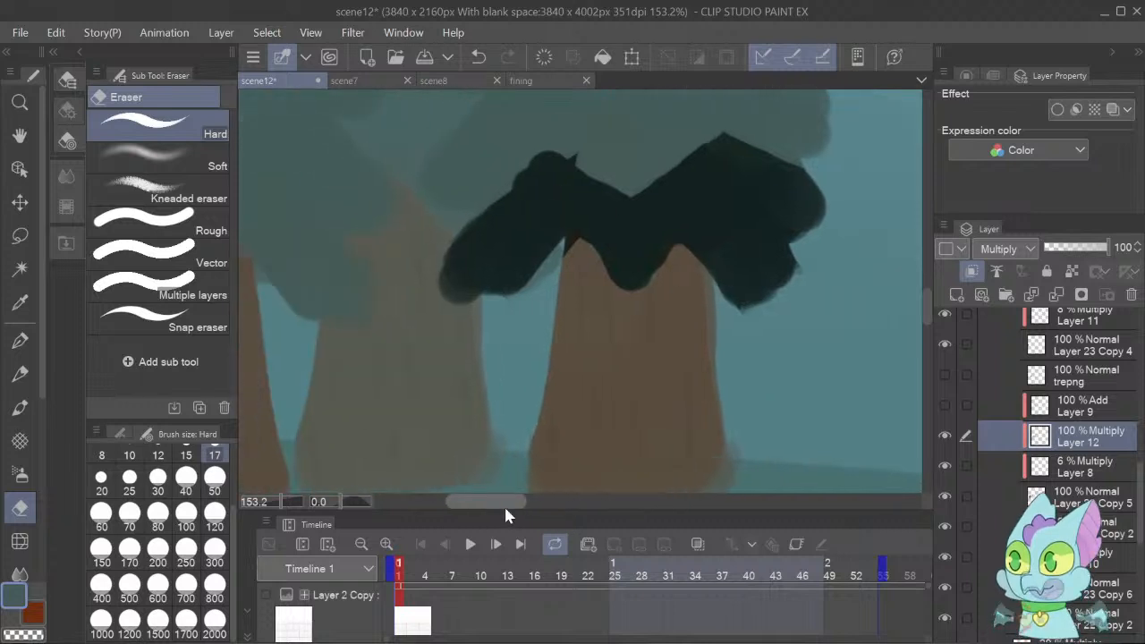
pyautogui.moveTo(553, 143); pyautogui.dragTo(582, 161)
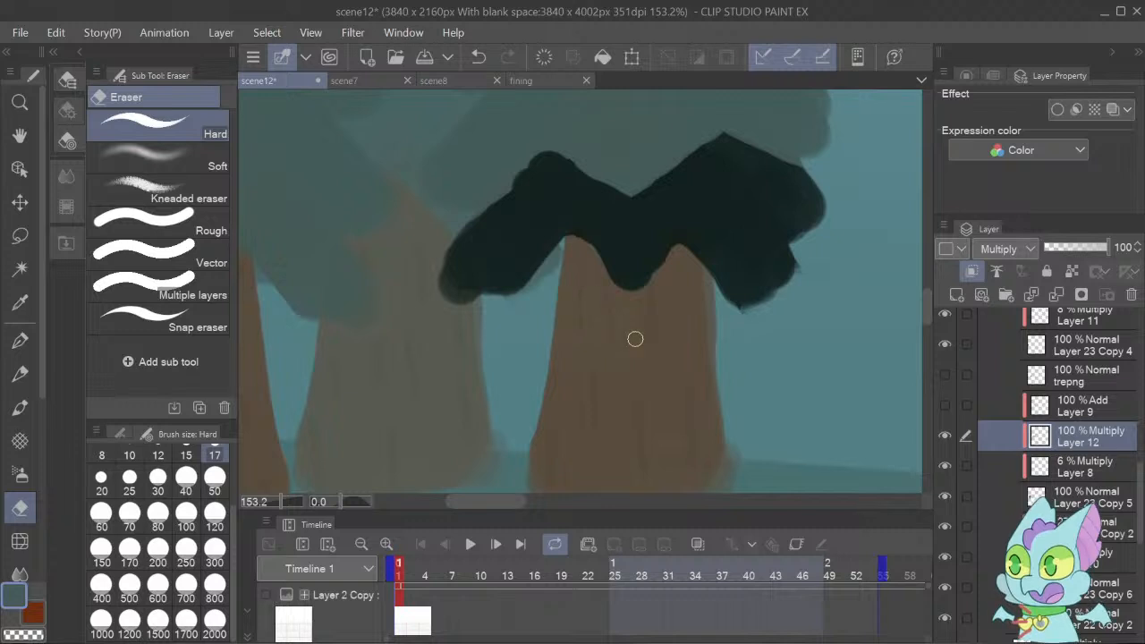
# Touch up the shading above the trunk with the Dense watercolor brush and smooth its upper edge with the Hard eraser at size 25.
pyautogui.click(20, 408)
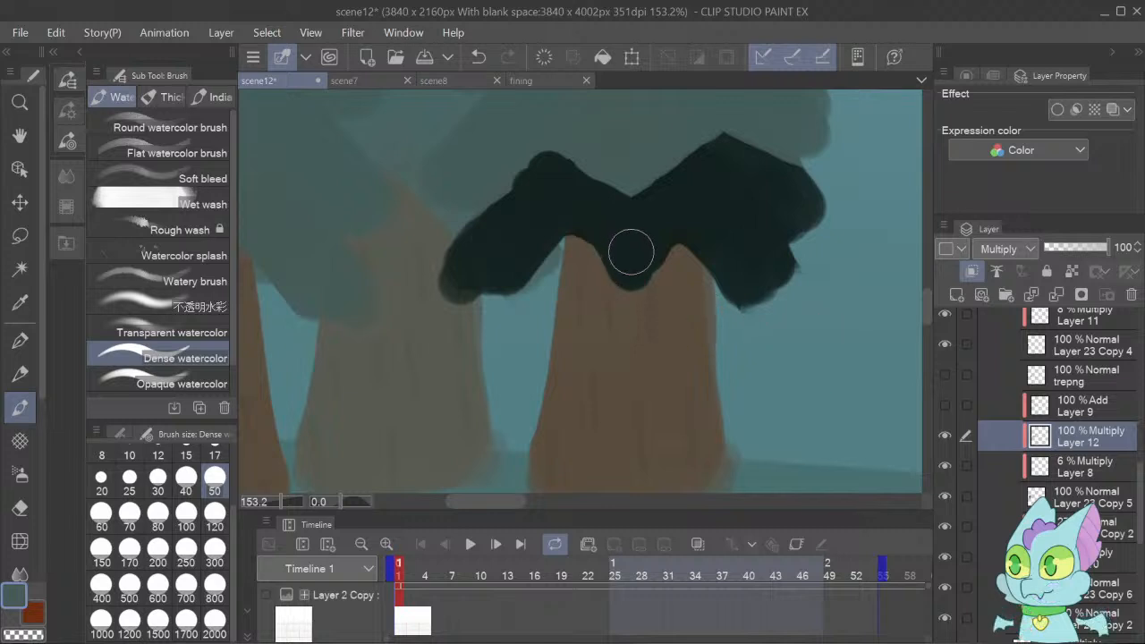
pyautogui.moveTo(627, 263); pyautogui.dragTo(613, 230)
pyautogui.click(21, 507)
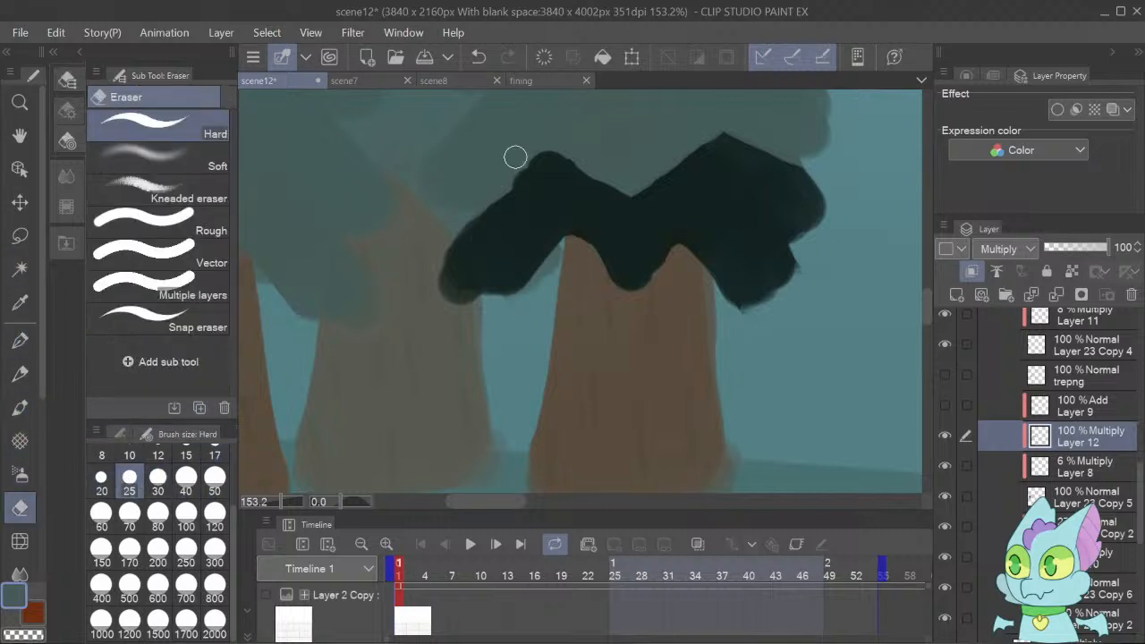
pyautogui.moveTo(459, 190)
pyautogui.mouseDown()
pyautogui.moveTo(493, 189)
pyautogui.moveTo(569, 150)
pyautogui.mouseUp()
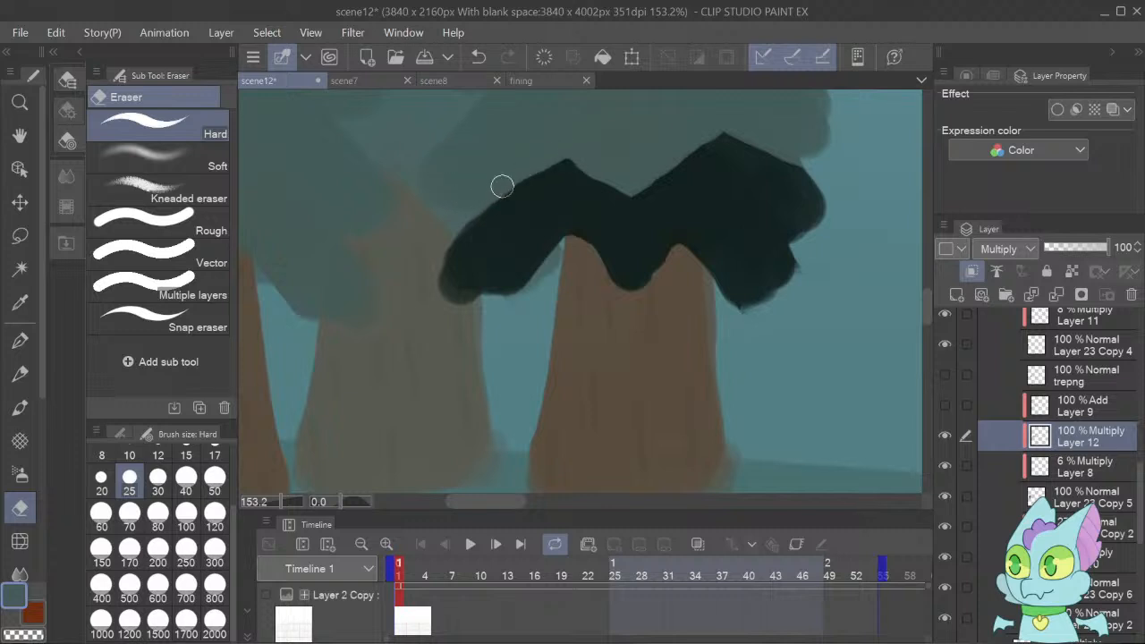
pyautogui.moveTo(503, 186)
pyautogui.mouseDown()
pyautogui.moveTo(534, 154)
pyautogui.moveTo(575, 156)
pyautogui.moveTo(590, 163)
pyautogui.moveTo(545, 159)
pyautogui.moveTo(583, 159)
pyautogui.moveTo(635, 183)
pyautogui.moveTo(571, 170)
pyautogui.moveTo(615, 162)
pyautogui.moveTo(632, 187)
pyautogui.moveTo(706, 141)
pyautogui.moveTo(774, 149)
pyautogui.mouseUp()
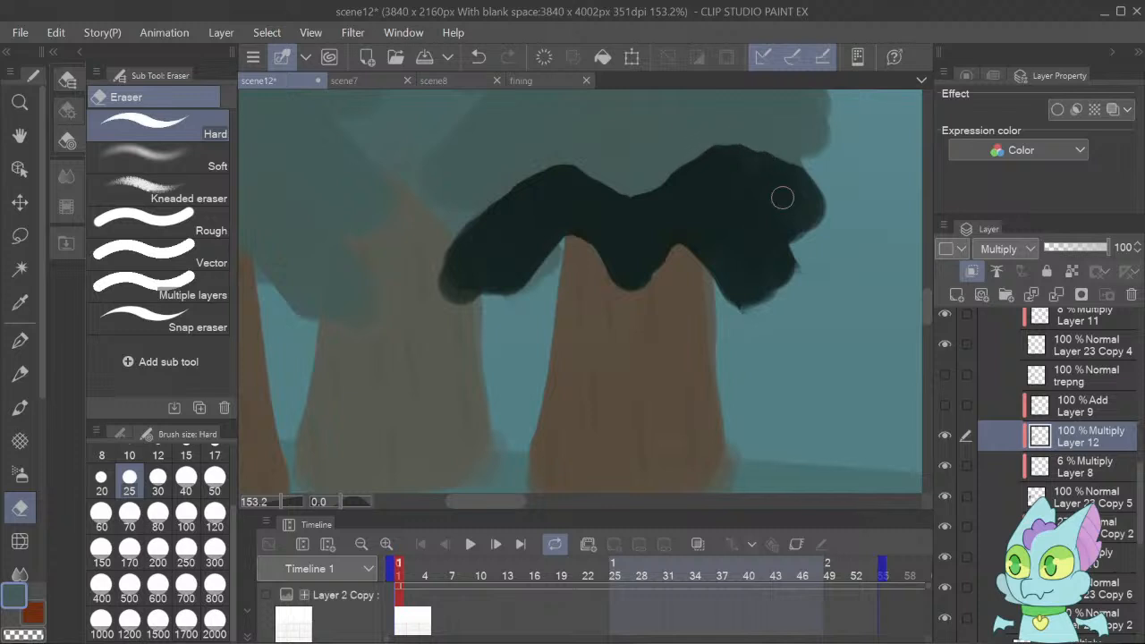
# Lower the opacity of the Multiply shading on Layer 12 to 30%.
pyautogui.moveTo(1089, 249); pyautogui.dragTo(1075, 249)
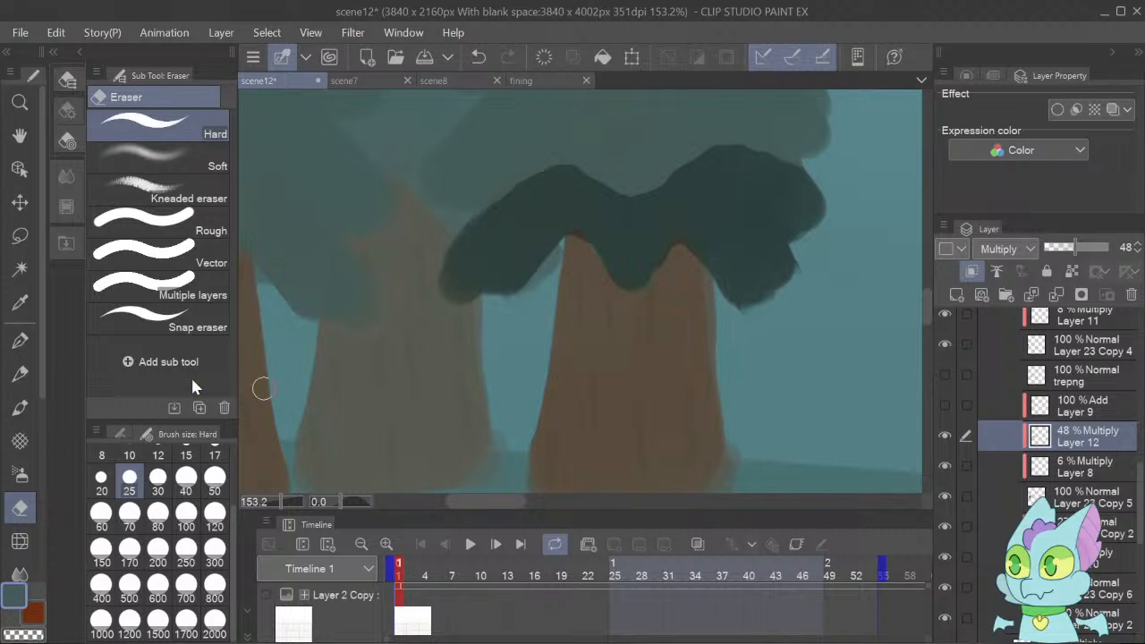
pyautogui.click(19, 407)
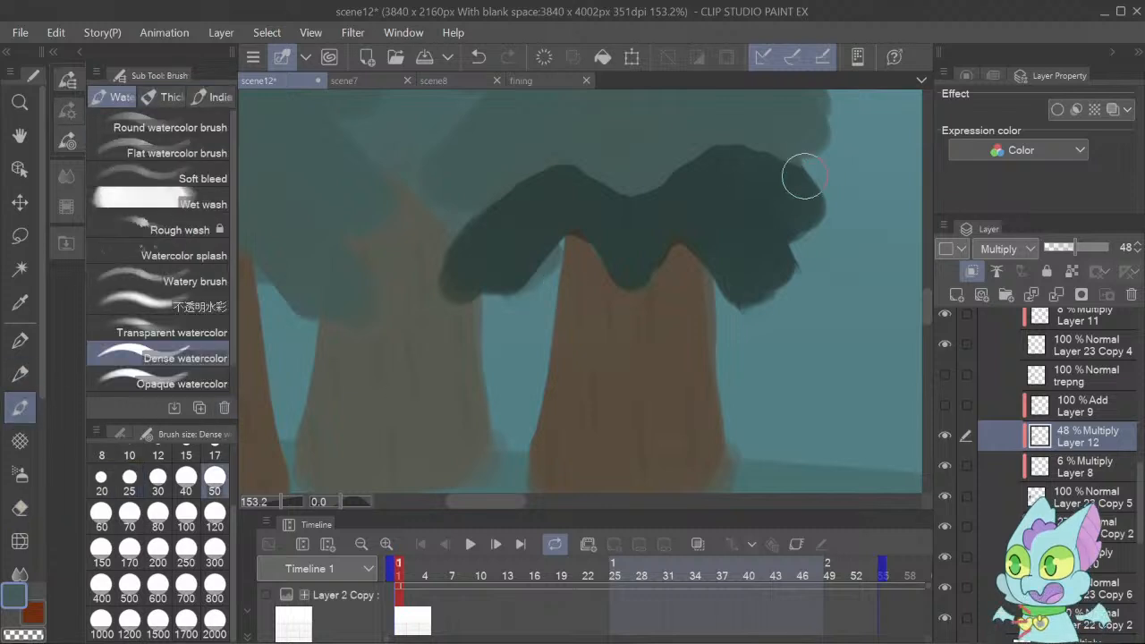
pyautogui.click(1061, 248)
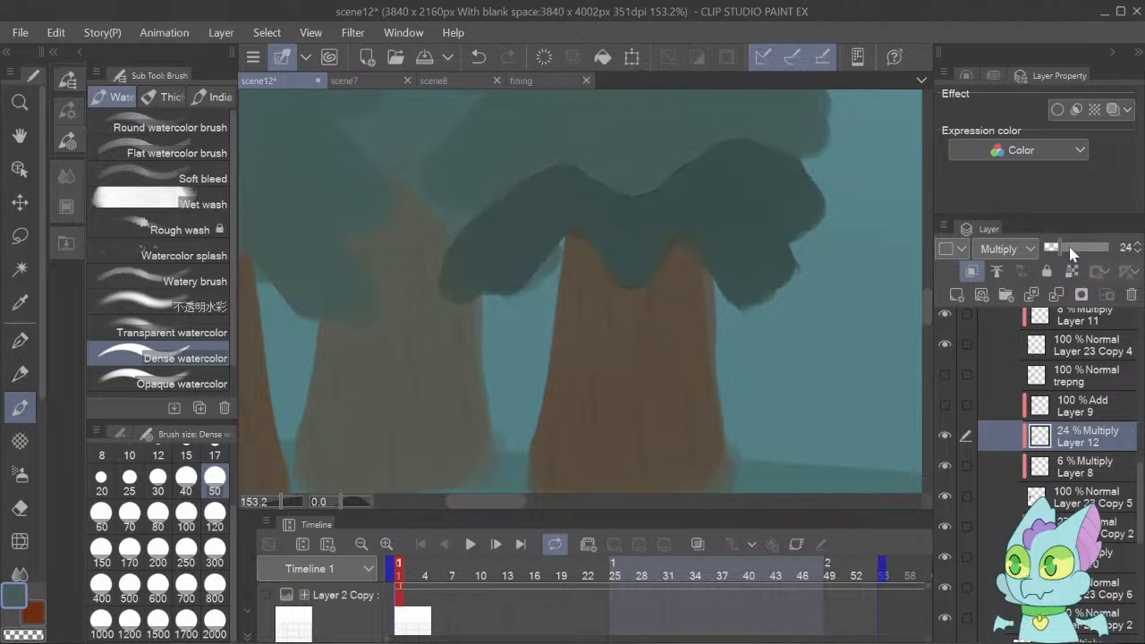
pyautogui.click(1139, 247)
# Add a new clipped layer directly above Layer 12 and set its blending mode to Overlay.
pyautogui.moveTo(284, 498); pyautogui.dragTo(278, 503)
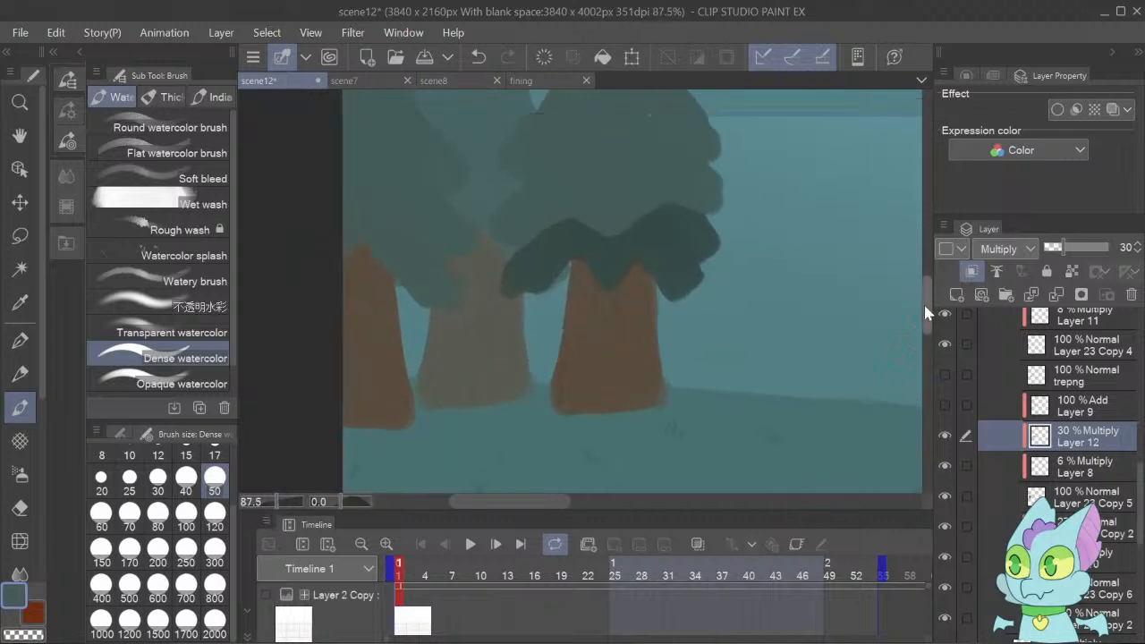
pyautogui.moveTo(927, 306)
pyautogui.mouseDown()
pyautogui.moveTo(928, 282)
pyautogui.moveTo(926, 306)
pyautogui.mouseUp()
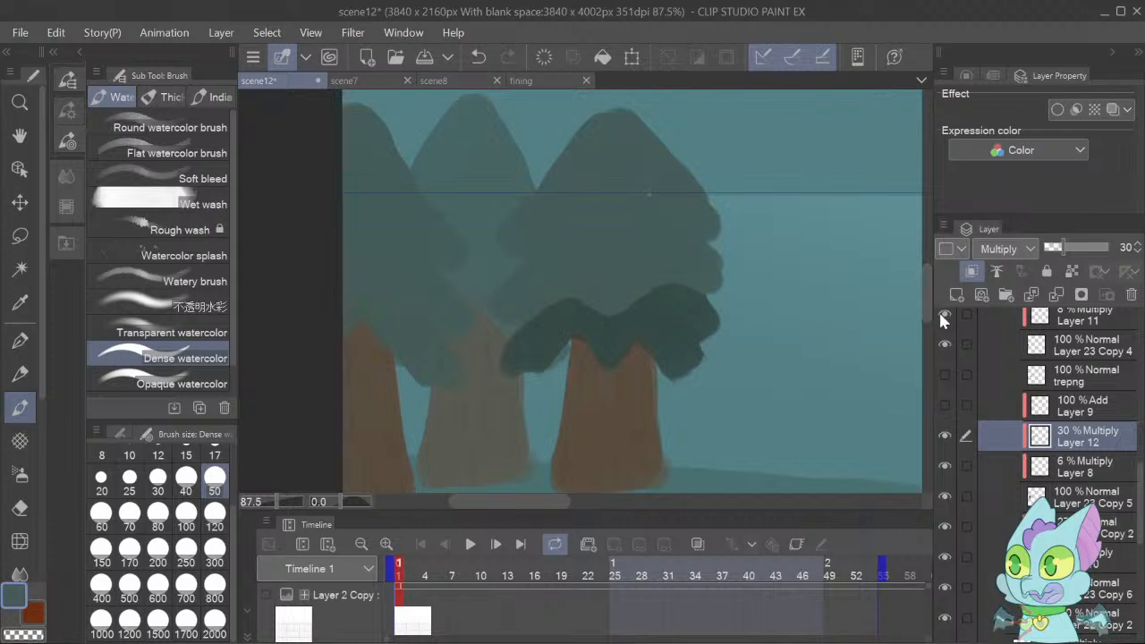
pyautogui.click(957, 294)
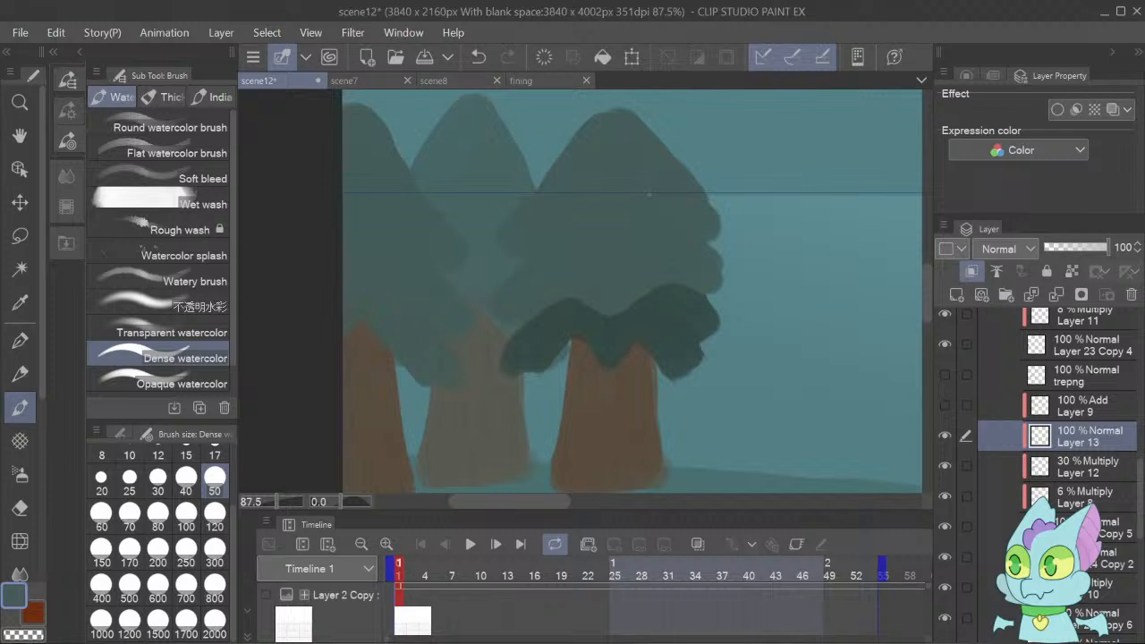
pyautogui.click(1007, 249)
pyautogui.click(1006, 438)
# Paint a jagged-edged patch across the rightmost green tree's treetop with the size 50 Dense watercolor brush and trim it with the Hard eraser.
pyautogui.moveTo(605, 115)
pyautogui.mouseDown()
pyautogui.moveTo(550, 181)
pyautogui.moveTo(590, 164)
pyautogui.moveTo(624, 189)
pyautogui.moveTo(635, 154)
pyautogui.moveTo(675, 180)
pyautogui.moveTo(627, 109)
pyautogui.moveTo(582, 153)
pyautogui.moveTo(649, 120)
pyautogui.moveTo(612, 141)
pyautogui.moveTo(611, 120)
pyautogui.moveTo(588, 134)
pyautogui.moveTo(639, 127)
pyautogui.moveTo(667, 146)
pyautogui.moveTo(630, 117)
pyautogui.moveTo(679, 176)
pyautogui.moveTo(612, 112)
pyautogui.moveTo(554, 169)
pyautogui.mouseUp()
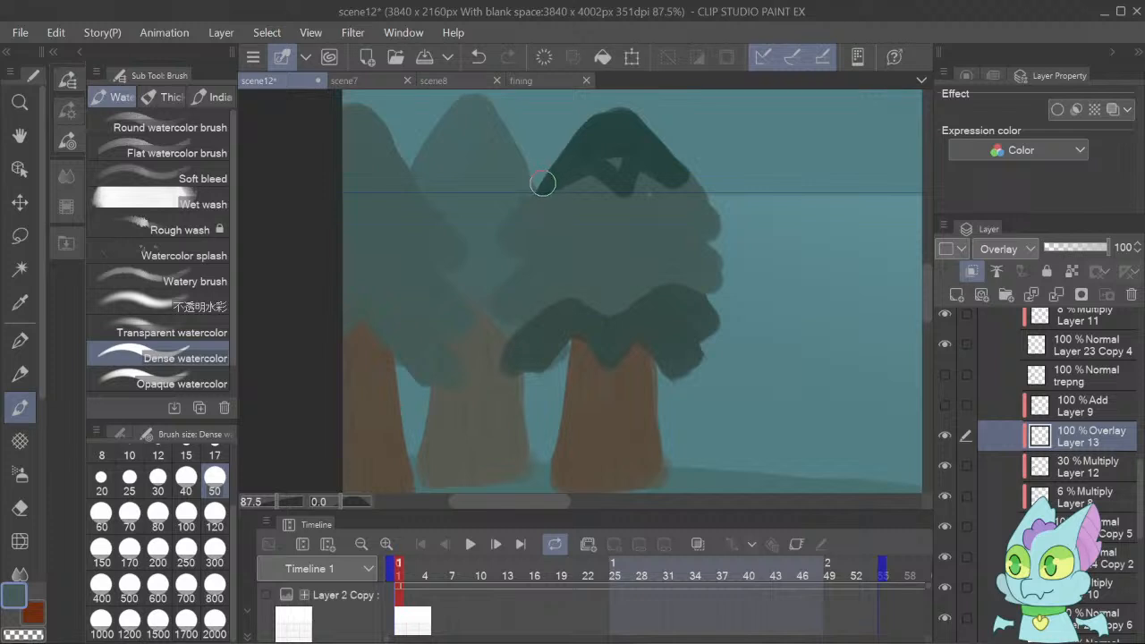
pyautogui.moveTo(543, 183)
pyautogui.mouseDown()
pyautogui.moveTo(603, 151)
pyautogui.moveTo(621, 181)
pyautogui.moveTo(595, 165)
pyautogui.moveTo(612, 179)
pyautogui.moveTo(629, 171)
pyautogui.moveTo(638, 122)
pyautogui.moveTo(684, 175)
pyautogui.moveTo(668, 159)
pyautogui.mouseUp()
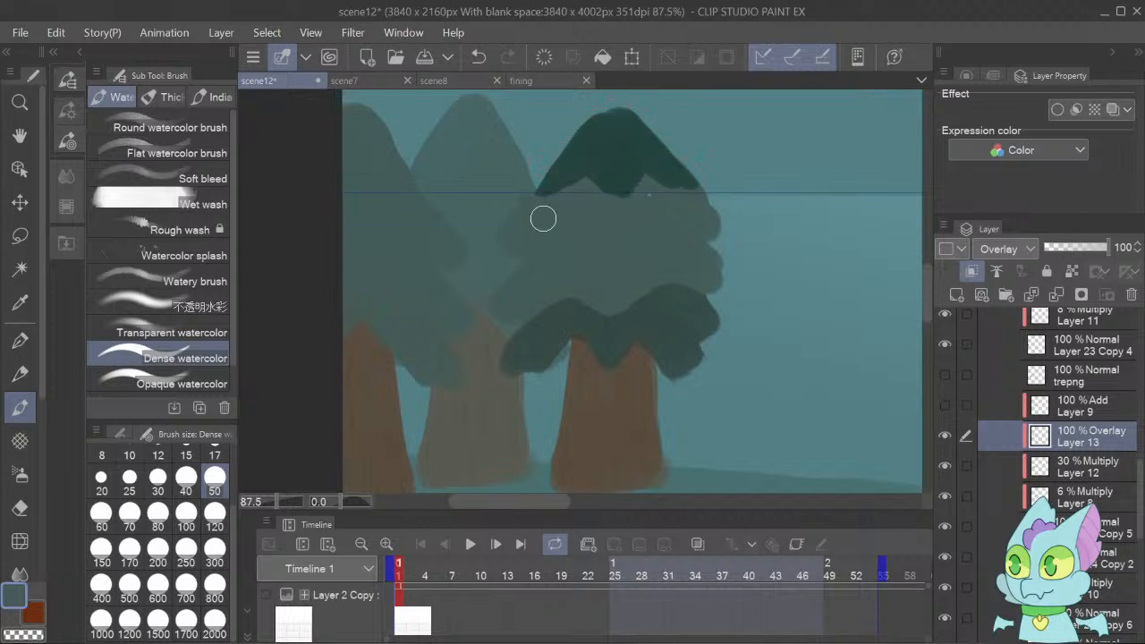
pyautogui.click(20, 507)
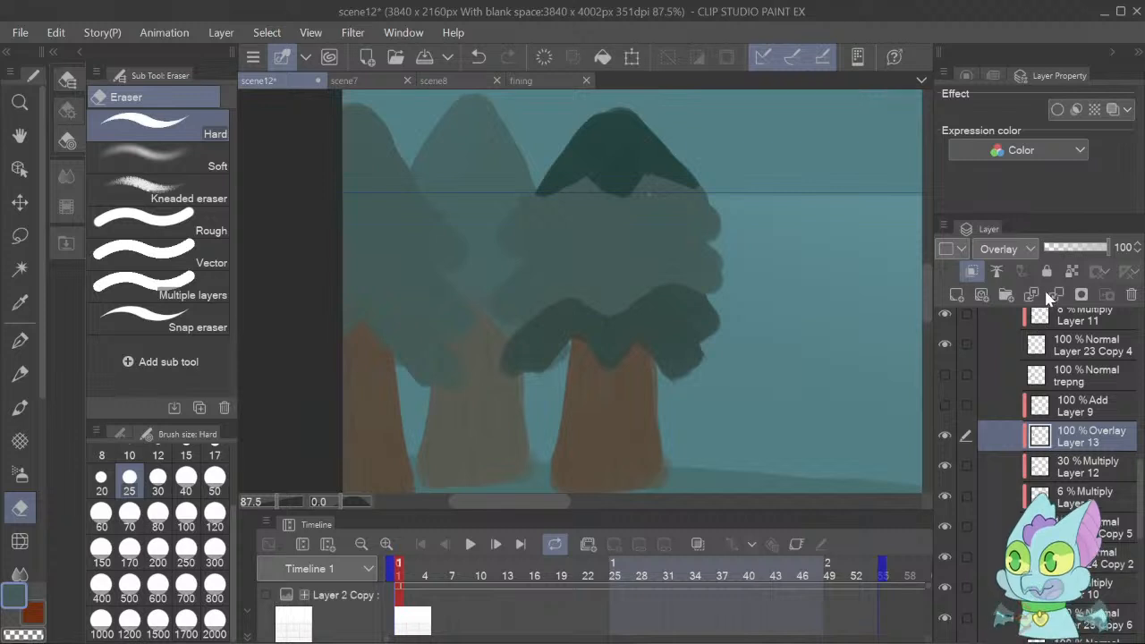
# Change the treetop patch layer's blending mode to Screen and its opacity to 50%.
pyautogui.click(994, 404)
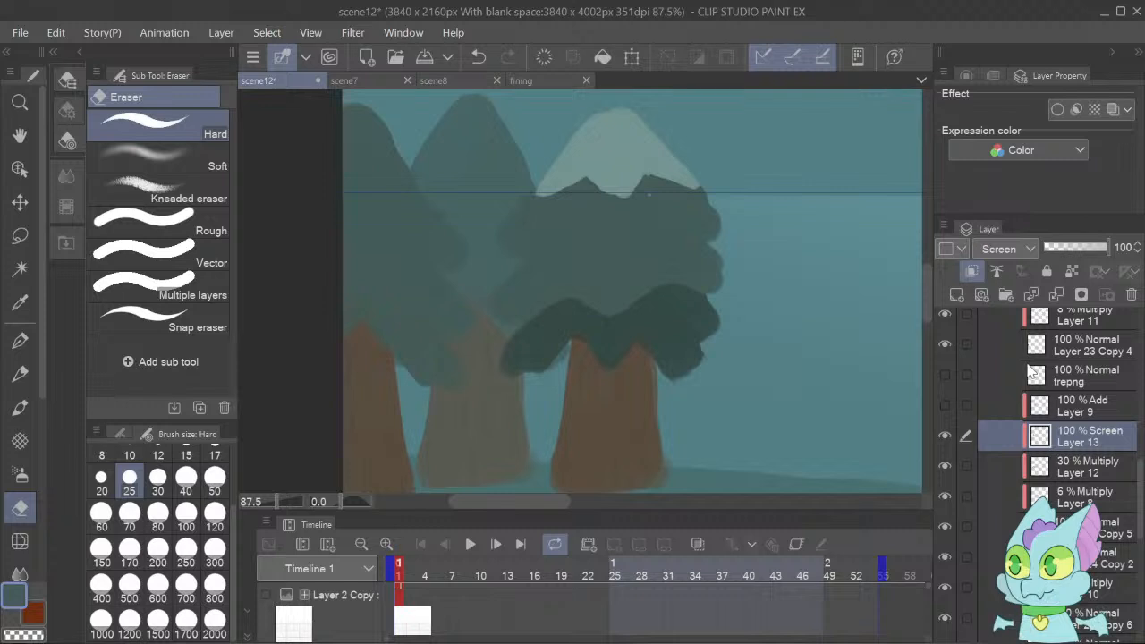
pyautogui.click(1079, 252)
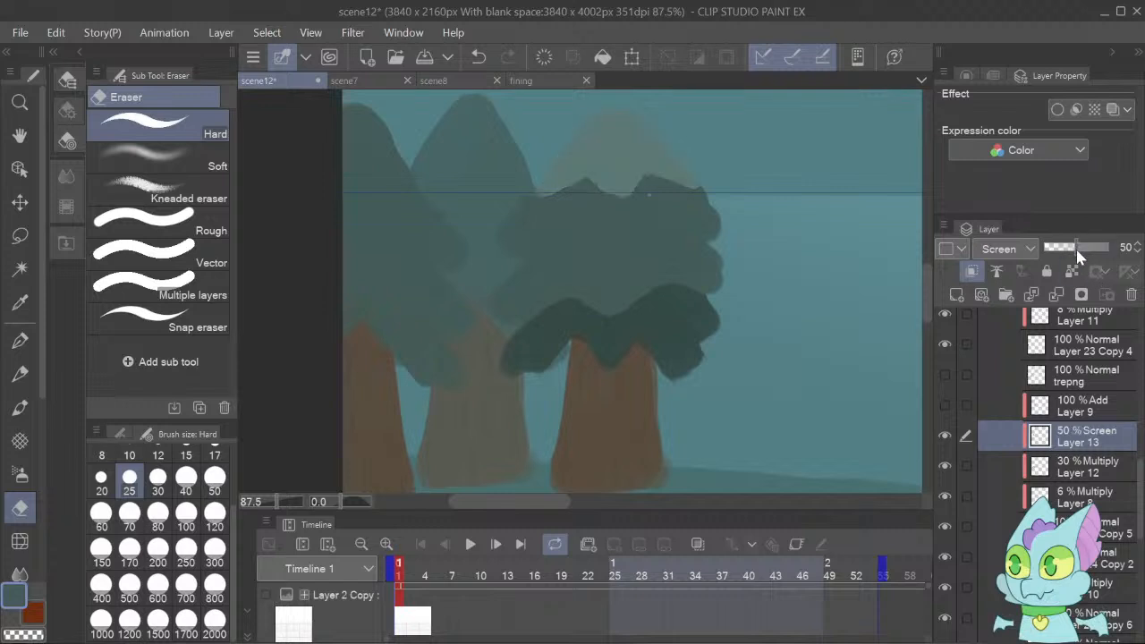
# Lower the opacity of the treetop patch on Layer 13 to 25%.
pyautogui.click(1066, 254)
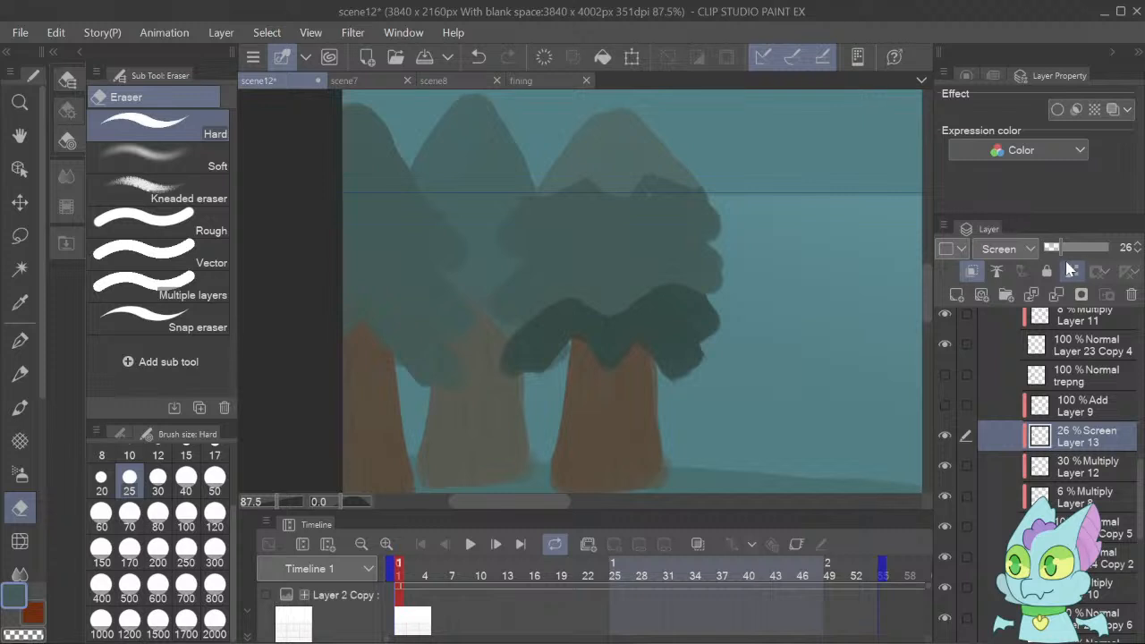
pyautogui.click(1139, 251)
pyautogui.click(1139, 251)
# Add a new clipped layer directly above Layer 12 and set it to Screen blending at 14% opacity.
pyautogui.click(1060, 465)
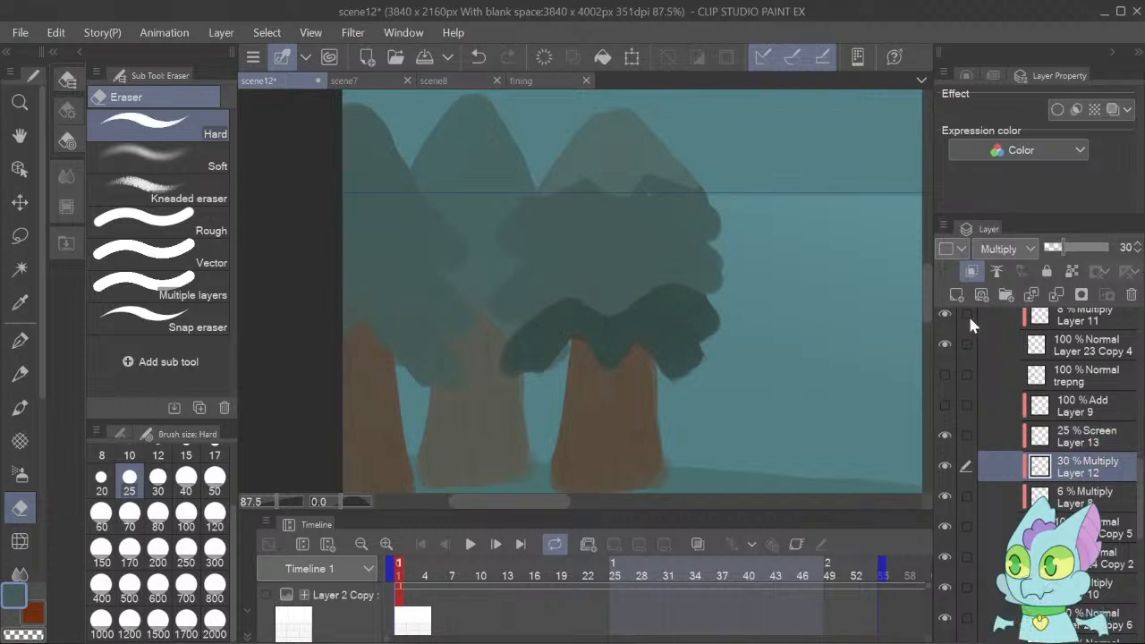
pyautogui.click(956, 296)
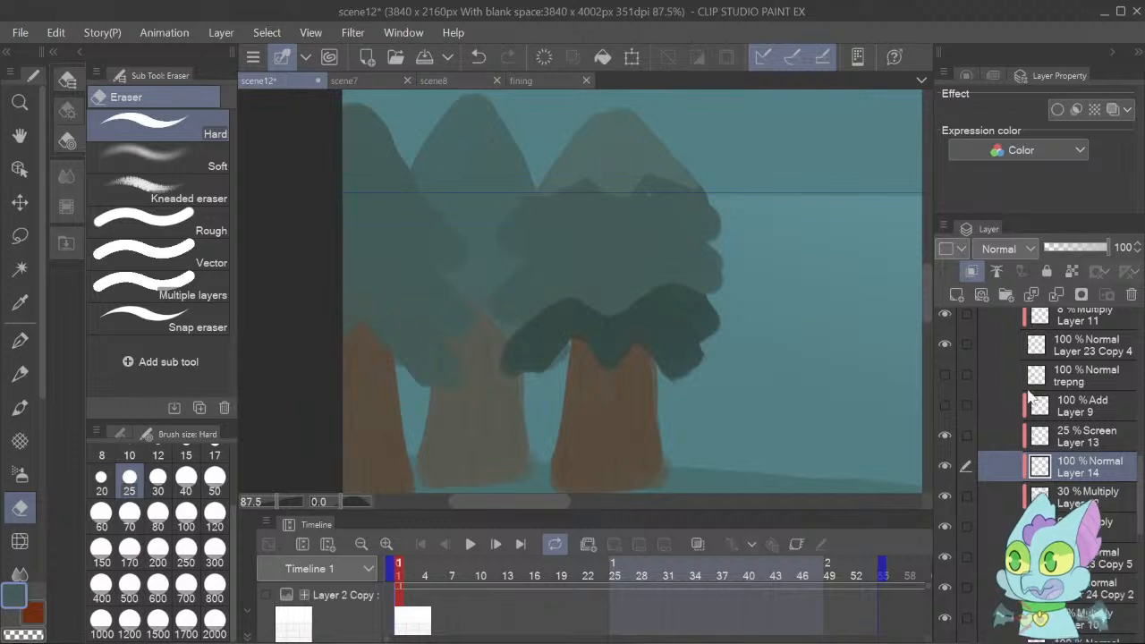
pyautogui.click(1015, 413)
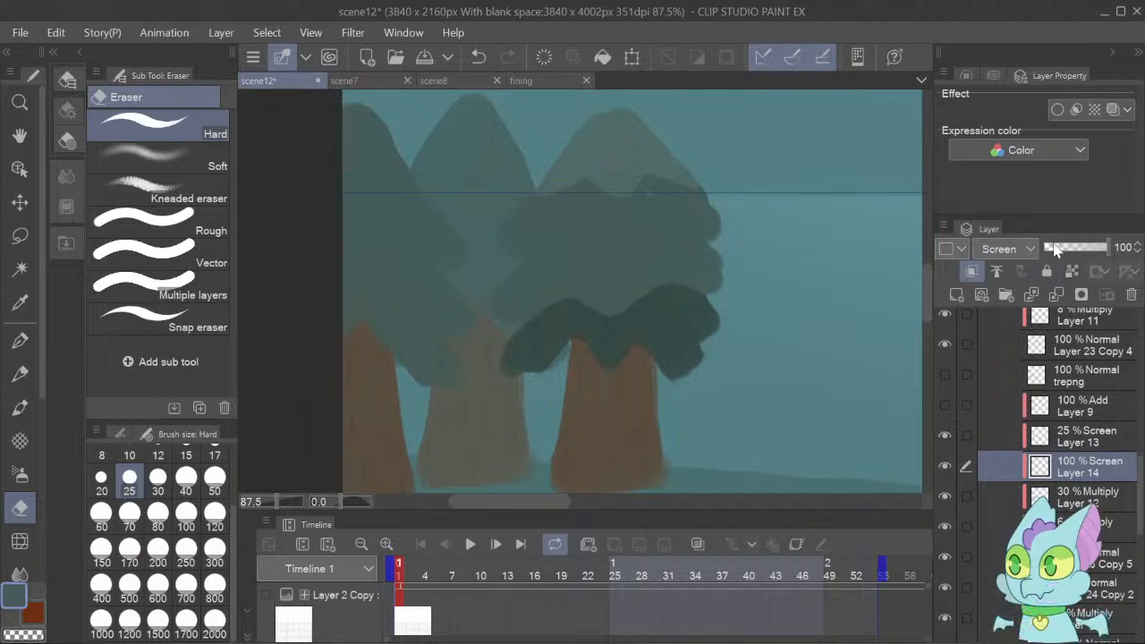
pyautogui.click(1053, 249)
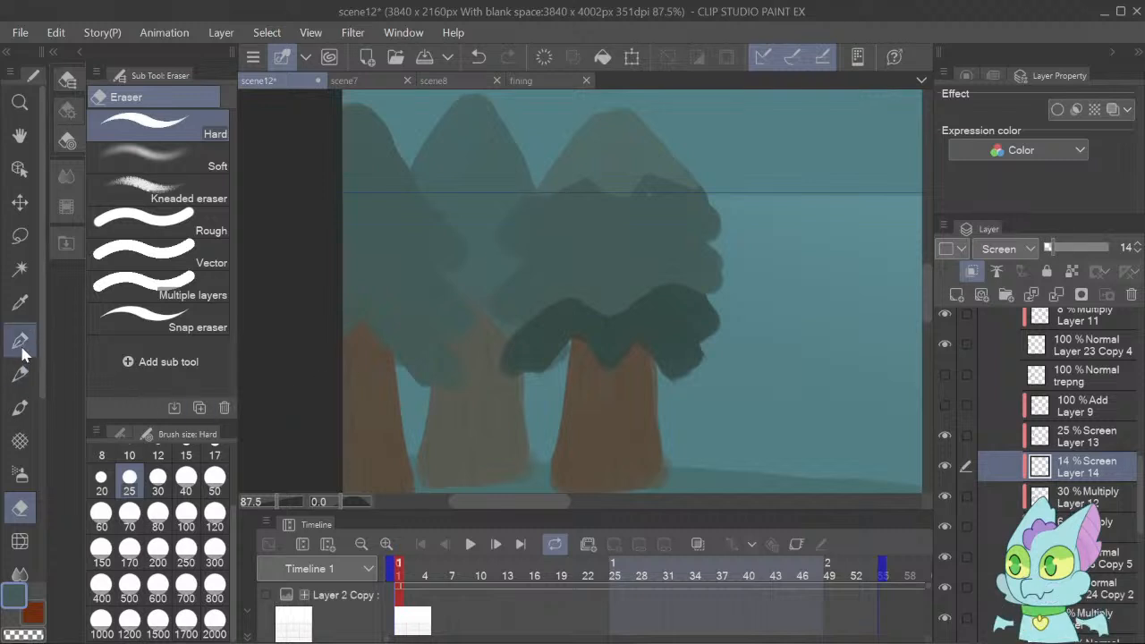
# Paint a scalloped lighter band across the rightmost tree's foliage below the treetop patch with the size 50 Dense watercolor brush.
pyautogui.click(20, 408)
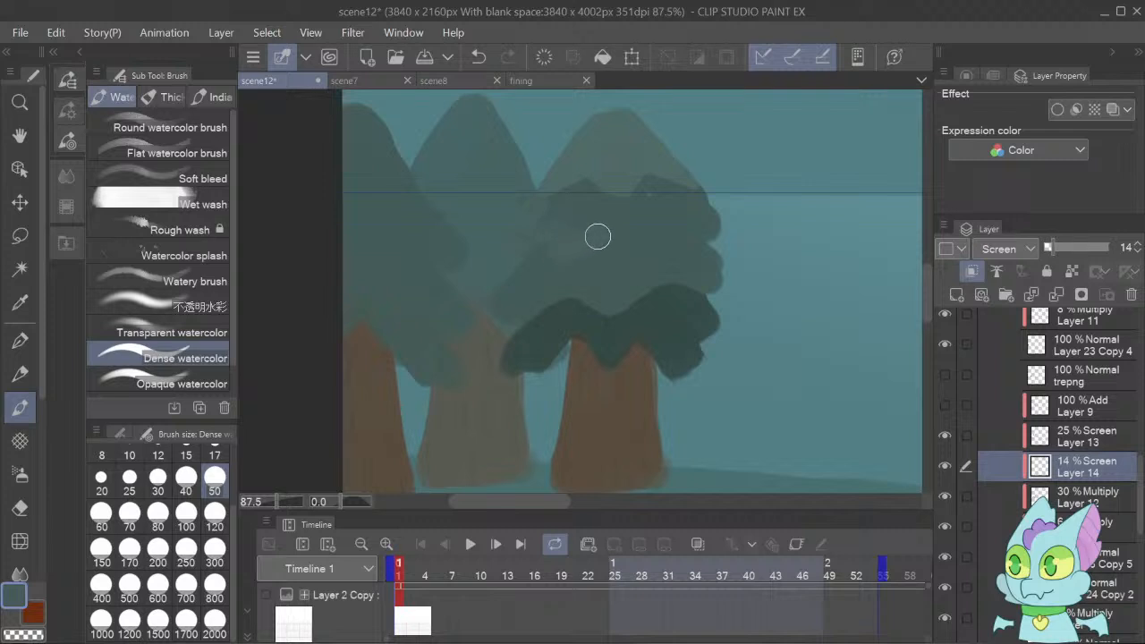
pyautogui.moveTo(597, 236)
pyautogui.mouseDown()
pyautogui.moveTo(628, 257)
pyautogui.moveTo(637, 231)
pyautogui.moveTo(677, 246)
pyautogui.mouseUp()
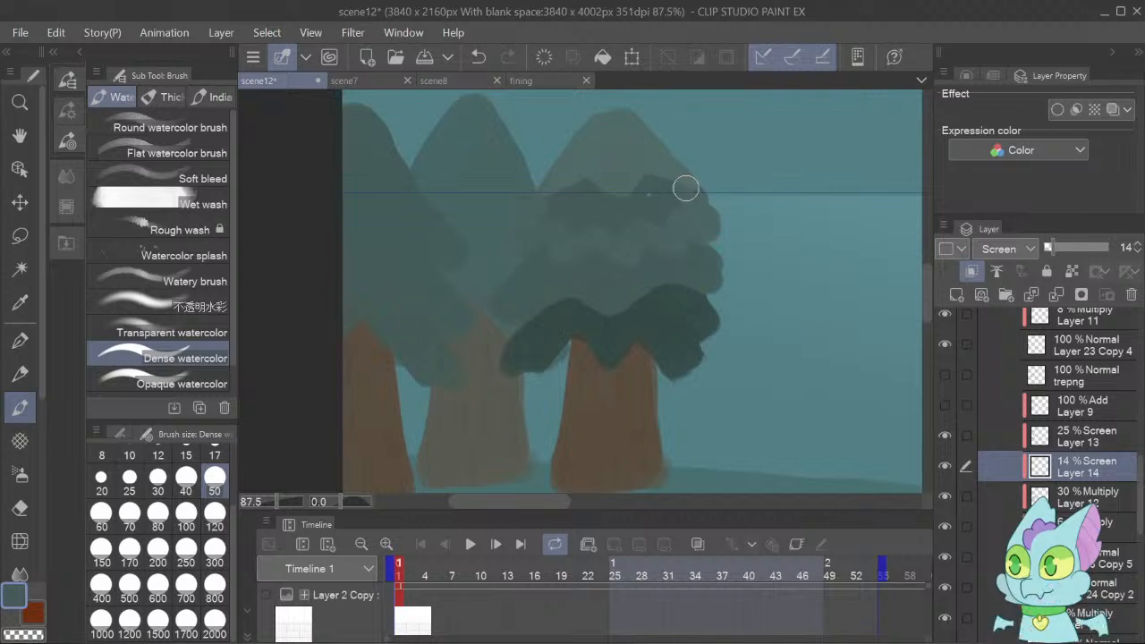
pyautogui.moveTo(677, 180)
pyautogui.mouseDown()
pyautogui.moveTo(614, 173)
pyautogui.moveTo(557, 186)
pyautogui.moveTo(629, 116)
pyautogui.moveTo(631, 152)
pyautogui.moveTo(638, 135)
pyautogui.moveTo(684, 168)
pyautogui.moveTo(587, 179)
pyautogui.moveTo(536, 213)
pyautogui.moveTo(628, 216)
pyautogui.moveTo(559, 214)
pyautogui.moveTo(601, 226)
pyautogui.moveTo(689, 200)
pyautogui.moveTo(602, 204)
pyautogui.moveTo(638, 178)
pyautogui.moveTo(665, 185)
pyautogui.moveTo(609, 211)
pyautogui.moveTo(550, 217)
pyautogui.moveTo(587, 147)
pyautogui.moveTo(614, 124)
pyautogui.moveTo(649, 131)
pyautogui.moveTo(690, 176)
pyautogui.mouseUp()
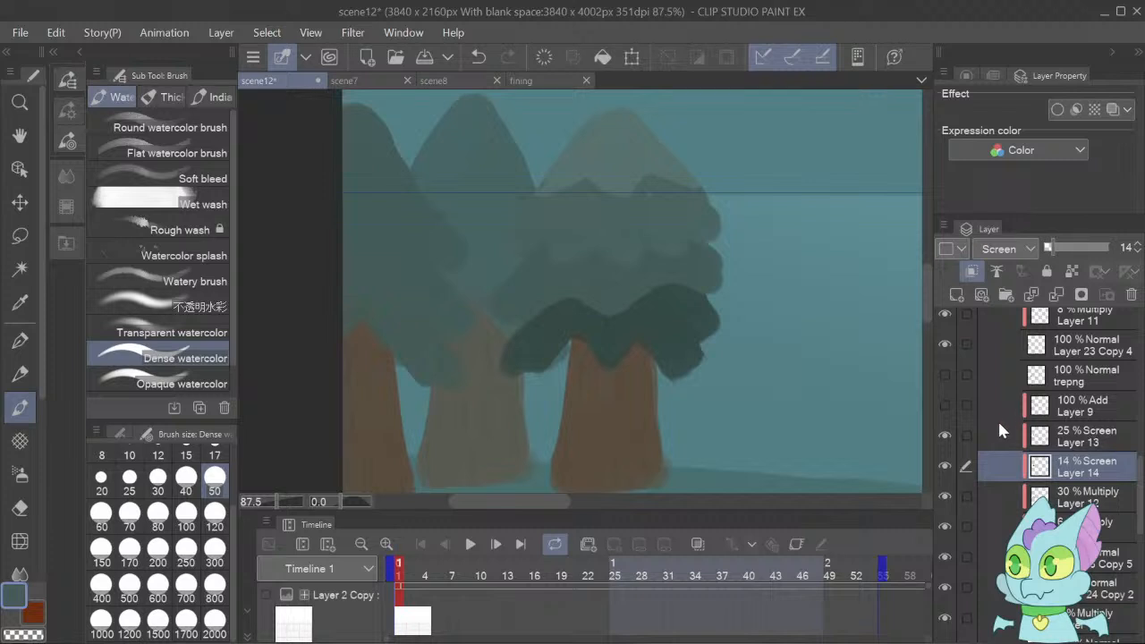
# Compare the treetop with and without Layer 13 and lower that Screen layer's opacity to 11%.
pyautogui.click(945, 435)
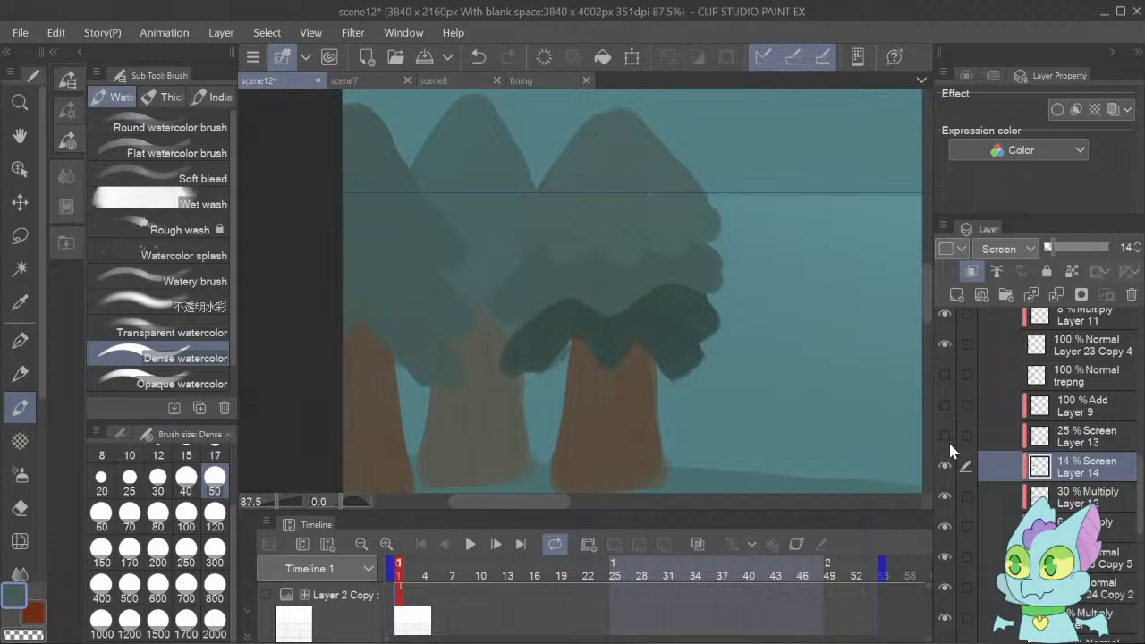
pyautogui.click(946, 436)
pyautogui.click(1057, 439)
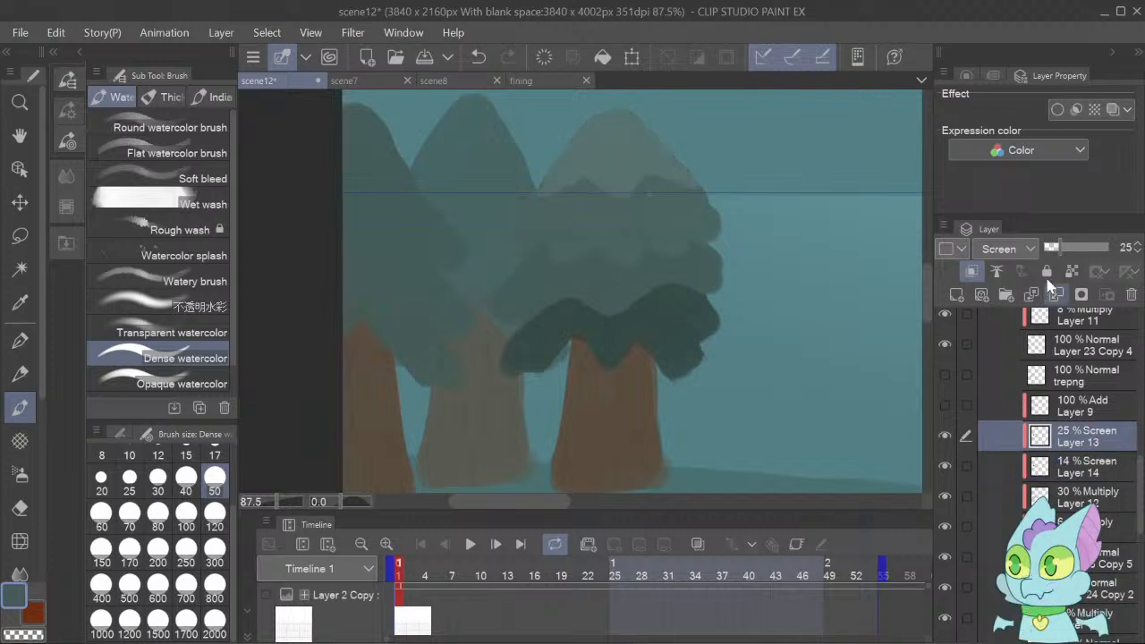
pyautogui.moveTo(1057, 249); pyautogui.dragTo(1050, 248)
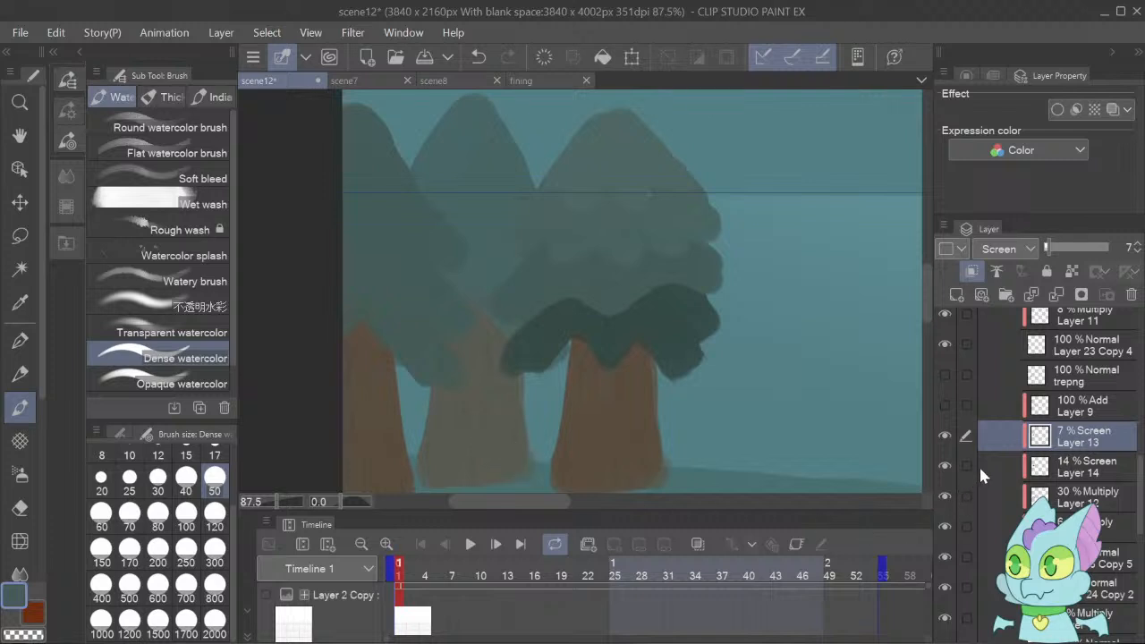
pyautogui.click(1140, 245)
pyautogui.click(1140, 245)
pyautogui.click(1140, 245)
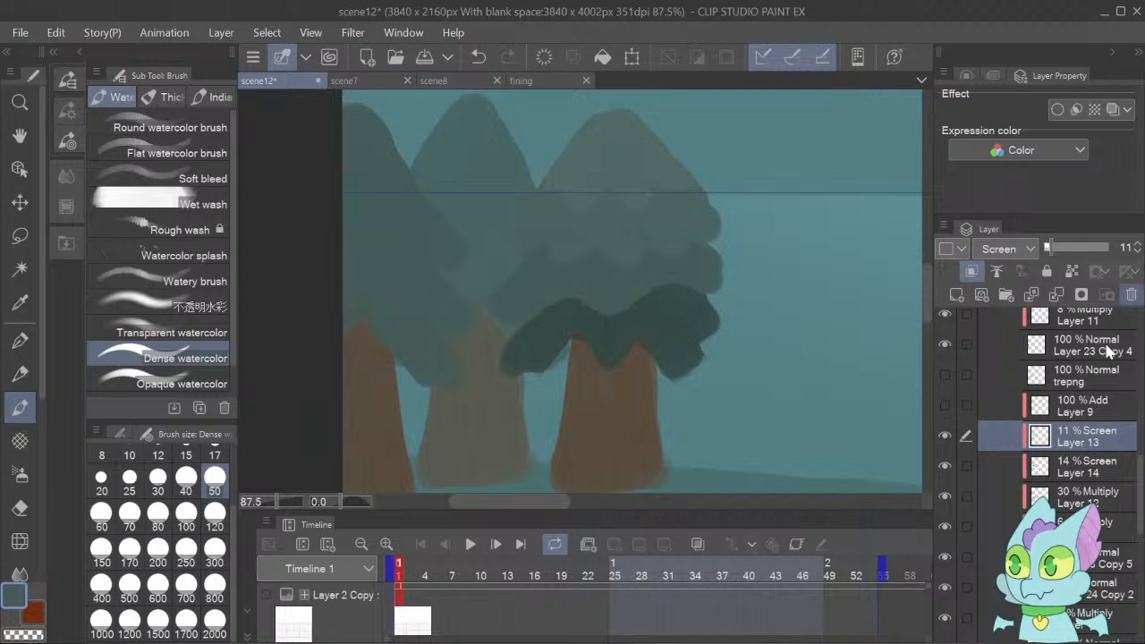
# Lower the opacity of the Multiply foliage shading on Layer 12 to 15%.
pyautogui.click(1071, 497)
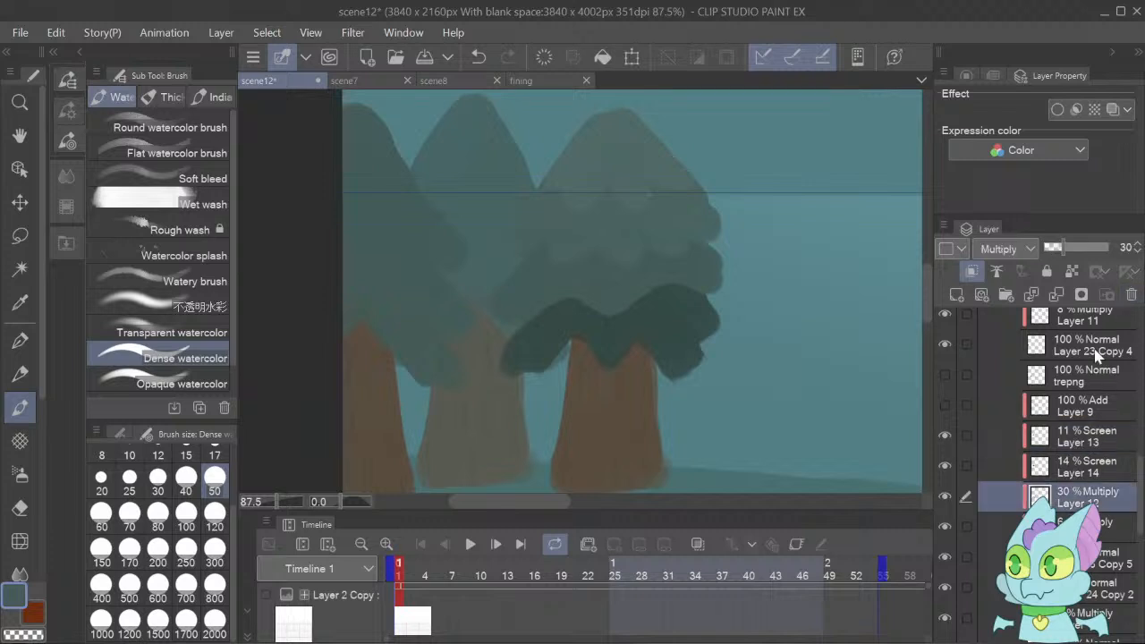
pyautogui.click(1138, 250)
pyautogui.click(1138, 250)
pyautogui.click(1138, 251)
pyautogui.click(1138, 250)
pyautogui.click(1138, 251)
pyautogui.click(1139, 250)
pyautogui.click(1138, 251)
pyautogui.click(1138, 251)
pyautogui.click(1138, 250)
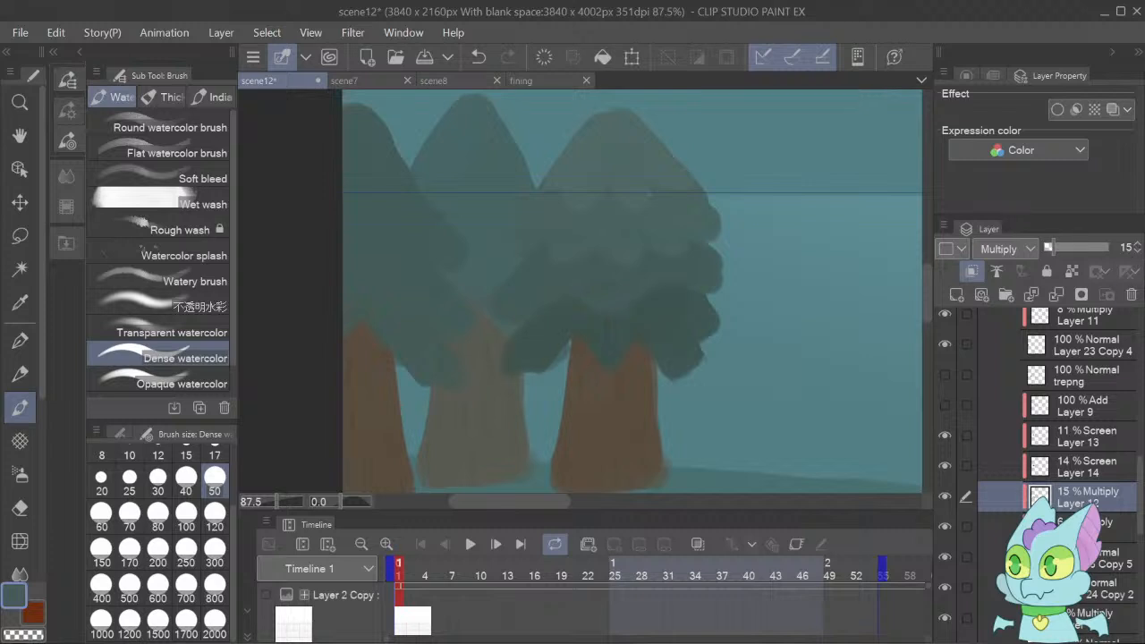
# Show the Add highlight on Layer 9 and check the other layers of the rightmost tree.
pyautogui.click(946, 404)
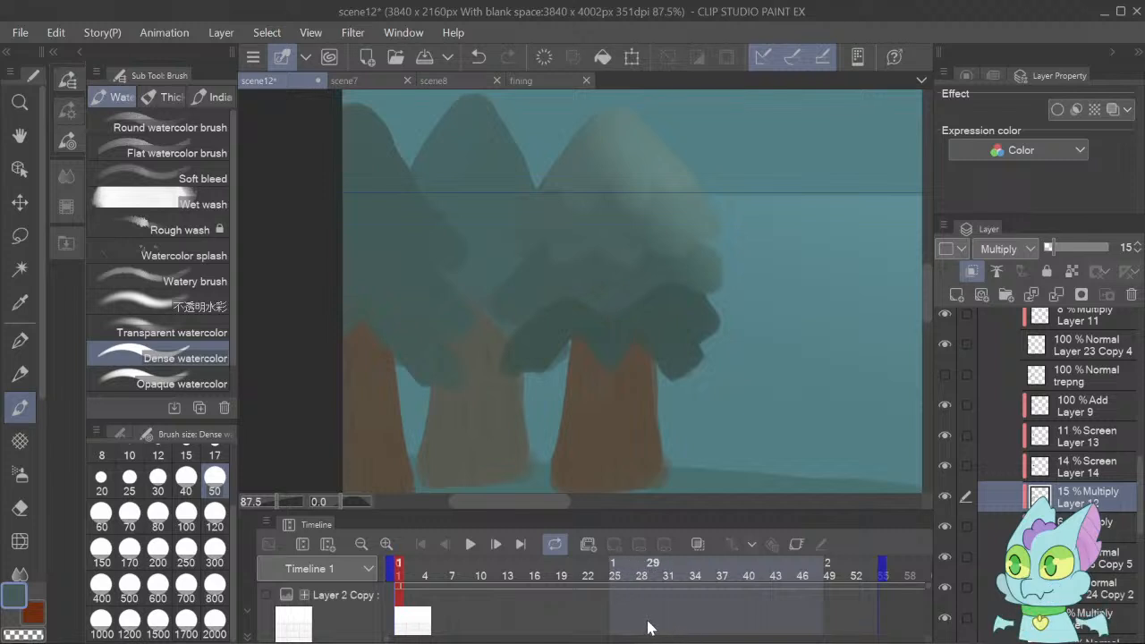
pyautogui.click(950, 560)
pyautogui.click(949, 559)
pyautogui.scroll(-4, 1108, 548)
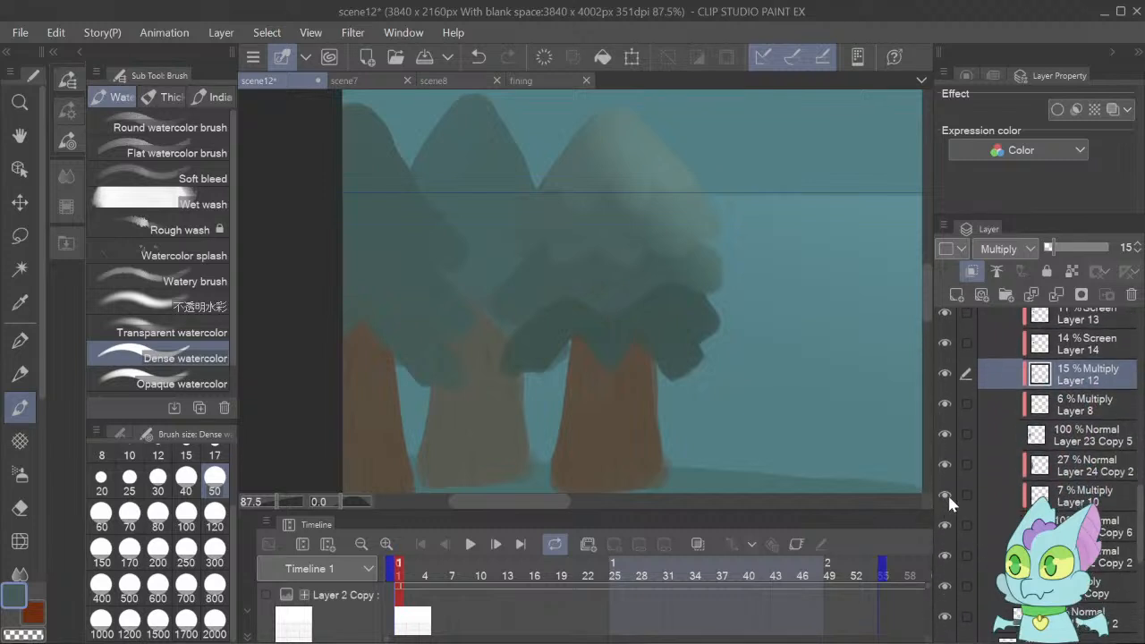
pyautogui.scroll(6, 1100, 551)
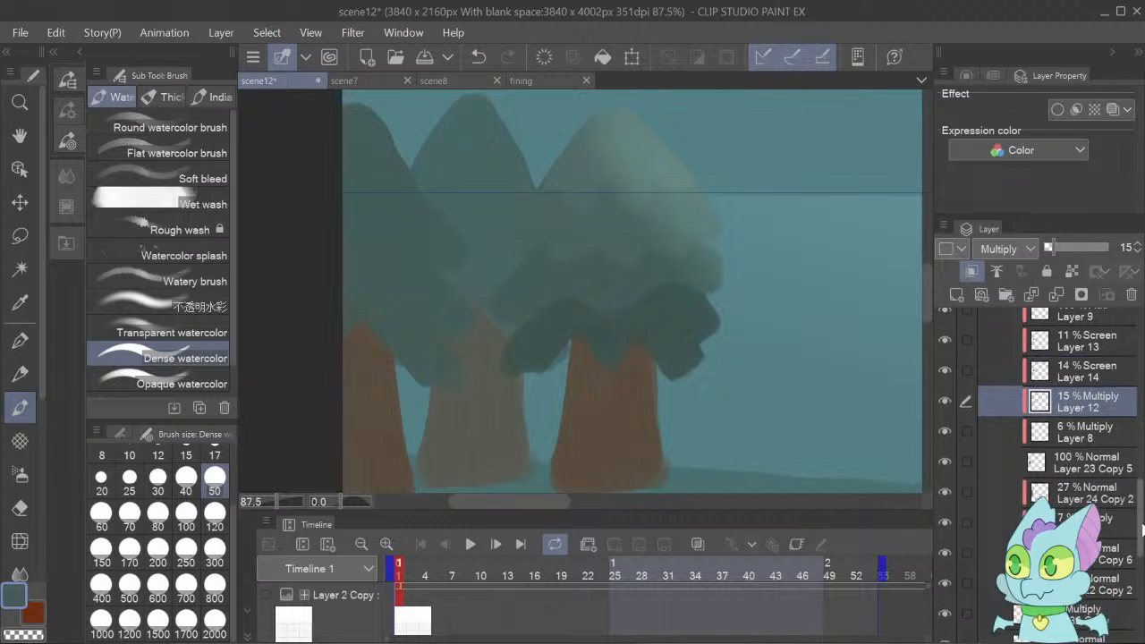
pyautogui.scroll(2, 1101, 550)
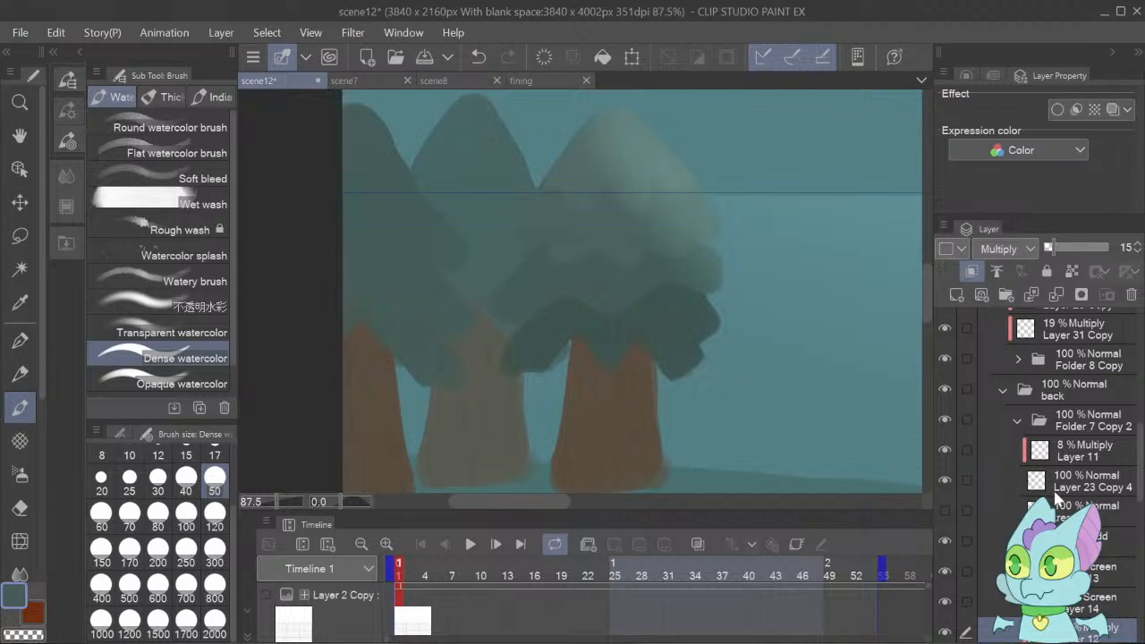
pyautogui.moveTo(1140, 485); pyautogui.dragTo(1140, 540)
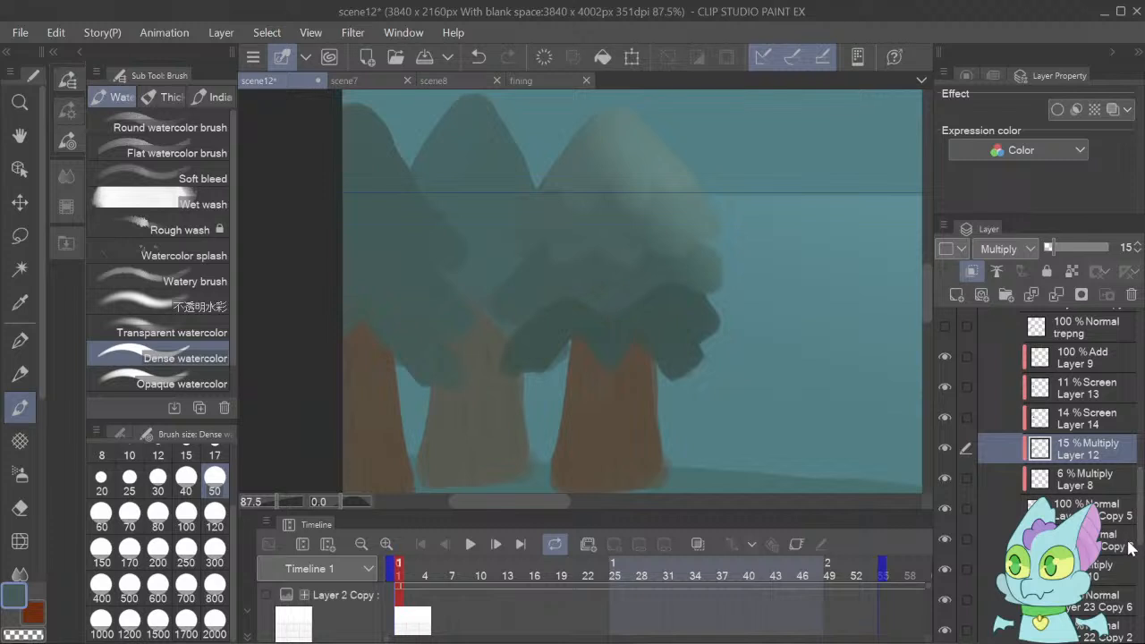
# Pick up the brown of the rightmost tree's trunk and add a new clipped layer directly above Layer 13.
pyautogui.click(1039, 391)
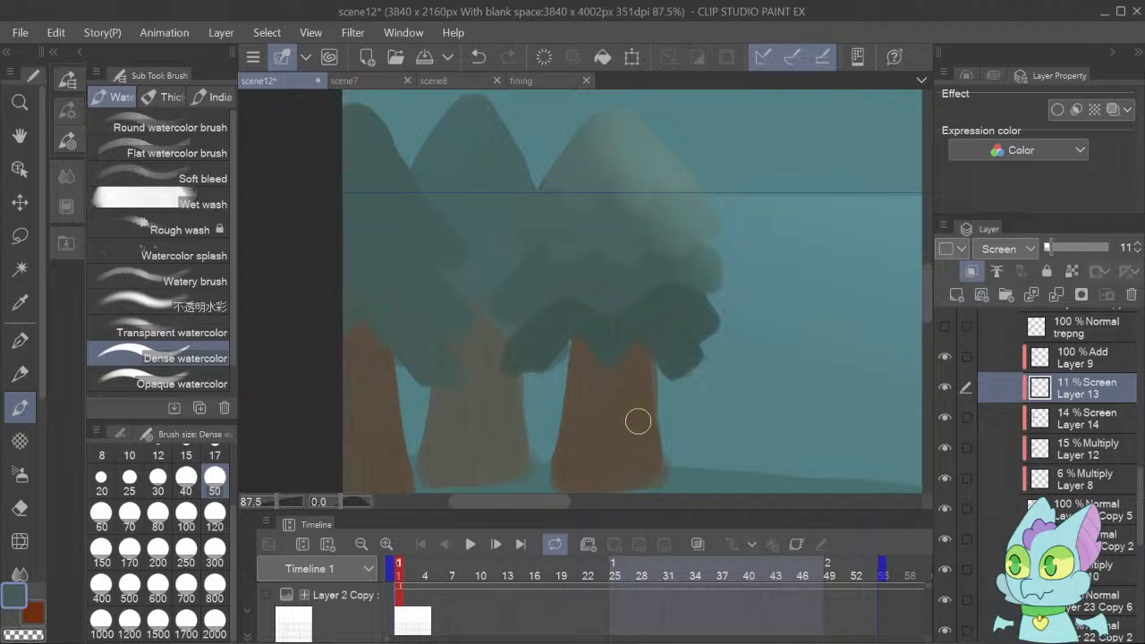
pyautogui.click(987, 506)
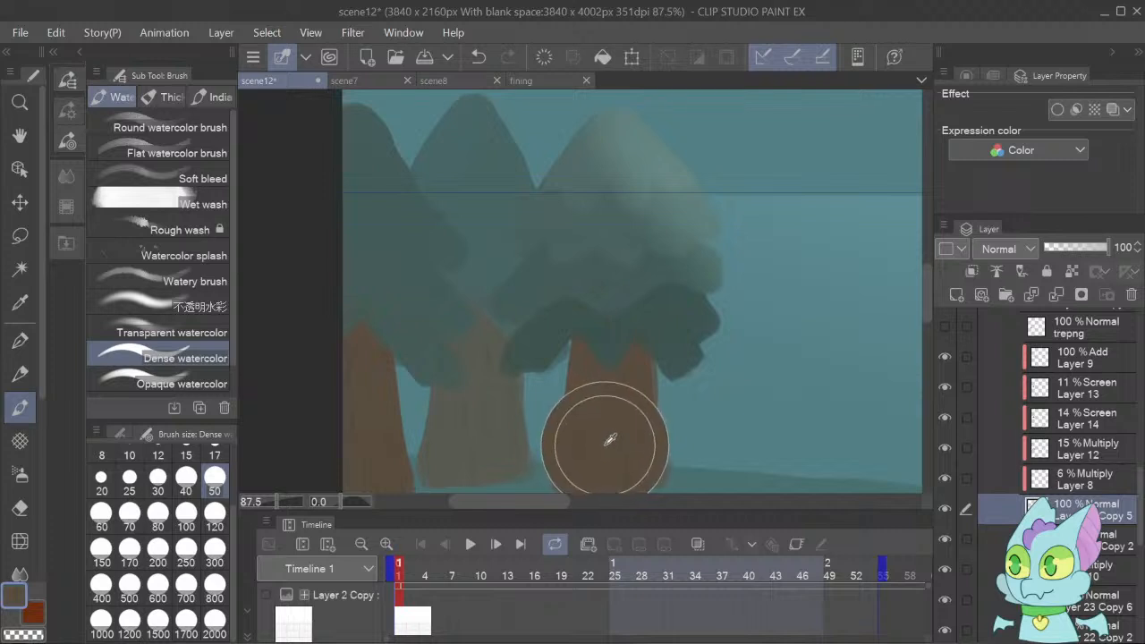
pyautogui.click(1057, 397)
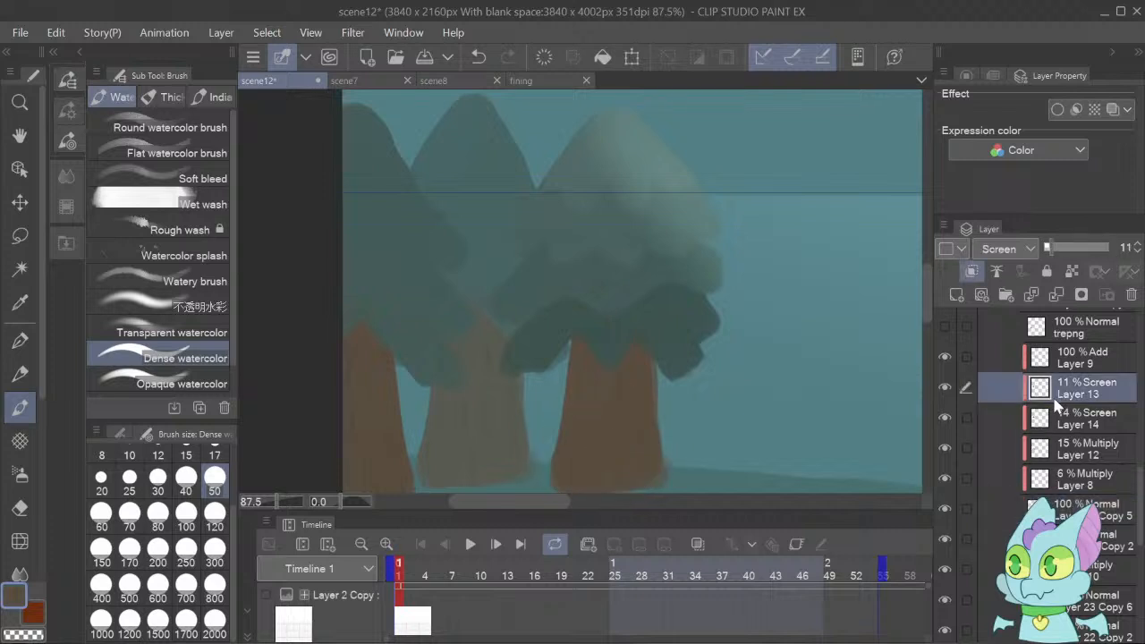
pyautogui.click(957, 296)
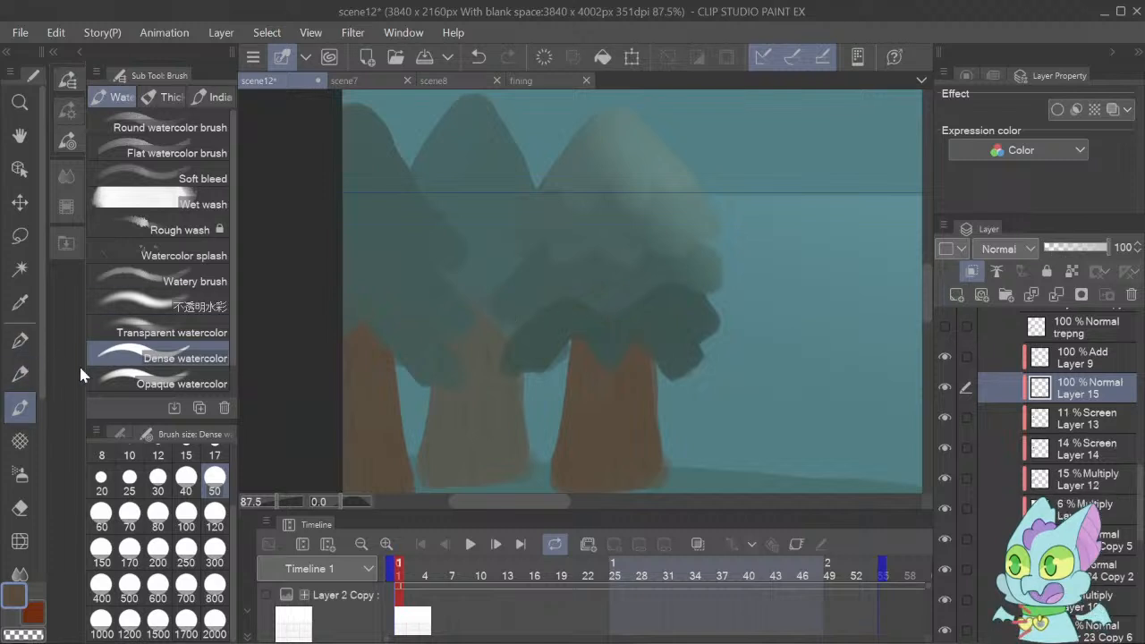
# Paint soft brown shading over the rightmost tree's lower foliage with the size 300 Transparent watercolor brush and set the layer to Multiply.
pyautogui.click(169, 336)
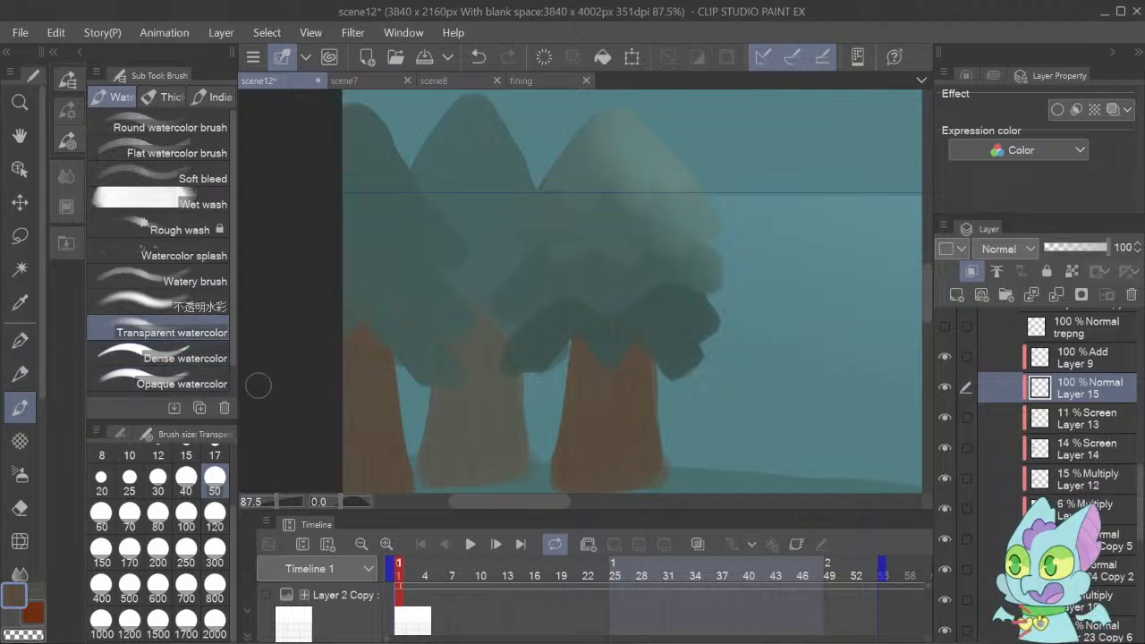
pyautogui.click(214, 549)
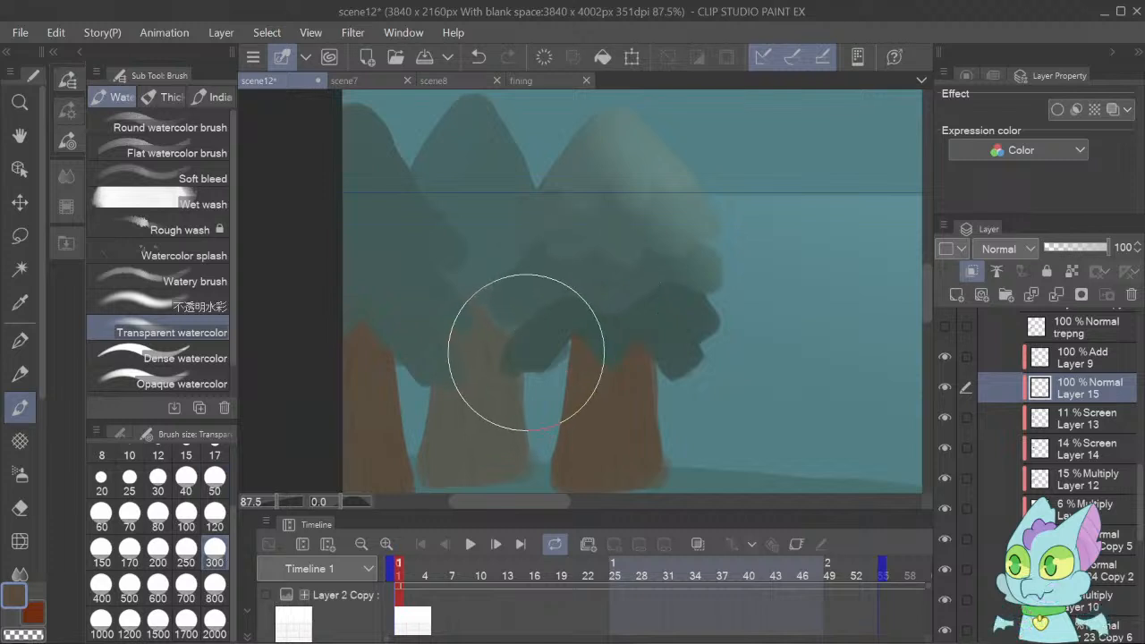
pyautogui.moveTo(566, 313)
pyautogui.mouseDown()
pyautogui.moveTo(567, 300)
pyautogui.moveTo(651, 309)
pyautogui.moveTo(626, 277)
pyautogui.moveTo(555, 289)
pyautogui.mouseUp()
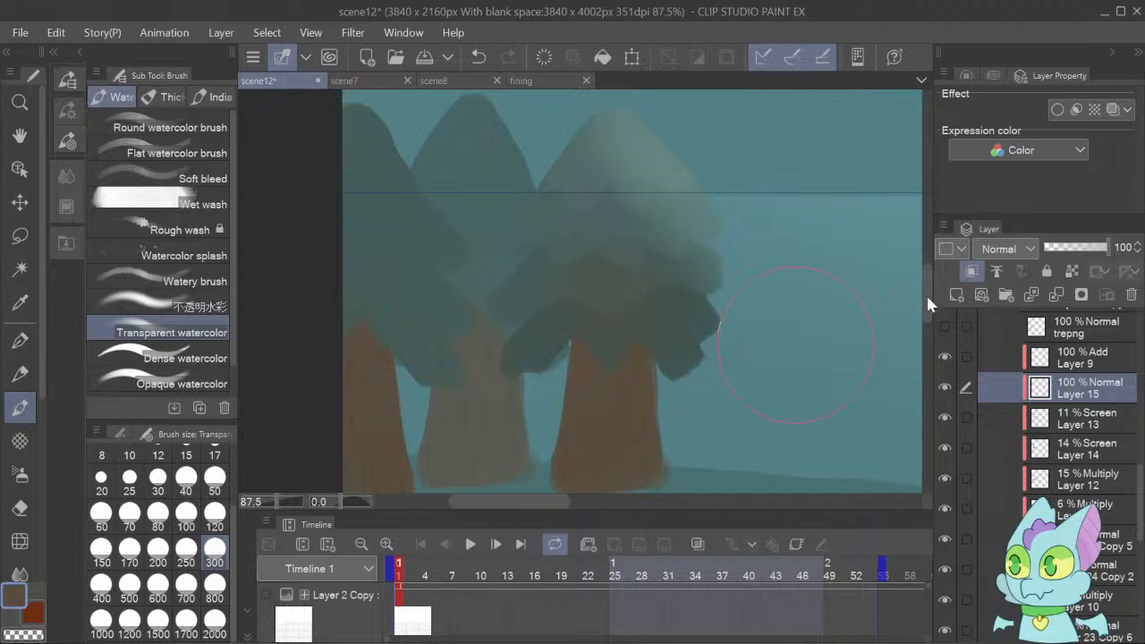
pyautogui.click(1007, 309)
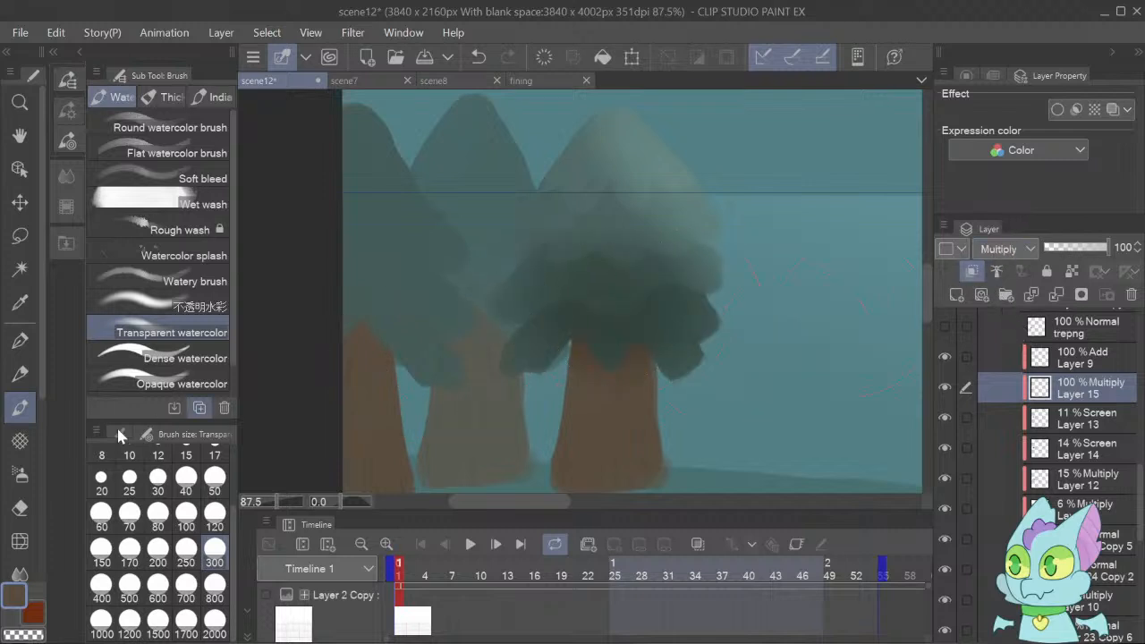
# Trim the Multiply shading off the rightmost tree's foliage with the Hard eraser at sizes 120 and 50.
pyautogui.click(19, 507)
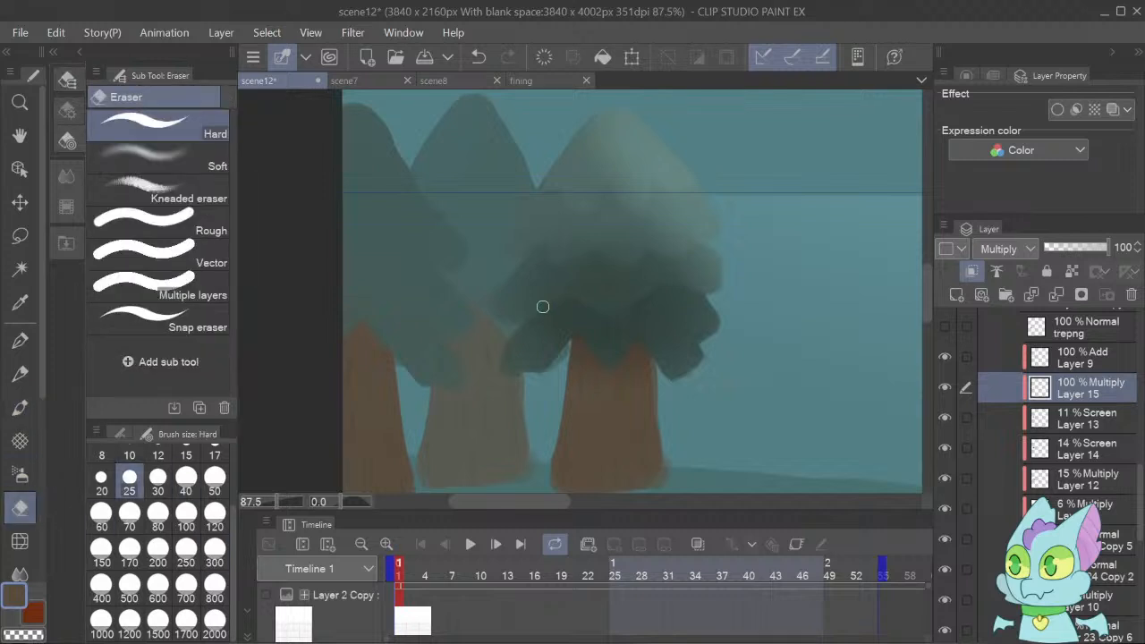
pyautogui.click(215, 512)
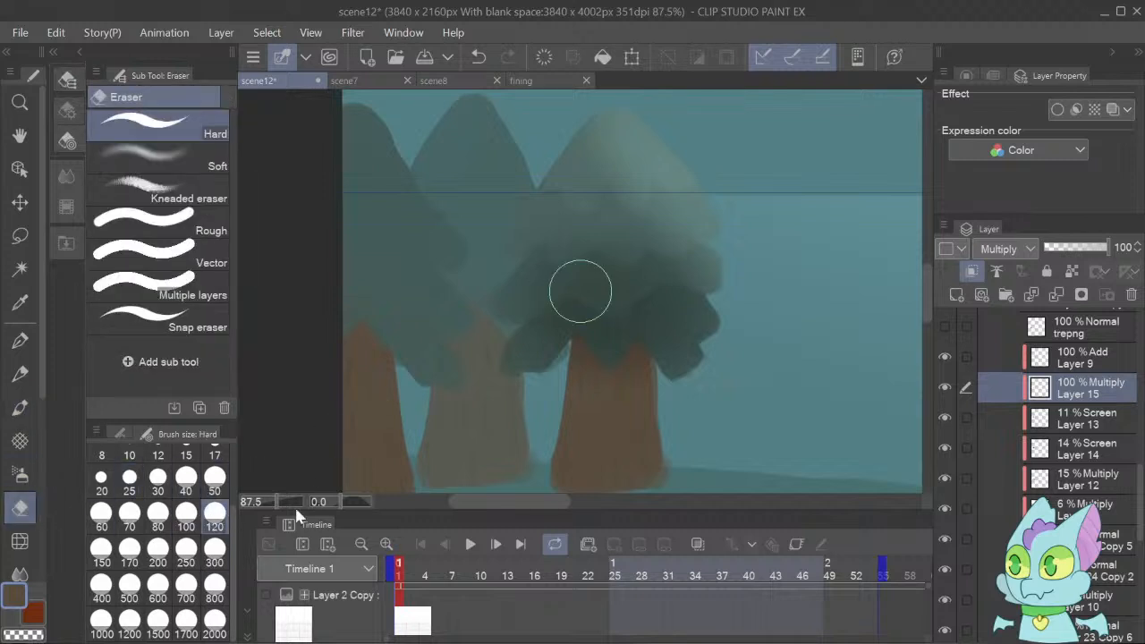
pyautogui.moveTo(550, 263)
pyautogui.mouseDown()
pyautogui.moveTo(693, 263)
pyautogui.moveTo(677, 251)
pyautogui.moveTo(555, 260)
pyautogui.moveTo(501, 294)
pyautogui.moveTo(550, 284)
pyautogui.moveTo(501, 347)
pyautogui.moveTo(573, 299)
pyautogui.moveTo(721, 392)
pyautogui.mouseUp()
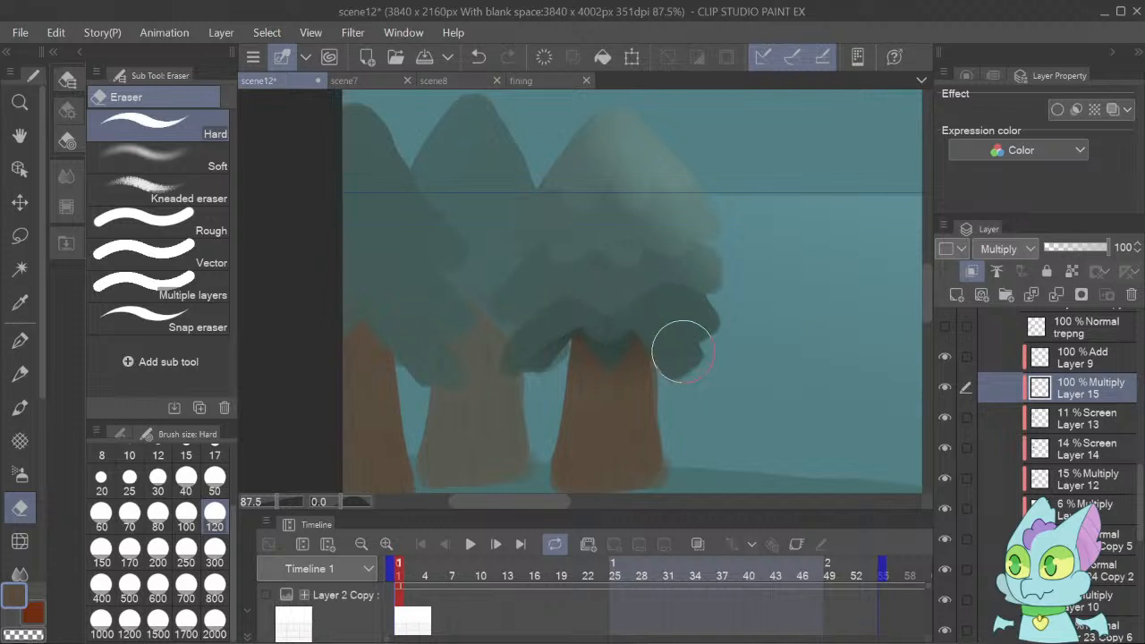
pyautogui.click(215, 483)
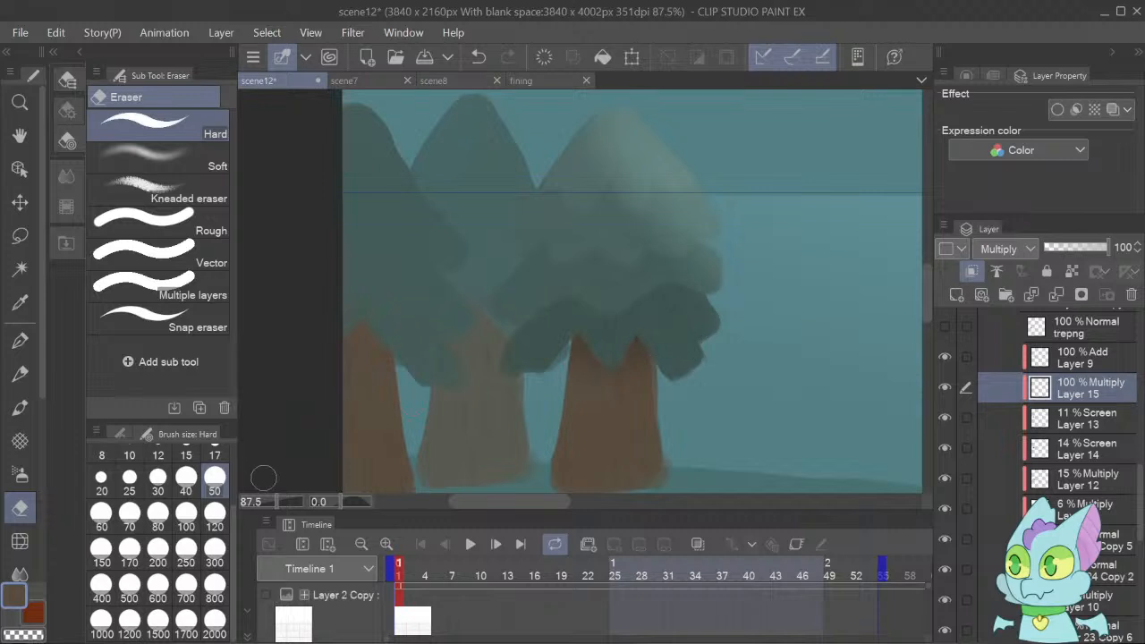
# Find the layer holding the stray dark streak in the rightmost tree's foliage and erase it from the 6% Multiply layer.
pyautogui.moveTo(277, 500)
pyautogui.mouseDown()
pyautogui.moveTo(298, 501)
pyautogui.moveTo(286, 501)
pyautogui.mouseUp()
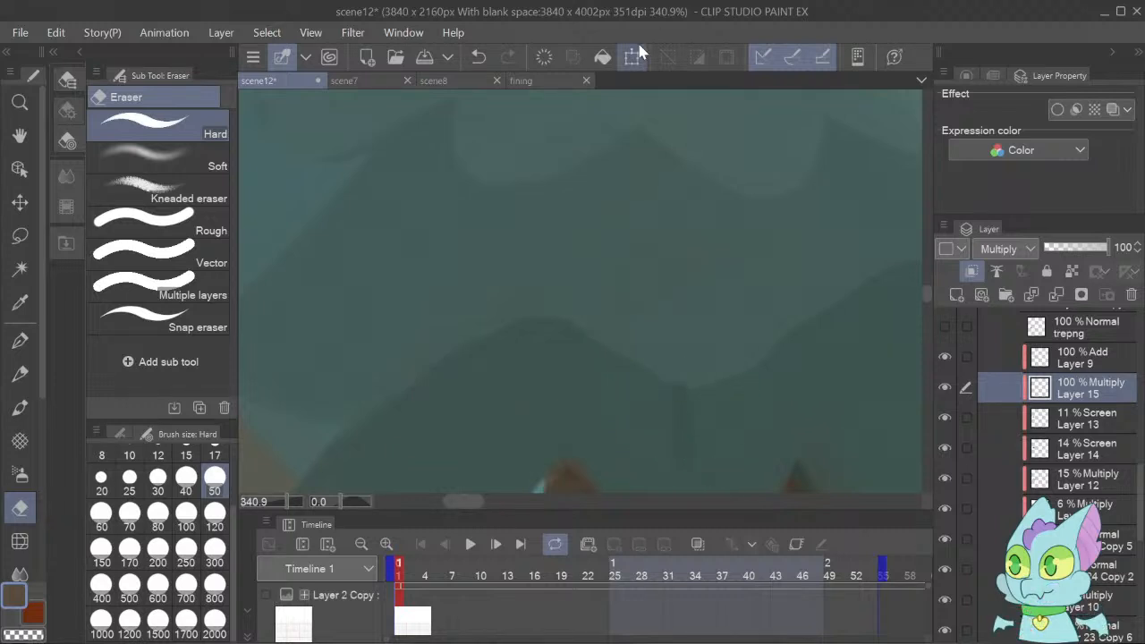
pyautogui.press('o')
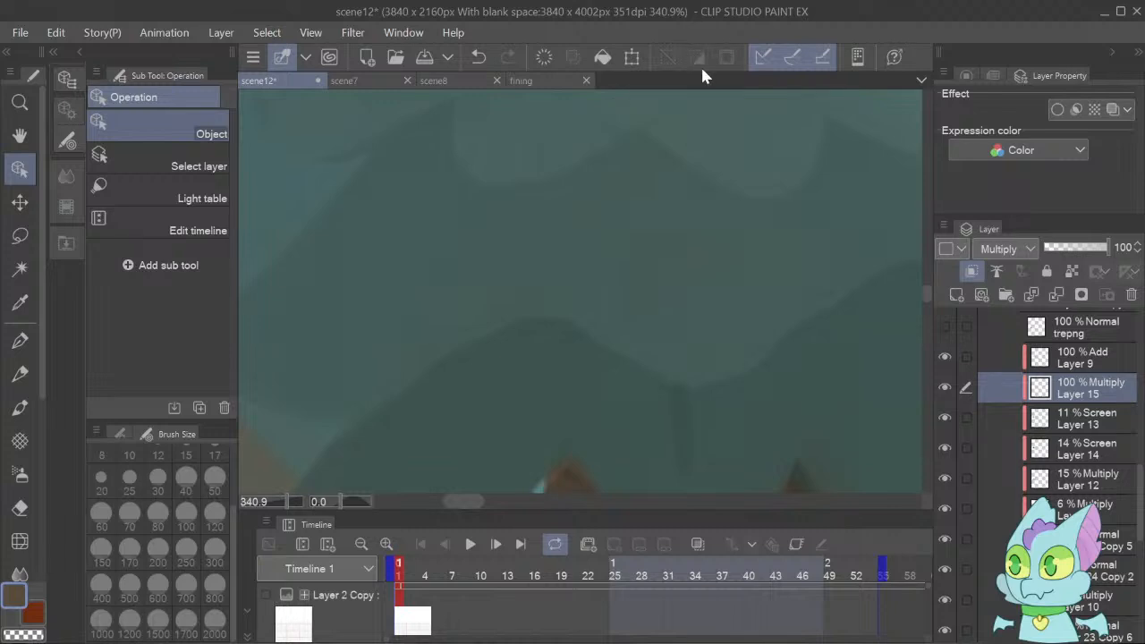
pyautogui.click(682, 437)
pyautogui.click(944, 477)
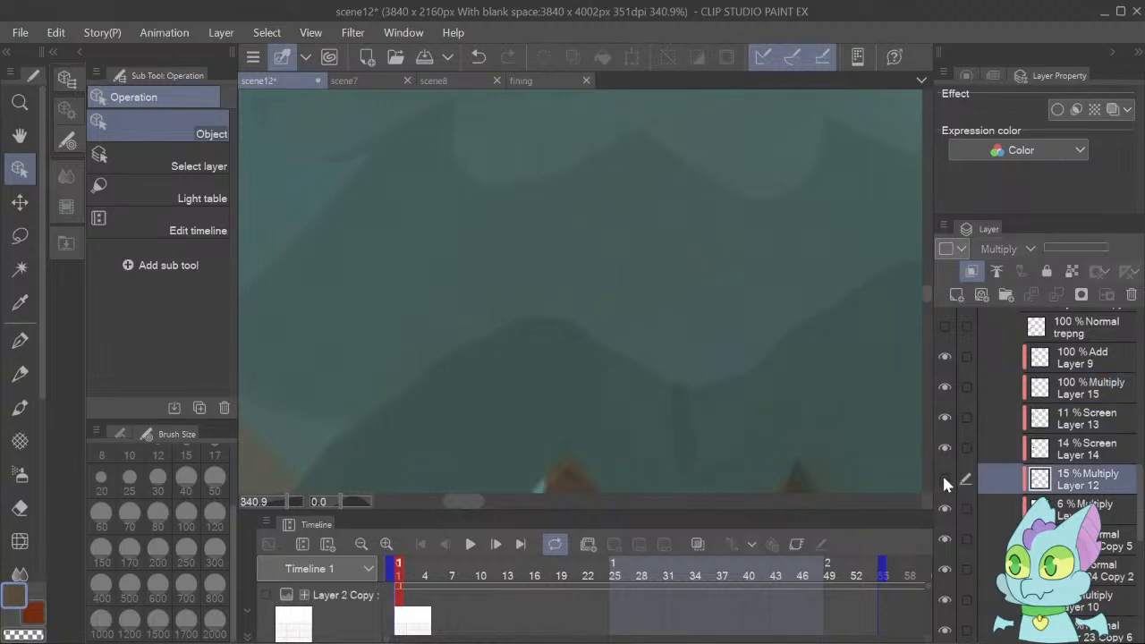
pyautogui.click(944, 476)
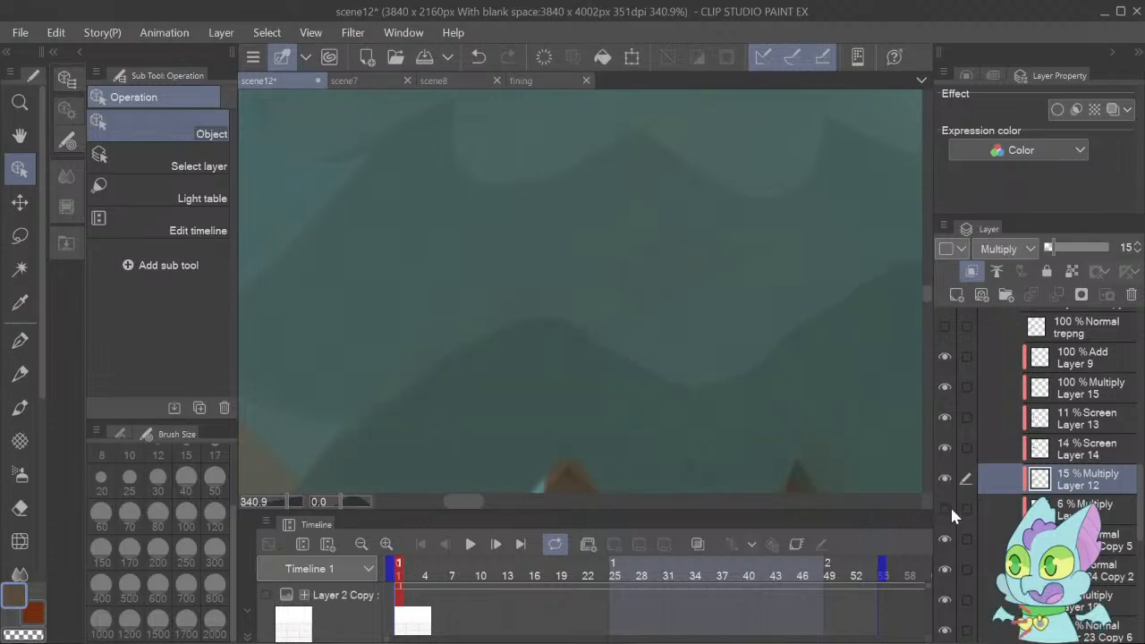
pyautogui.click(1057, 518)
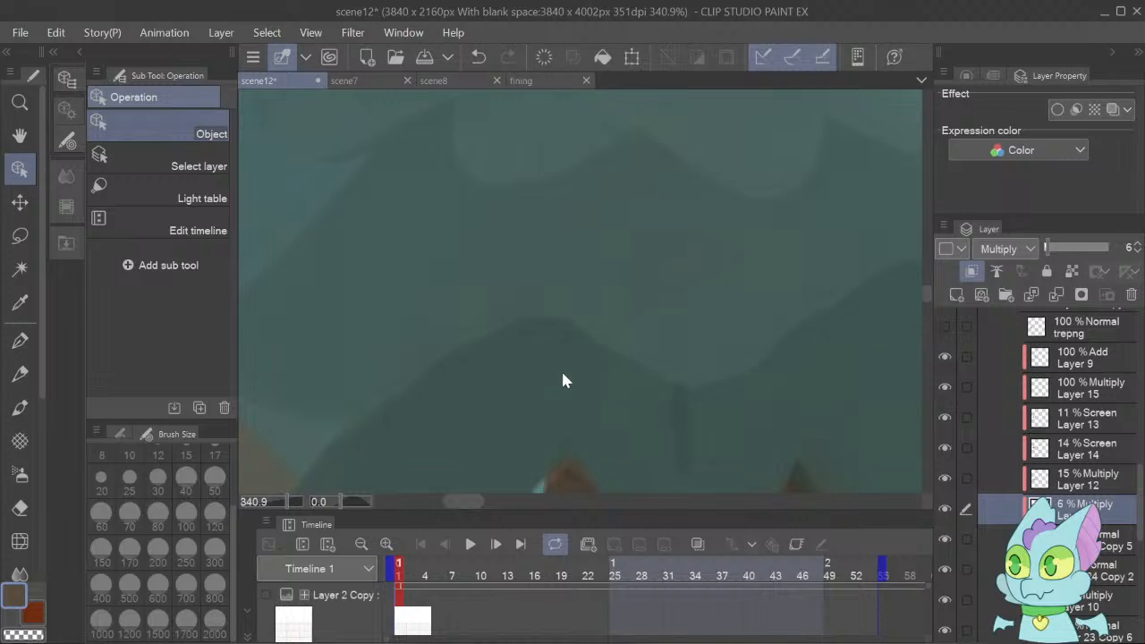
pyautogui.click(20, 508)
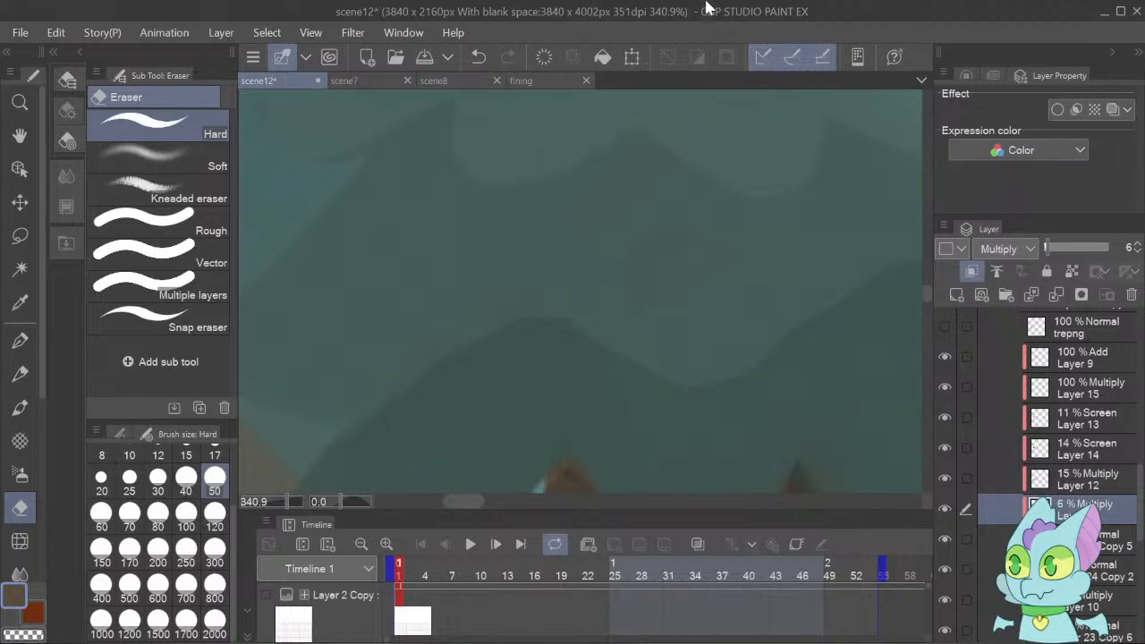
# Check the rightmost tree's other foliage layers for remaining marks and review the whole scene12 canvas.
pyautogui.press('o')
pyautogui.click(645, 188)
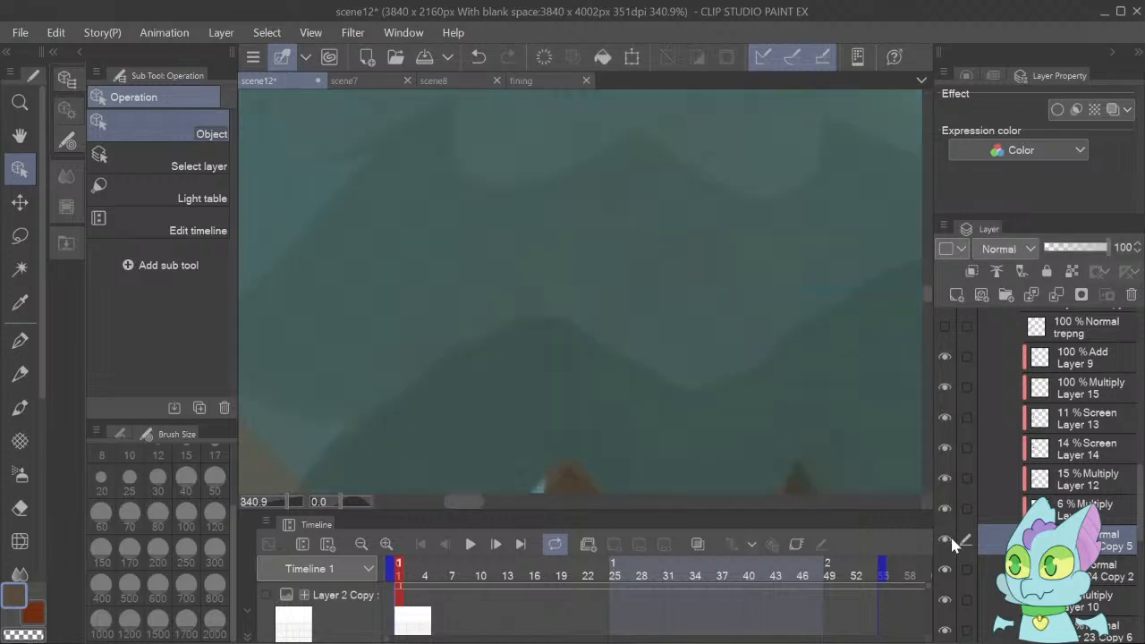
pyautogui.click(284, 488)
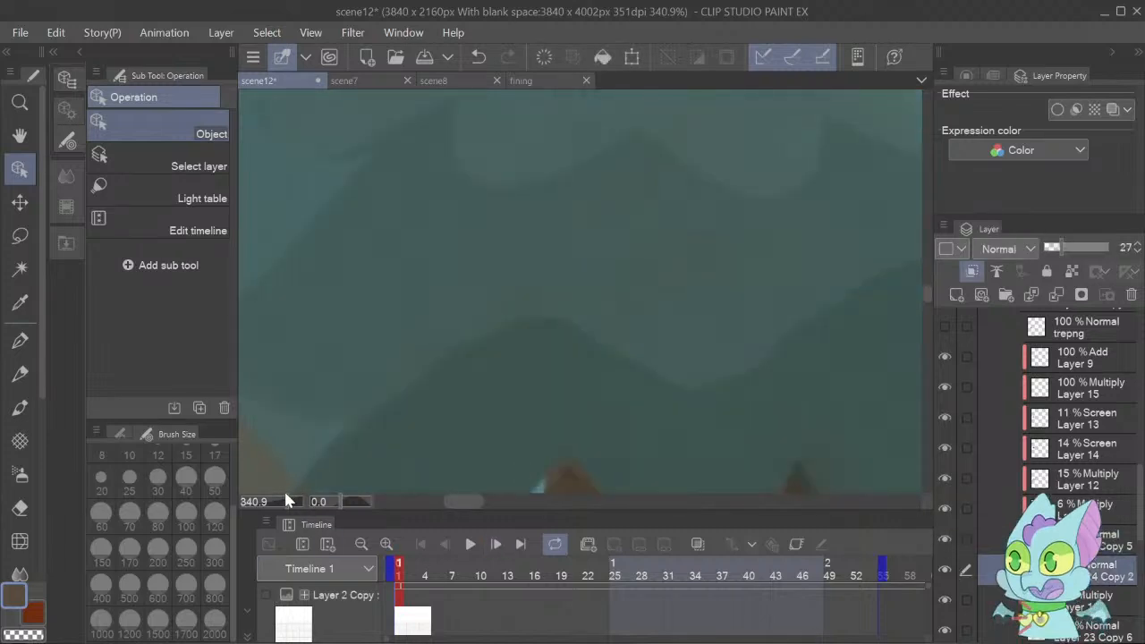
pyautogui.scroll(-1, 284, 489)
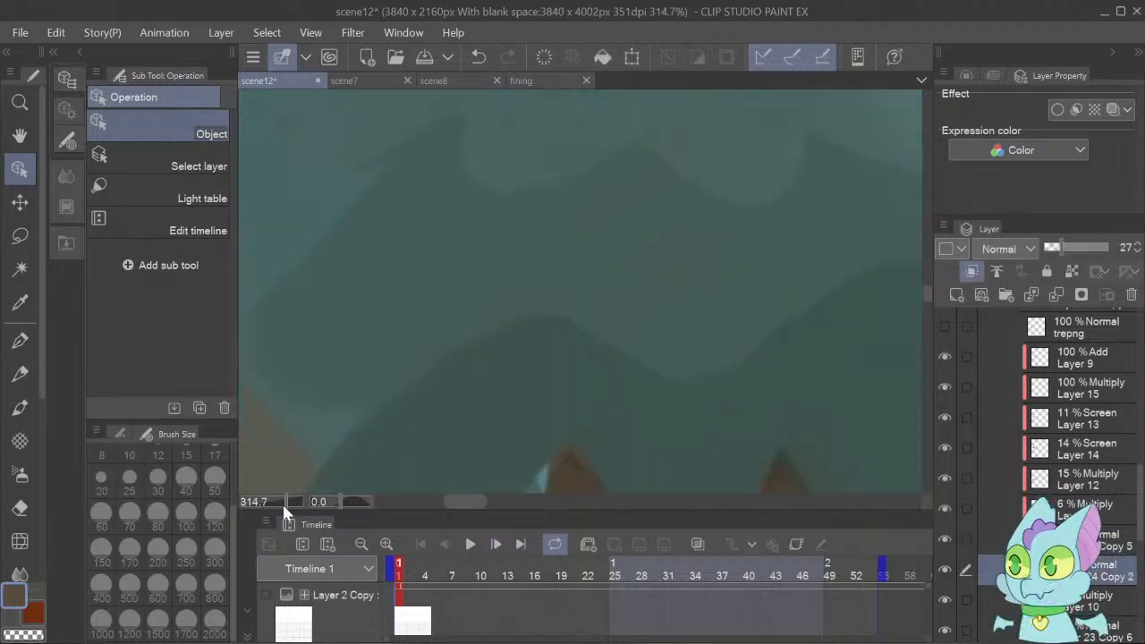
pyautogui.moveTo(281, 502)
pyautogui.mouseDown()
pyautogui.moveTo(258, 488)
pyautogui.moveTo(264, 501)
pyautogui.mouseUp()
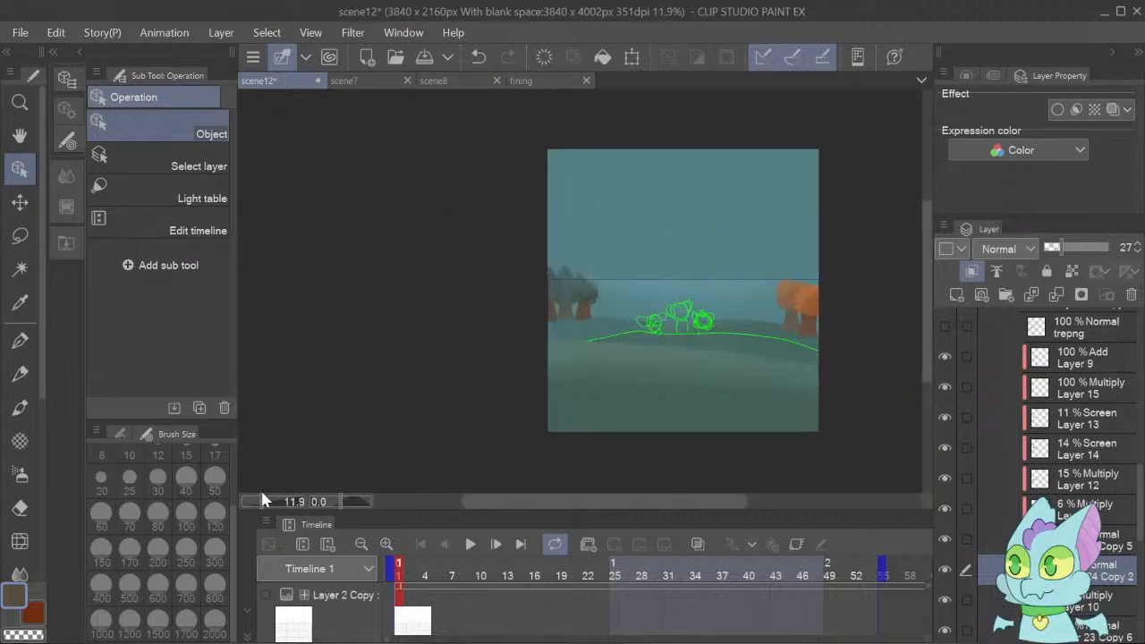
pyautogui.moveTo(272, 502)
pyautogui.mouseDown()
pyautogui.moveTo(281, 506)
pyautogui.moveTo(268, 502)
pyautogui.mouseUp()
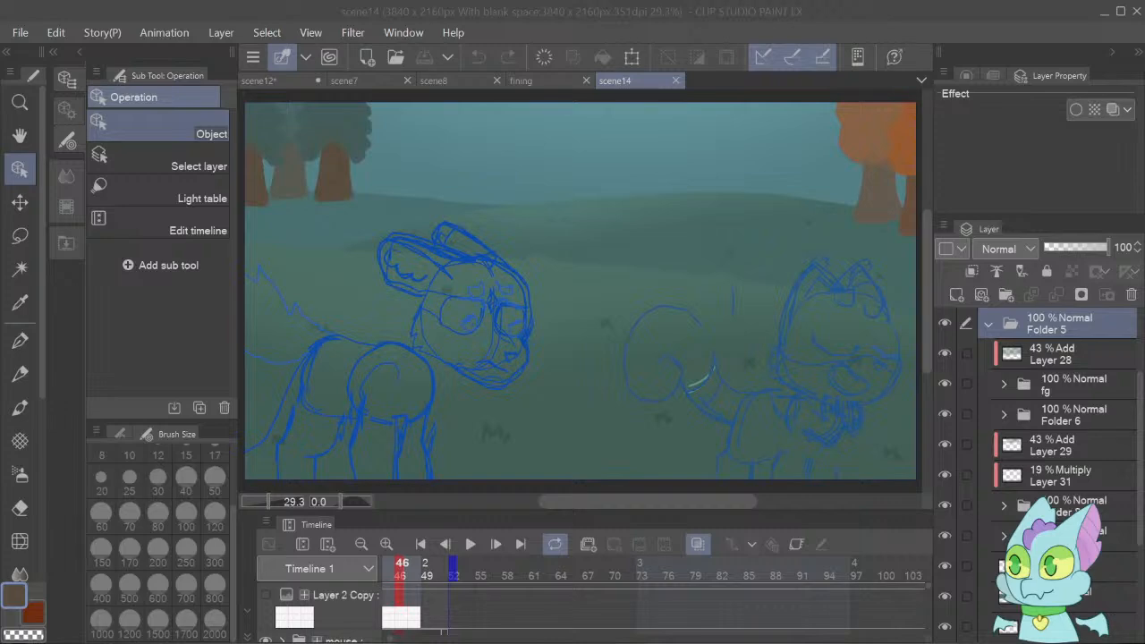
# Switch to the animation pipeline spreadsheet in Google Sheets, move scene 14_ to G6 under painting bg and scene 9* to H2.
pyautogui.hotkey('alt', 'Tab')
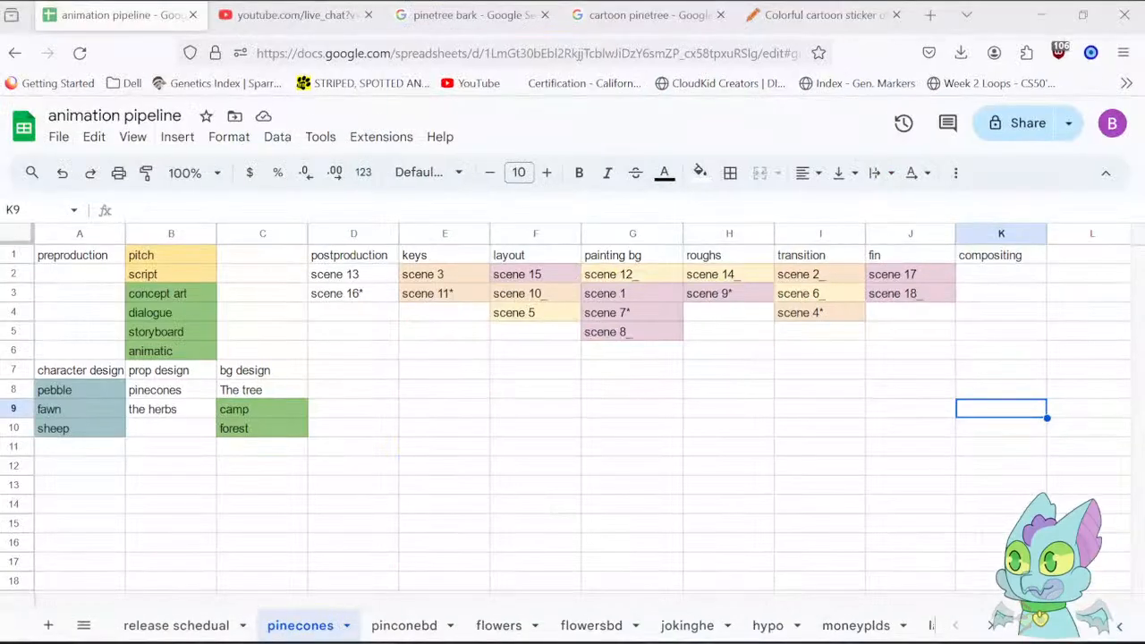
pyautogui.click(1101, 375)
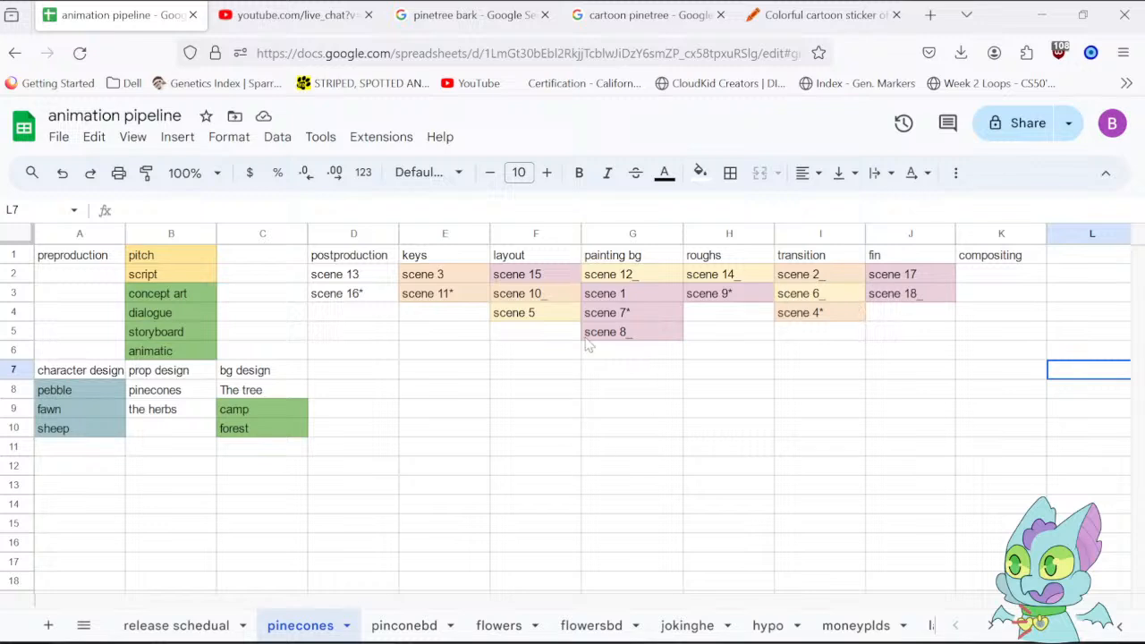
pyautogui.click(718, 283)
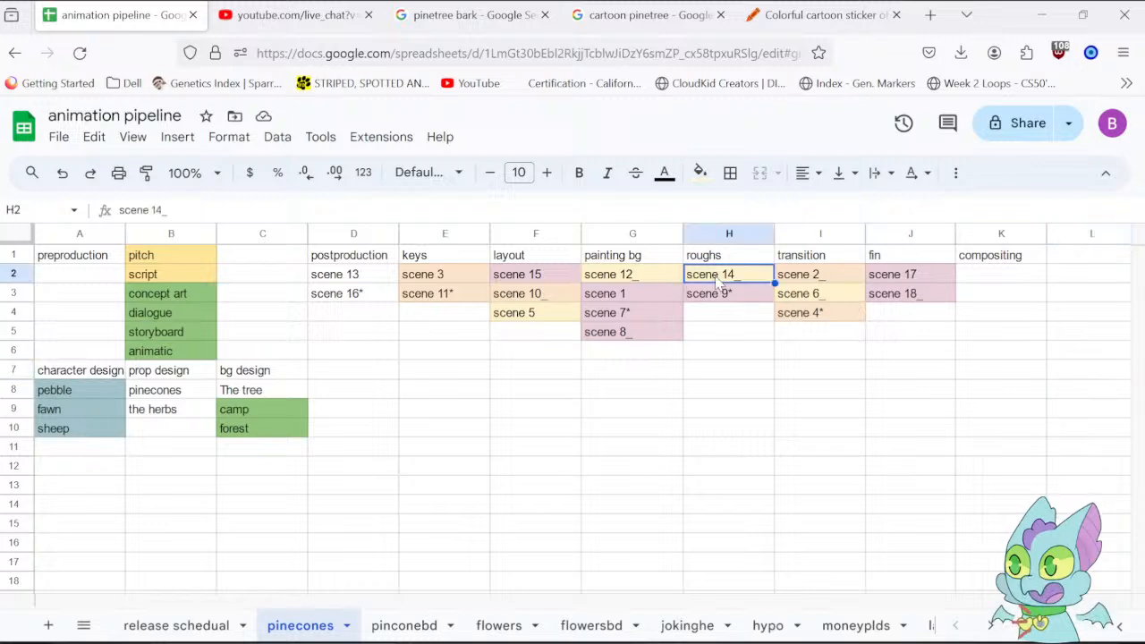
pyautogui.moveTo(728, 264); pyautogui.dragTo(673, 344)
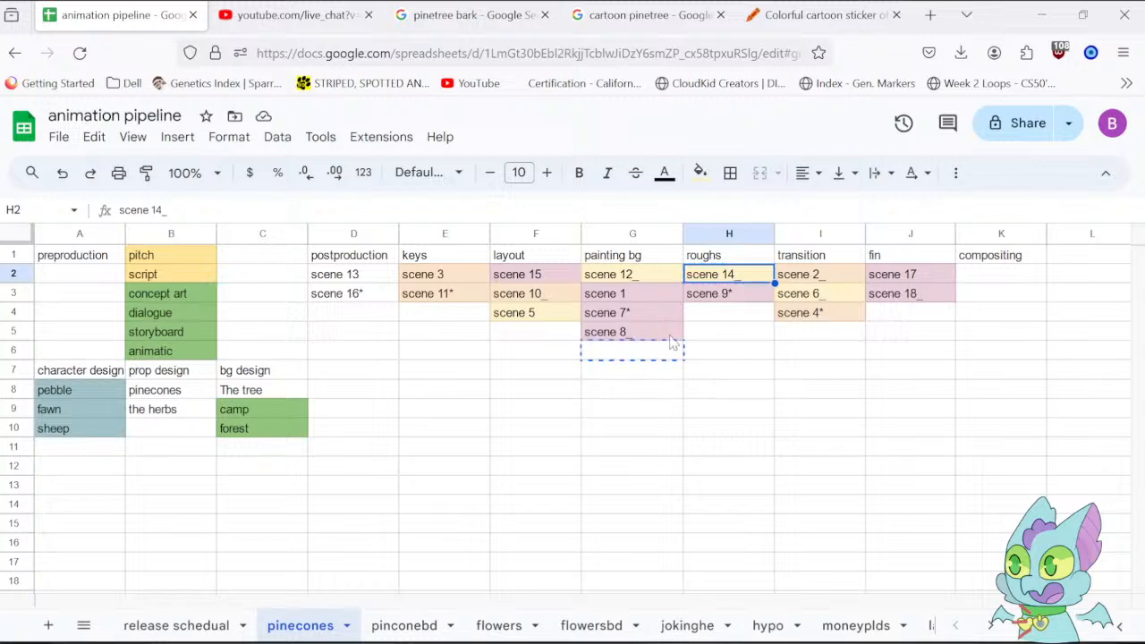
pyautogui.click(729, 299)
pyautogui.moveTo(730, 287); pyautogui.dragTo(729, 274)
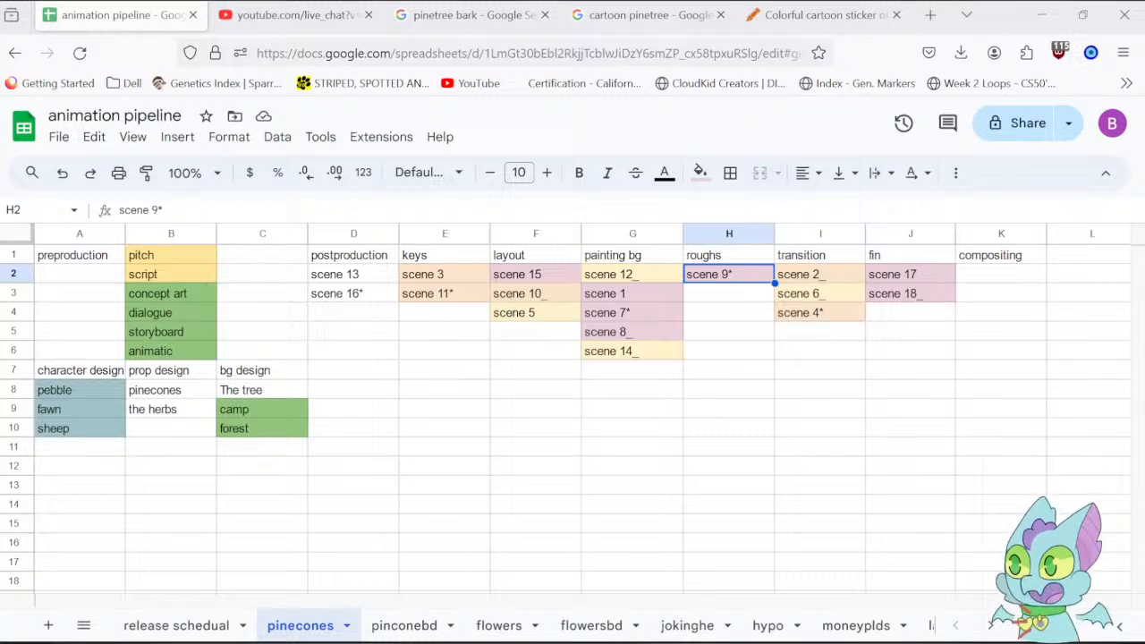
# Switch back to Clip Studio Paint and play the scene14 animation.
pyautogui.hotkey('alt', 'Tab')
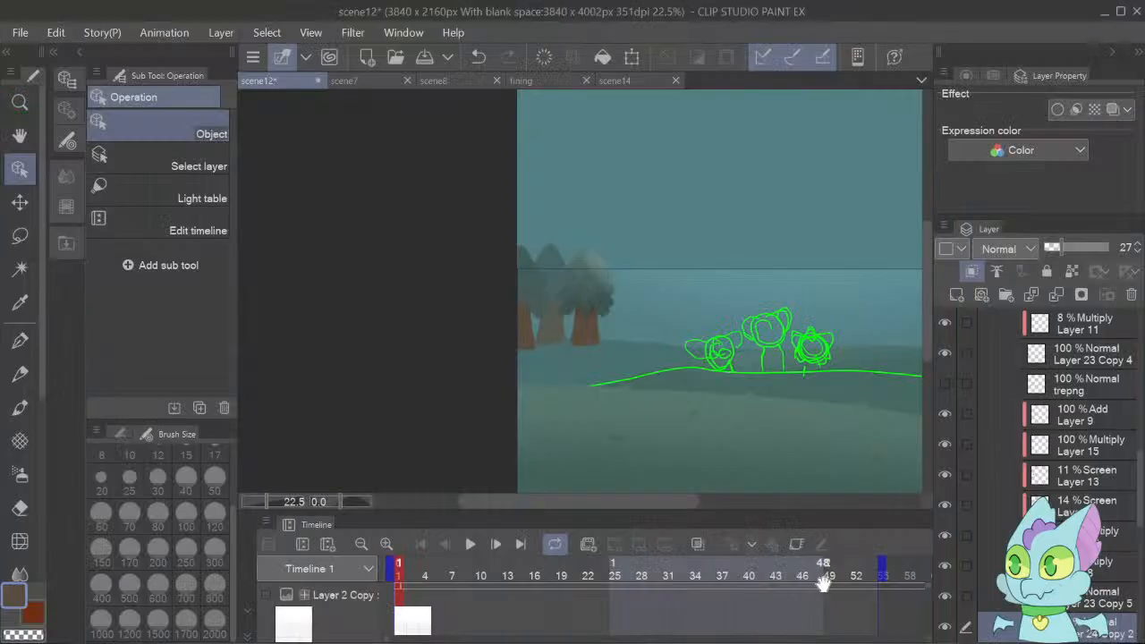
pyautogui.click(624, 83)
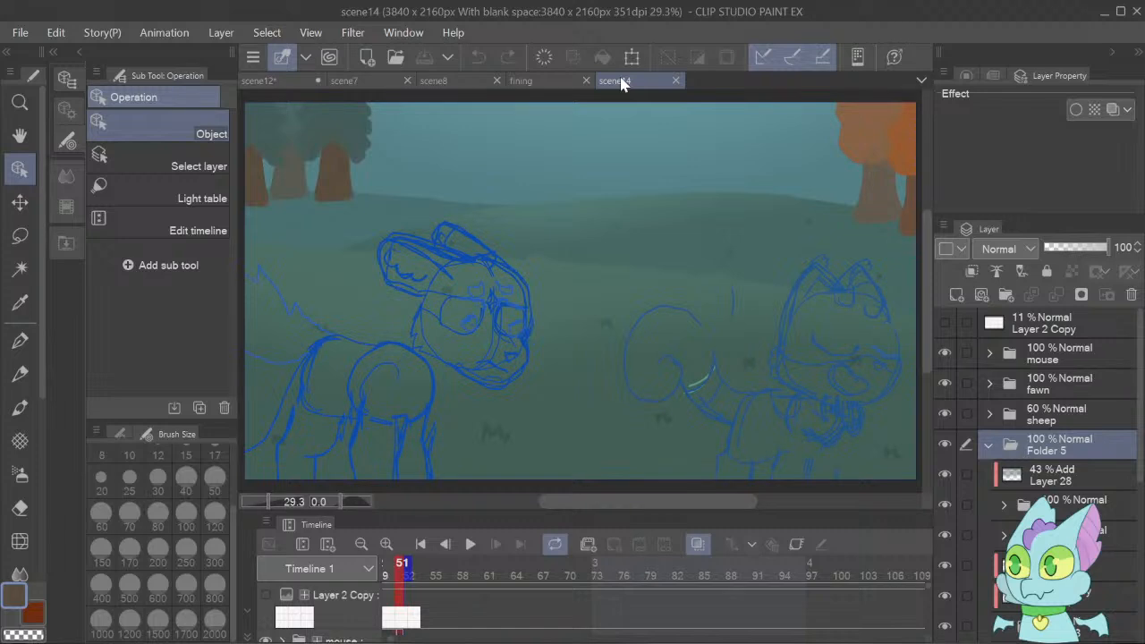
pyautogui.click(470, 550)
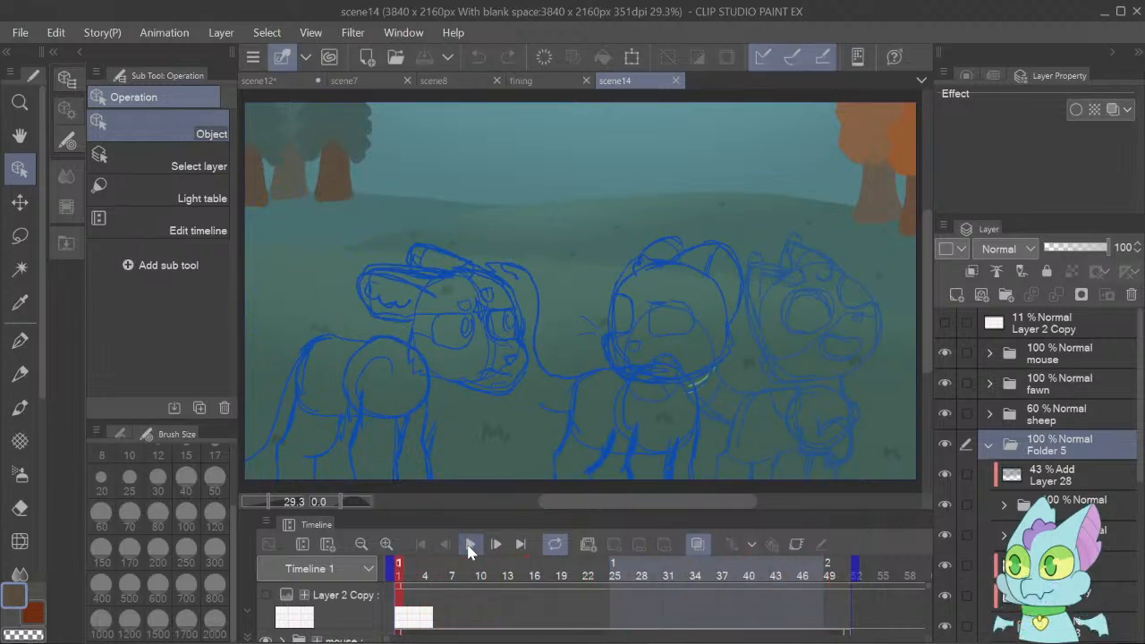
# Return to the scene12 canvas and play back its animation.
pyautogui.click(364, 84)
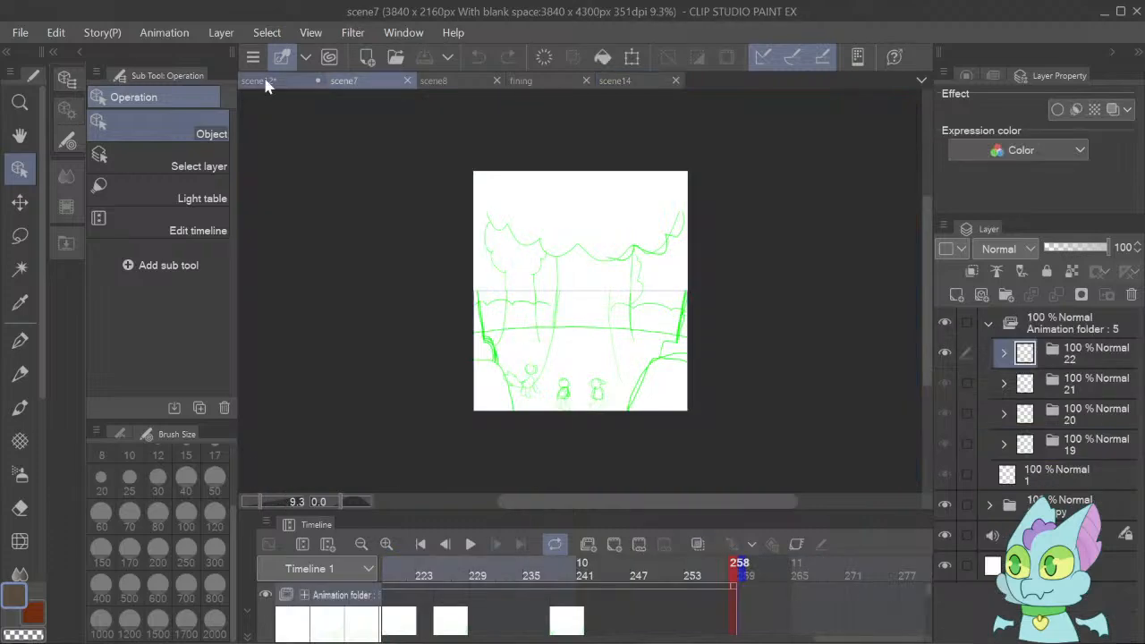
pyautogui.click(267, 83)
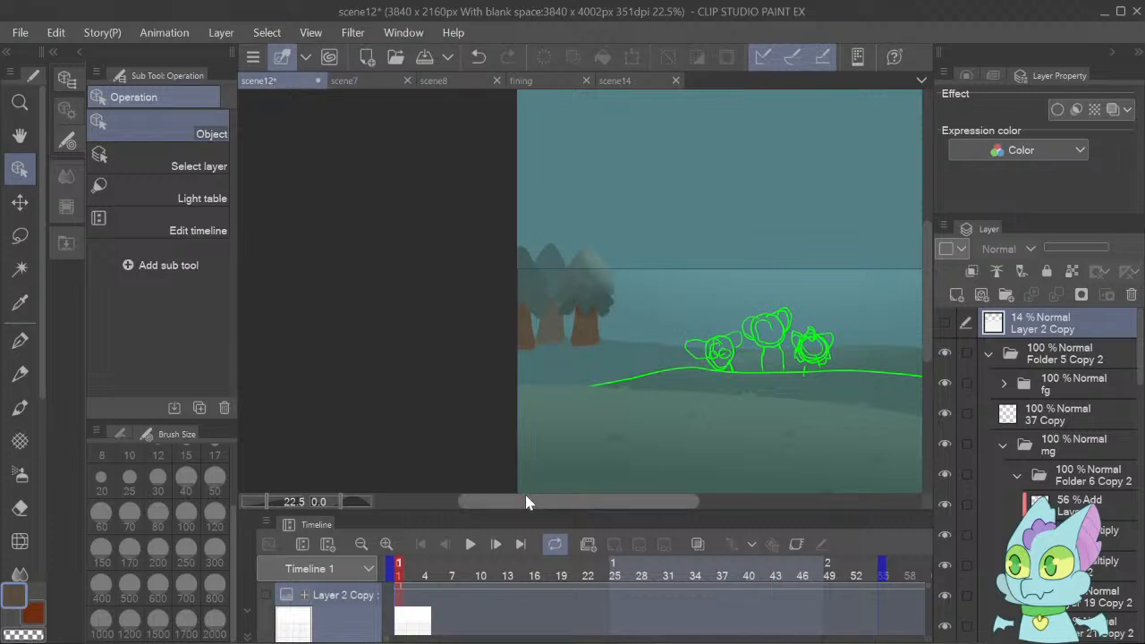
pyautogui.moveTo(537, 501); pyautogui.dragTo(588, 517)
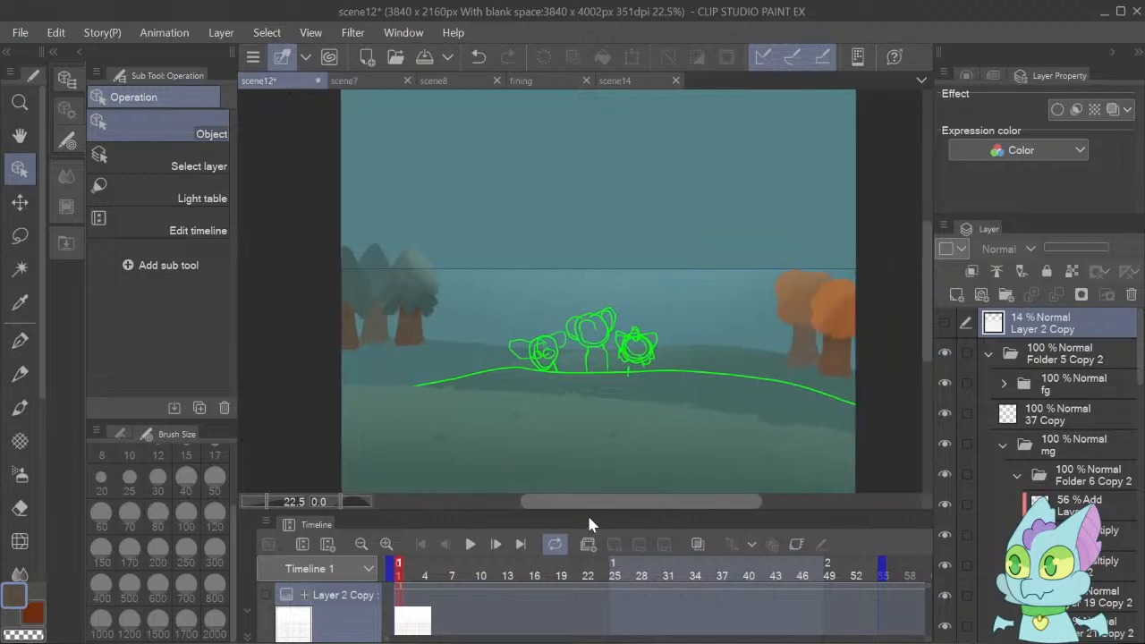
pyautogui.click(470, 544)
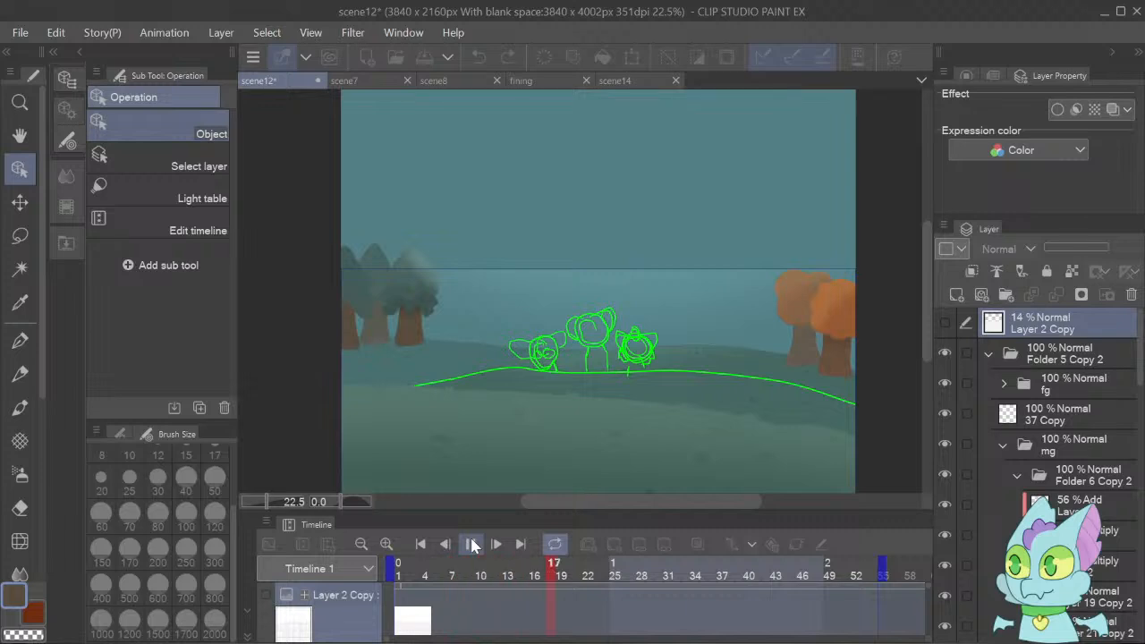
pyautogui.click(473, 546)
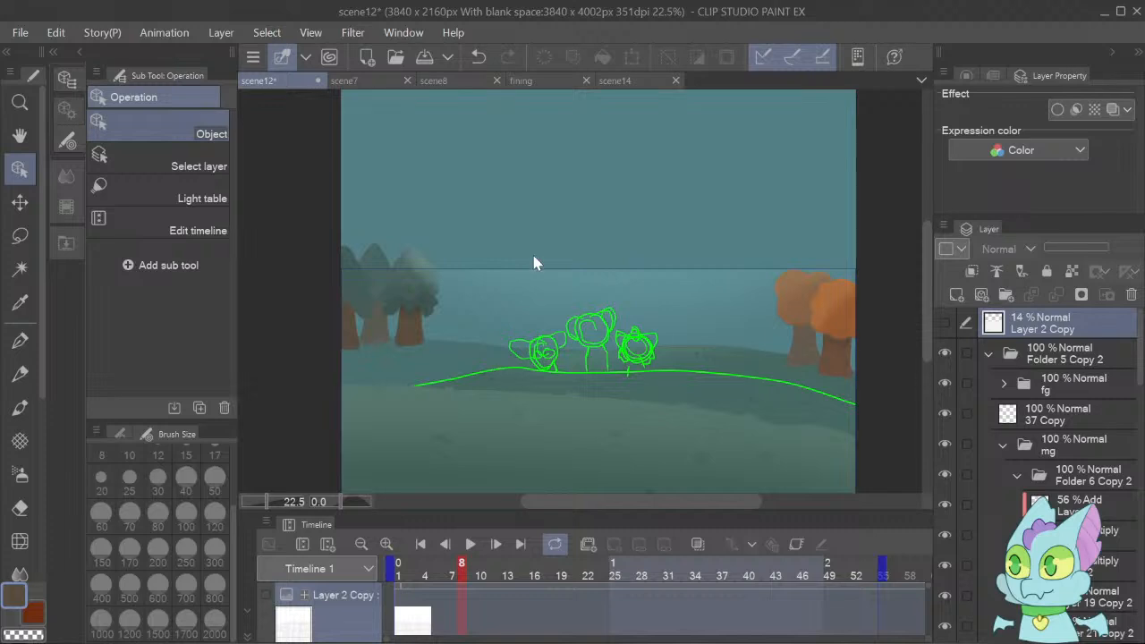
# Select the rightmost tree's Add highlight on Layer 9 and try reducing its opacity to about 49%.
pyautogui.click(423, 271)
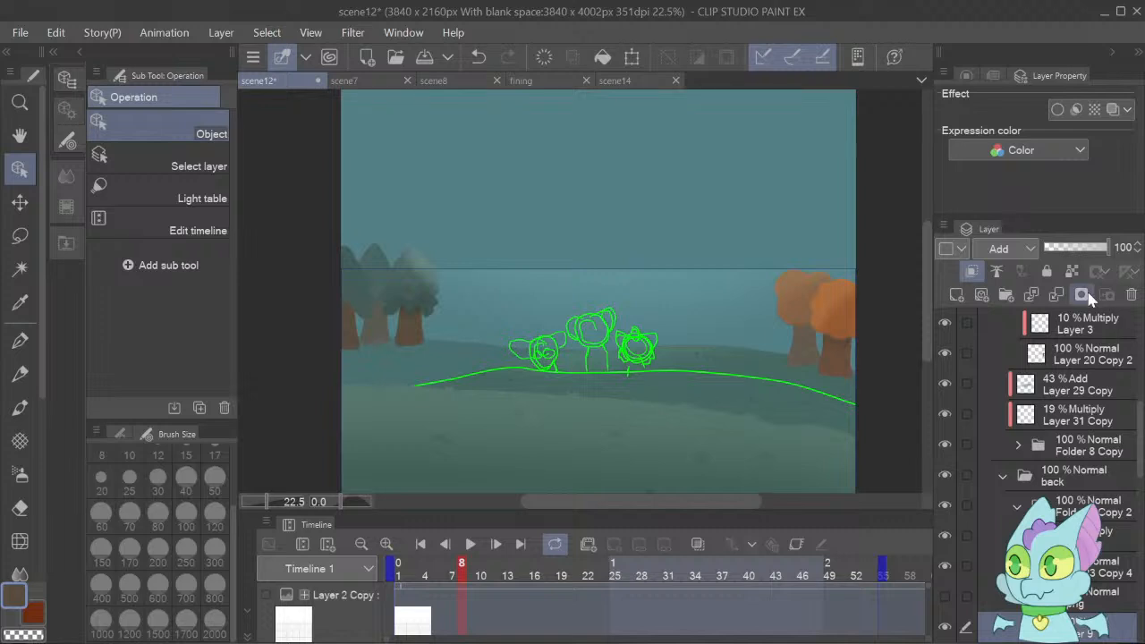
pyautogui.click(1078, 249)
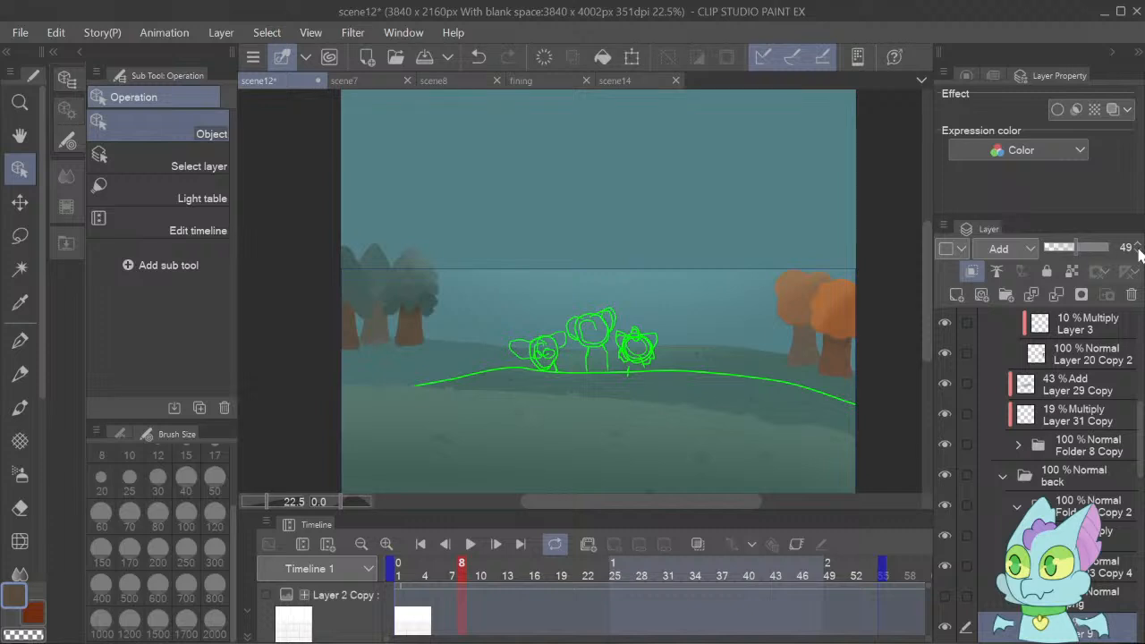
pyautogui.click(1138, 252)
pyautogui.click(1138, 251)
pyautogui.click(1138, 252)
pyautogui.click(1138, 252)
# Repaint the Layer 9 highlight on the rightmost tree's upper foliage in its sampled green with the size 300 Transparent watercolor brush.
pyautogui.press('b')
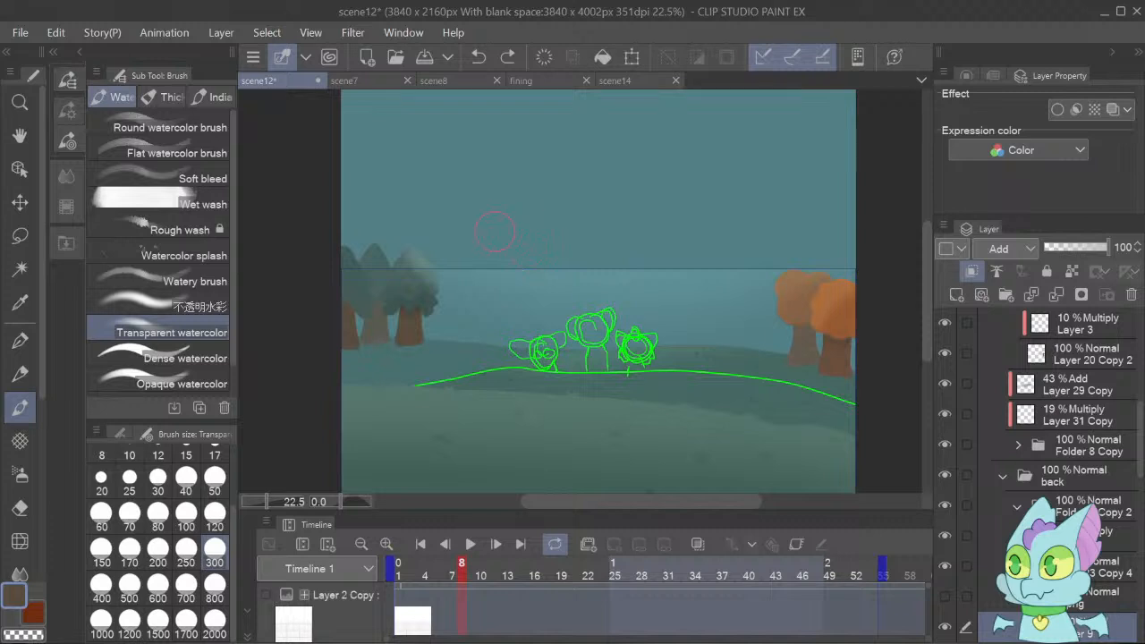
pyautogui.keyDown('alt'); pyautogui.click(409, 257); pyautogui.keyUp('alt')
pyautogui.click(412, 269)
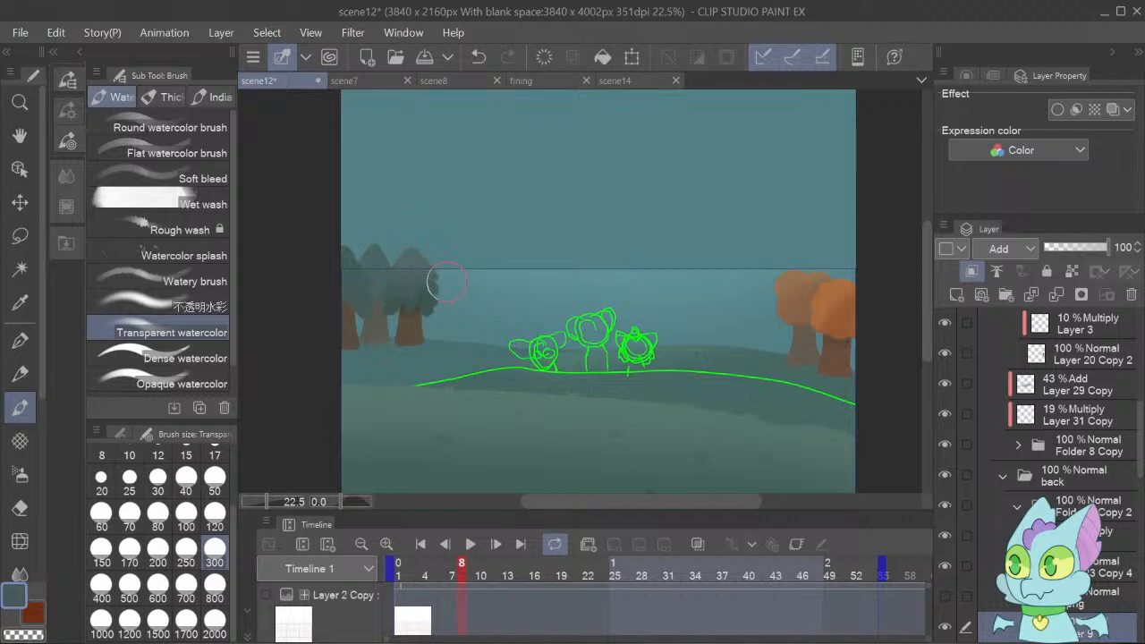
pyautogui.moveTo(405, 258); pyautogui.dragTo(434, 288)
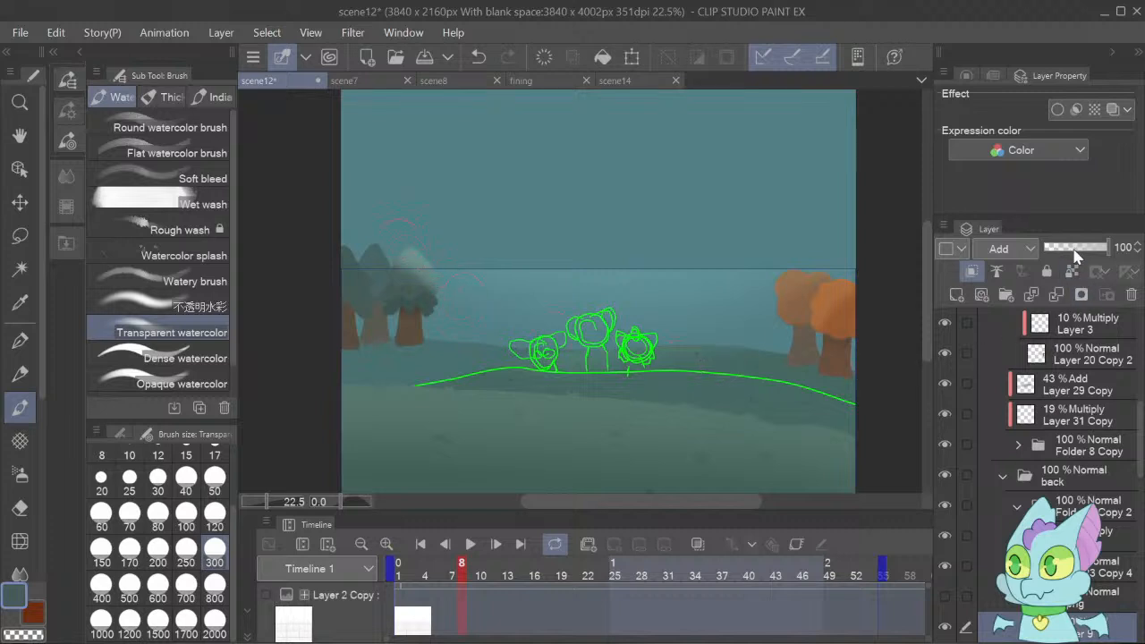
# Set the opacity of the repainted Layer 9 highlight to 40%.
pyautogui.click(1078, 247)
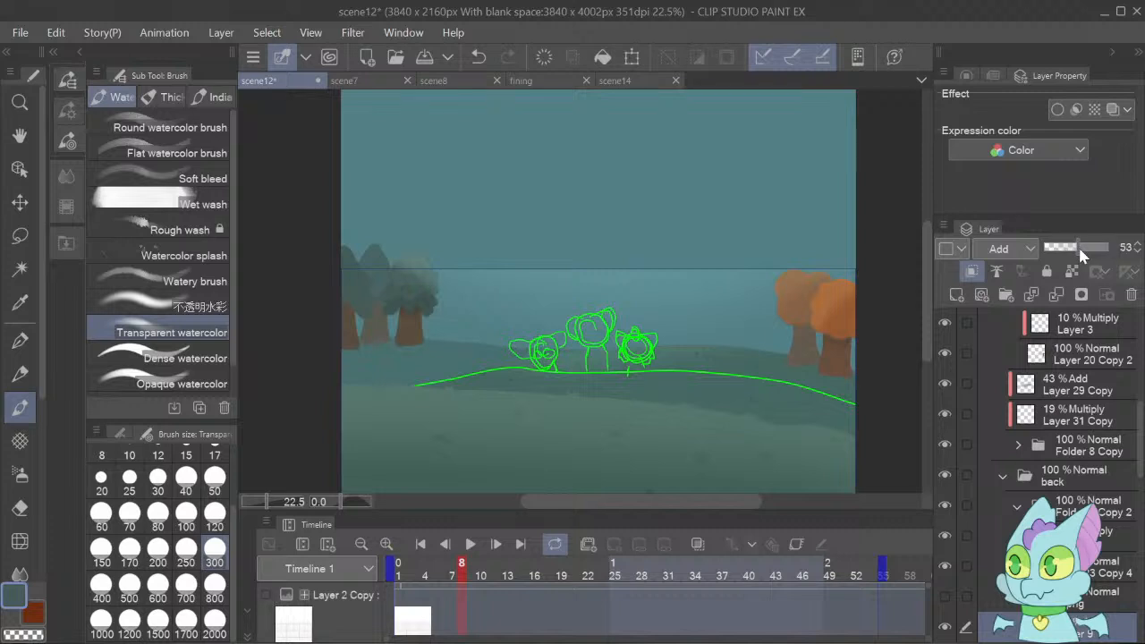
pyautogui.moveTo(1073, 248); pyautogui.dragTo(1074, 250)
pyautogui.click(1139, 252)
pyautogui.click(1138, 251)
# Soften the rightmost tree's Layer 9 highlight with the size 300 Soft eraser and build it up along the right side with Transparent watercolor.
pyautogui.moveTo(262, 497); pyautogui.dragTo(279, 499)
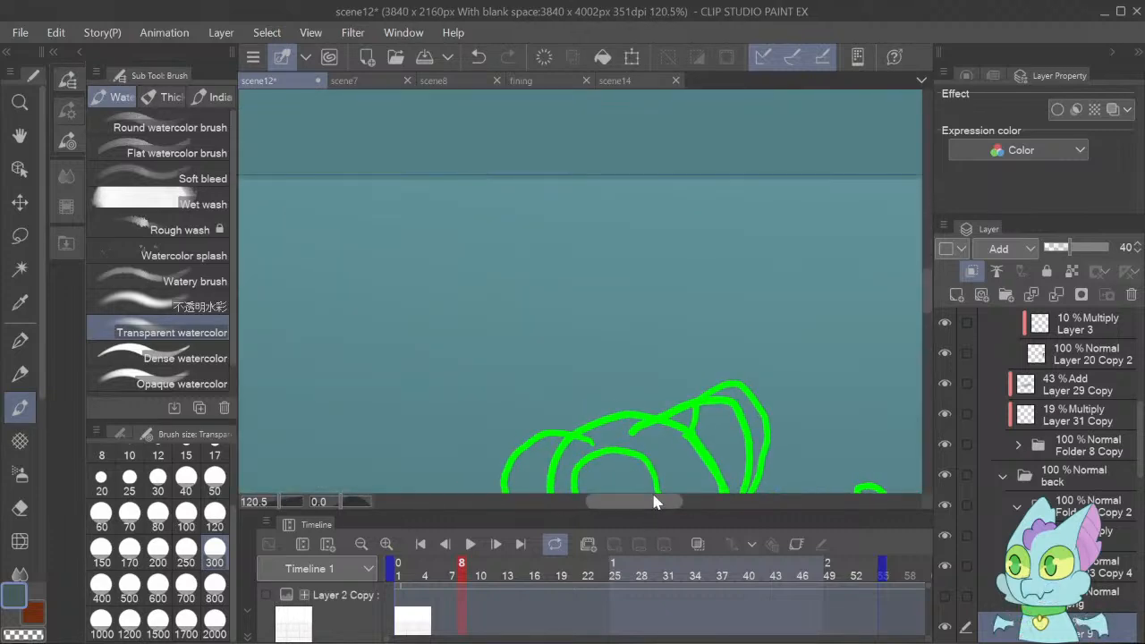
pyautogui.moveTo(652, 499); pyautogui.dragTo(512, 494)
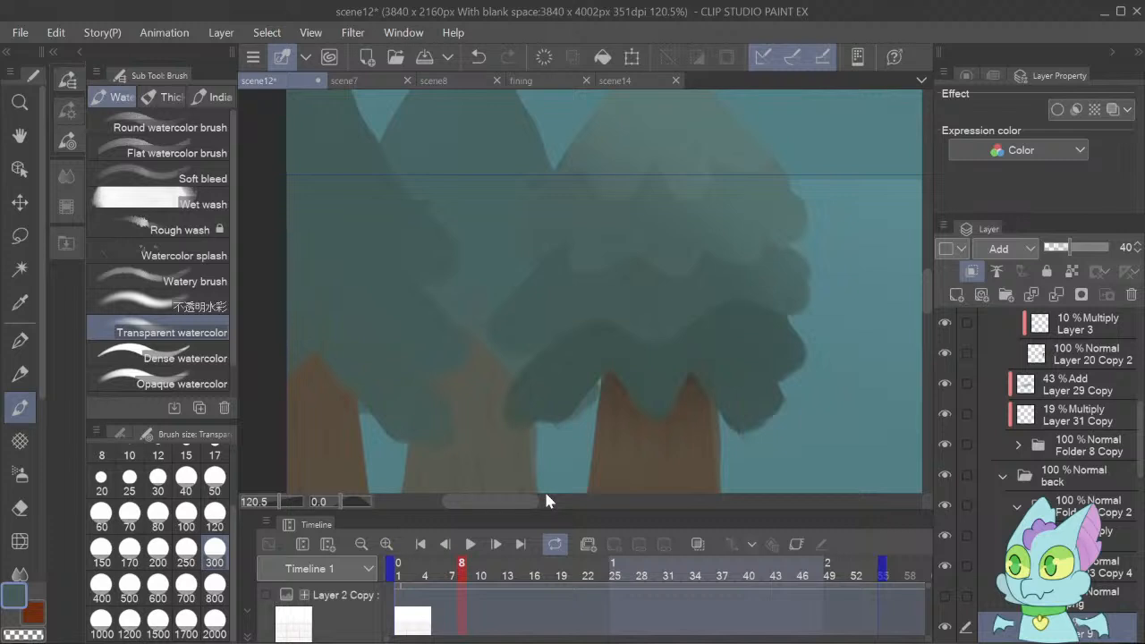
pyautogui.press('e')
pyautogui.click(160, 159)
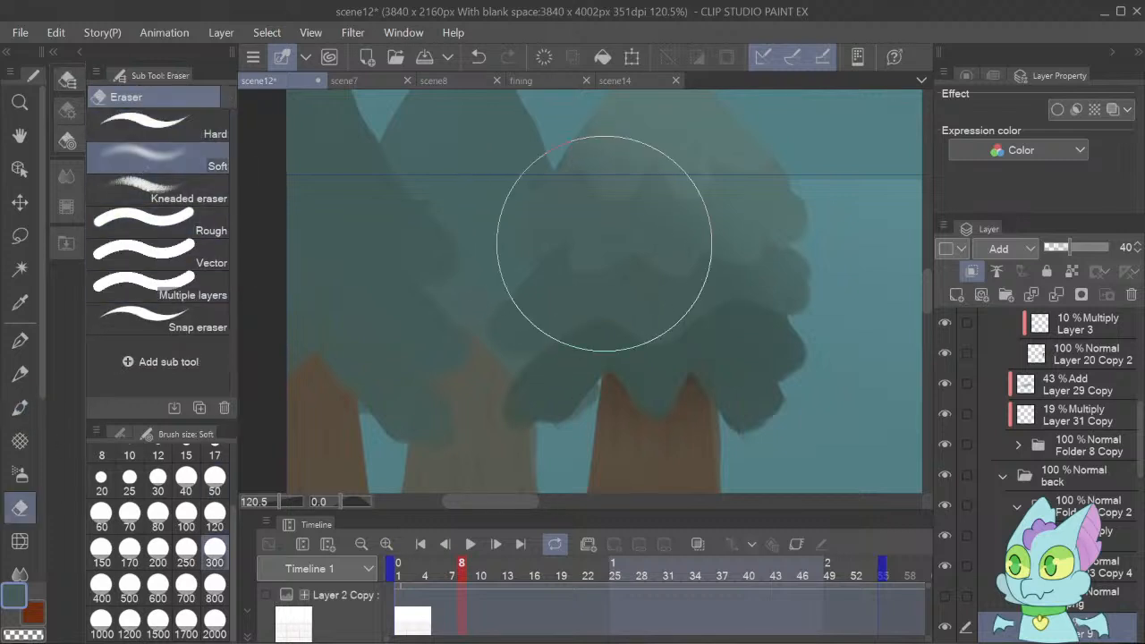
pyautogui.moveTo(640, 287)
pyautogui.mouseDown()
pyautogui.moveTo(608, 212)
pyautogui.moveTo(586, 198)
pyautogui.moveTo(640, 232)
pyautogui.moveTo(677, 284)
pyautogui.moveTo(575, 185)
pyautogui.moveTo(694, 340)
pyautogui.moveTo(598, 219)
pyautogui.moveTo(700, 370)
pyautogui.moveTo(821, 401)
pyautogui.mouseUp()
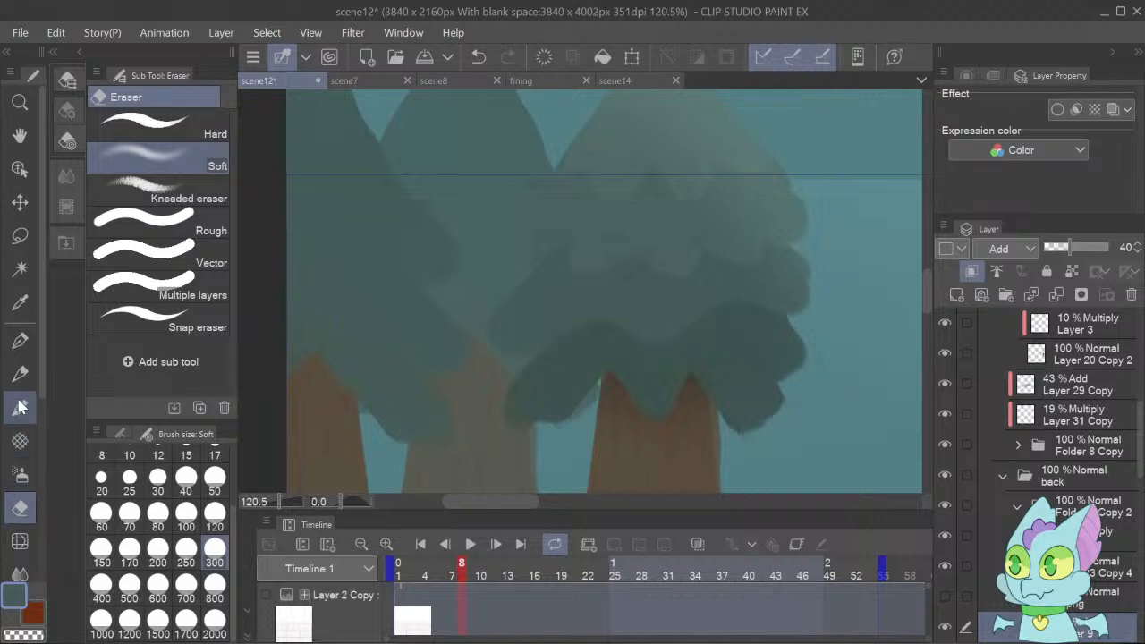
pyautogui.click(19, 408)
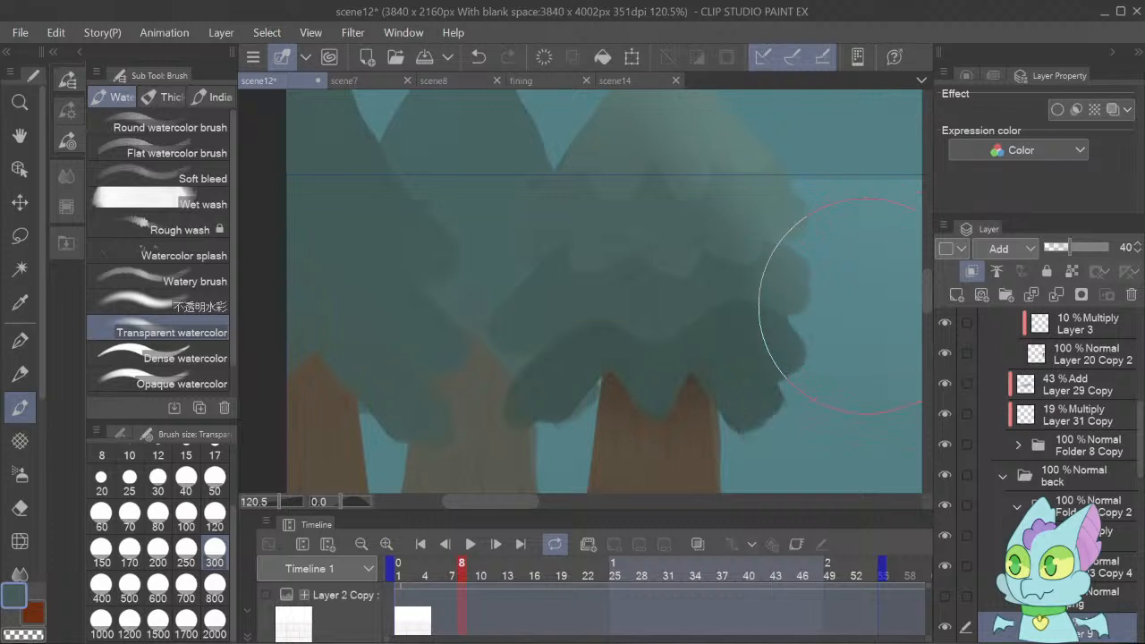
# Add a new layer between Layer 9 and Layer 15 for the rightmost tree and set its blending mode to Multiply.
pyautogui.click(1133, 444)
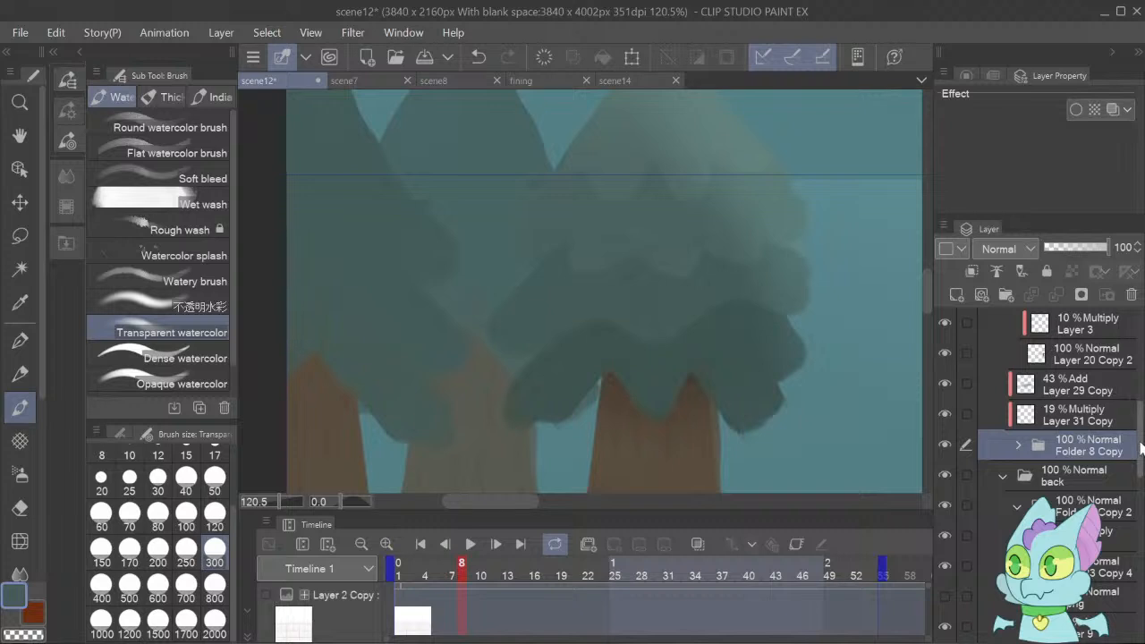
pyautogui.scroll(-3, 1020, 491)
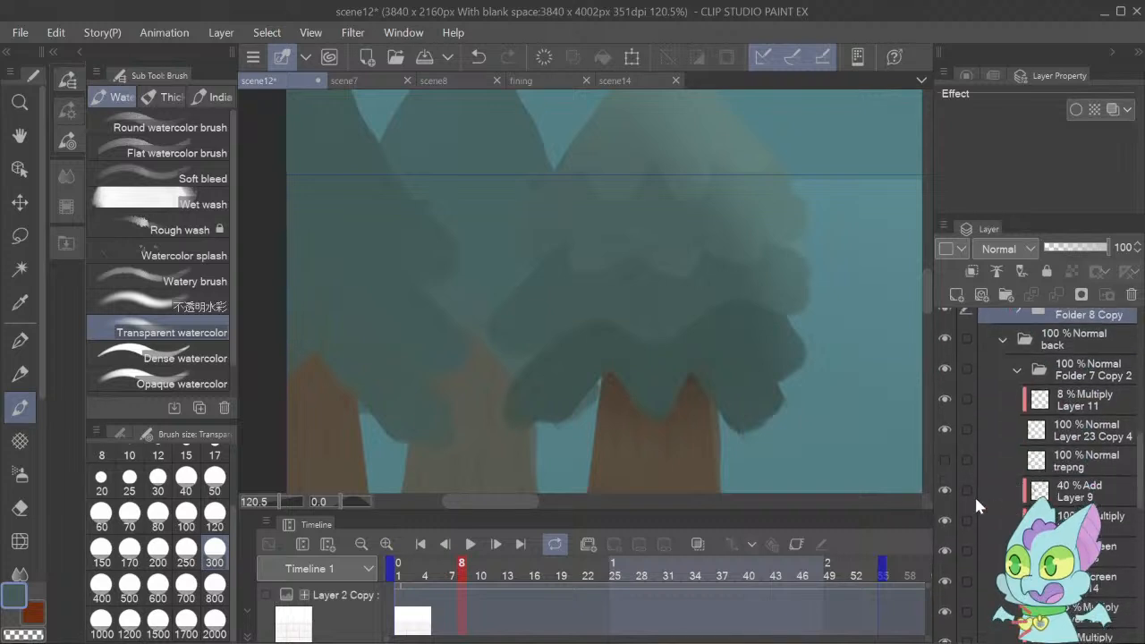
pyautogui.click(952, 486)
pyautogui.click(984, 519)
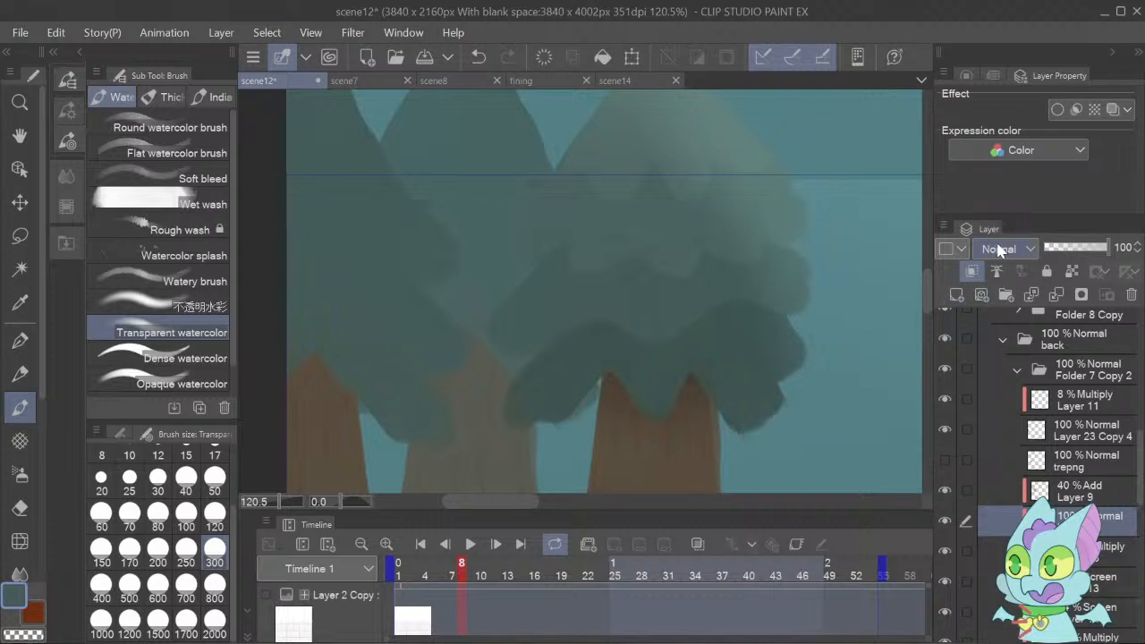
pyautogui.click(1004, 299)
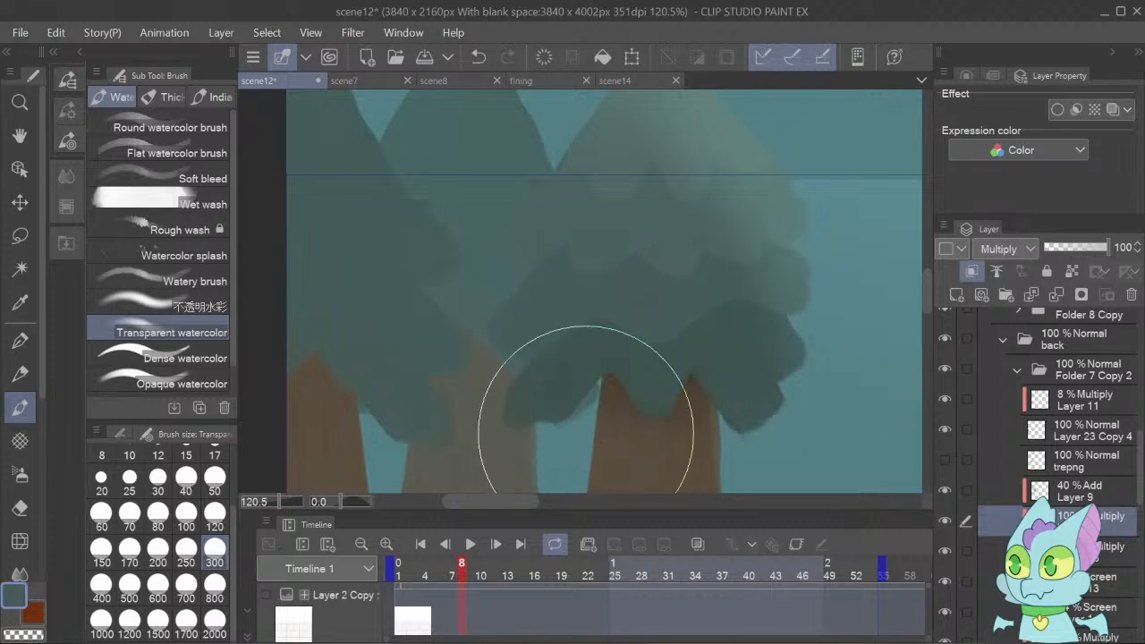
# Shade the left and lower foliage of the rightmost tree on Layer 16 with Transparent watercolor and set the layer's opacity to 60%.
pyautogui.moveTo(525, 434)
pyautogui.mouseDown()
pyautogui.moveTo(486, 192)
pyautogui.moveTo(524, 396)
pyautogui.moveTo(573, 466)
pyautogui.mouseUp()
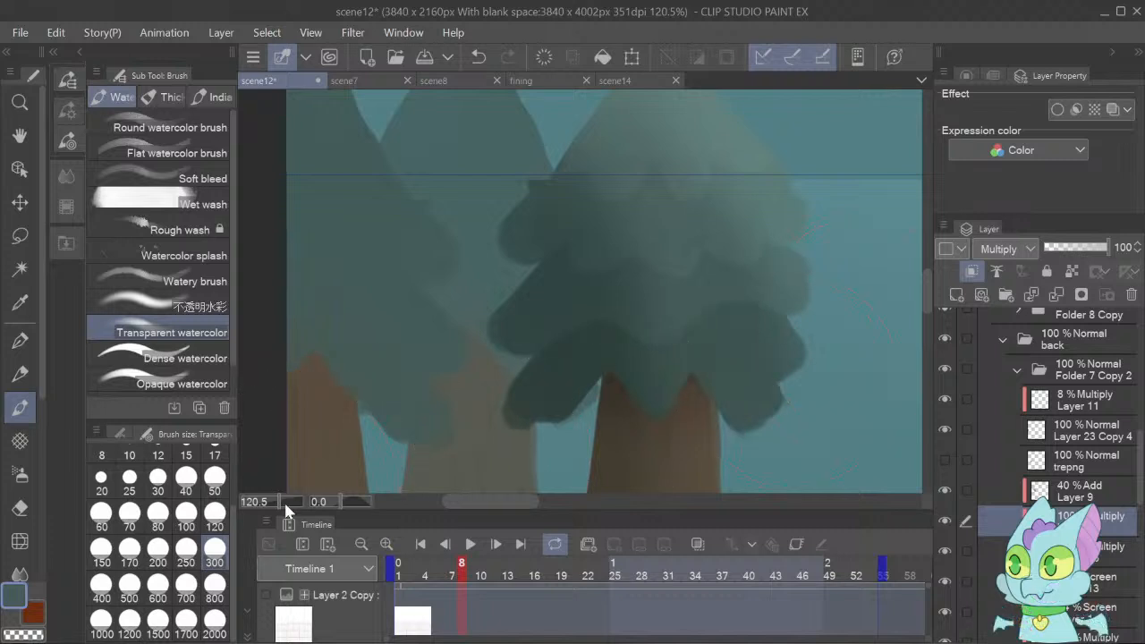
pyautogui.moveTo(283, 500); pyautogui.dragTo(273, 506)
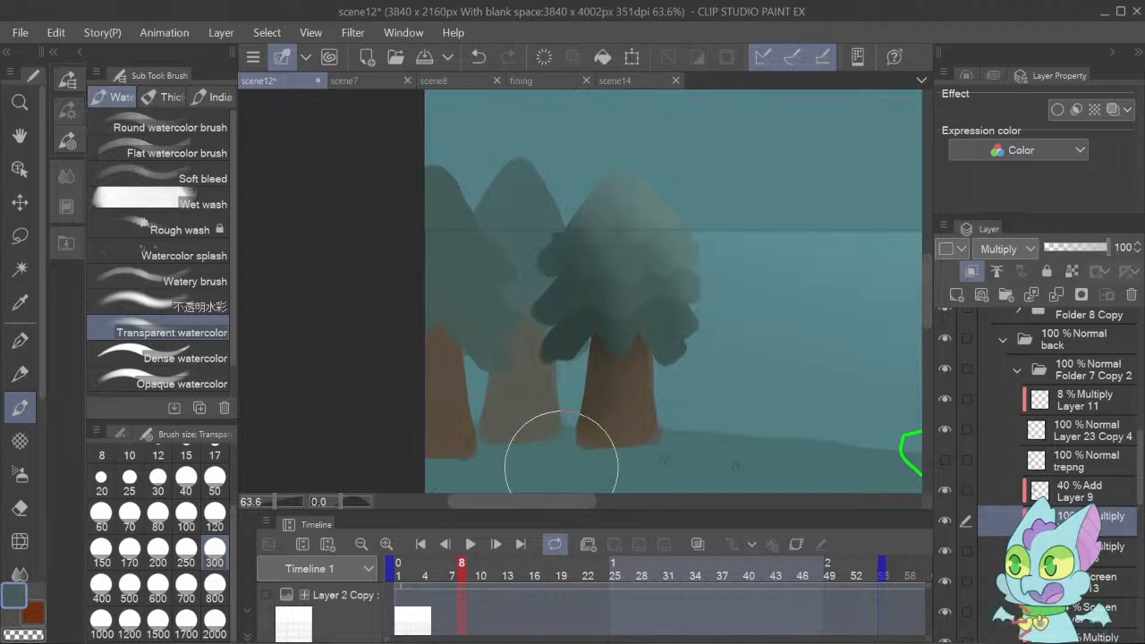
pyautogui.hotkey('ctrl', 'z')
pyautogui.moveTo(520, 331)
pyautogui.mouseDown()
pyautogui.moveTo(509, 277)
pyautogui.moveTo(536, 299)
pyautogui.moveTo(559, 387)
pyautogui.moveTo(558, 472)
pyautogui.moveTo(526, 277)
pyautogui.moveTo(489, 225)
pyautogui.mouseUp()
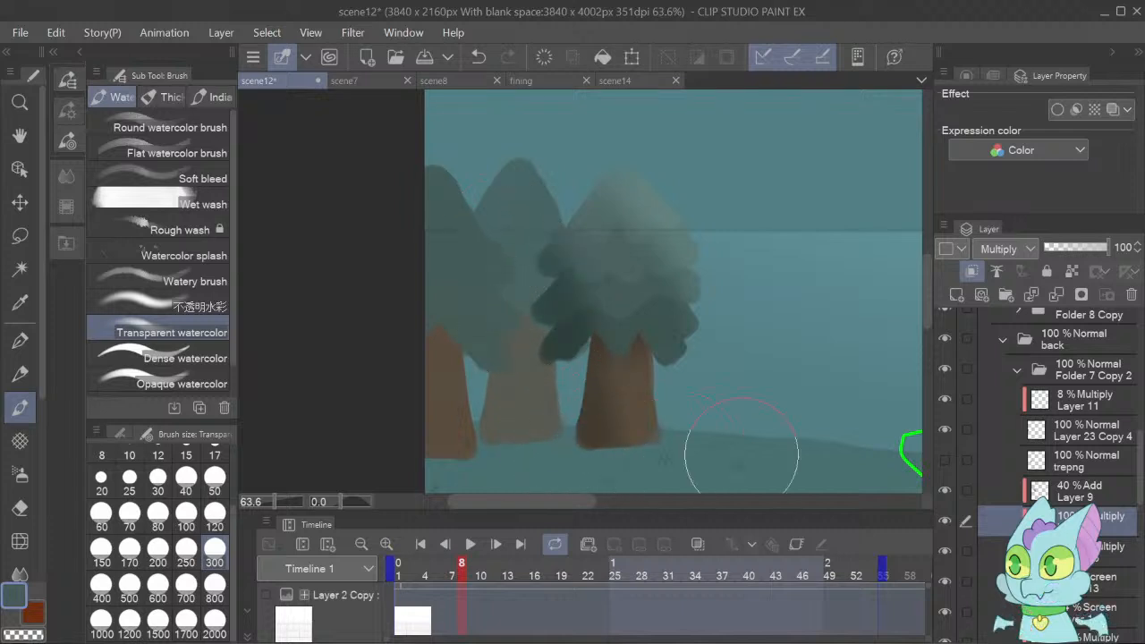
pyautogui.click(1080, 248)
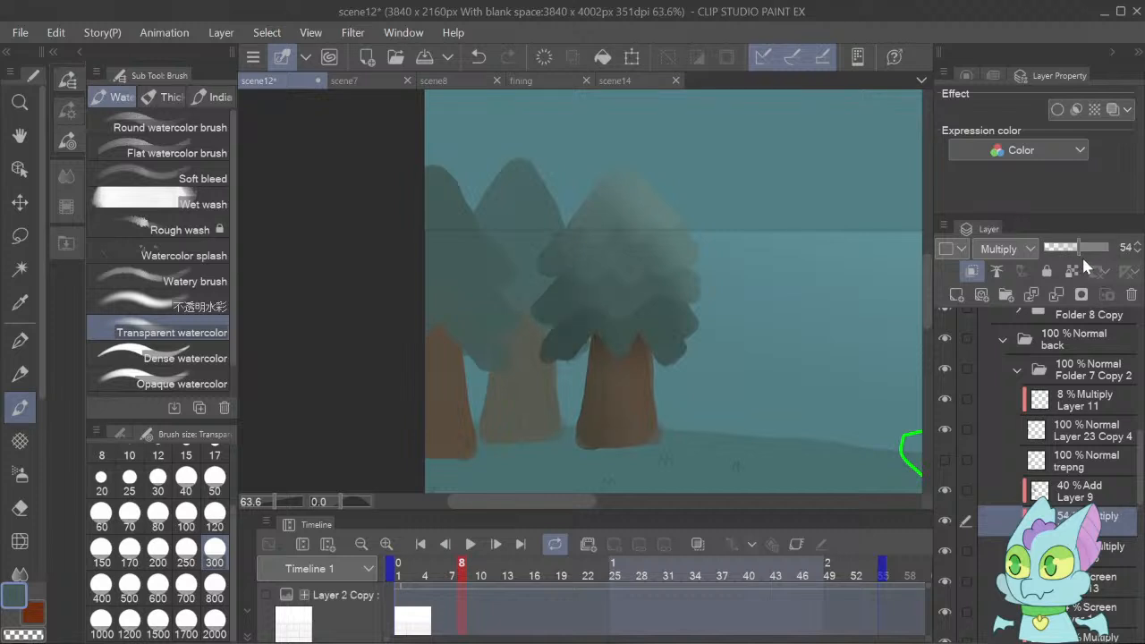
pyautogui.click(1138, 244)
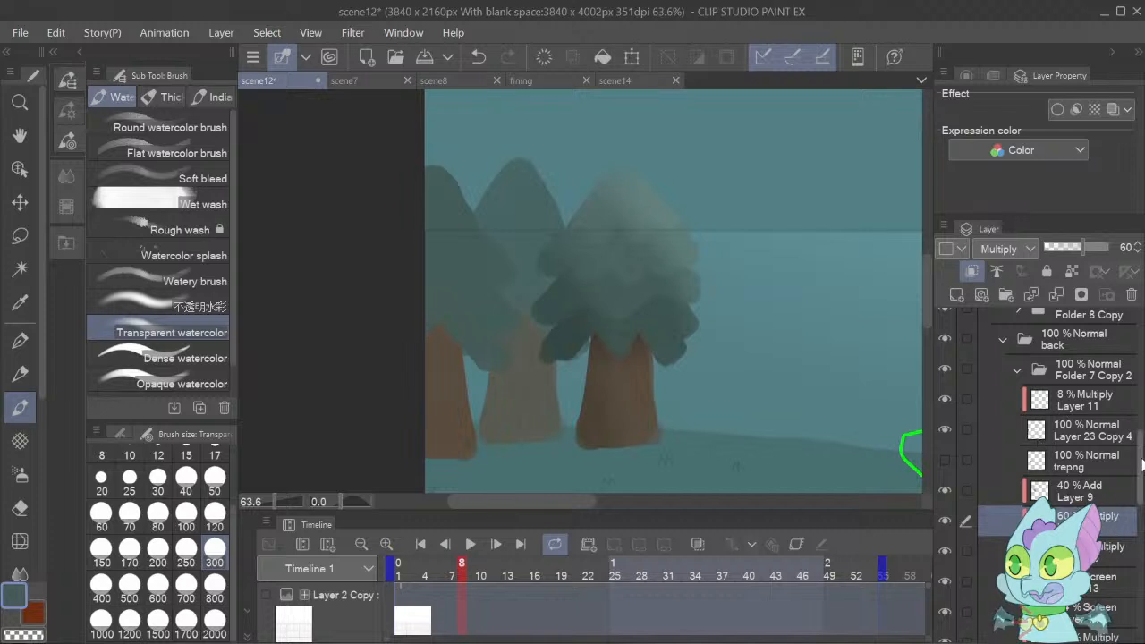
# Group the rightmost tree's foliage layers from Layer 9 down to Layer 23 Copy 5 into a folder and collapse it.
pyautogui.moveTo(1143, 463); pyautogui.dragTo(1142, 492)
pyautogui.click(1077, 568)
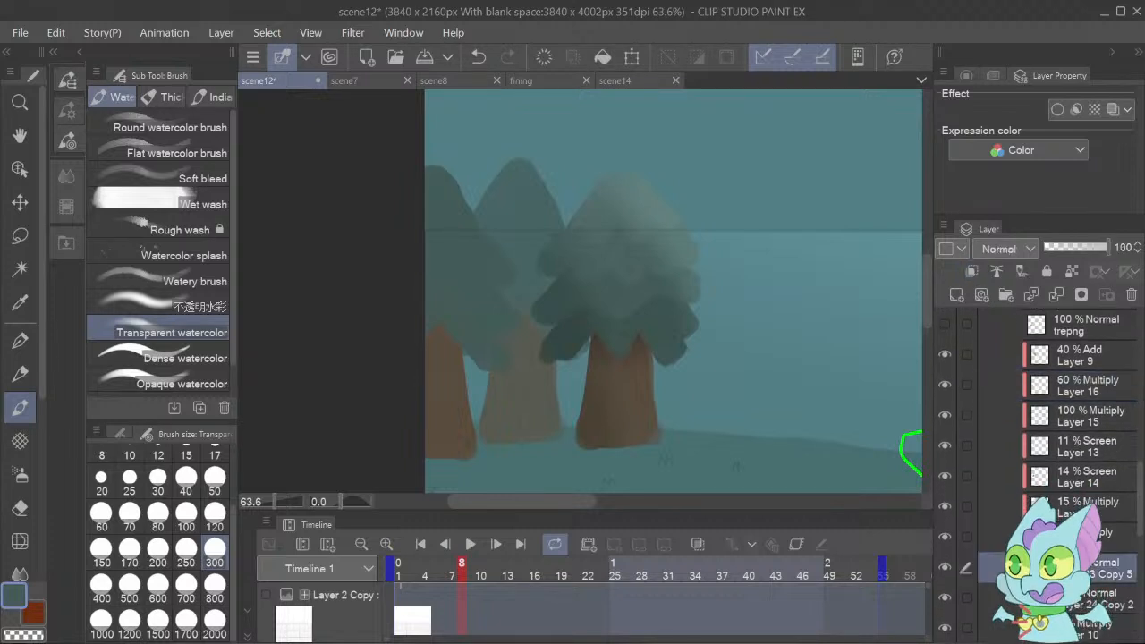
pyautogui.keyDown('shift'); pyautogui.click(1068, 362); pyautogui.keyUp('shift')
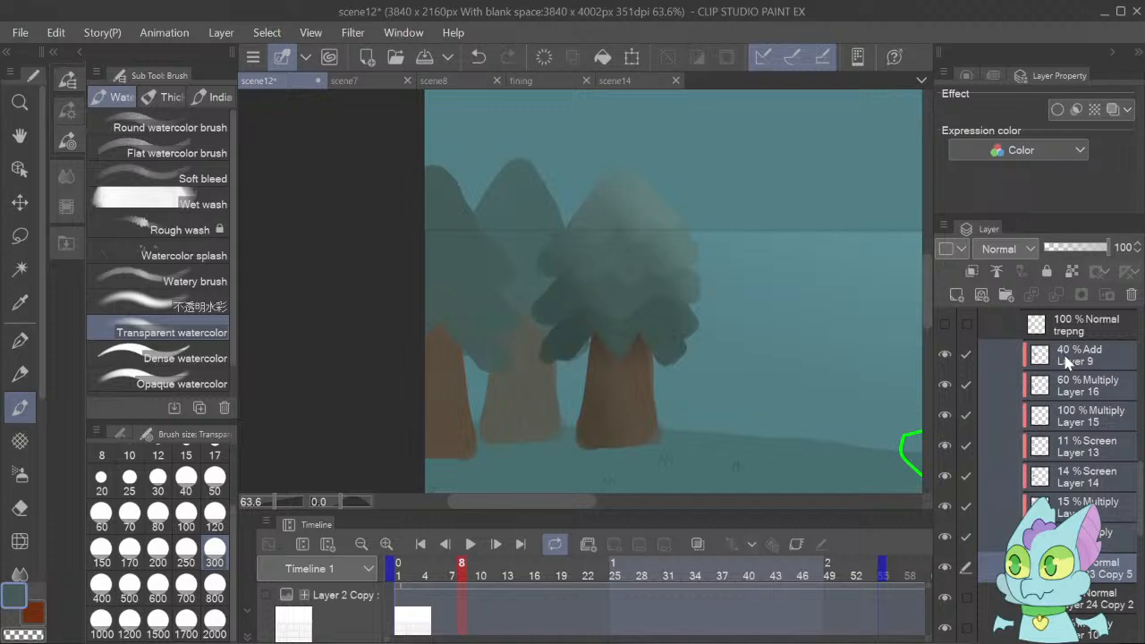
pyautogui.click(1009, 294)
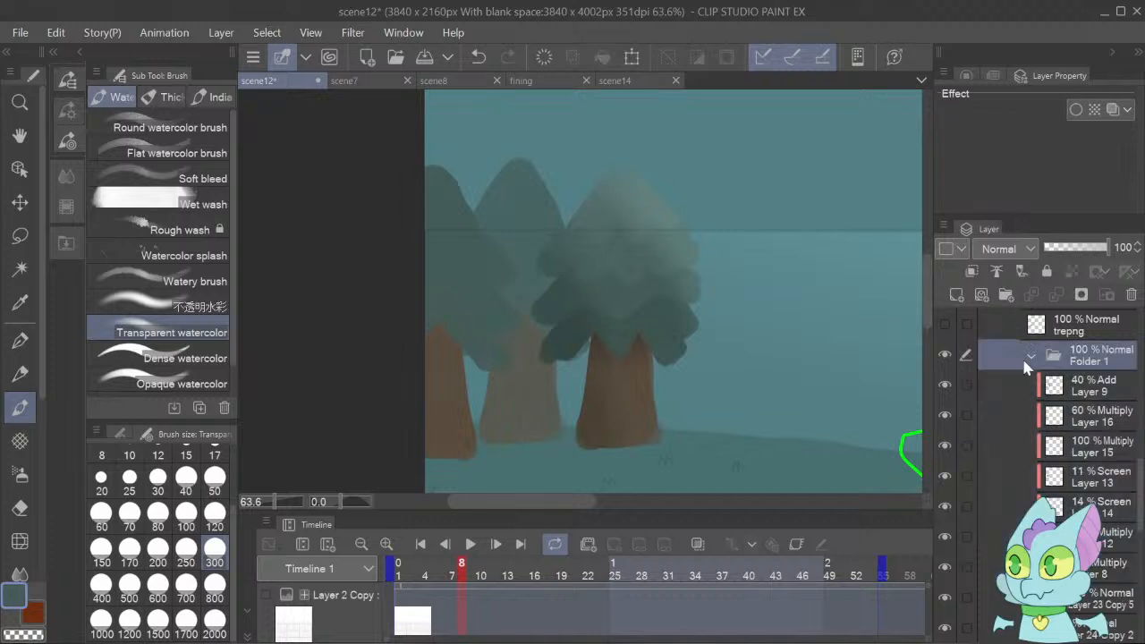
pyautogui.click(944, 353)
pyautogui.click(944, 354)
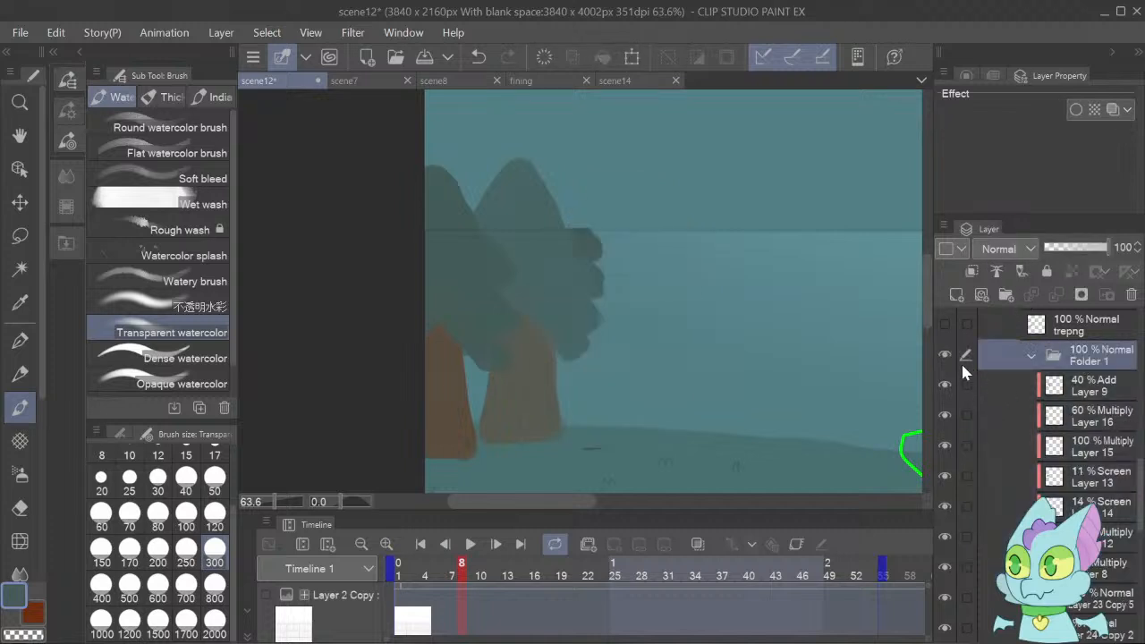
pyautogui.click(1031, 360)
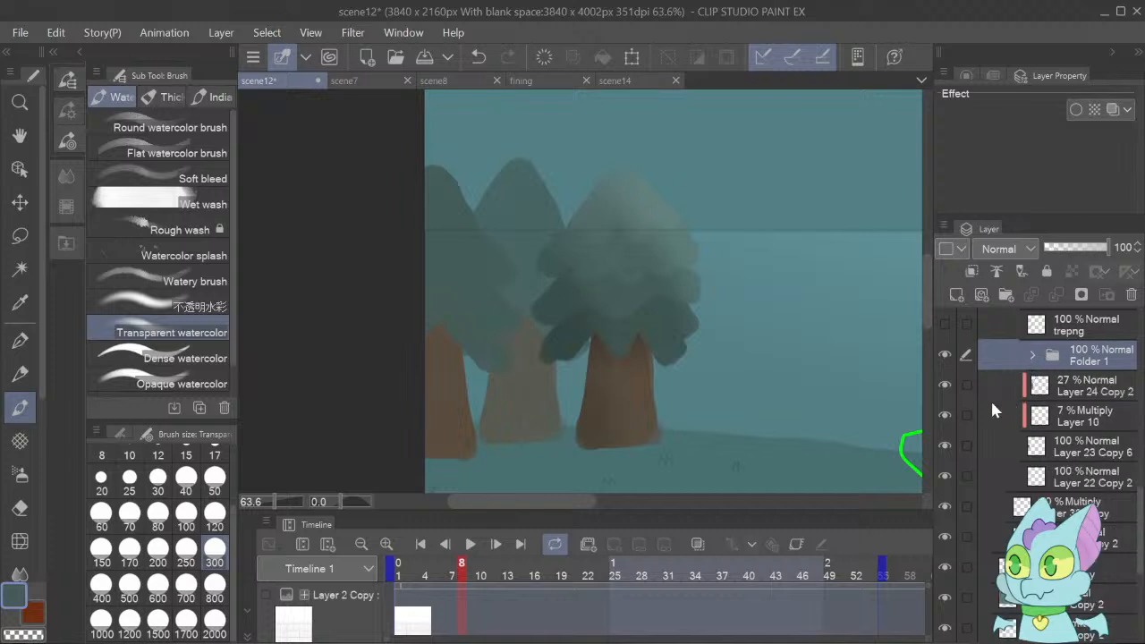
pyautogui.click(944, 384)
pyautogui.click(944, 384)
# Group Layer 11 and Layer 23 Copy 4 into a folder, collapse it, and nest it inside another new folder.
pyautogui.scroll(5, 1143, 528)
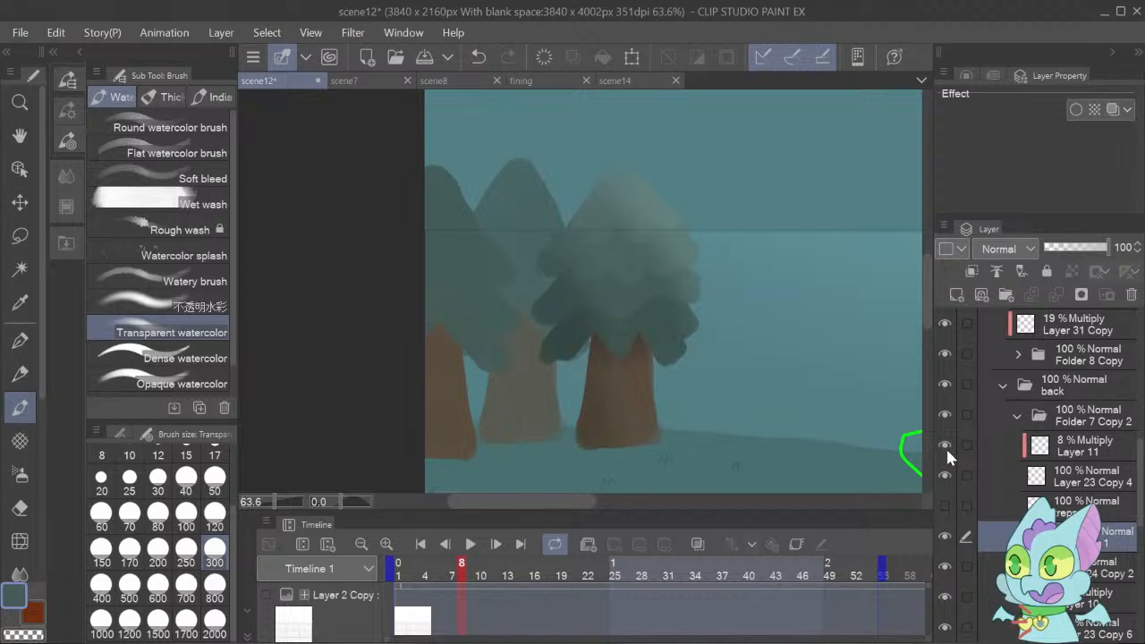
pyautogui.click(1040, 480)
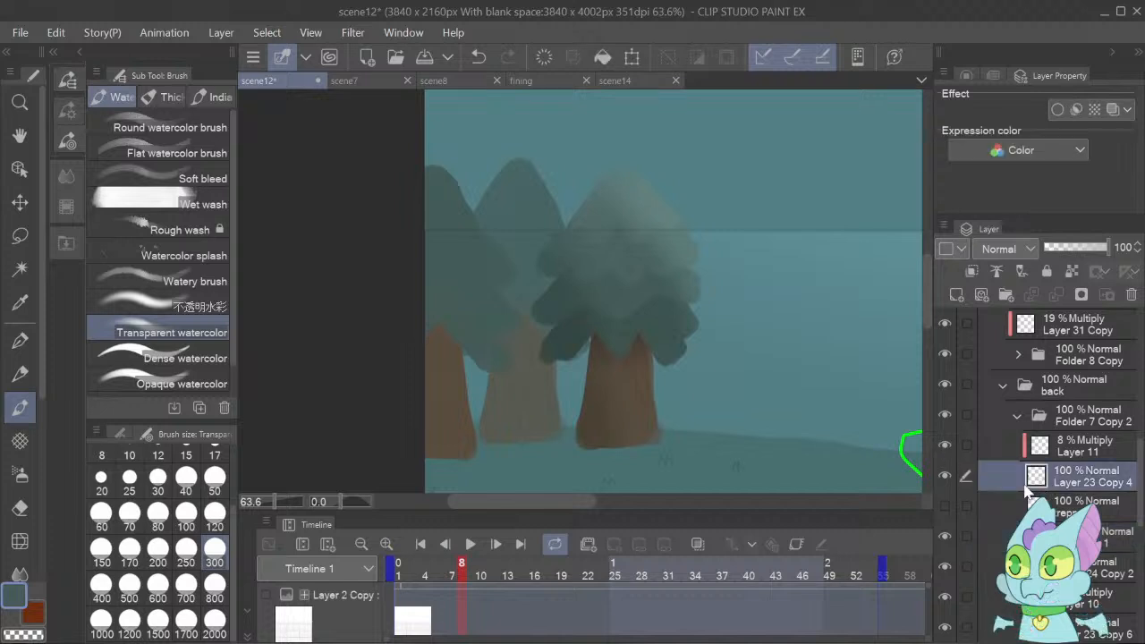
pyautogui.keyDown('ctrl'); pyautogui.click(1052, 445); pyautogui.keyUp('ctrl')
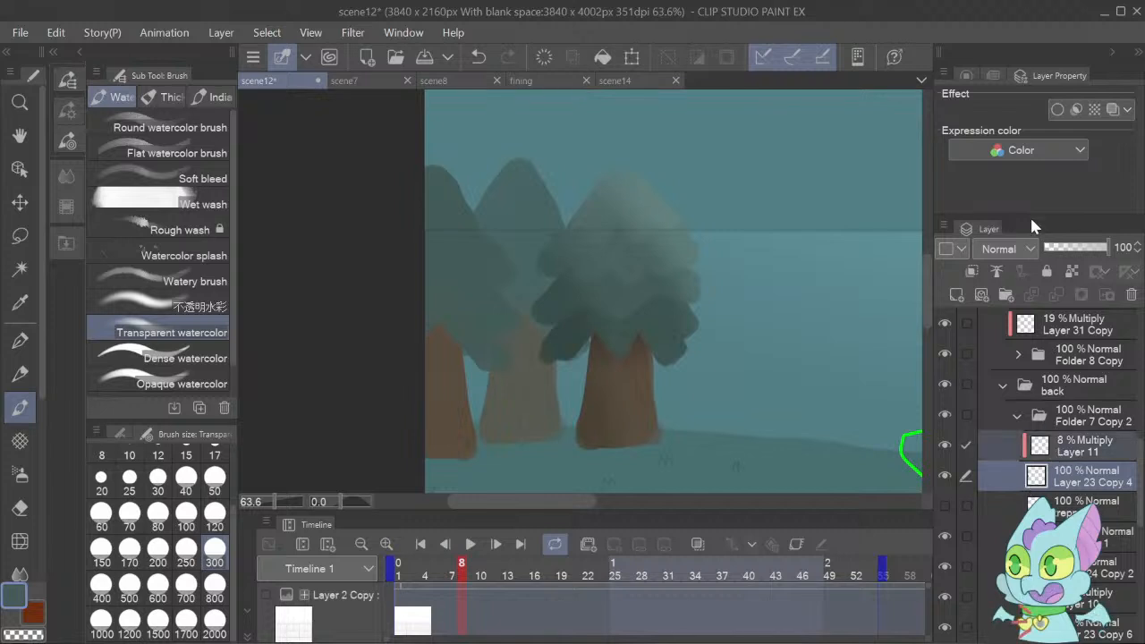
pyautogui.hotkey('ctrl', 'g')
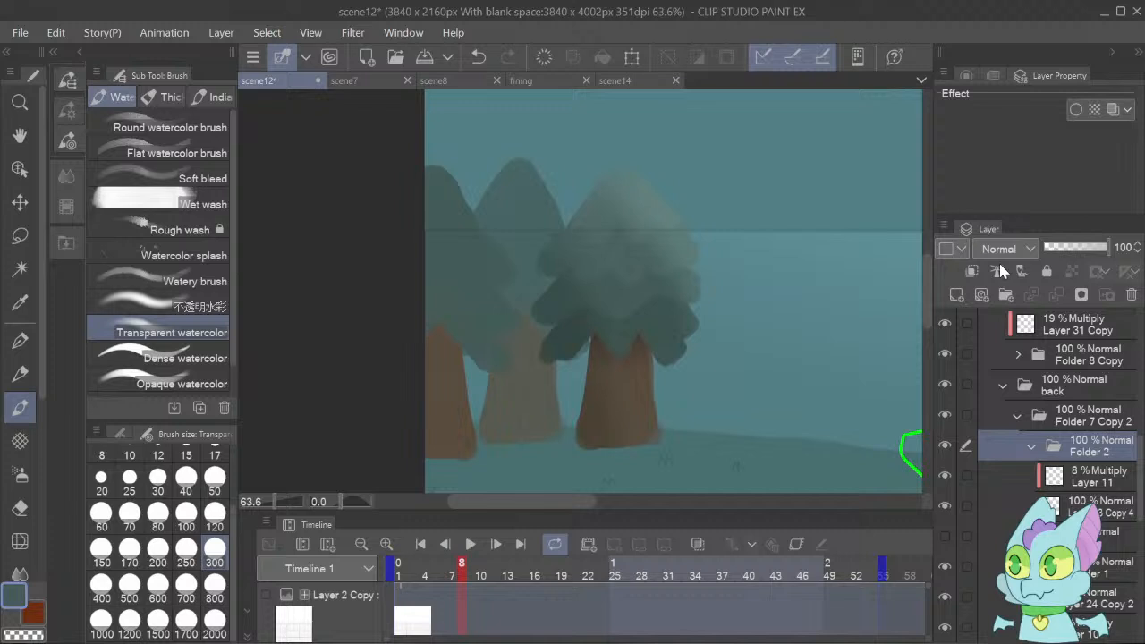
pyautogui.click(1032, 446)
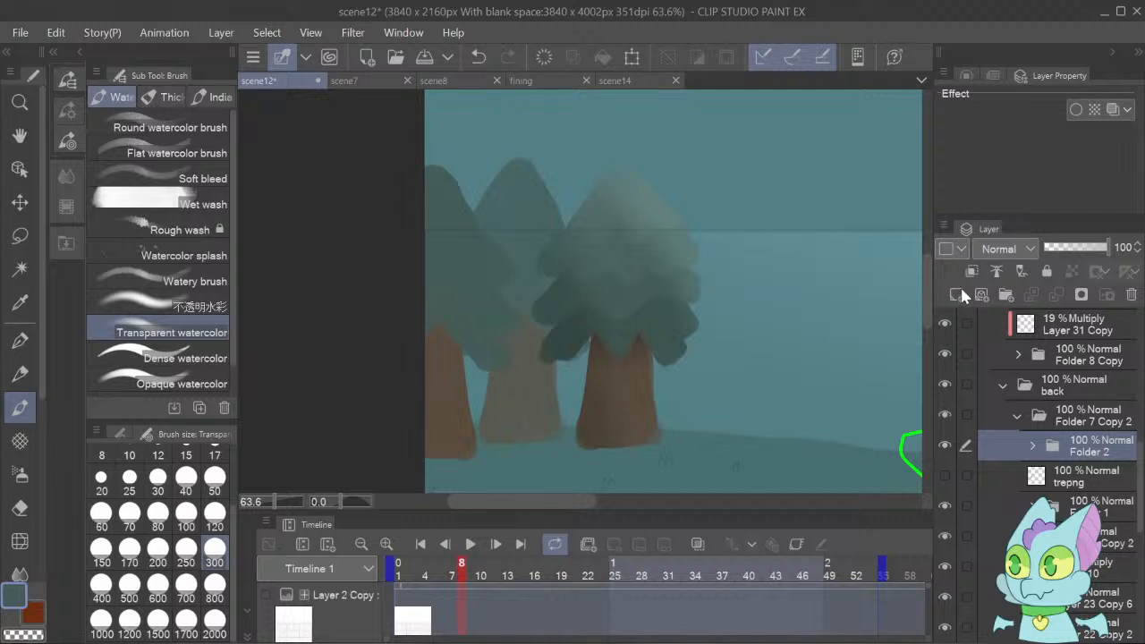
pyautogui.hotkey('ctrl', 'g')
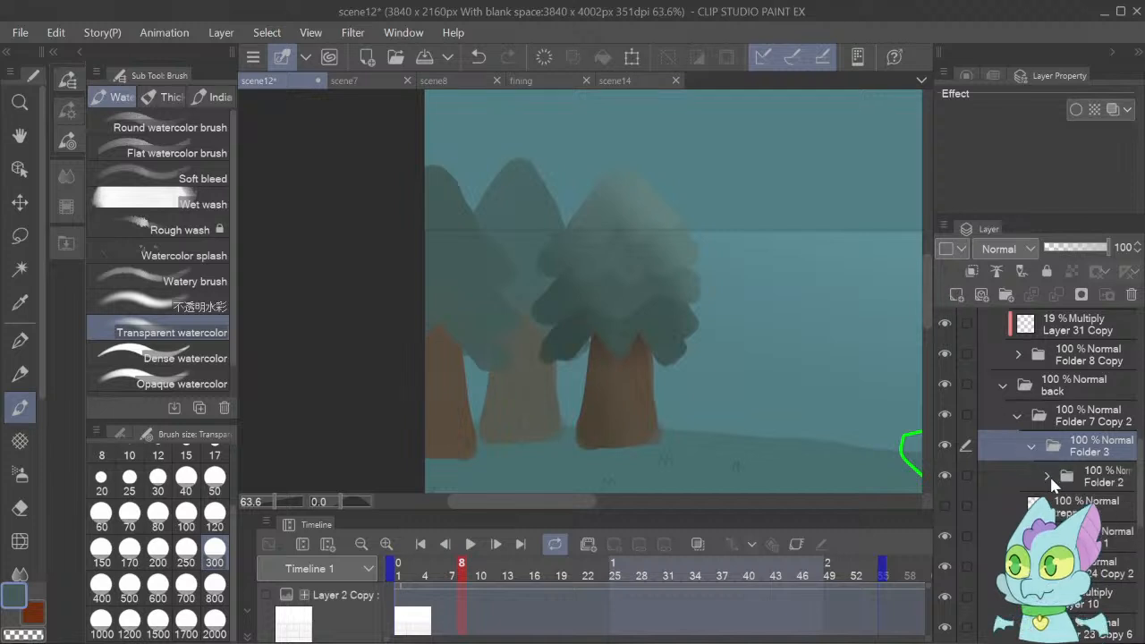
# Try shading the leftmost tree's lower foliage and trunk on a new Multiply layer above Folder 2, at 50% opacity.
pyautogui.click(956, 297)
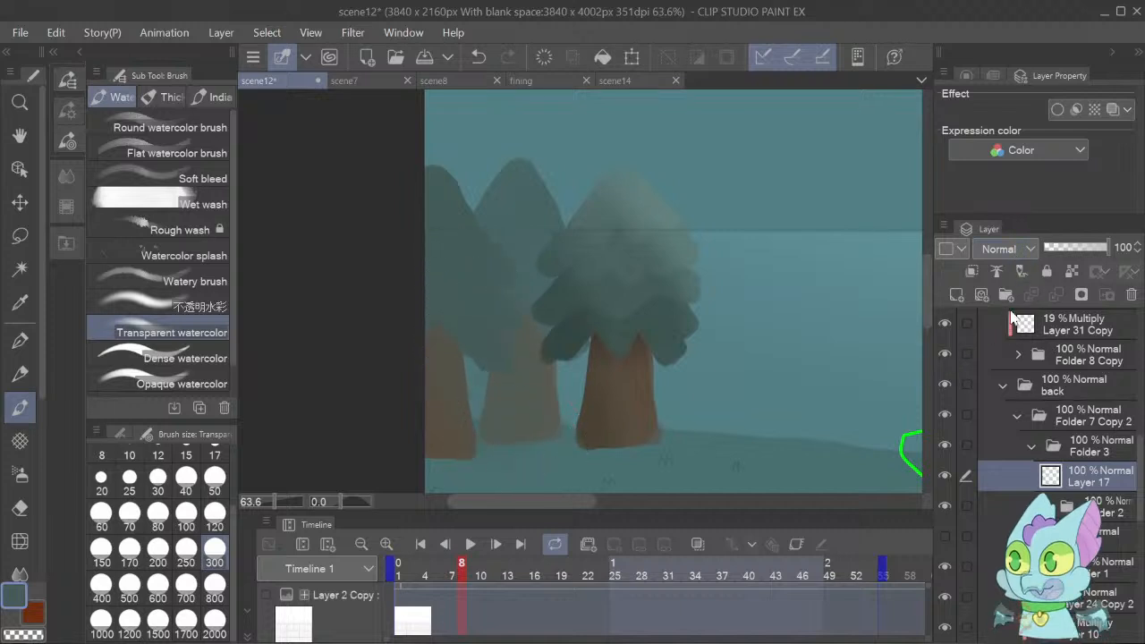
pyautogui.click(1020, 327)
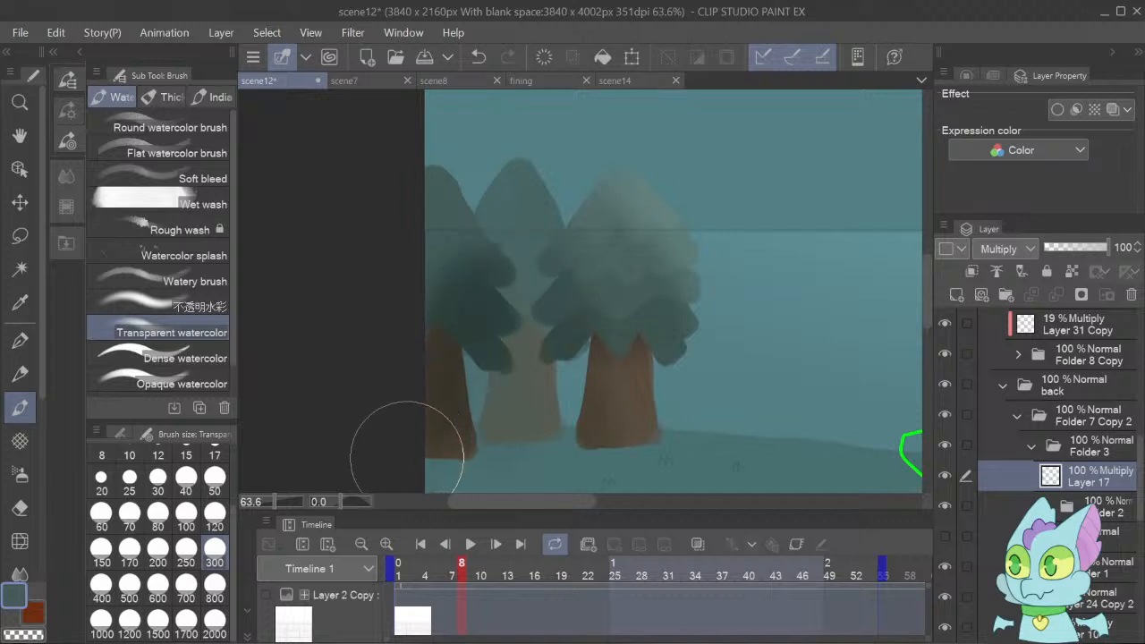
pyautogui.moveTo(513, 295)
pyautogui.mouseDown()
pyautogui.moveTo(432, 344)
pyautogui.moveTo(378, 401)
pyautogui.mouseUp()
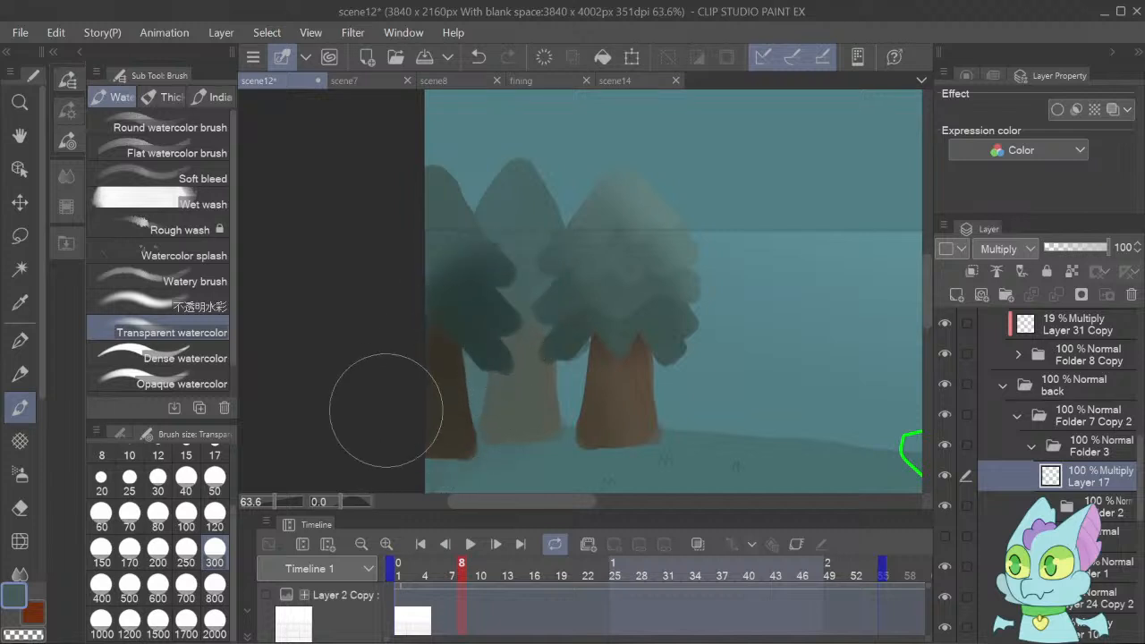
pyautogui.click(1083, 248)
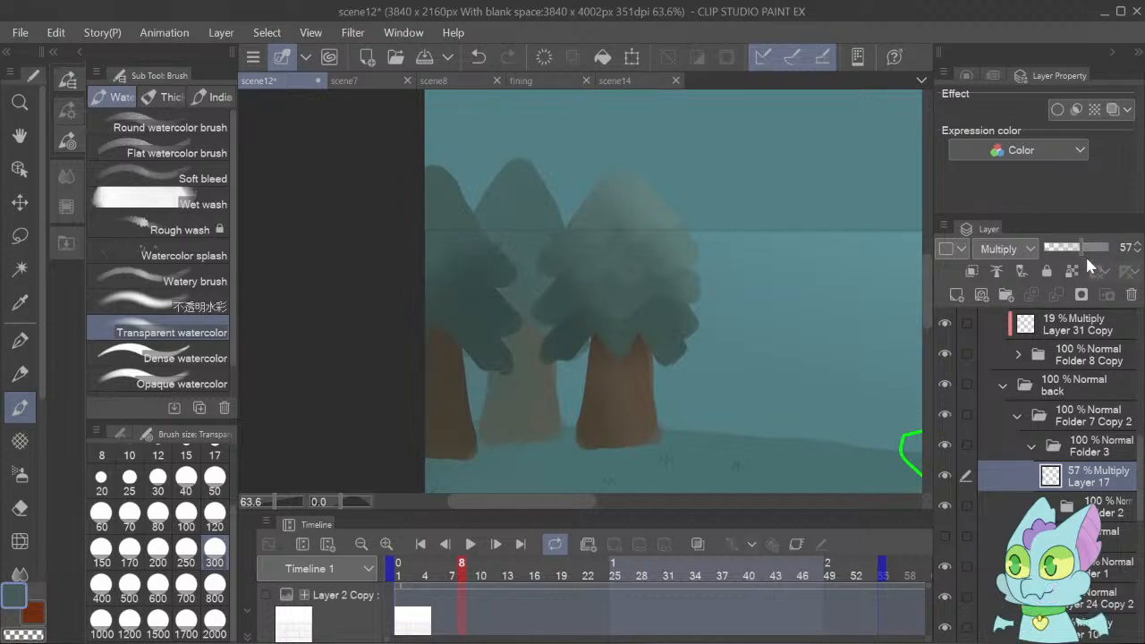
pyautogui.click(1137, 252)
# Try highlighting the leftmost tree's upper foliage with Transparent watercolor on a new Add layer above Layer 17.
pyautogui.click(1110, 510)
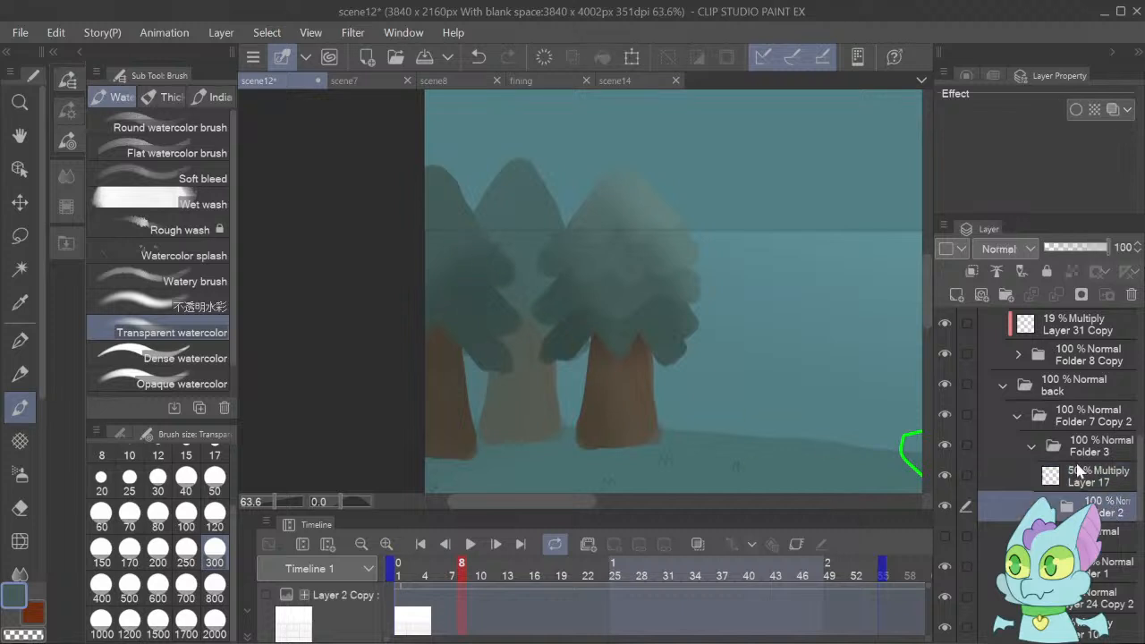
pyautogui.click(1085, 472)
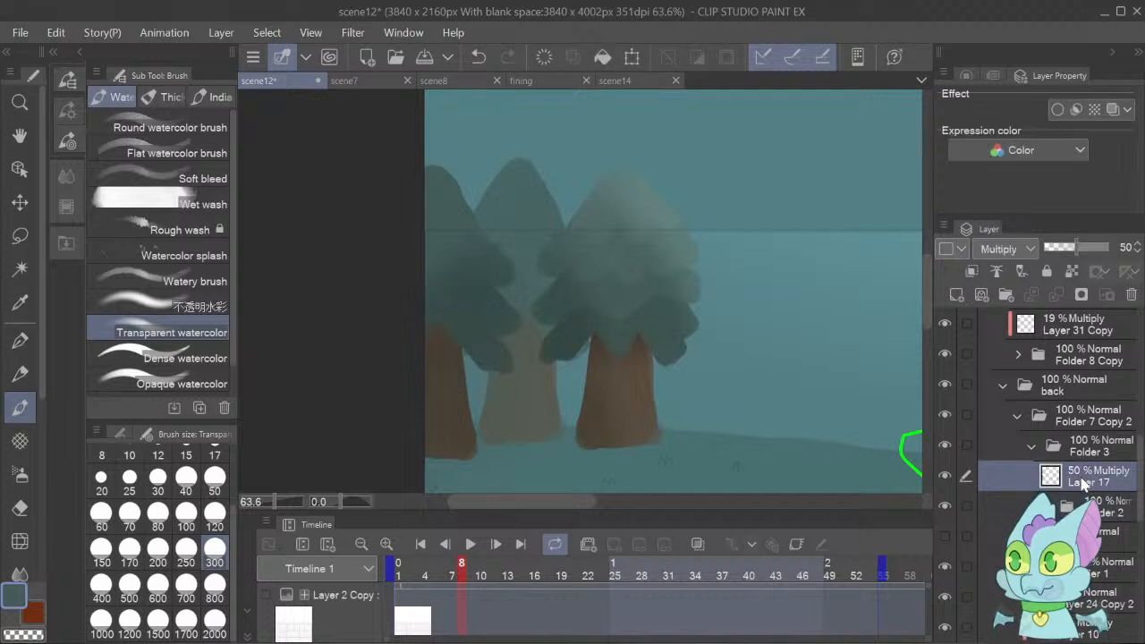
pyautogui.click(957, 294)
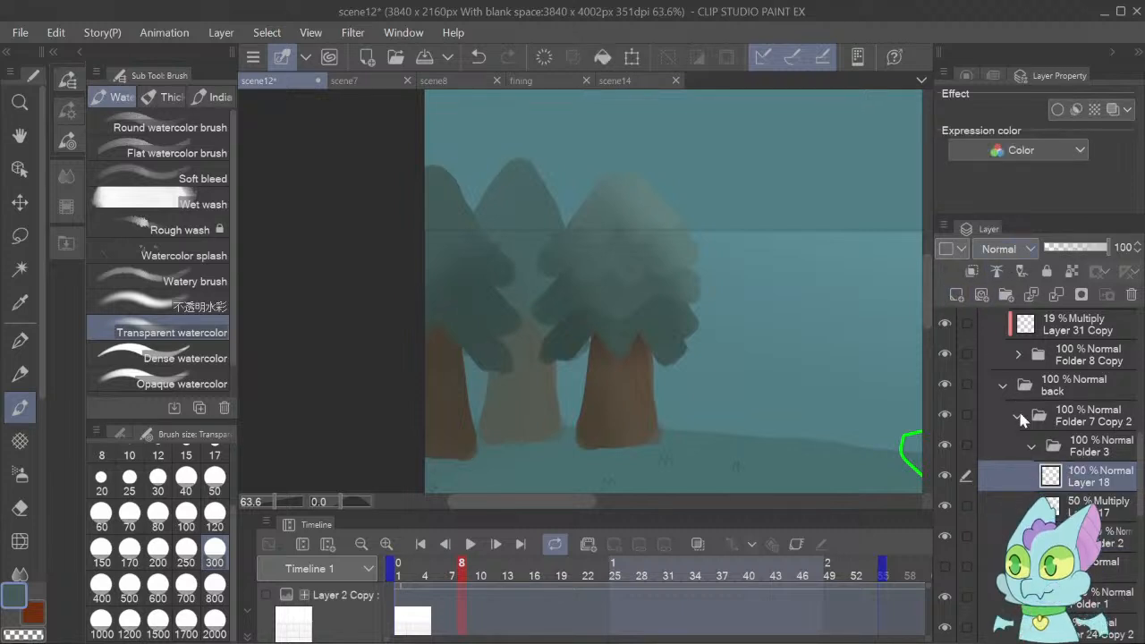
pyautogui.click(1015, 460)
pyautogui.moveTo(474, 192); pyautogui.dragTo(491, 220)
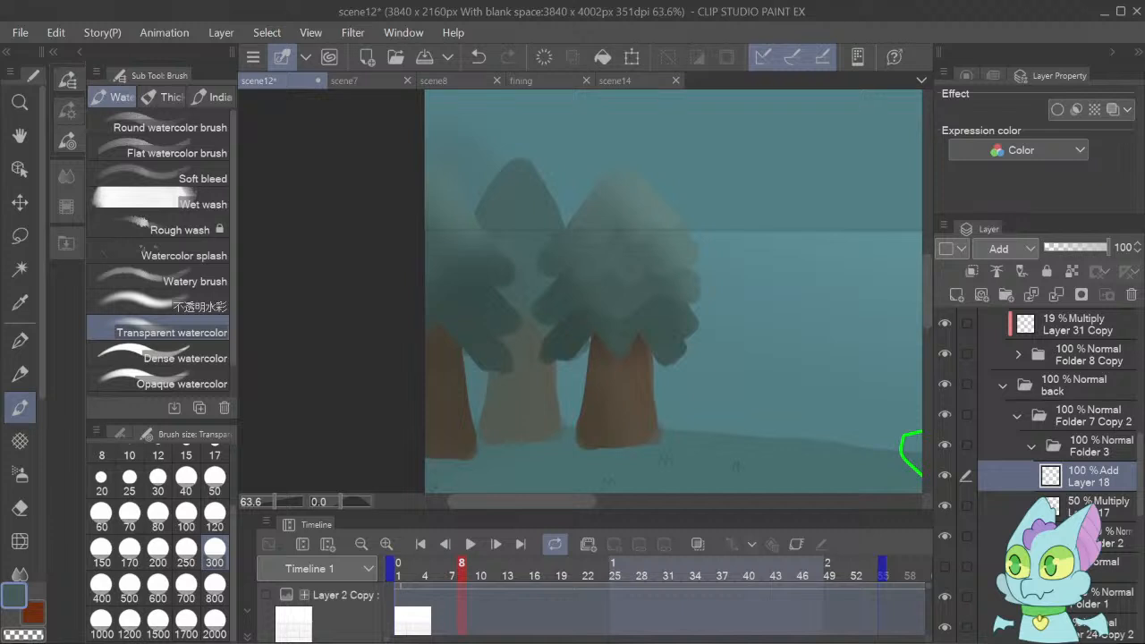
# Set the opacity of the leftmost tree's Add highlight on Layer 18 to 40%.
pyautogui.click(1046, 537)
pyautogui.scroll(-3, 1134, 542)
pyautogui.moveTo(1135, 537); pyautogui.dragTo(1135, 538)
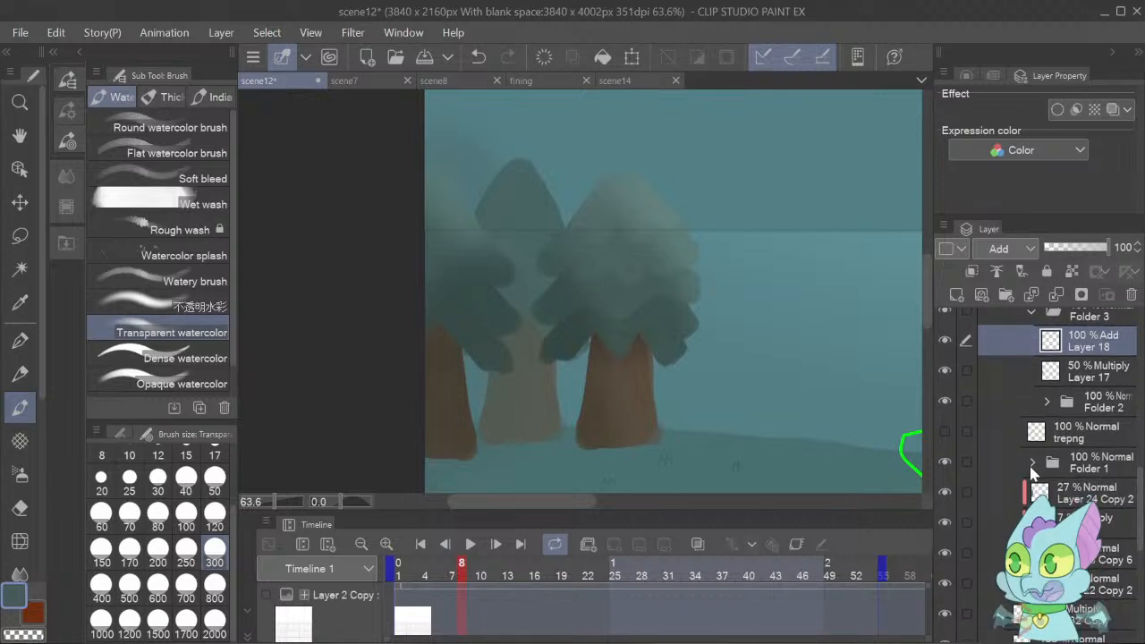
pyautogui.click(1031, 463)
pyautogui.click(1031, 462)
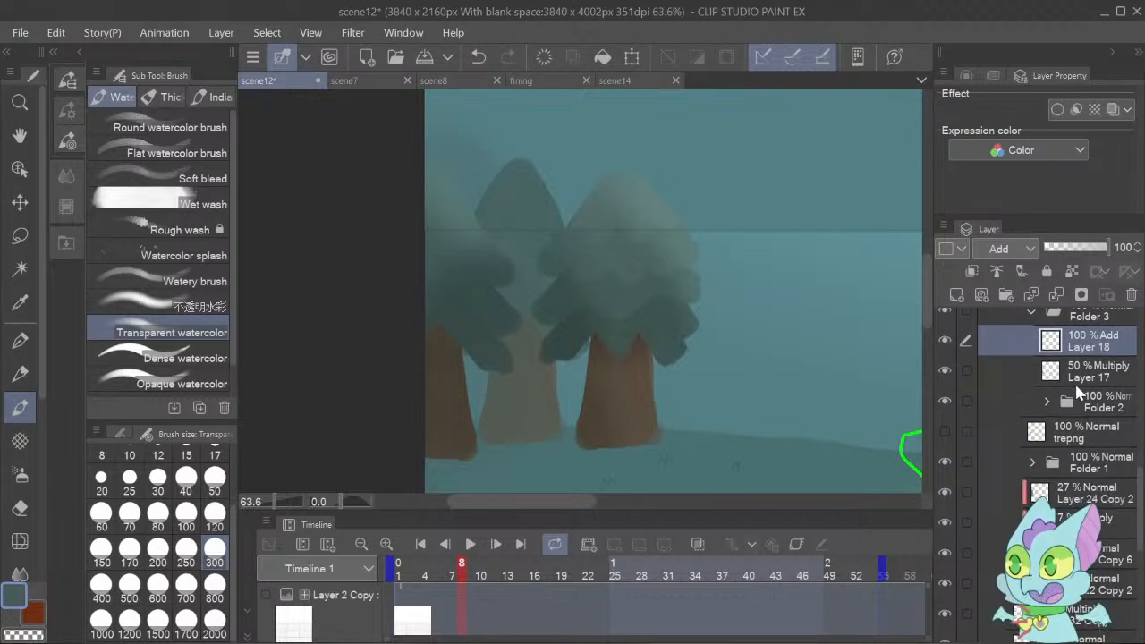
pyautogui.click(1069, 252)
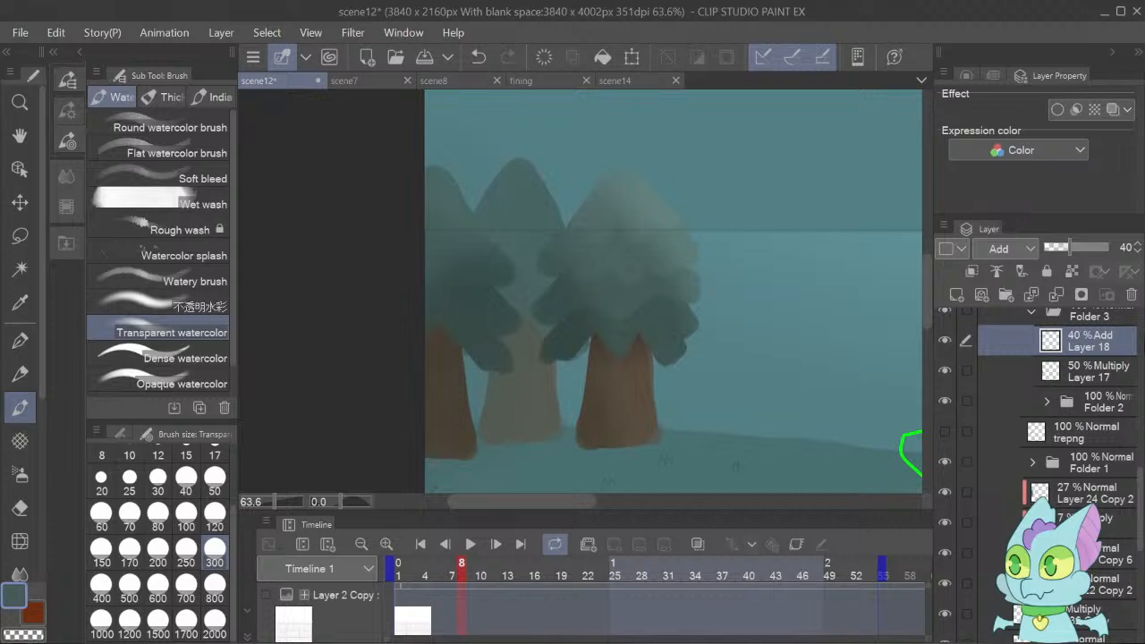
# Hide Layer 18 and Layer 17, and add a new Multiply layer directly above Layer 11 inside Folder 2.
pyautogui.click(947, 344)
pyautogui.click(949, 370)
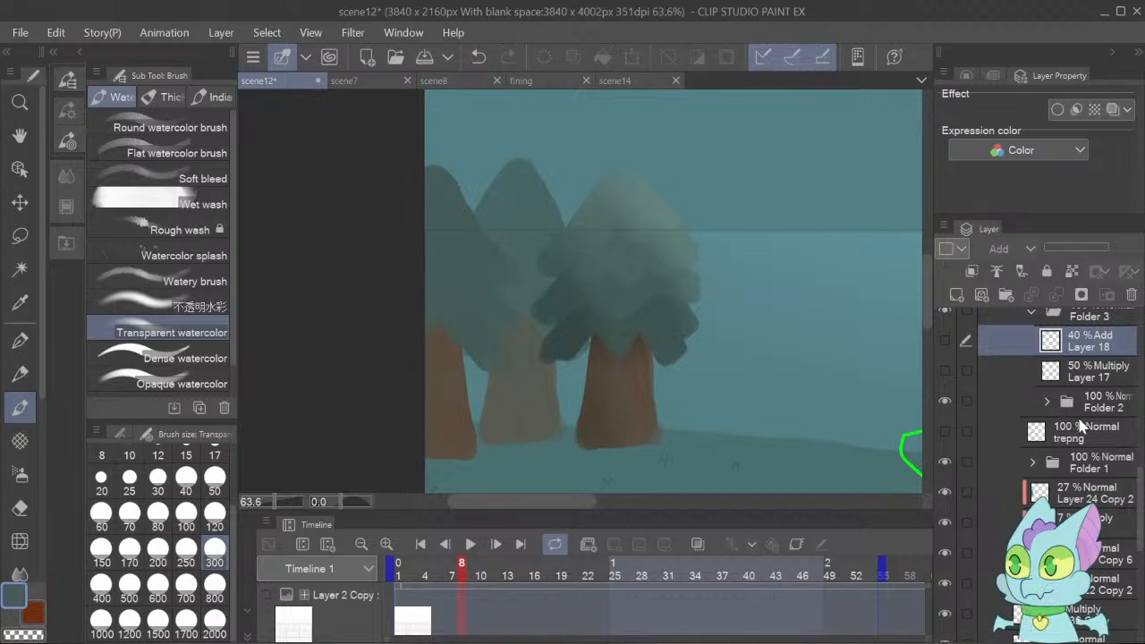
pyautogui.click(1065, 405)
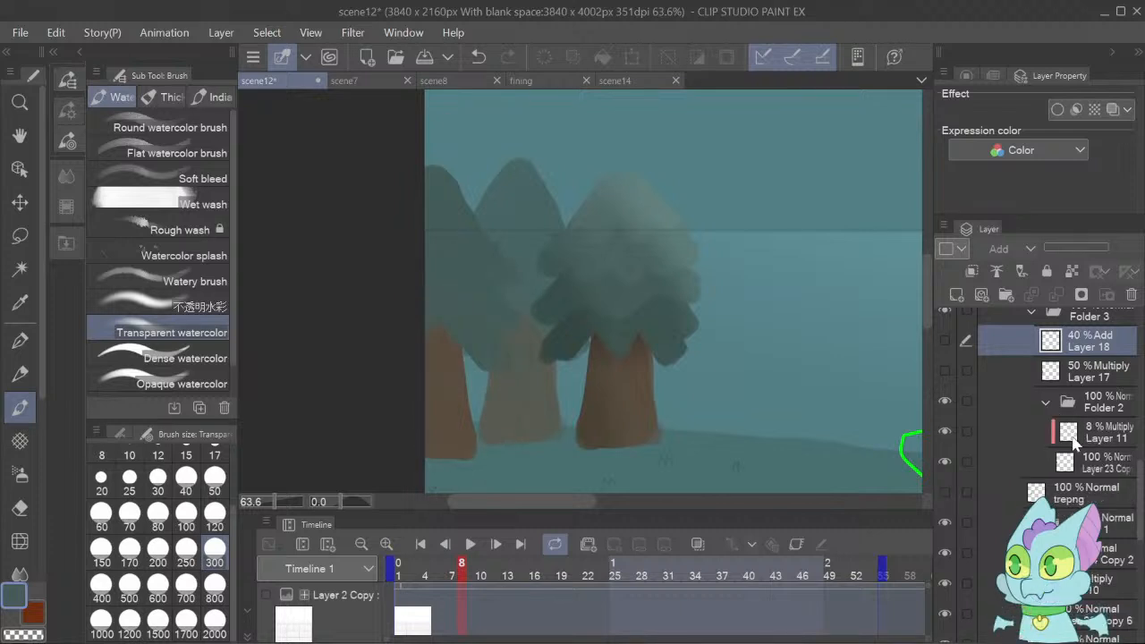
pyautogui.click(1083, 439)
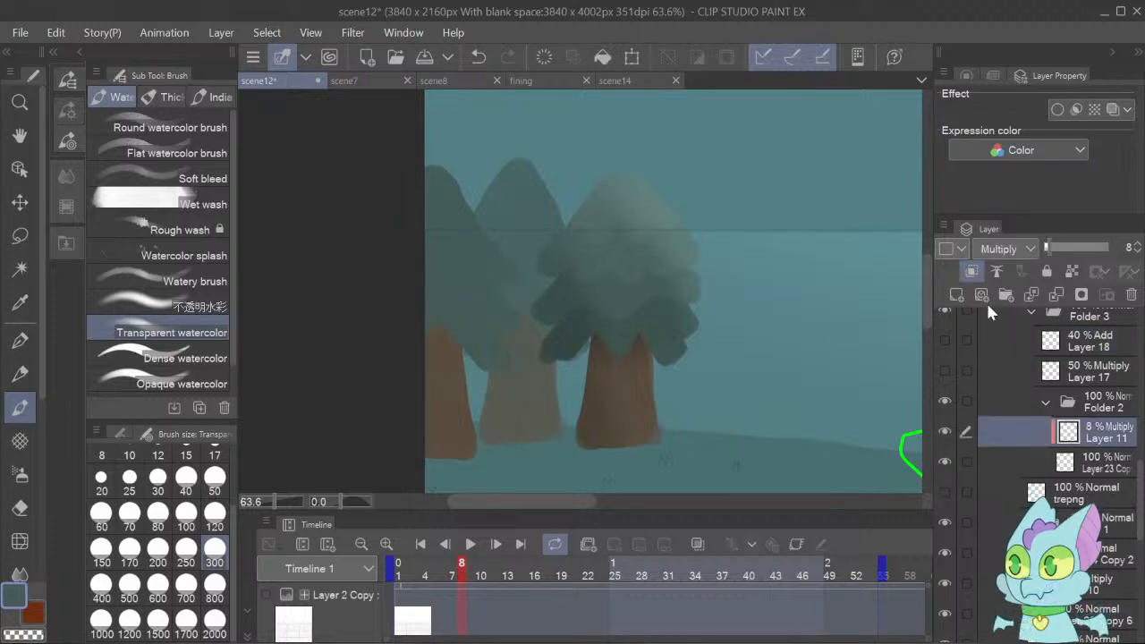
pyautogui.click(957, 295)
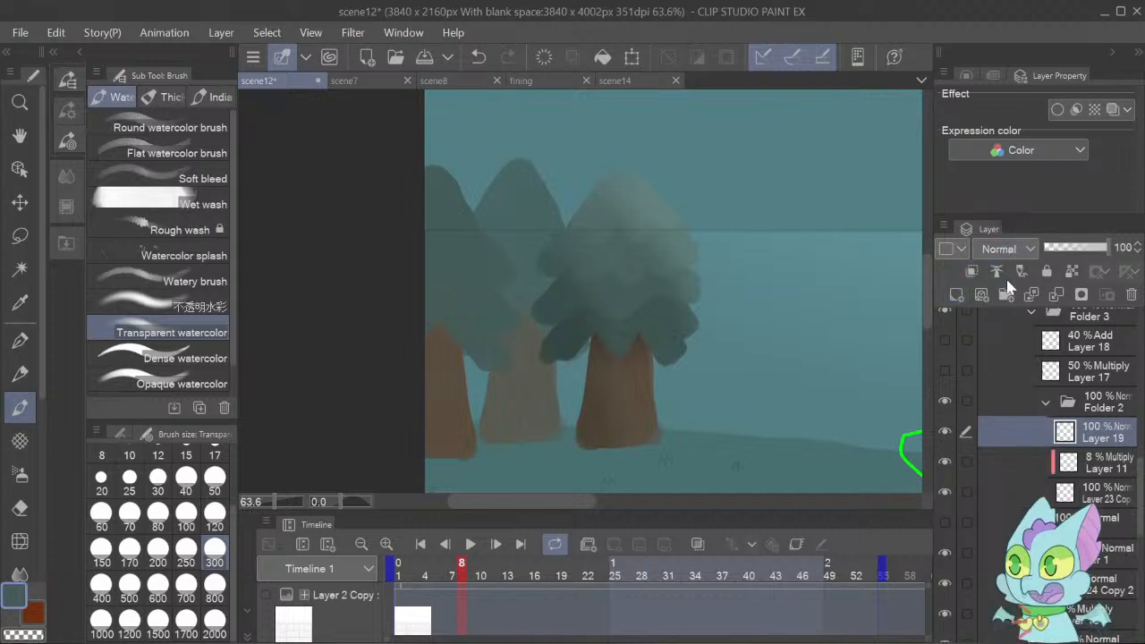
pyautogui.click(1011, 311)
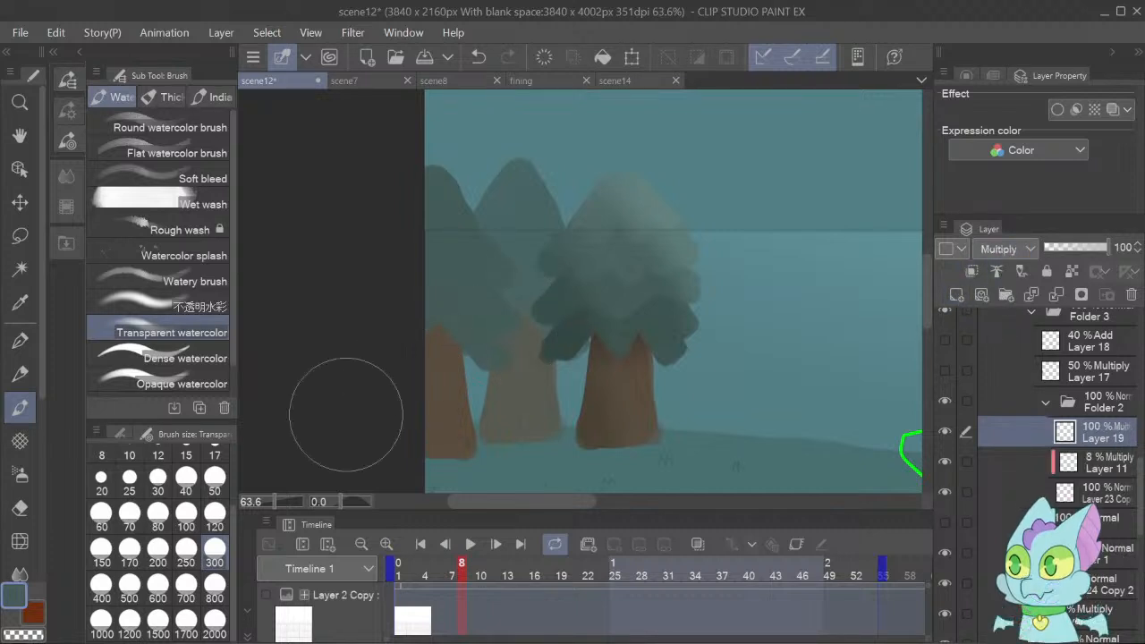
# Paint a dark shadow across the leftmost tree's lower foliage with Dense watercolor on Layer 19, trimming its upper edge with the Hard eraser at size 50.
pyautogui.click(188, 358)
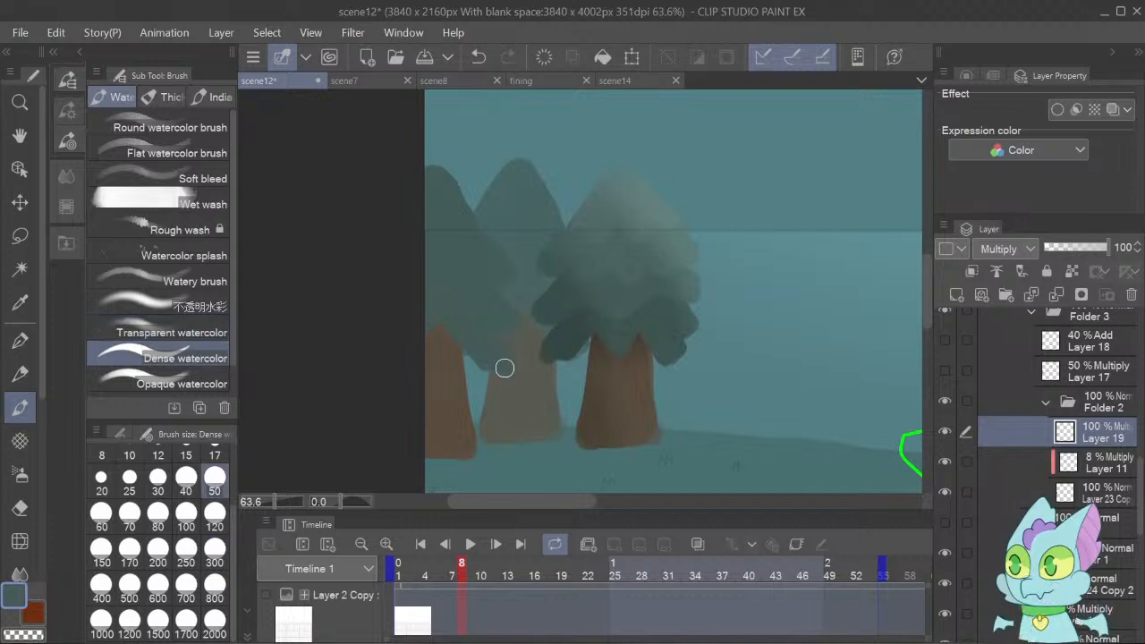
pyautogui.moveTo(510, 369)
pyautogui.mouseDown()
pyautogui.moveTo(471, 321)
pyautogui.moveTo(430, 308)
pyautogui.moveTo(396, 329)
pyautogui.moveTo(433, 317)
pyautogui.moveTo(476, 336)
pyautogui.moveTo(448, 317)
pyautogui.moveTo(503, 361)
pyautogui.moveTo(431, 303)
pyautogui.moveTo(415, 306)
pyautogui.moveTo(478, 332)
pyautogui.moveTo(502, 373)
pyautogui.mouseUp()
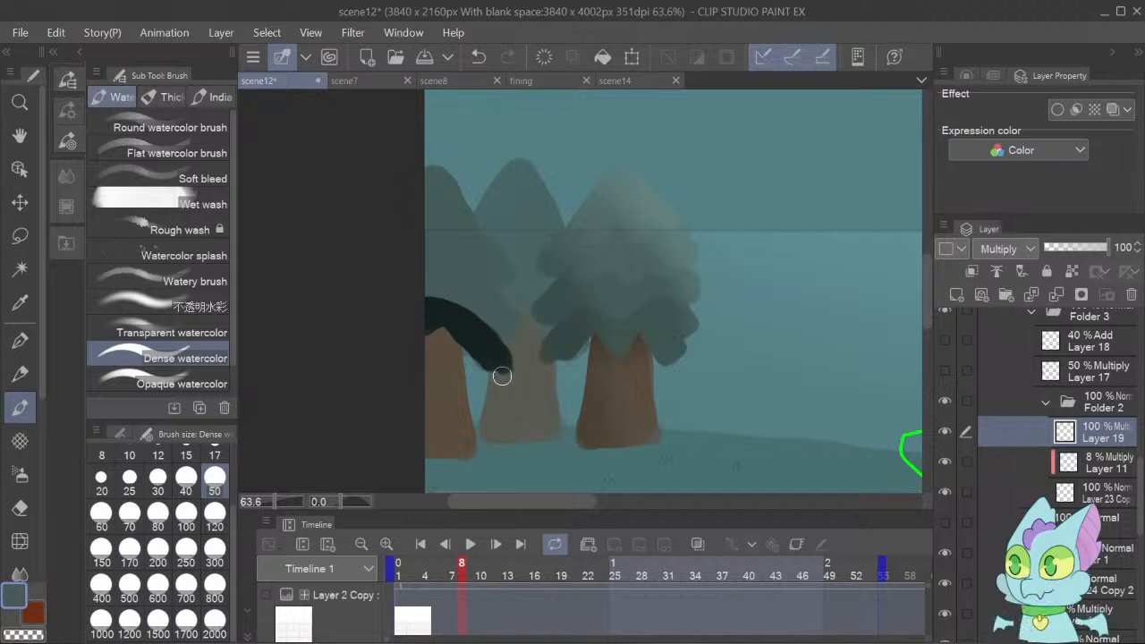
pyautogui.click(20, 507)
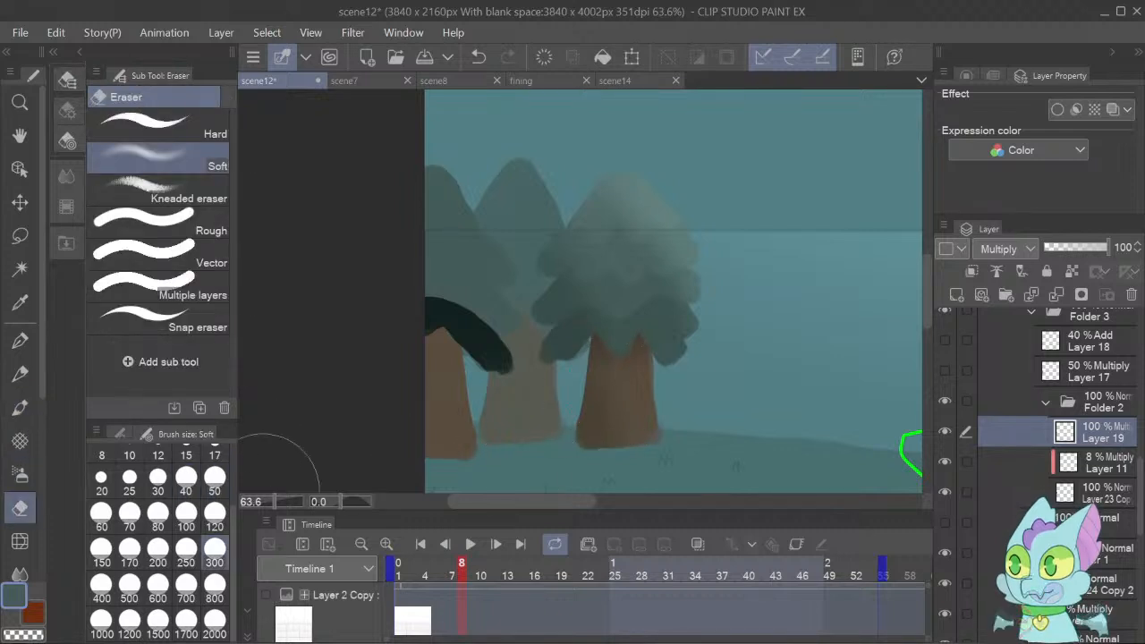
pyautogui.click(220, 515)
pyautogui.click(218, 481)
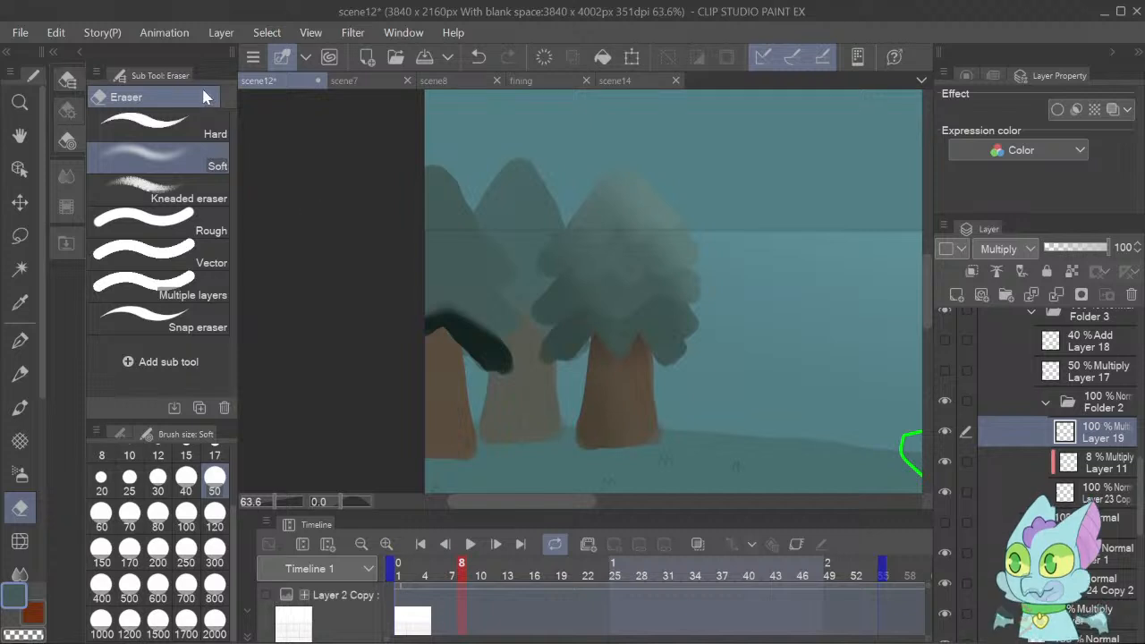
pyautogui.click(224, 139)
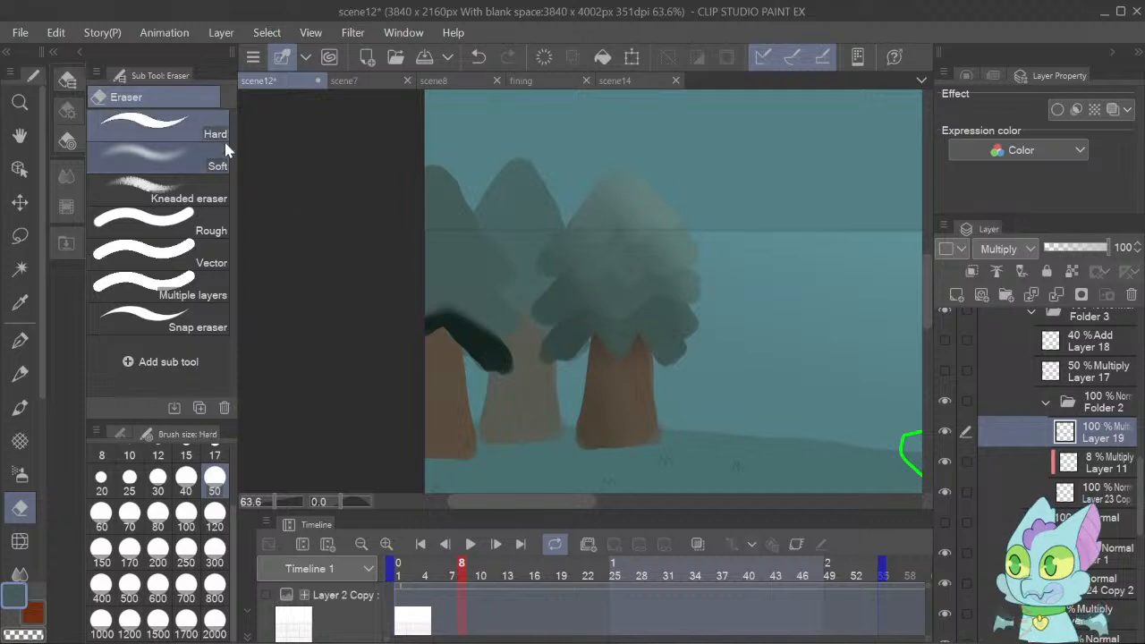
pyautogui.hotkey('ctrl', 'z')
pyautogui.moveTo(527, 340)
pyautogui.mouseDown()
pyautogui.moveTo(449, 293)
pyautogui.moveTo(396, 316)
pyautogui.moveTo(435, 293)
pyautogui.moveTo(462, 300)
pyautogui.mouseUp()
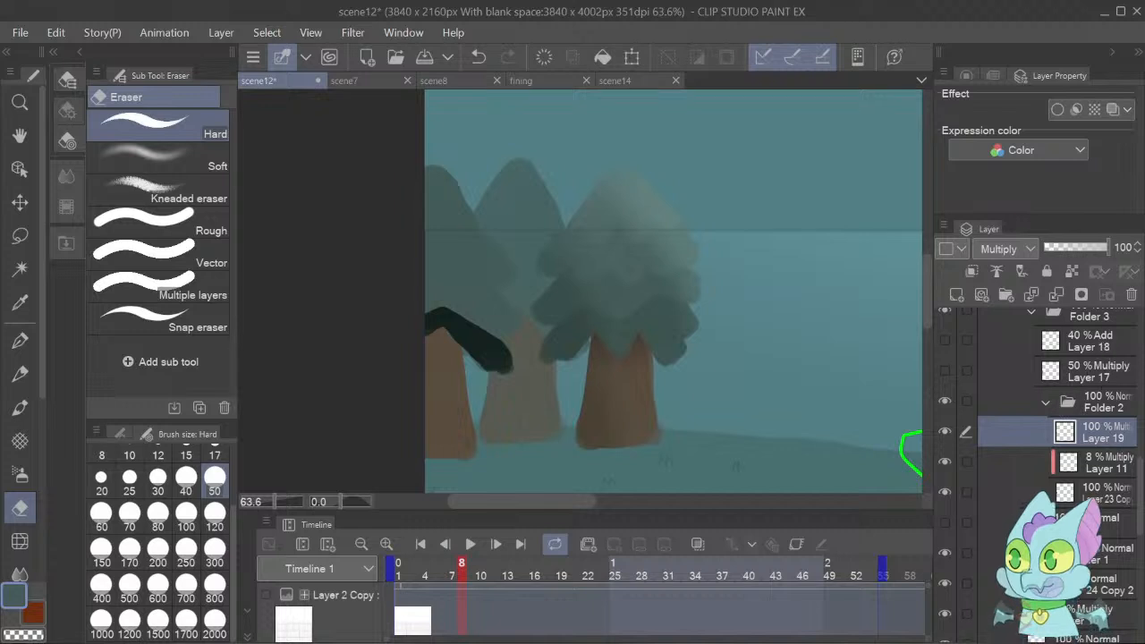
# Clip Layer 19 to the layer below and set its opacity to 15%.
pyautogui.click(1032, 553)
pyautogui.click(1129, 464)
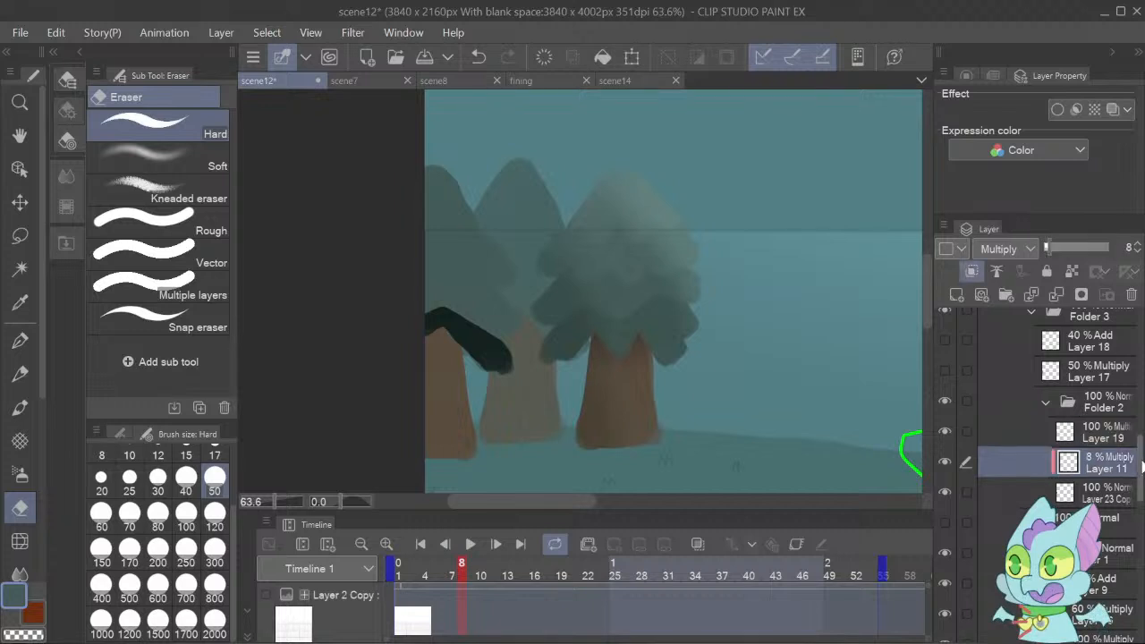
pyautogui.scroll(-5, 1100, 448)
pyautogui.scroll(-1, 1100, 447)
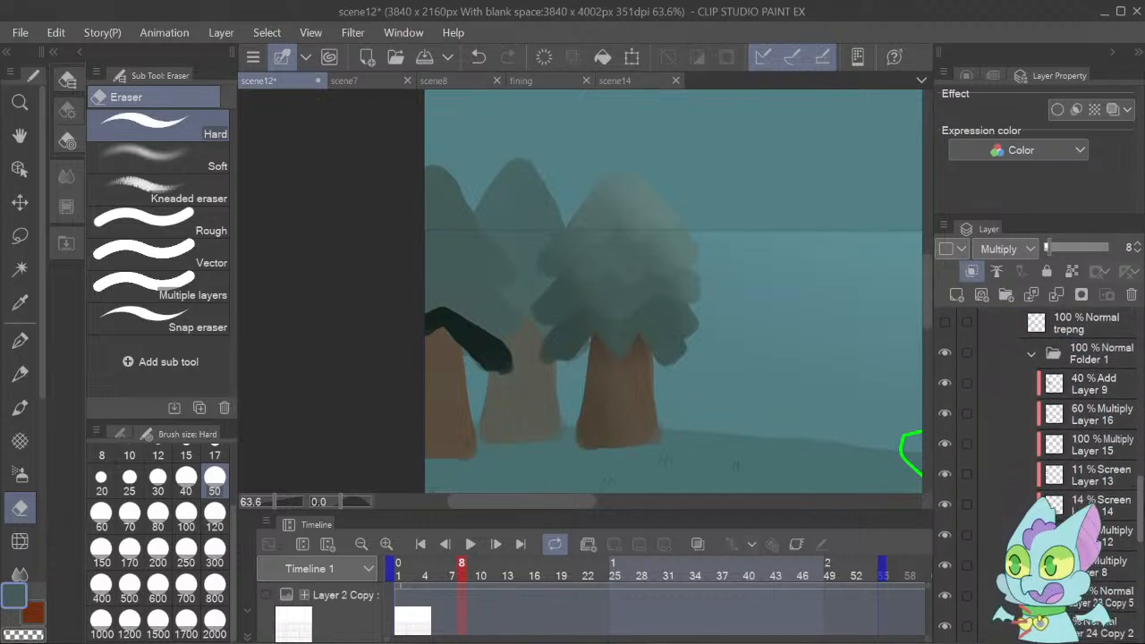
pyautogui.scroll(7, 1099, 445)
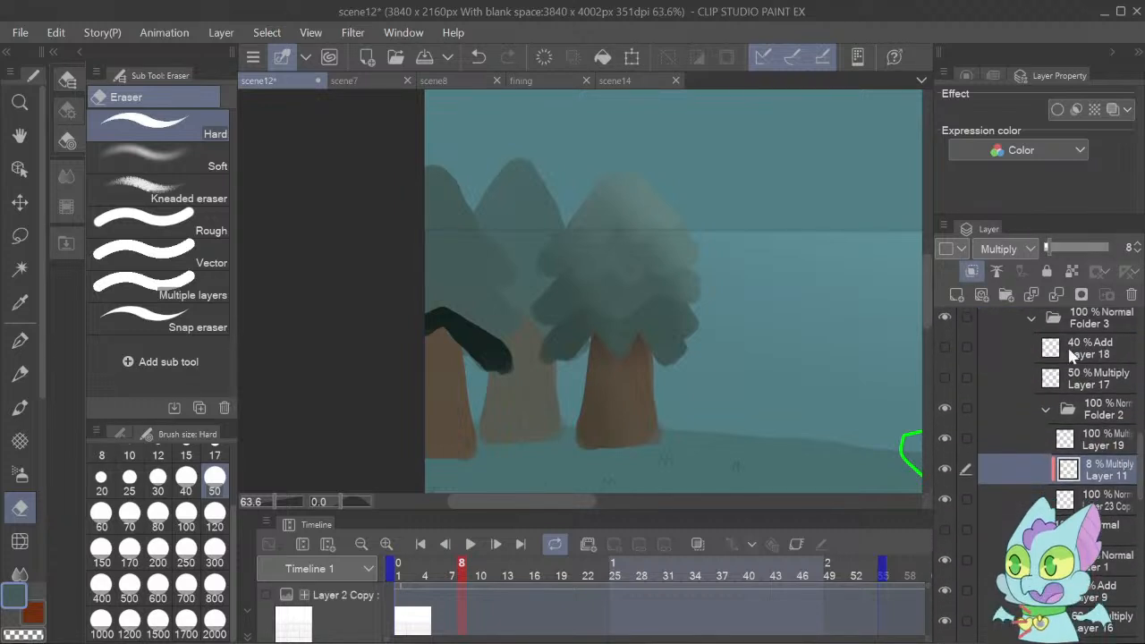
pyautogui.click(1092, 440)
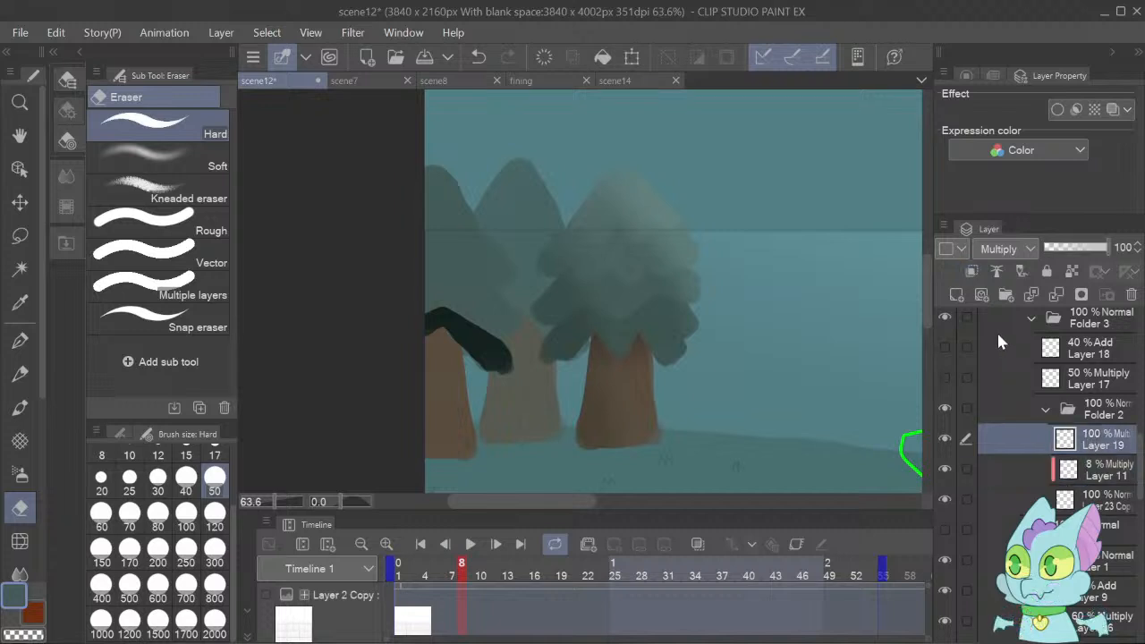
pyautogui.click(972, 272)
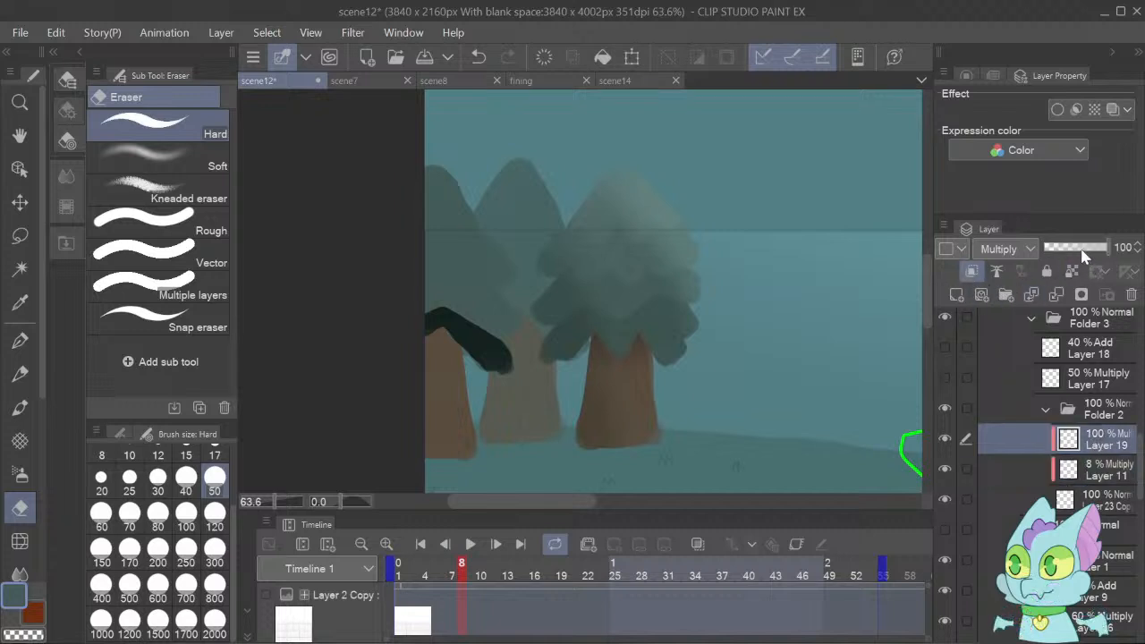
pyautogui.moveTo(1060, 251); pyautogui.dragTo(1051, 254)
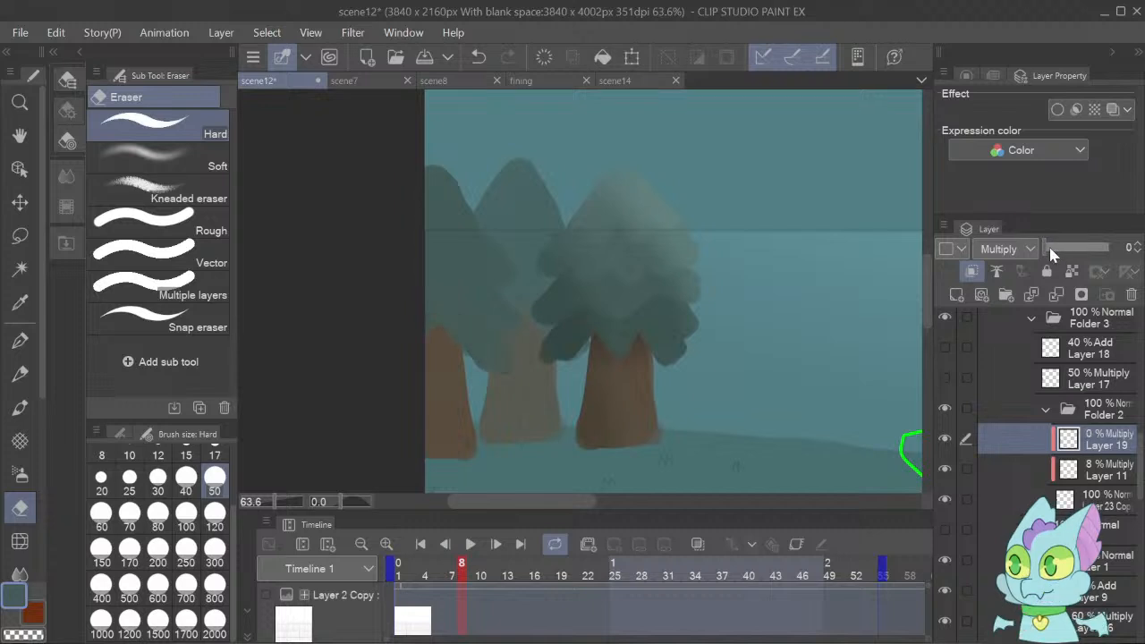
pyautogui.click(1138, 247)
pyautogui.click(1140, 247)
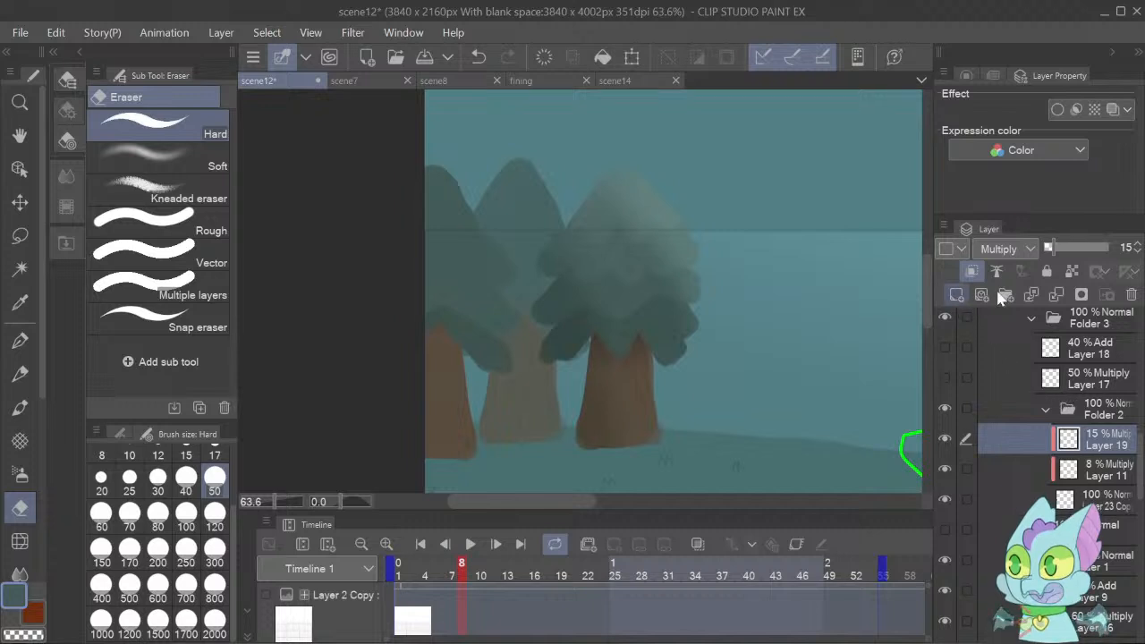
# Highlight the leftmost tree's upper foliage with Dense watercolor on a new clipped Screen layer above Layer 19, at 15% opacity.
pyautogui.click(957, 295)
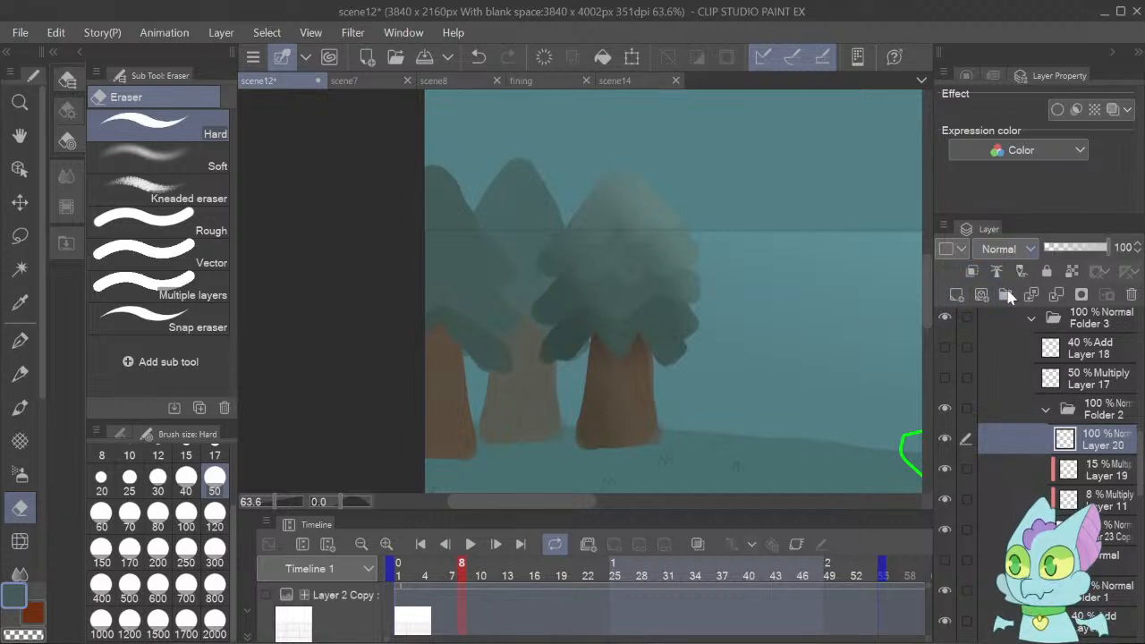
pyautogui.click(999, 400)
pyautogui.click(30, 404)
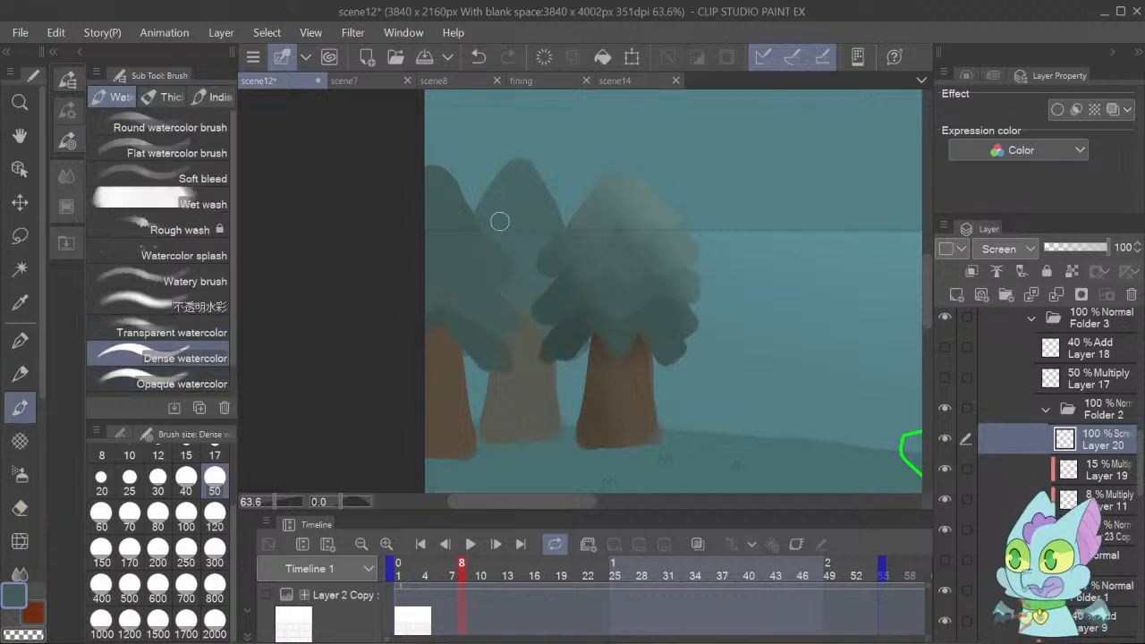
pyautogui.moveTo(429, 166); pyautogui.dragTo(510, 276)
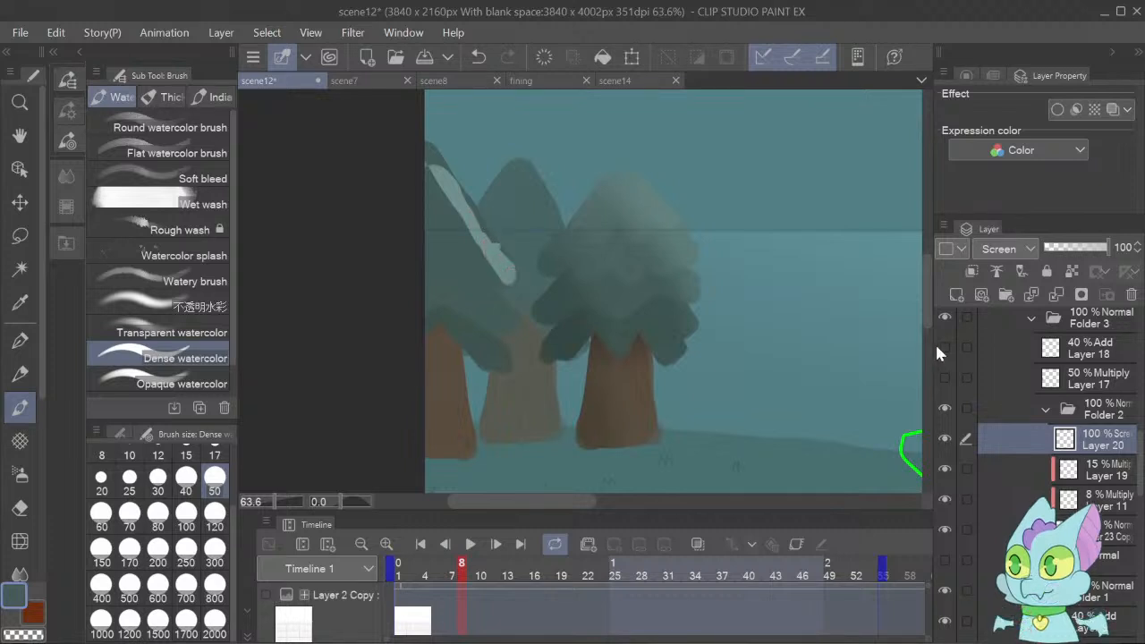
pyautogui.click(972, 271)
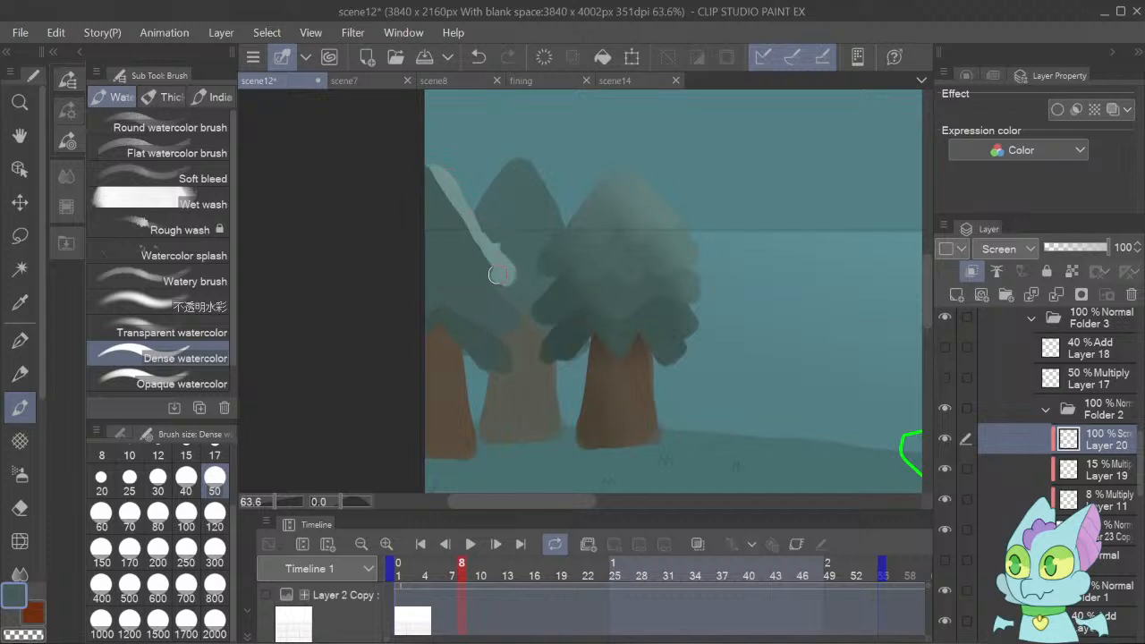
pyautogui.moveTo(512, 283)
pyautogui.mouseDown()
pyautogui.moveTo(462, 256)
pyautogui.moveTo(429, 275)
pyautogui.moveTo(408, 219)
pyautogui.moveTo(430, 173)
pyautogui.moveTo(447, 217)
pyautogui.moveTo(455, 212)
pyautogui.moveTo(484, 247)
pyautogui.moveTo(420, 226)
pyautogui.mouseUp()
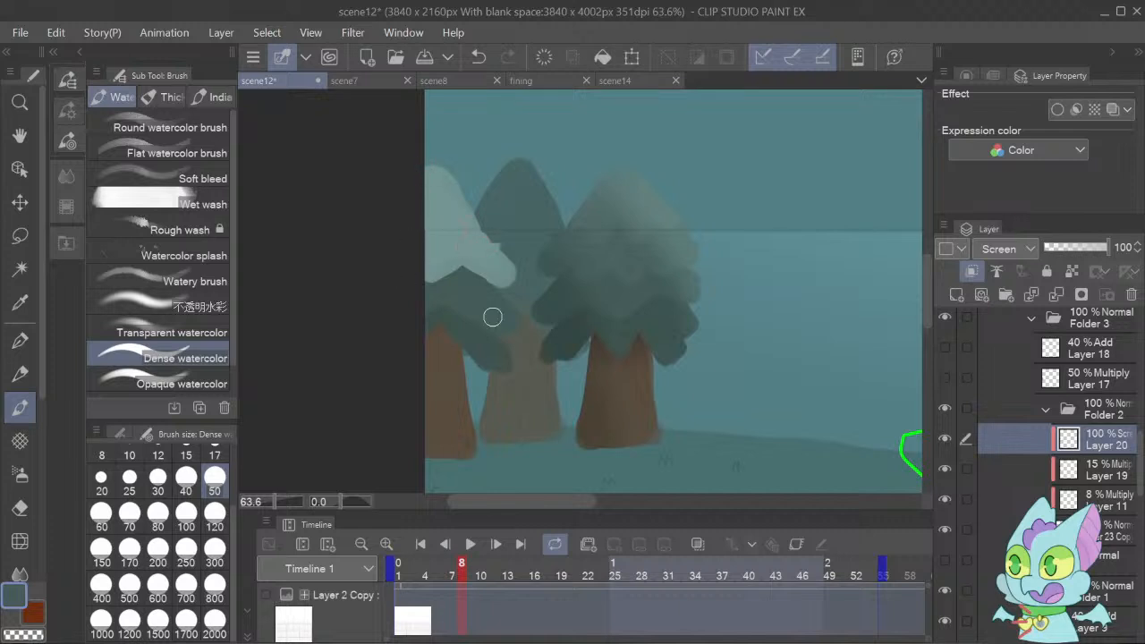
pyautogui.click(1057, 249)
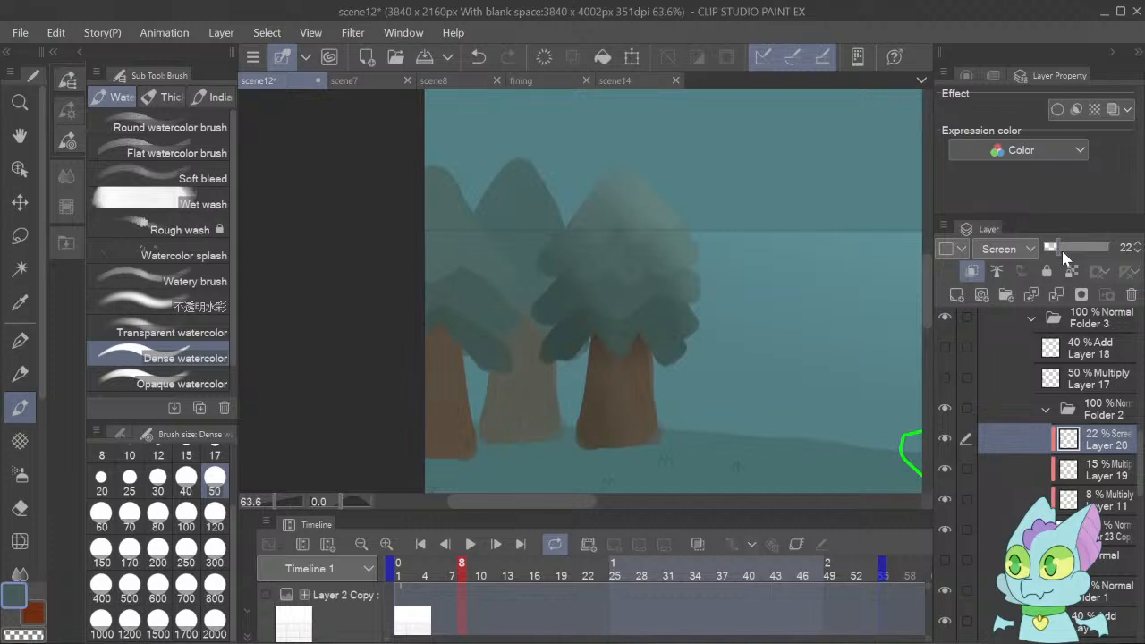
pyautogui.click(1139, 255)
pyautogui.click(1139, 255)
# Add a clipped Screen layer above Layer 20 and try painting a jagged highlight on the leftmost tree's top.
pyautogui.click(954, 297)
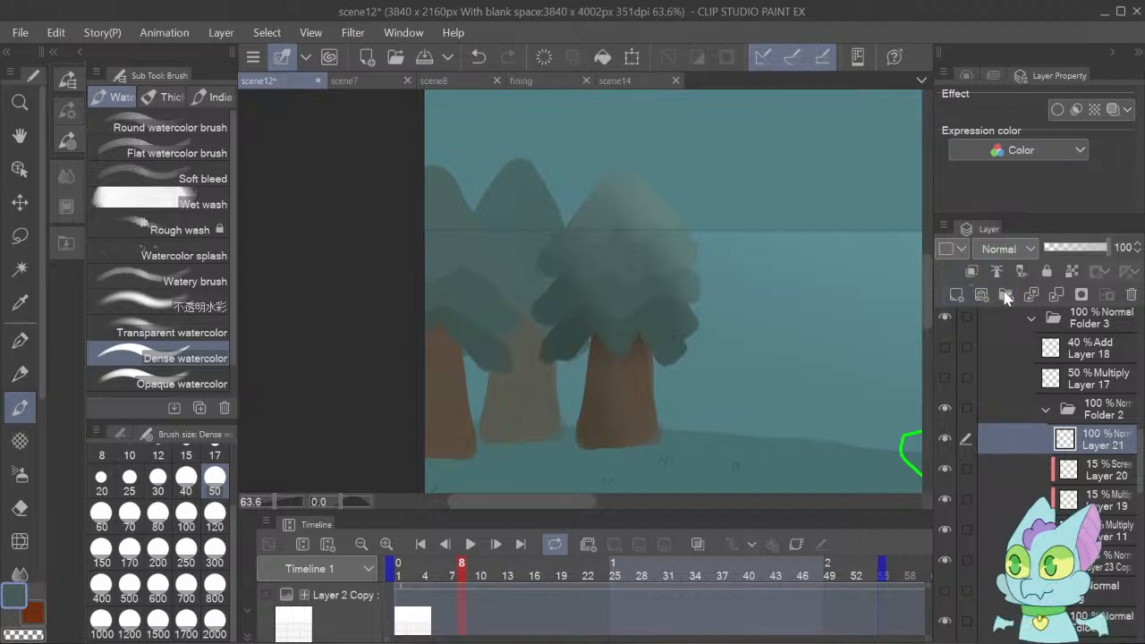
pyautogui.click(1001, 398)
pyautogui.moveTo(442, 173); pyautogui.dragTo(484, 236)
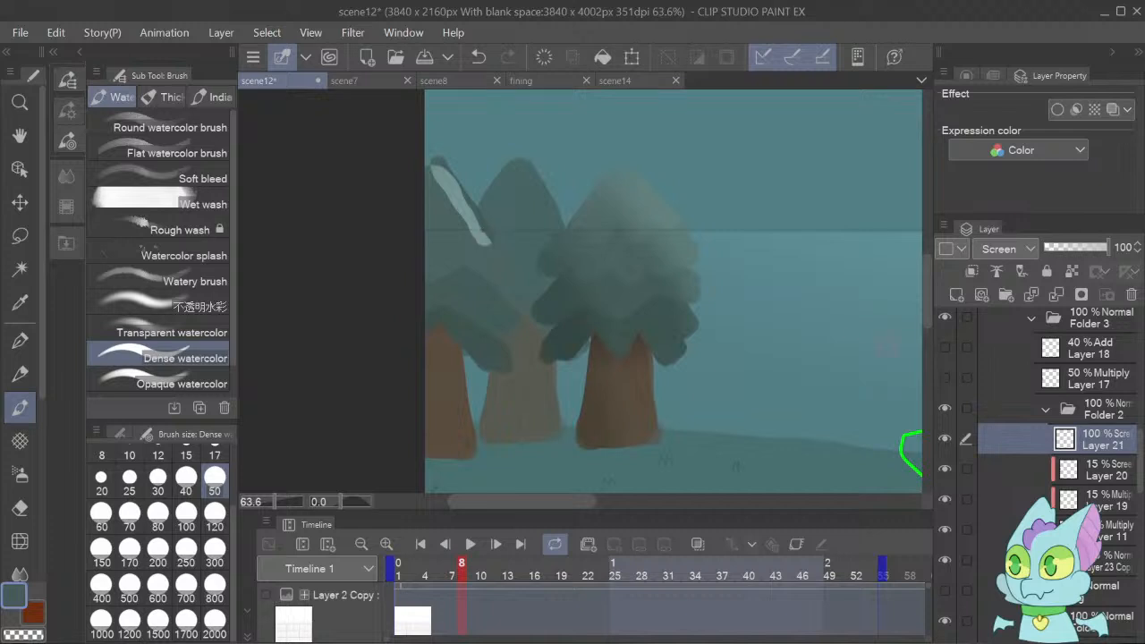
pyautogui.click(971, 272)
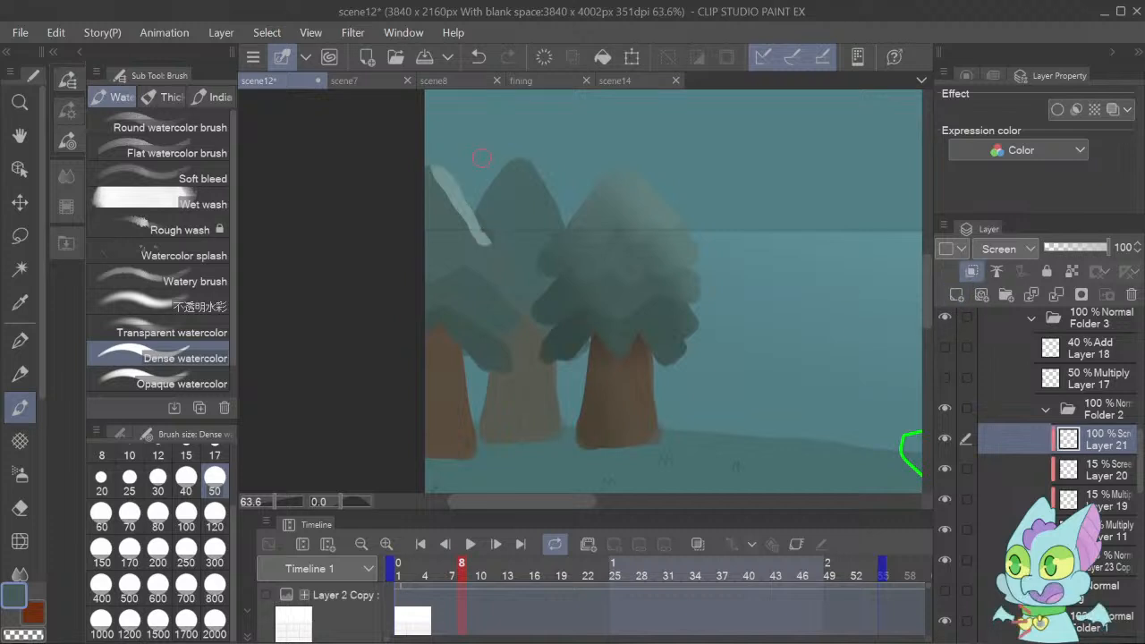
pyautogui.moveTo(484, 239)
pyautogui.mouseDown()
pyautogui.moveTo(422, 161)
pyautogui.moveTo(412, 237)
pyautogui.moveTo(430, 161)
pyautogui.moveTo(461, 252)
pyautogui.mouseUp()
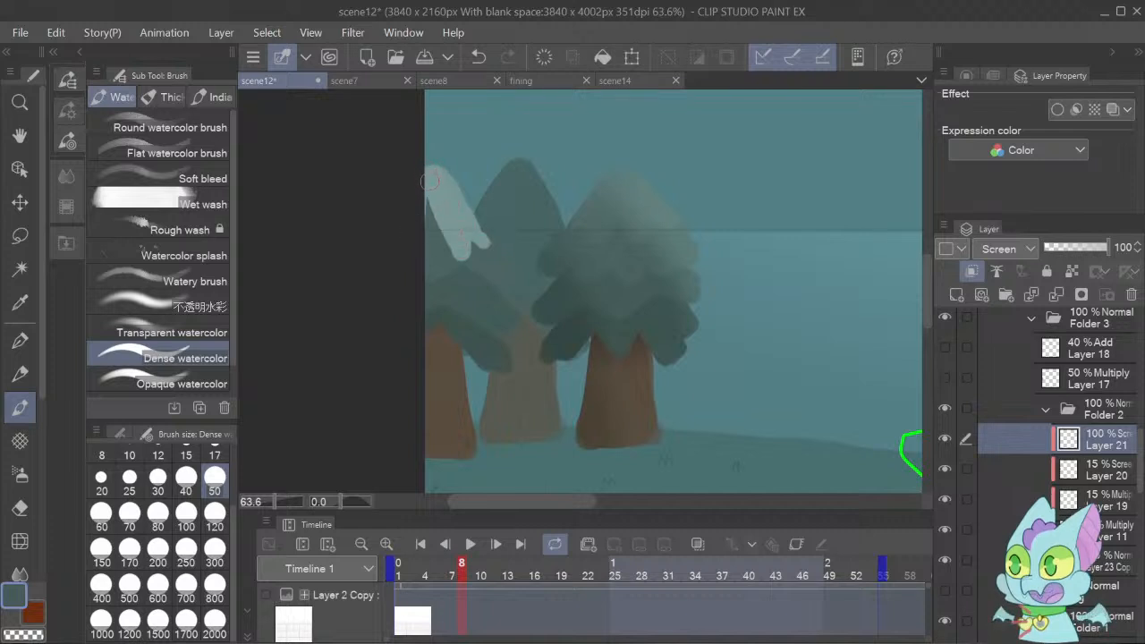
pyautogui.moveTo(431, 182); pyautogui.dragTo(428, 259)
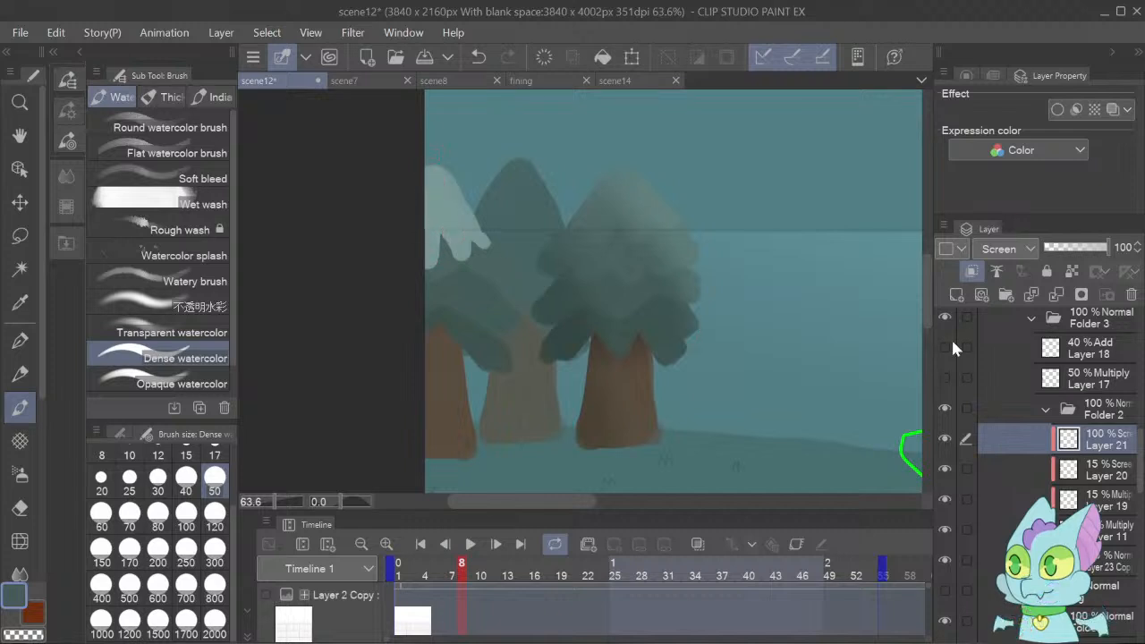
# Repaint the leftmost tree's top highlight on Layer 21 with a shorter jagged edge and set the layer's opacity to 15%.
pyautogui.click(993, 270)
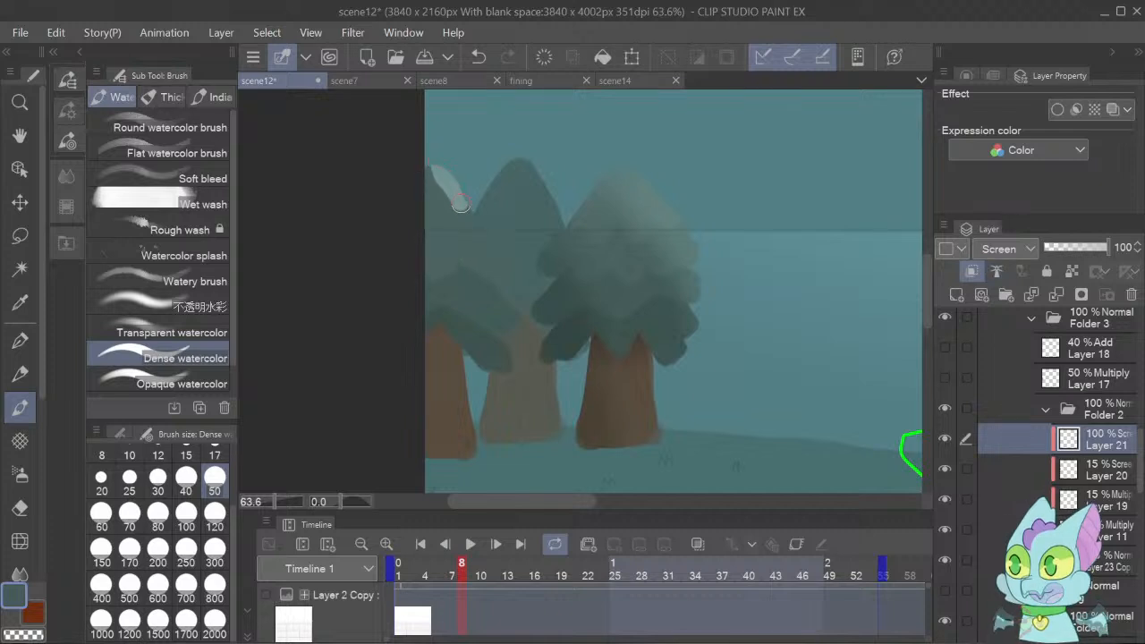
pyautogui.moveTo(444, 179)
pyautogui.mouseDown()
pyautogui.moveTo(477, 229)
pyautogui.moveTo(447, 208)
pyautogui.moveTo(439, 237)
pyautogui.moveTo(418, 207)
pyautogui.moveTo(404, 237)
pyautogui.moveTo(442, 166)
pyautogui.moveTo(435, 177)
pyautogui.moveTo(424, 169)
pyautogui.moveTo(421, 195)
pyautogui.moveTo(451, 191)
pyautogui.moveTo(484, 228)
pyautogui.mouseUp()
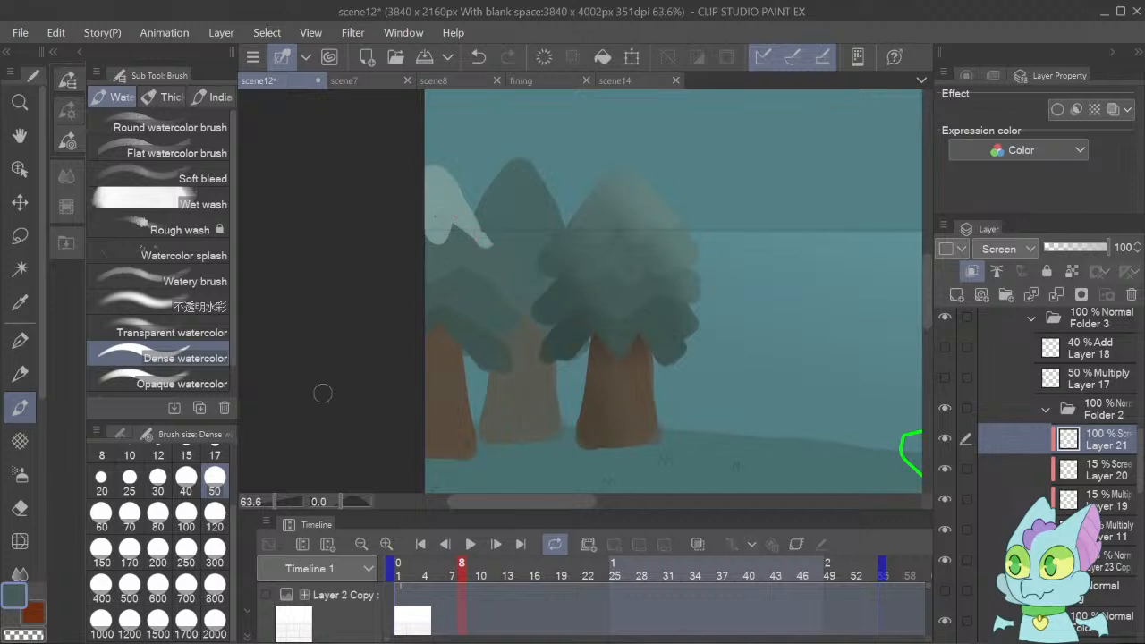
pyautogui.click(20, 507)
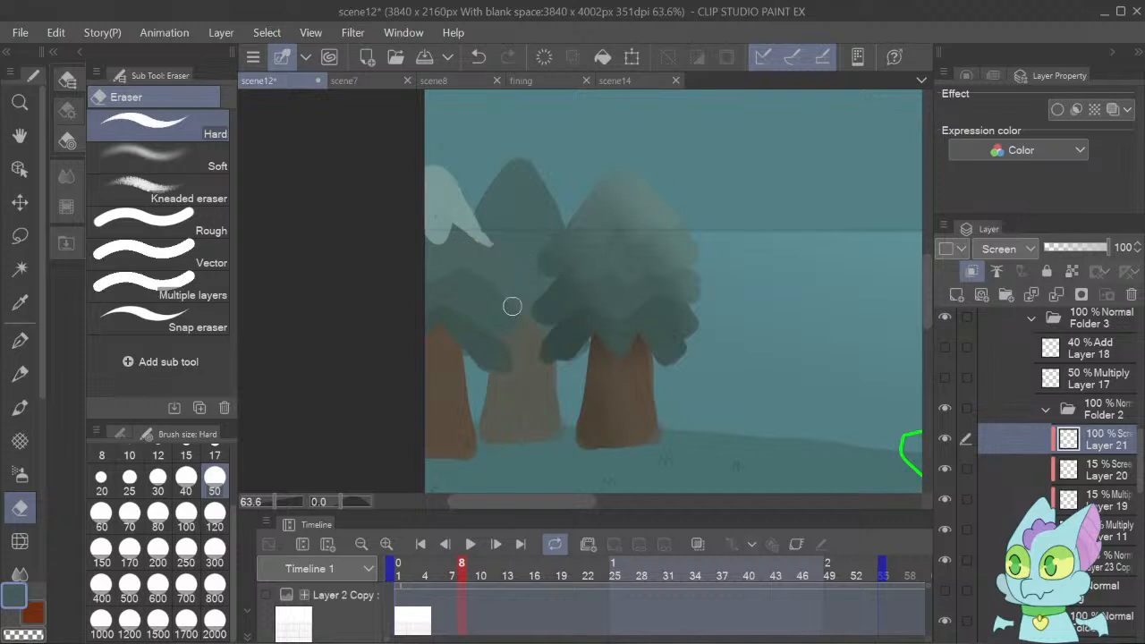
pyautogui.click(1060, 249)
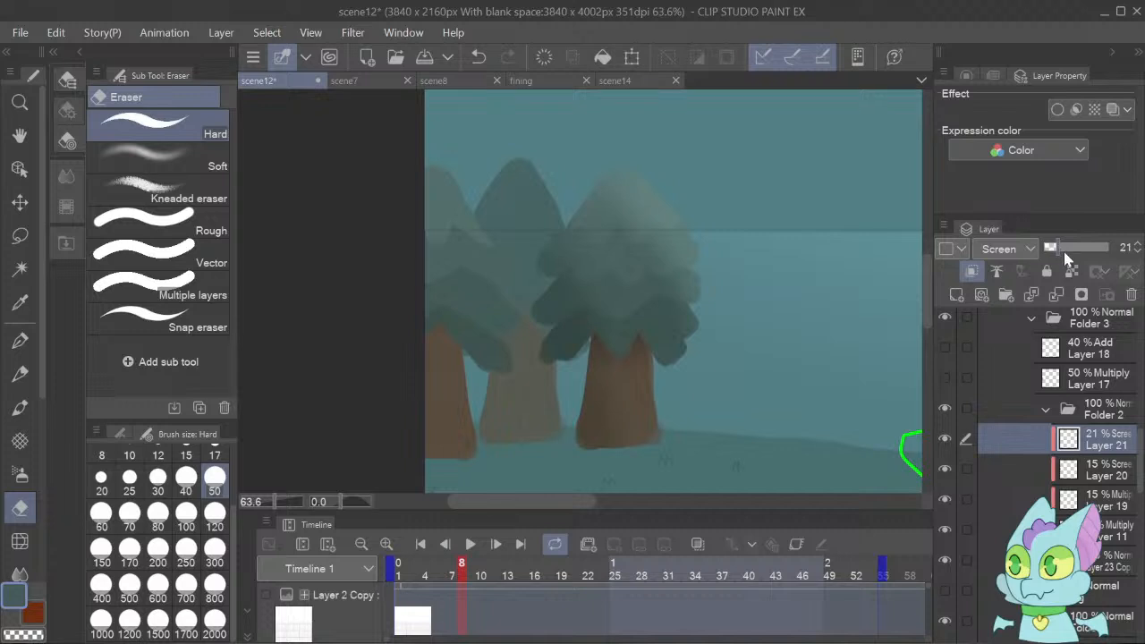
pyautogui.click(1138, 252)
pyautogui.click(1138, 252)
# Collapse Folder 2, show Layer 17 and Layer 18 again, and clip both to the folder.
pyautogui.click(1046, 409)
pyautogui.click(983, 408)
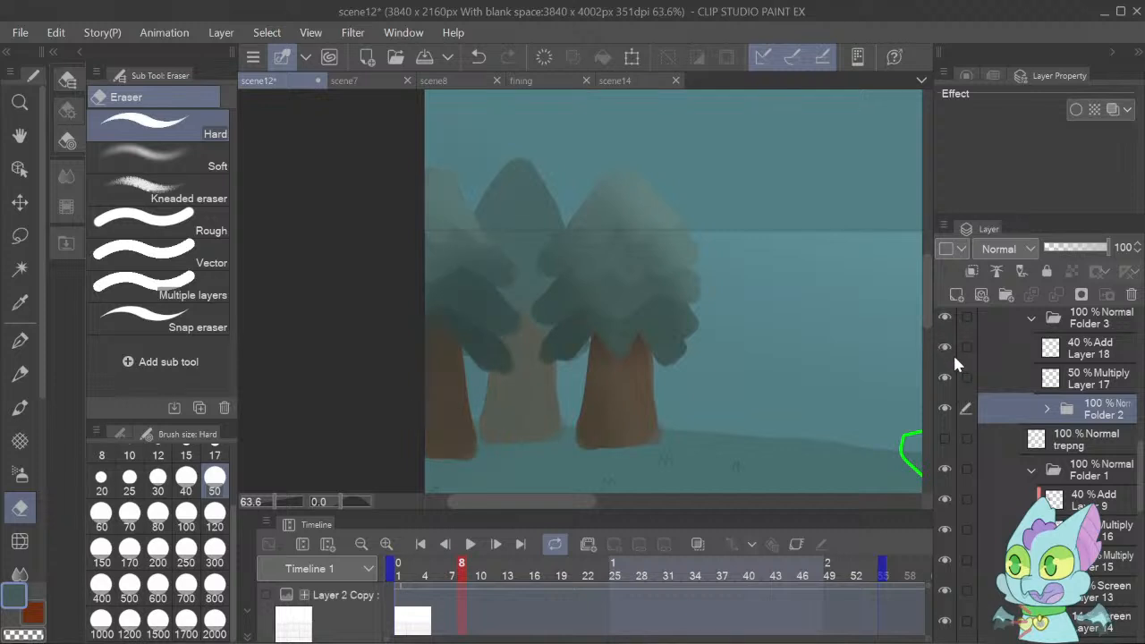
pyautogui.click(1043, 376)
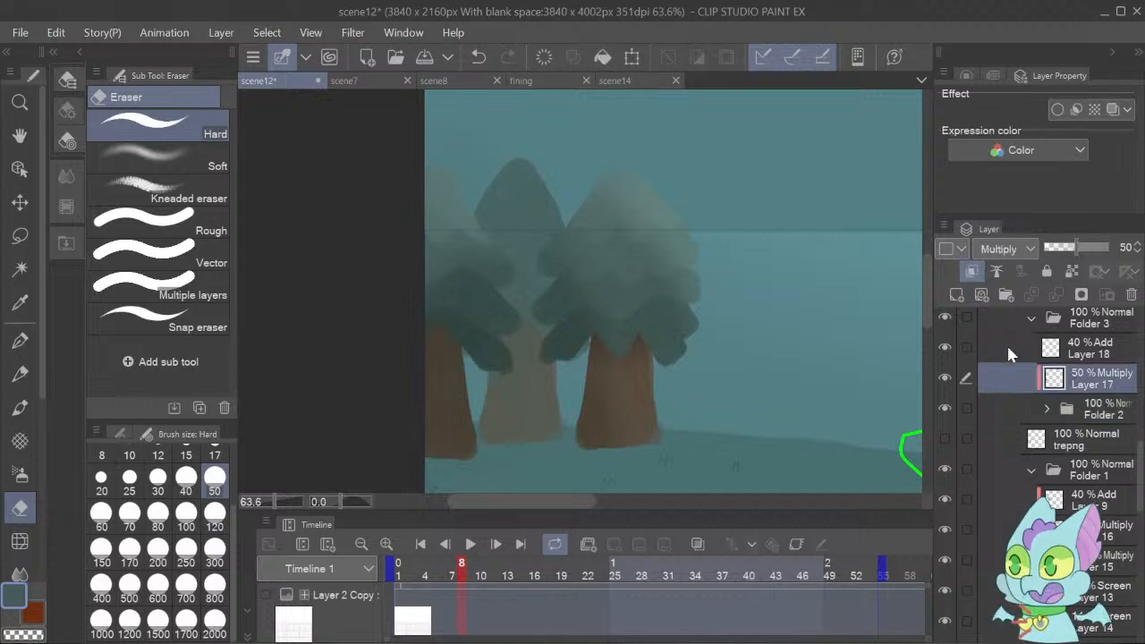
pyautogui.click(1007, 346)
pyautogui.click(972, 271)
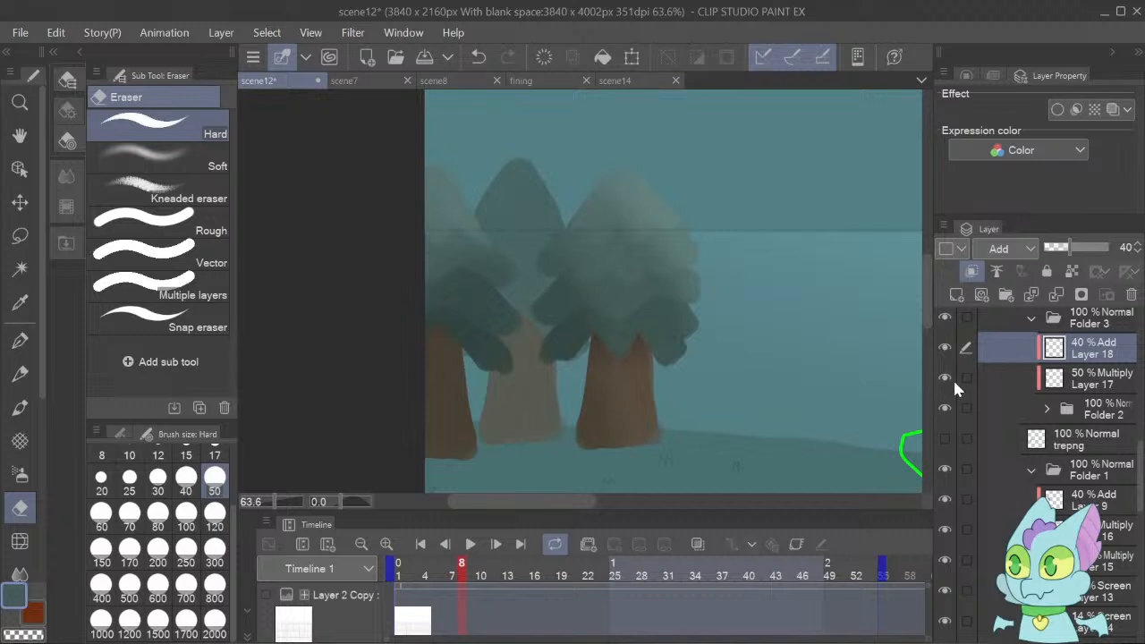
pyautogui.click(1020, 380)
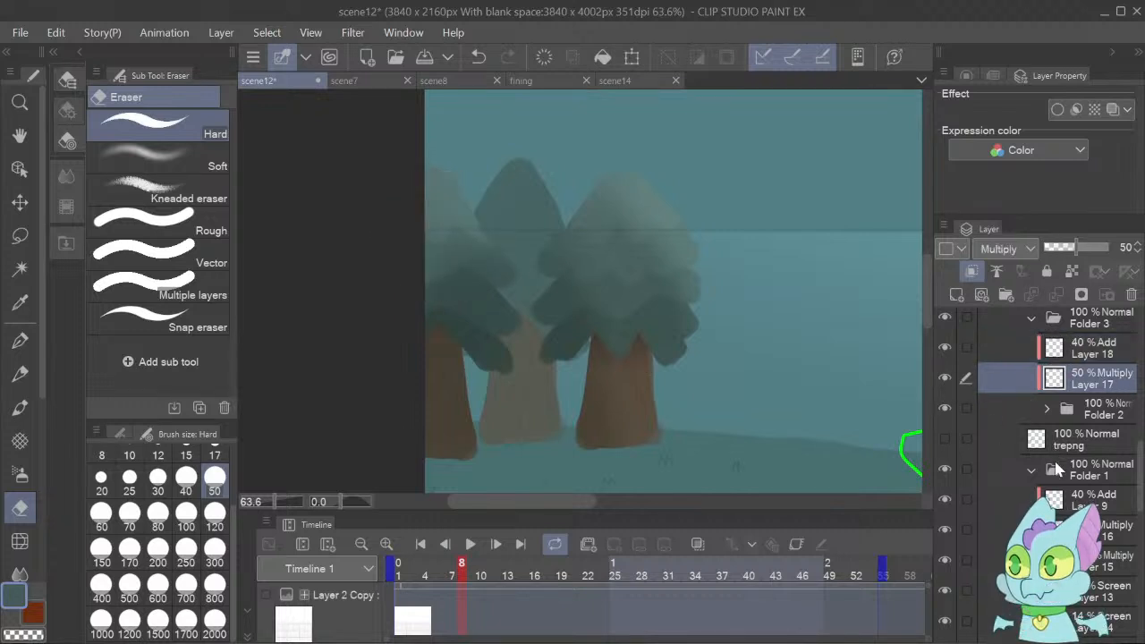
# Collapse Folder 1, group the back middle tree's layers from Layer 24 Copy 2 down into a folder, and nest that folder inside another.
pyautogui.click(1031, 470)
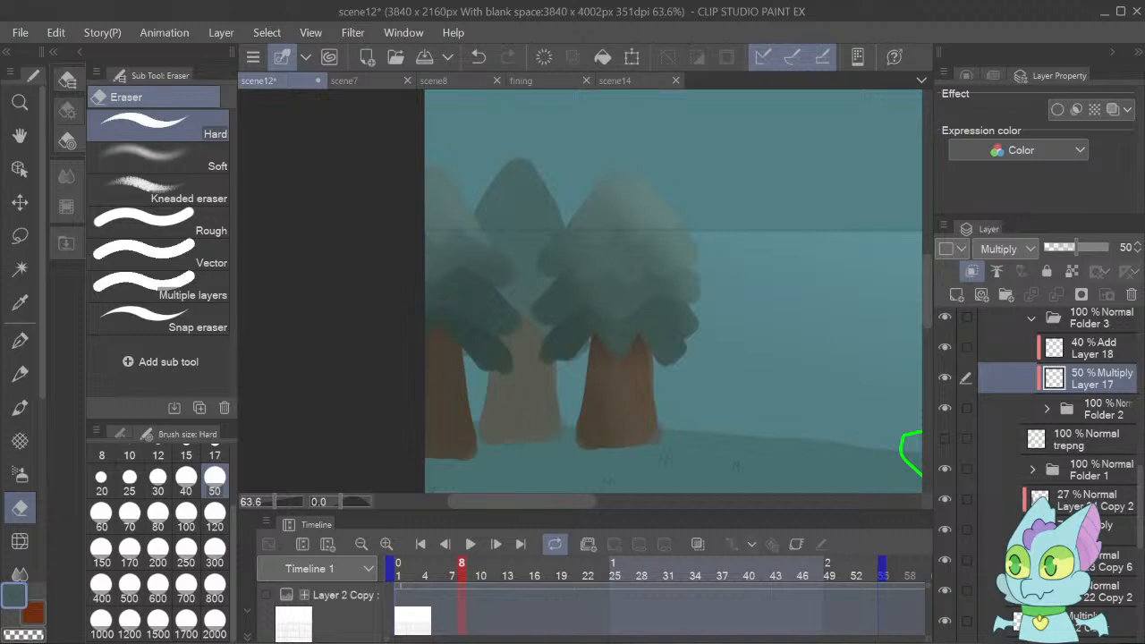
pyautogui.click(1108, 561)
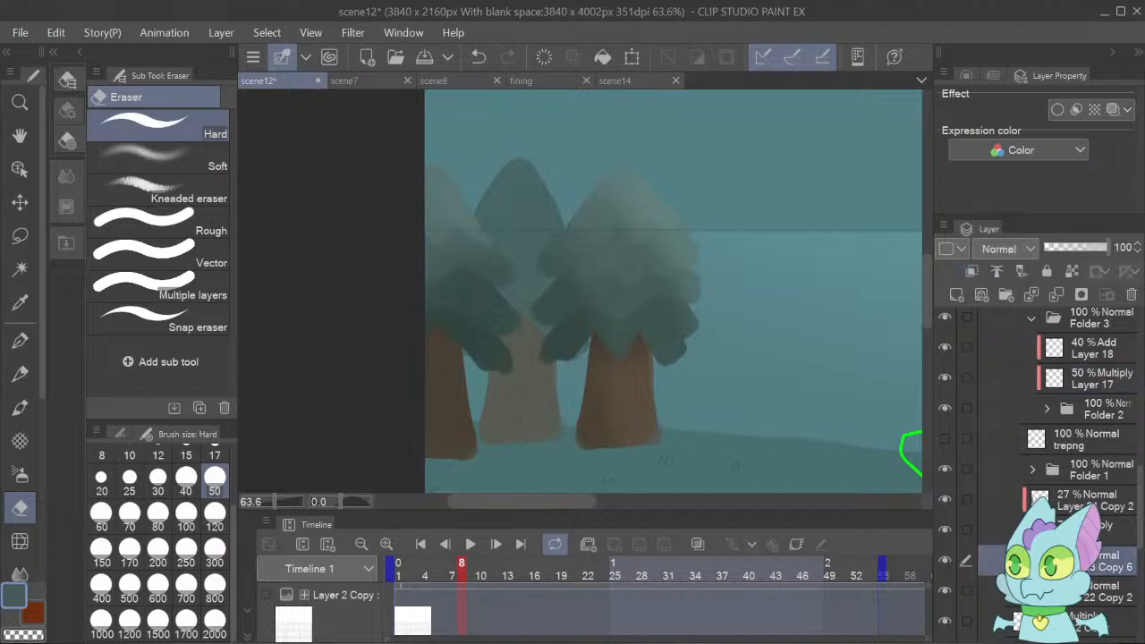
pyautogui.keyDown('shift'); pyautogui.click(1072, 504); pyautogui.keyUp('shift')
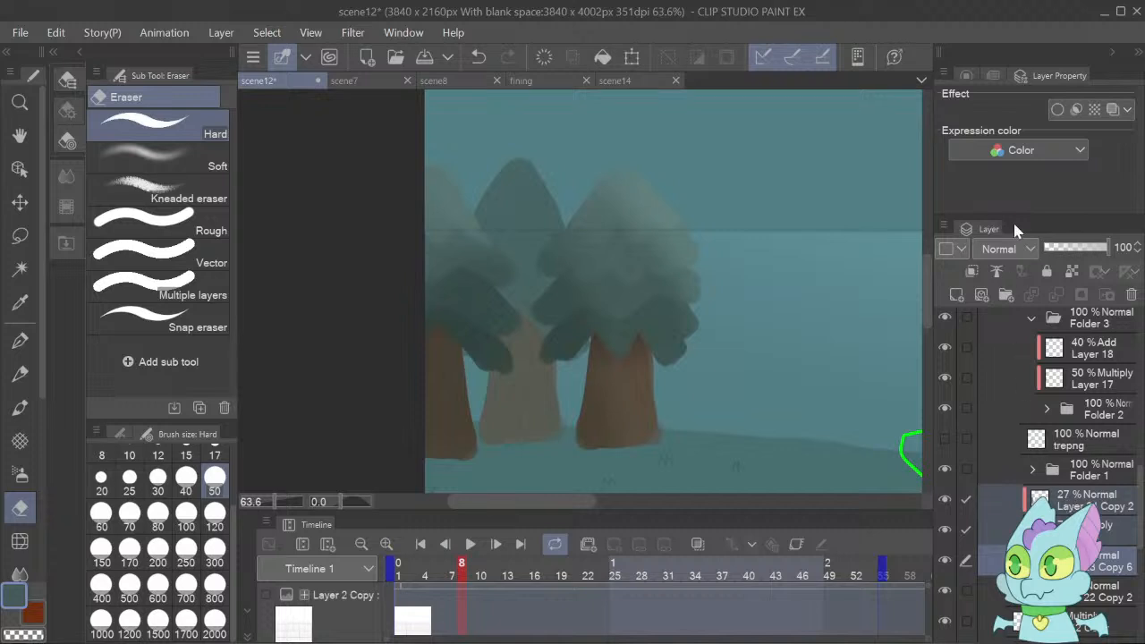
pyautogui.hotkey('ctrl', 'g')
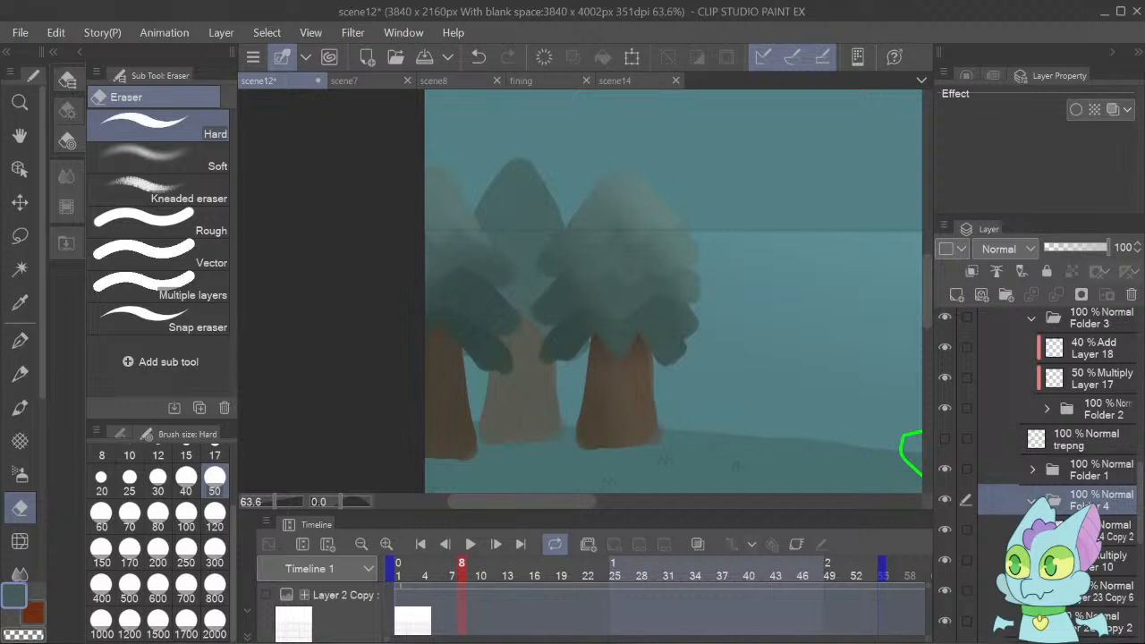
pyautogui.click(1031, 500)
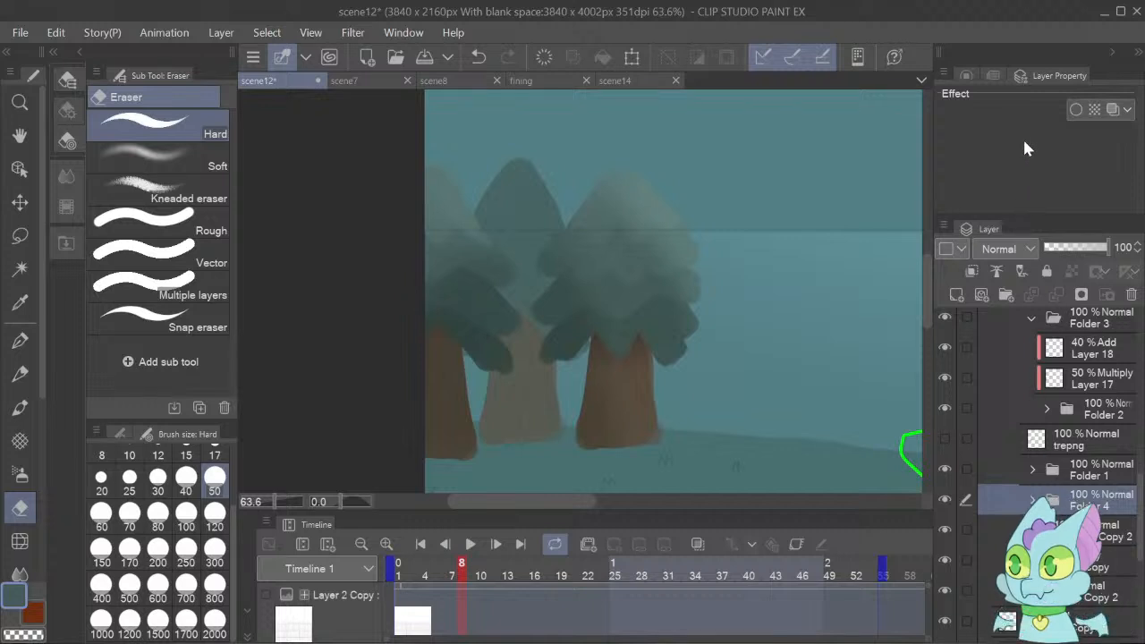
pyautogui.hotkey('ctrl', 'g')
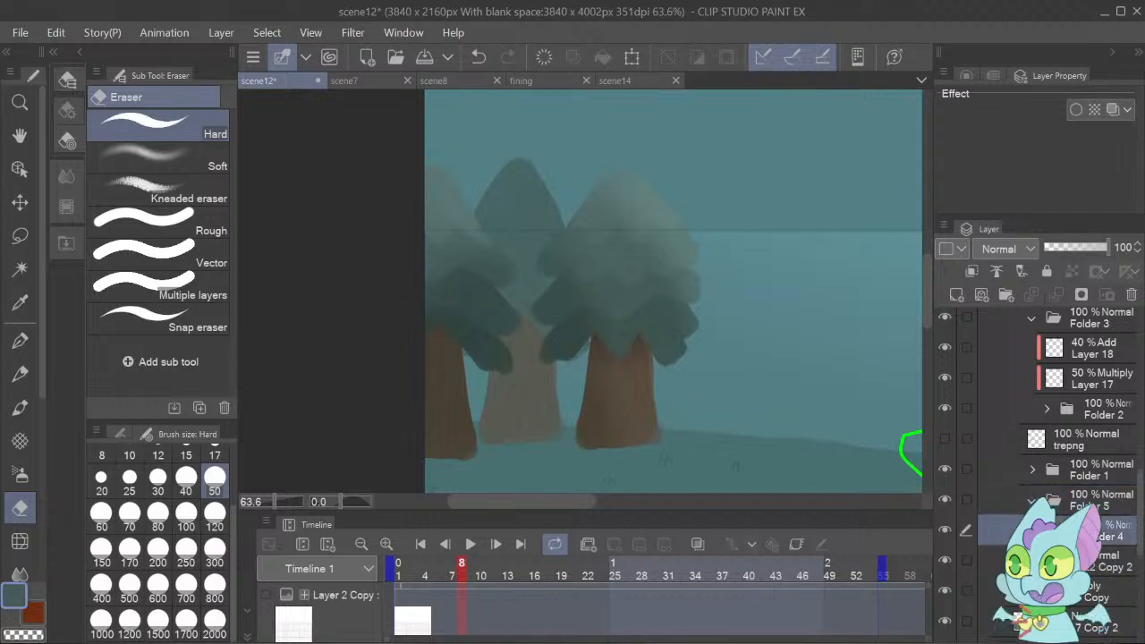
# Try covering the whole back middle tree with Dense watercolor on a new clipped Multiply layer above Folder 4.
pyautogui.click(956, 295)
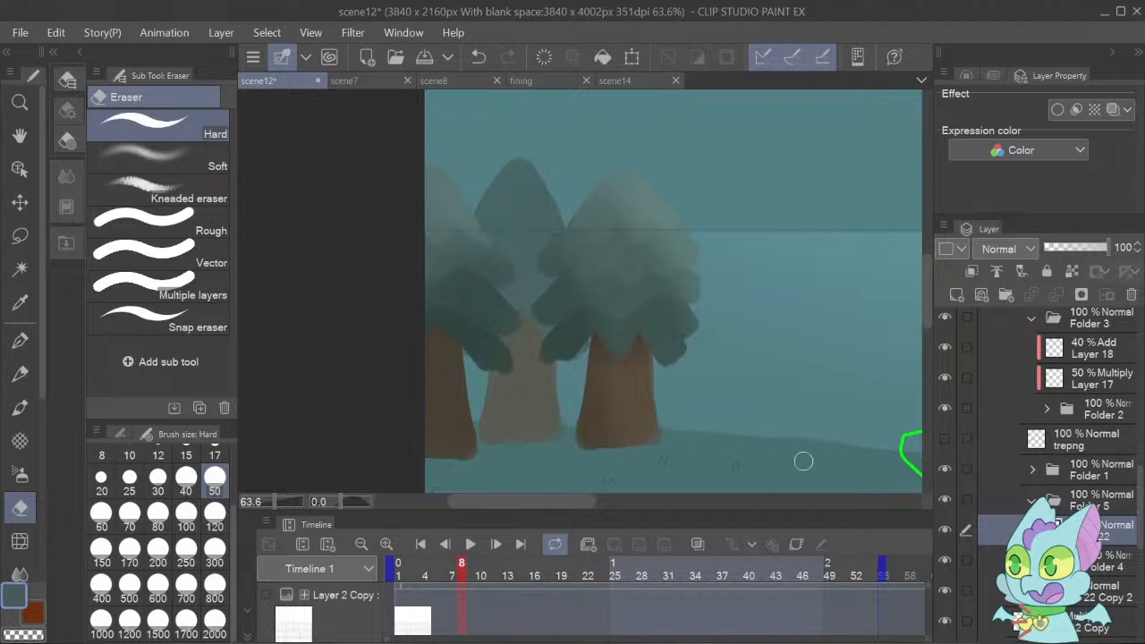
pyautogui.click(20, 408)
pyautogui.moveTo(504, 271)
pyautogui.mouseDown()
pyautogui.moveTo(571, 345)
pyautogui.moveTo(558, 298)
pyautogui.moveTo(600, 365)
pyautogui.moveTo(590, 383)
pyautogui.moveTo(611, 409)
pyautogui.moveTo(567, 379)
pyautogui.moveTo(502, 263)
pyautogui.moveTo(476, 250)
pyautogui.moveTo(453, 206)
pyautogui.moveTo(457, 237)
pyautogui.moveTo(584, 391)
pyautogui.moveTo(581, 401)
pyautogui.moveTo(506, 341)
pyautogui.moveTo(466, 264)
pyautogui.moveTo(512, 405)
pyautogui.moveTo(446, 351)
pyautogui.moveTo(488, 426)
pyautogui.moveTo(553, 487)
pyautogui.moveTo(498, 358)
pyautogui.moveTo(610, 475)
pyautogui.moveTo(503, 384)
pyautogui.mouseUp()
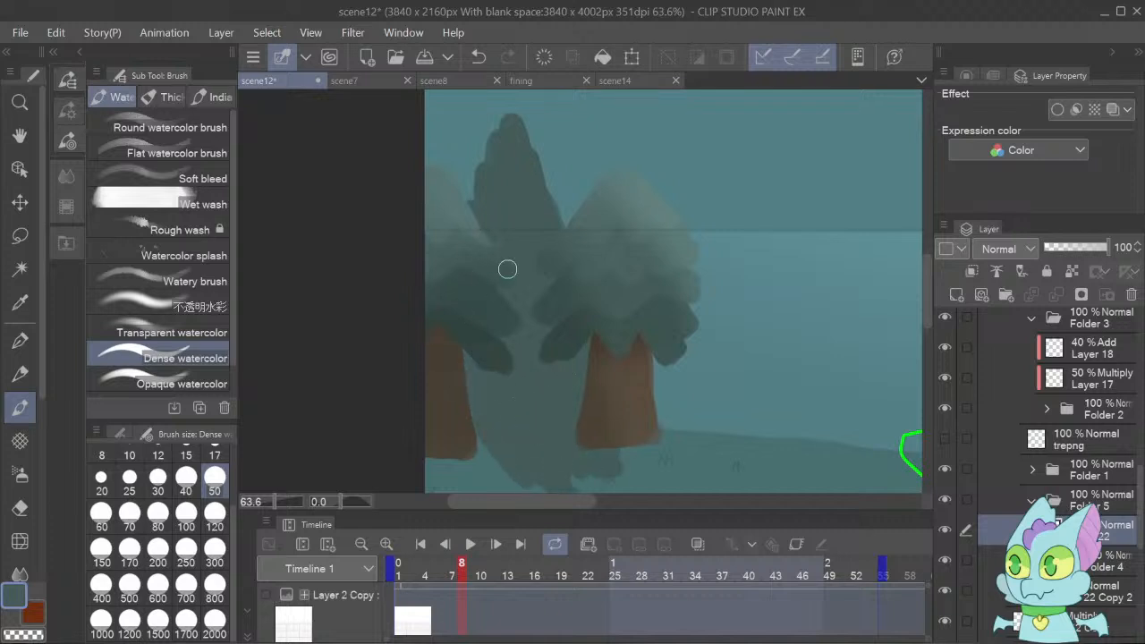
pyautogui.click(974, 272)
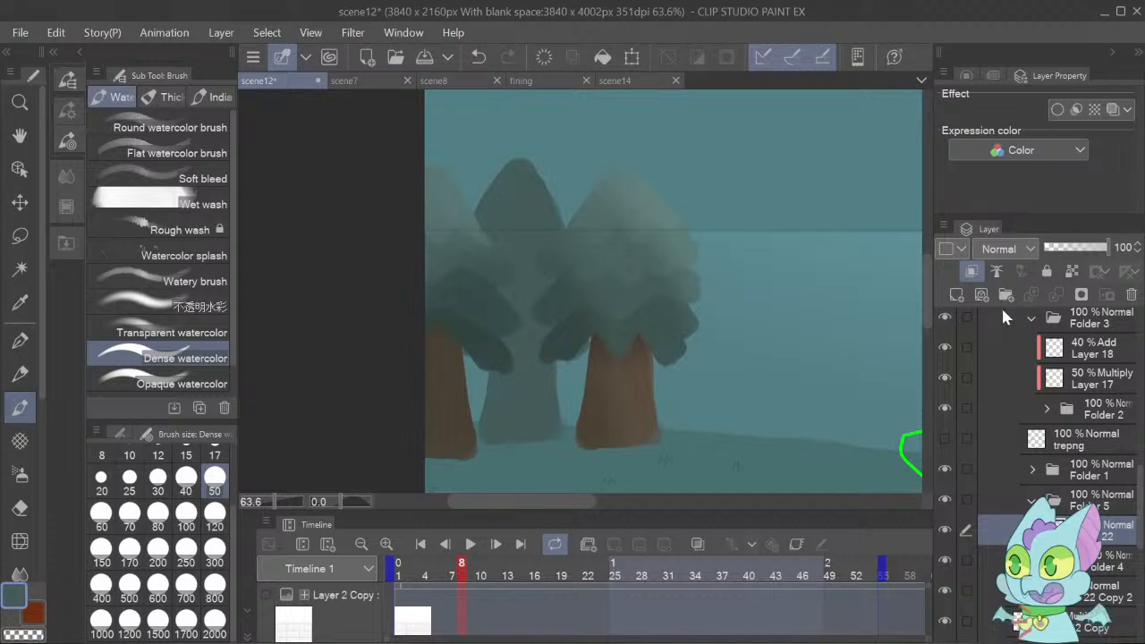
pyautogui.hotkey('ctrl', 'alt', 'm')
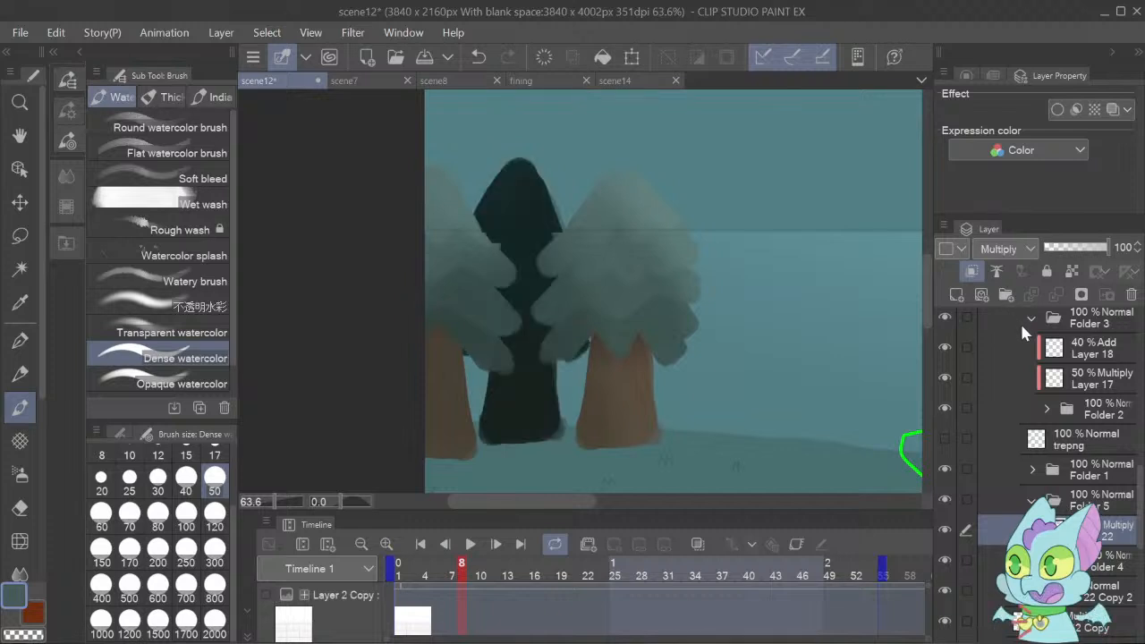
# Try reducing the Multiply shading layer's opacity down to 13% and delete the layer.
pyautogui.click(1050, 246)
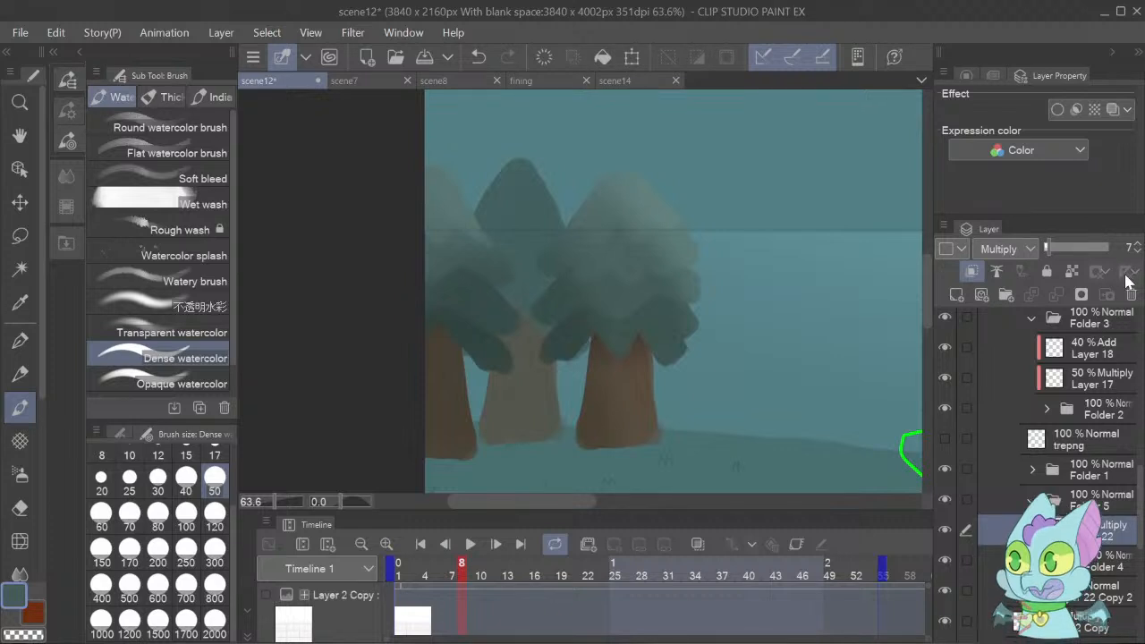
pyautogui.click(1077, 248)
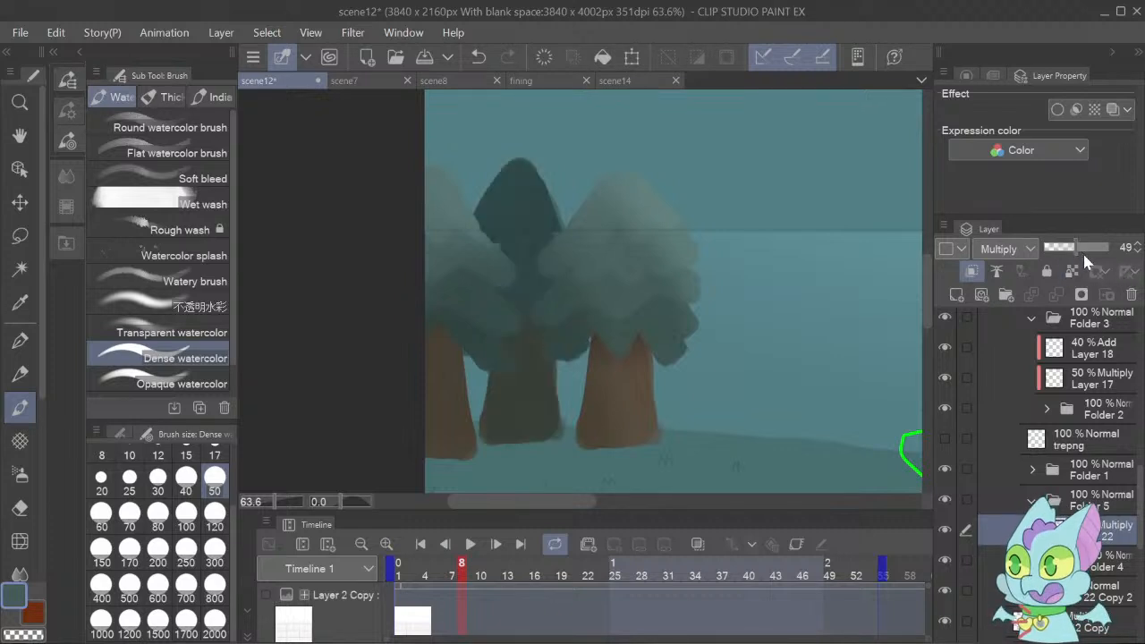
pyautogui.click(1063, 247)
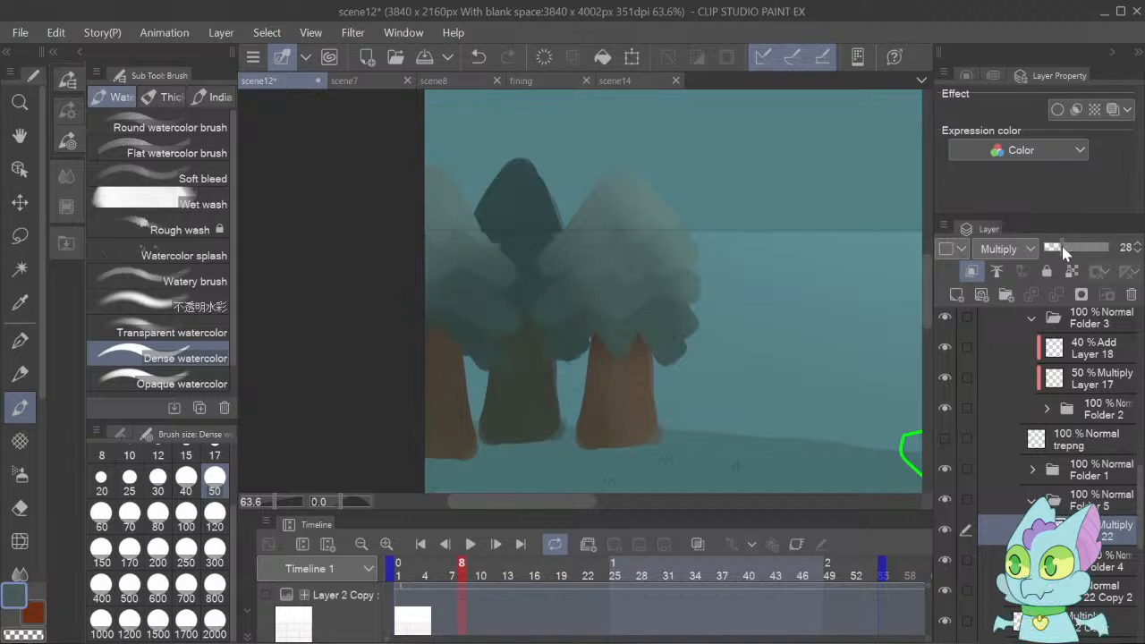
pyautogui.click(1137, 253)
pyautogui.click(1137, 252)
pyautogui.click(1137, 252)
pyautogui.click(1137, 252)
pyautogui.click(1138, 252)
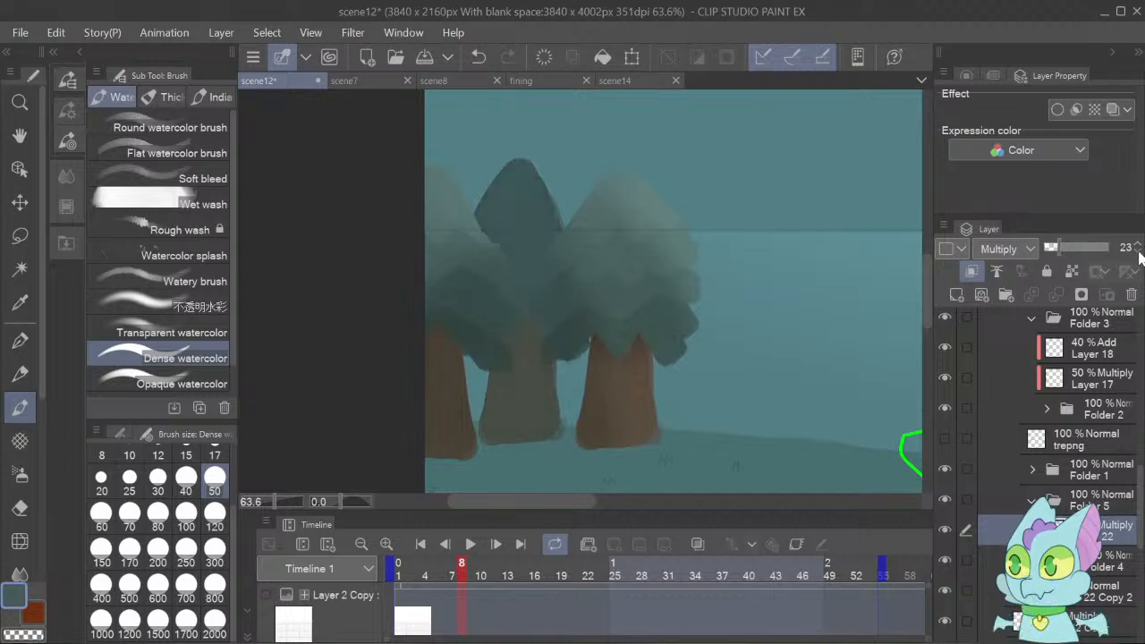
pyautogui.click(1138, 253)
pyautogui.click(1138, 252)
pyautogui.click(1139, 252)
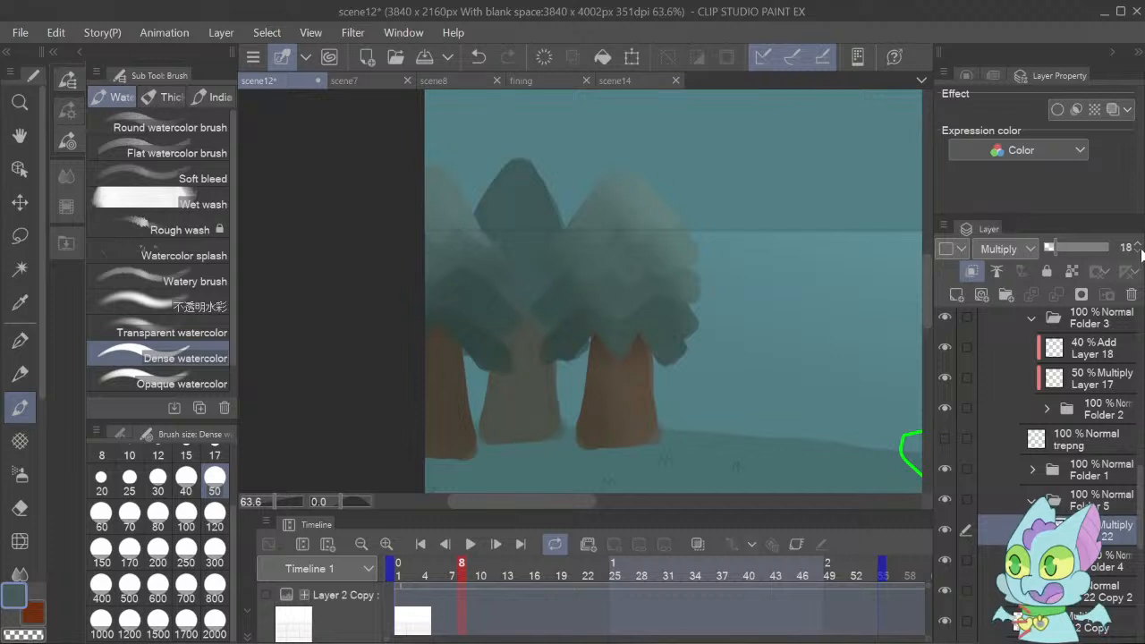
pyautogui.click(1140, 252)
pyautogui.click(1140, 252)
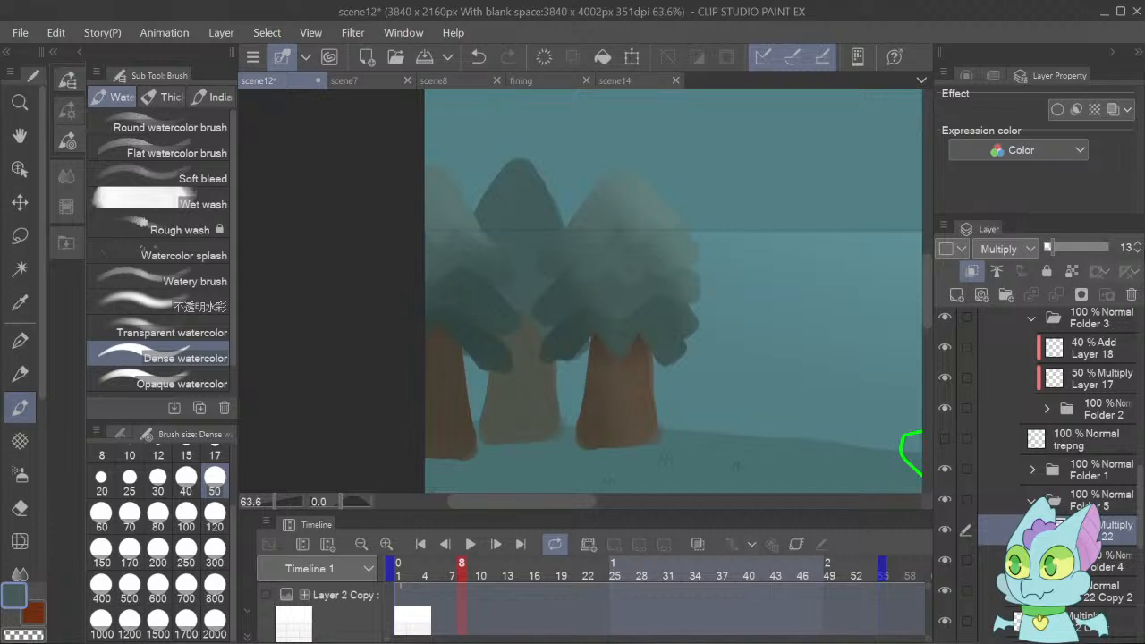
pyautogui.click(1131, 295)
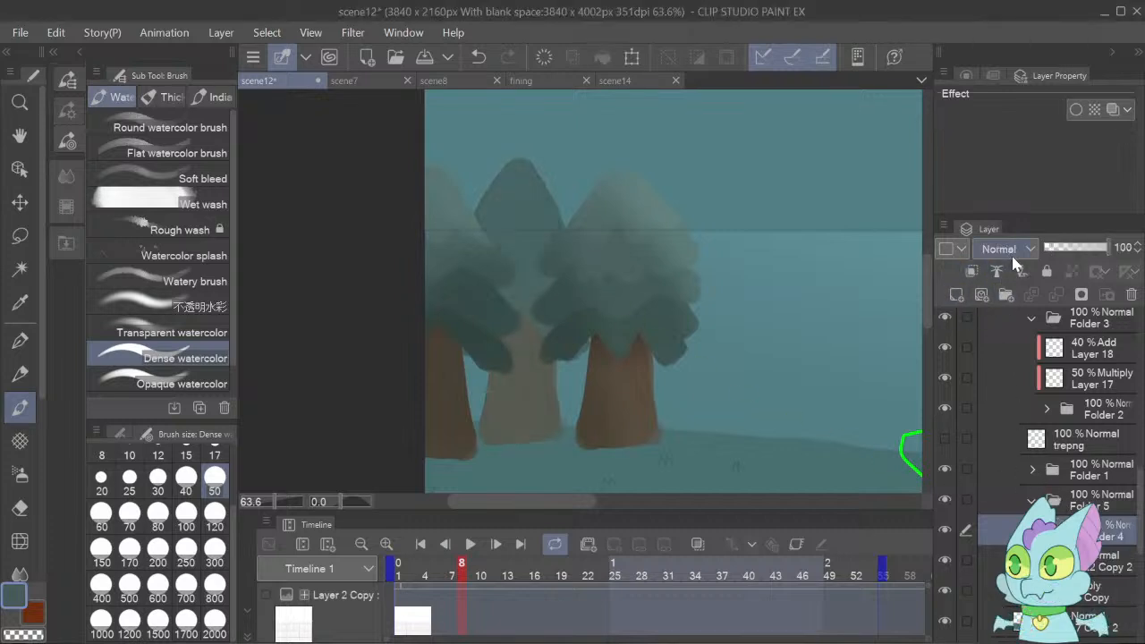
# Shade the back middle tree's lower part with Transparent watercolor on a new clipped Multiply layer above Folder 4, at 73% opacity.
pyautogui.click(956, 297)
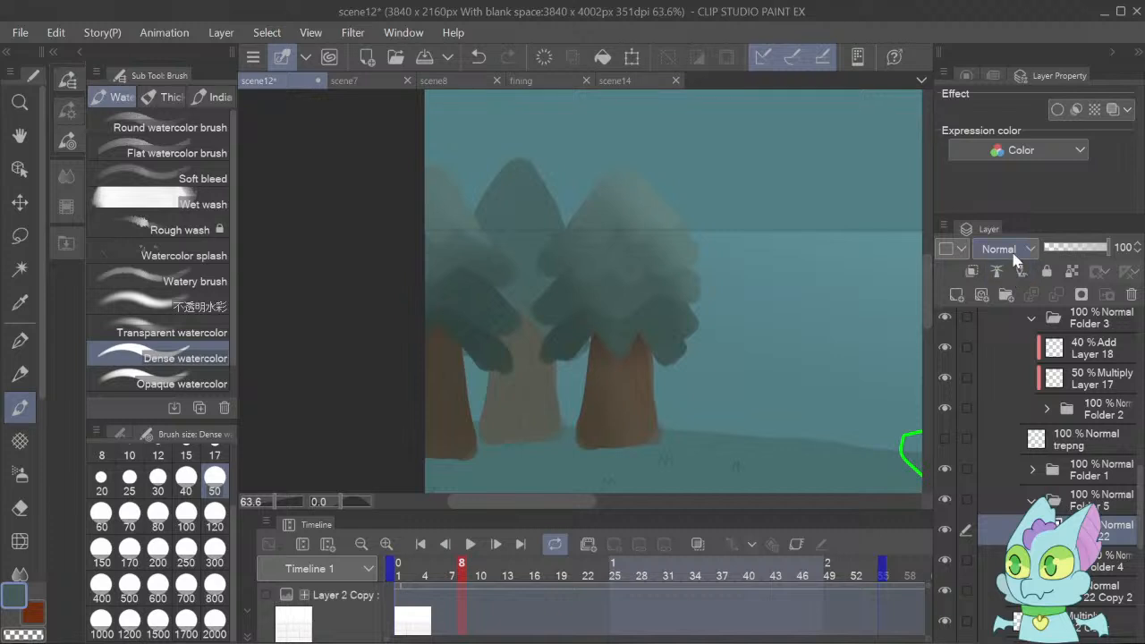
pyautogui.click(1012, 250)
pyautogui.click(999, 302)
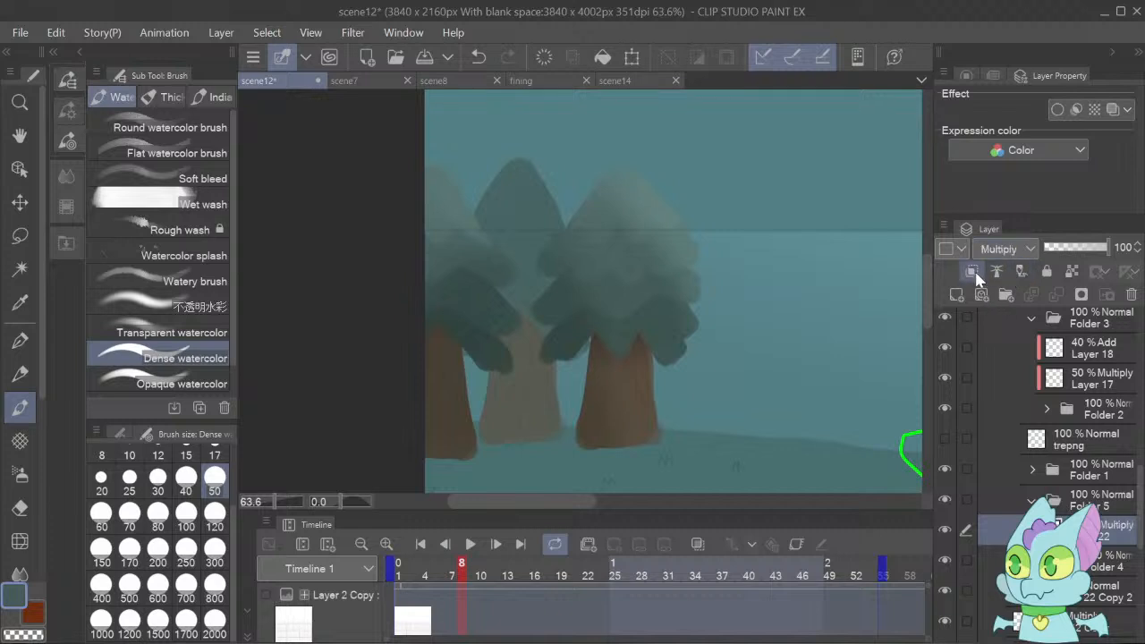
pyautogui.click(977, 274)
pyautogui.press('b')
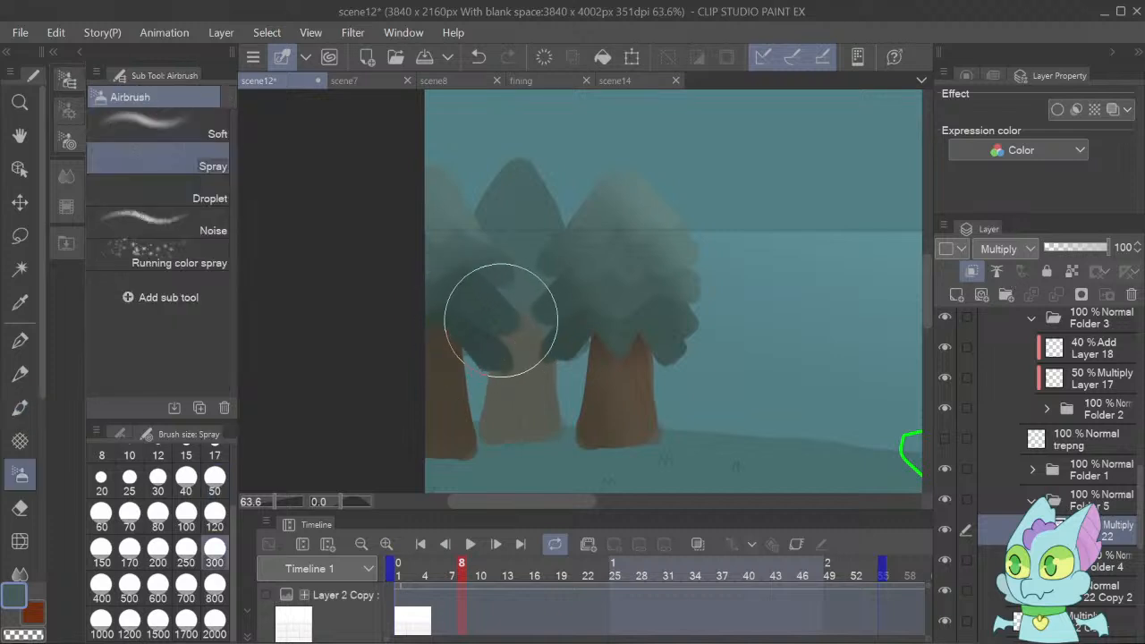
pyautogui.click(32, 401)
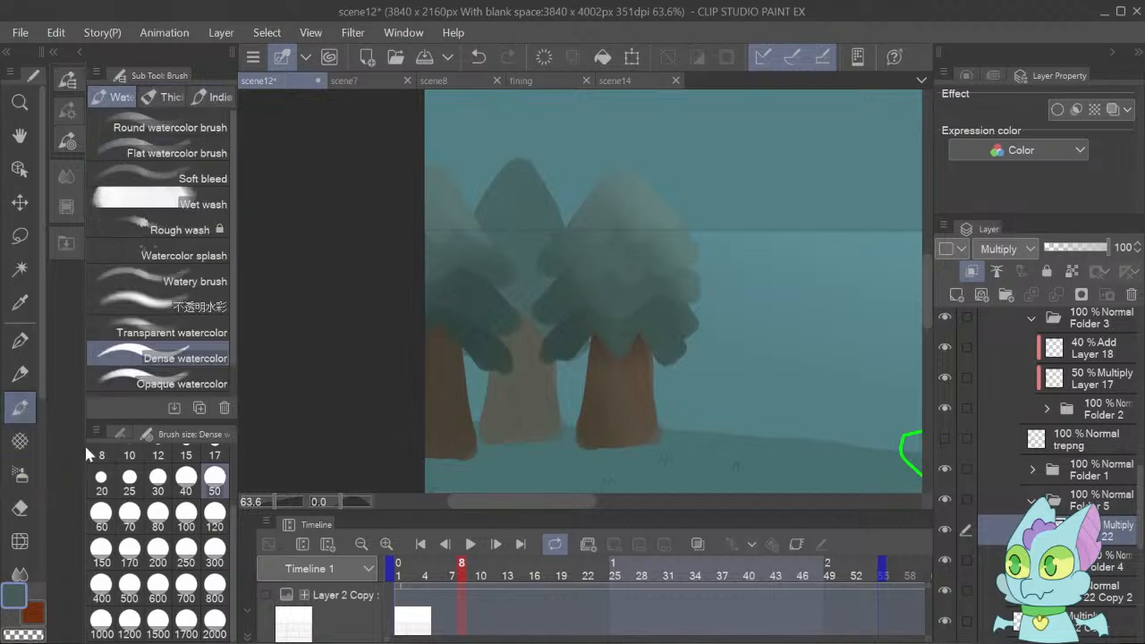
pyautogui.click(179, 332)
pyautogui.moveTo(538, 396)
pyautogui.mouseDown()
pyautogui.moveTo(499, 400)
pyautogui.moveTo(563, 413)
pyautogui.moveTo(508, 402)
pyautogui.moveTo(545, 411)
pyautogui.moveTo(454, 328)
pyautogui.moveTo(512, 315)
pyautogui.moveTo(570, 350)
pyautogui.moveTo(525, 306)
pyautogui.moveTo(481, 292)
pyautogui.moveTo(478, 282)
pyautogui.moveTo(523, 281)
pyautogui.moveTo(510, 259)
pyautogui.moveTo(479, 250)
pyautogui.moveTo(565, 416)
pyautogui.moveTo(608, 446)
pyautogui.moveTo(514, 444)
pyautogui.moveTo(634, 458)
pyautogui.mouseUp()
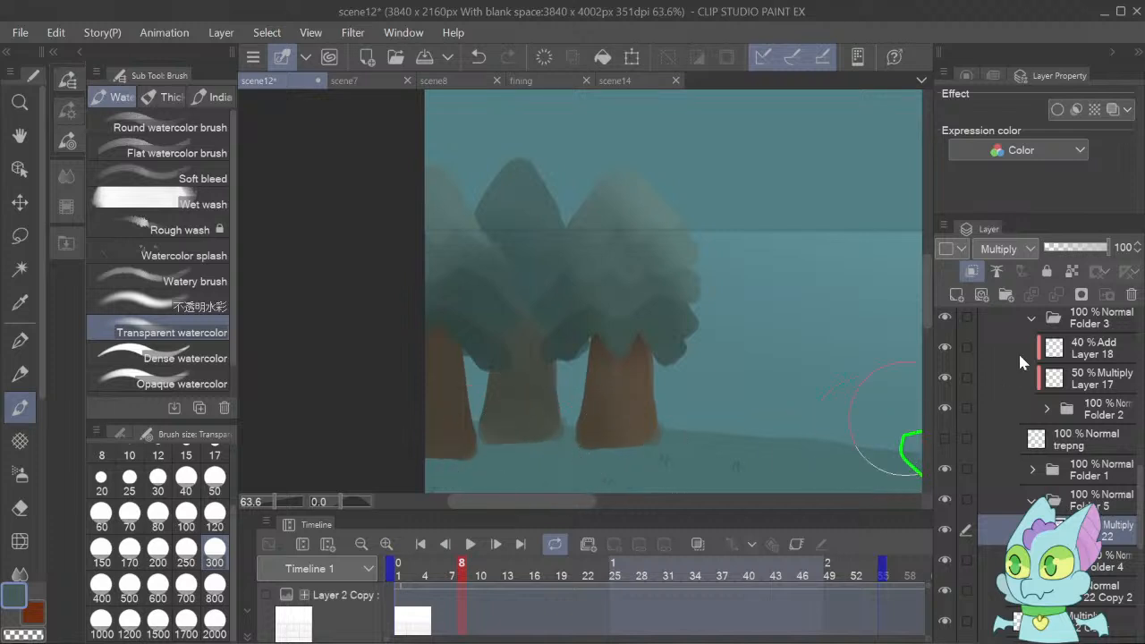
pyautogui.click(1086, 248)
pyautogui.click(1092, 250)
# Softly highlight the back middle tree's top with Transparent watercolor on a new clipped Add layer above Layer 22, at 85% opacity.
pyautogui.click(958, 294)
pyautogui.click(971, 271)
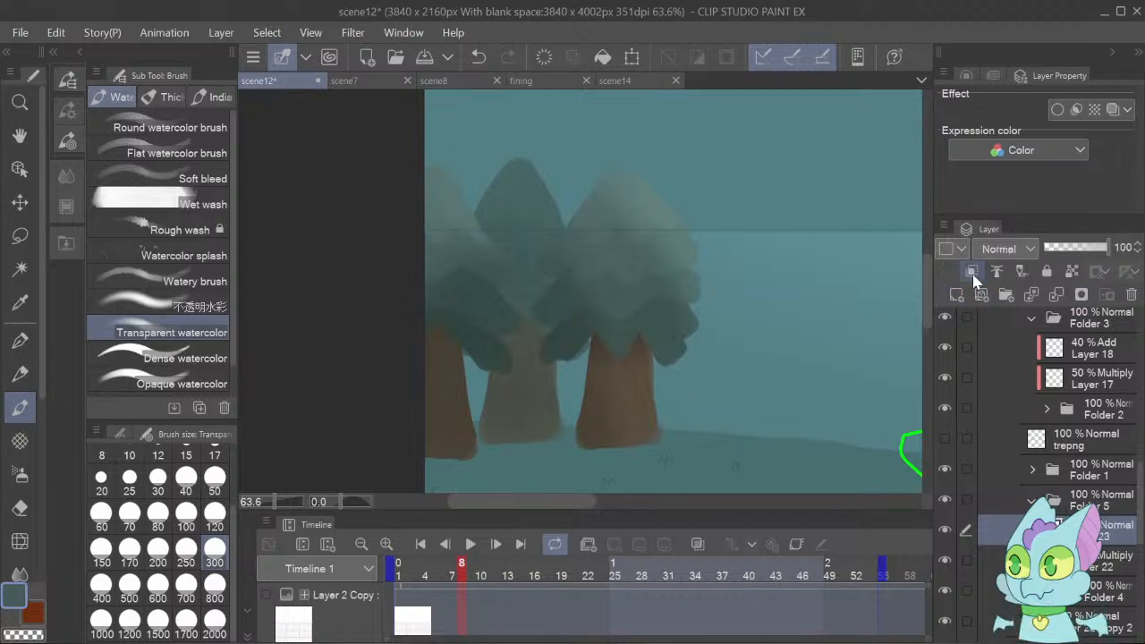
pyautogui.click(993, 456)
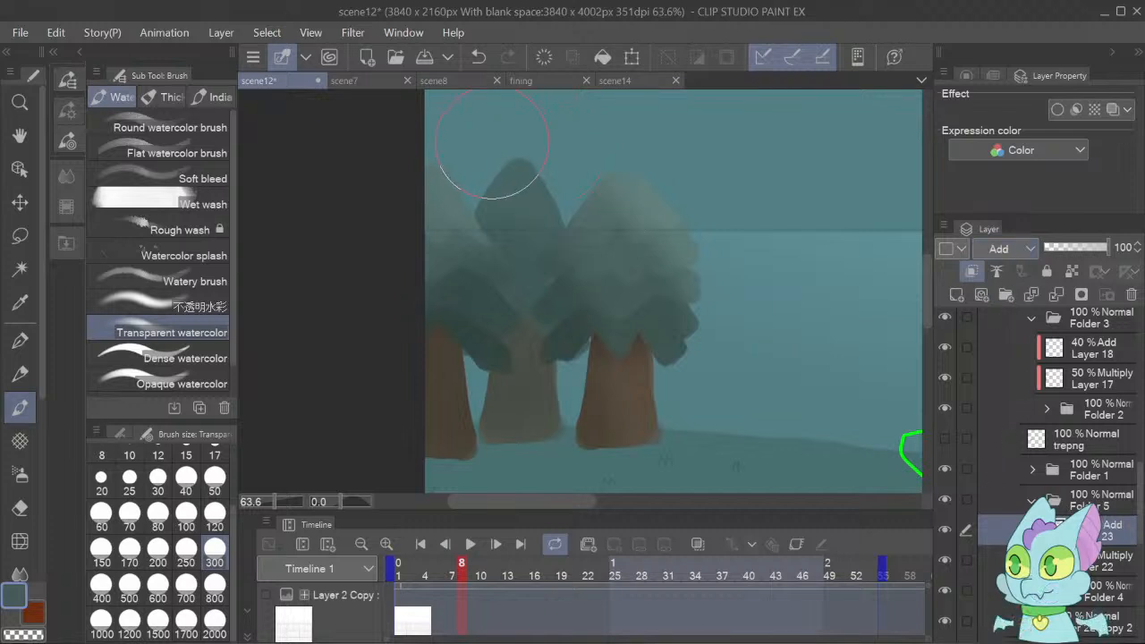
pyautogui.moveTo(429, 108)
pyautogui.mouseDown()
pyautogui.moveTo(503, 168)
pyautogui.moveTo(648, 222)
pyautogui.mouseUp()
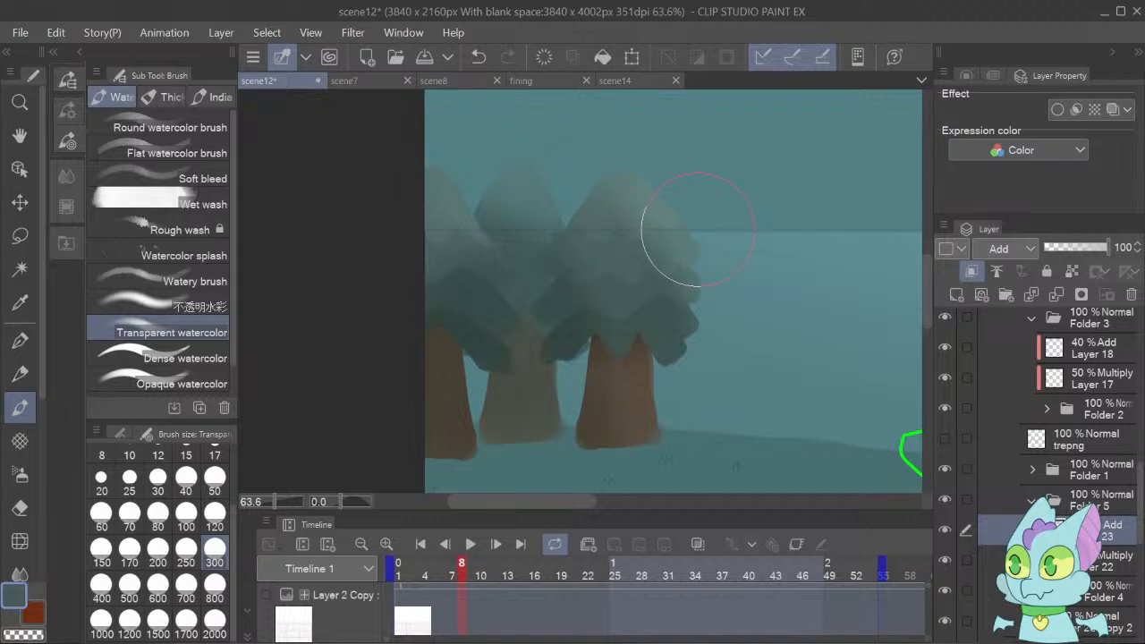
pyautogui.moveTo(1086, 249); pyautogui.dragTo(1115, 261)
# Paint a jagged Dense watercolor highlight on the back middle tree's top on a new clipped Add layer in Folder 4, at 12% opacity.
pyautogui.click(1092, 592)
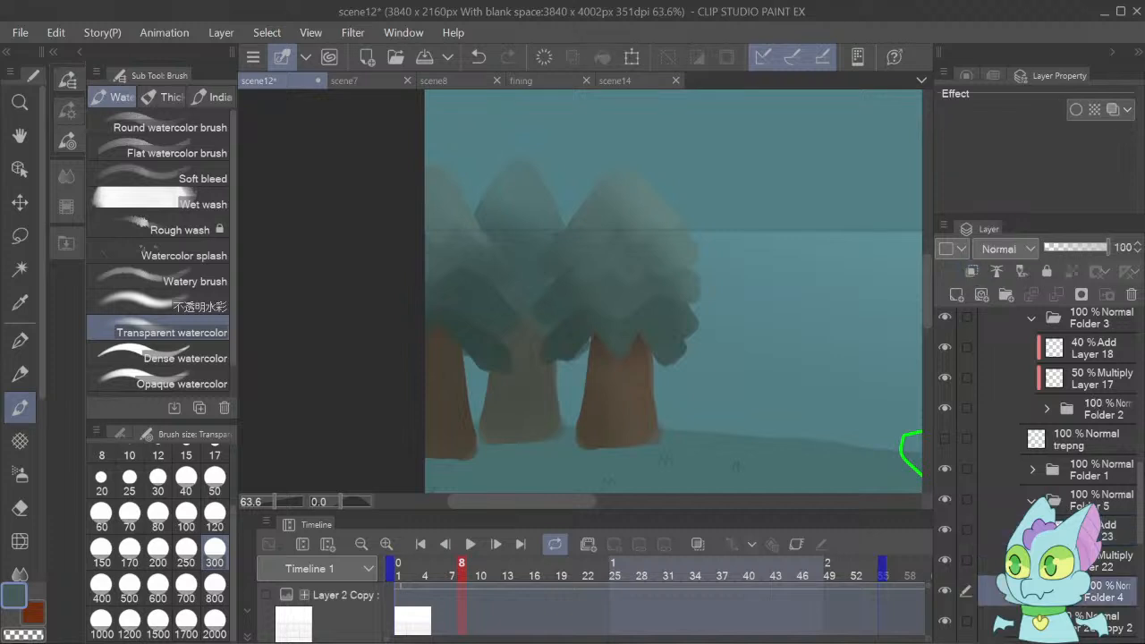
pyautogui.scroll(-4, 1038, 467)
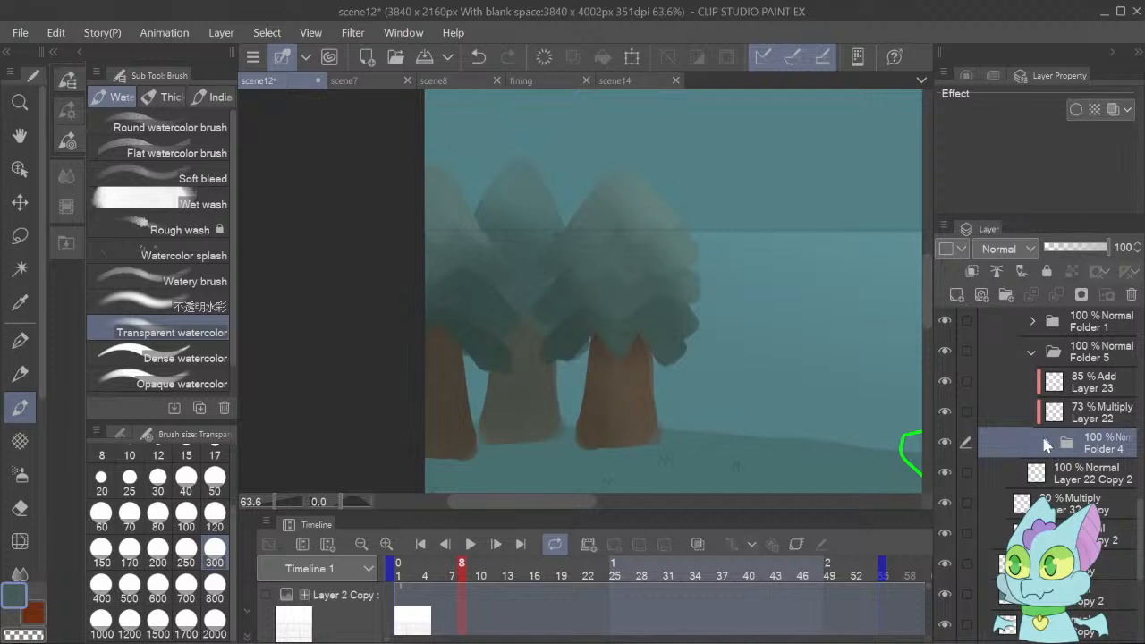
pyautogui.click(1048, 443)
pyautogui.click(1055, 481)
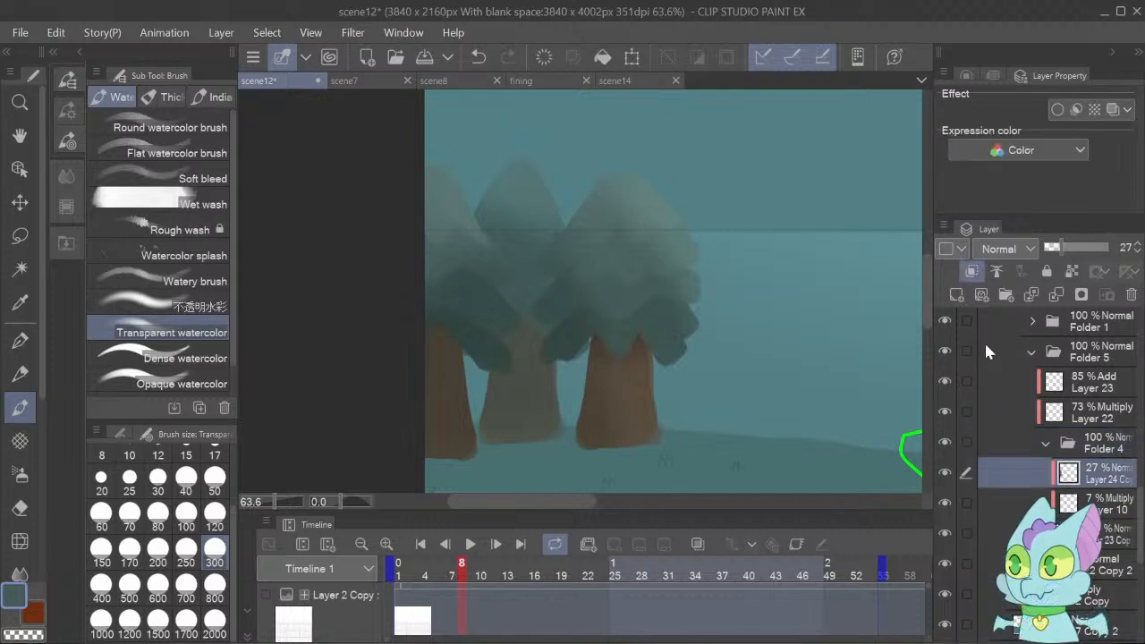
pyautogui.click(957, 298)
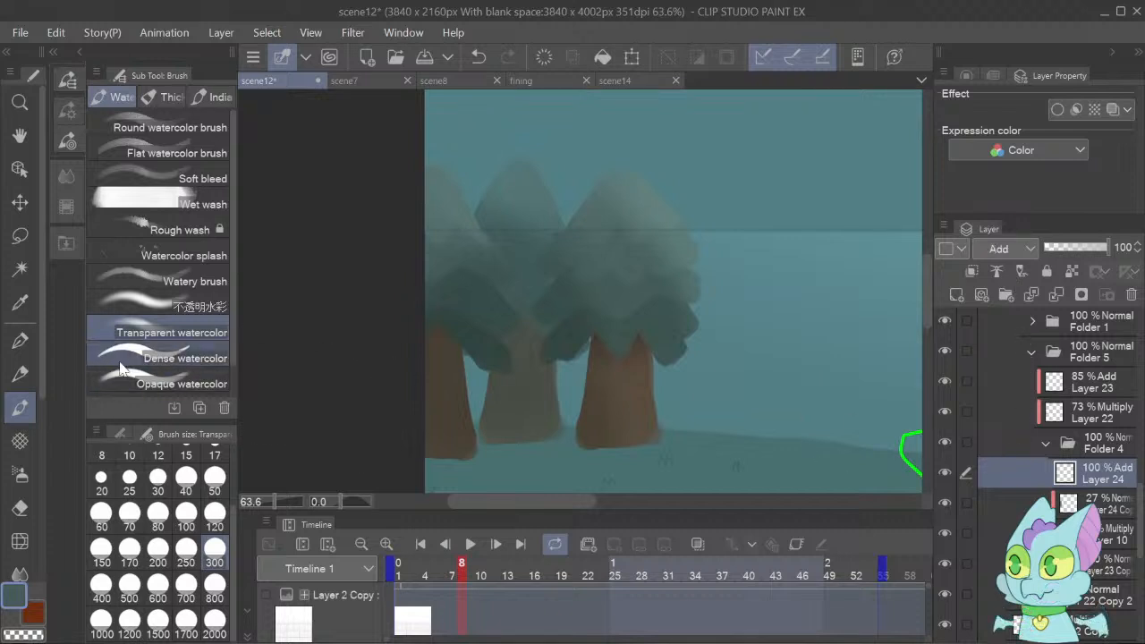
pyautogui.click(170, 360)
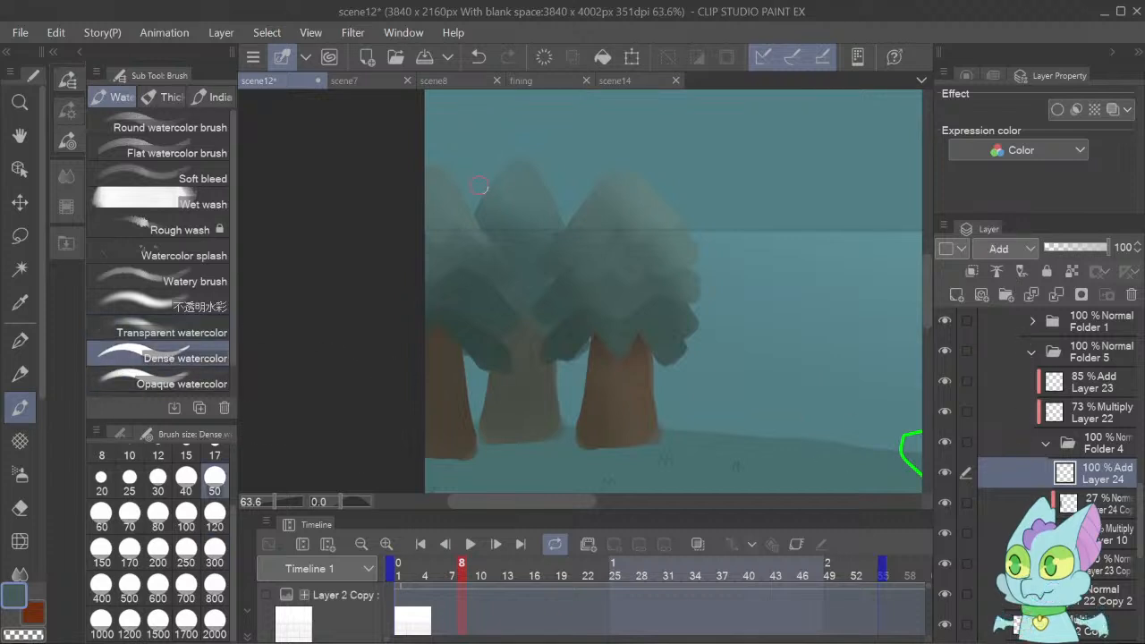
pyautogui.moveTo(526, 163)
pyautogui.mouseDown()
pyautogui.moveTo(559, 225)
pyautogui.moveTo(533, 214)
pyautogui.mouseUp()
pyautogui.moveTo(523, 230)
pyautogui.mouseDown()
pyautogui.moveTo(517, 208)
pyautogui.moveTo(488, 223)
pyautogui.moveTo(496, 216)
pyautogui.moveTo(460, 215)
pyautogui.moveTo(501, 165)
pyautogui.moveTo(488, 190)
pyautogui.moveTo(514, 175)
pyautogui.moveTo(524, 195)
pyautogui.moveTo(492, 195)
pyautogui.moveTo(543, 198)
pyautogui.moveTo(535, 168)
pyautogui.moveTo(553, 217)
pyautogui.moveTo(526, 201)
pyautogui.moveTo(522, 234)
pyautogui.moveTo(522, 221)
pyautogui.moveTo(472, 220)
pyautogui.mouseUp()
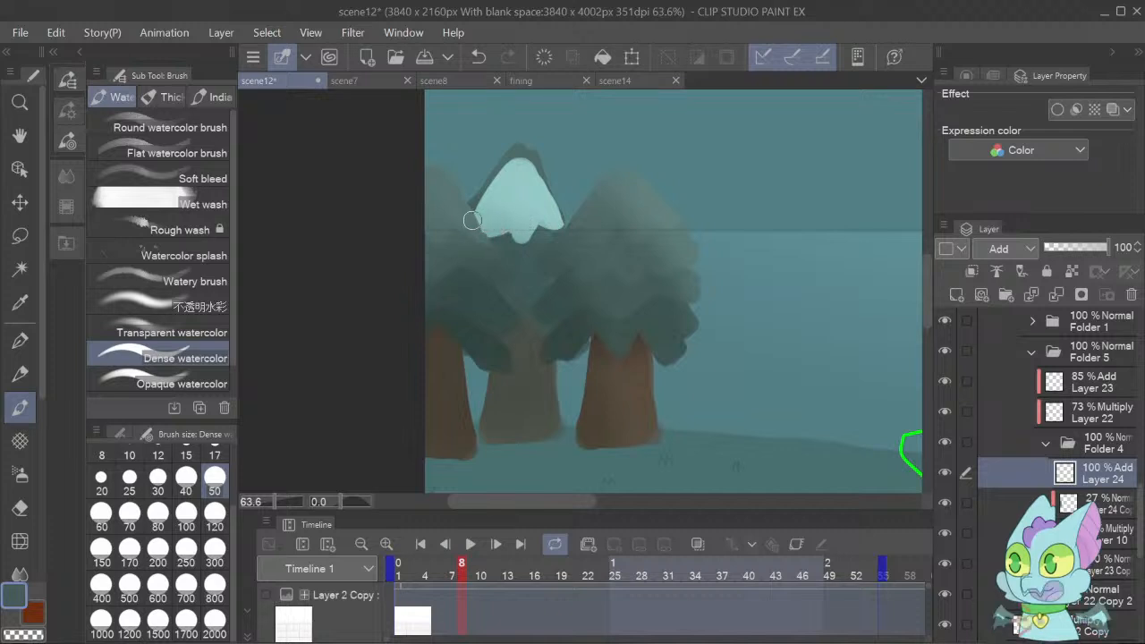
pyautogui.click(971, 271)
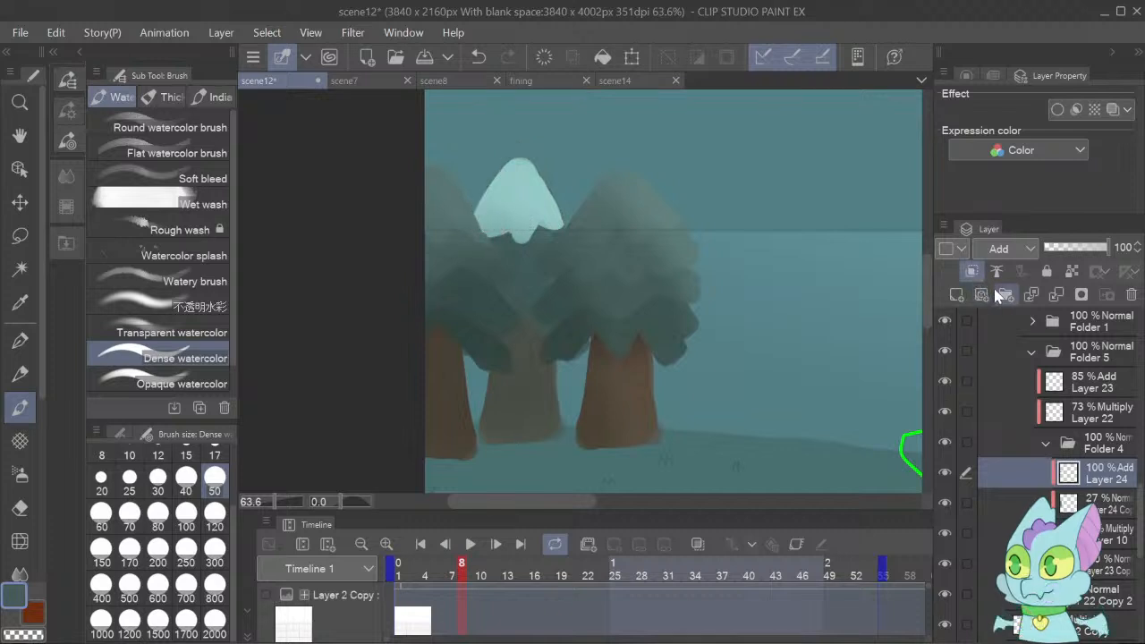
pyautogui.click(1054, 254)
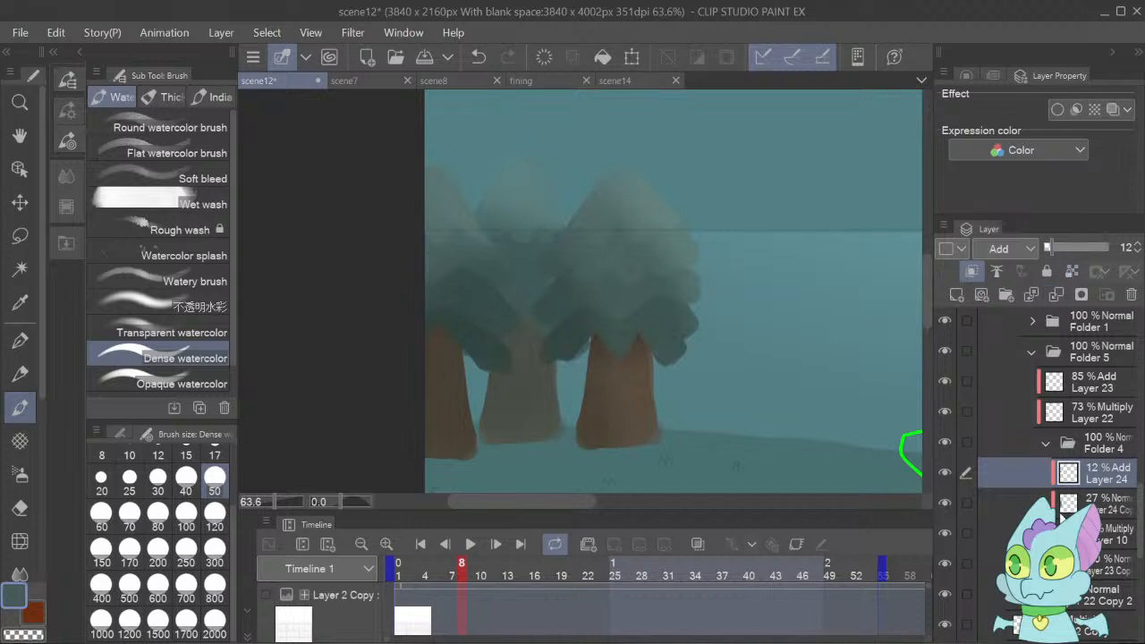
# Shade beneath the back middle tree's foliage with Dense watercolor on a new clipped Multiply layer below Layer 24, at 14% opacity.
pyautogui.click(1082, 503)
pyautogui.click(956, 295)
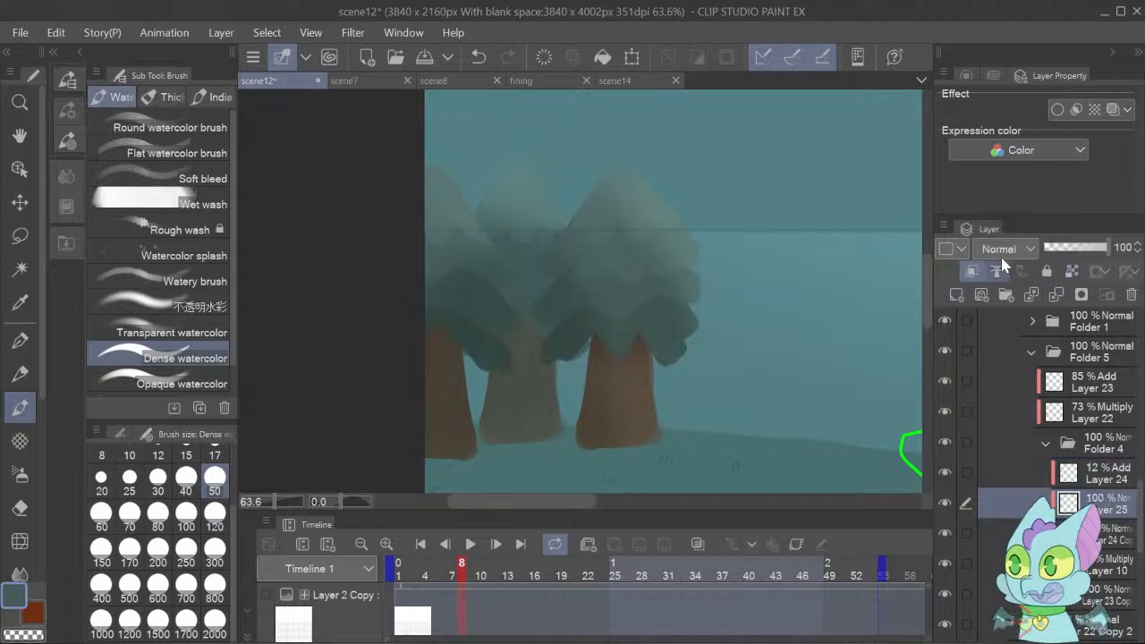
pyautogui.click(996, 344)
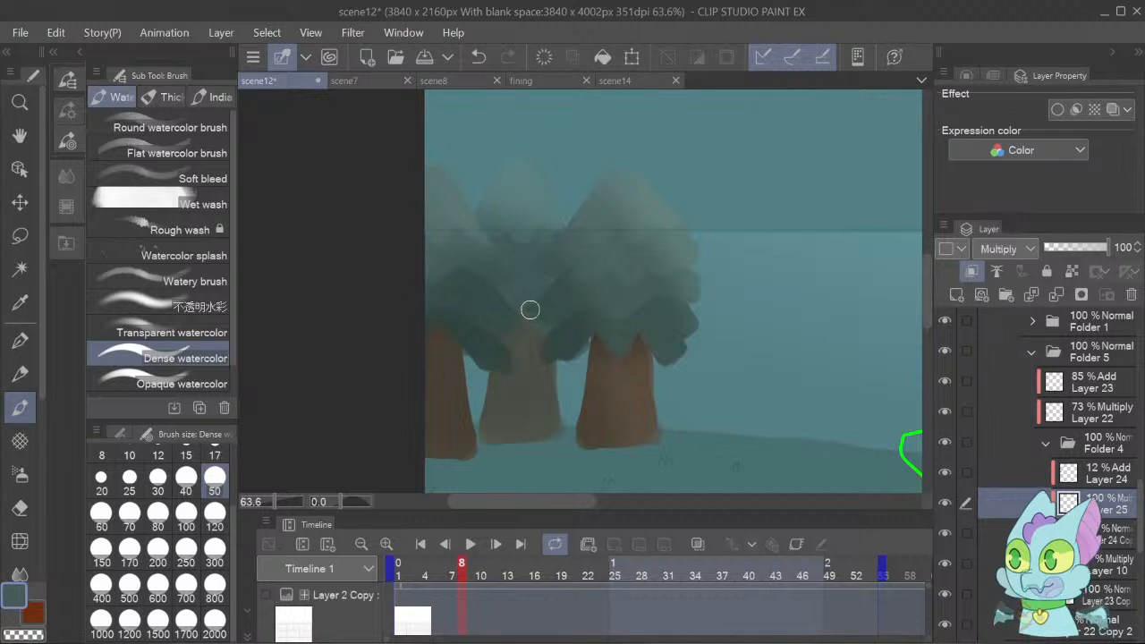
pyautogui.moveTo(525, 309)
pyautogui.mouseDown()
pyautogui.moveTo(581, 361)
pyautogui.moveTo(570, 341)
pyautogui.moveTo(592, 354)
pyautogui.moveTo(544, 309)
pyautogui.mouseUp()
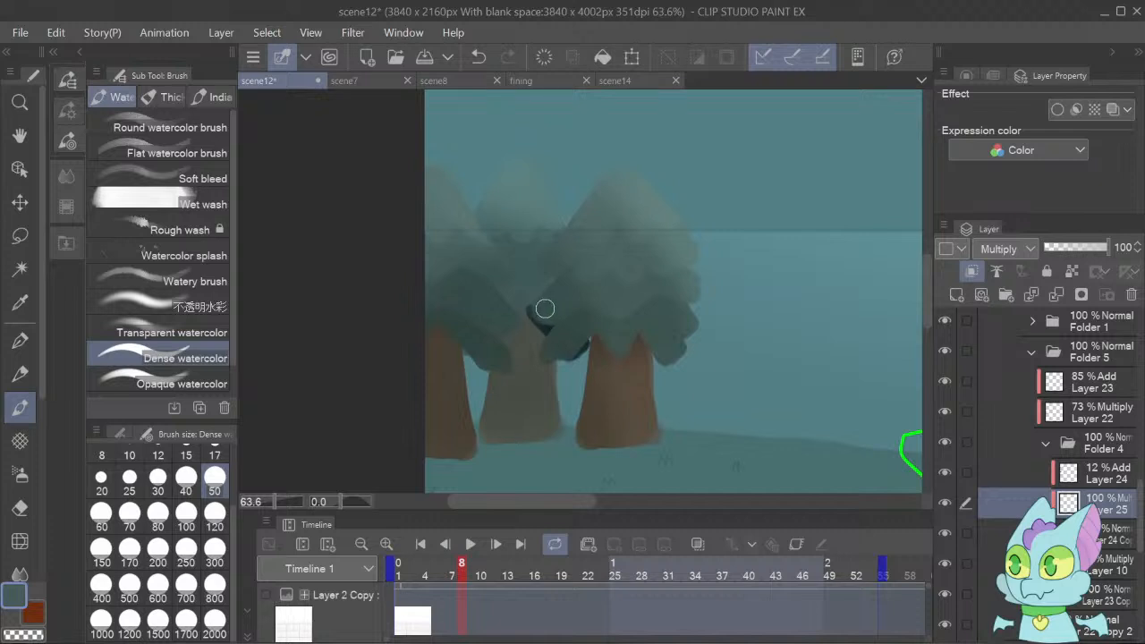
pyautogui.moveTo(544, 308)
pyautogui.mouseDown()
pyautogui.moveTo(456, 326)
pyautogui.moveTo(538, 305)
pyautogui.moveTo(599, 337)
pyautogui.moveTo(531, 298)
pyautogui.moveTo(495, 314)
pyautogui.mouseUp()
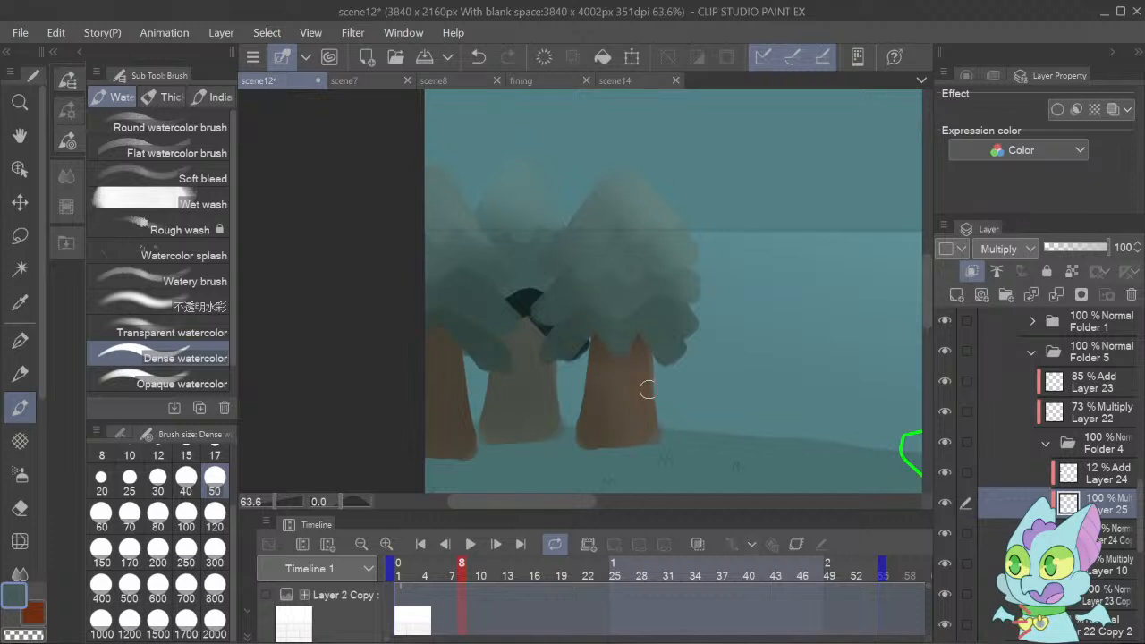
pyautogui.moveTo(581, 361); pyautogui.dragTo(562, 362)
pyautogui.moveTo(1073, 260); pyautogui.dragTo(1056, 253)
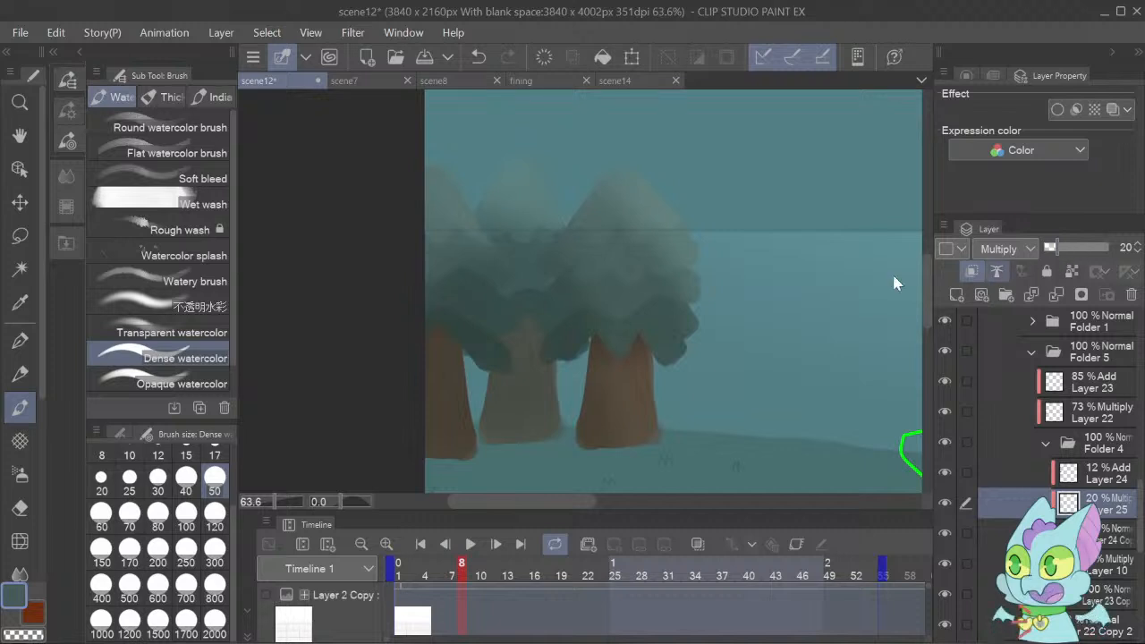
pyautogui.click(1139, 251)
pyautogui.click(1140, 253)
pyautogui.click(1140, 254)
pyautogui.click(1141, 254)
pyautogui.click(1141, 254)
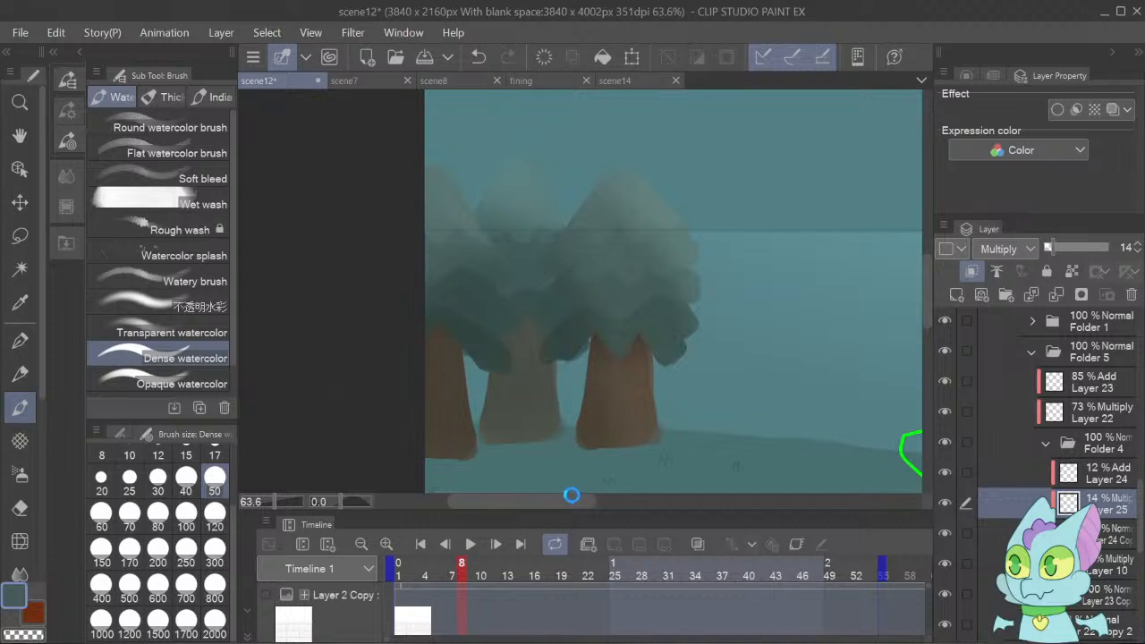
# Collapse Folder 5, Folder 3 and Folder 7 Copy 2 in the layer list, toggling visibility to check the dark trees' group.
pyautogui.moveTo(567, 501)
pyautogui.mouseDown()
pyautogui.moveTo(782, 522)
pyautogui.moveTo(267, 495)
pyautogui.moveTo(264, 505)
pyautogui.mouseUp()
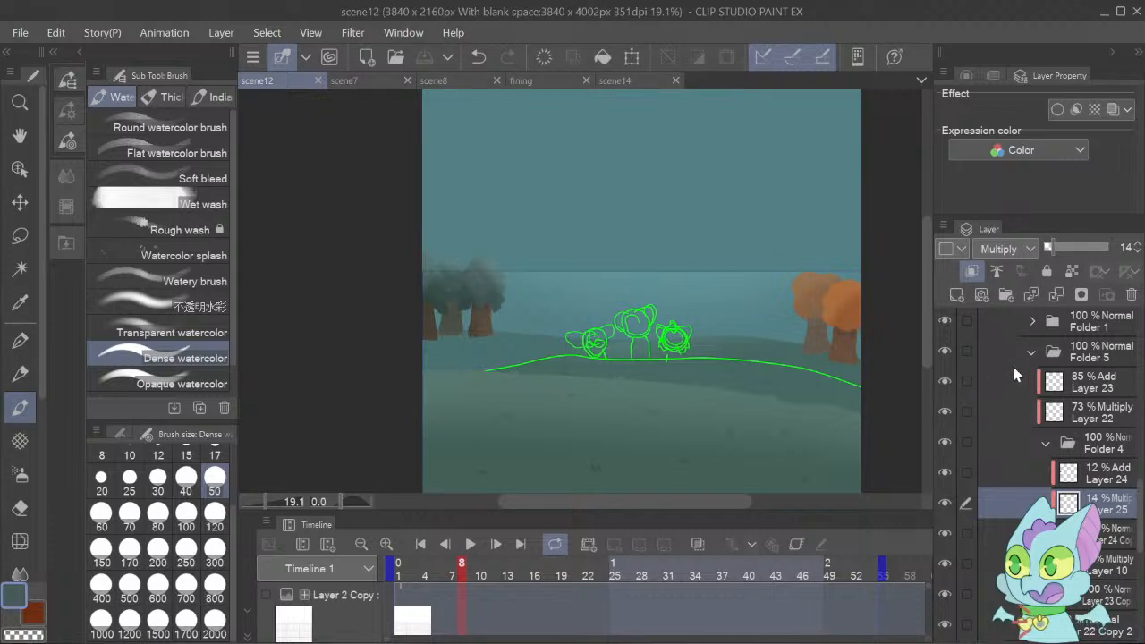
pyautogui.click(946, 350)
pyautogui.click(947, 352)
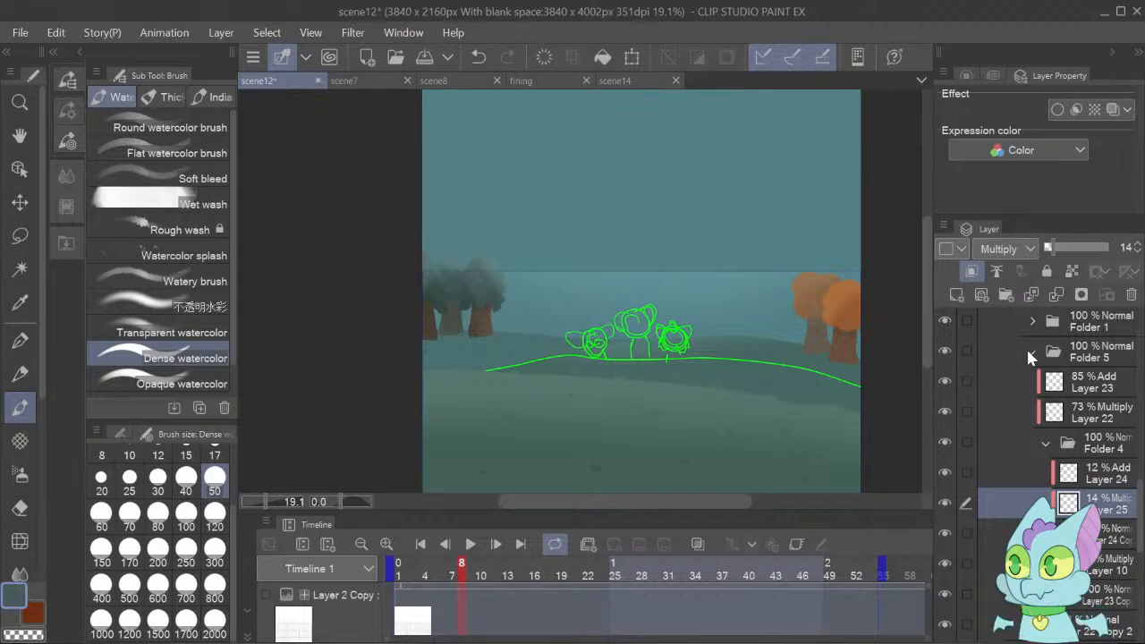
pyautogui.click(1031, 351)
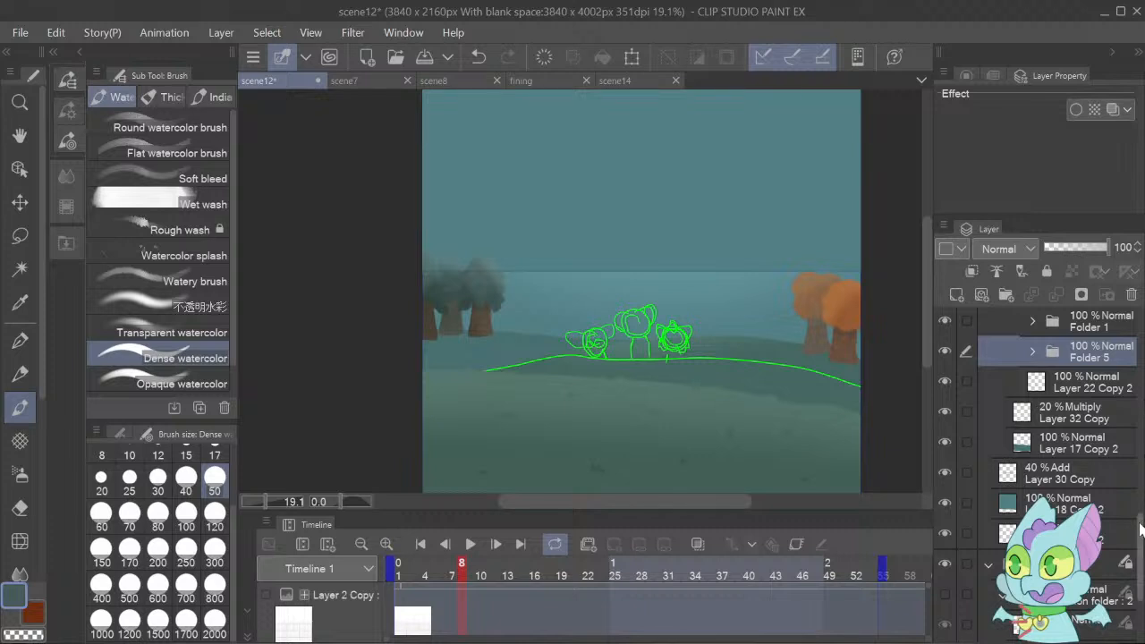
pyautogui.moveTo(1140, 529); pyautogui.dragTo(1142, 472)
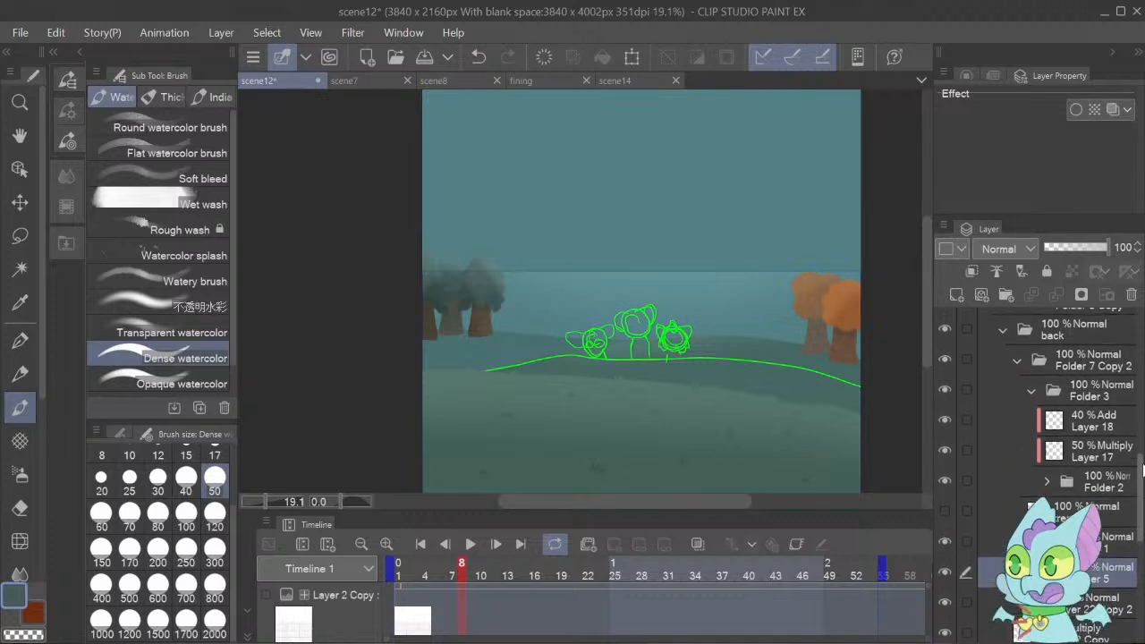
pyautogui.click(1032, 387)
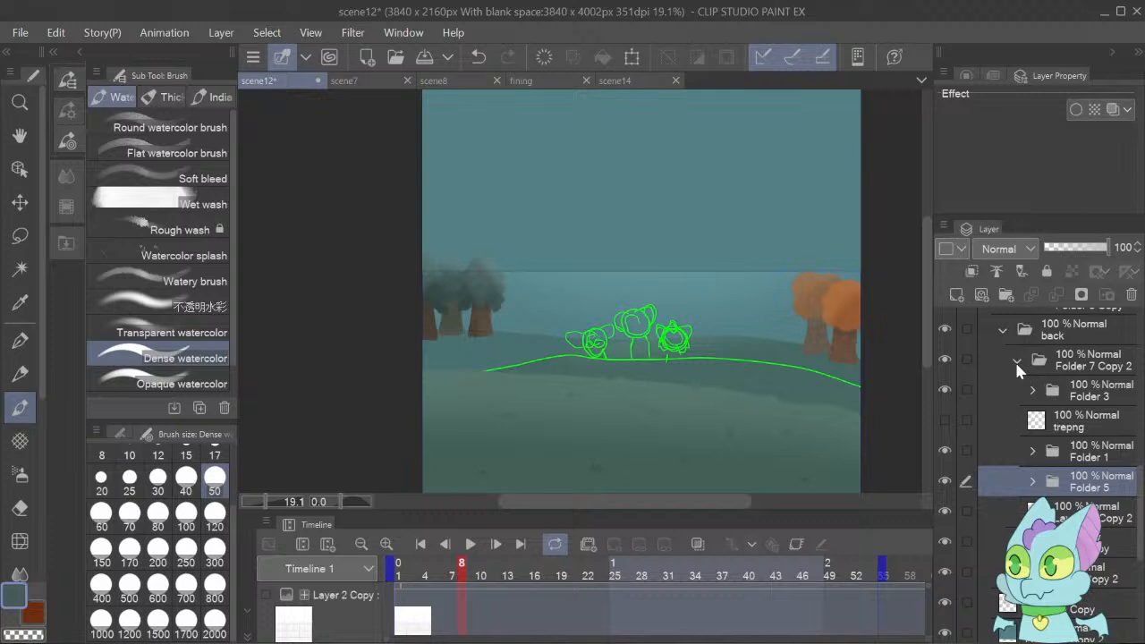
pyautogui.click(1015, 360)
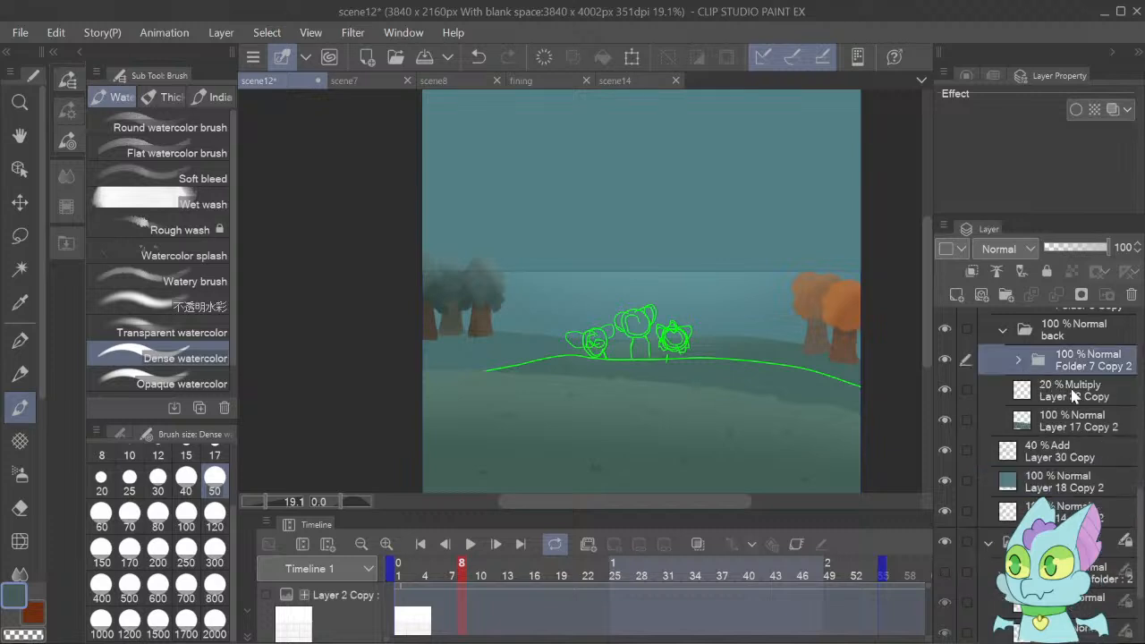
pyautogui.click(945, 357)
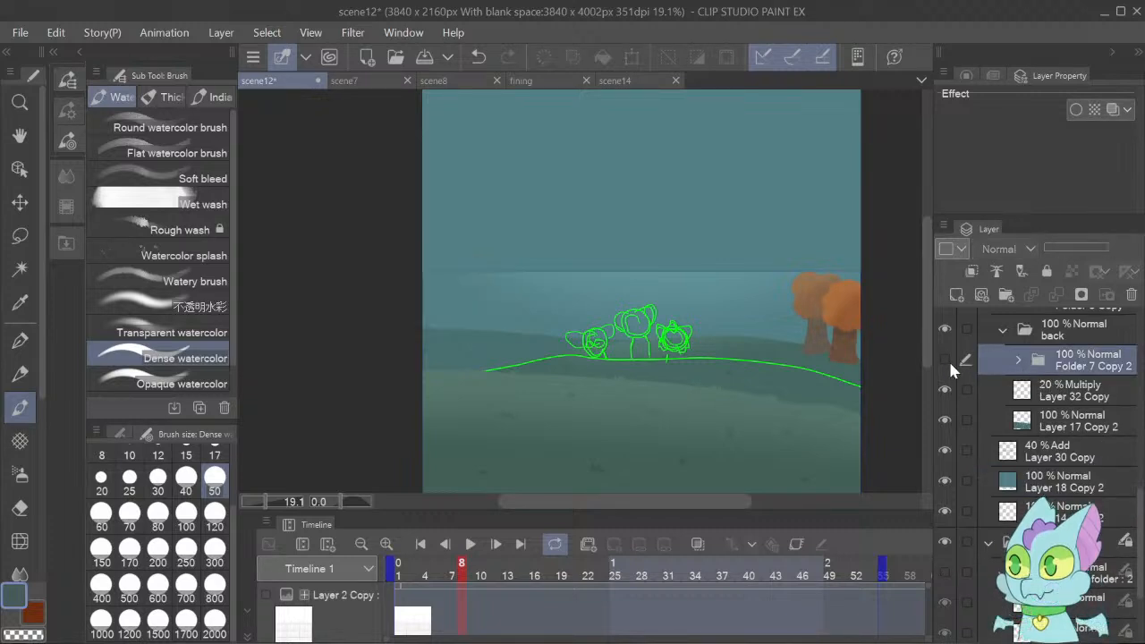
pyautogui.click(947, 359)
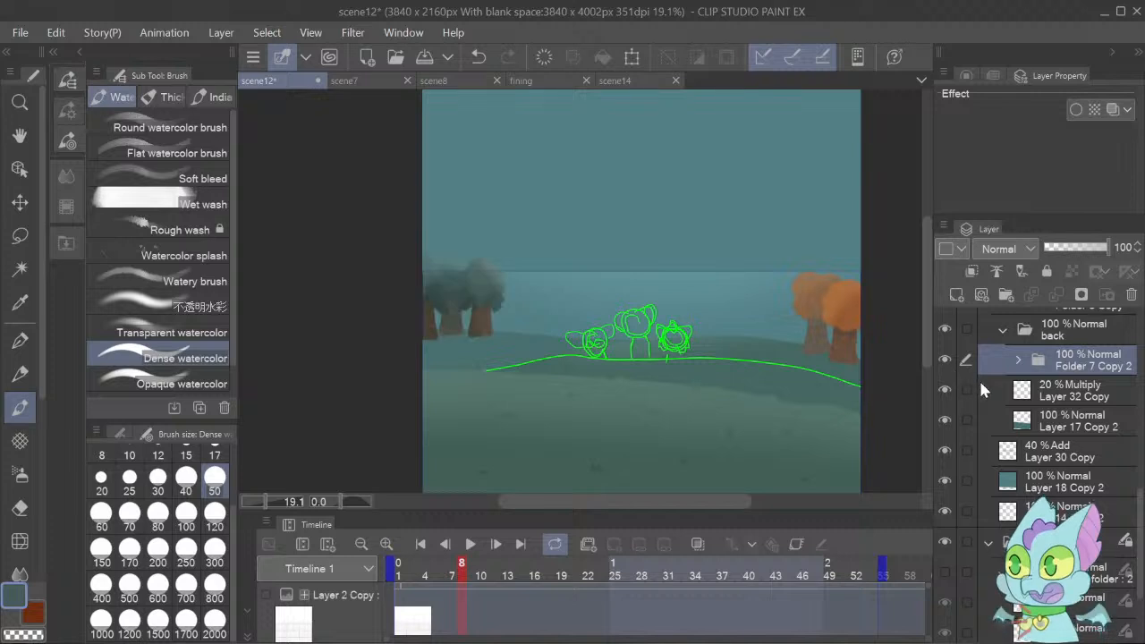
# Switch to scene14, locate the flat dark trees' folder by toggling its visibility, and paste the shaded tree folder above it.
pyautogui.click(627, 78)
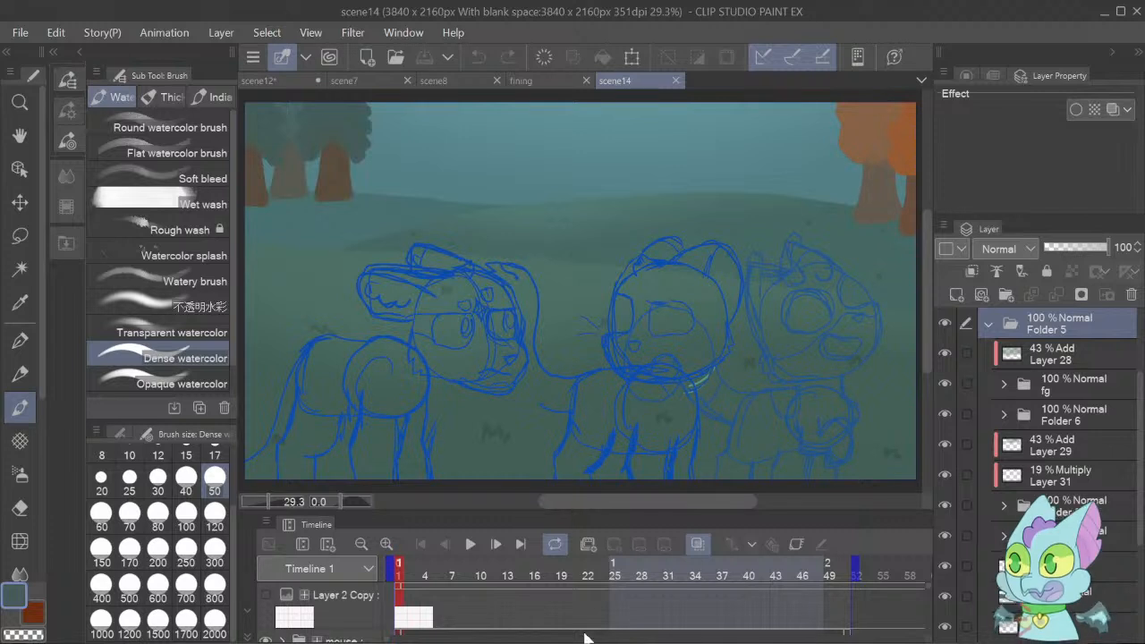
pyautogui.click(478, 642)
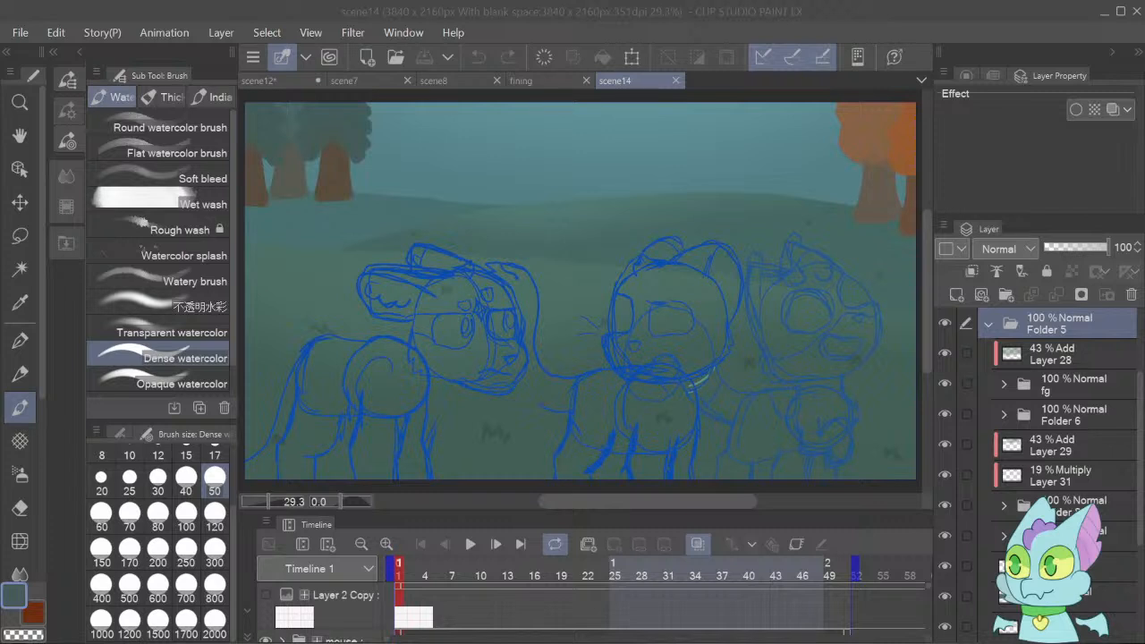
pyautogui.click(750, 635)
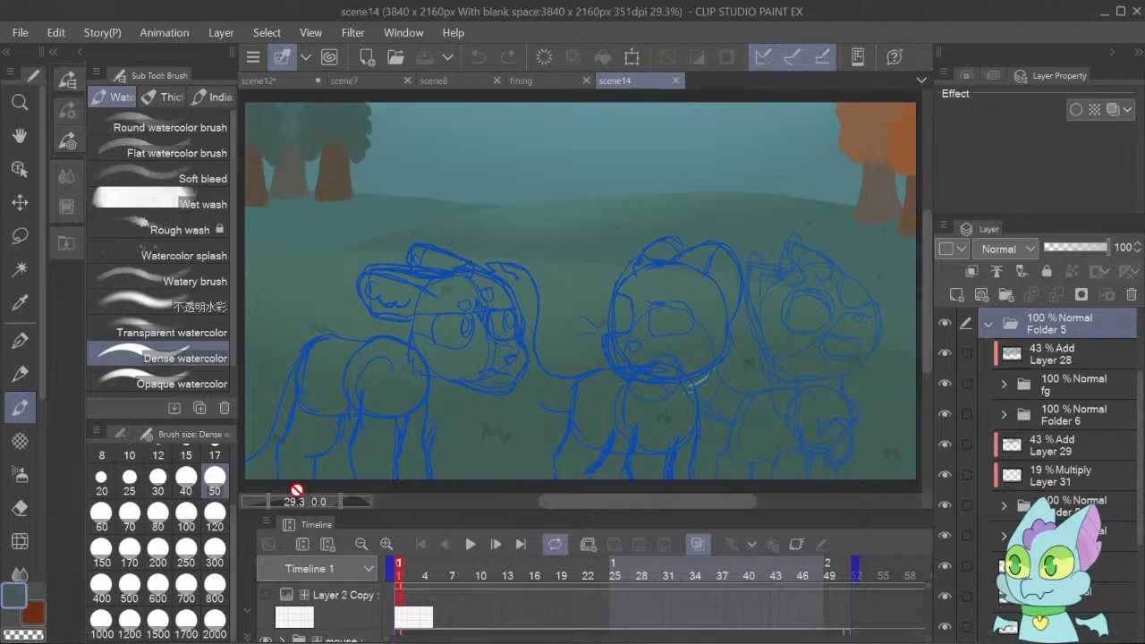
pyautogui.press('o')
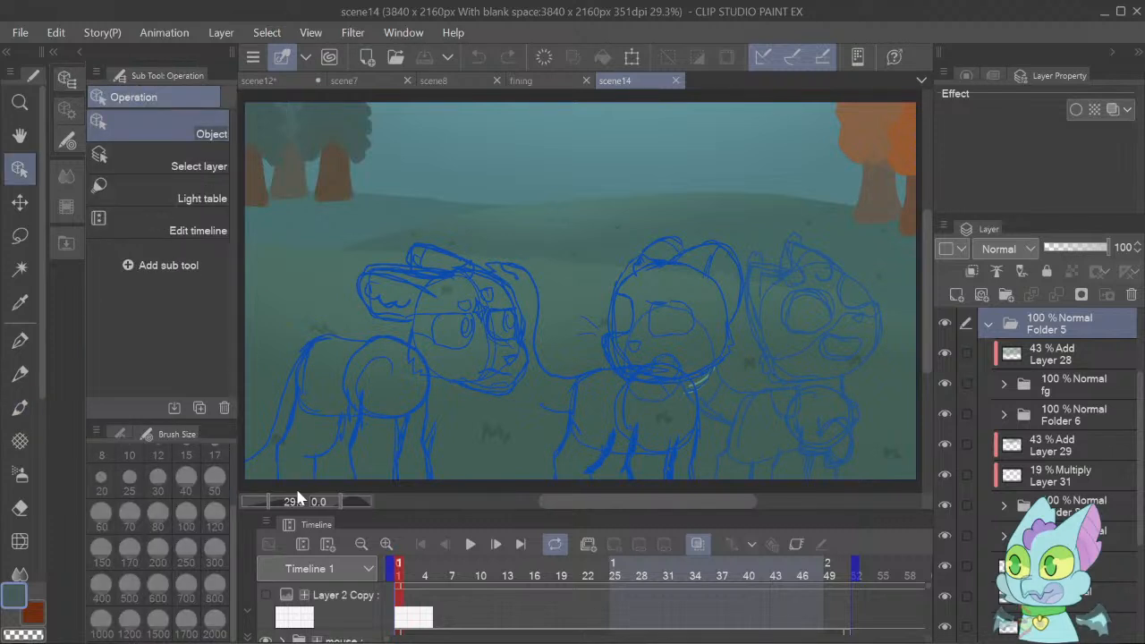
pyautogui.click(267, 149)
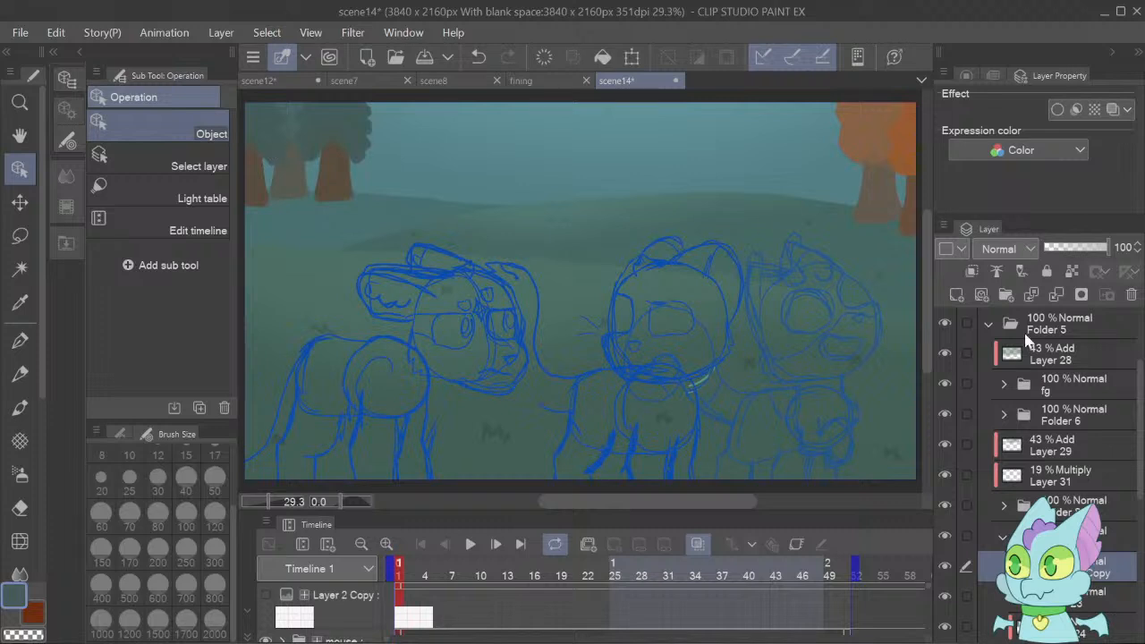
pyautogui.click(944, 535)
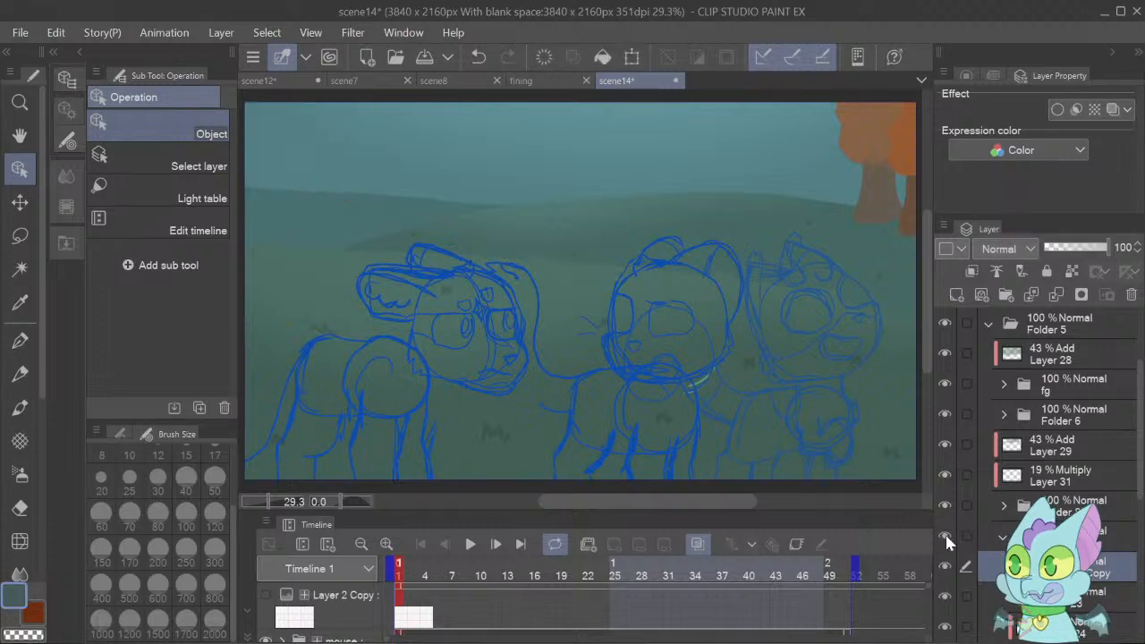
pyautogui.click(945, 535)
pyautogui.click(944, 535)
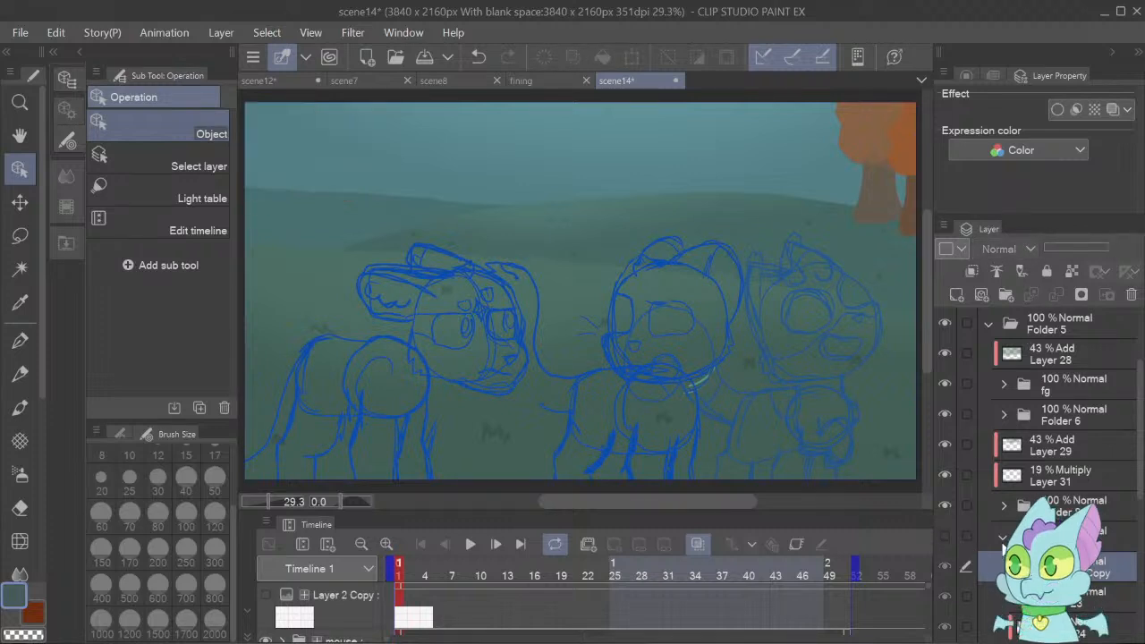
pyautogui.click(954, 536)
pyautogui.click(946, 535)
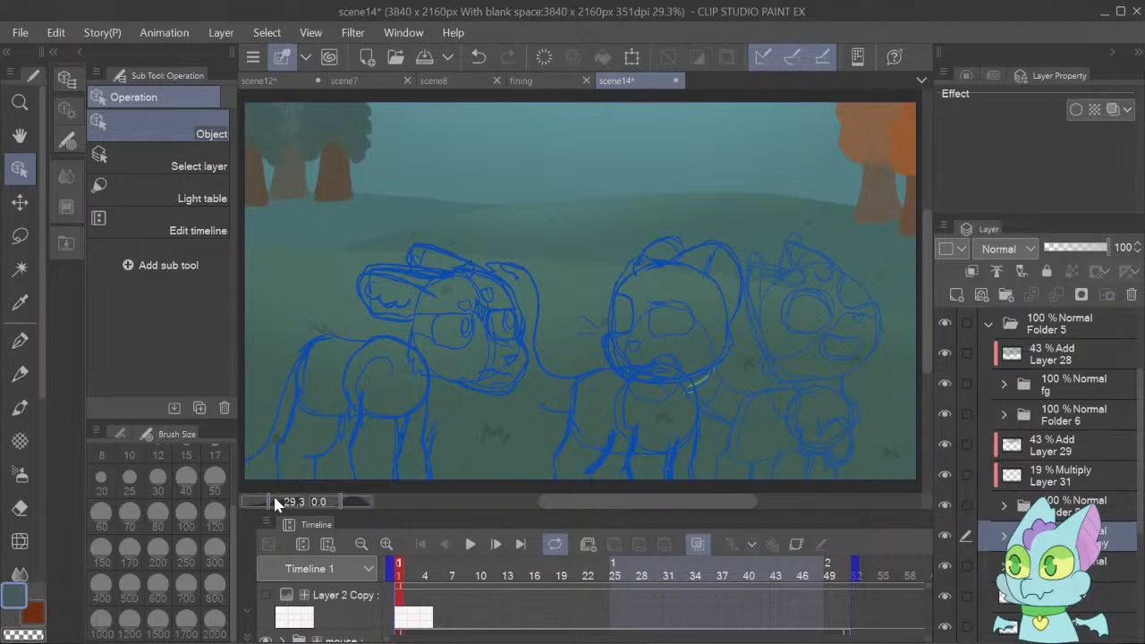
# Move the pasted shaded tree folder up over scene14's flat dark trees with the Move layer tool.
pyautogui.moveTo(275, 500); pyautogui.dragTo(266, 499)
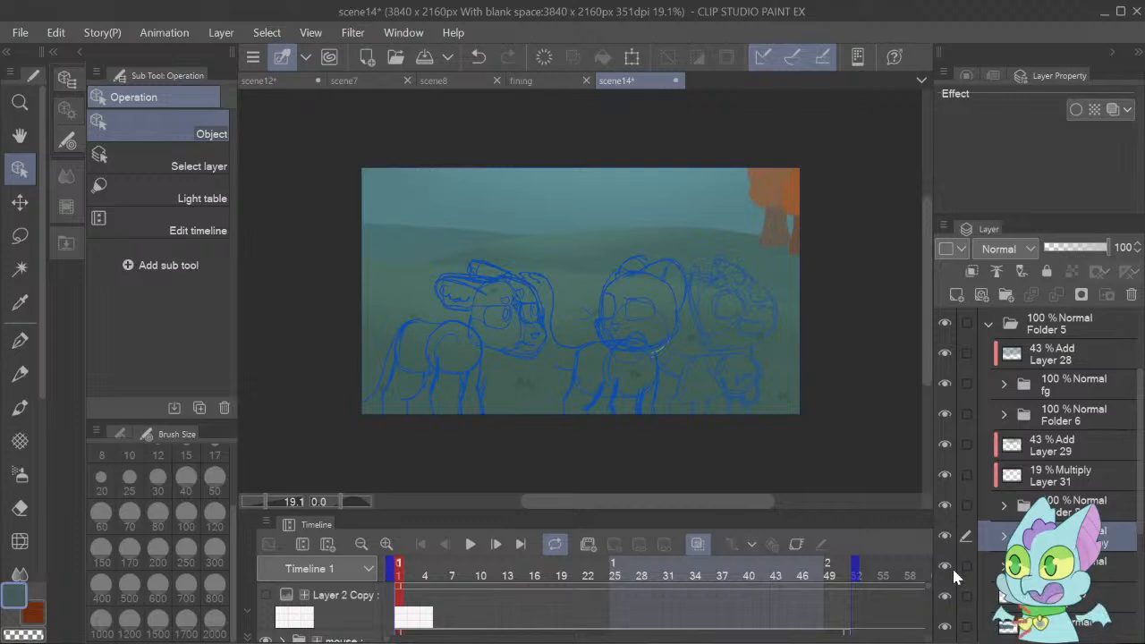
pyautogui.click(946, 536)
pyautogui.click(947, 536)
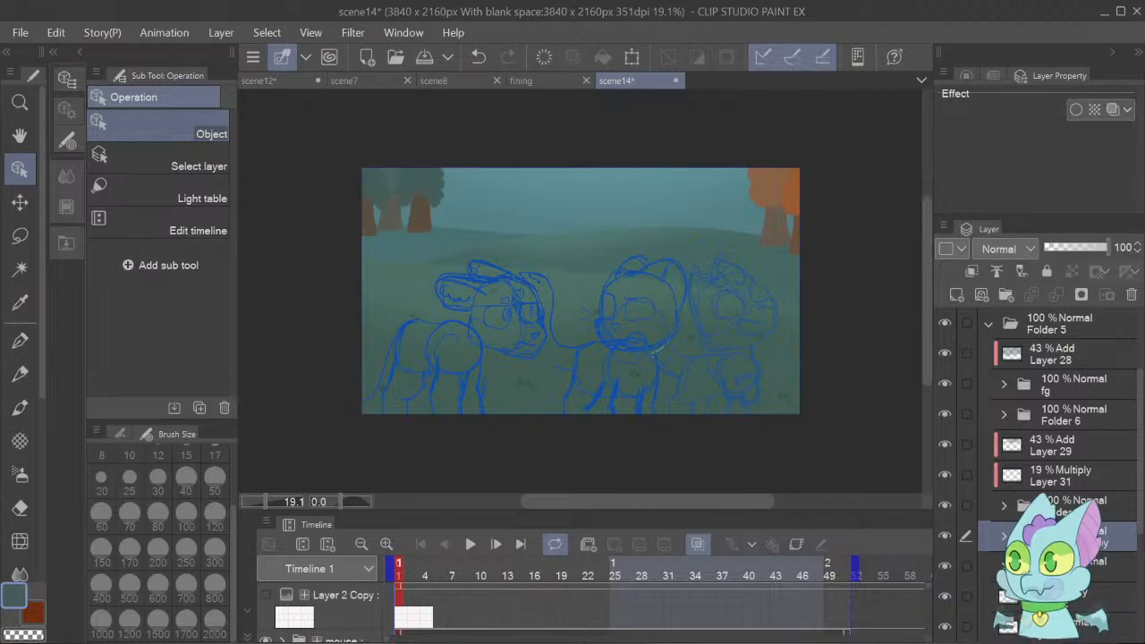
pyautogui.hotkey('ctrl', 't')
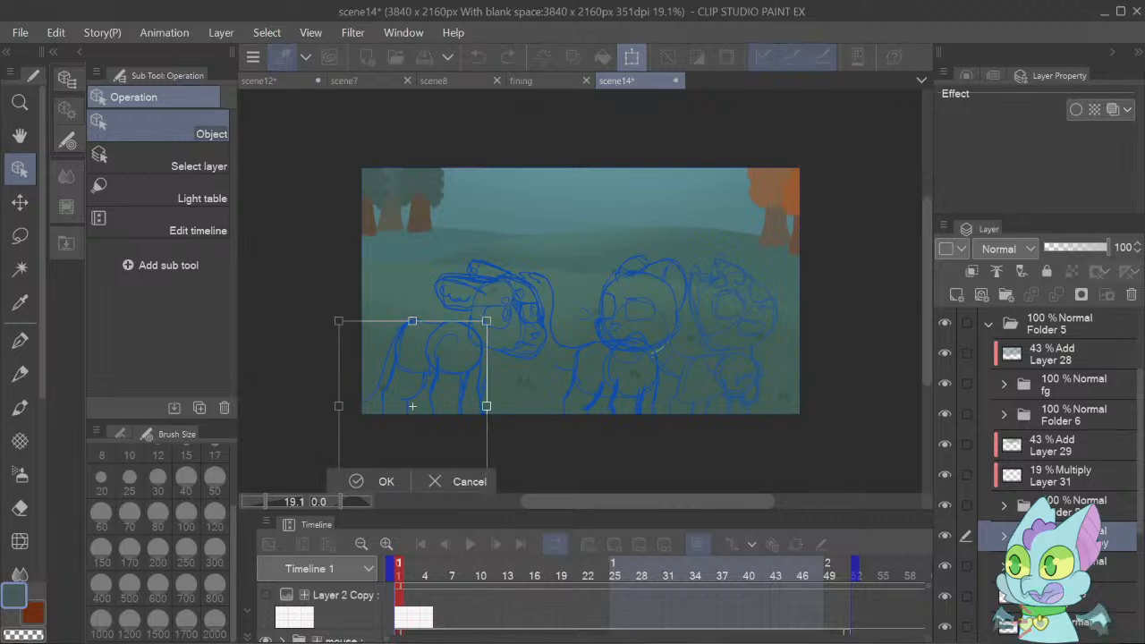
pyautogui.click(471, 482)
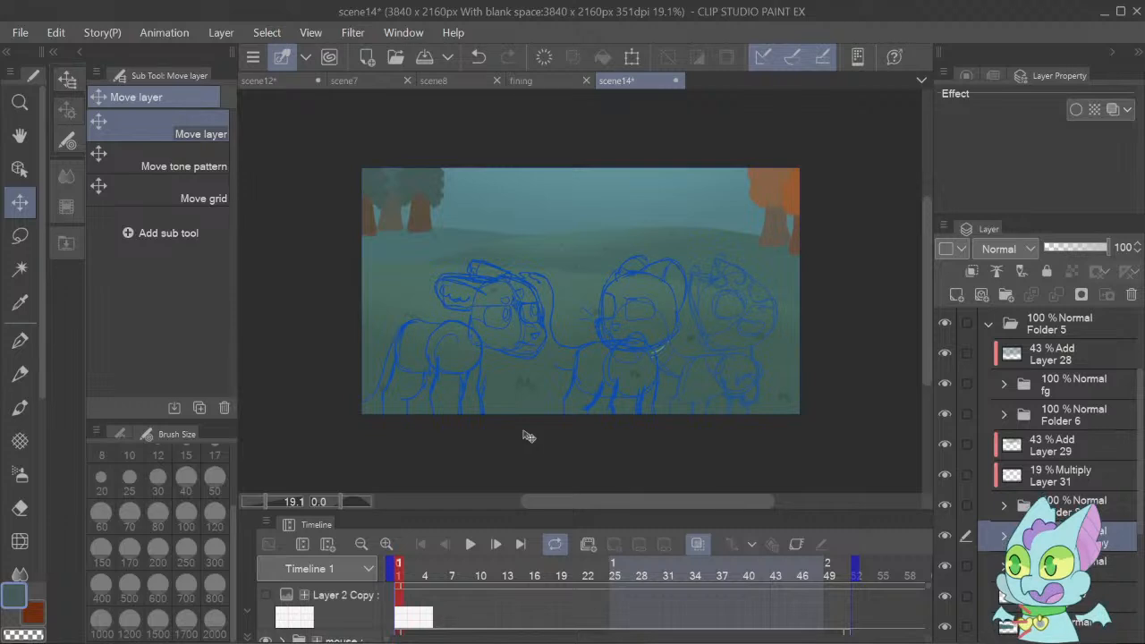
pyautogui.moveTo(552, 421); pyautogui.dragTo(562, 253)
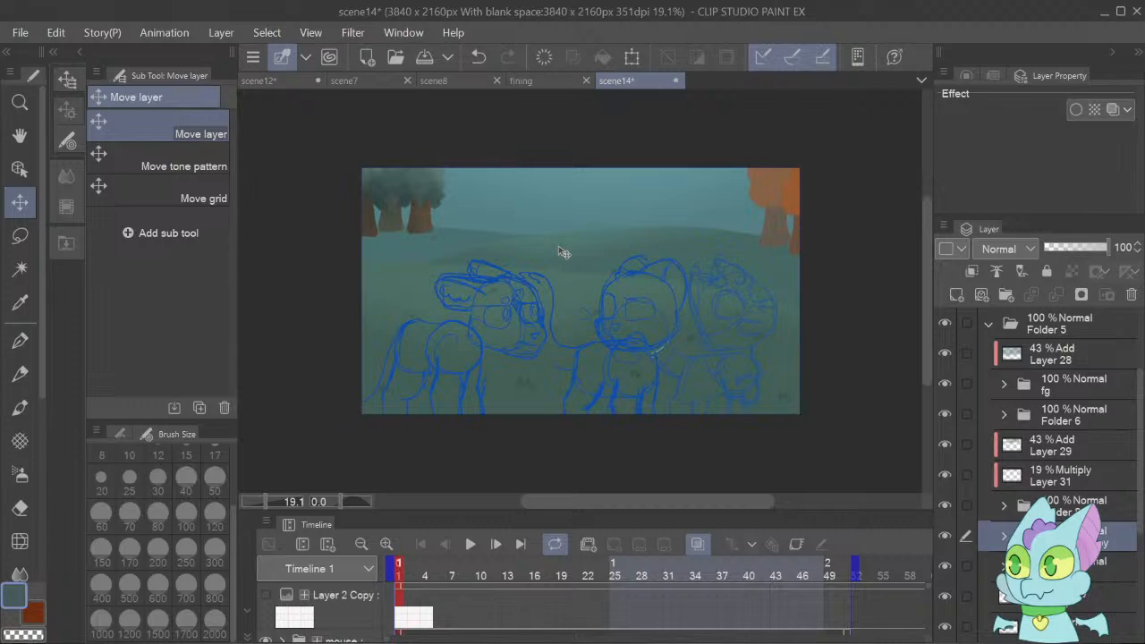
# Align the pasted trees with the flat dark ones up close, comparing them by toggling the pasted folder's visibility.
pyautogui.moveTo(266, 503); pyautogui.dragTo(275, 505)
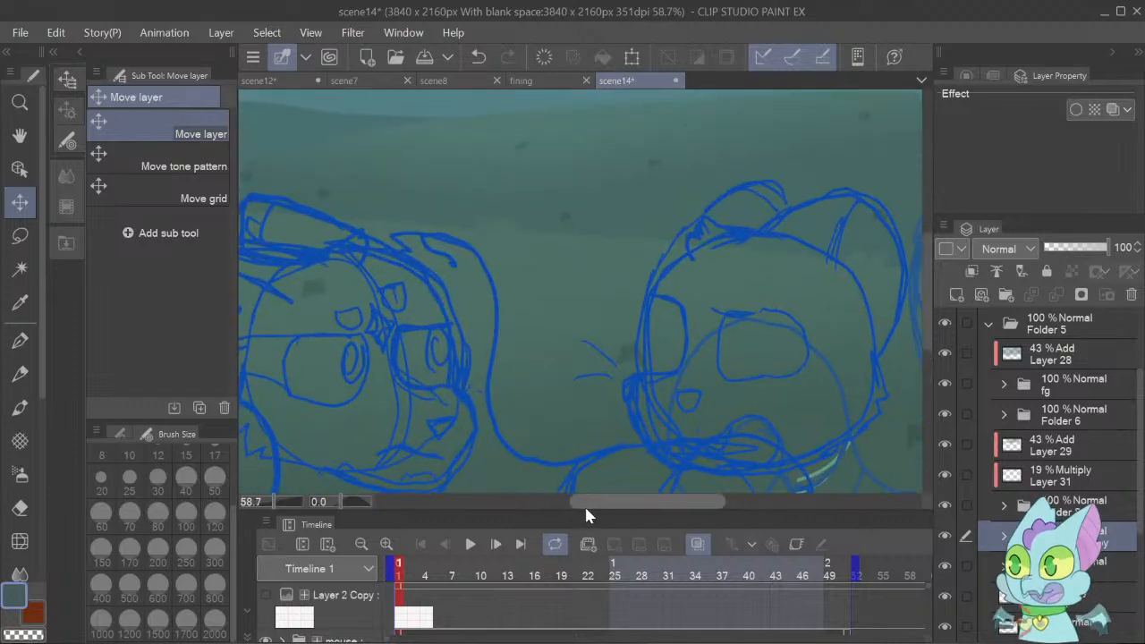
pyautogui.moveTo(584, 505); pyautogui.dragTo(455, 485)
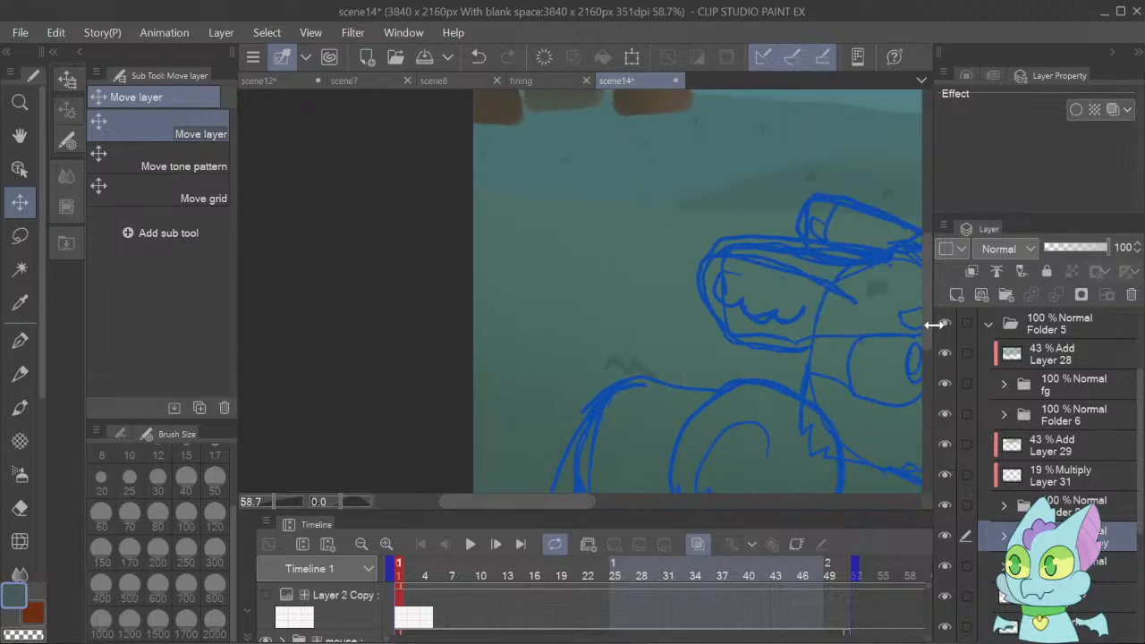
pyautogui.moveTo(928, 324); pyautogui.dragTo(927, 250)
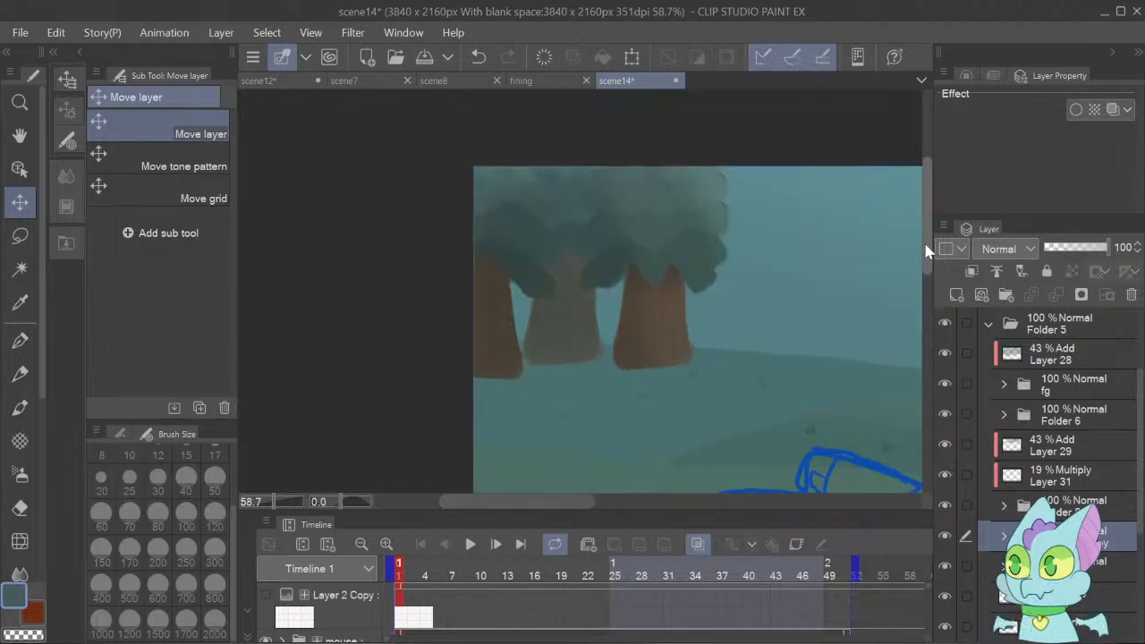
pyautogui.click(946, 532)
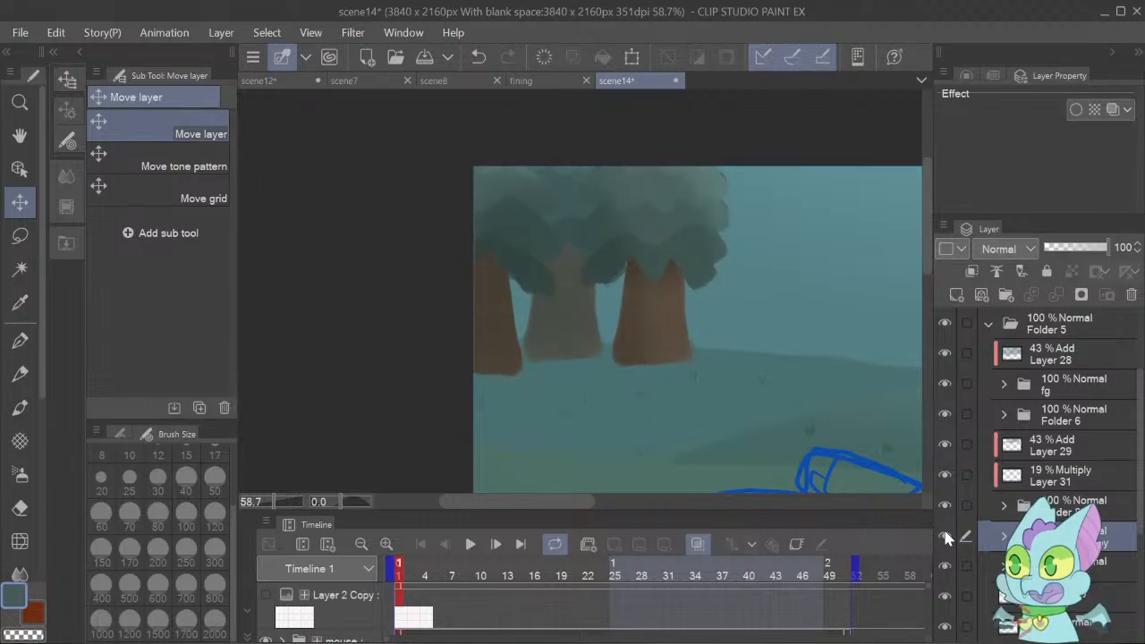
pyautogui.click(945, 534)
pyautogui.click(945, 534)
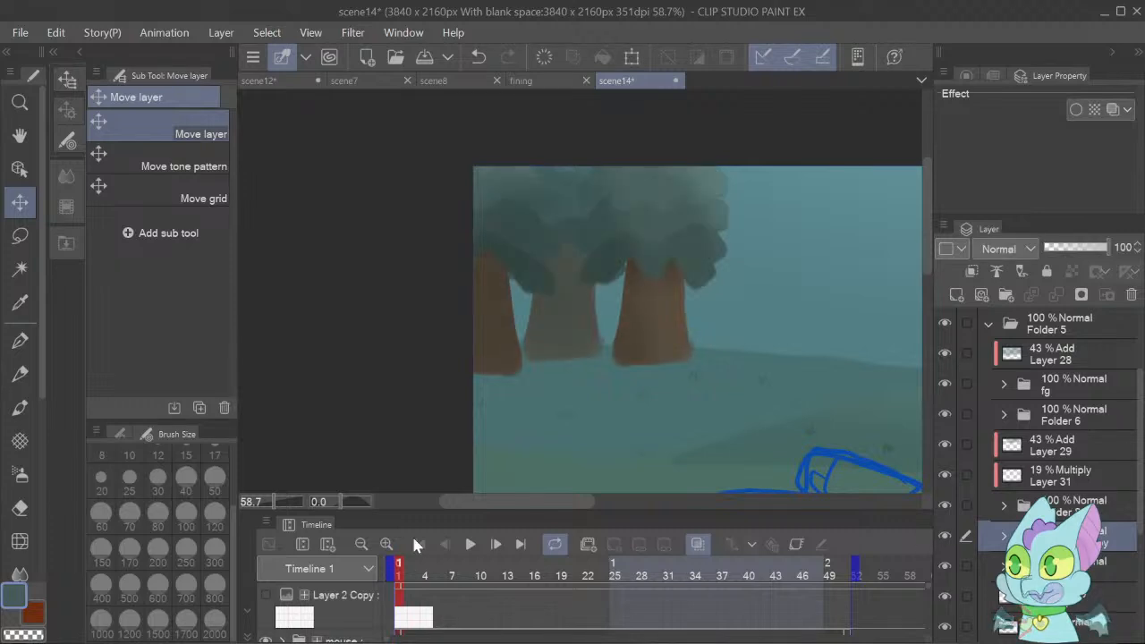
# Pick the orange trees at the right edge of the scene14 drawing with the Object tool.
pyautogui.moveTo(285, 500); pyautogui.dragTo(263, 501)
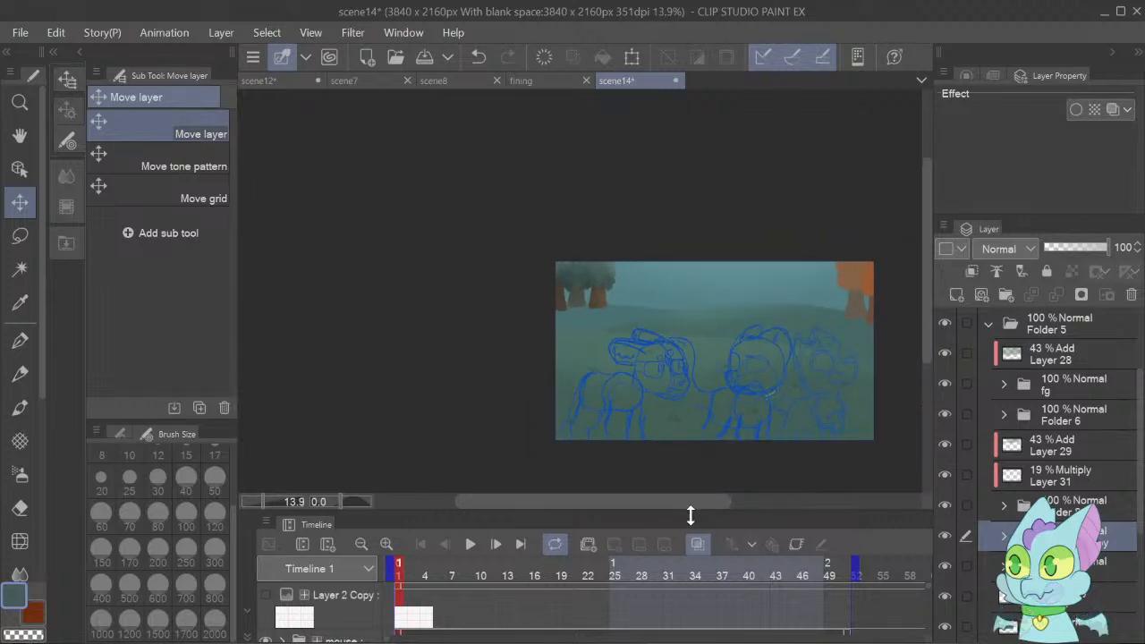
pyautogui.press('o')
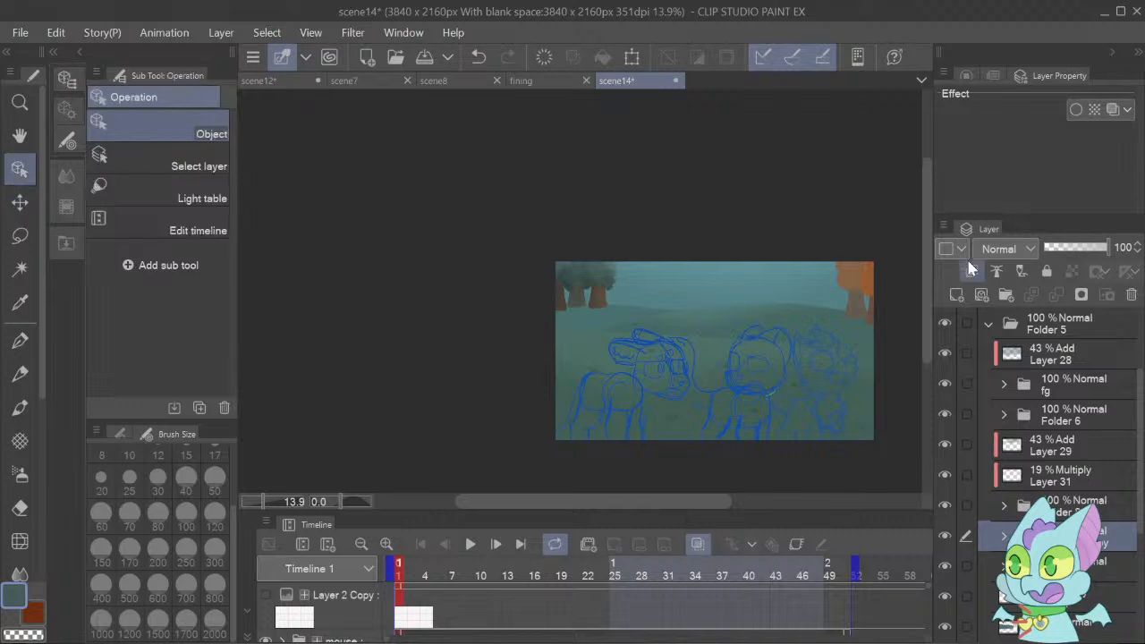
pyautogui.click(872, 283)
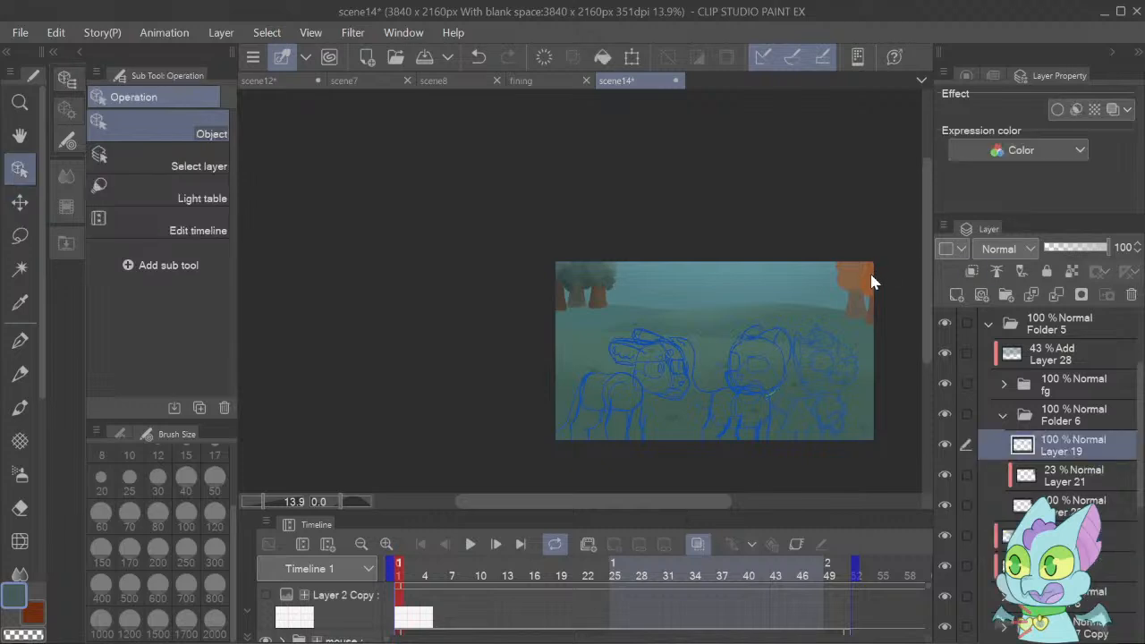
# Collapse the flat orange trees' folder in scene14, then collapse and copy scene12's shaded orange trees folder, Folder 6 Copy 2.
pyautogui.click(1007, 419)
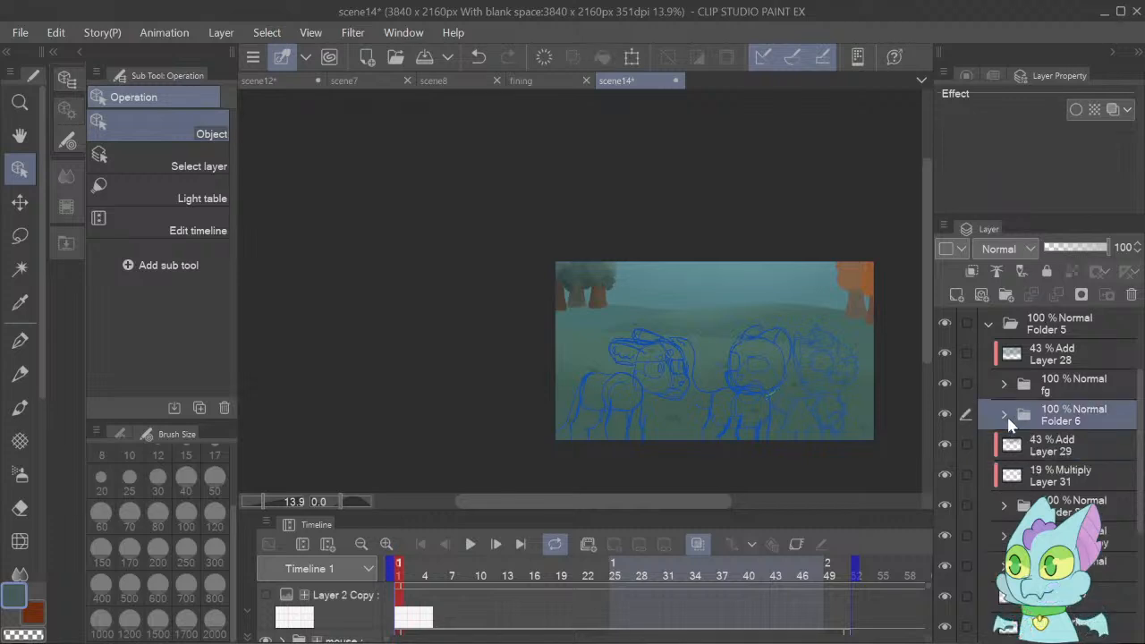
pyautogui.click(352, 85)
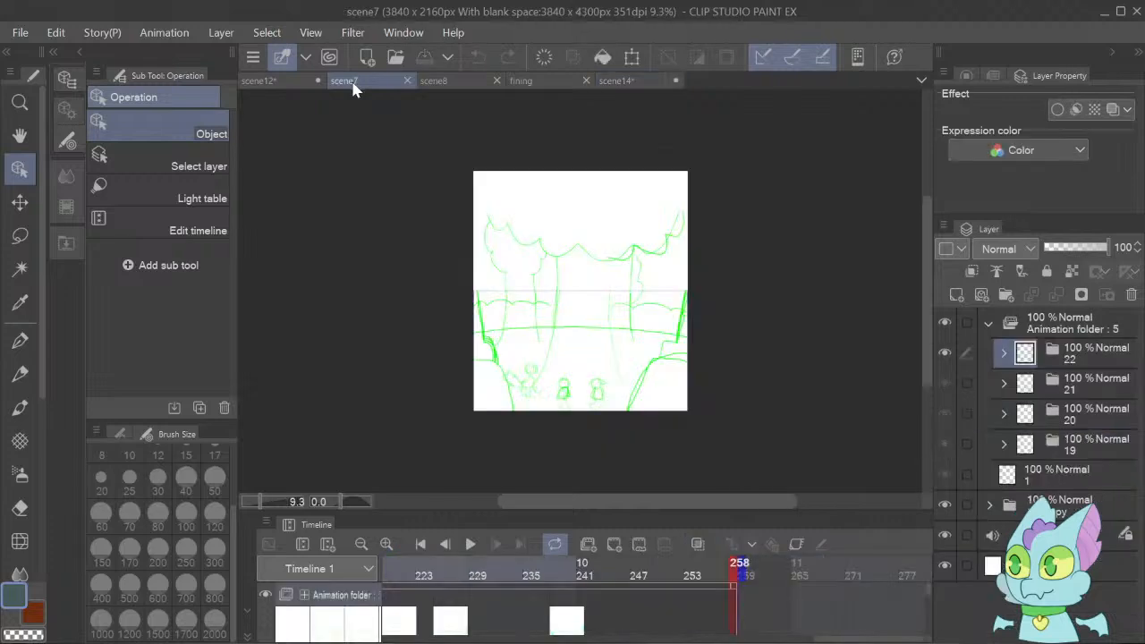
pyautogui.click(263, 83)
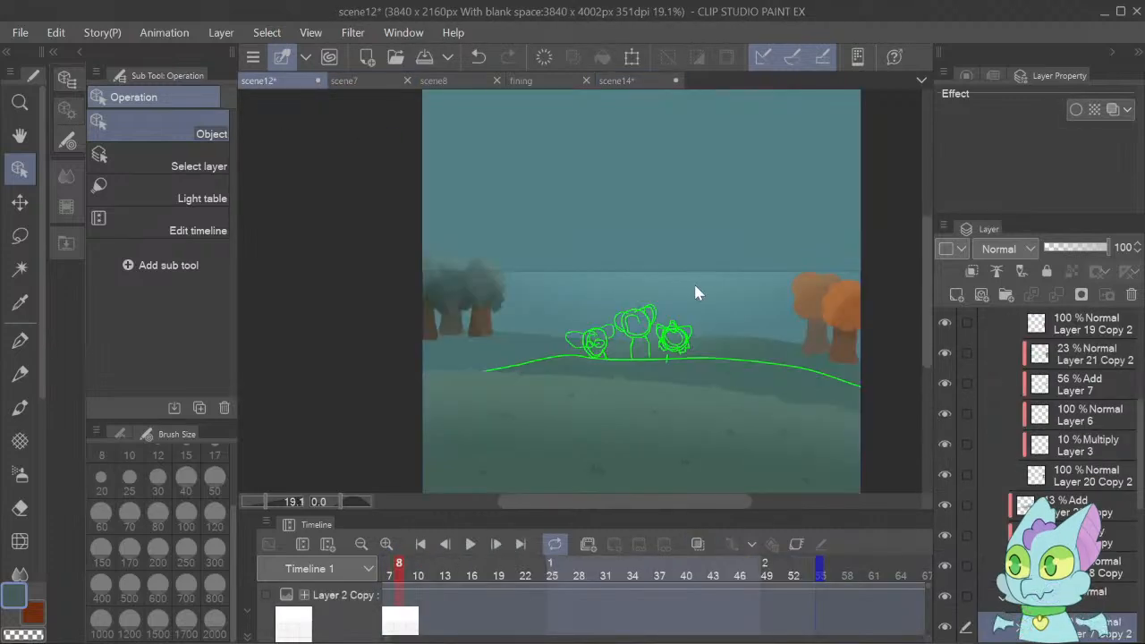
pyautogui.click(1083, 324)
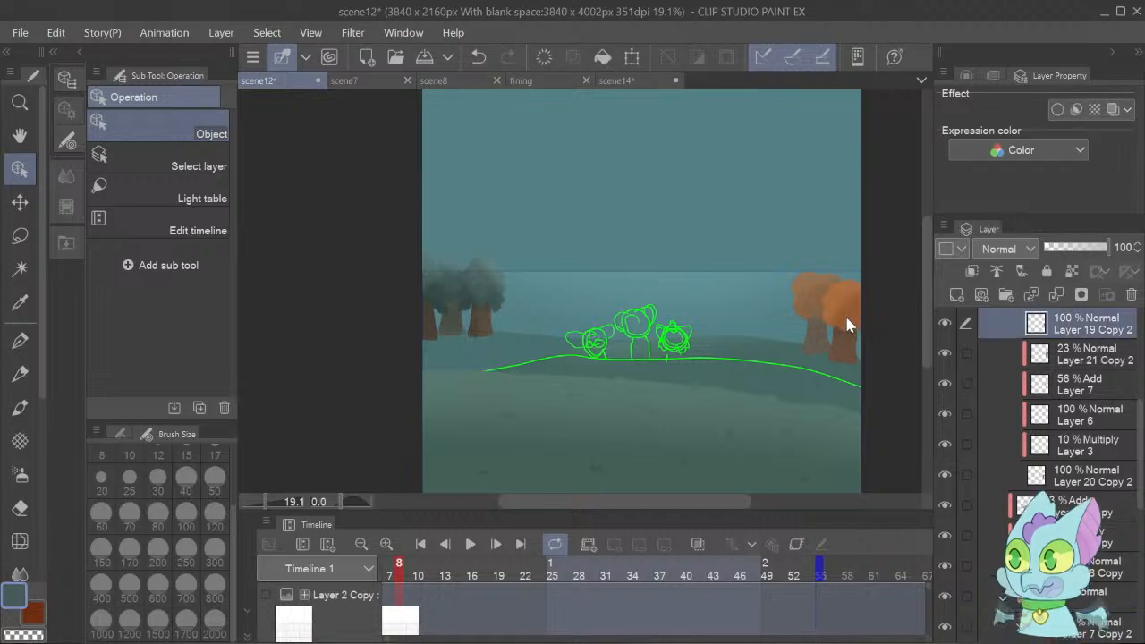
pyautogui.moveTo(1142, 444); pyautogui.dragTo(1142, 383)
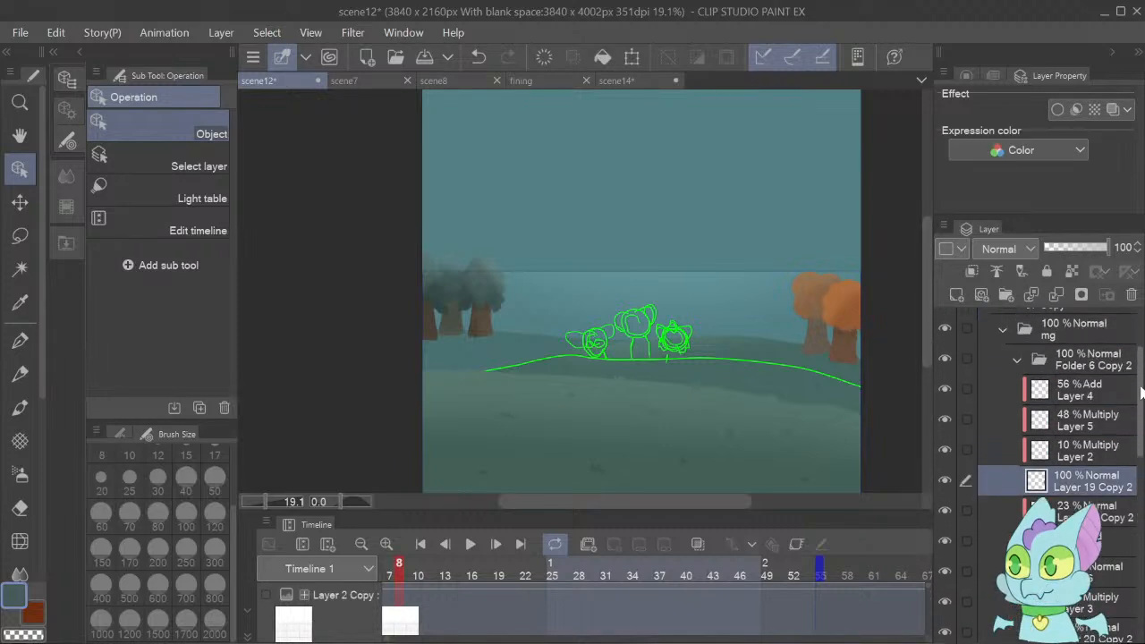
pyautogui.click(1030, 362)
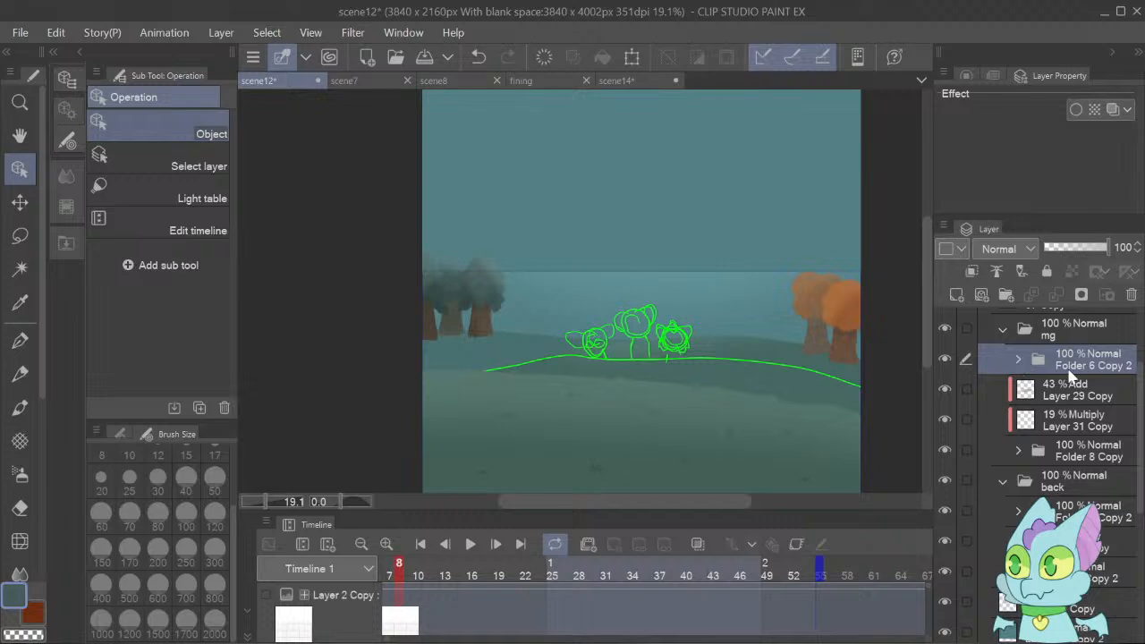
# Paste the shaded orange trees folder into scene14 above Folder 6 and move it up over the flat orange trees.
pyautogui.click(630, 83)
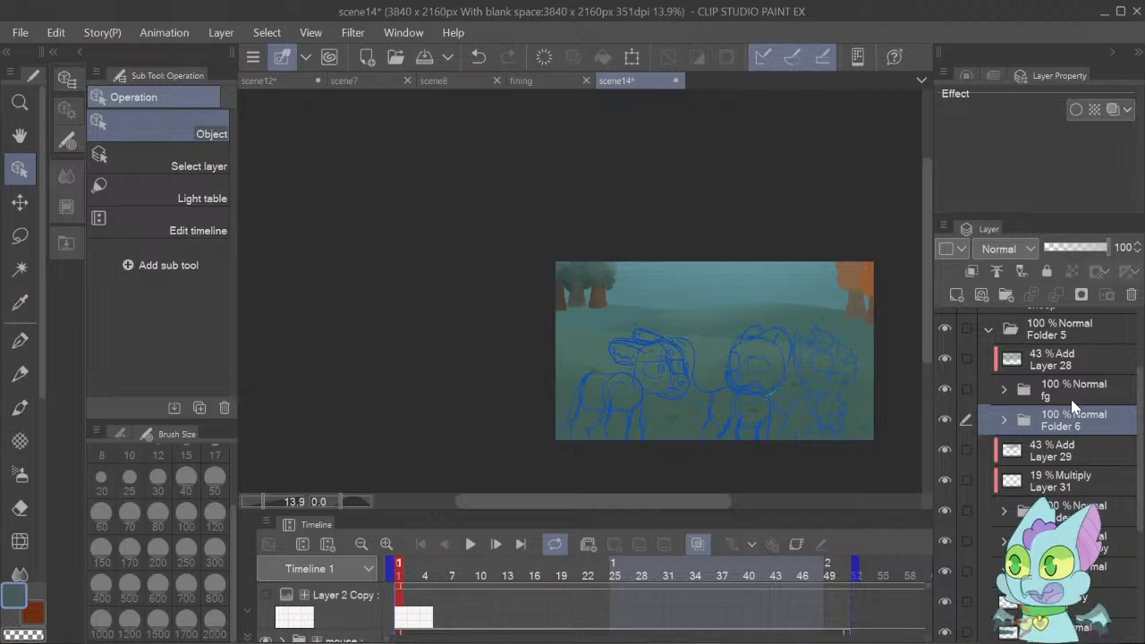
pyautogui.hotkey('ctrl', 'v')
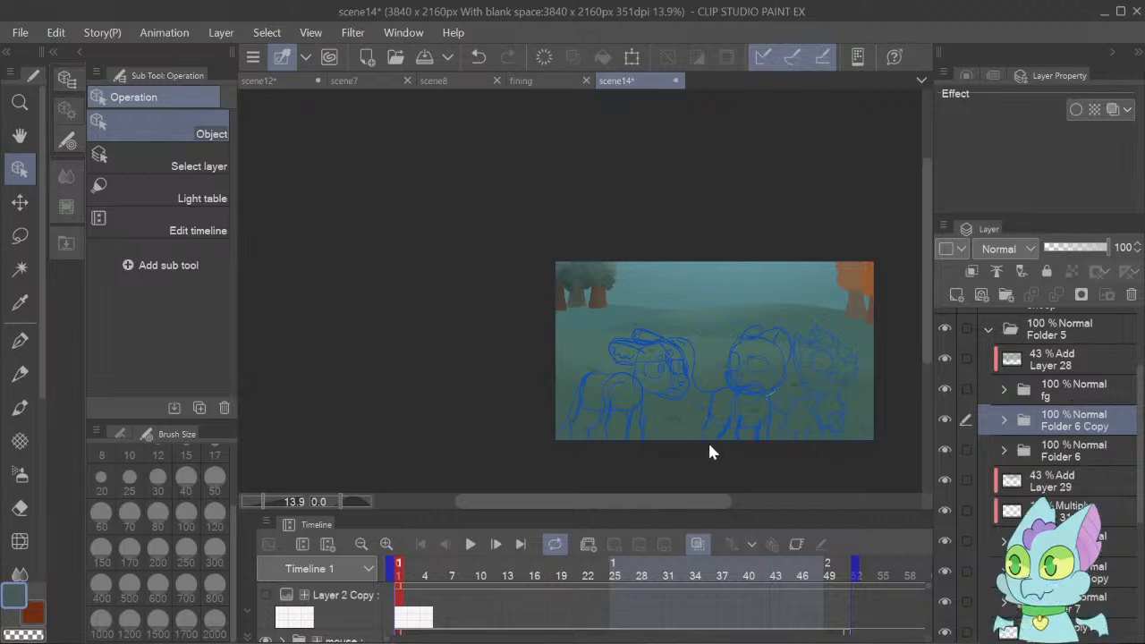
pyautogui.press('k')
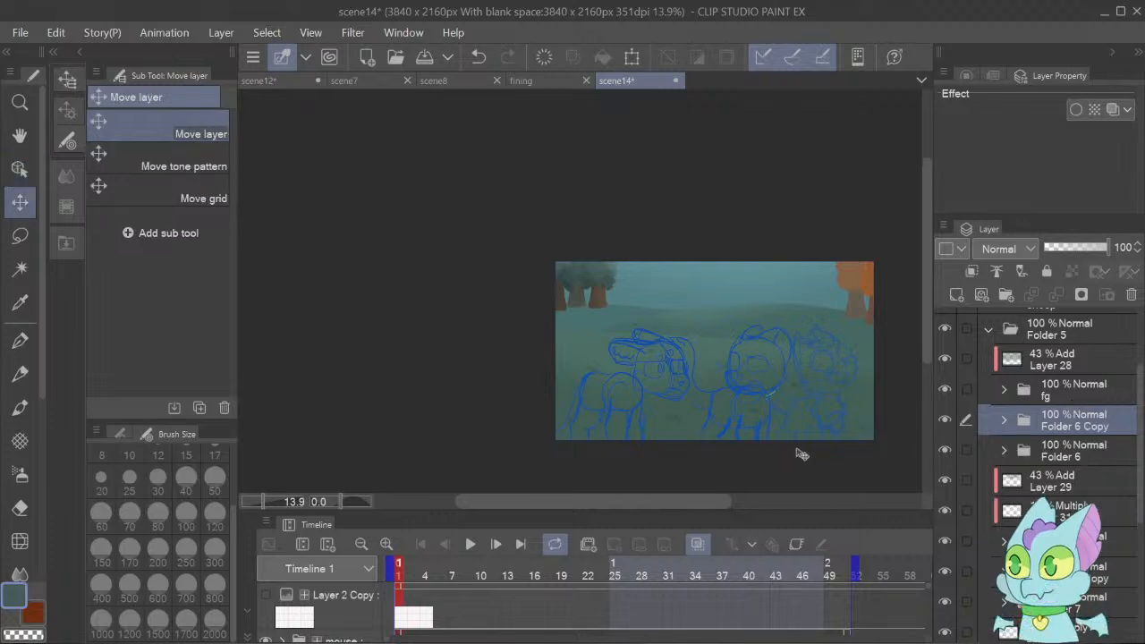
pyautogui.moveTo(841, 388); pyautogui.dragTo(814, 297)
# Check the pasted orange trees' alignment with the flat ones up close by toggling the pasted folder's visibility.
pyautogui.moveTo(278, 510)
pyautogui.mouseDown()
pyautogui.moveTo(288, 507)
pyautogui.moveTo(267, 497)
pyautogui.moveTo(280, 502)
pyautogui.mouseUp()
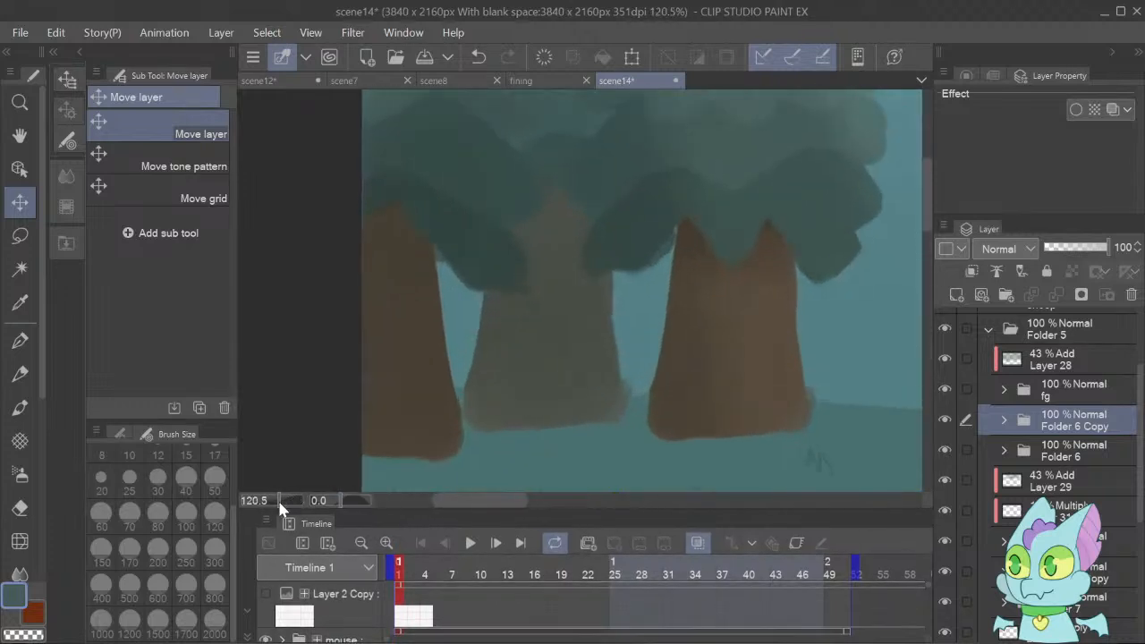
pyautogui.moveTo(498, 503); pyautogui.dragTo(845, 517)
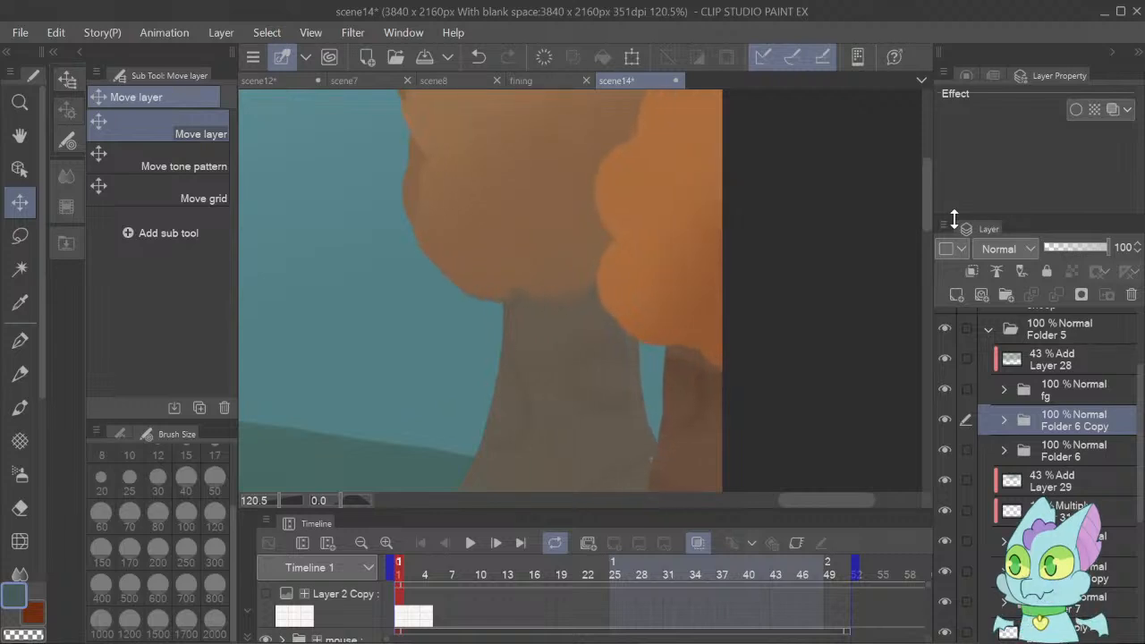
pyautogui.moveTo(928, 189); pyautogui.dragTo(931, 210)
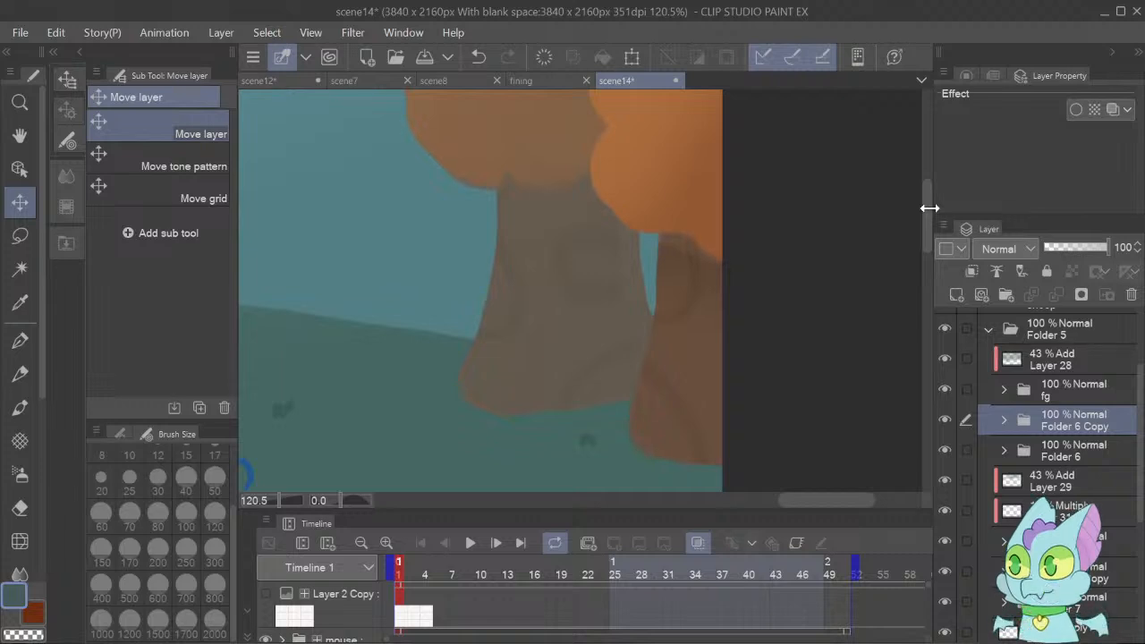
pyautogui.click(952, 414)
pyautogui.click(952, 413)
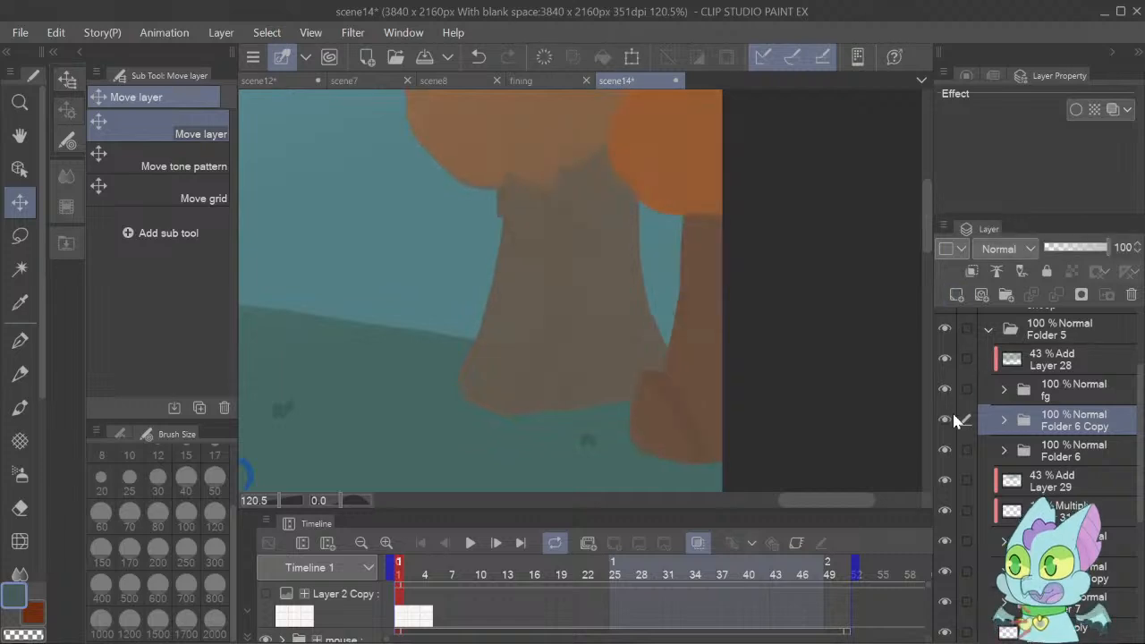
pyautogui.click(952, 412)
pyautogui.click(952, 413)
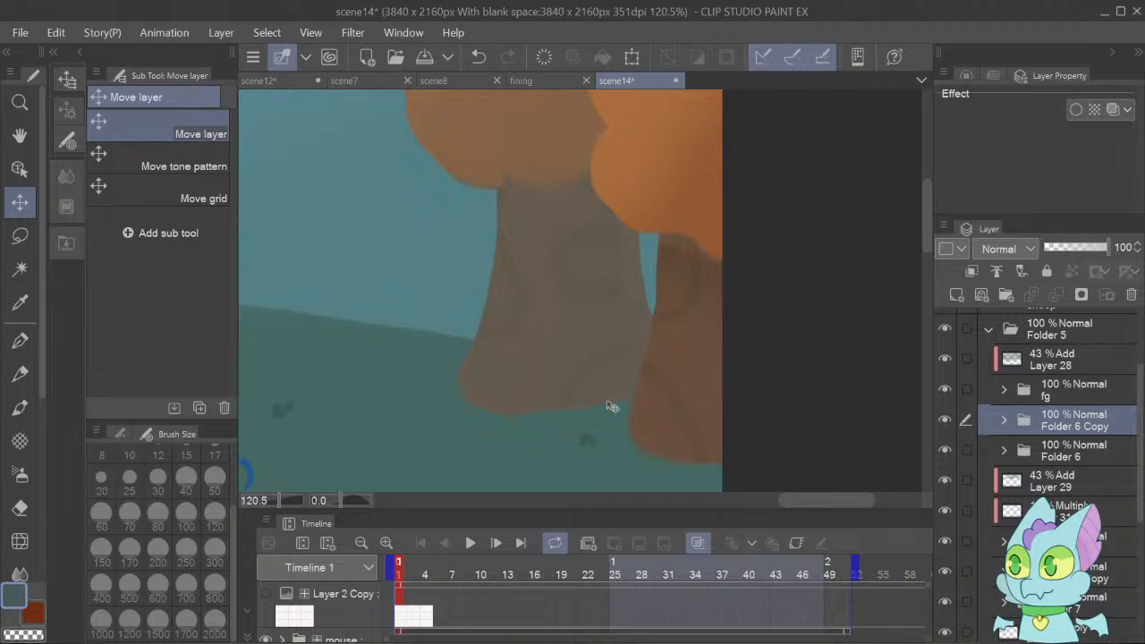
pyautogui.moveTo(283, 507); pyautogui.dragTo(261, 496)
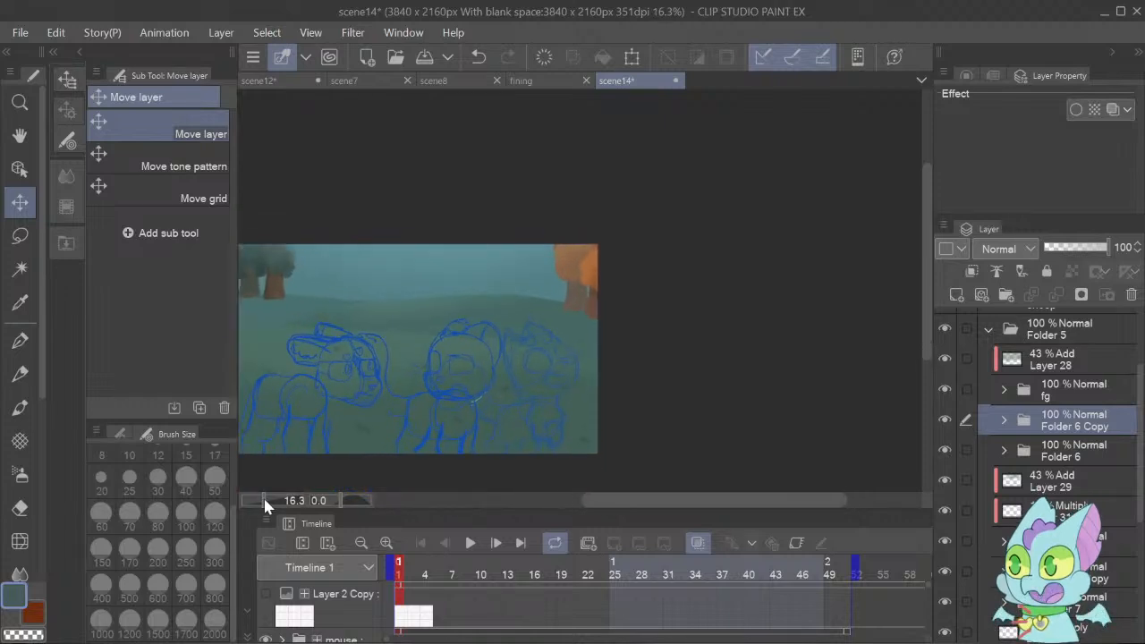
pyautogui.moveTo(723, 504); pyautogui.dragTo(693, 487)
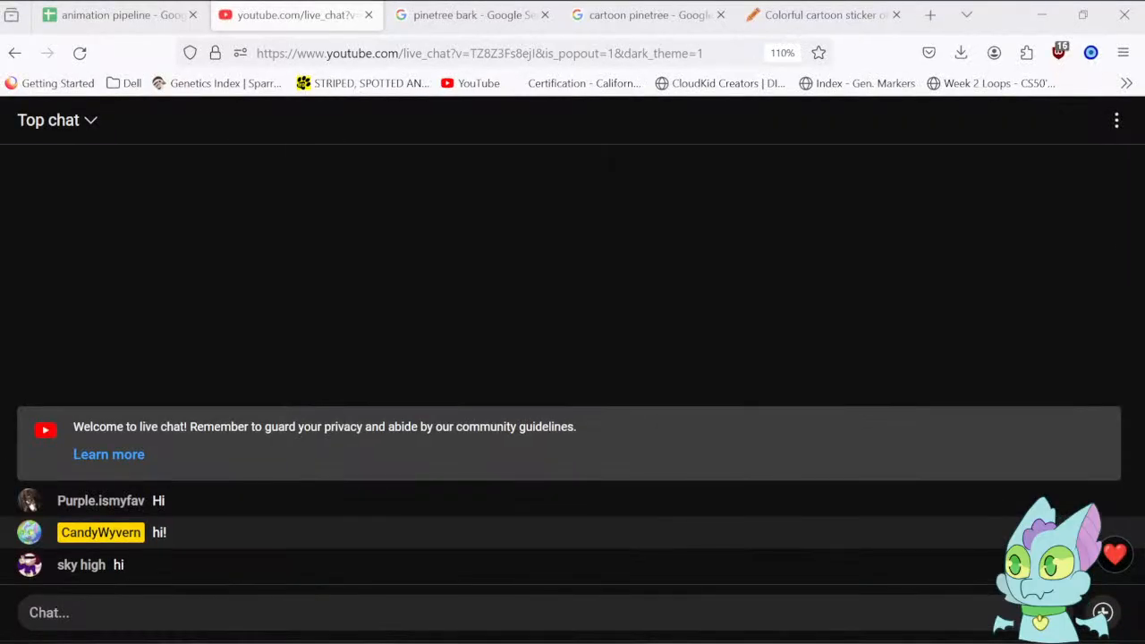
# Switch to the animation pipeline spreadsheet in the browser and select the scene 14_ cell under painting bg.
pyautogui.click(101, 22)
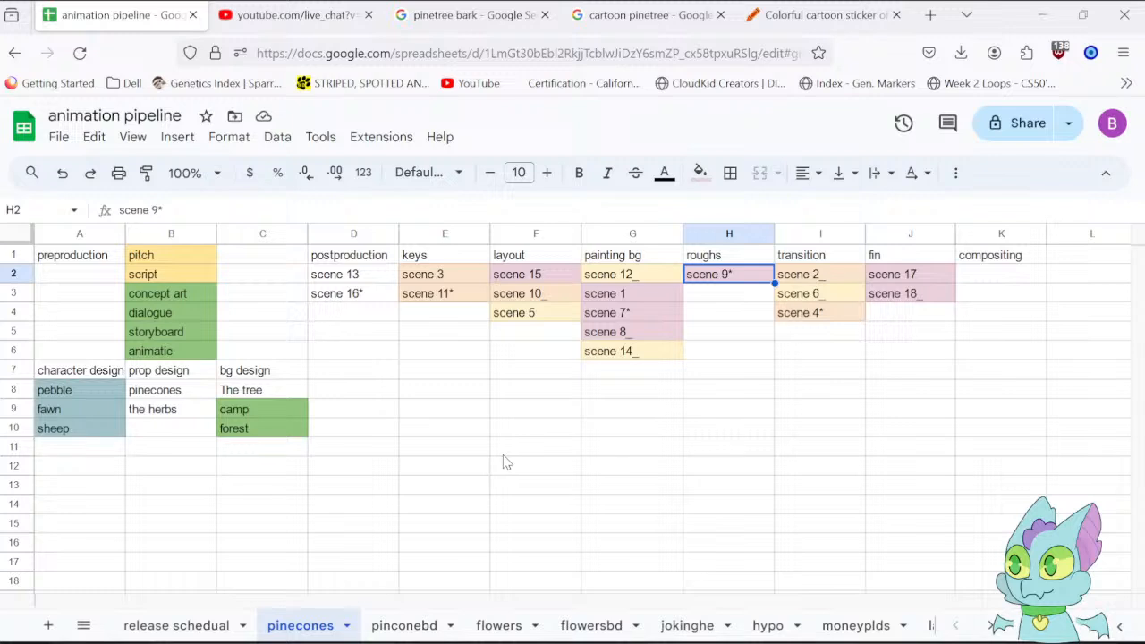
pyautogui.click(634, 356)
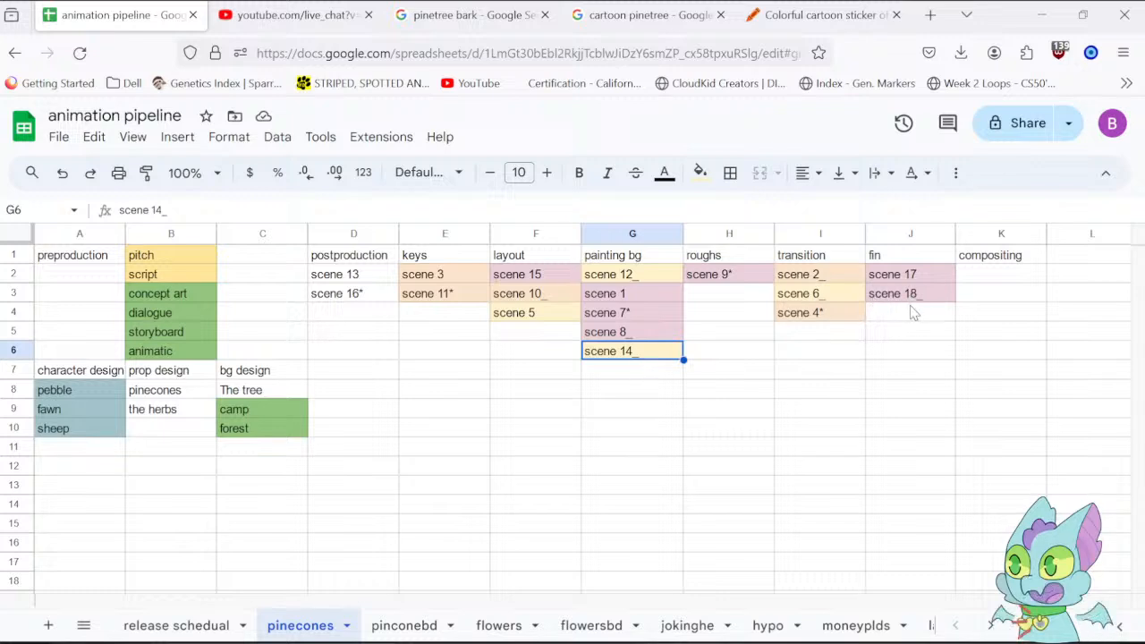
pyautogui.hotkey('ctrl', 'c')
pyautogui.rightClick(619, 345)
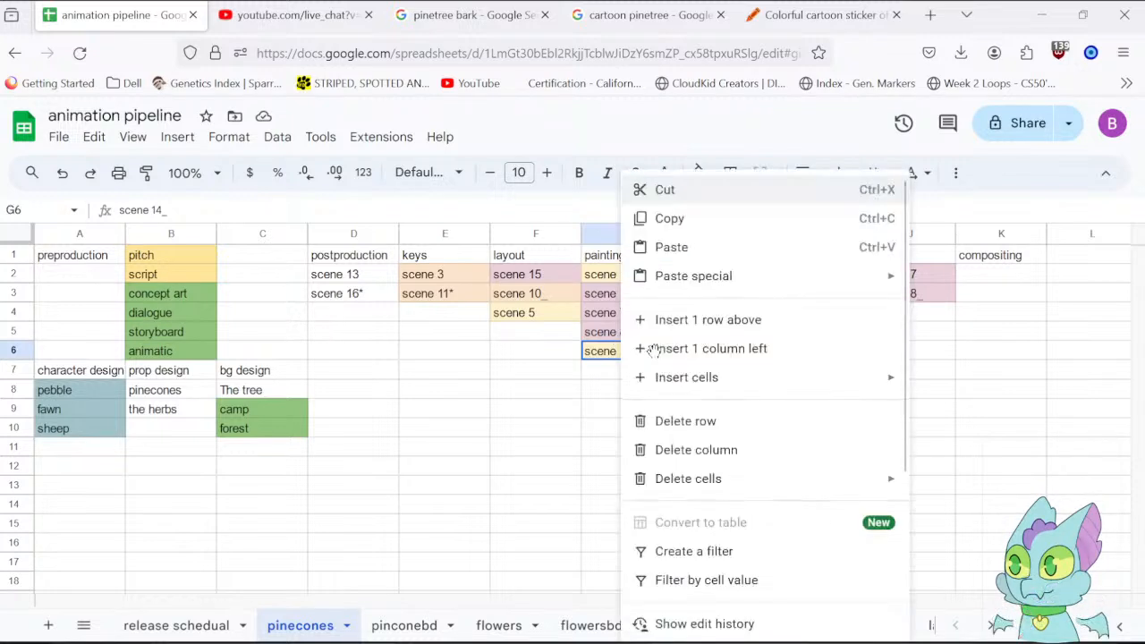
pyautogui.click(712, 349)
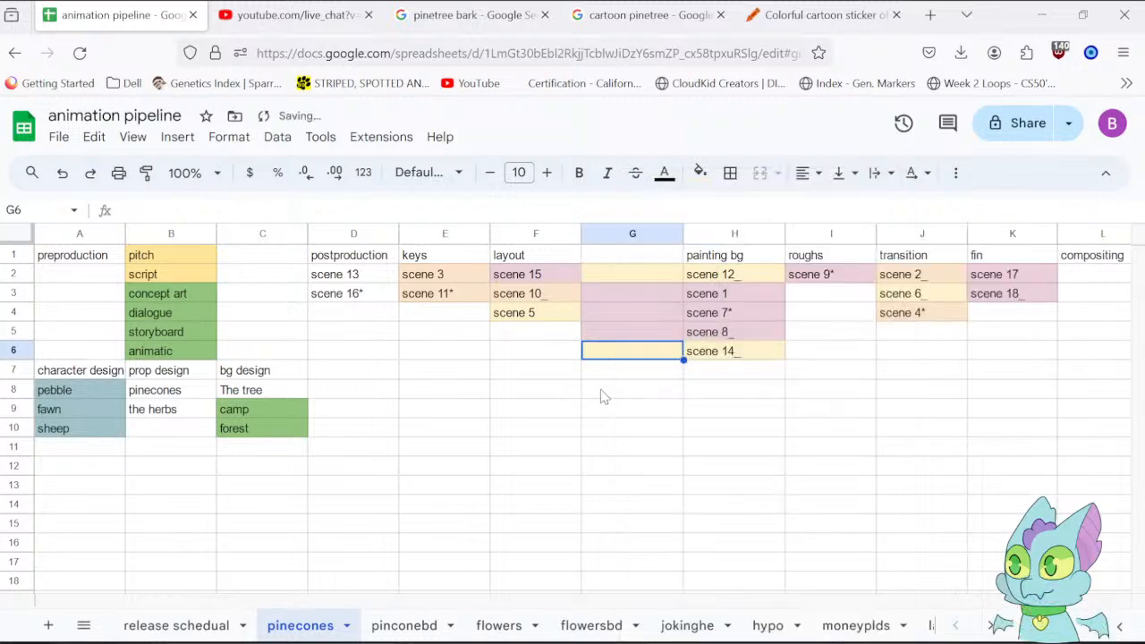
pyautogui.click(568, 408)
pyautogui.click(626, 391)
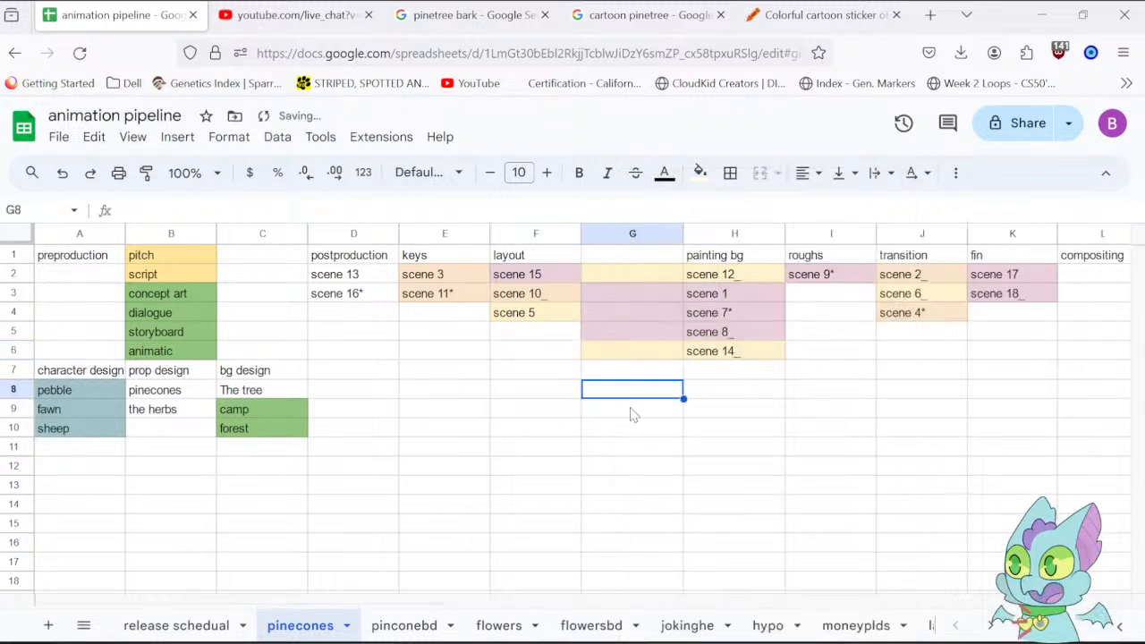
pyautogui.hotkey('ctrl', 'z')
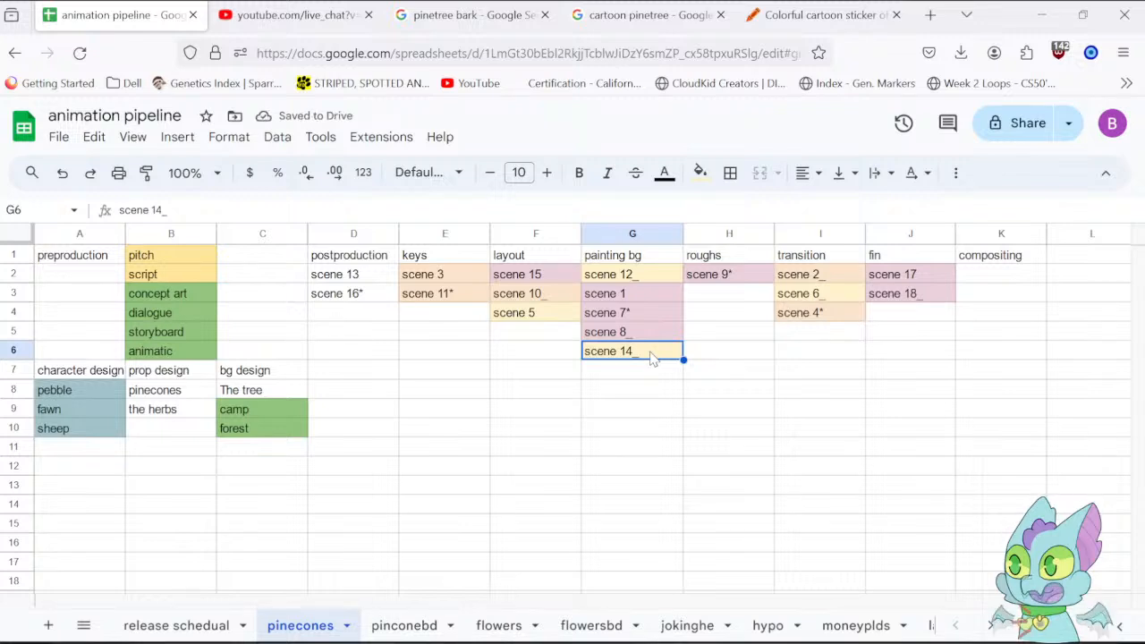
# Move scene 14_ and scene 12_ from the painting bg column to cells H3 and H4 under roughs.
pyautogui.hotkey('ctrl', 'c')
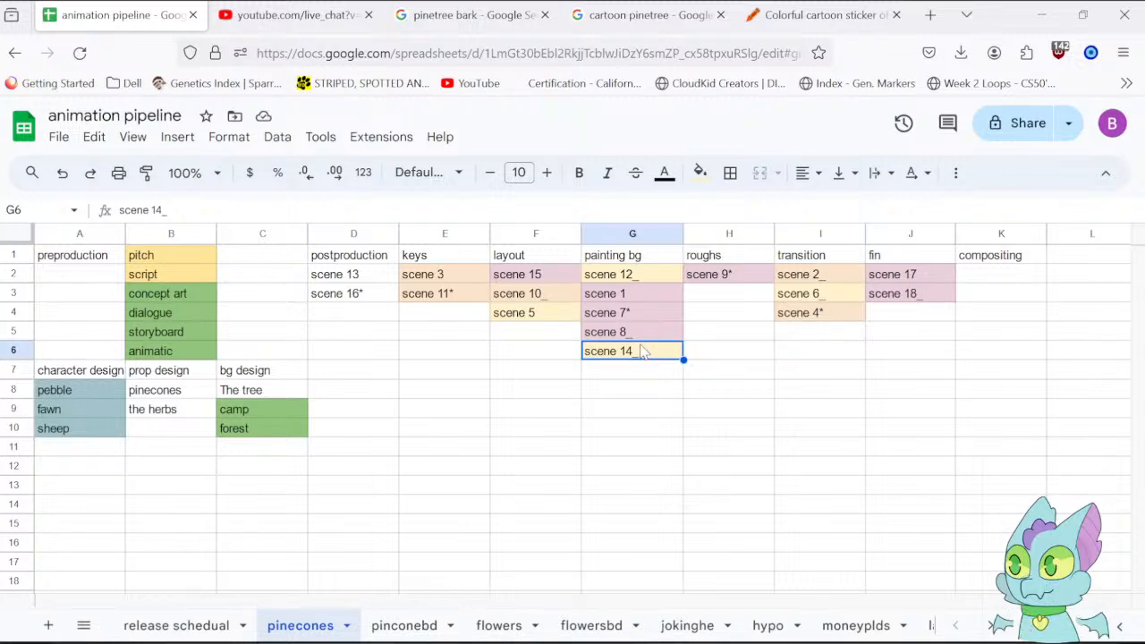
pyautogui.moveTo(641, 345); pyautogui.dragTo(731, 302)
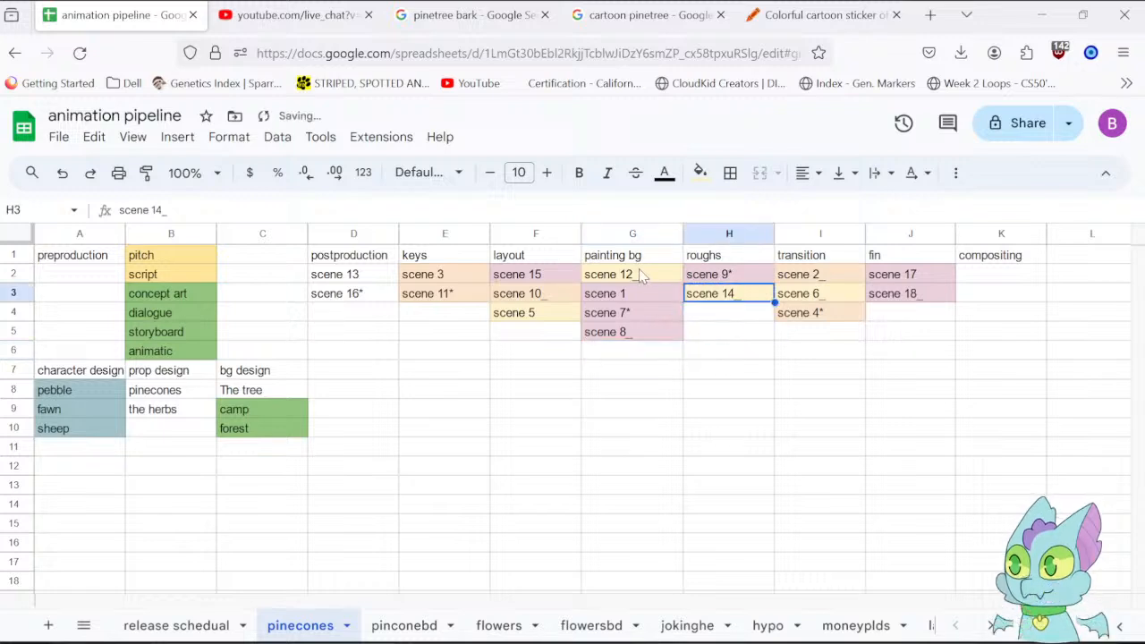
pyautogui.click(646, 277)
pyautogui.moveTo(639, 265); pyautogui.dragTo(726, 323)
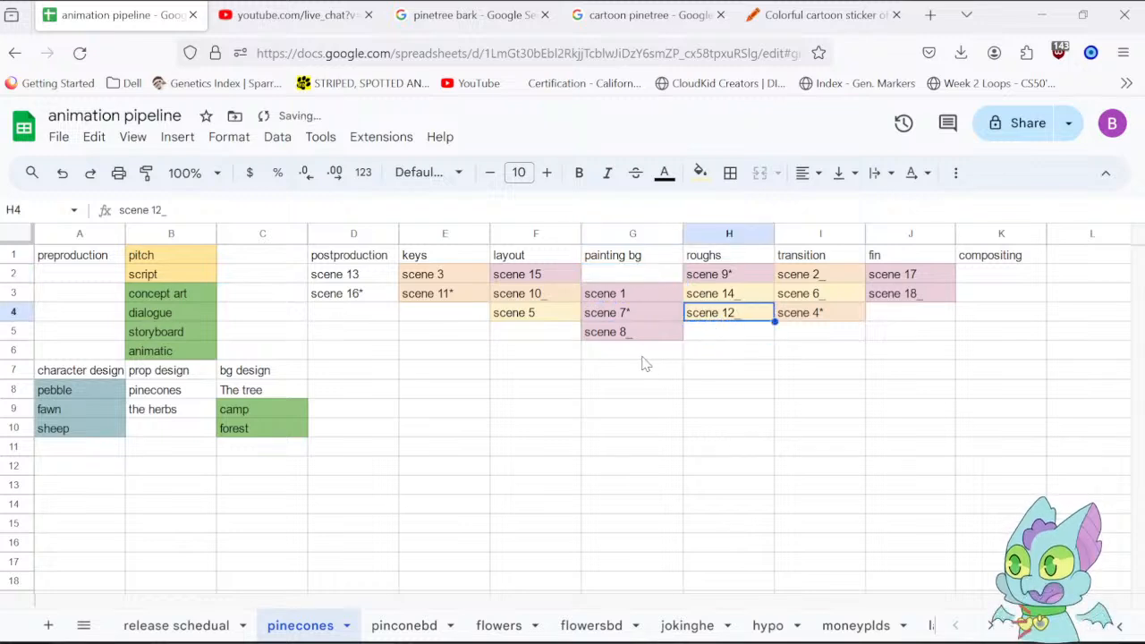
# Shift scene 1, scene 7* and scene 8_ up in the painting bg column so the list starts at G2.
pyautogui.click(642, 353)
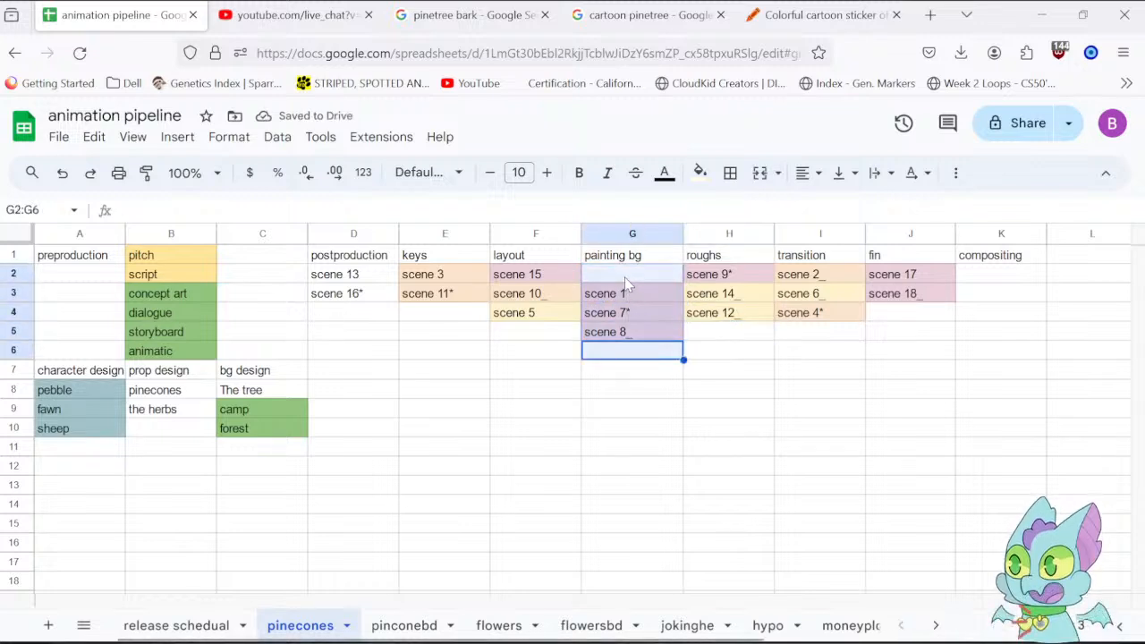
pyautogui.click(608, 412)
pyautogui.click(620, 360)
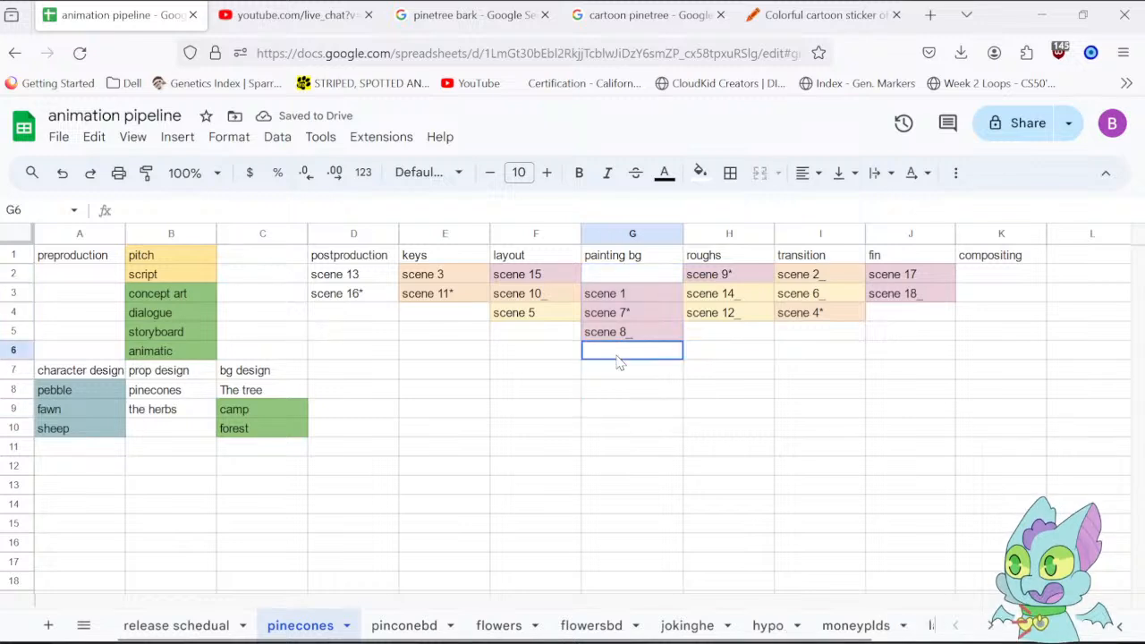
pyautogui.moveTo(619, 362); pyautogui.dragTo(616, 277)
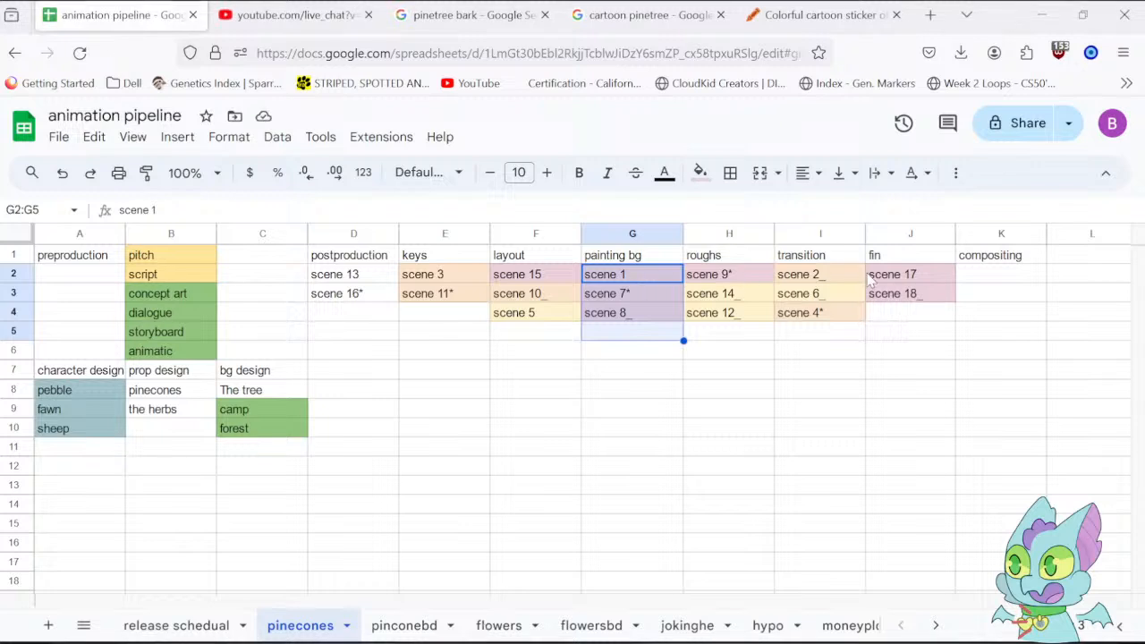
pyautogui.click(629, 382)
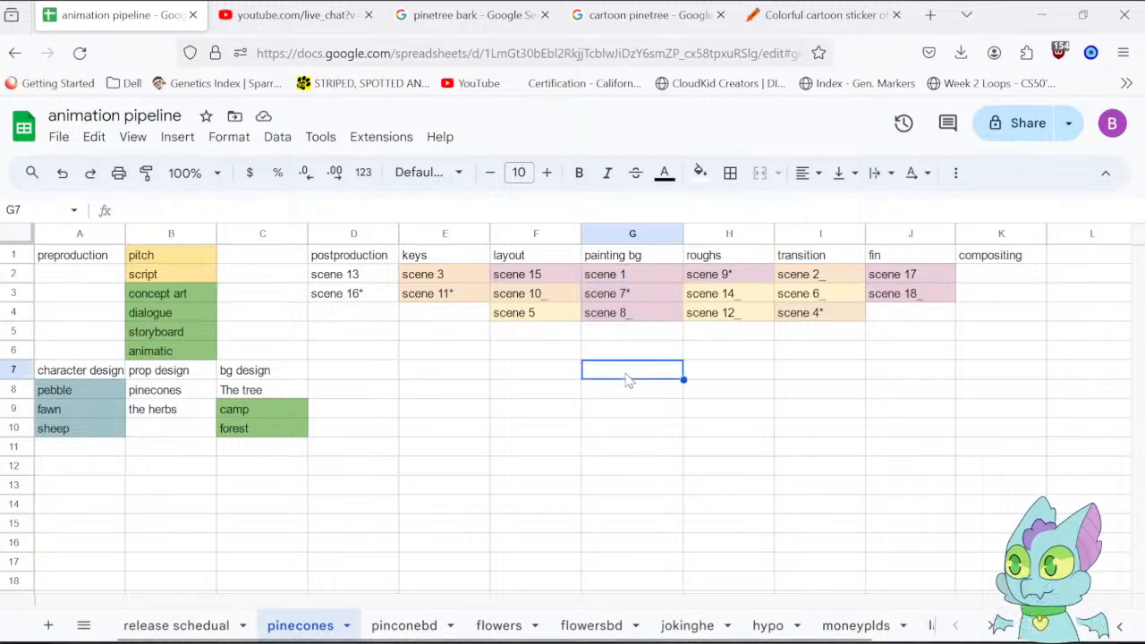
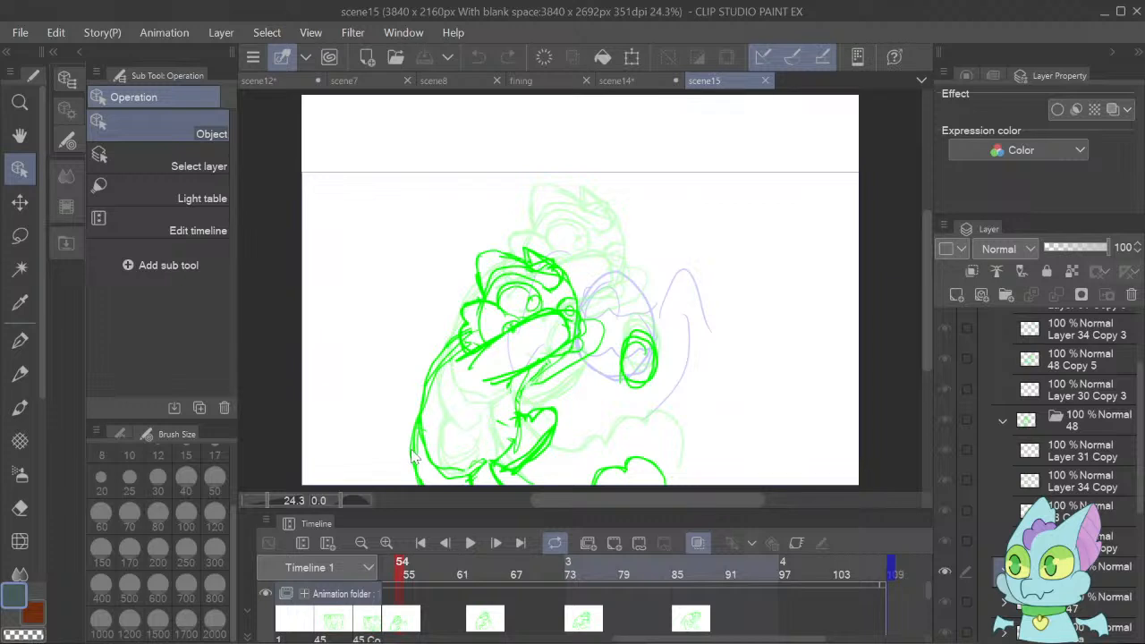
# Collapse the 48 cel folder and the whole animation folder in the scene15 layer list.
pyautogui.click(1001, 415)
pyautogui.moveTo(1140, 392); pyautogui.dragTo(1140, 331)
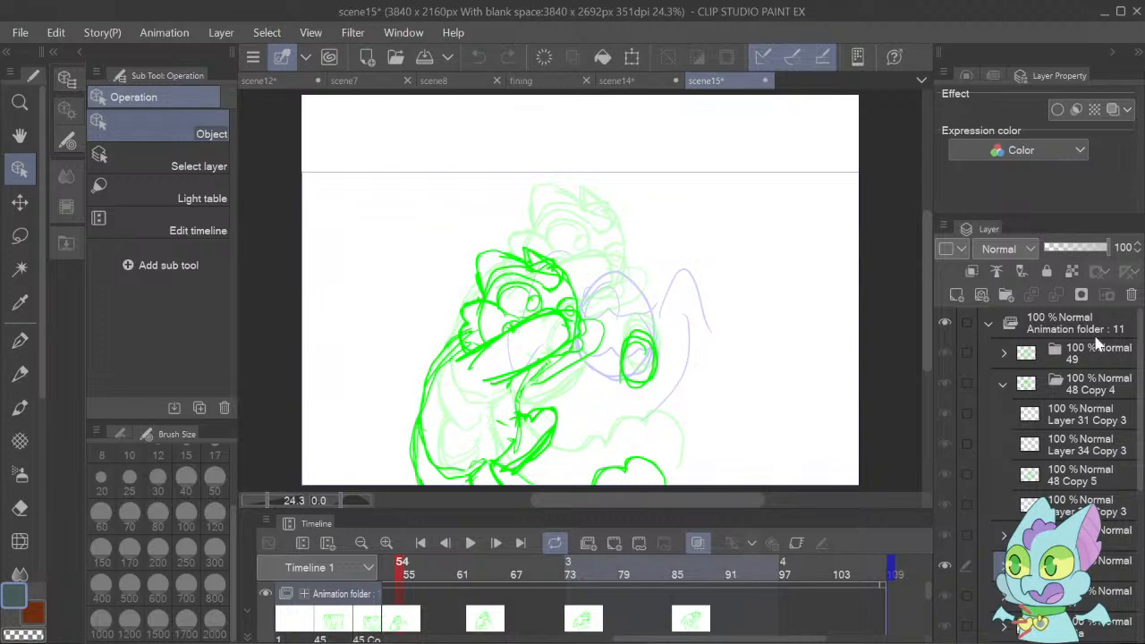
pyautogui.click(988, 324)
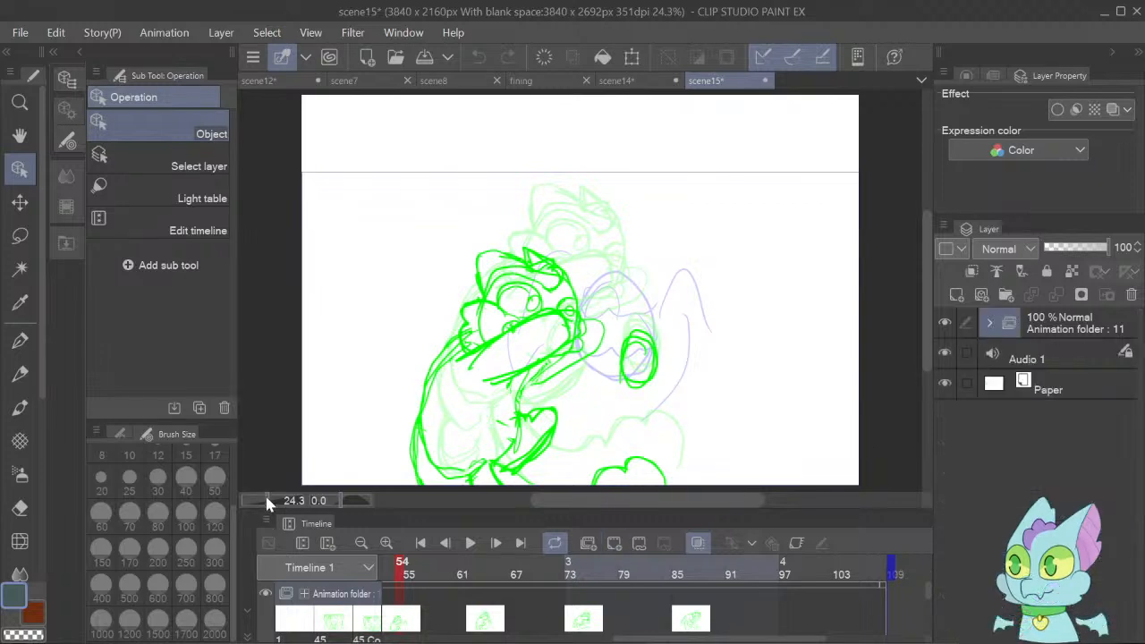
# Play the scene15 rough animation from the first frame with the whole canvas in view.
pyautogui.scroll(-2, 266, 503)
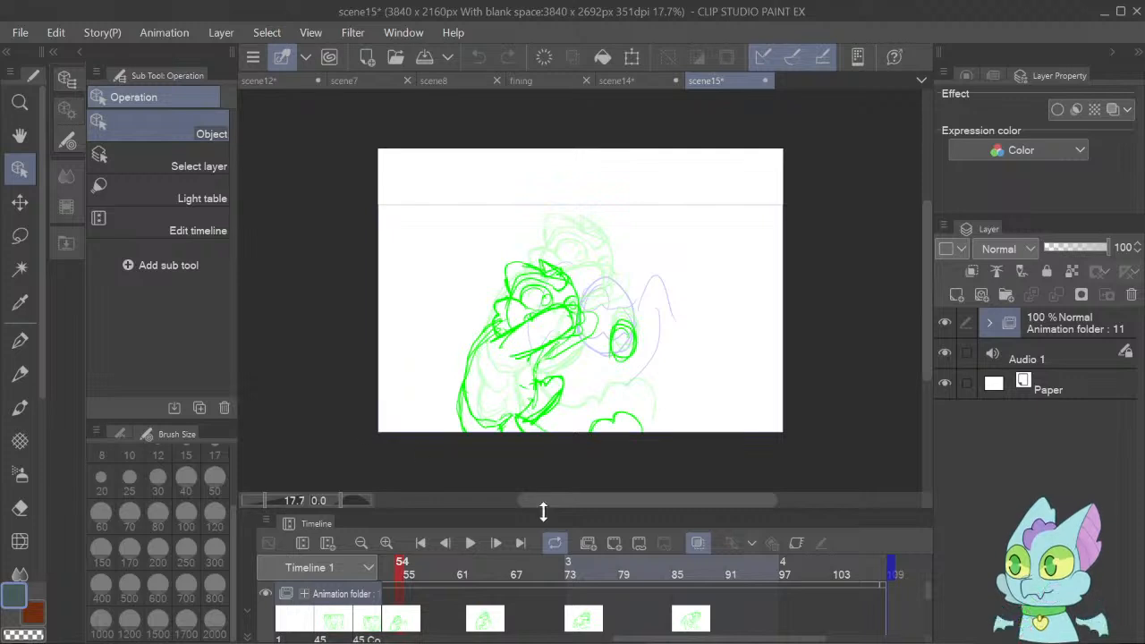
pyautogui.click(260, 499)
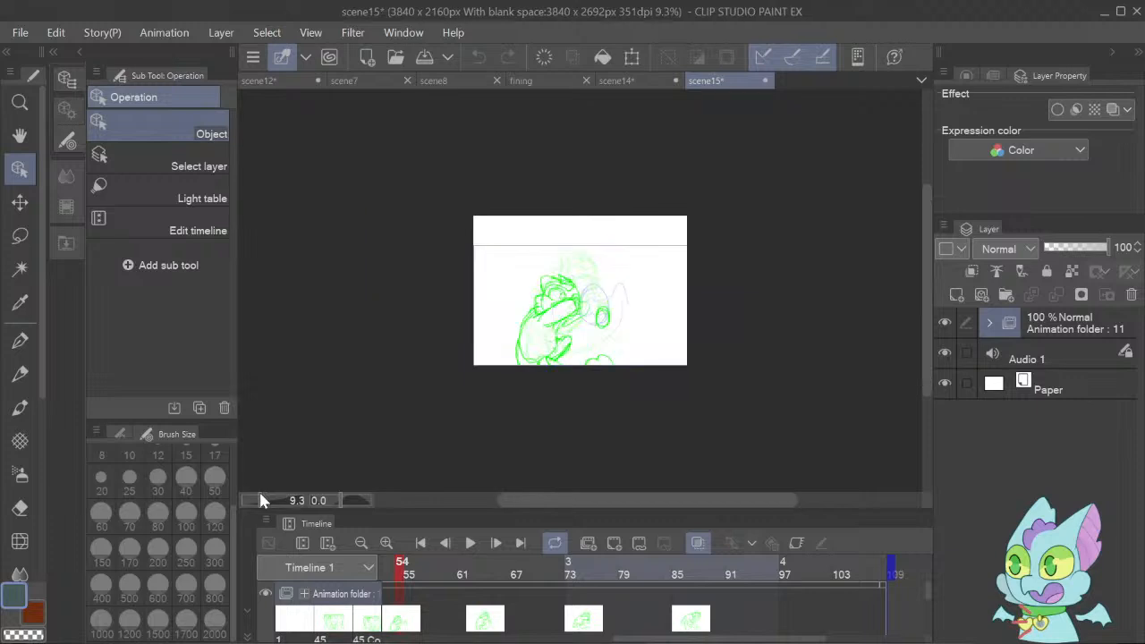
pyautogui.moveTo(260, 500); pyautogui.dragTo(394, 489)
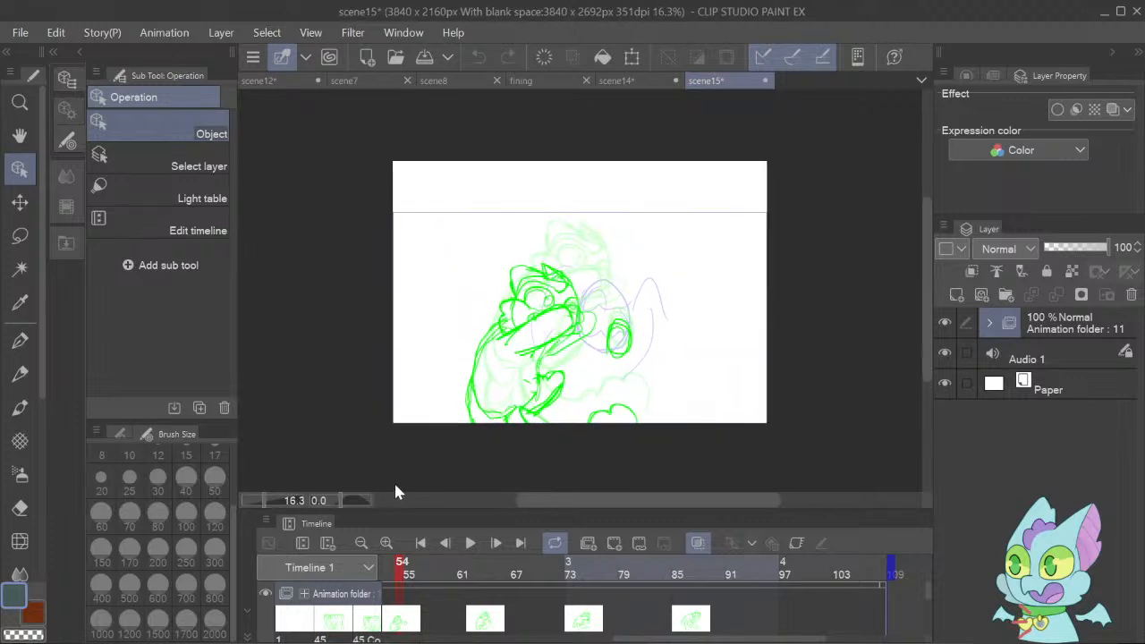
pyautogui.click(424, 541)
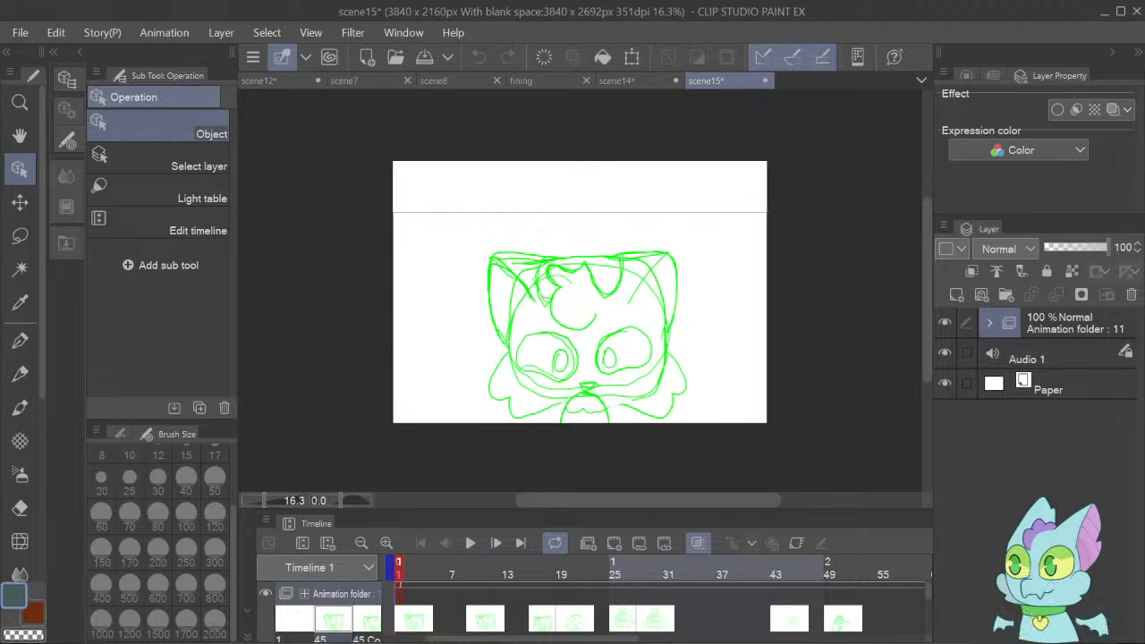
pyautogui.click(471, 643)
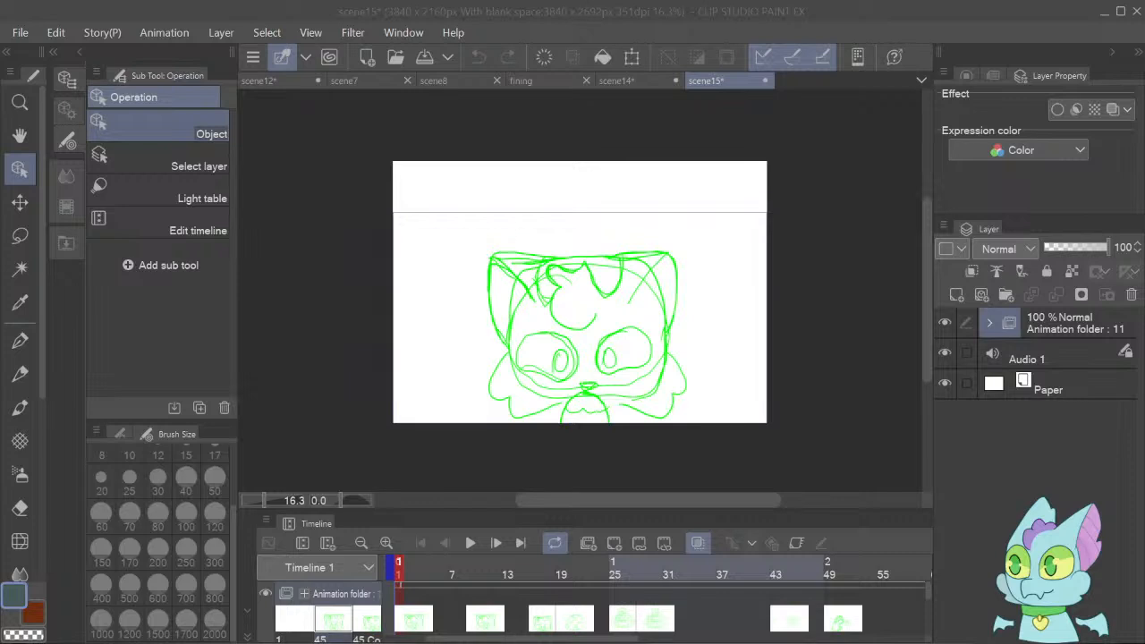
pyautogui.click(739, 619)
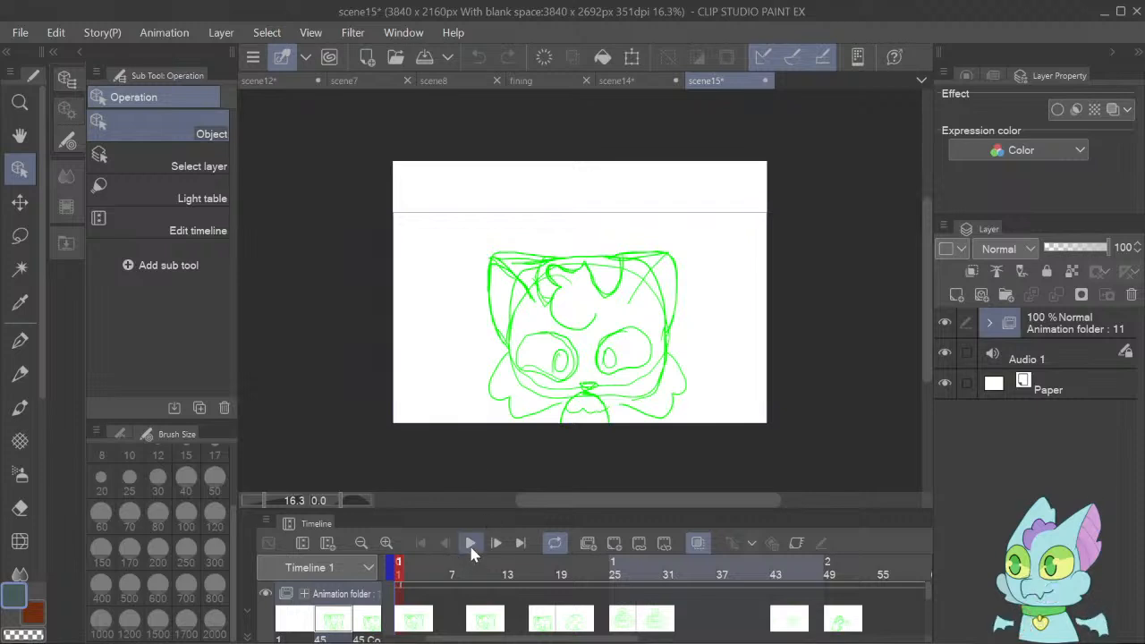
pyautogui.click(472, 547)
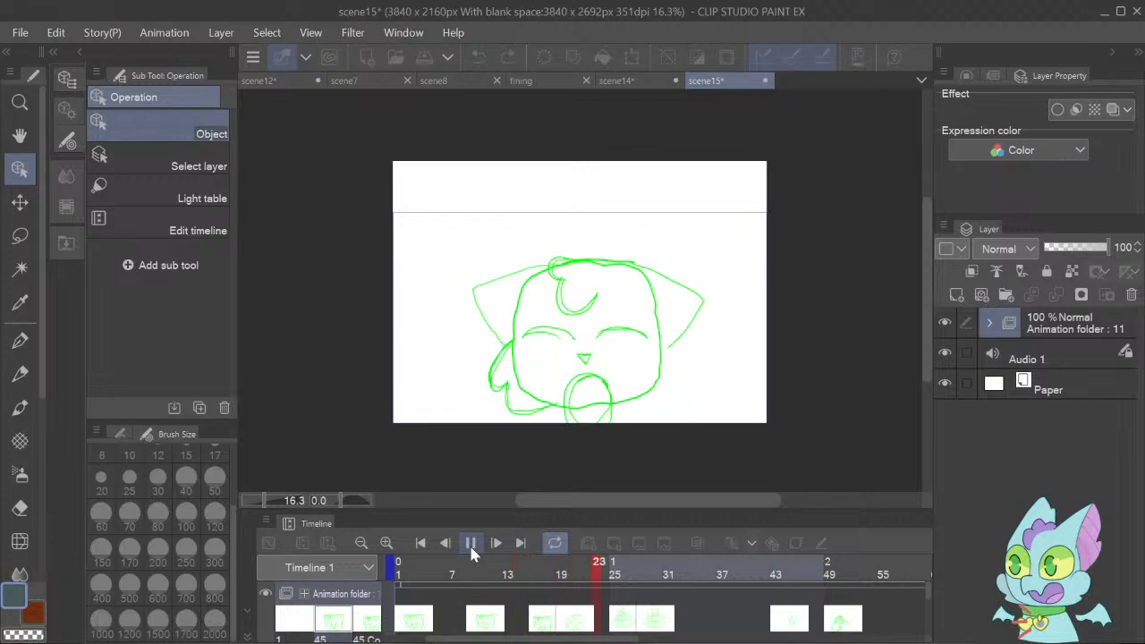
pyautogui.click(470, 545)
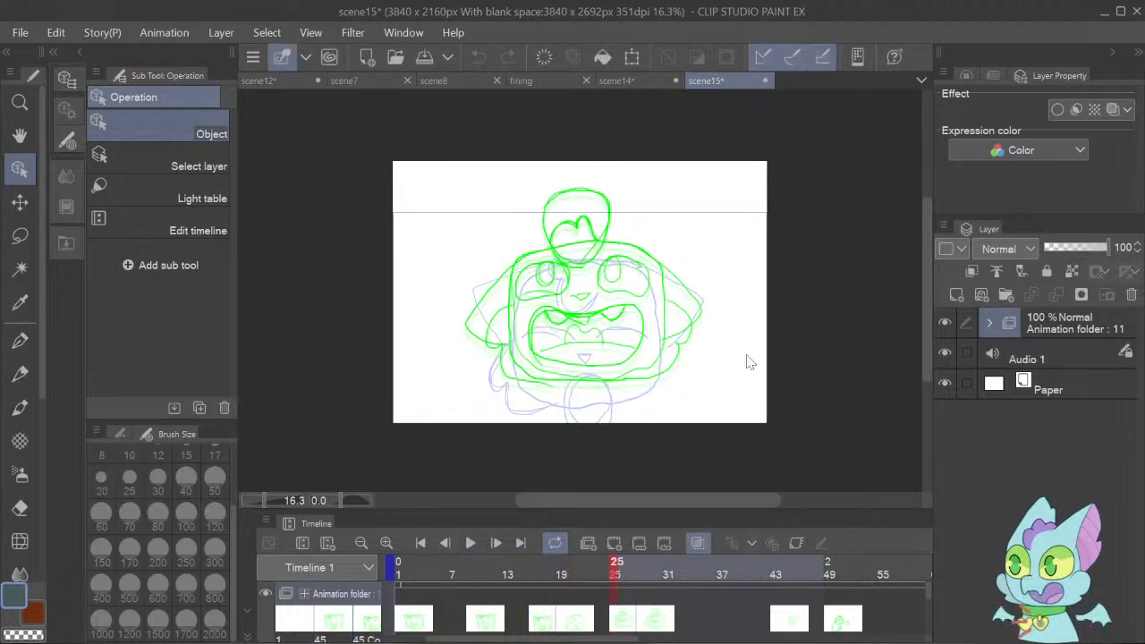
# Examine the scene15 drawings one by one at frames 2, 13, 18, 21, 30 and 52.
pyautogui.click(408, 565)
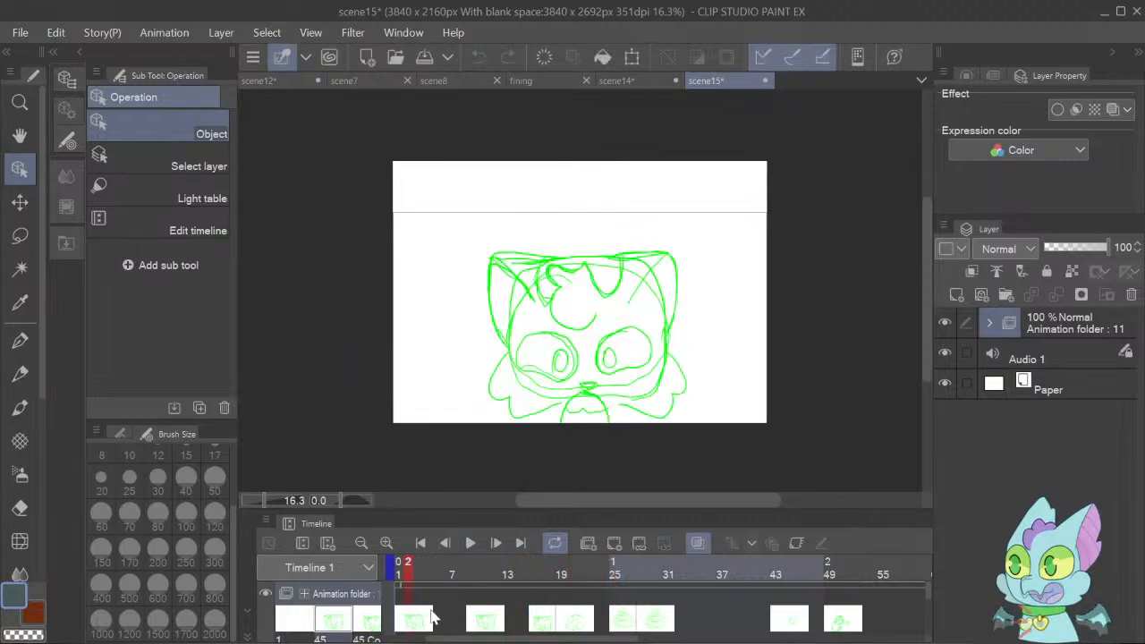
pyautogui.click(503, 618)
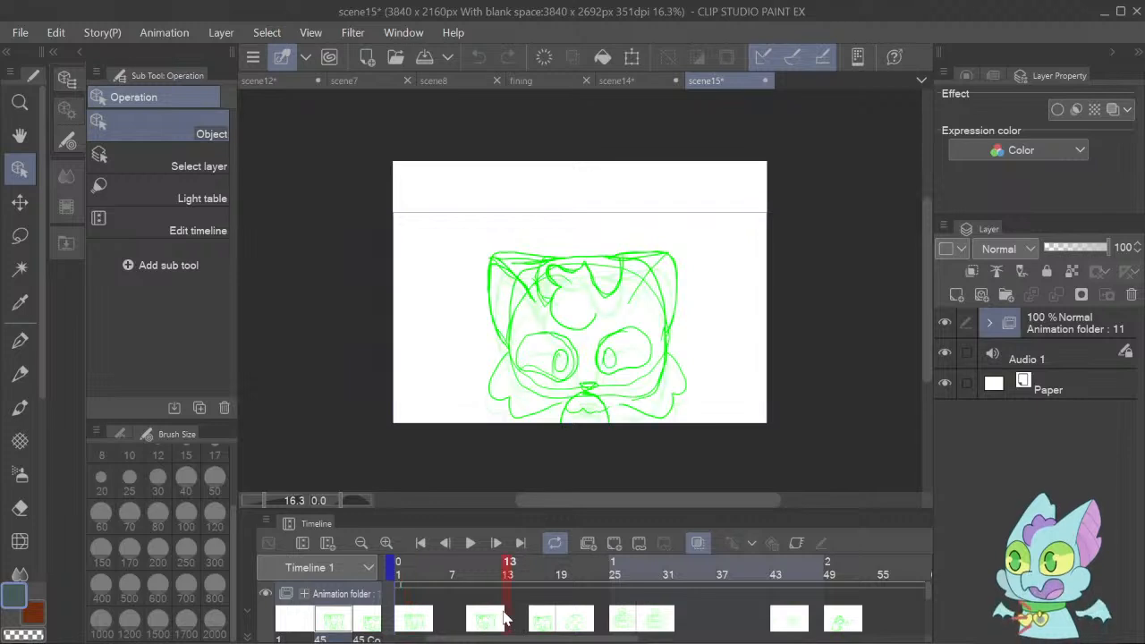
pyautogui.click(555, 620)
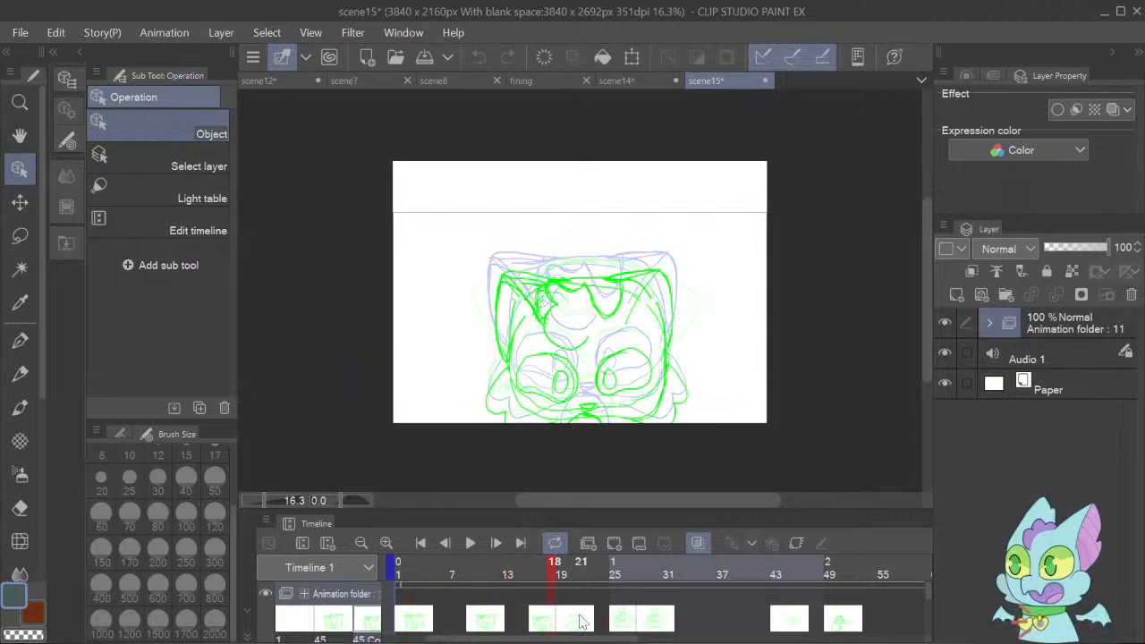
pyautogui.click(580, 621)
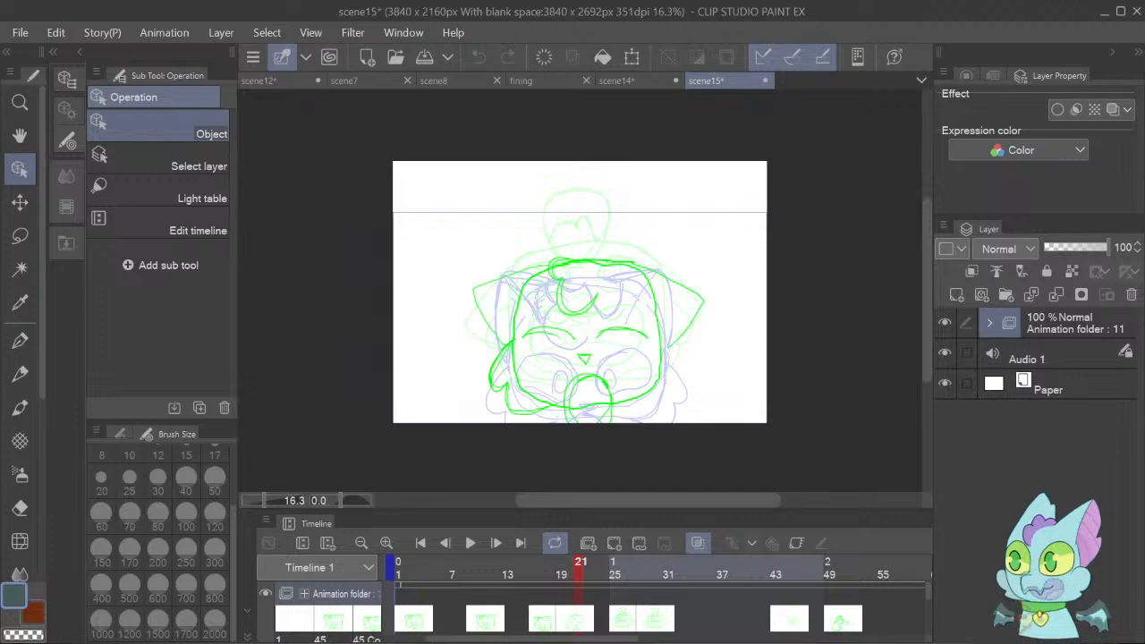
pyautogui.moveTo(264, 501); pyautogui.dragTo(261, 501)
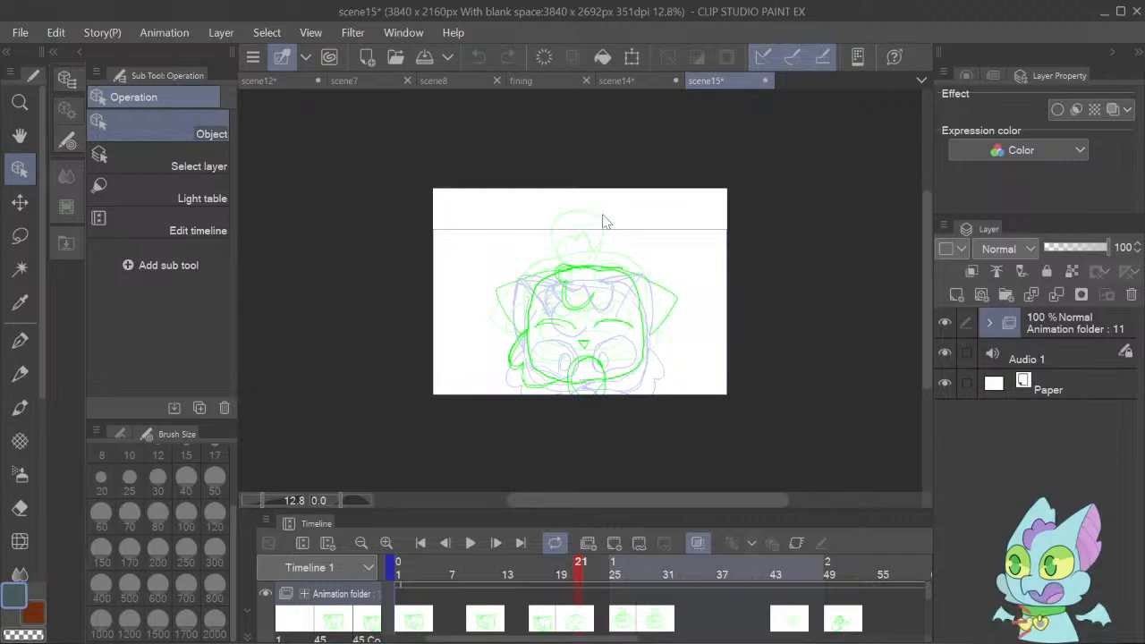
pyautogui.click(658, 632)
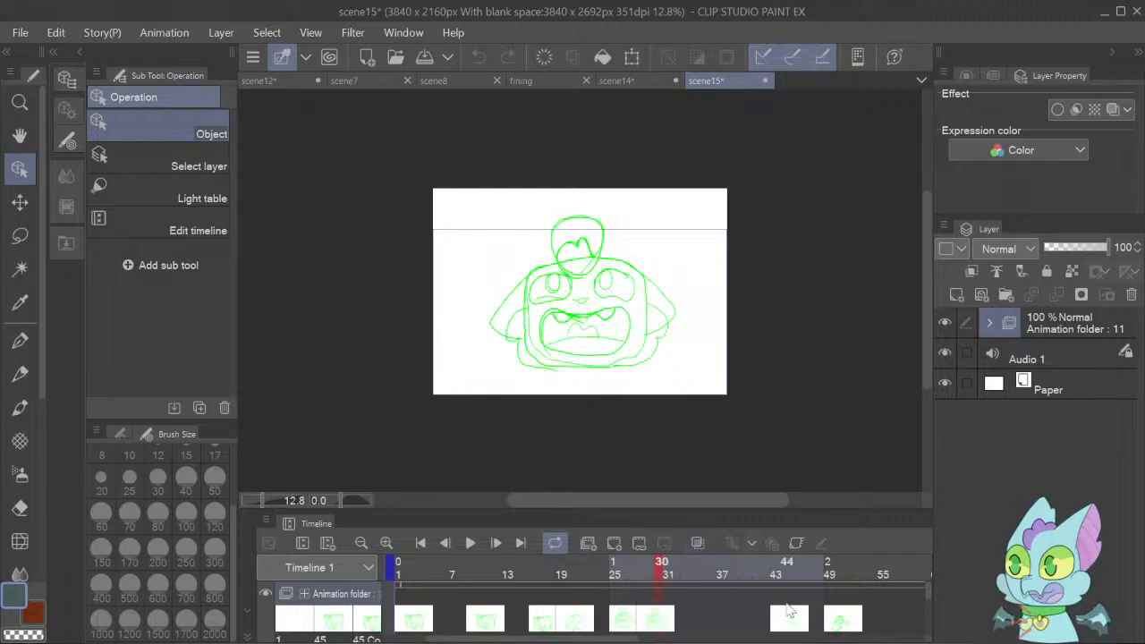
pyautogui.click(856, 621)
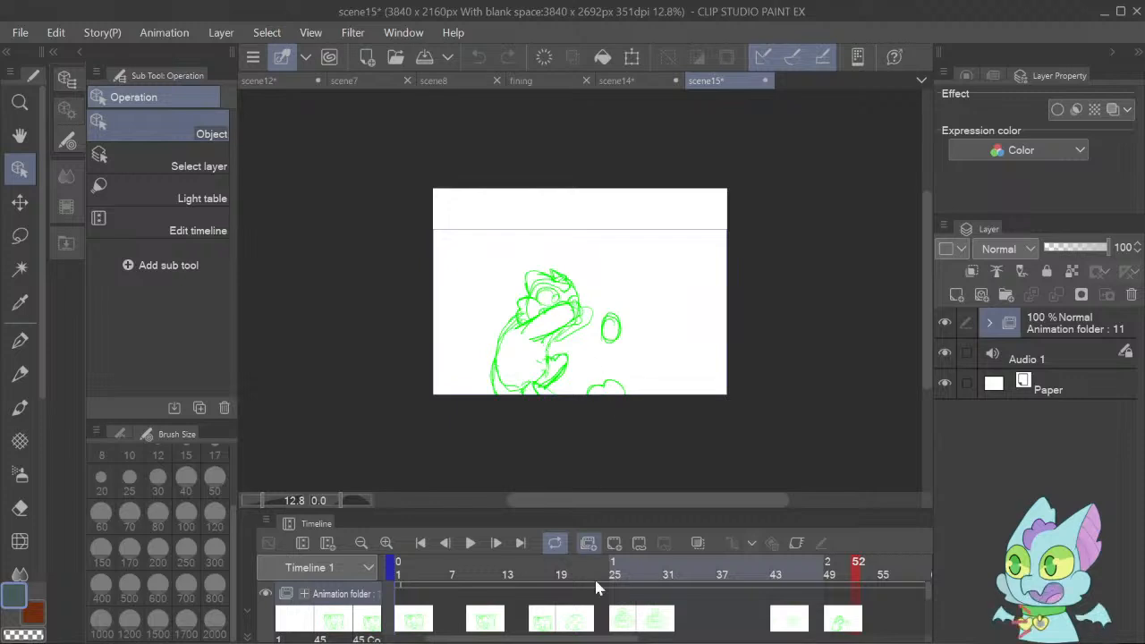
# Compare the scene15 open-mouth face, decorated egg and crouching pose drawings between frames 27 and 50.
pyautogui.click(638, 624)
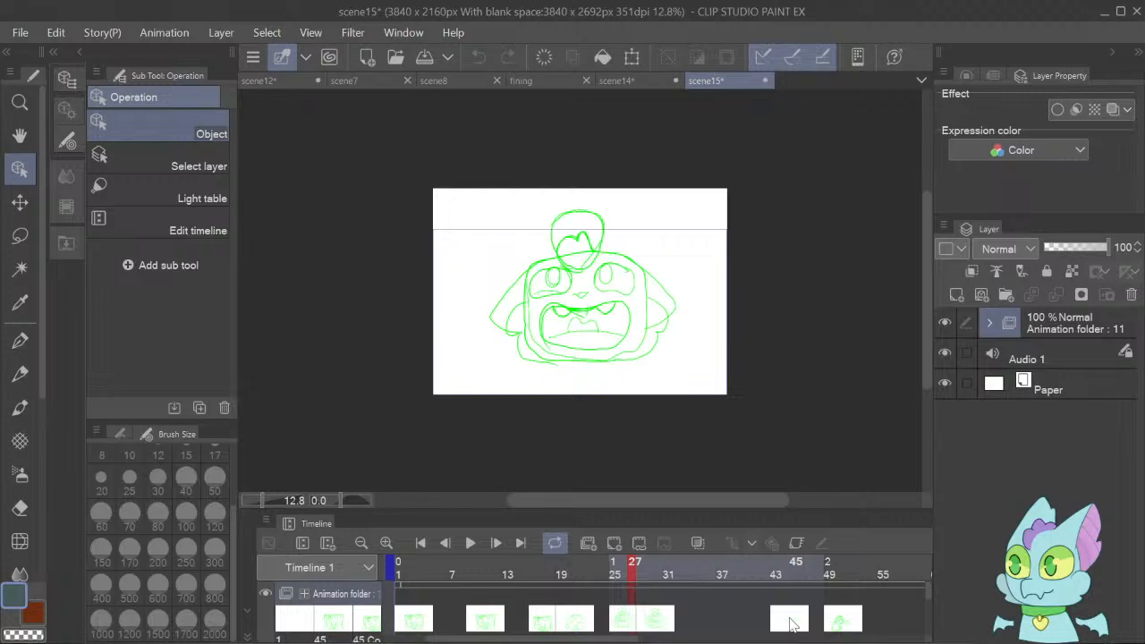
pyautogui.click(790, 624)
pyautogui.click(841, 624)
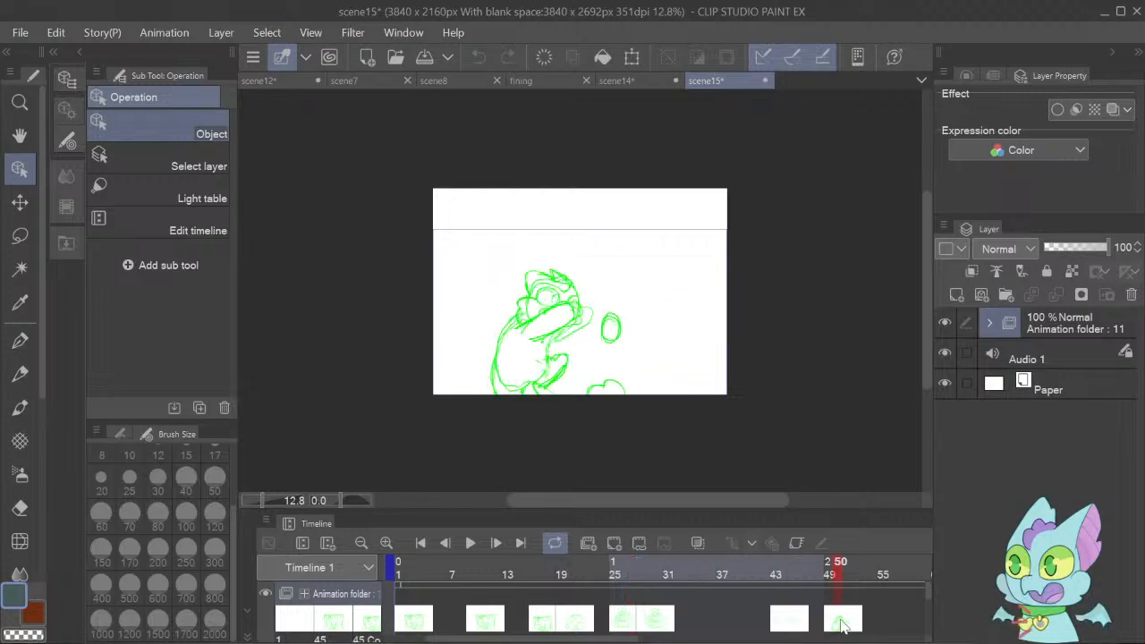
pyautogui.click(790, 617)
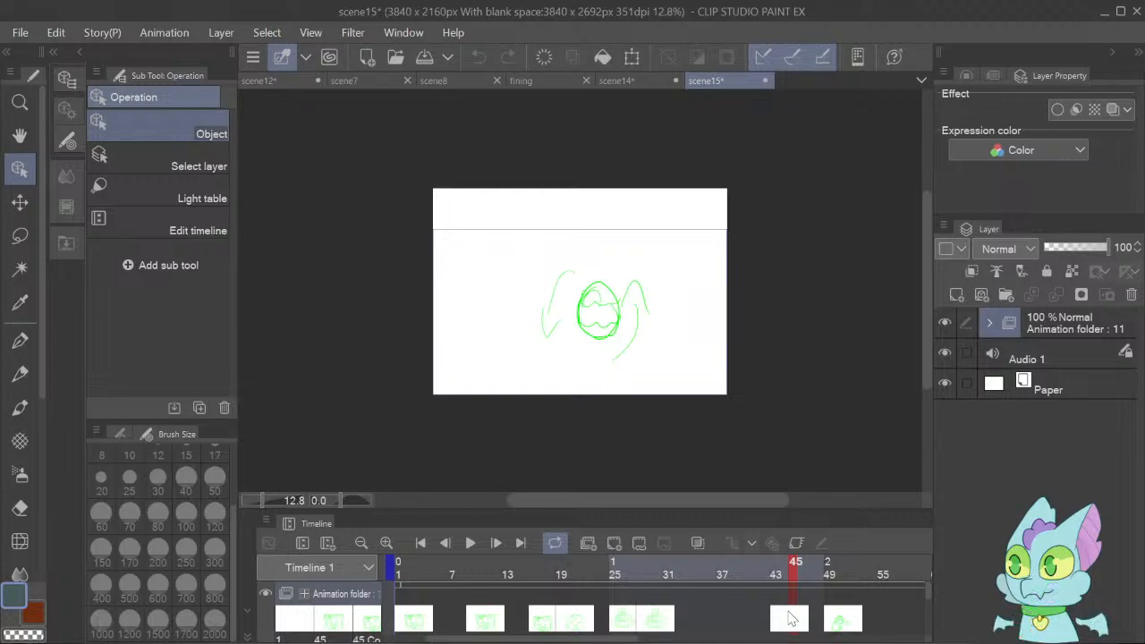
pyautogui.click(785, 620)
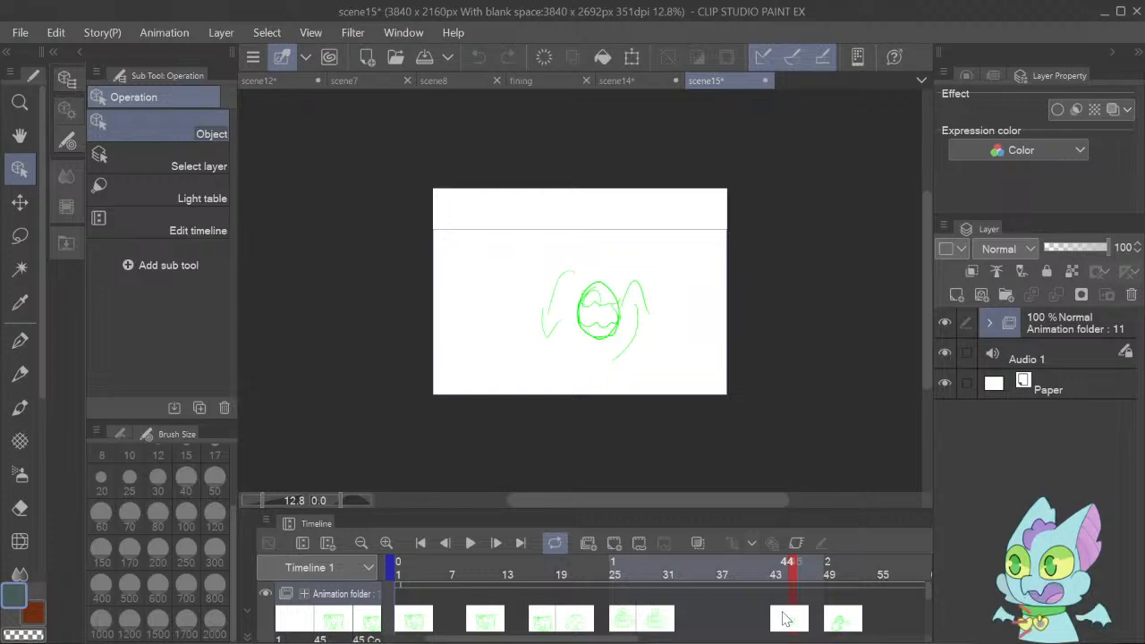
pyautogui.click(715, 620)
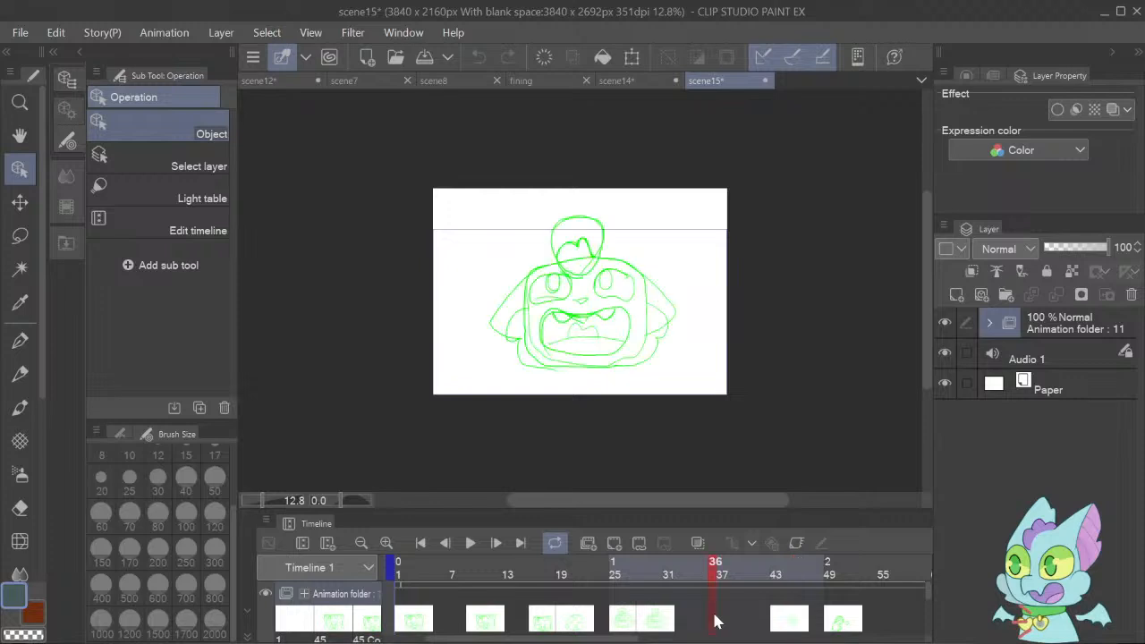
pyautogui.click(822, 629)
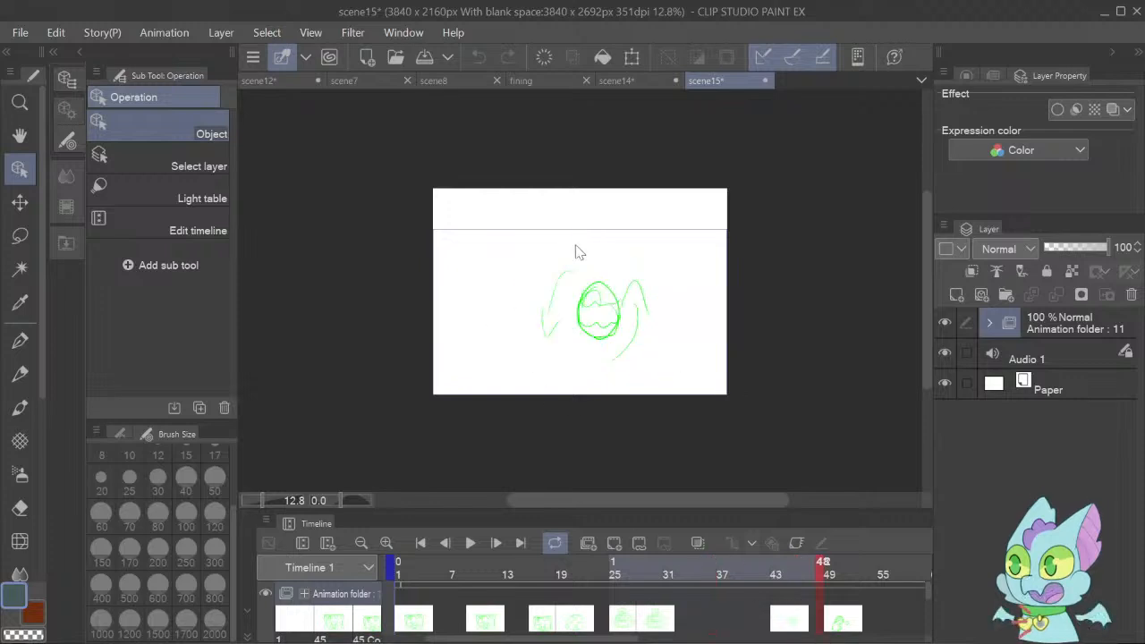
pyautogui.click(837, 624)
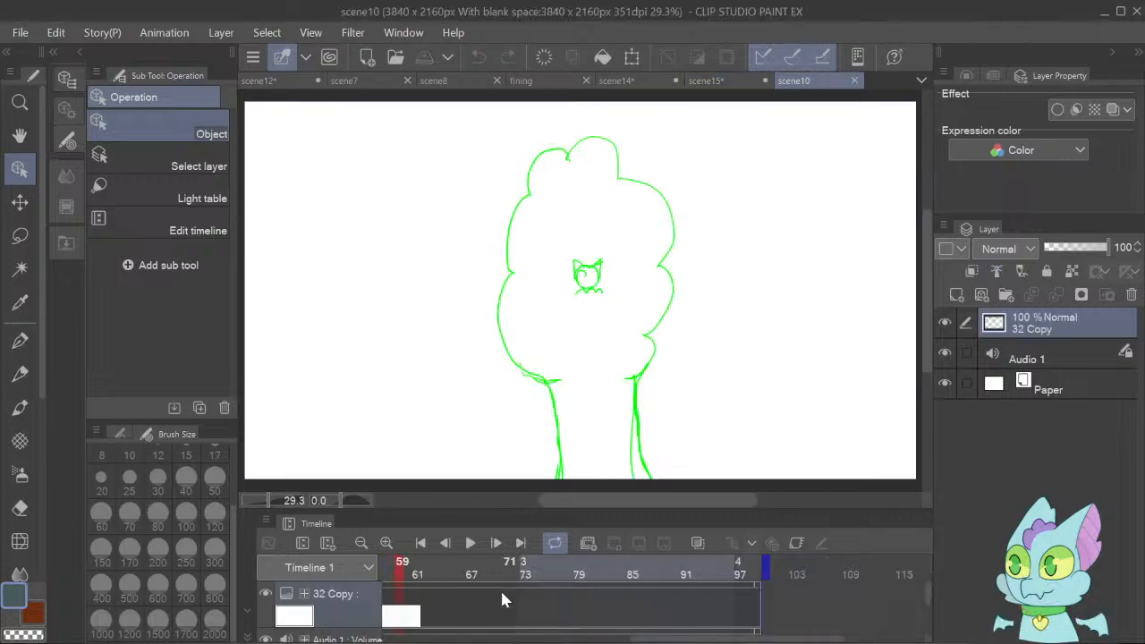
# Play back the scene10 tree animation and open the scene5 file.
pyautogui.click(471, 543)
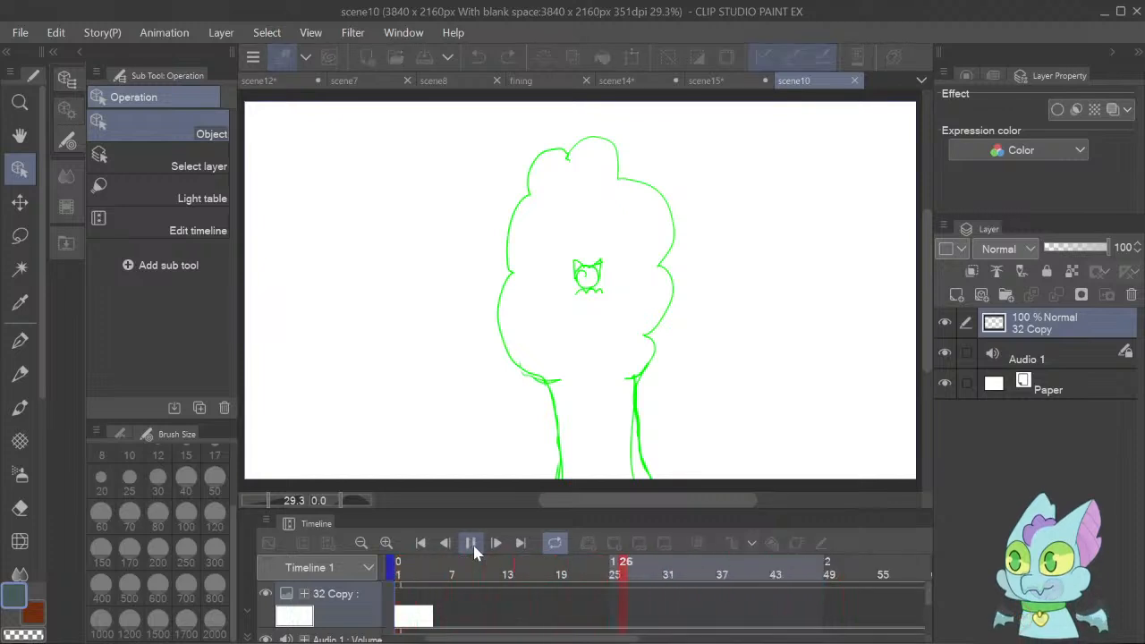
pyautogui.click(471, 543)
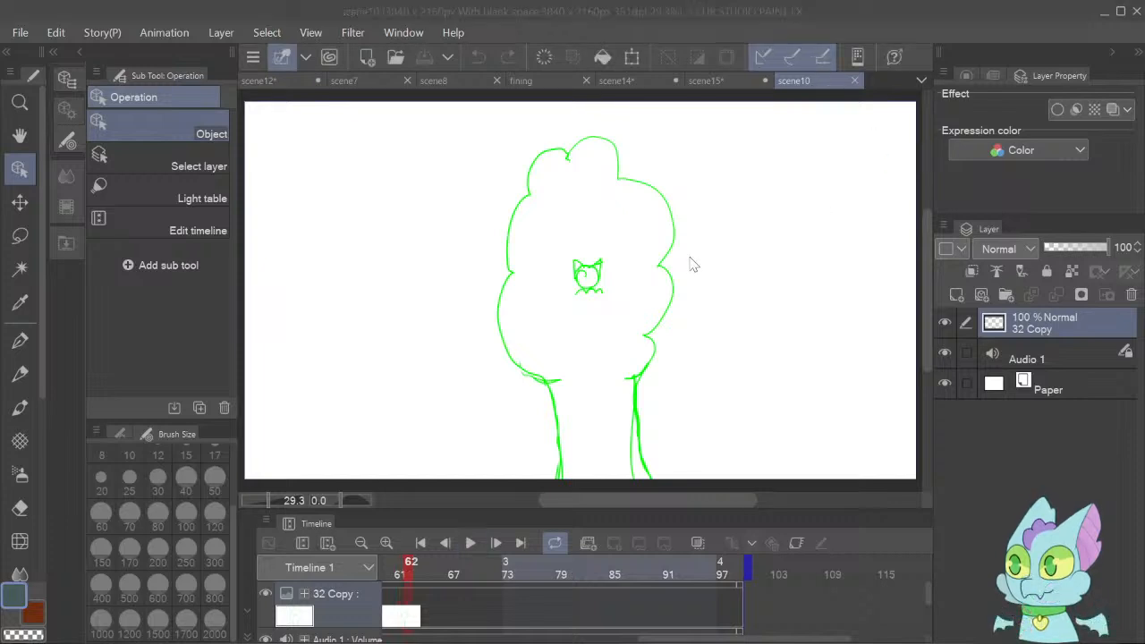
pyautogui.click(571, 285)
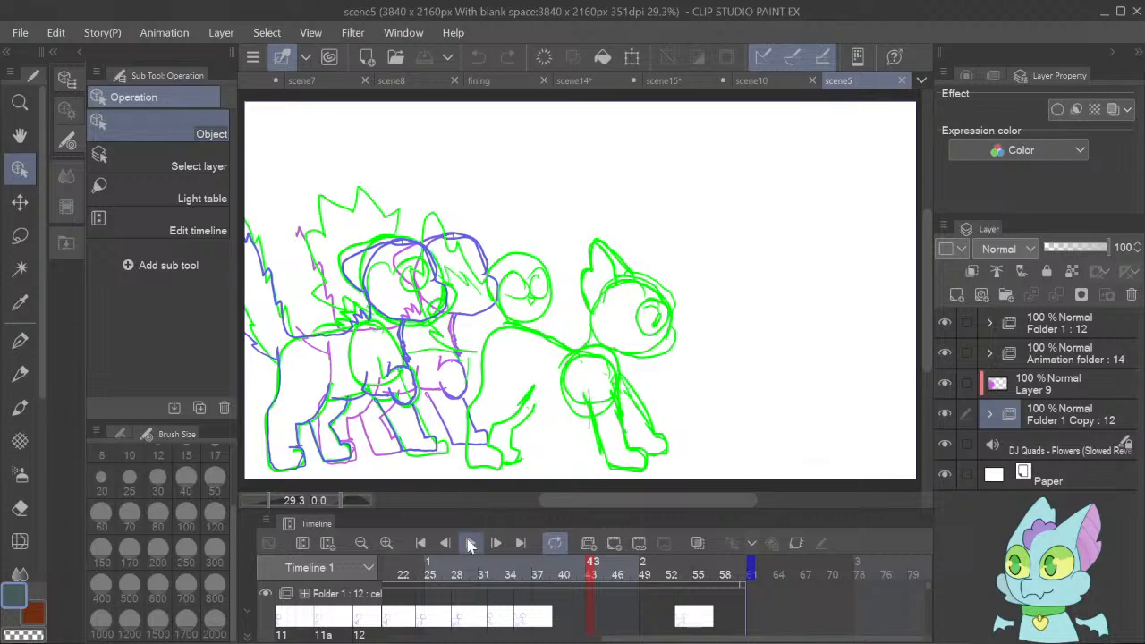
# Play back the scene5 walking animation and return to its first frame.
pyautogui.click(471, 543)
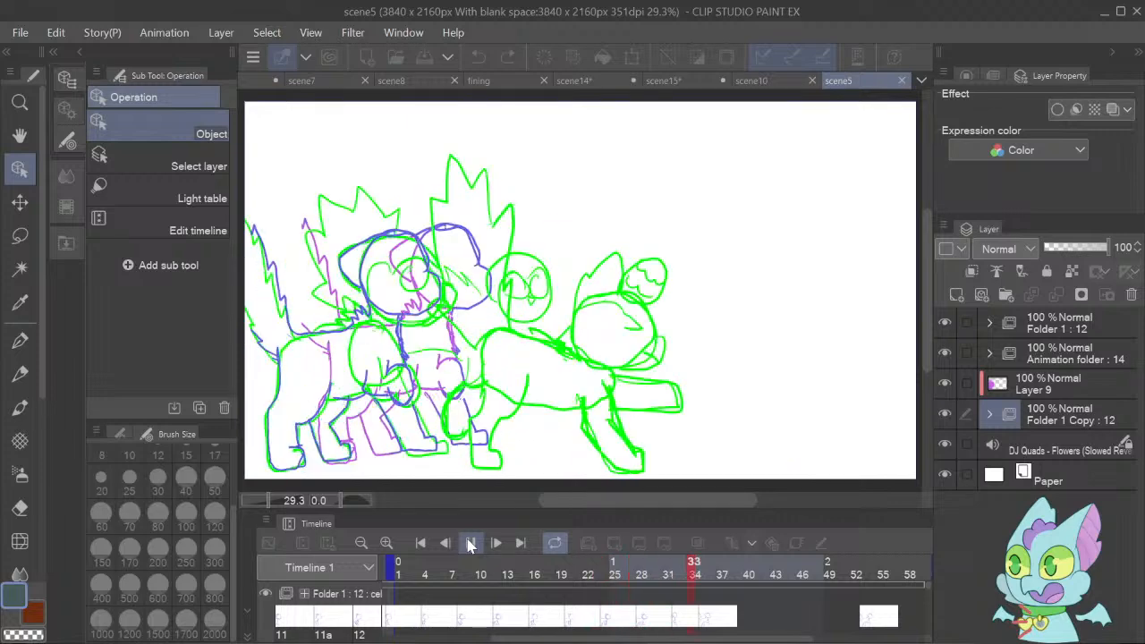
pyautogui.click(471, 543)
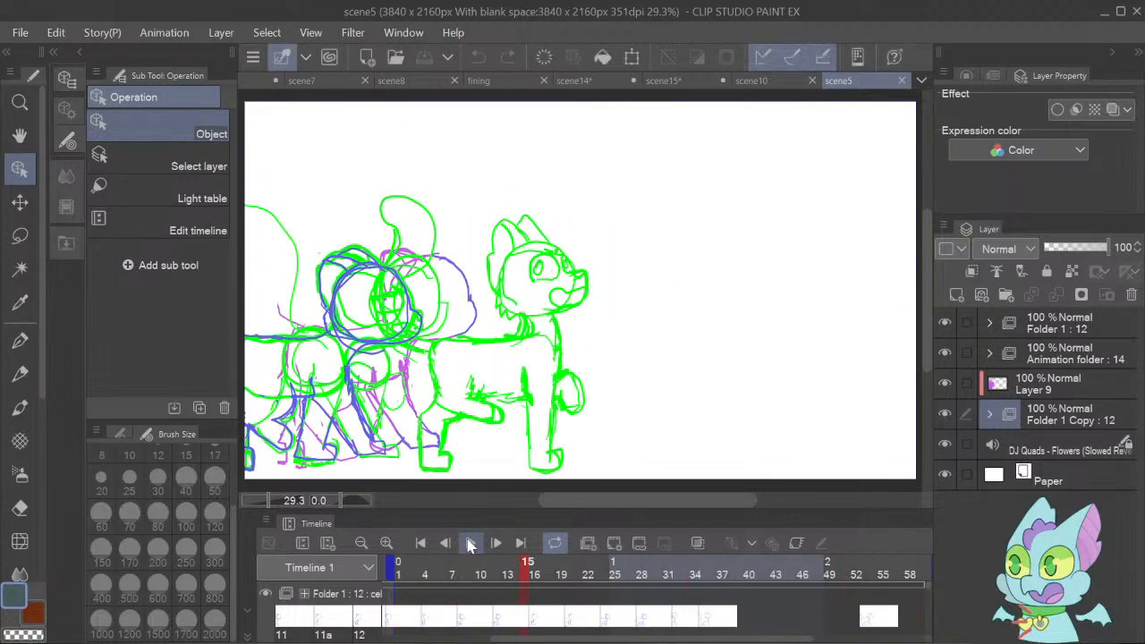
pyautogui.click(420, 544)
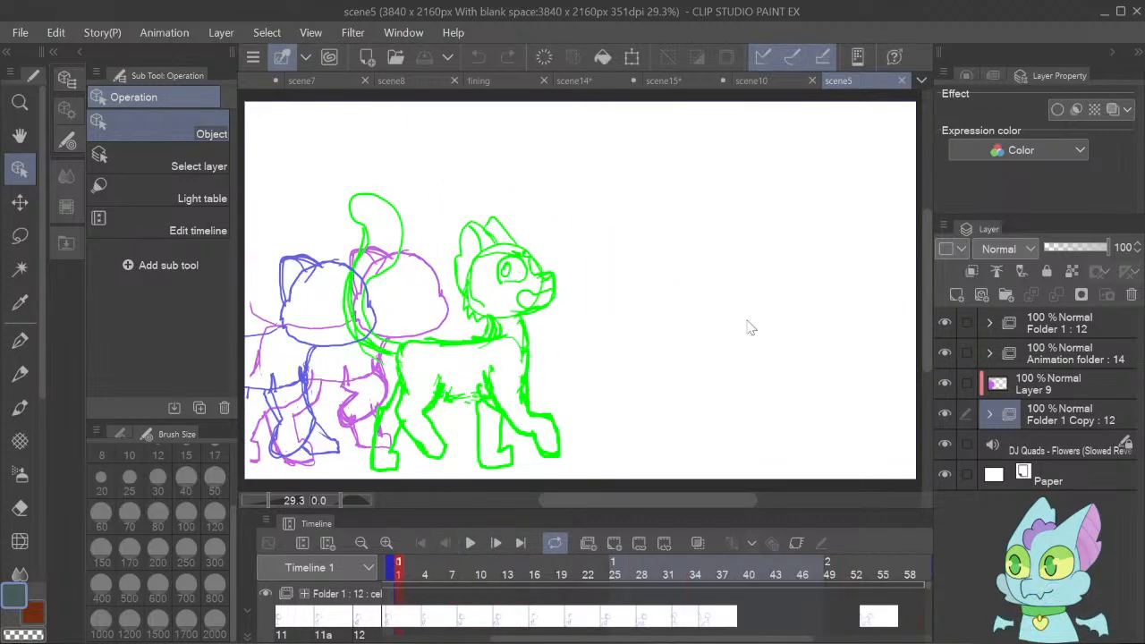
# Create a new folder directly above the audio track in scene5 and add an empty raster layer inside it.
pyautogui.click(1037, 440)
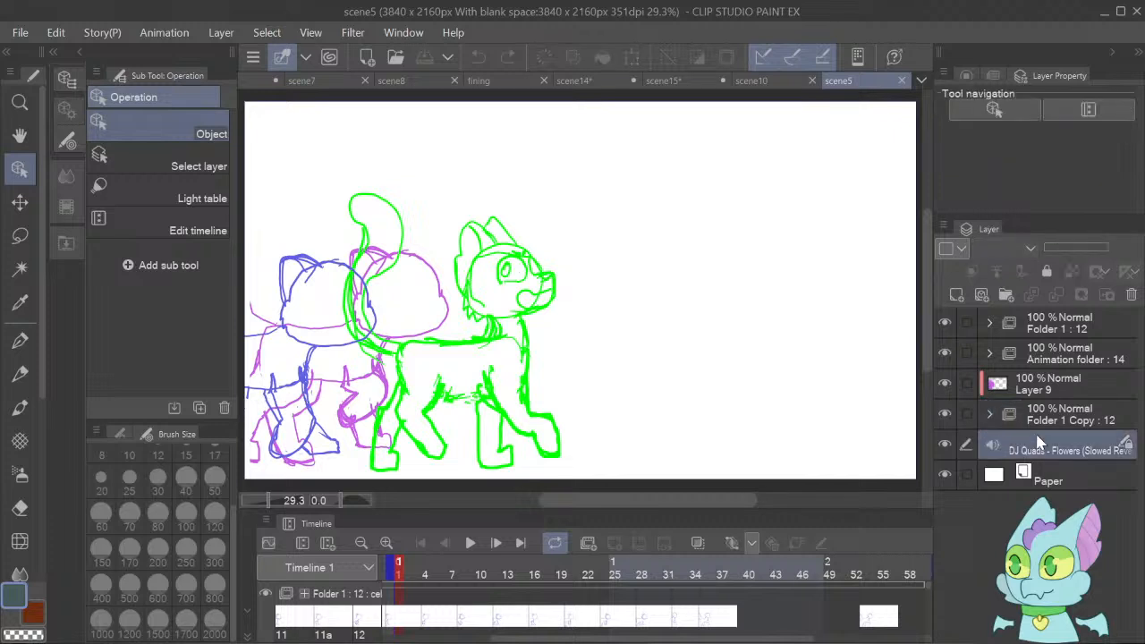
pyautogui.click(1013, 304)
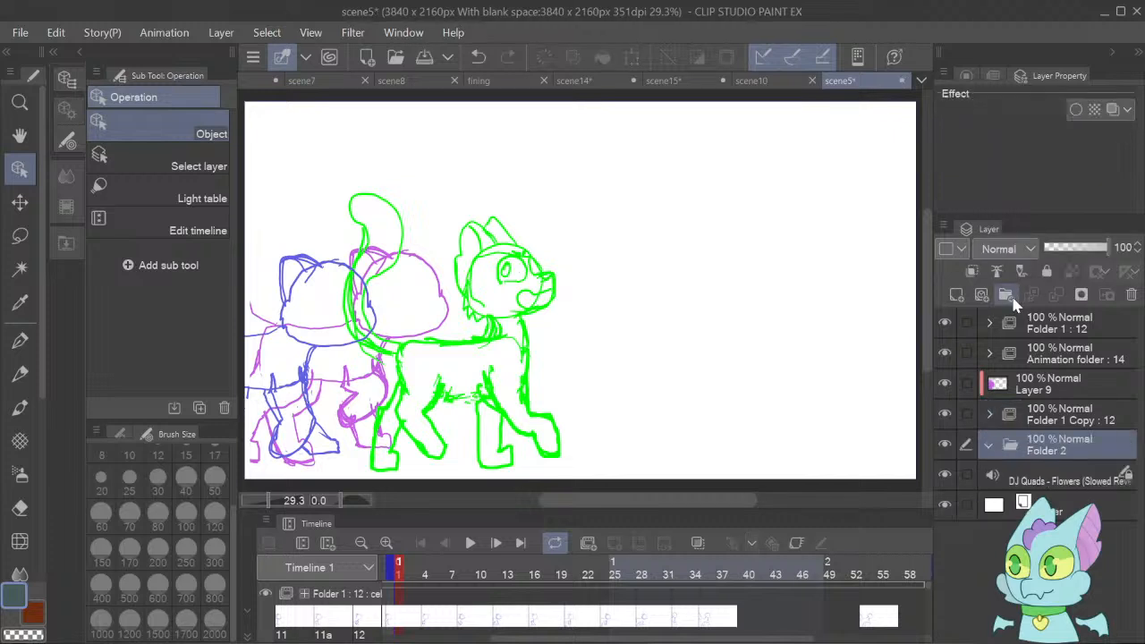
pyautogui.click(959, 297)
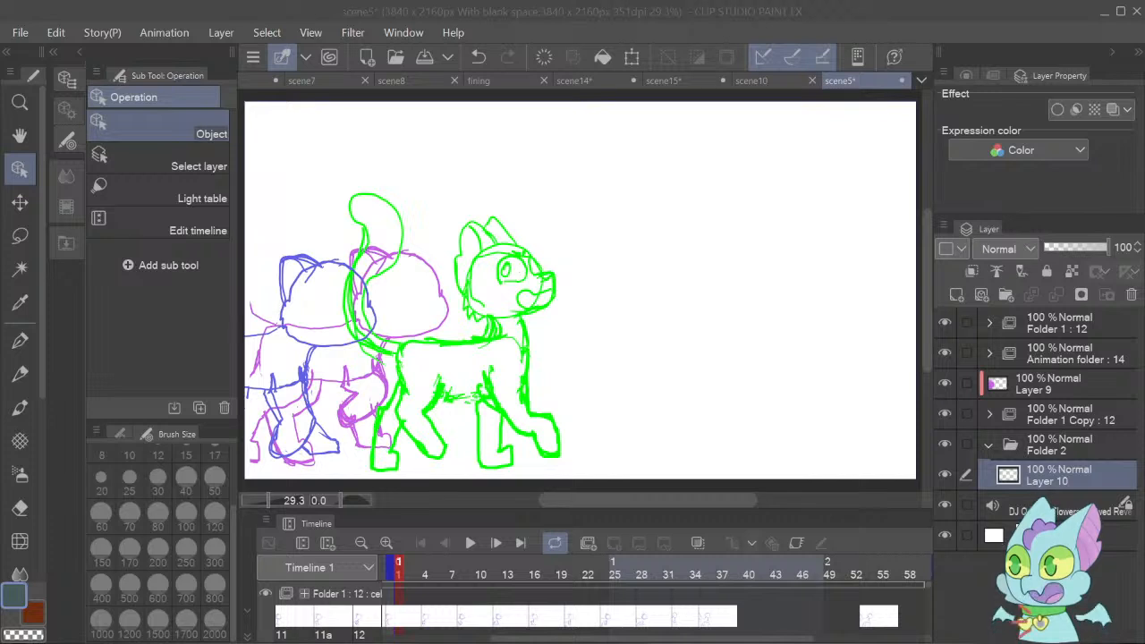
# Open the scene17 file with its finished orange tree background.
pyautogui.click(758, 640)
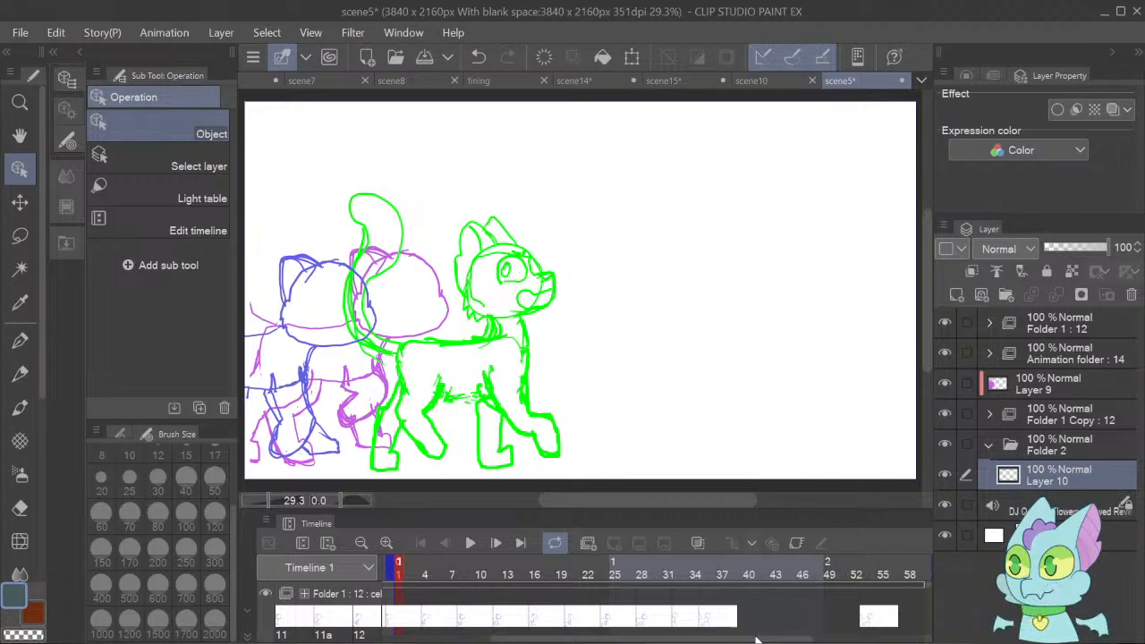
pyautogui.click(758, 640)
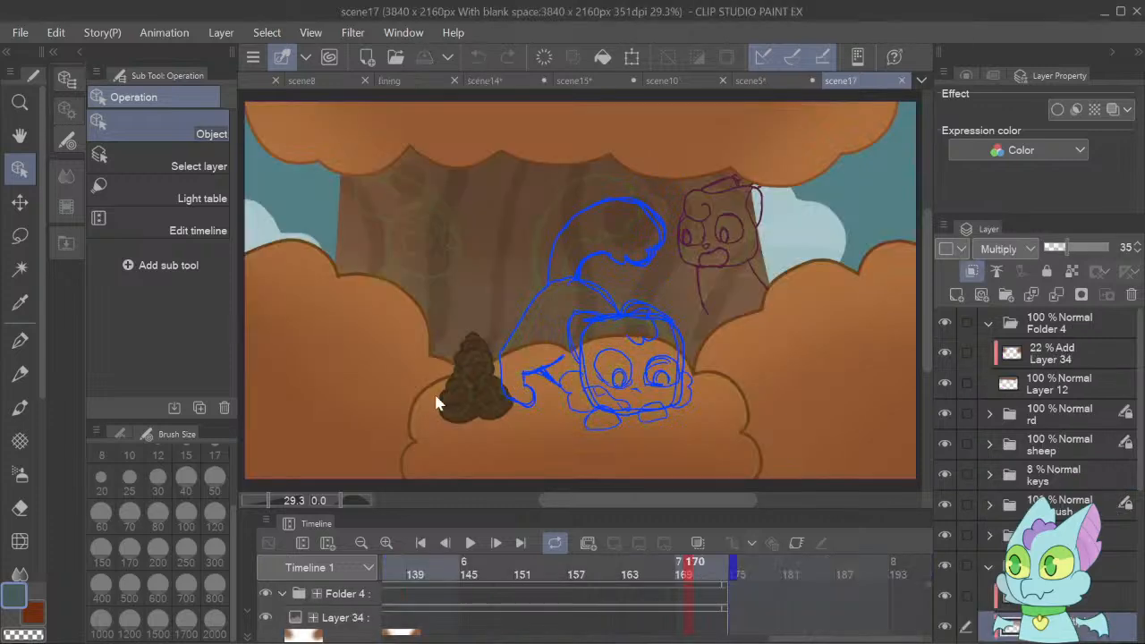
# Play back the scene17 animation from its first frame to review the characters over the finished background.
pyautogui.click(422, 543)
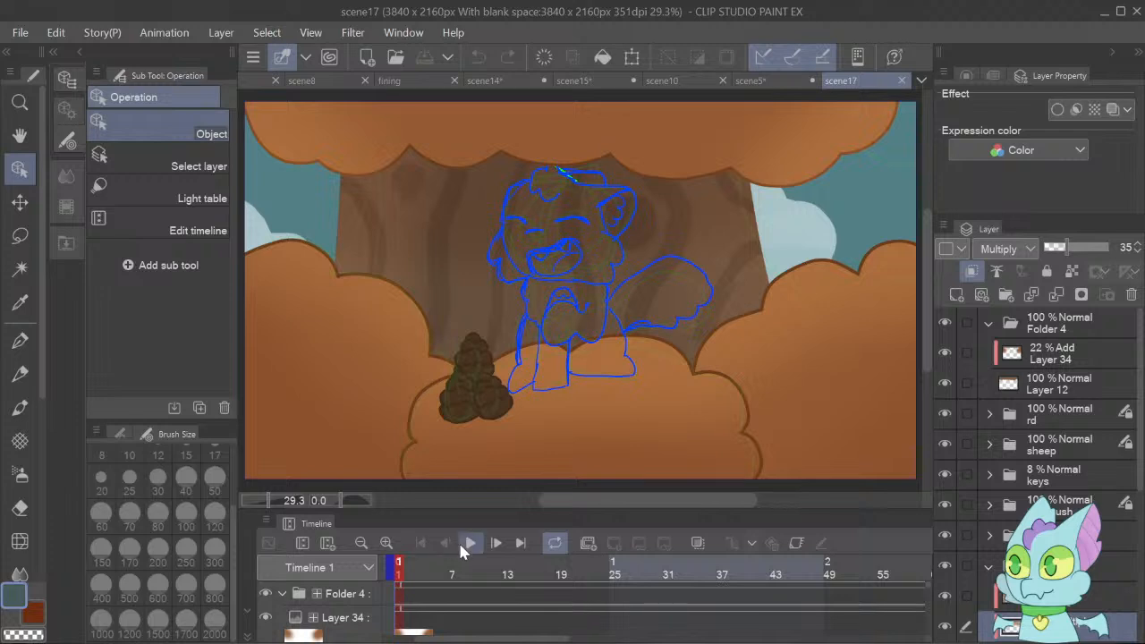
pyautogui.click(464, 544)
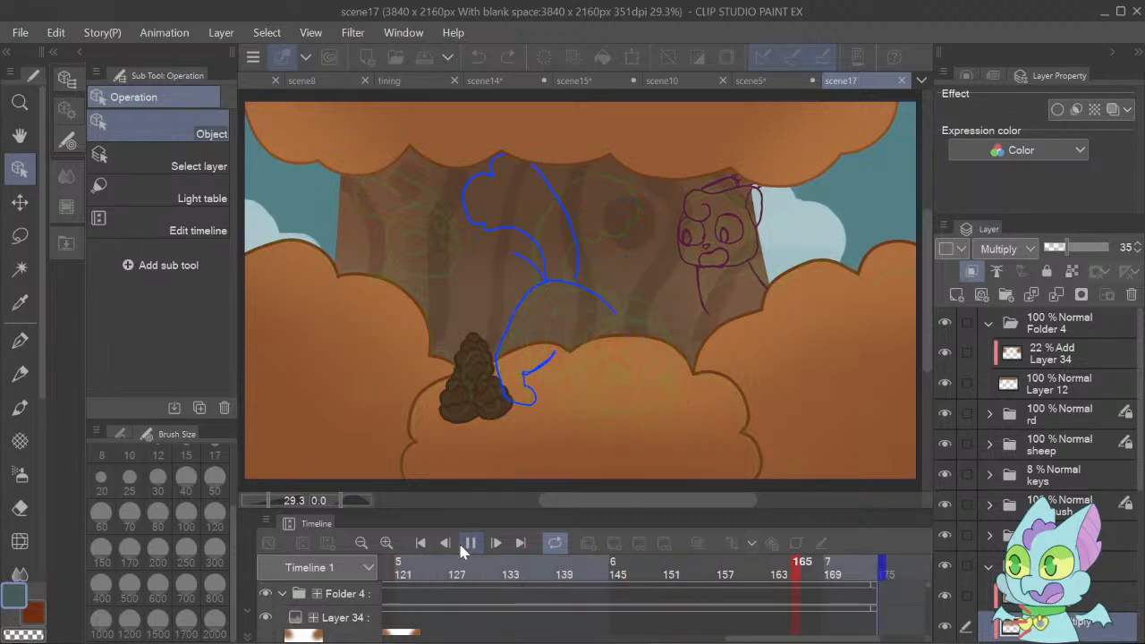
pyautogui.click(462, 549)
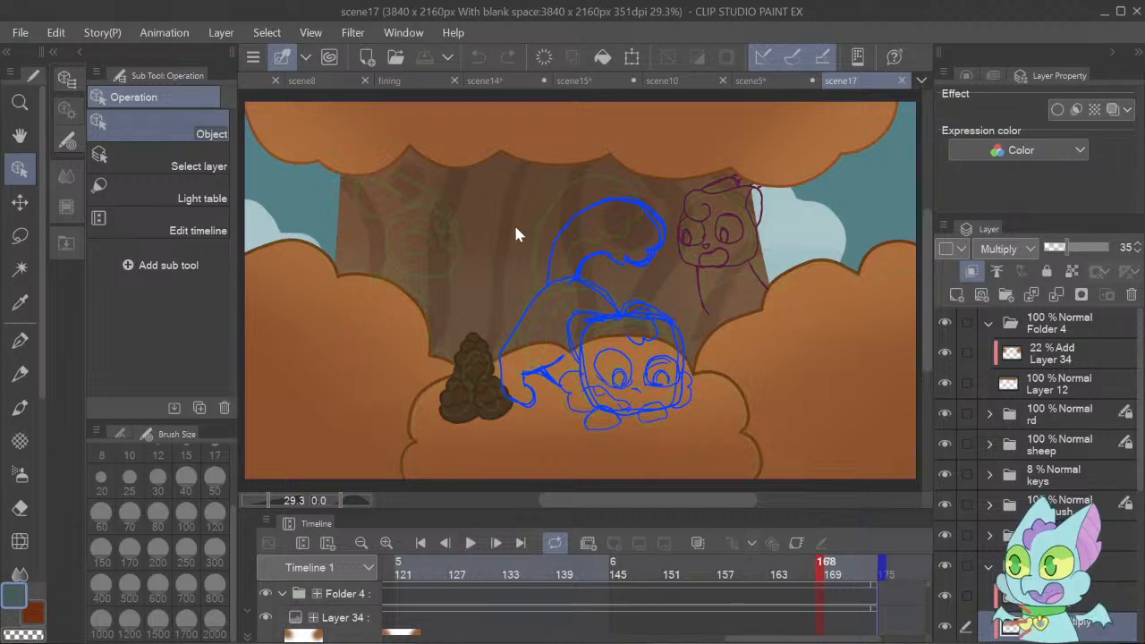
# Return to scene5, add a second raster layer above the empty one in the background folder, and choose the G-pen for drawing.
pyautogui.click(762, 83)
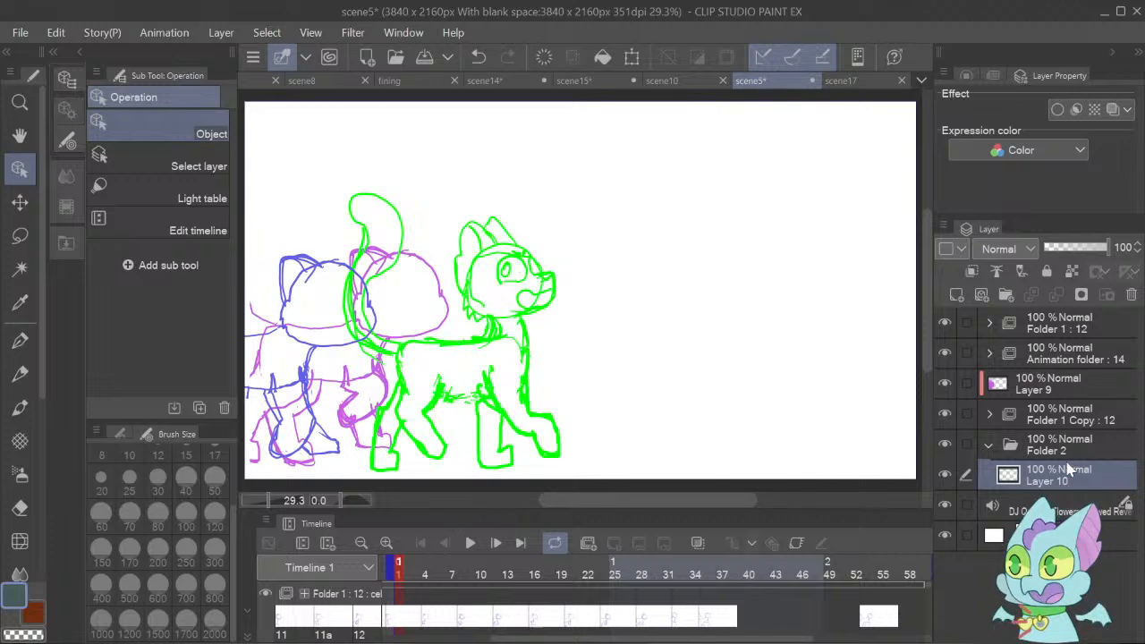
pyautogui.click(954, 295)
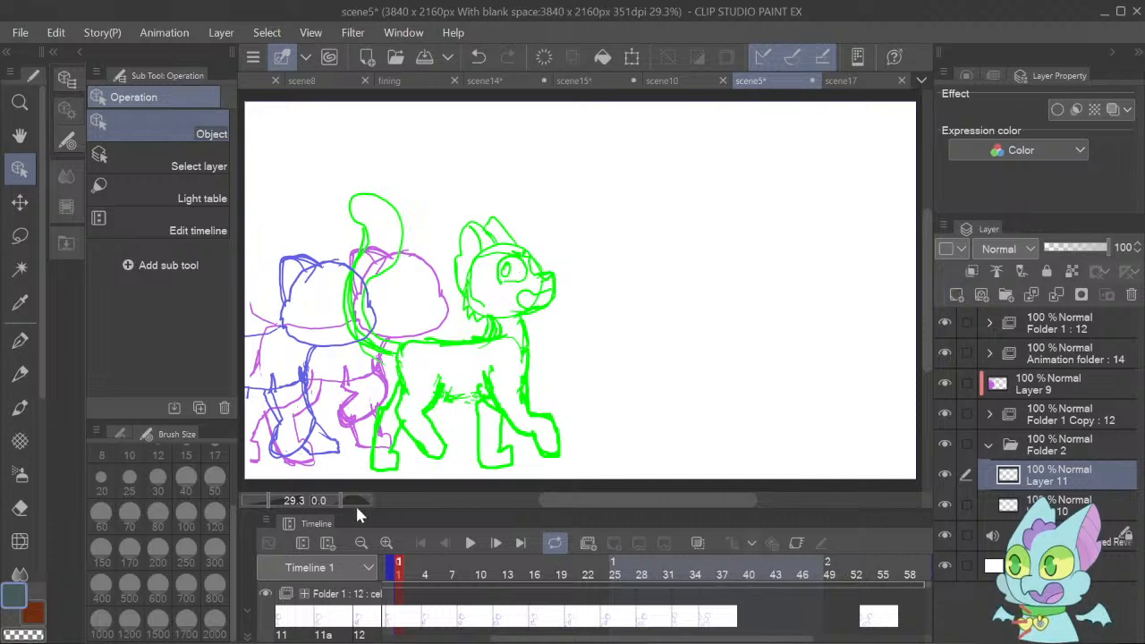
pyautogui.moveTo(268, 502); pyautogui.dragTo(262, 502)
pyautogui.click(1029, 535)
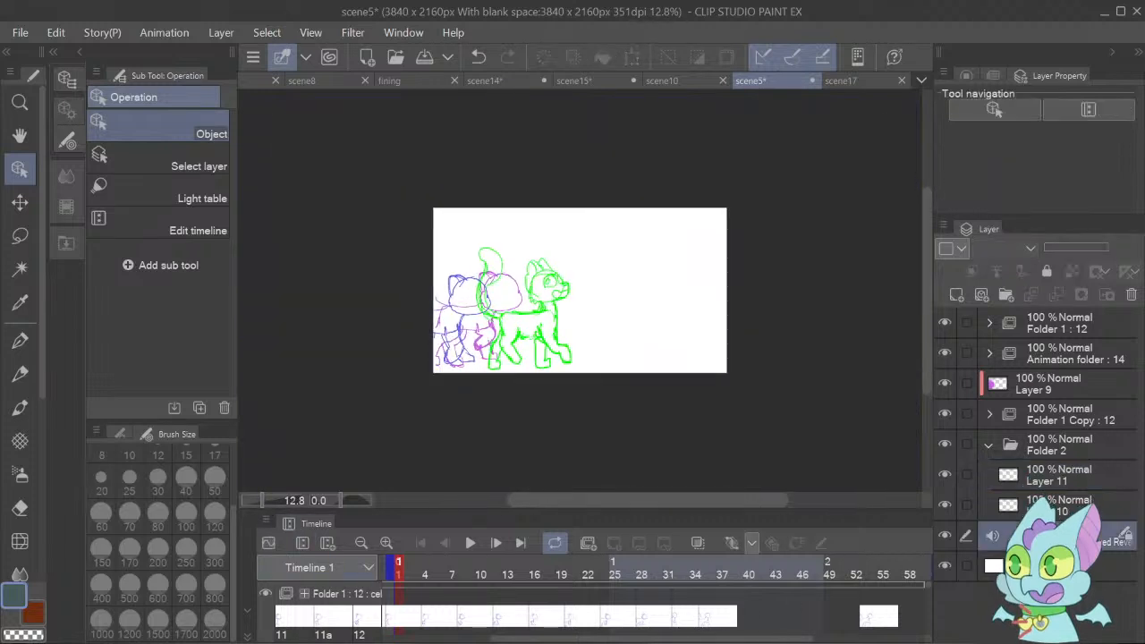
pyautogui.click(1033, 475)
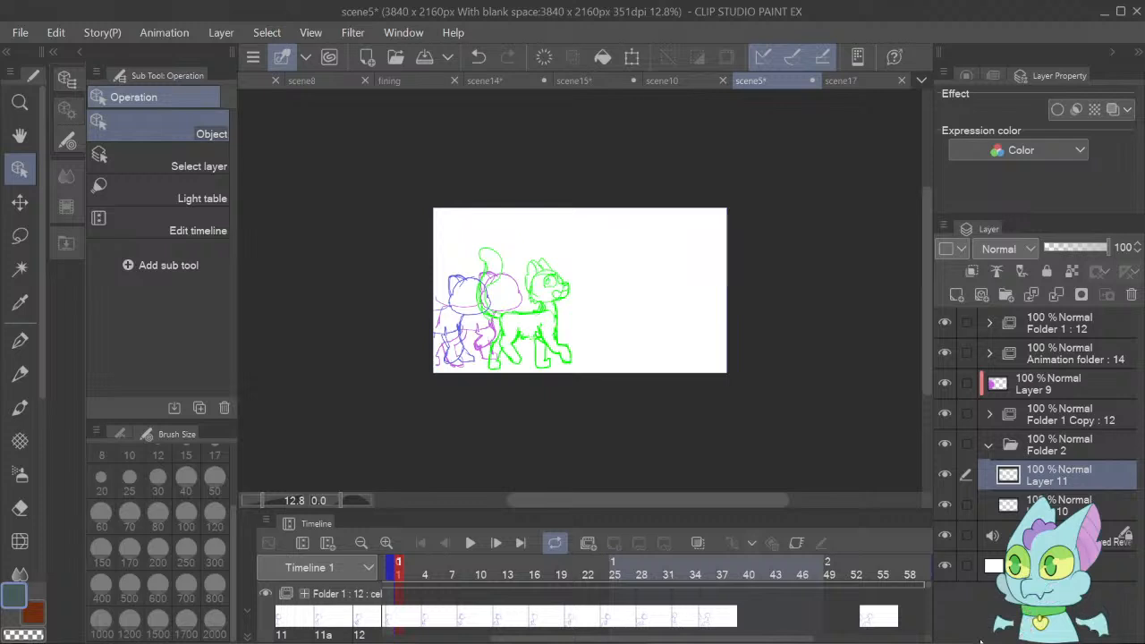
pyautogui.click(20, 340)
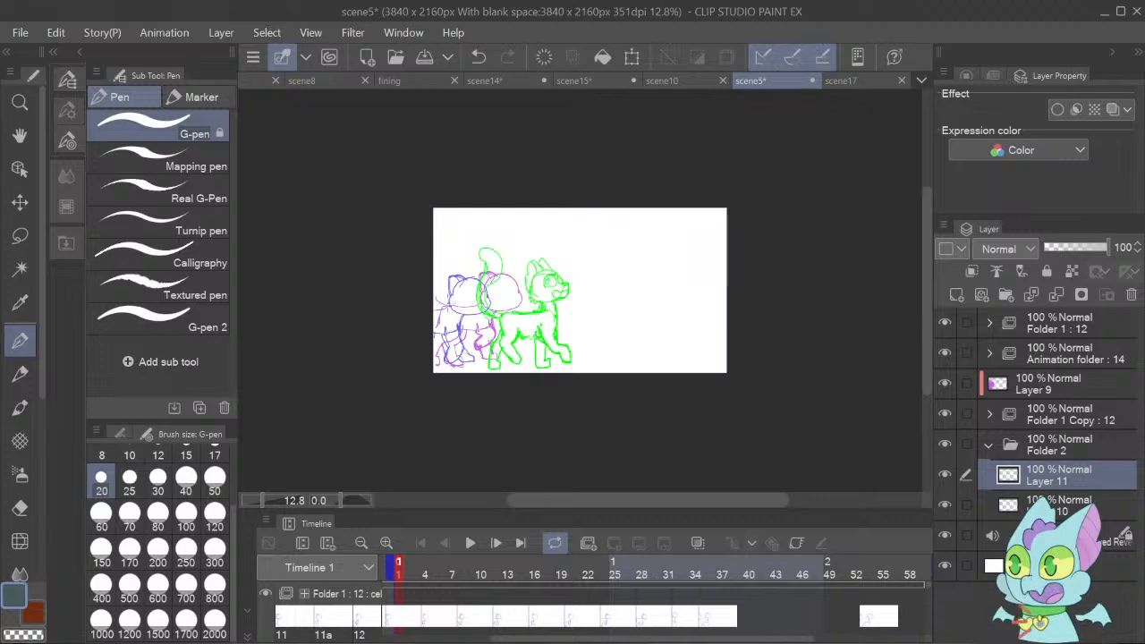
# Compare the scene17 background and the scene10 tree sketch, and return to scene5.
pyautogui.click(845, 80)
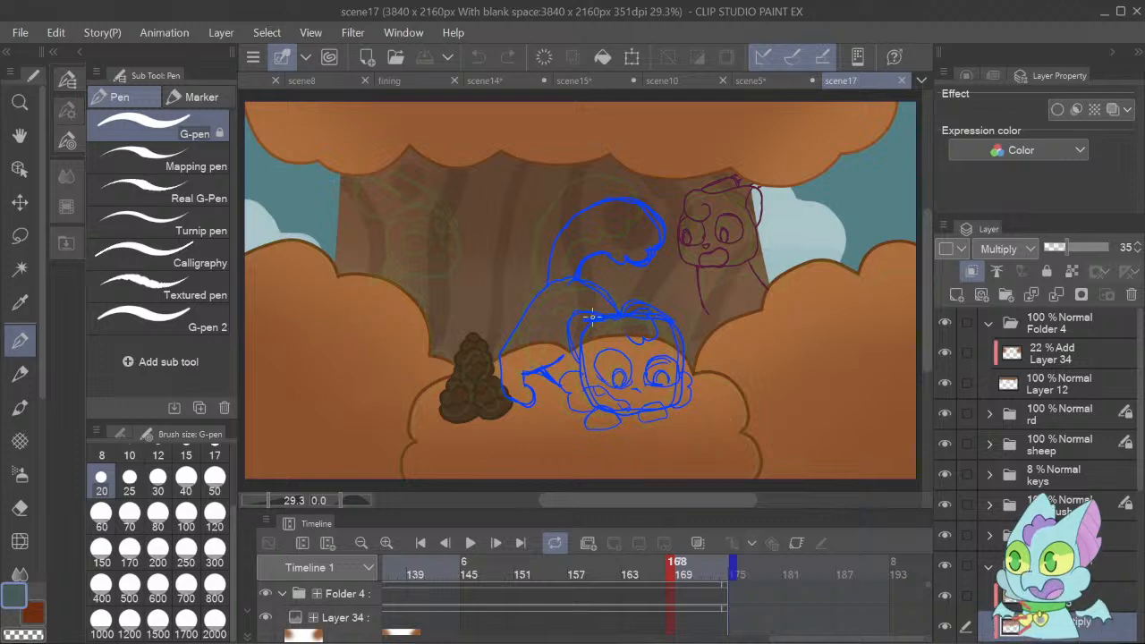
pyautogui.click(752, 80)
pyautogui.click(664, 82)
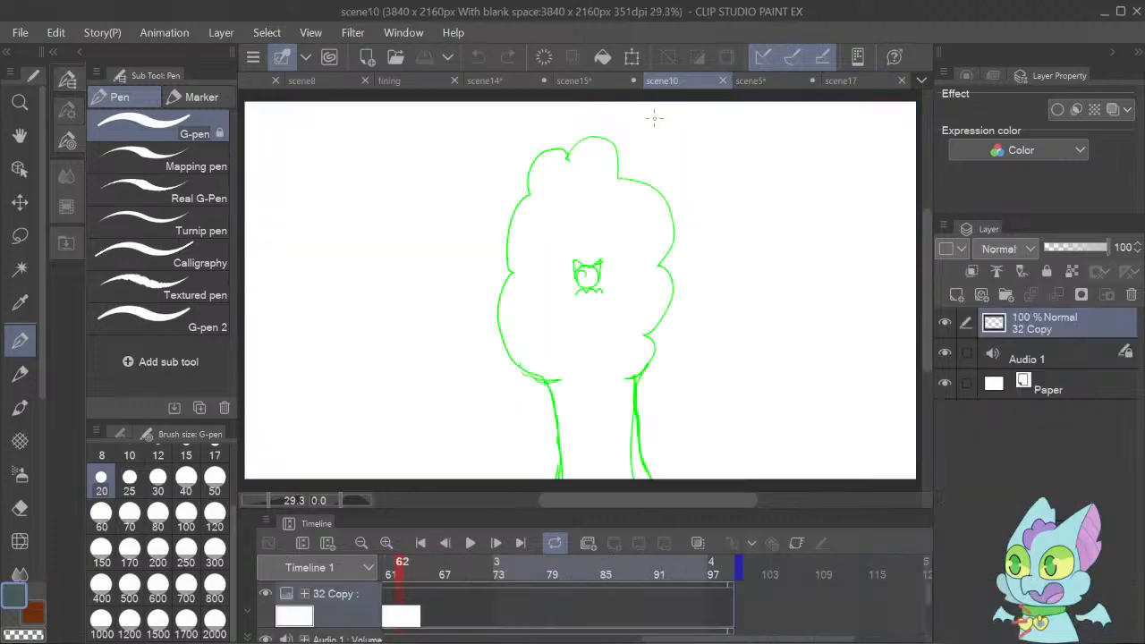
pyautogui.click(752, 81)
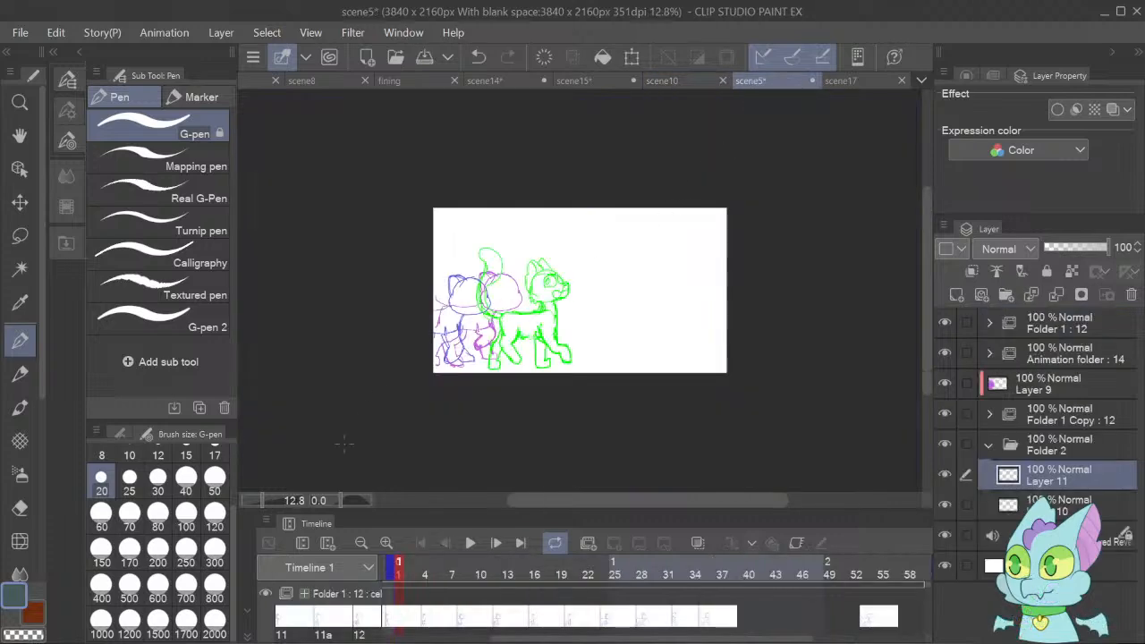
pyautogui.click(266, 502)
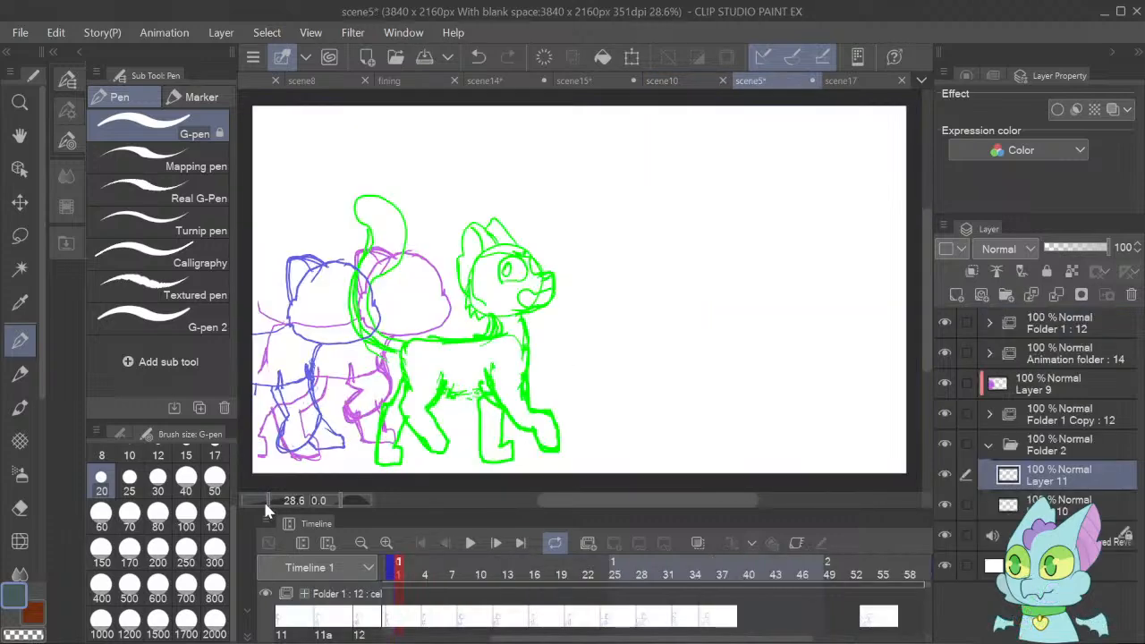
pyautogui.click(265, 505)
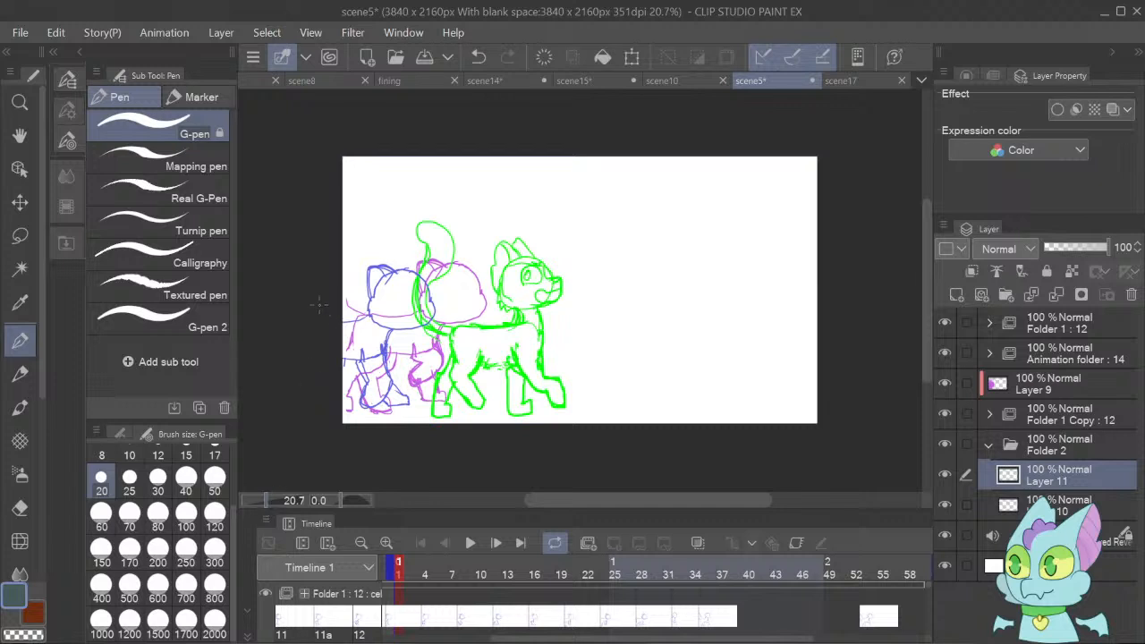
pyautogui.moveTo(337, 300)
pyautogui.mouseDown()
pyautogui.moveTo(466, 285)
pyautogui.moveTo(575, 302)
pyautogui.mouseUp()
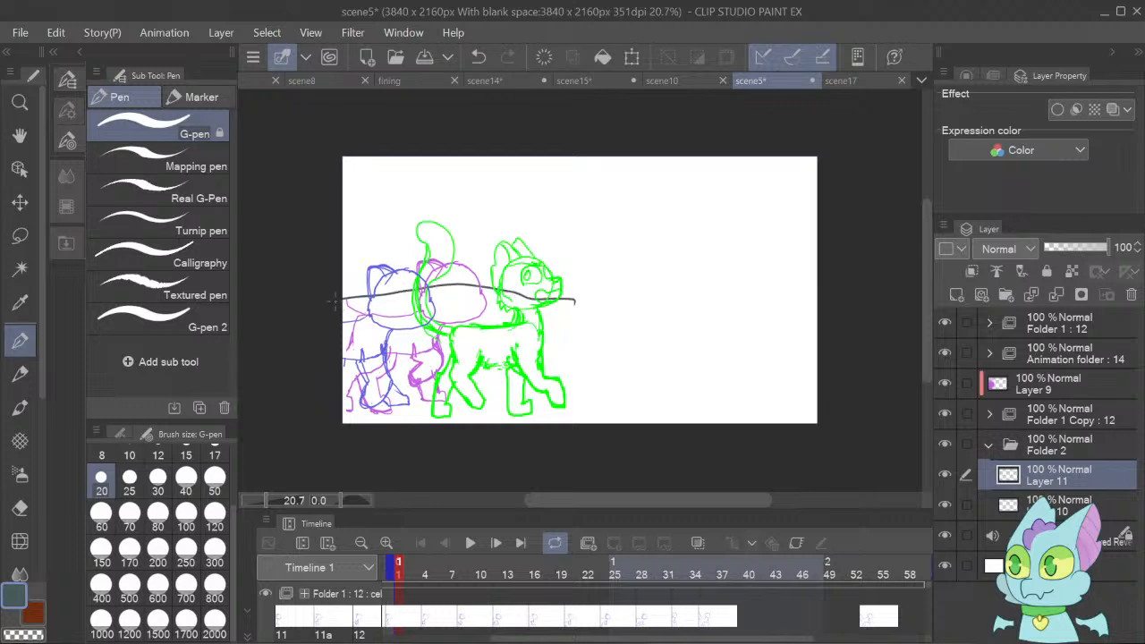
pyautogui.moveTo(332, 303)
pyautogui.mouseDown()
pyautogui.moveTo(517, 284)
pyautogui.moveTo(623, 305)
pyautogui.moveTo(823, 302)
pyautogui.mouseUp()
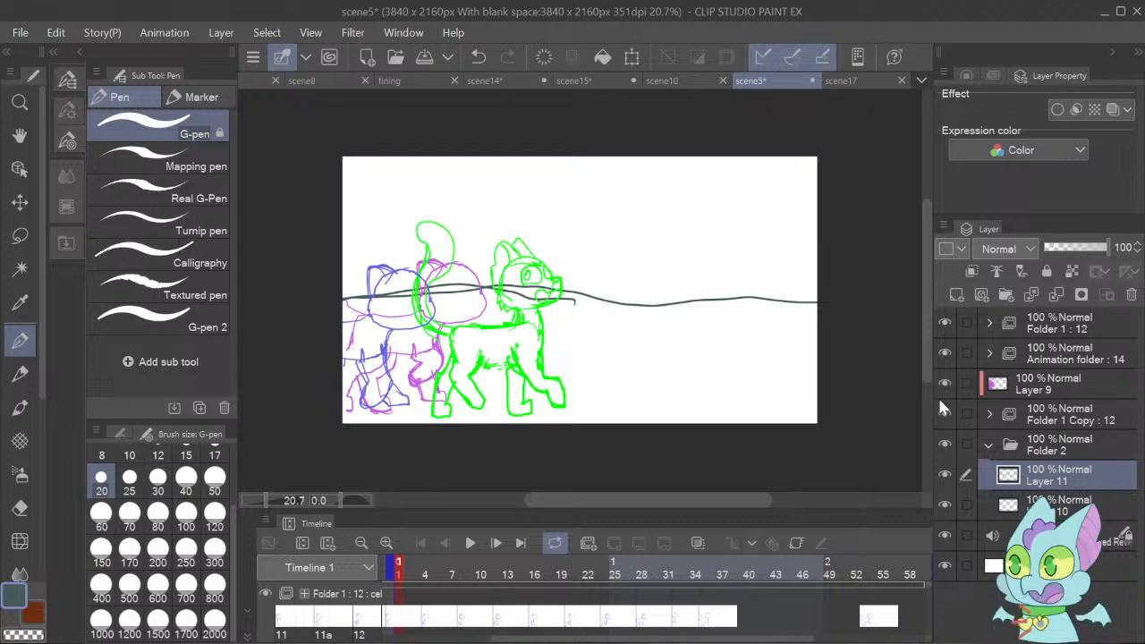
pyautogui.hotkey('ctrl', 'z')
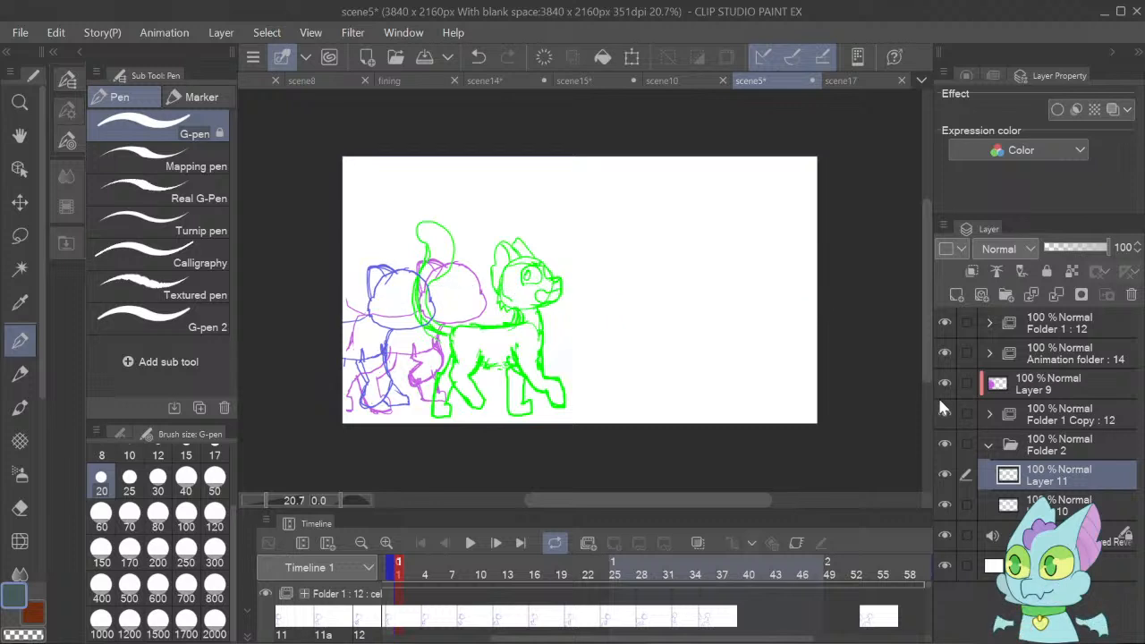
pyautogui.moveTo(317, 309); pyautogui.dragTo(828, 294)
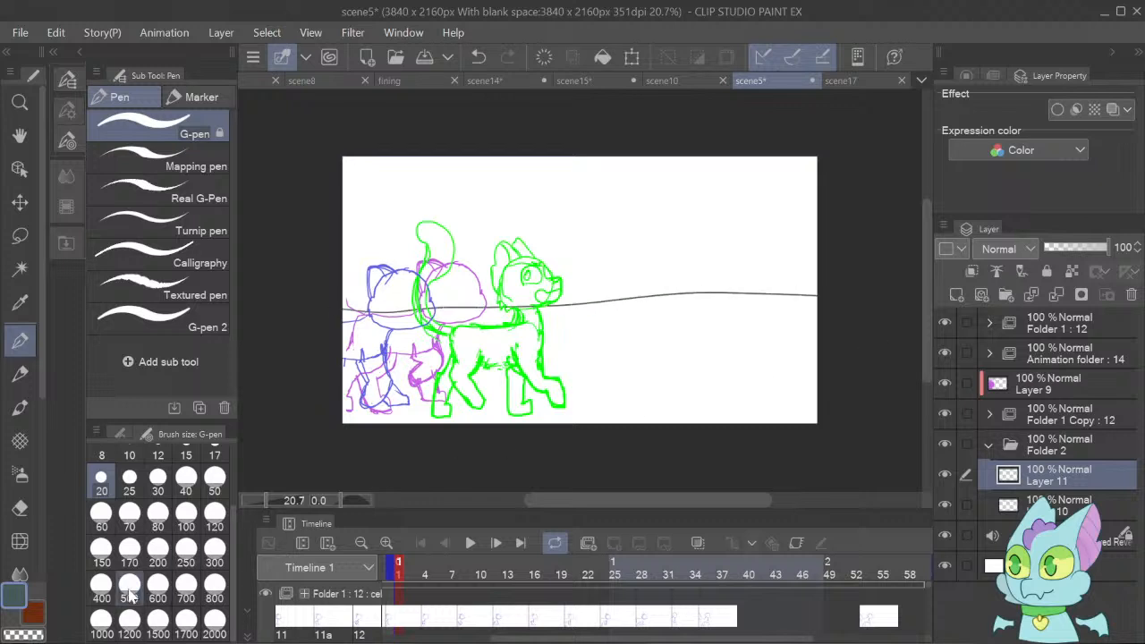
pyautogui.hotkey('ctrl', 'z')
# Sketch a brown horizon line across the whole canvas and a tree trunk edge rising from it, right of centre.
pyautogui.click(33, 613)
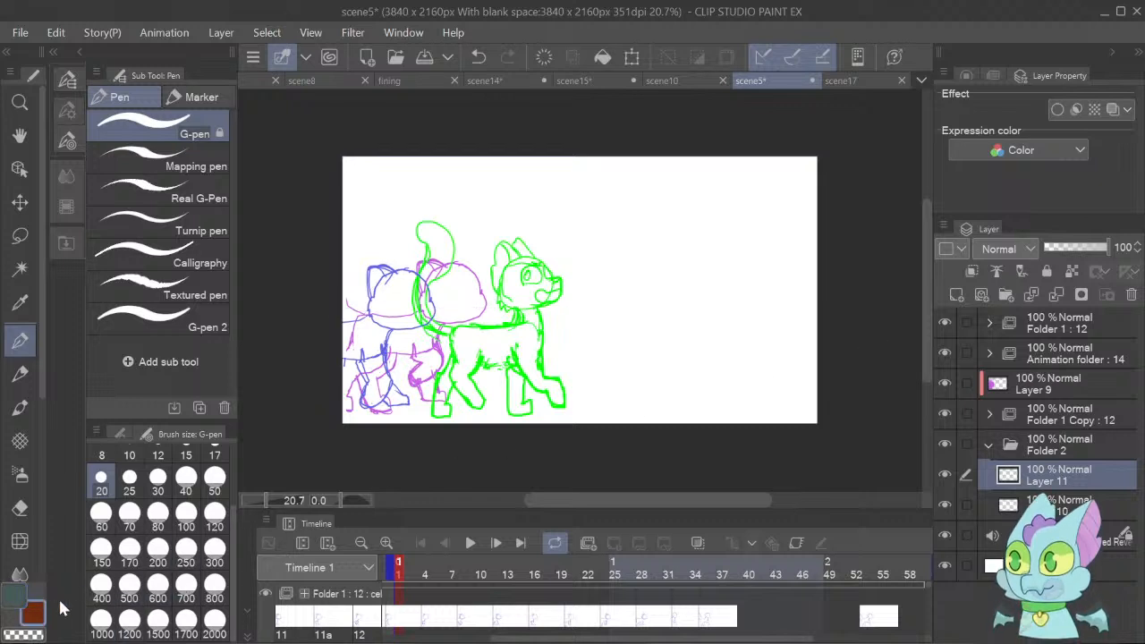
pyautogui.moveTo(313, 308); pyautogui.dragTo(825, 318)
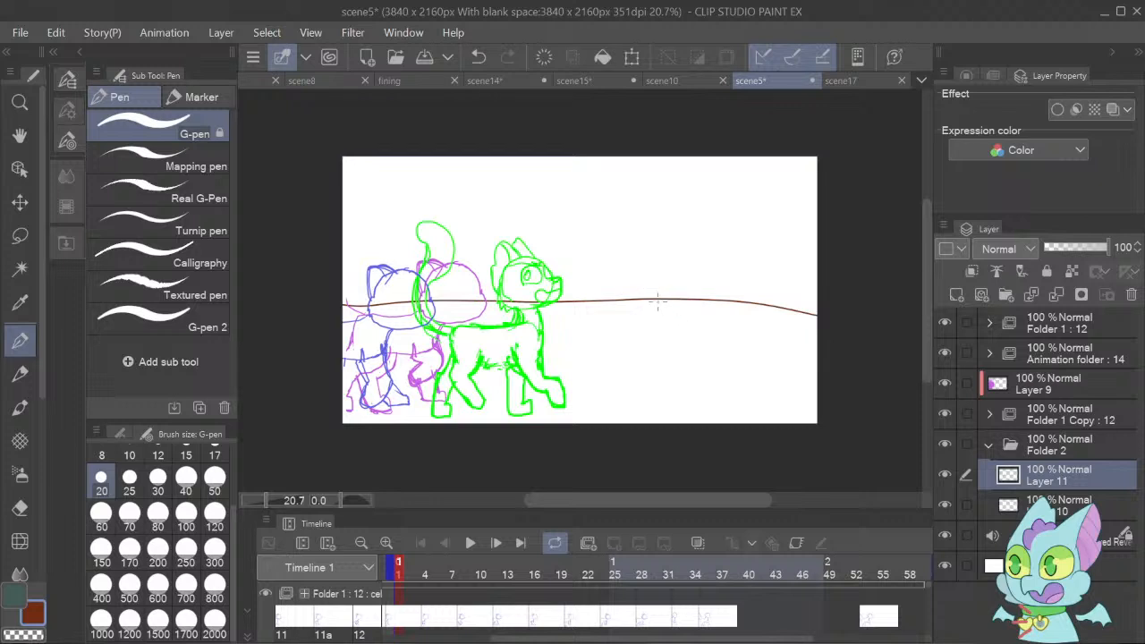
pyautogui.moveTo(649, 301)
pyautogui.mouseDown()
pyautogui.moveTo(675, 239)
pyautogui.moveTo(684, 120)
pyautogui.moveTo(673, 197)
pyautogui.mouseUp()
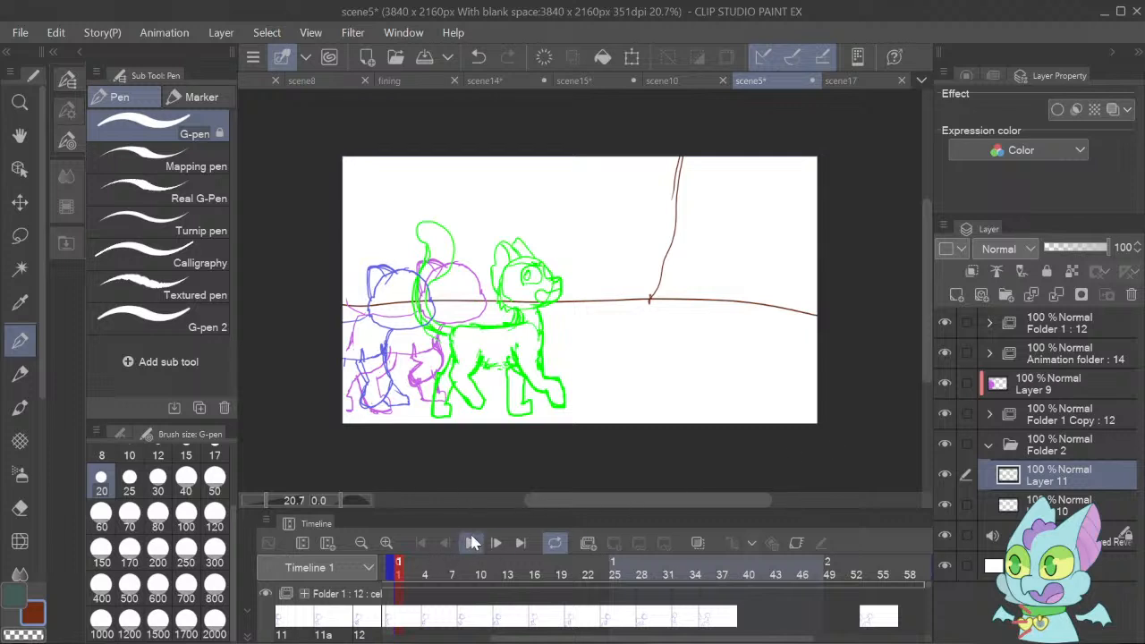
# Play the scene5 animation to frame 52 and sketch a brown scalloped bush behind the characters at the canvas's left edge.
pyautogui.click(472, 546)
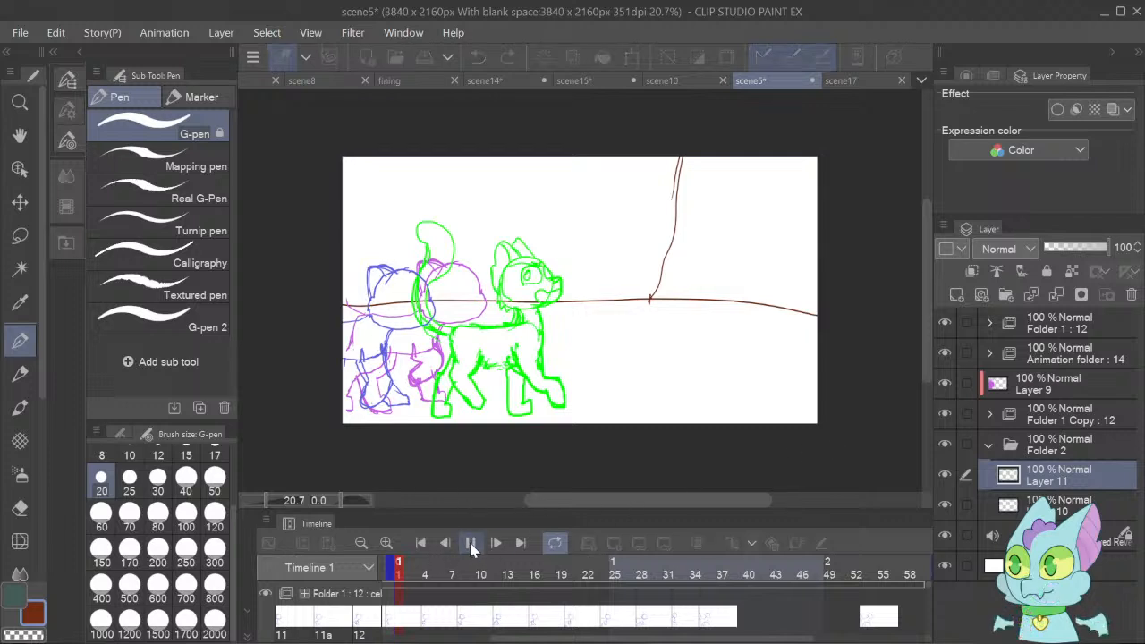
pyautogui.click(472, 546)
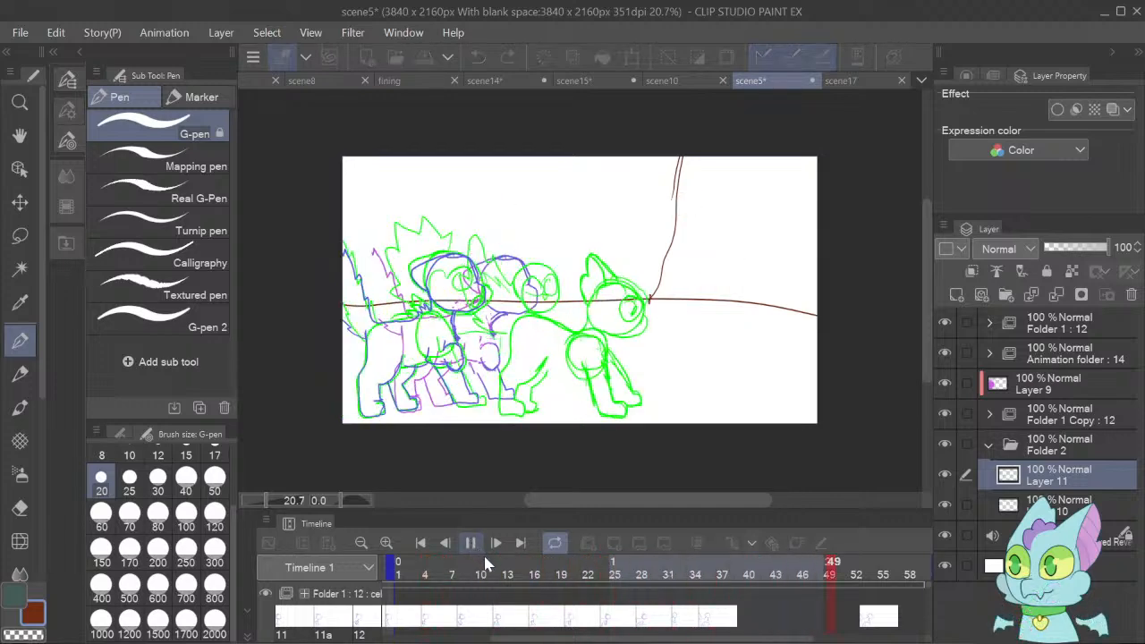
pyautogui.click(474, 549)
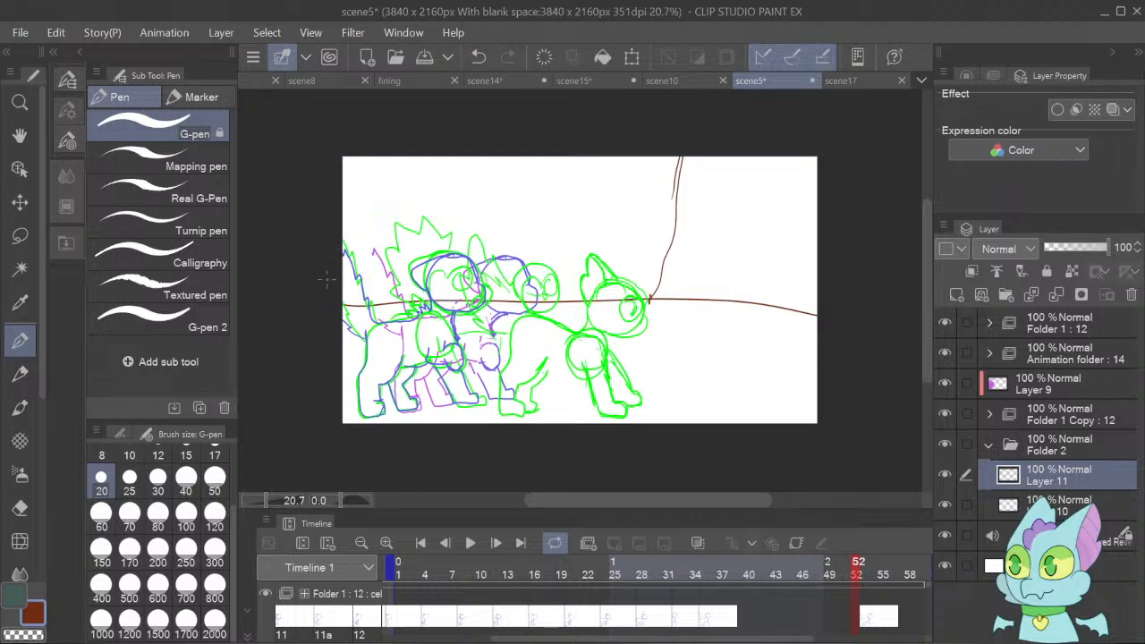
pyautogui.moveTo(345, 240)
pyautogui.mouseDown()
pyautogui.moveTo(370, 226)
pyautogui.moveTo(392, 249)
pyautogui.moveTo(413, 235)
pyautogui.moveTo(436, 258)
pyautogui.mouseUp()
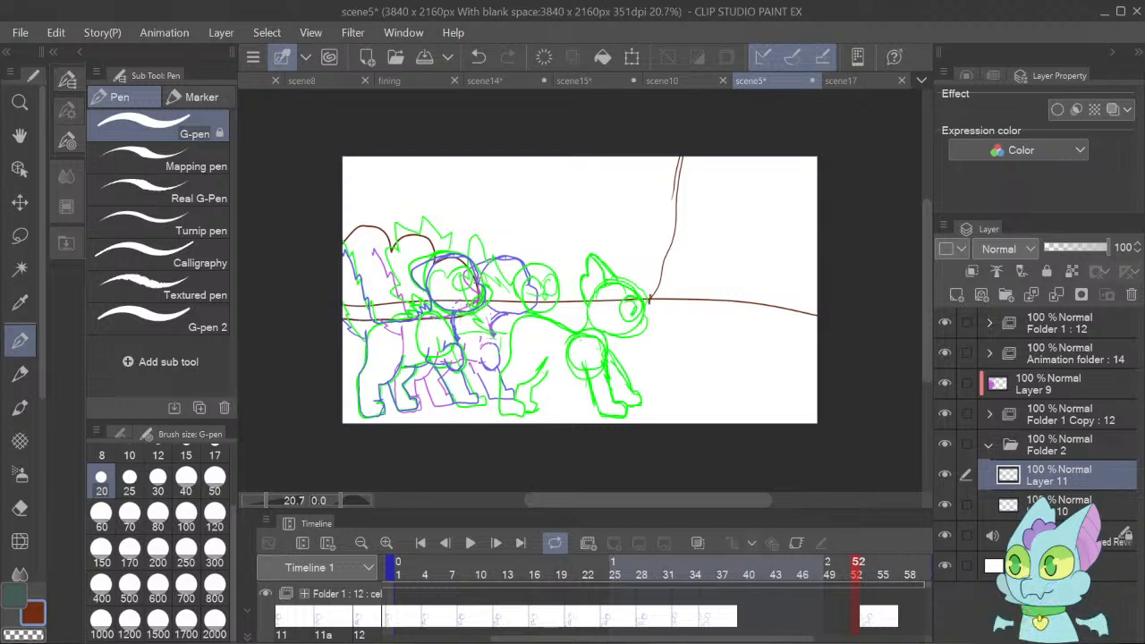
pyautogui.moveTo(436, 251)
pyautogui.mouseDown()
pyautogui.moveTo(422, 233)
pyautogui.moveTo(333, 236)
pyautogui.mouseUp()
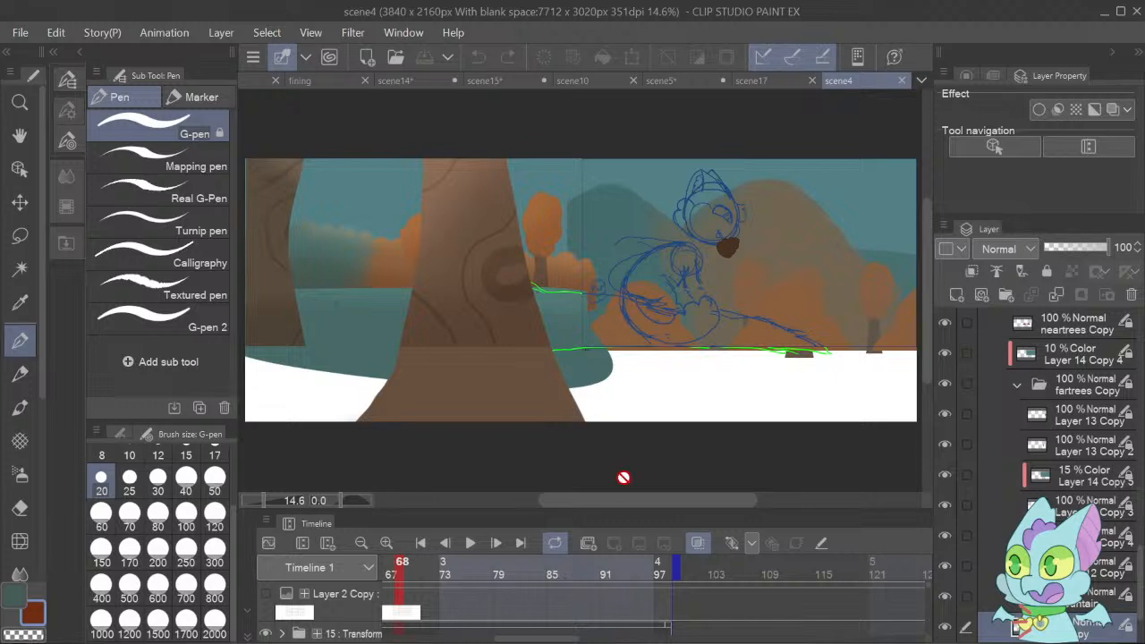
# Examine the painted forest background at scene4's first frame and the scene17 background as references.
pyautogui.click(418, 543)
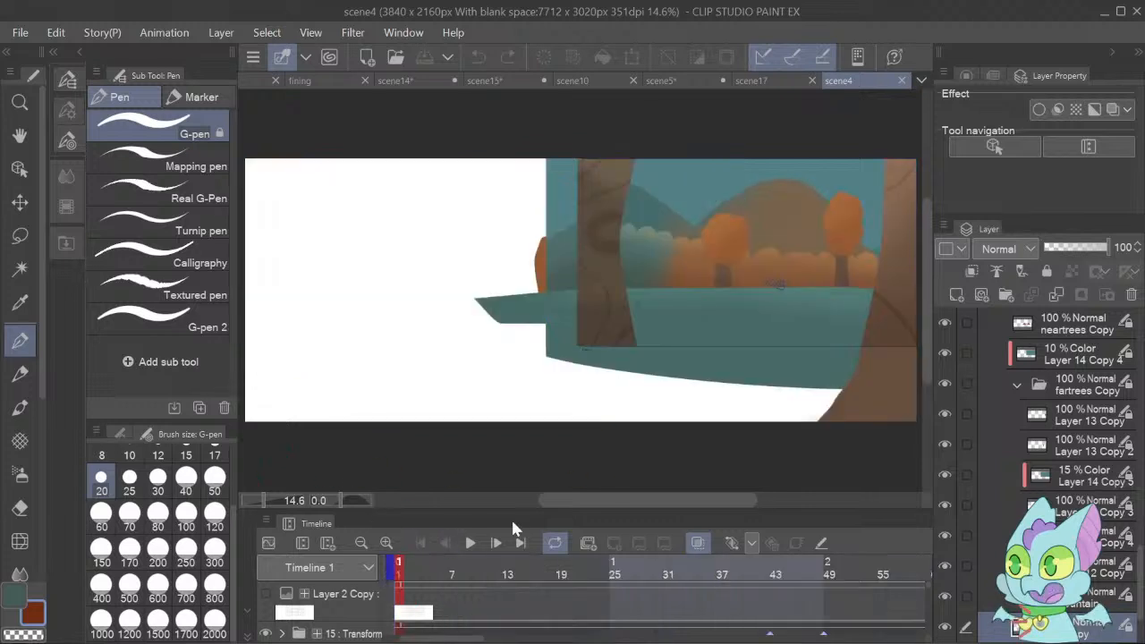
pyautogui.click(266, 502)
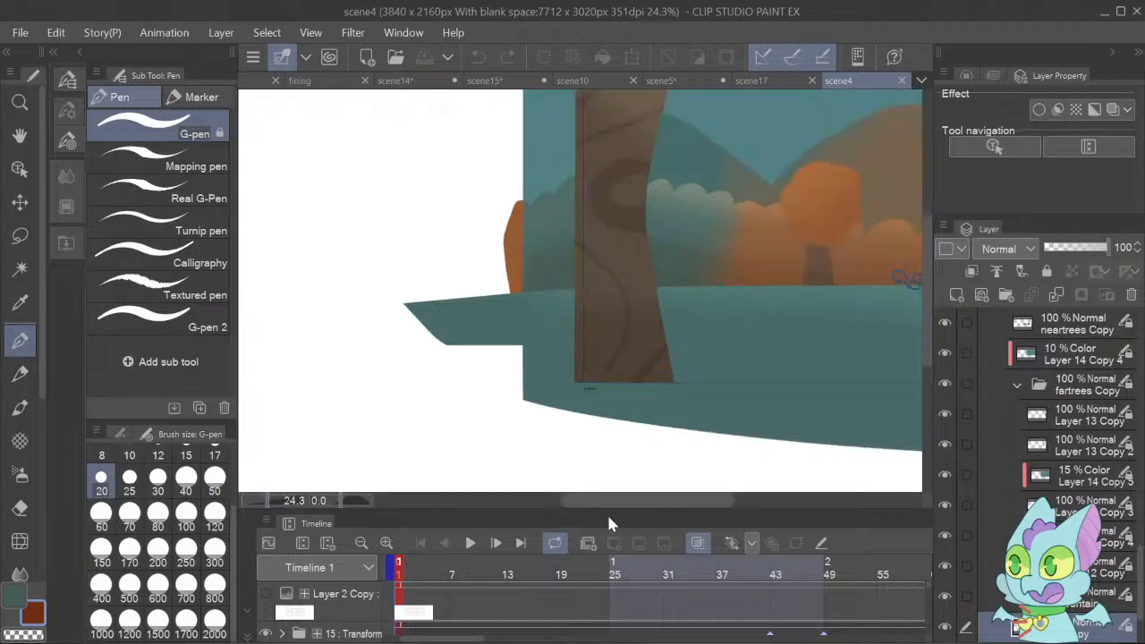
pyautogui.moveTo(610, 504); pyautogui.dragTo(679, 505)
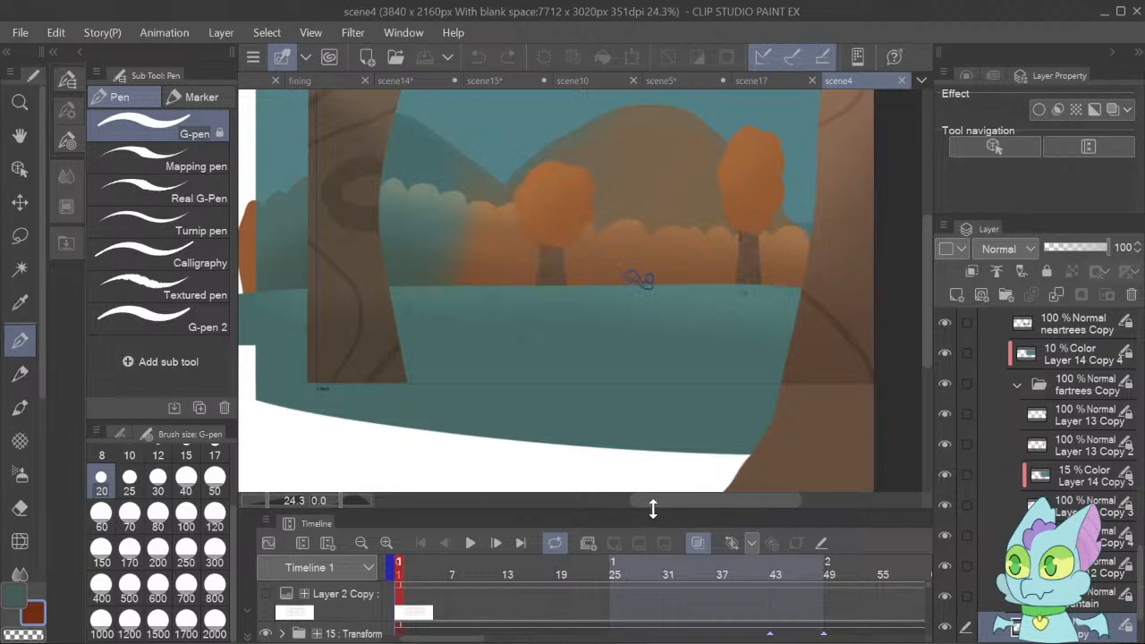
pyautogui.moveTo(653, 508); pyautogui.dragTo(677, 511)
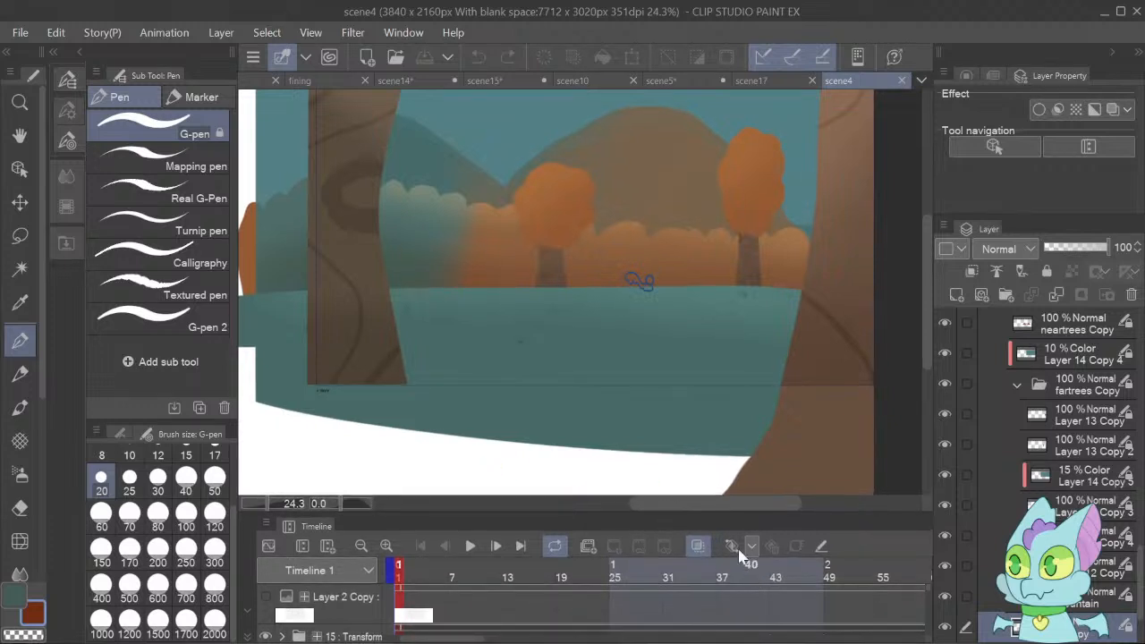
pyautogui.click(770, 83)
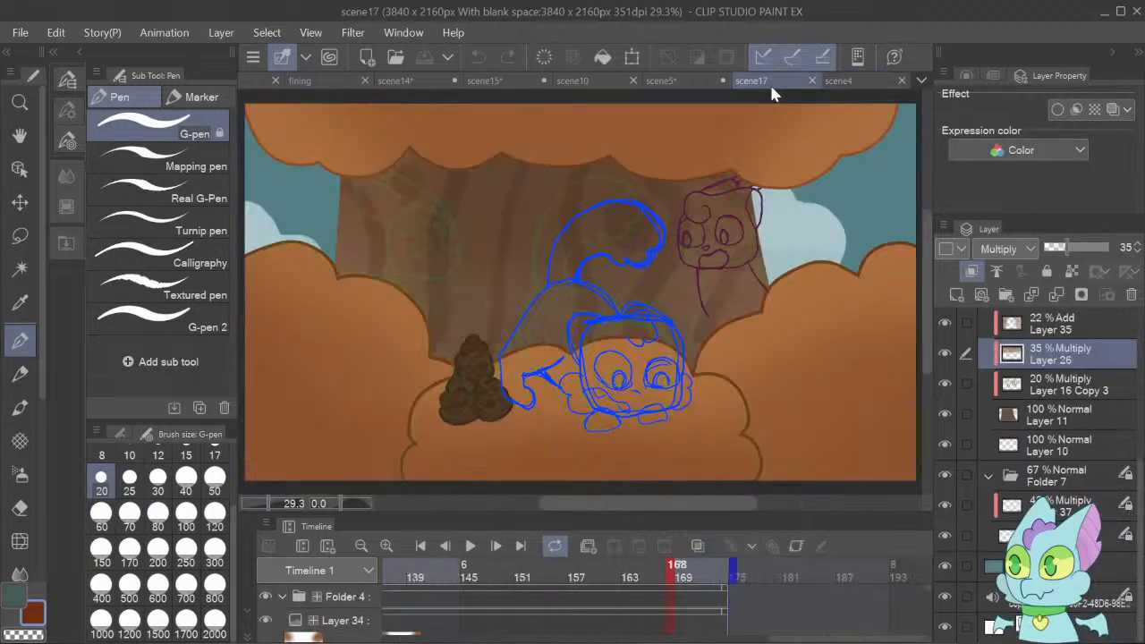
# Return to scene5 and sketch a brown scalloped foliage line from the trunk edge leftwards above the characters.
pyautogui.click(694, 80)
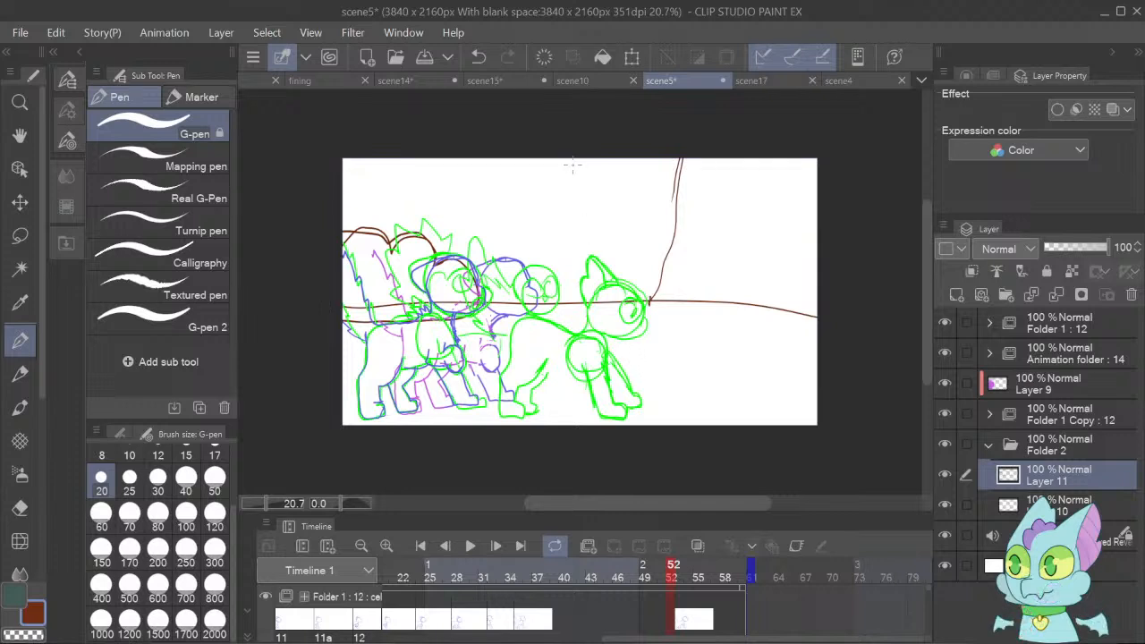
pyautogui.moveTo(669, 186)
pyautogui.mouseDown()
pyautogui.moveTo(649, 167)
pyautogui.moveTo(615, 186)
pyautogui.moveTo(584, 175)
pyautogui.moveTo(552, 203)
pyautogui.moveTo(514, 185)
pyautogui.moveTo(485, 204)
pyautogui.mouseUp()
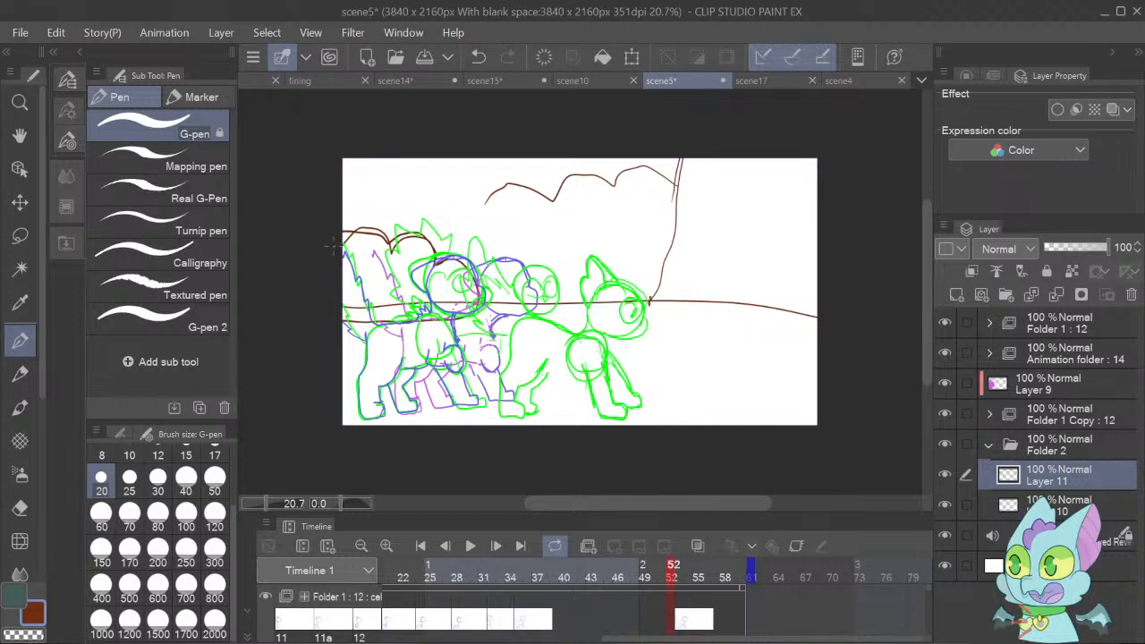
pyautogui.moveTo(340, 199)
pyautogui.mouseDown()
pyautogui.moveTo(358, 184)
pyautogui.moveTo(392, 197)
pyautogui.moveTo(436, 187)
pyautogui.moveTo(453, 202)
pyautogui.moveTo(507, 192)
pyautogui.mouseUp()
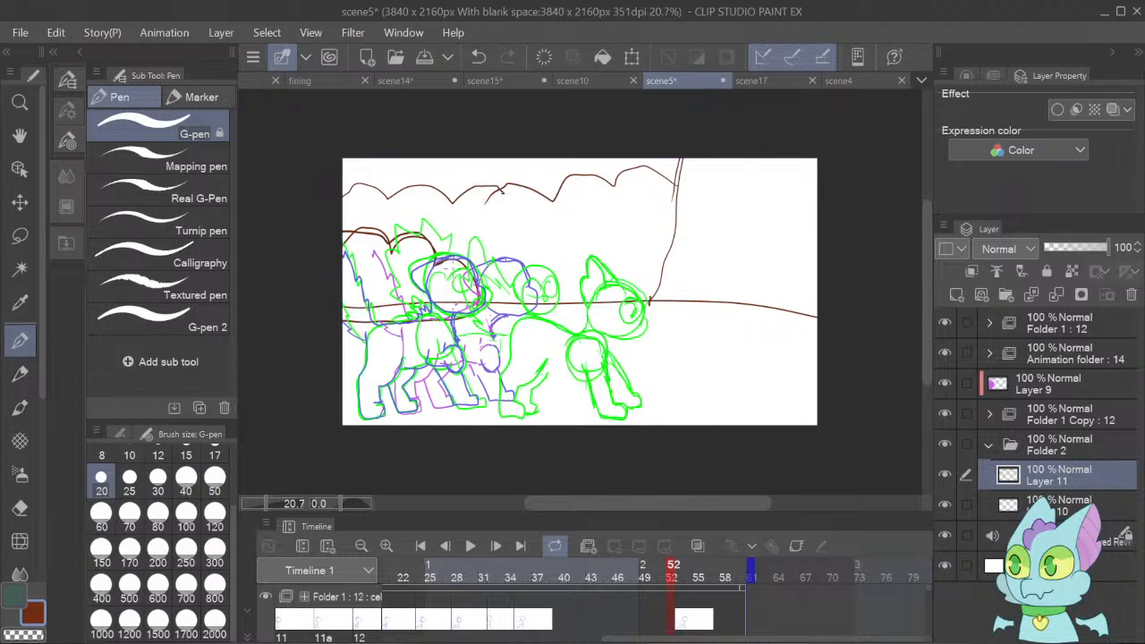
pyautogui.press('Delete')
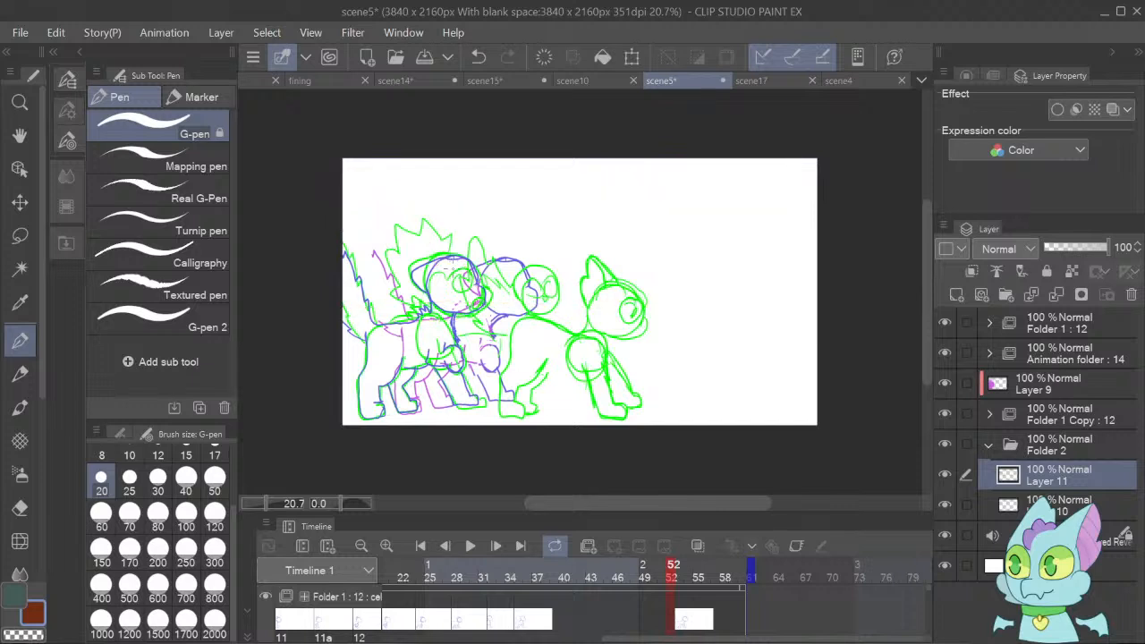
pyautogui.hotkey('ctrl', 'z')
# Undo the last foliage line, redraw it scalloped across to the trunk, and sketch a rear ground line and small tree behind the characters.
pyautogui.hotkey('ctrl', 'z')
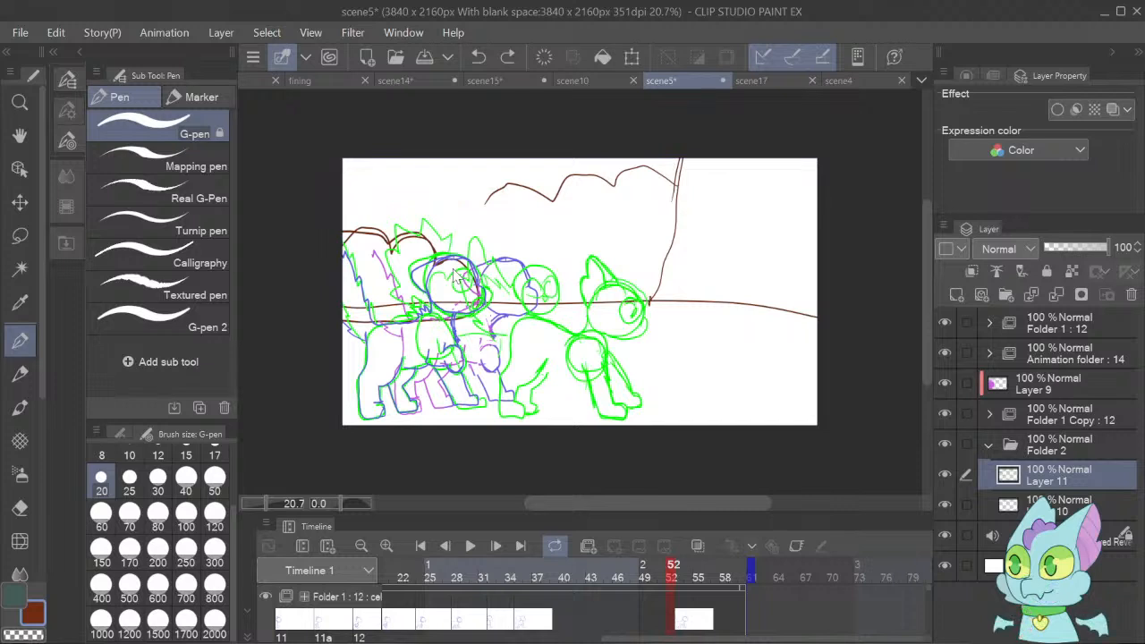
pyautogui.hotkey('ctrl', 'z')
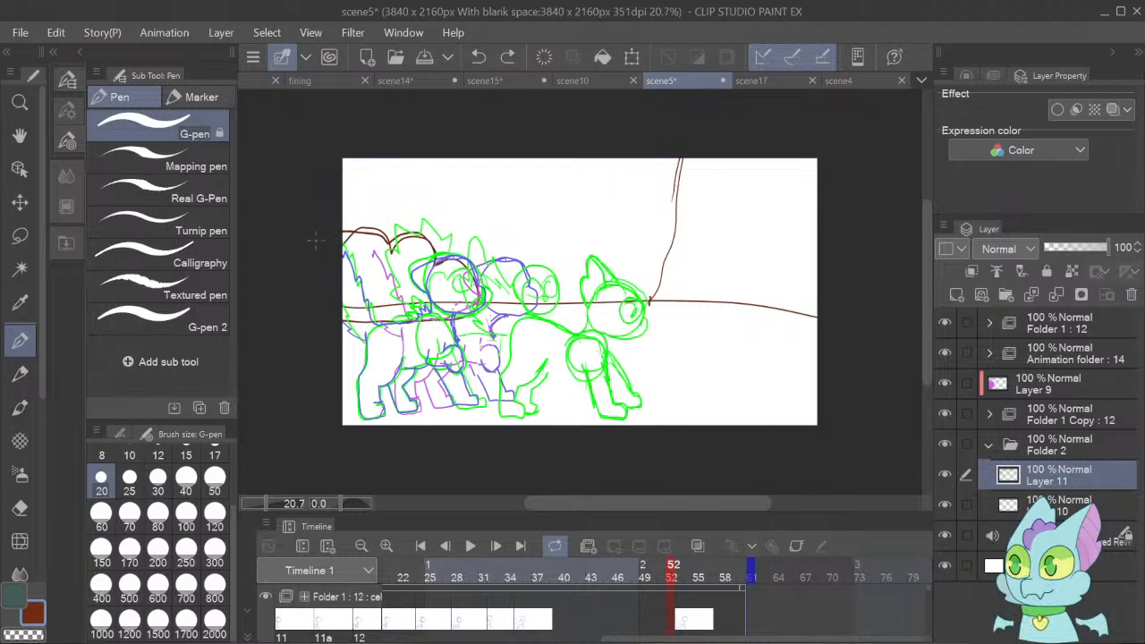
pyautogui.moveTo(348, 202)
pyautogui.mouseDown()
pyautogui.moveTo(386, 210)
pyautogui.moveTo(418, 178)
pyautogui.moveTo(451, 185)
pyautogui.moveTo(463, 206)
pyautogui.moveTo(477, 189)
pyautogui.moveTo(527, 172)
pyautogui.moveTo(546, 192)
pyautogui.moveTo(609, 167)
pyautogui.moveTo(628, 188)
pyautogui.moveTo(696, 184)
pyautogui.mouseUp()
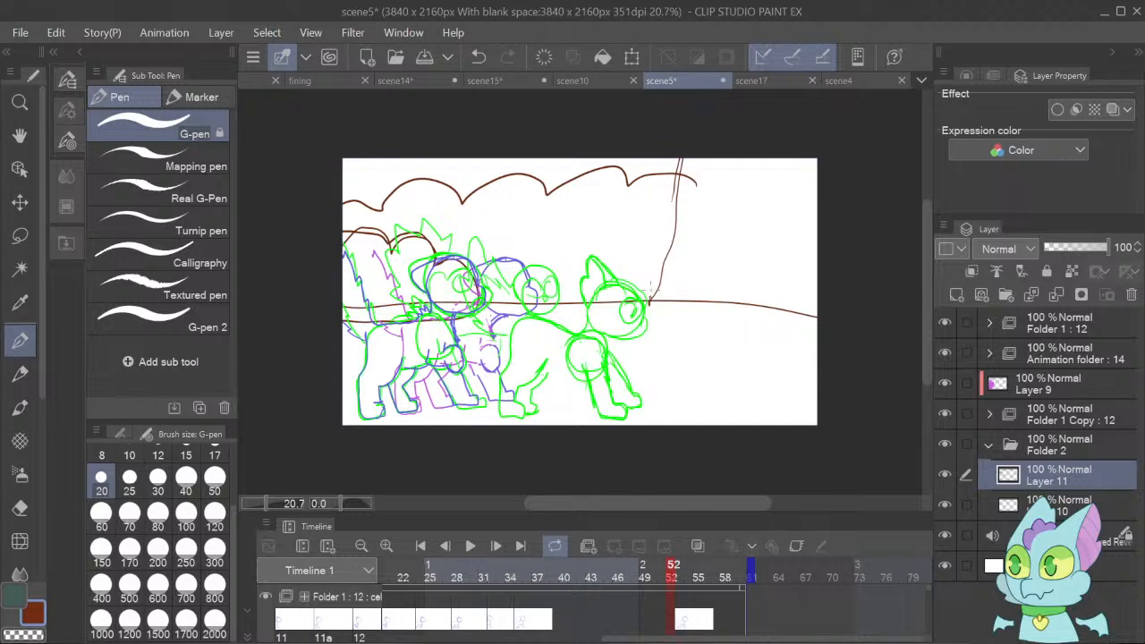
pyautogui.moveTo(651, 285)
pyautogui.mouseDown()
pyautogui.moveTo(663, 269)
pyautogui.moveTo(478, 270)
pyautogui.mouseUp()
pyautogui.moveTo(567, 300)
pyautogui.mouseDown()
pyautogui.moveTo(571, 237)
pyautogui.moveTo(550, 204)
pyautogui.moveTo(561, 166)
pyautogui.moveTo(582, 184)
pyautogui.moveTo(589, 155)
pyautogui.moveTo(622, 191)
pyautogui.moveTo(604, 211)
pyautogui.moveTo(611, 301)
pyautogui.mouseUp()
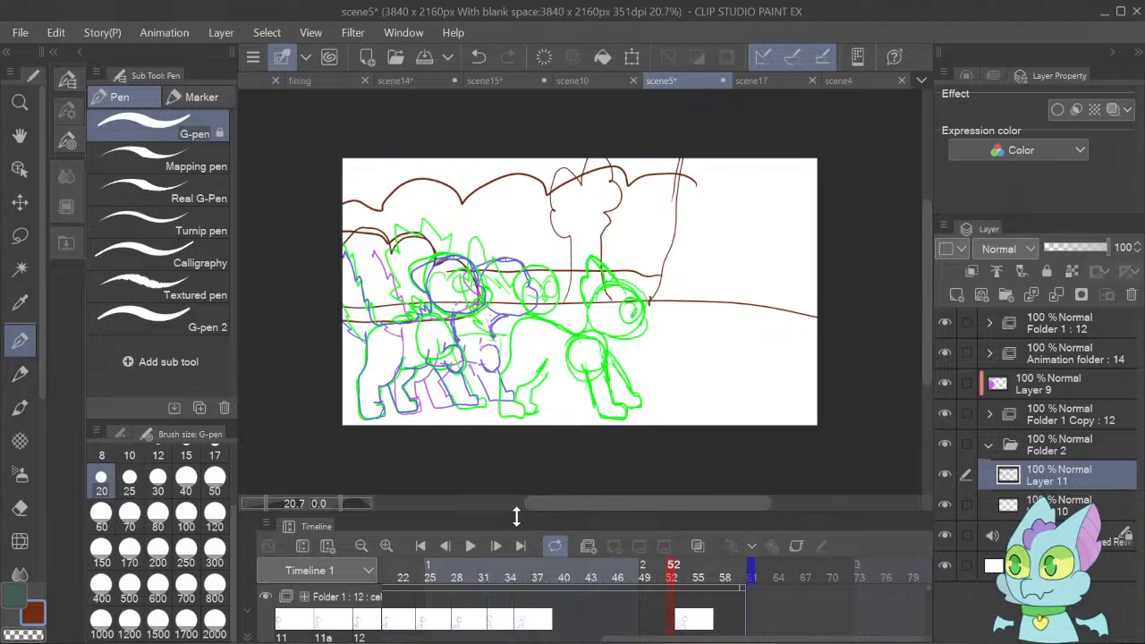
# Play the scene5 animation from its first frame to check the characters against the background sketch.
pyautogui.click(424, 546)
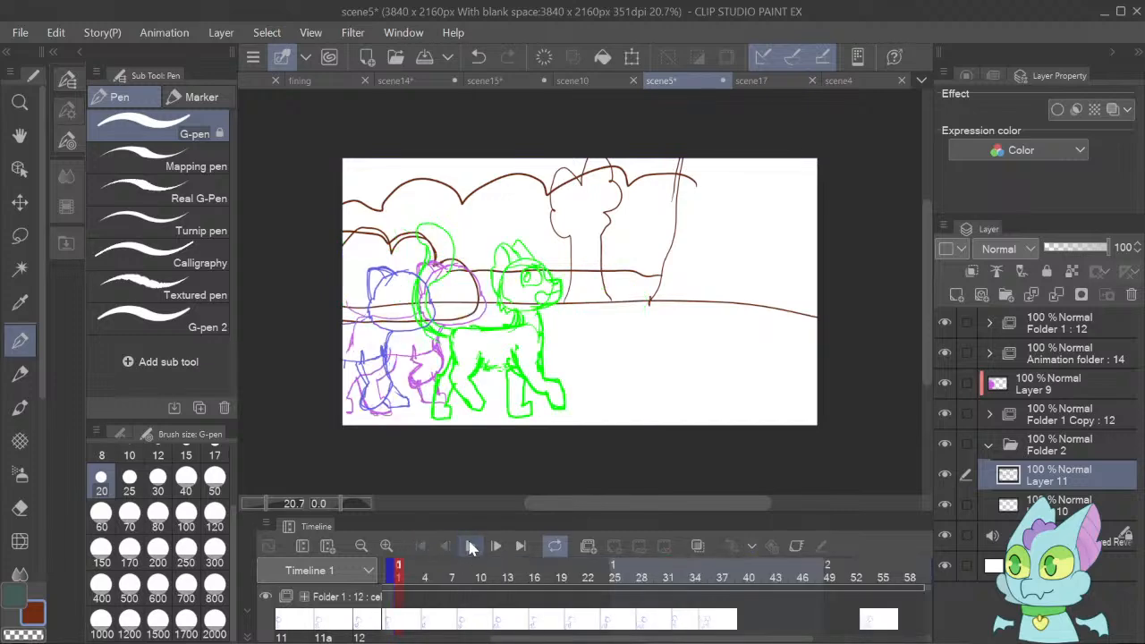
pyautogui.click(472, 548)
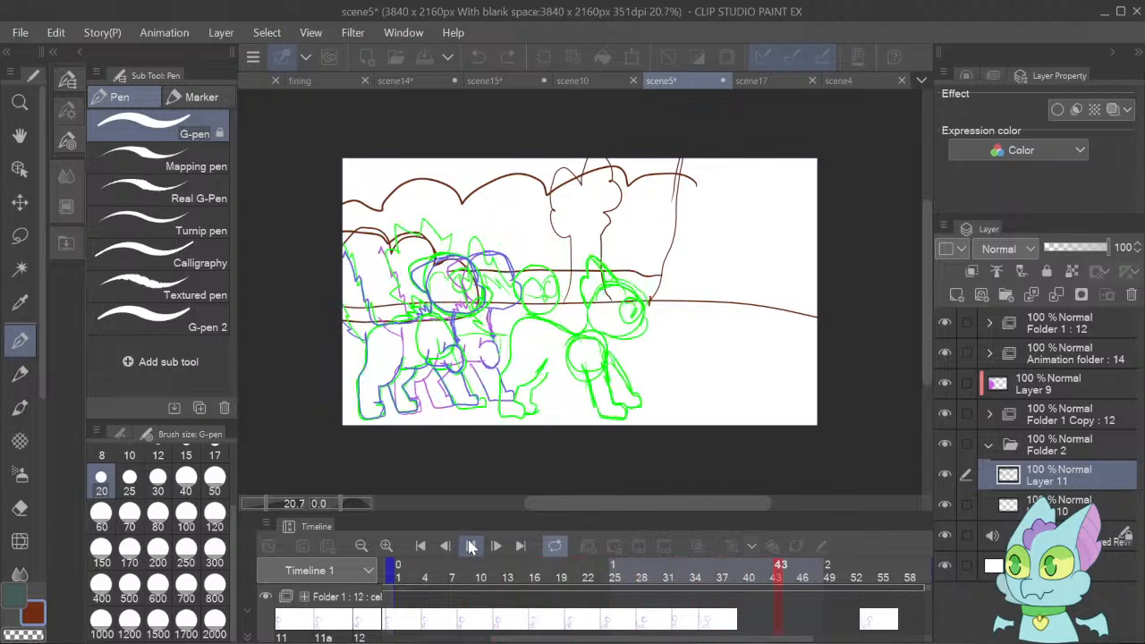
pyautogui.click(476, 550)
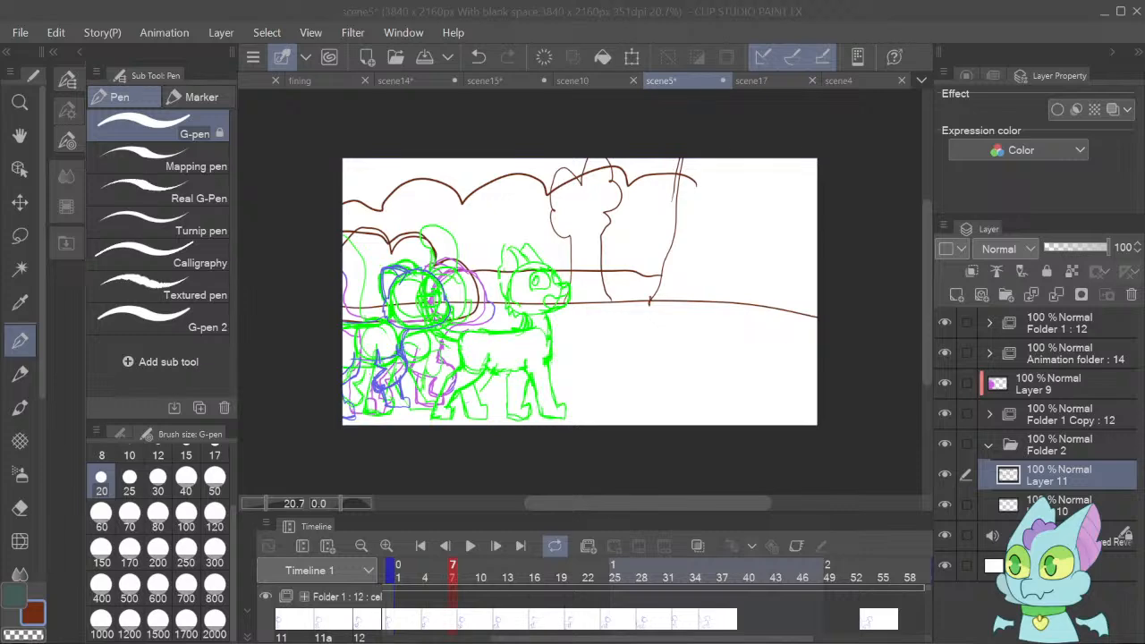
# Switch to the animation pipeline spreadsheet and move scene 5 from the layout column to cell G5 under painting bg.
pyautogui.hotkey('alt', 'Tab')
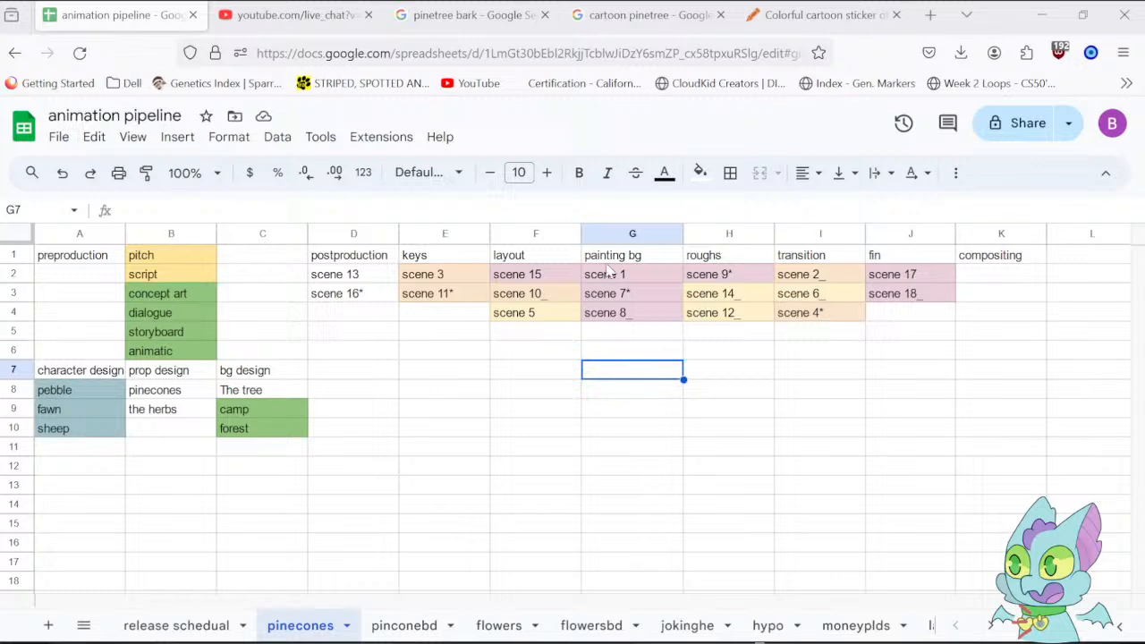
pyautogui.click(544, 317)
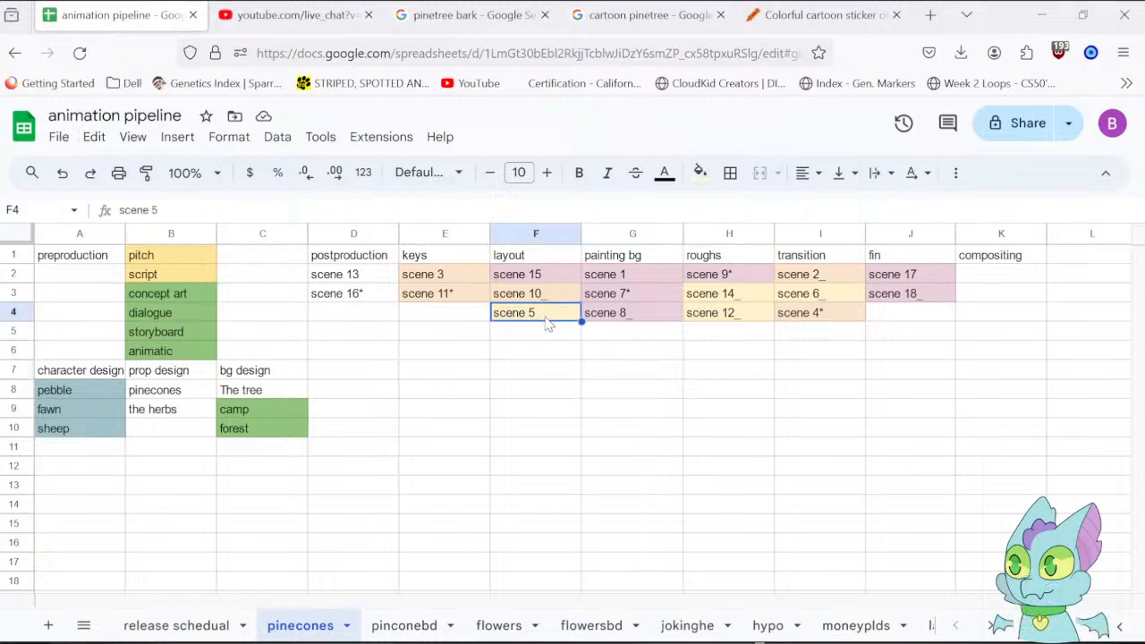
pyautogui.moveTo(536, 297)
pyautogui.mouseDown()
pyautogui.moveTo(557, 343)
pyautogui.moveTo(542, 298)
pyautogui.mouseUp()
pyautogui.click(558, 352)
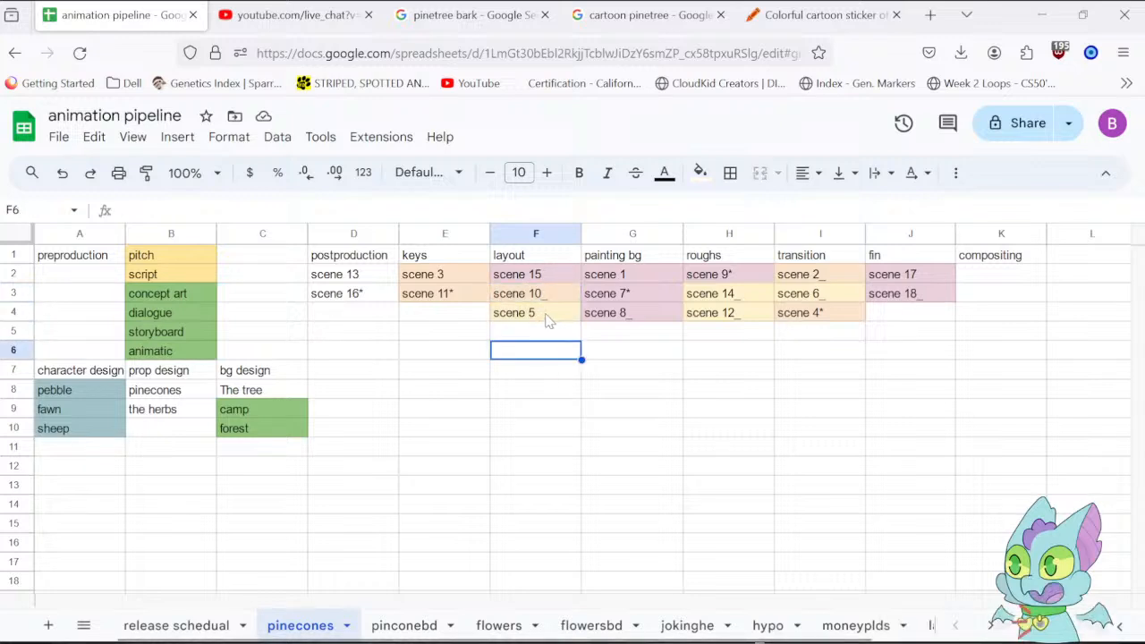
pyautogui.click(550, 314)
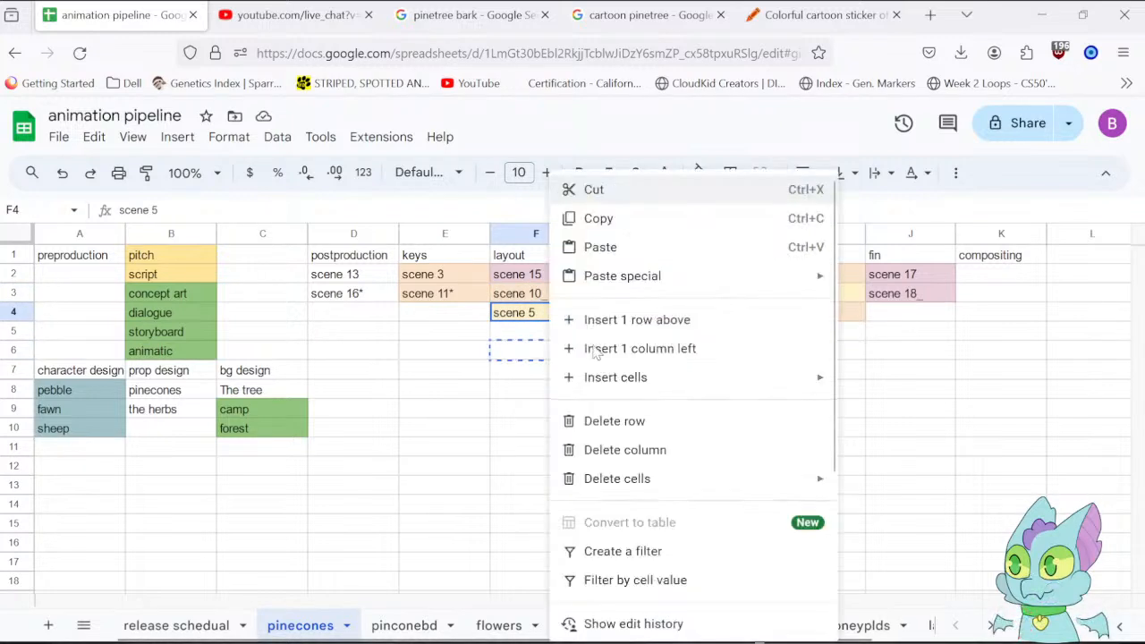
pyautogui.rightClick(549, 306)
pyautogui.click(526, 338)
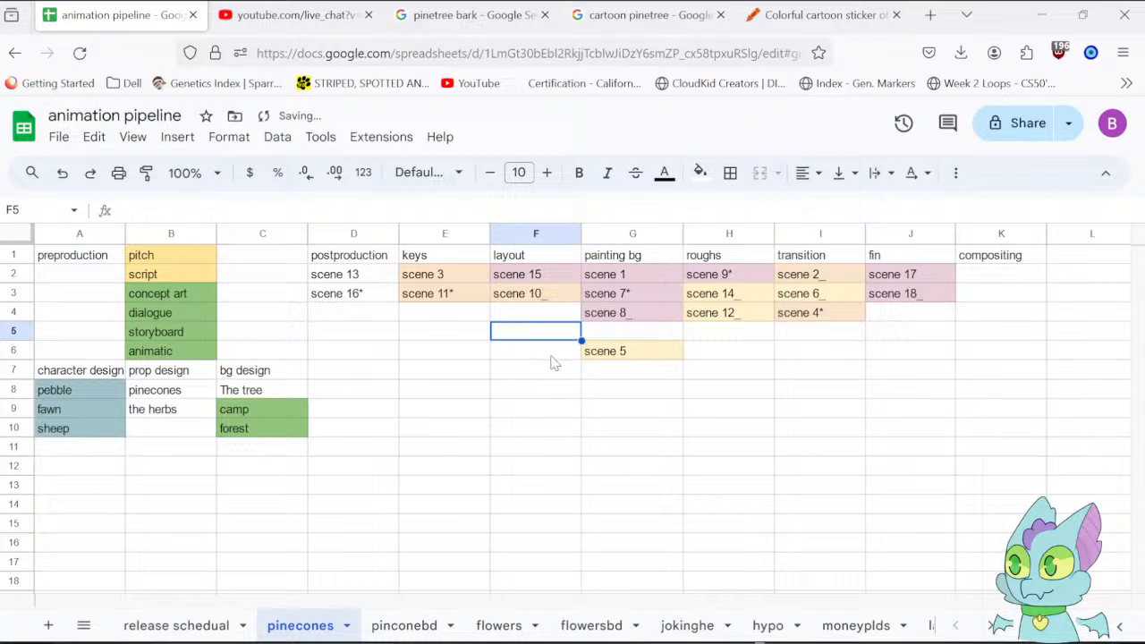
pyautogui.click(625, 351)
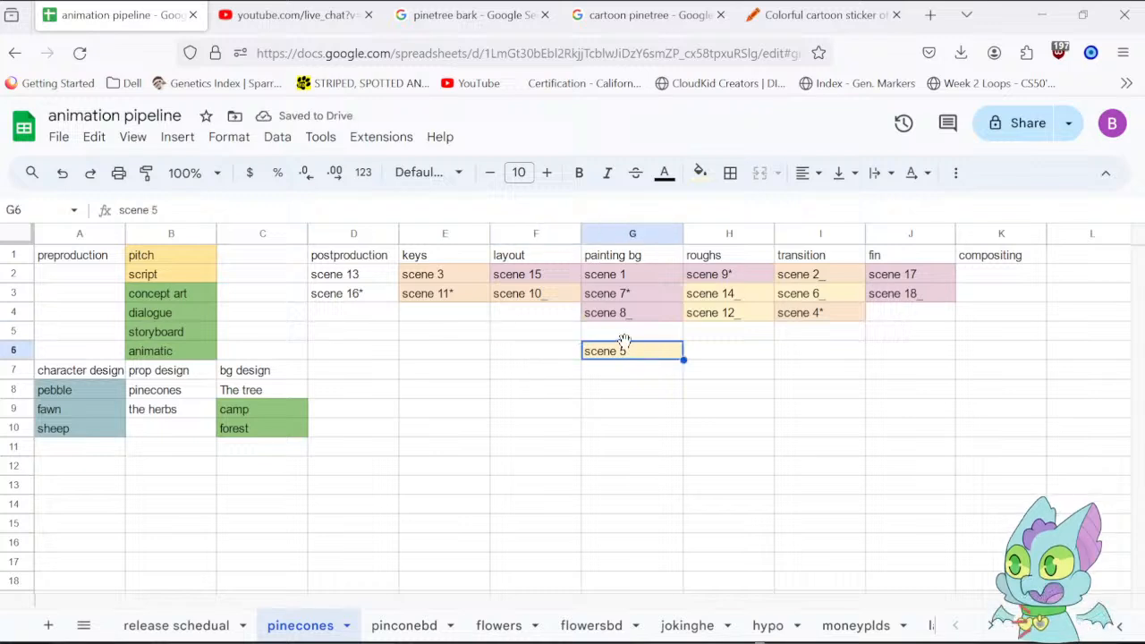
pyautogui.moveTo(629, 355); pyautogui.dragTo(627, 332)
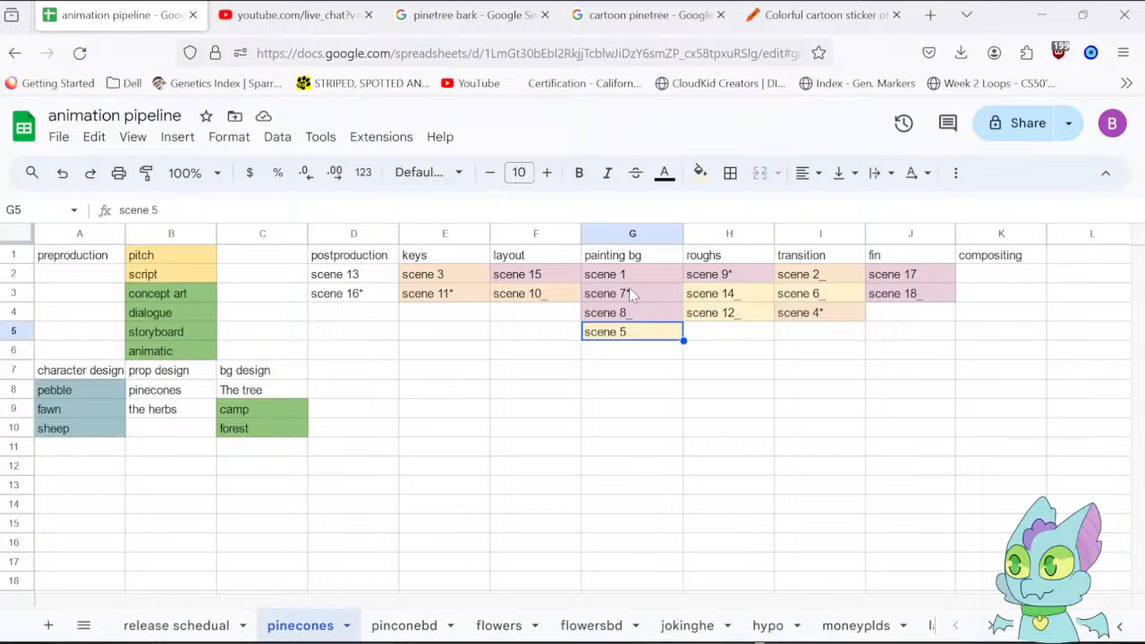
# Review the scene 7*, scene 8_ and scene 1 entries in the painting bg column.
pyautogui.click(631, 296)
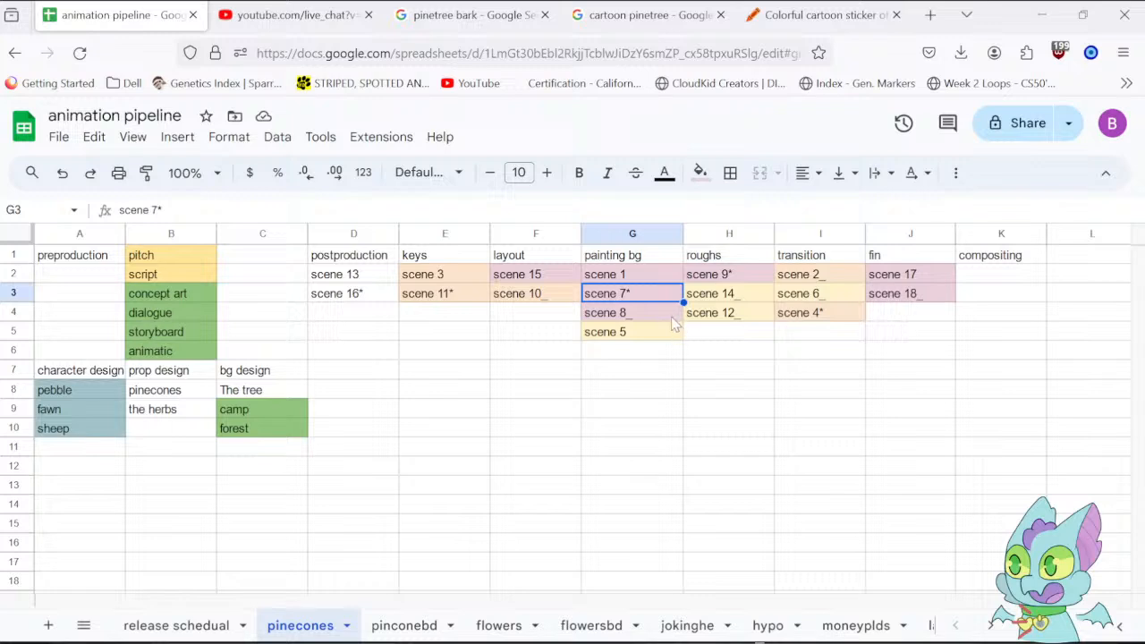
pyautogui.click(655, 313)
pyautogui.click(646, 282)
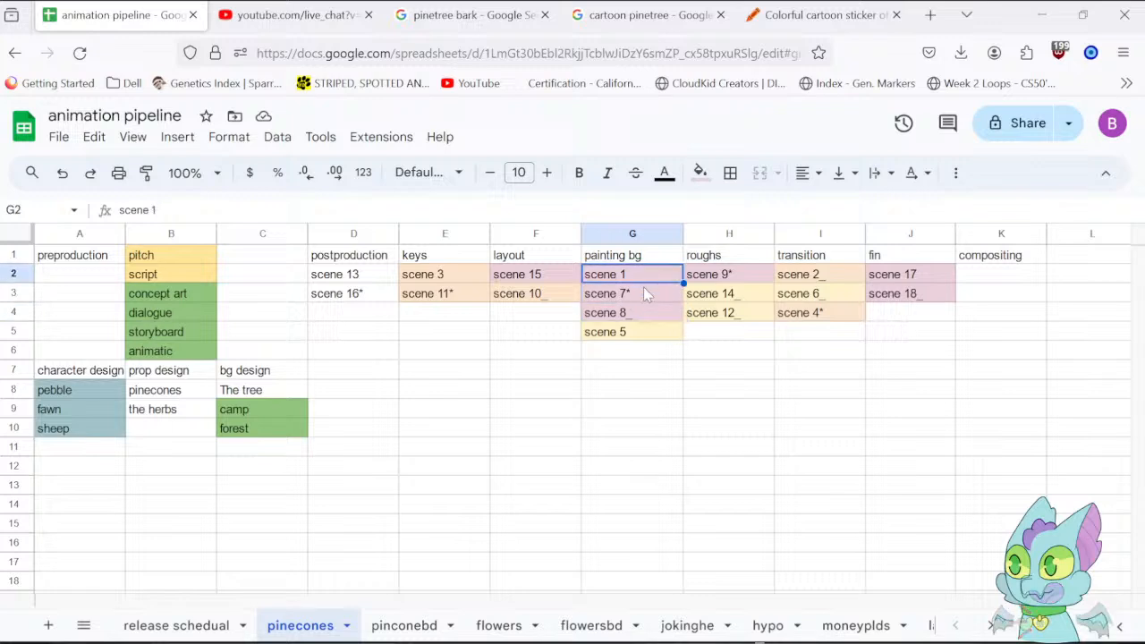
pyautogui.click(646, 296)
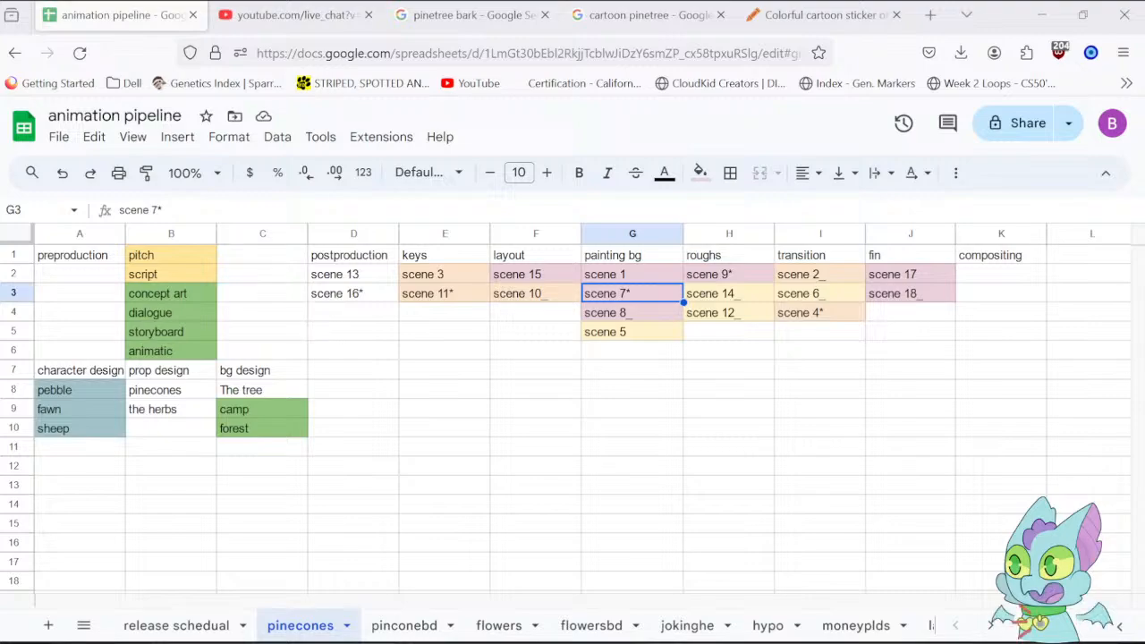
# Switch back to Clip Studio Paint and compare the painted scene17 background with the scene5 sketch.
pyautogui.hotkey('alt', 'Tab')
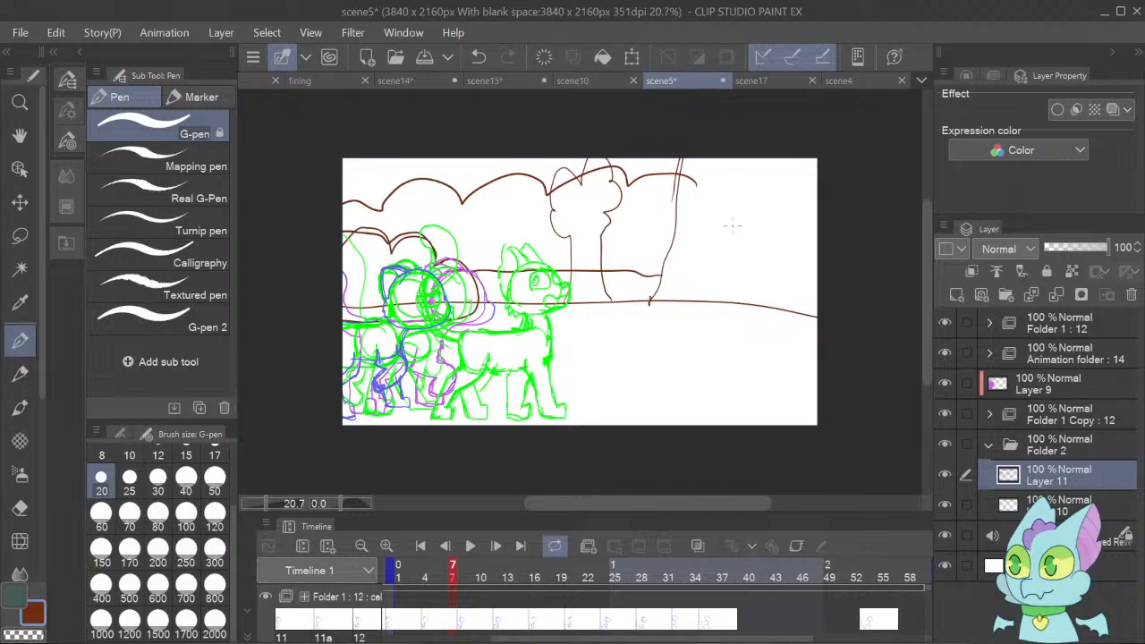
pyautogui.click(758, 80)
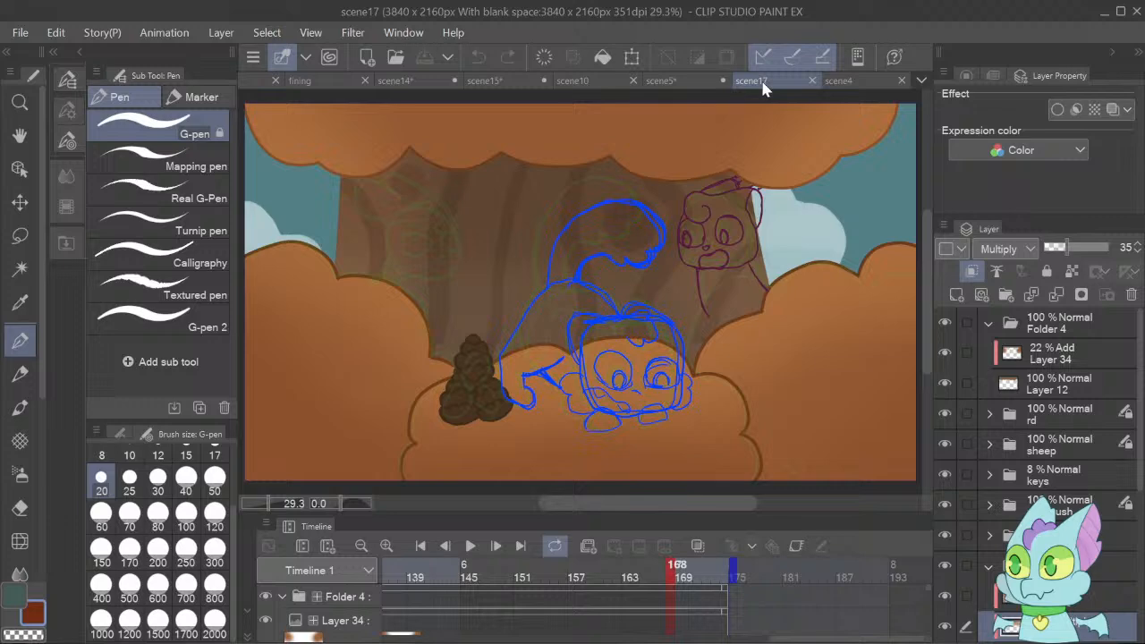
pyautogui.click(690, 82)
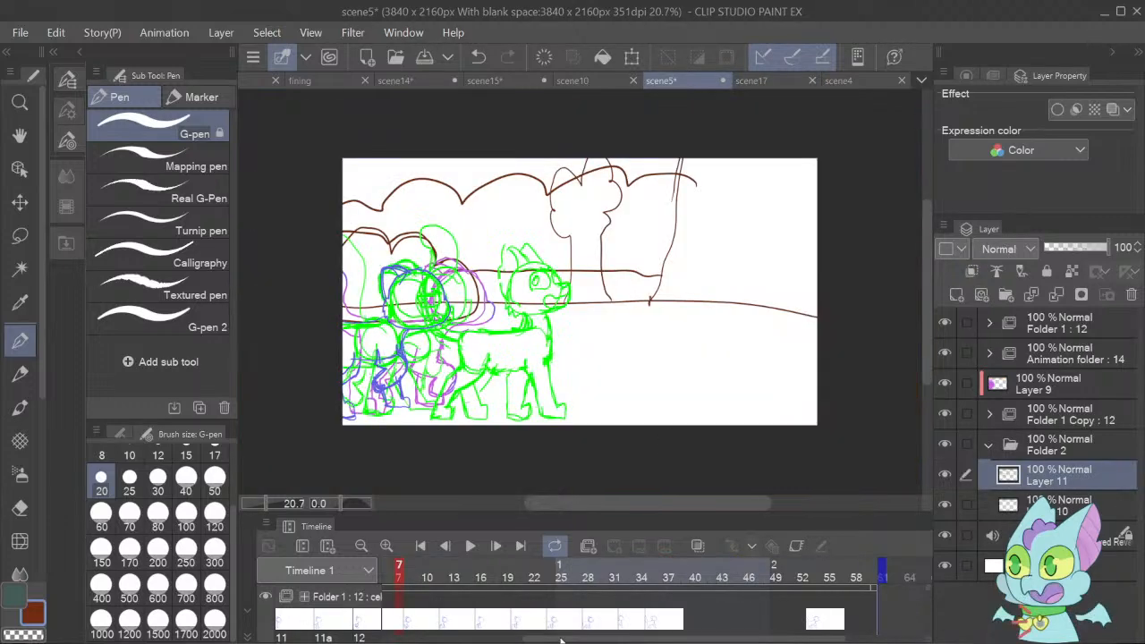
pyautogui.click(476, 642)
pyautogui.click(677, 383)
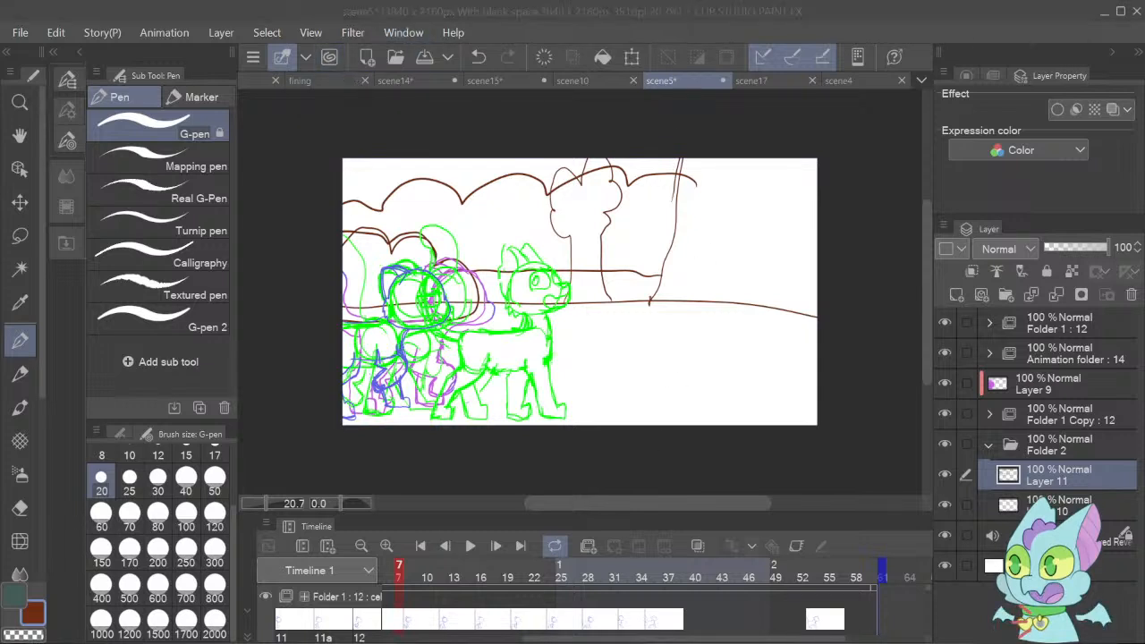
# Close the fining, scene14, scene8, scene15, scene10 and scene7 documents.
pyautogui.click(315, 83)
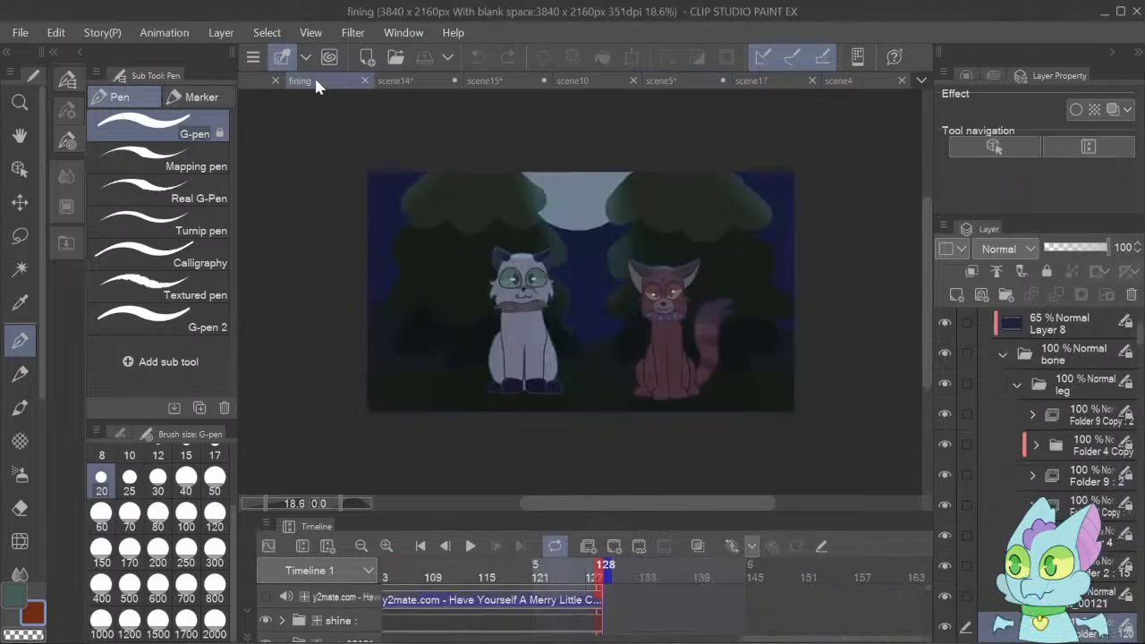
pyautogui.click(365, 80)
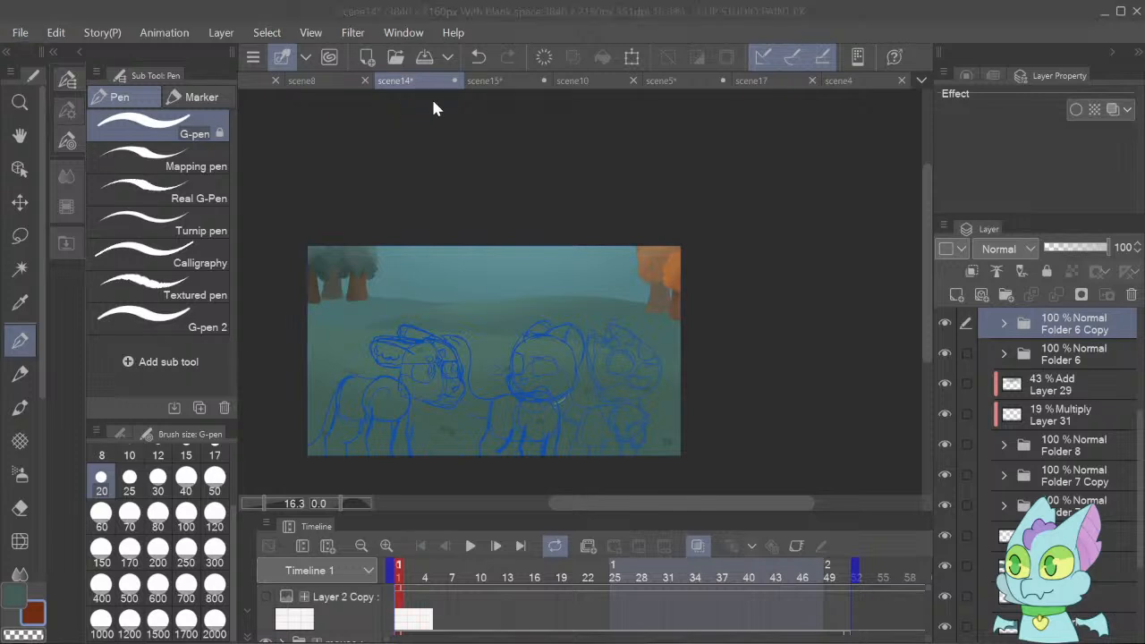
pyautogui.click(453, 80)
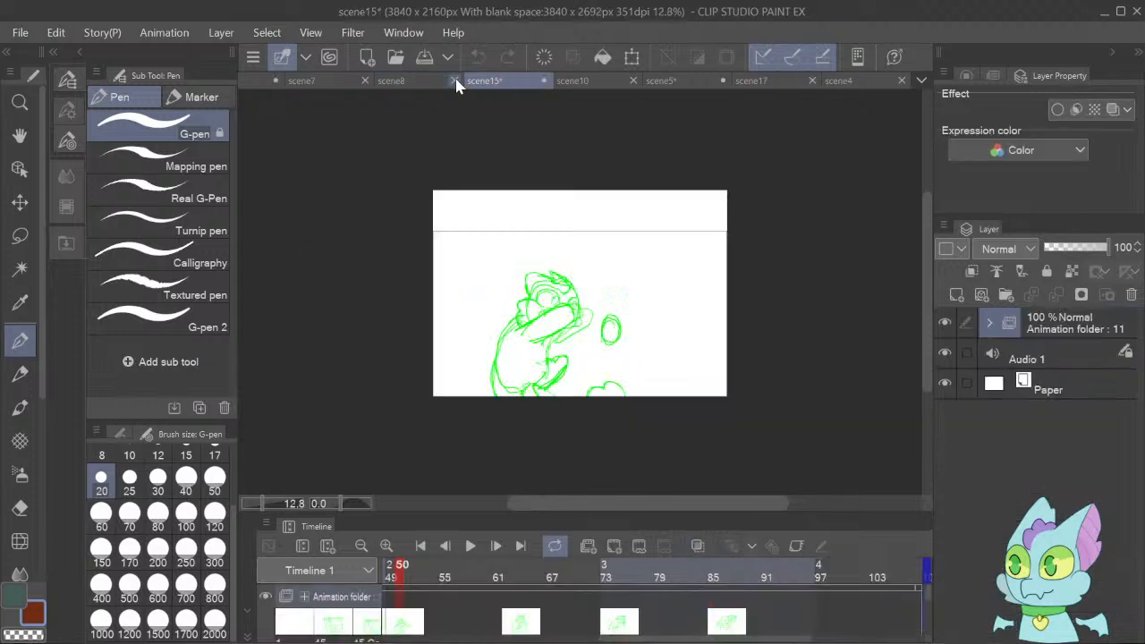
pyautogui.click(454, 80)
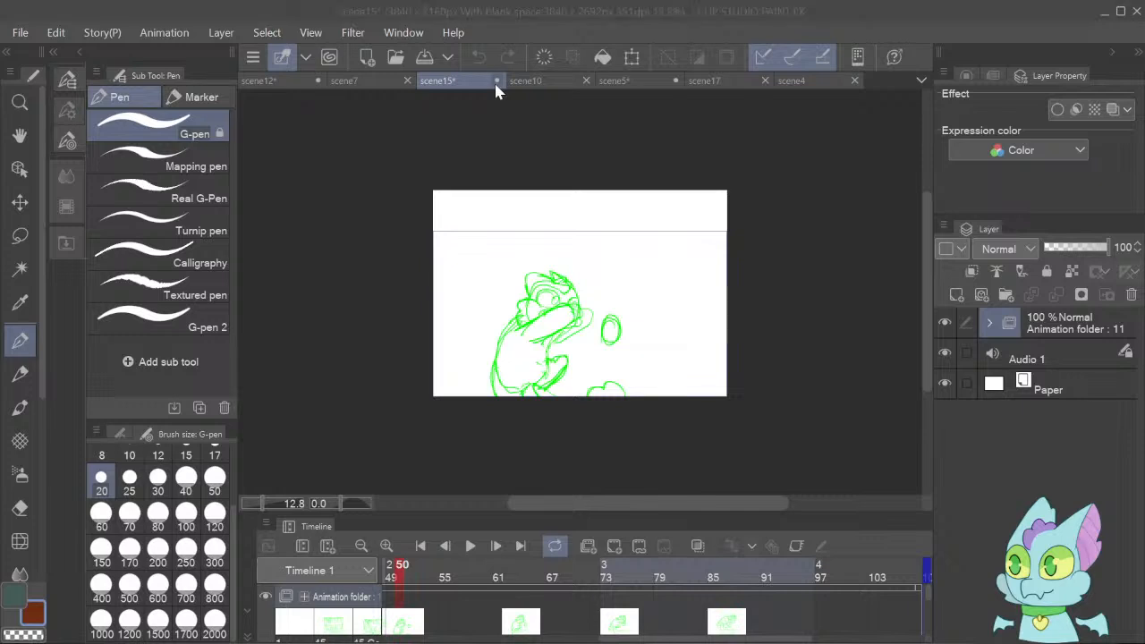
pyautogui.click(582, 268)
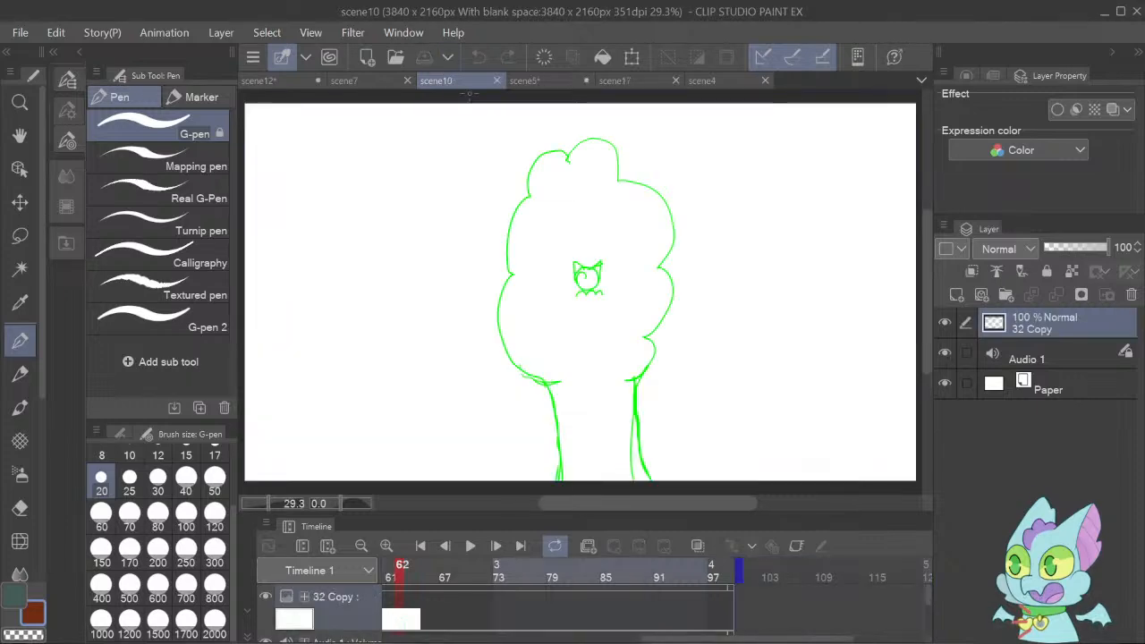
pyautogui.click(497, 81)
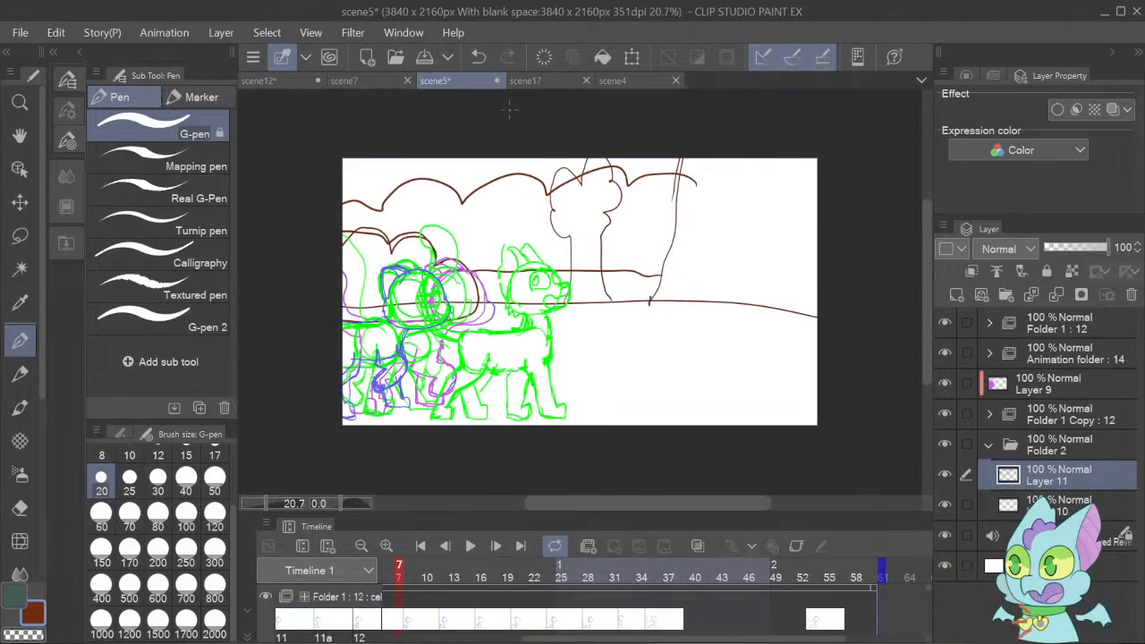
pyautogui.click(399, 87)
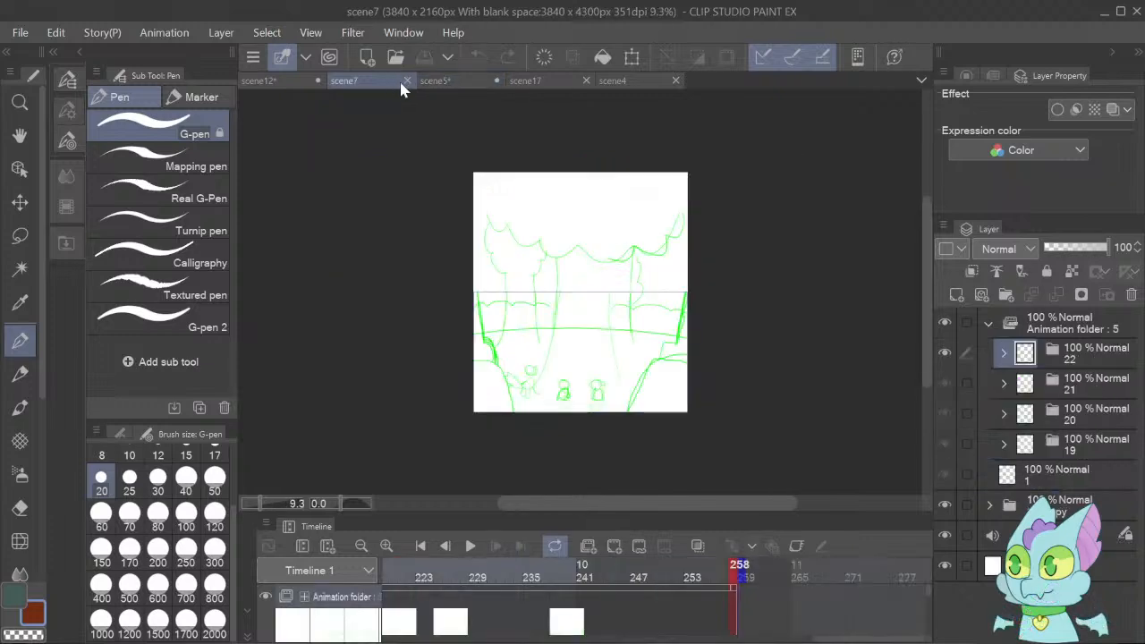
pyautogui.click(405, 82)
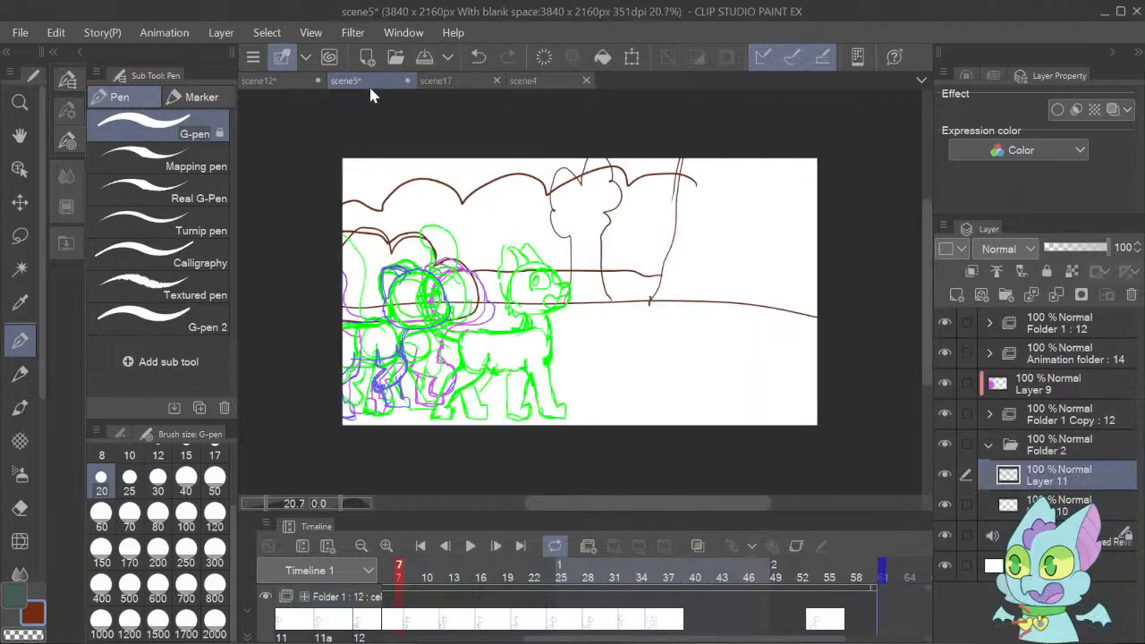
# Save the scene12 document and close it.
pyautogui.click(313, 86)
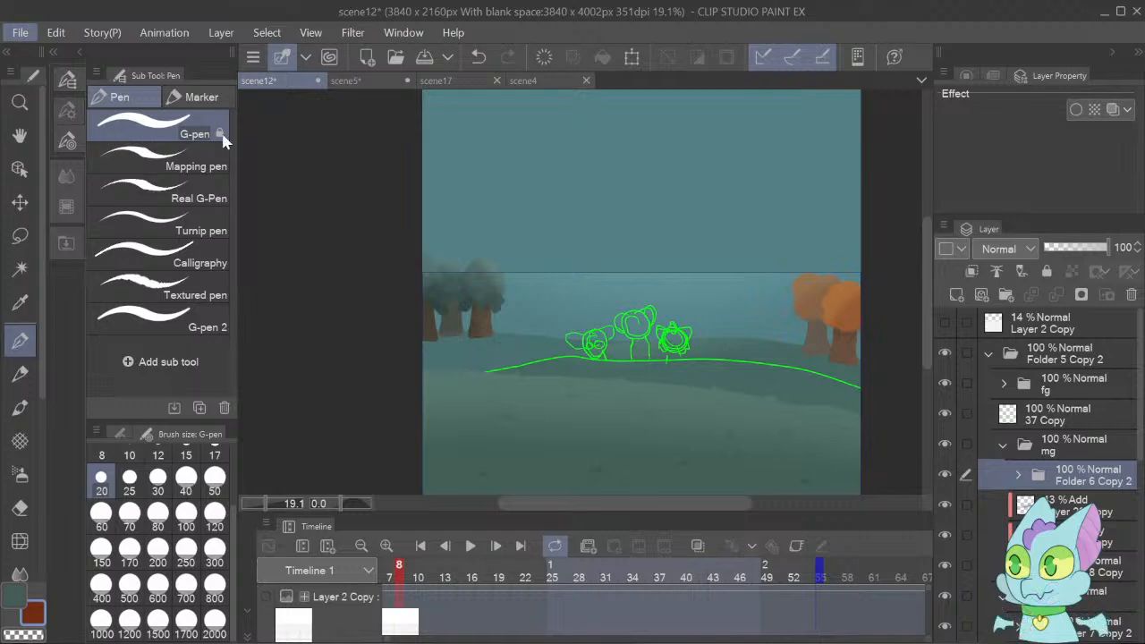
pyautogui.hotkey('ctrl', 's')
pyautogui.click(318, 80)
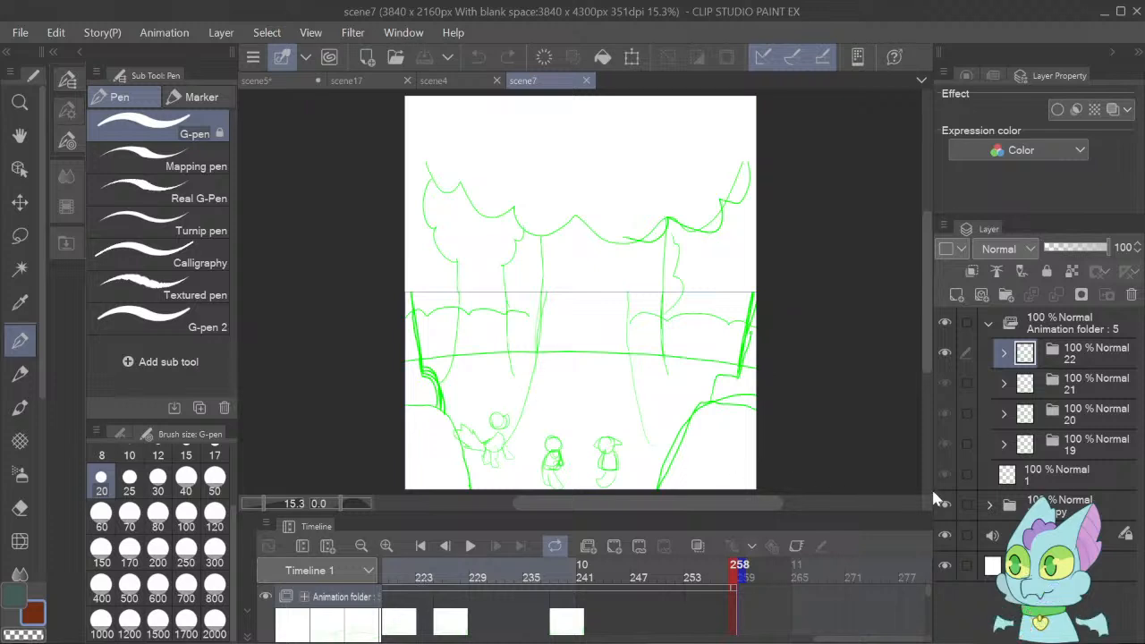
# Collapse scene7's animation folder, play the animation and return to the first frame.
pyautogui.scroll(-1, 932, 339)
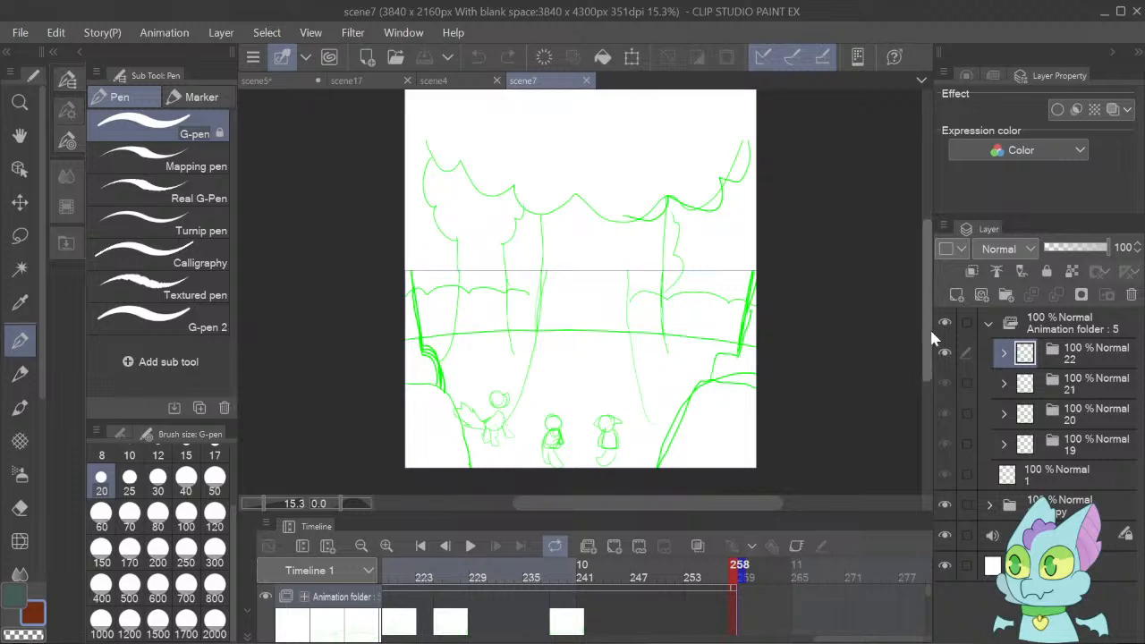
pyautogui.scroll(-1, 931, 338)
pyautogui.click(990, 320)
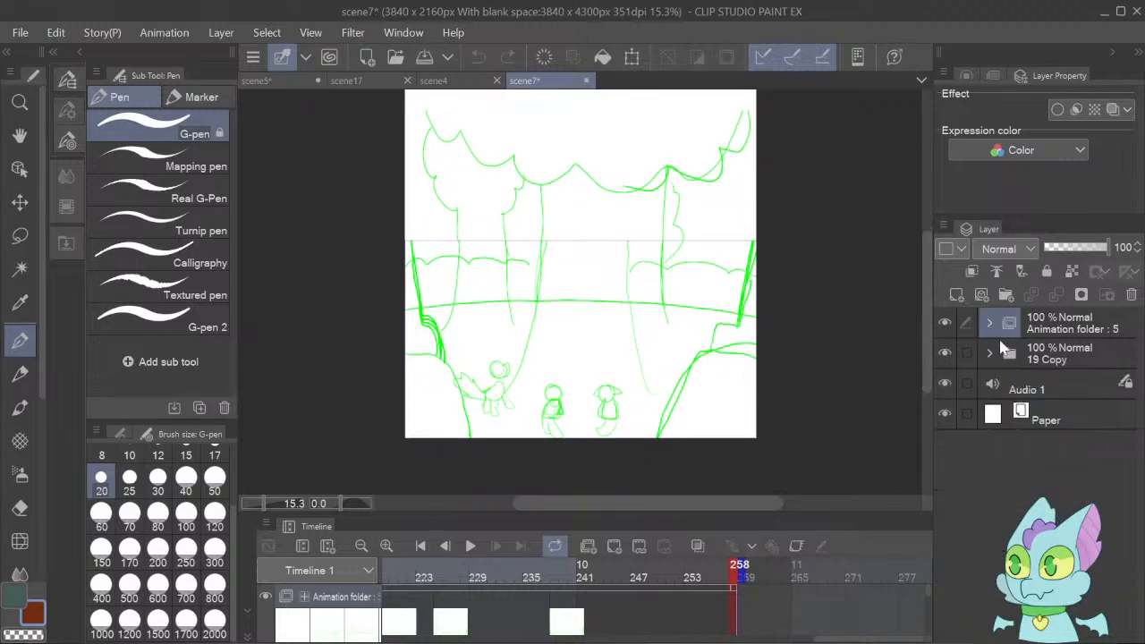
pyautogui.click(468, 548)
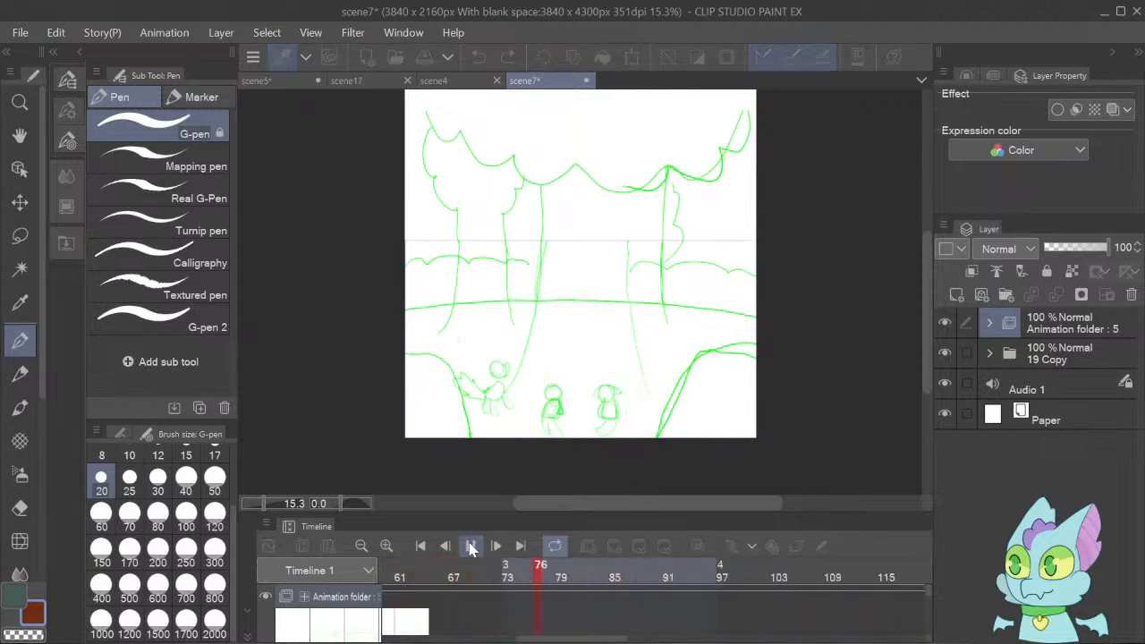
pyautogui.click(472, 547)
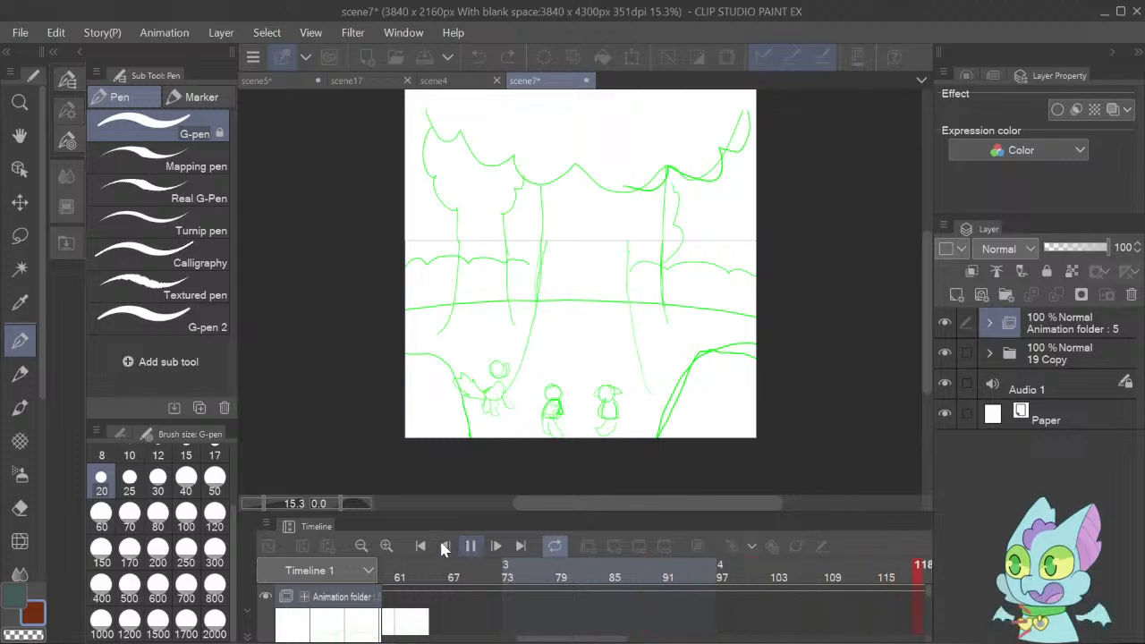
pyautogui.click(415, 547)
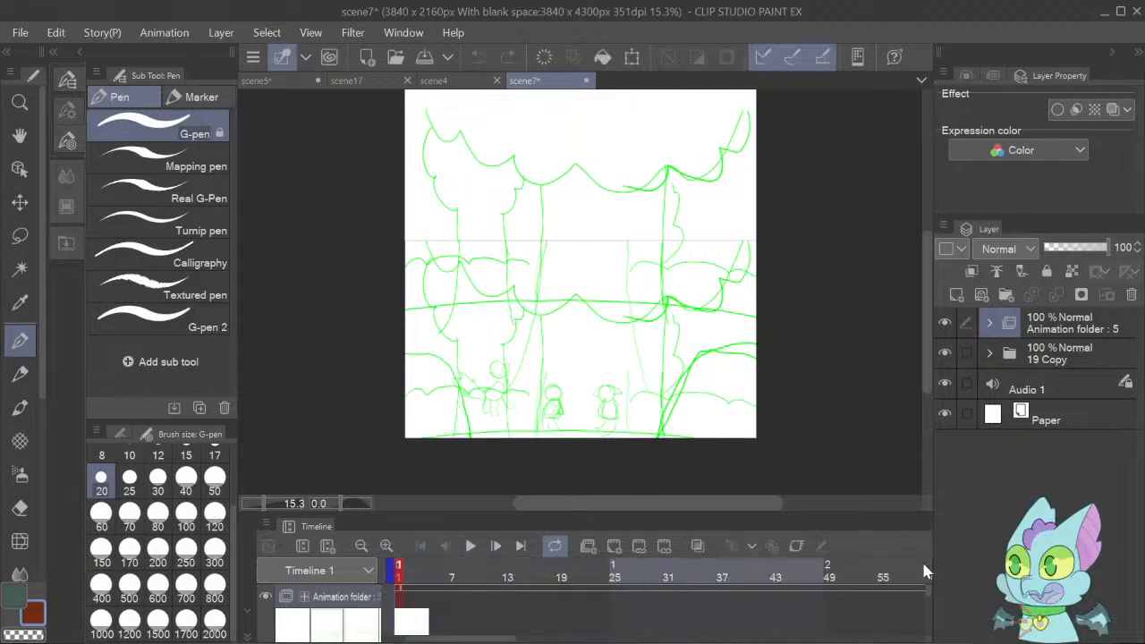
# Step forward frame by frame through scene7's animation to frame 40 to examine how it moves over the sketch.
pyautogui.click(498, 548)
pyautogui.click(499, 548)
pyautogui.click(499, 548)
pyautogui.click(499, 548)
pyautogui.click(499, 548)
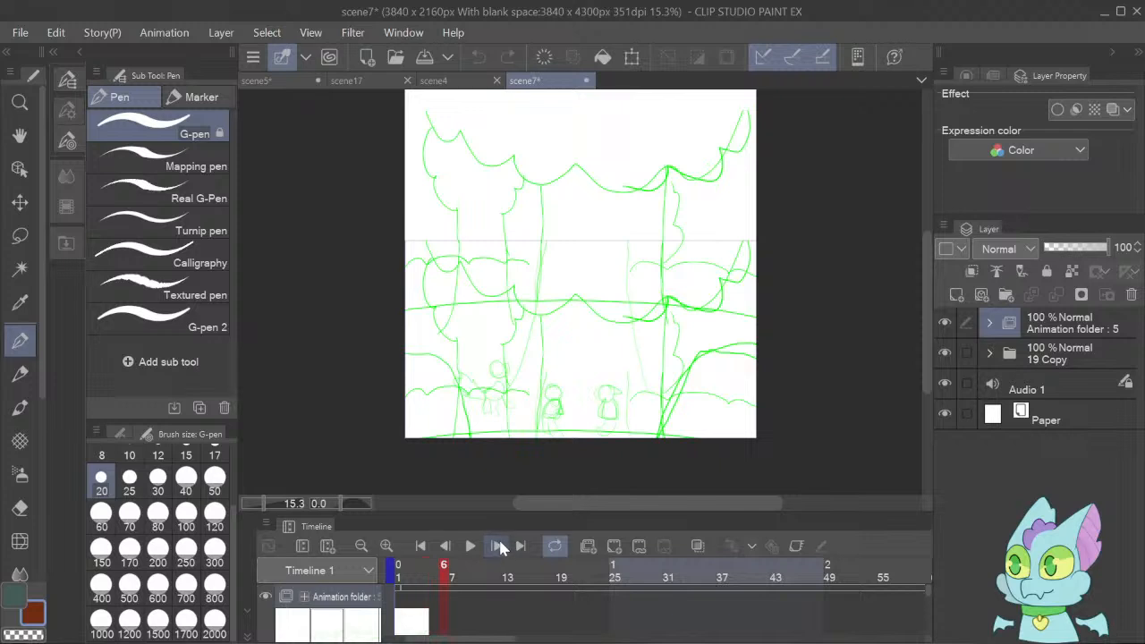
pyautogui.click(501, 548)
pyautogui.click(501, 548)
pyautogui.doubleClick(501, 546)
pyautogui.doubleClick(501, 546)
pyautogui.doubleClick(501, 546)
pyautogui.doubleClick(501, 546)
pyautogui.doubleClick(501, 546)
pyautogui.doubleClick(501, 546)
pyautogui.click(501, 546)
pyautogui.doubleClick(501, 546)
pyautogui.doubleClick(501, 546)
pyautogui.doubleClick(501, 546)
pyautogui.click(501, 546)
pyautogui.click(501, 546)
pyautogui.click(501, 546)
pyautogui.click(501, 546)
pyautogui.click(501, 545)
pyautogui.click(501, 546)
pyautogui.click(501, 546)
pyautogui.click(501, 545)
pyautogui.click(501, 546)
pyautogui.click(501, 545)
# Hide the animation folder and create a new folder with two raster layers directly above the audio layer.
pyautogui.click(944, 323)
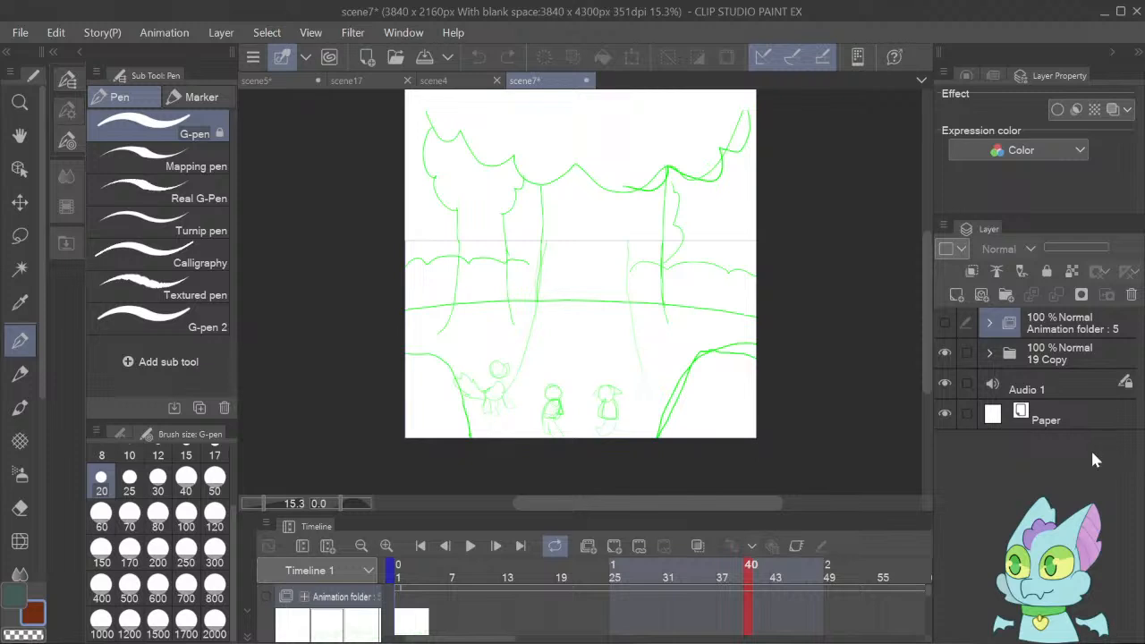
pyautogui.click(1030, 389)
pyautogui.click(1006, 294)
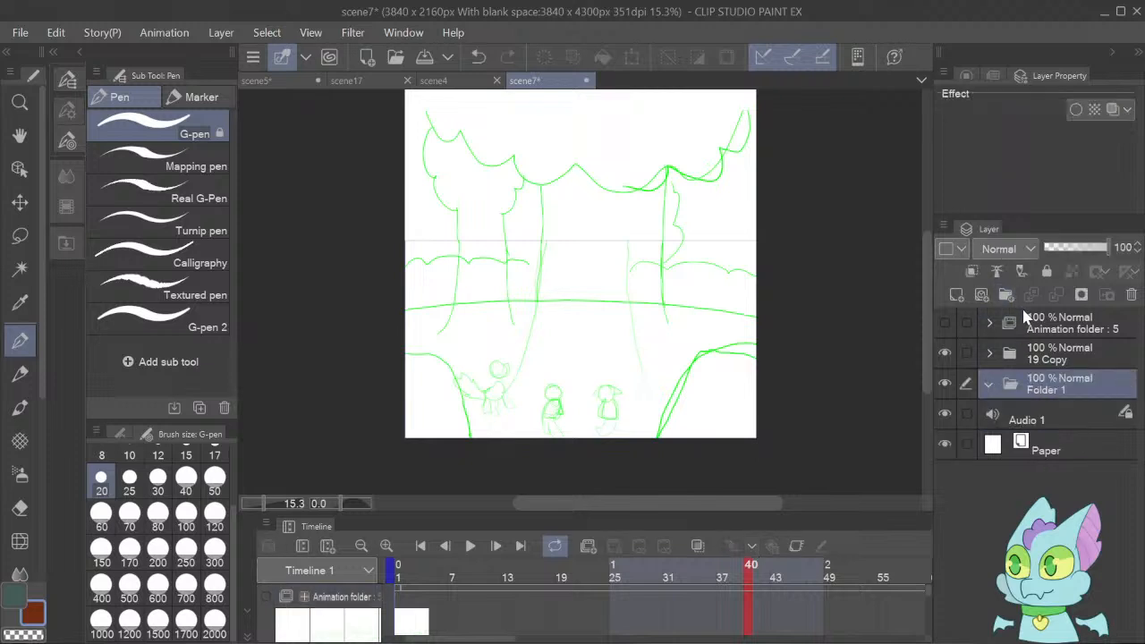
pyautogui.click(957, 295)
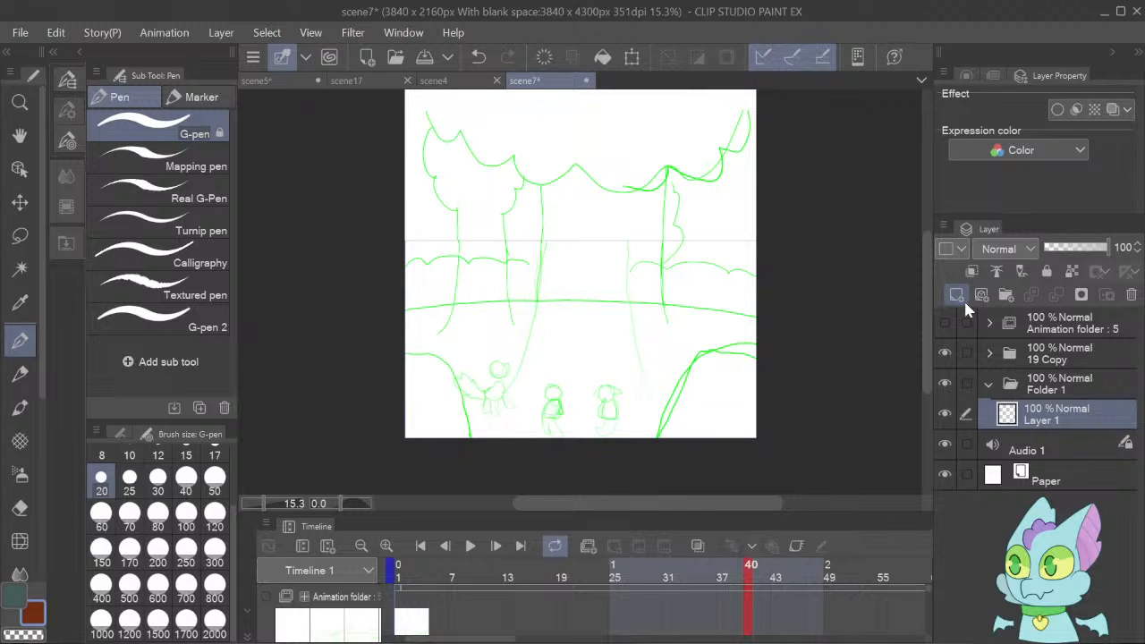
pyautogui.click(963, 299)
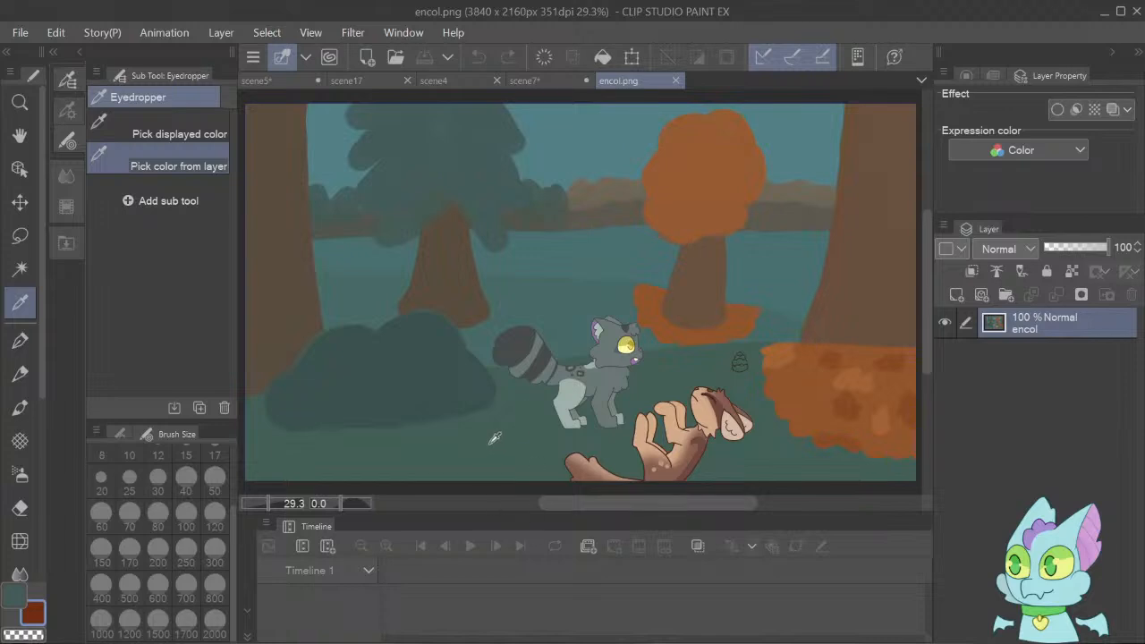
# Return to scene7 and set up the Dense watercolor brush at size 2000.
pyautogui.click(535, 82)
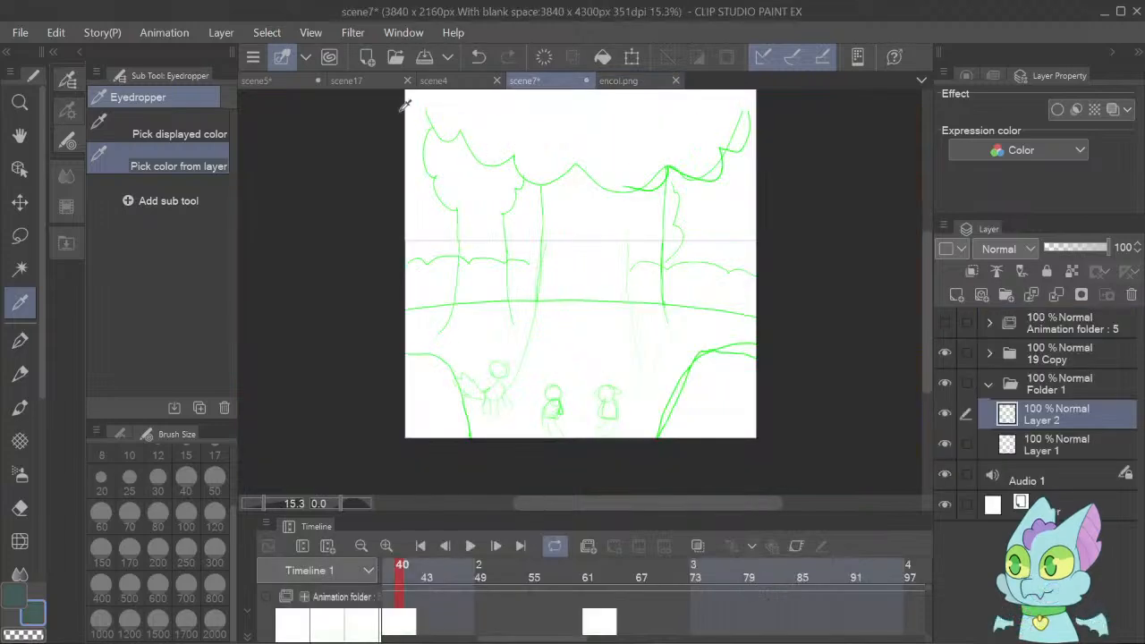
pyautogui.click(19, 408)
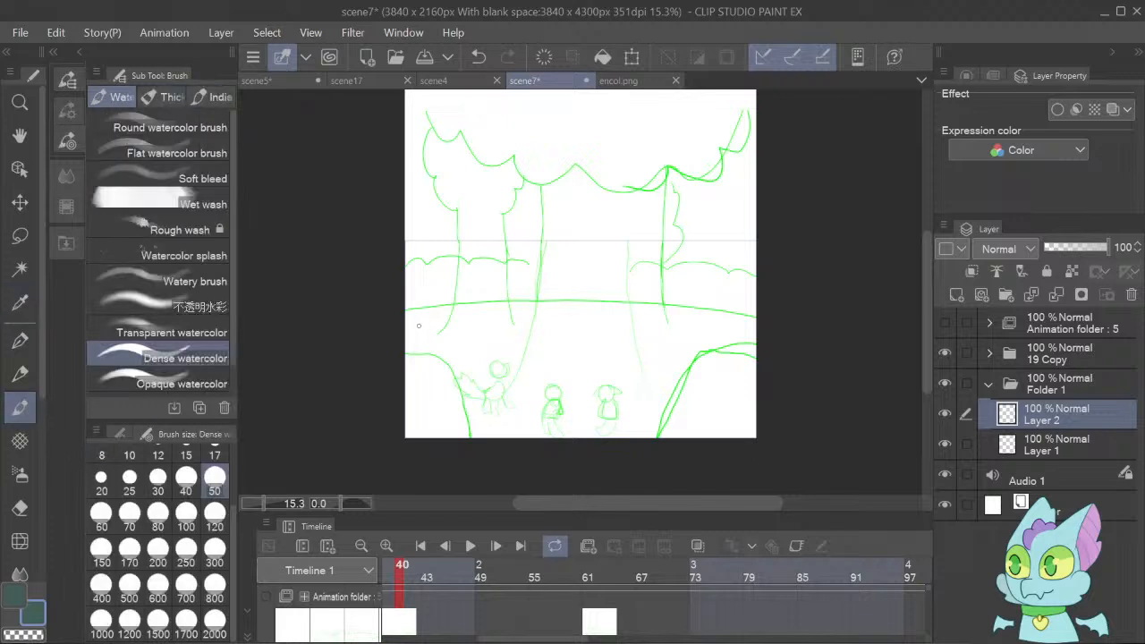
pyautogui.click(227, 629)
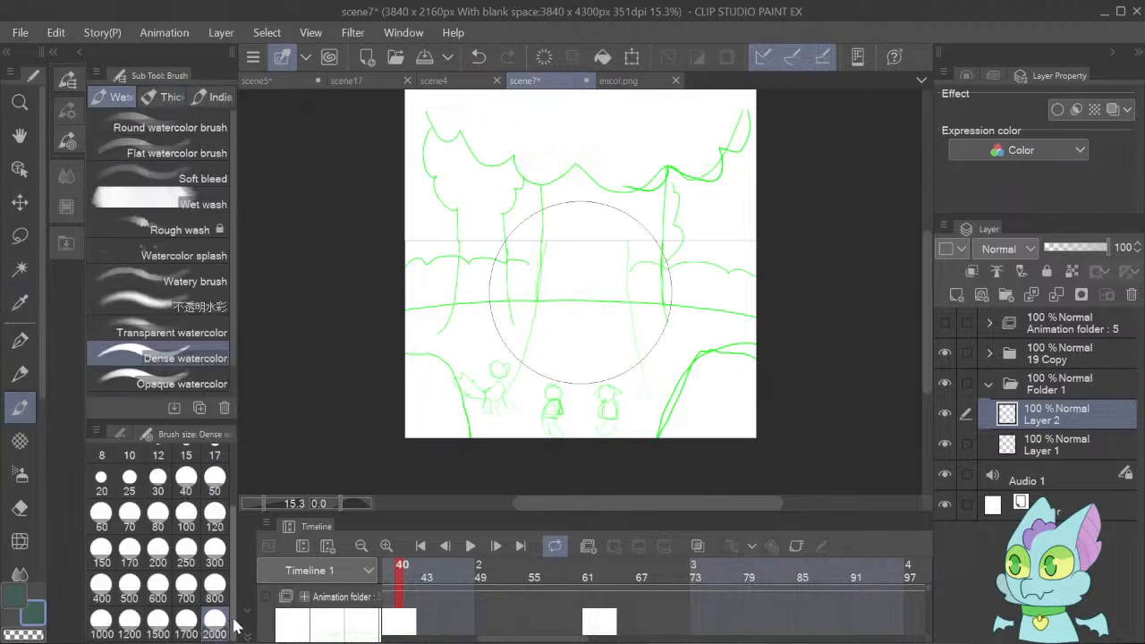
pyautogui.click(422, 416)
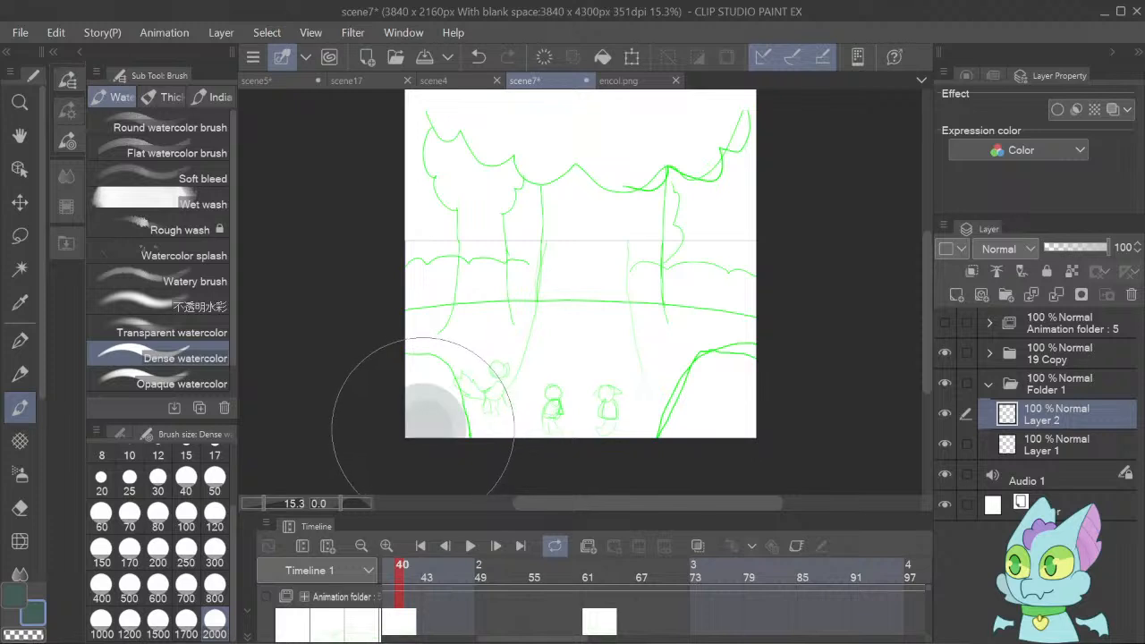
pyautogui.moveTo(422, 416)
pyautogui.mouseDown()
pyautogui.moveTo(404, 414)
pyautogui.moveTo(736, 409)
pyautogui.moveTo(606, 406)
pyautogui.moveTo(456, 421)
pyautogui.moveTo(409, 439)
pyautogui.moveTo(384, 404)
pyautogui.moveTo(742, 435)
pyautogui.moveTo(606, 440)
pyautogui.moveTo(430, 394)
pyautogui.moveTo(707, 465)
pyautogui.mouseUp()
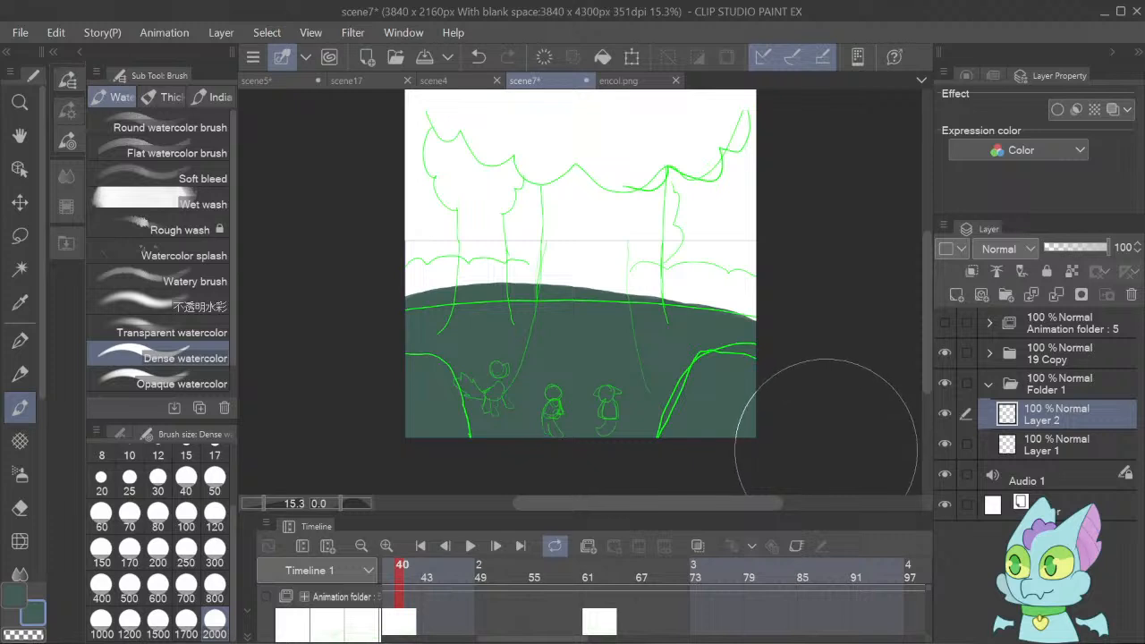
pyautogui.moveTo(799, 426)
pyautogui.mouseDown()
pyautogui.moveTo(649, 411)
pyautogui.moveTo(392, 445)
pyautogui.mouseUp()
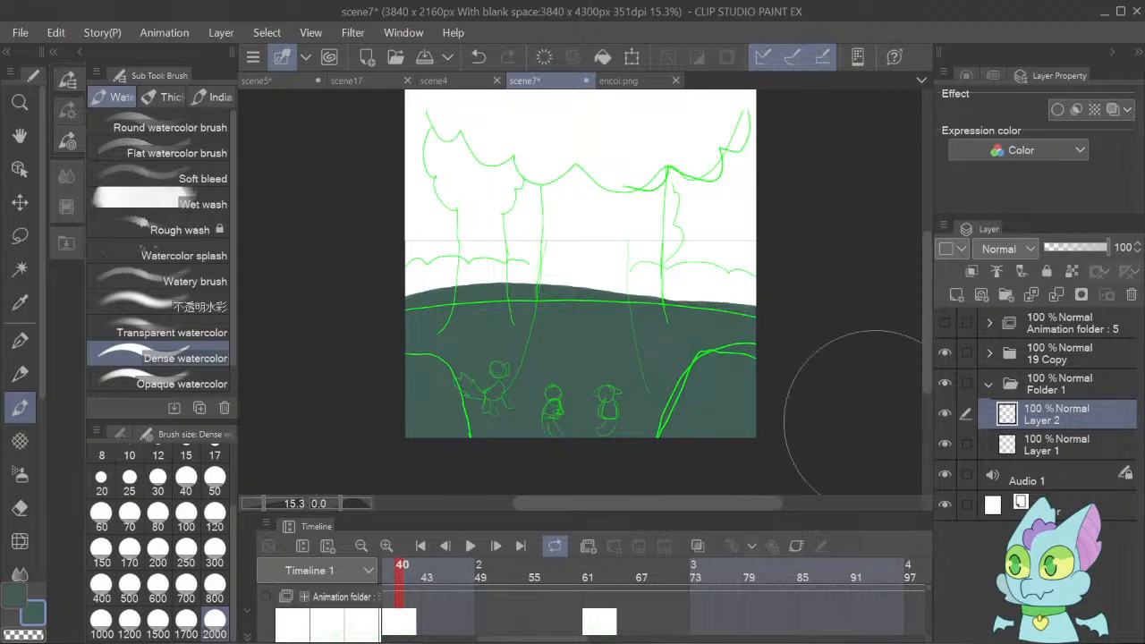
pyautogui.moveTo(854, 413)
pyautogui.mouseDown()
pyautogui.moveTo(555, 353)
pyautogui.moveTo(234, 425)
pyautogui.mouseUp()
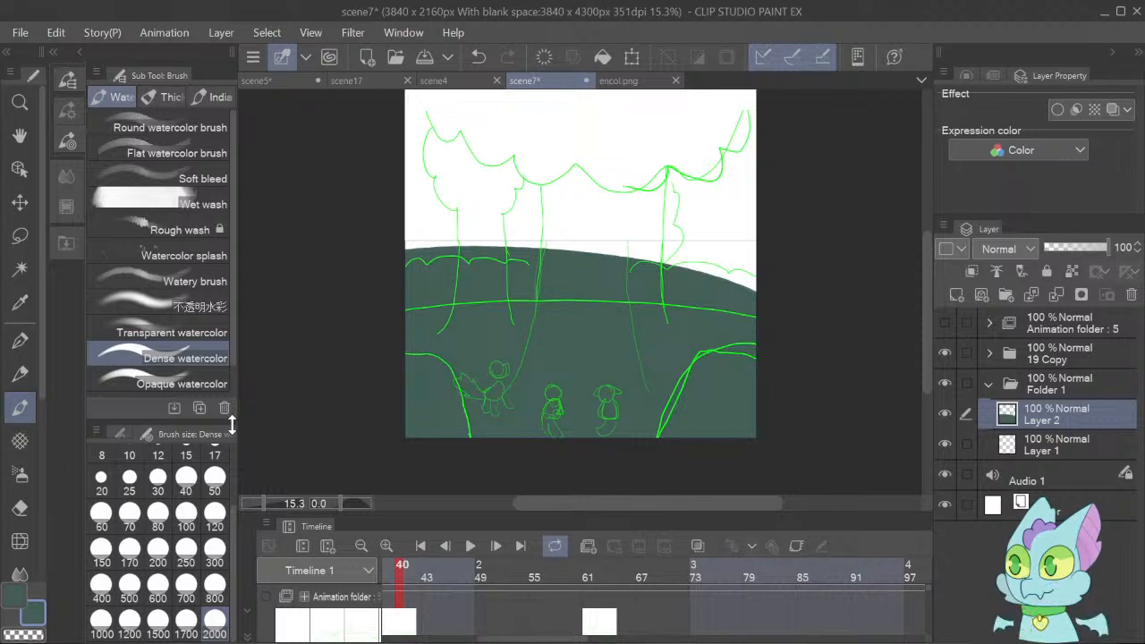
pyautogui.press('Delete')
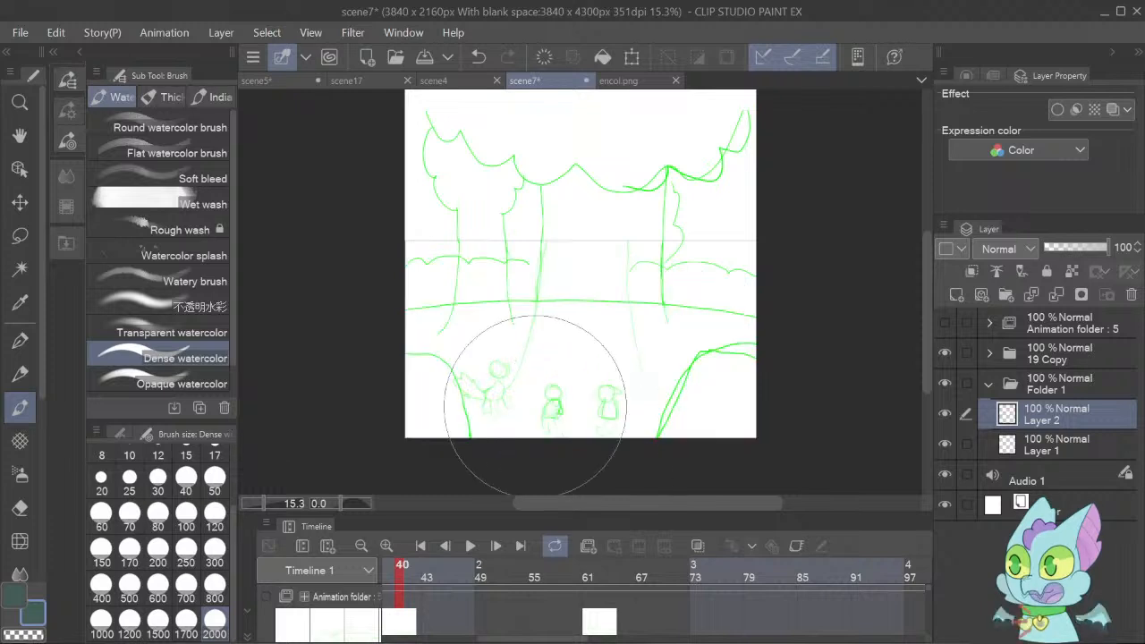
# Paint the dark green ground across the lower canvas on Layer 2 and move it down to the sketched horizon line.
pyautogui.moveTo(374, 395)
pyautogui.mouseDown()
pyautogui.moveTo(345, 385)
pyautogui.moveTo(478, 365)
pyautogui.moveTo(670, 374)
pyautogui.moveTo(790, 400)
pyautogui.moveTo(881, 450)
pyautogui.moveTo(788, 412)
pyautogui.moveTo(507, 398)
pyautogui.moveTo(250, 490)
pyautogui.moveTo(413, 413)
pyautogui.moveTo(513, 385)
pyautogui.moveTo(771, 364)
pyautogui.moveTo(844, 378)
pyautogui.moveTo(671, 341)
pyautogui.moveTo(305, 340)
pyautogui.mouseUp()
pyautogui.press('k')
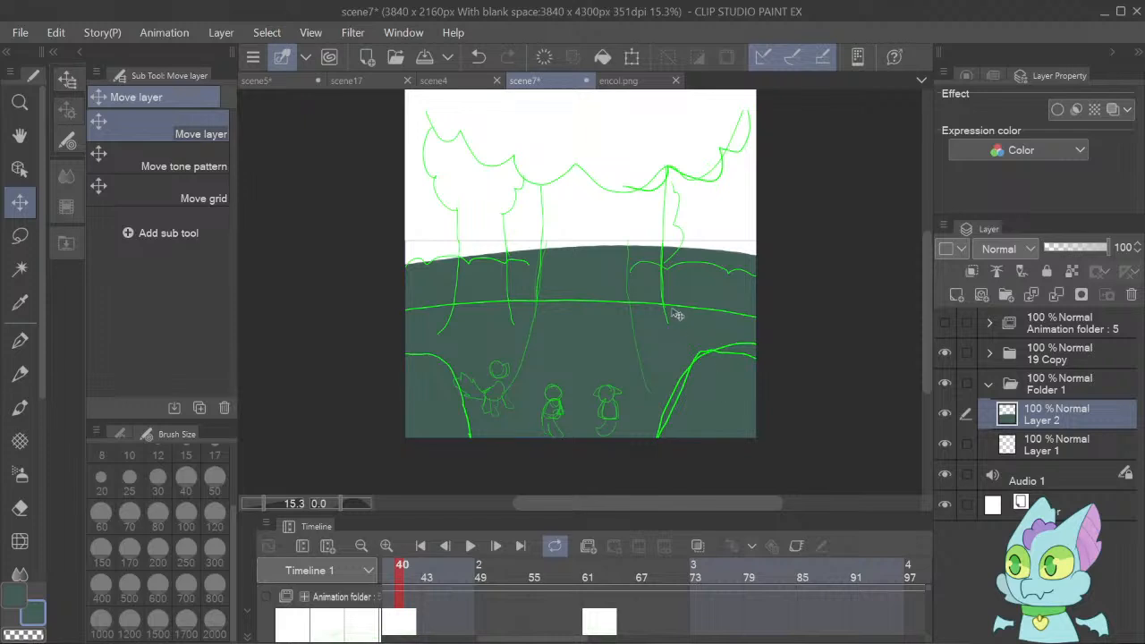
pyautogui.moveTo(677, 314); pyautogui.dragTo(679, 384)
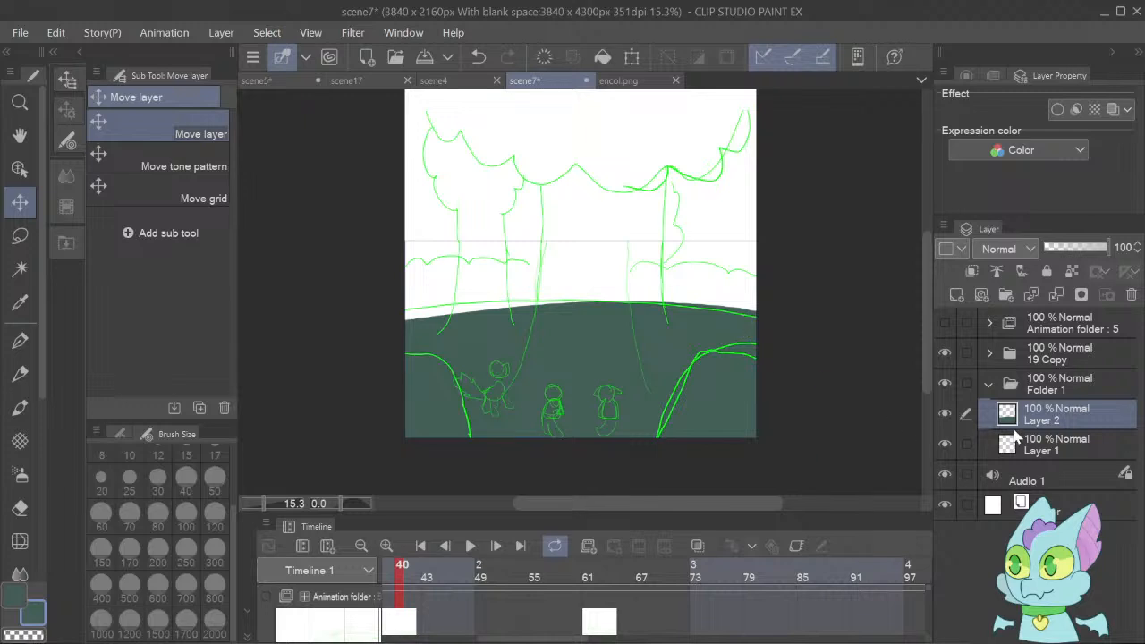
# Expand the animation folder and make Layer 1 beneath the painted ground the active layer.
pyautogui.click(1039, 452)
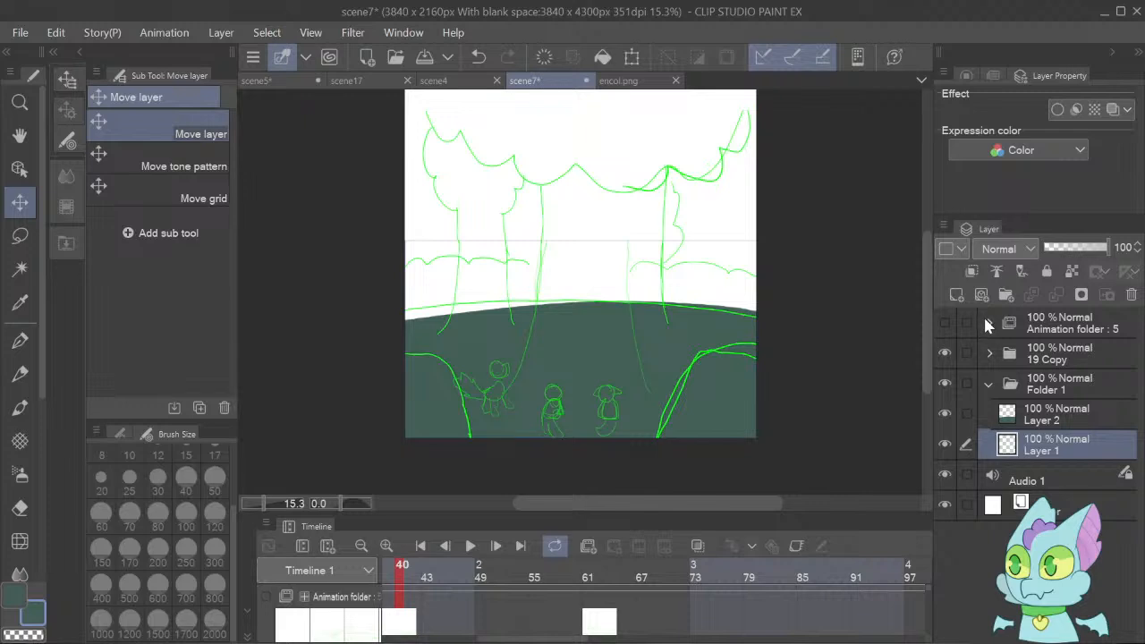
pyautogui.click(990, 322)
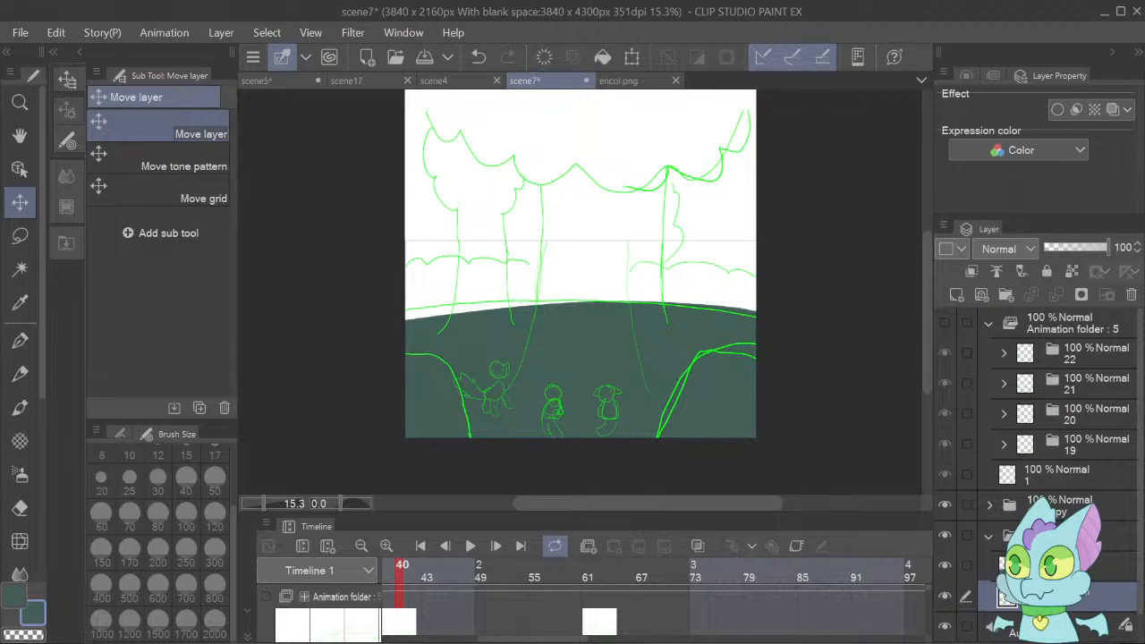
pyautogui.click(1074, 565)
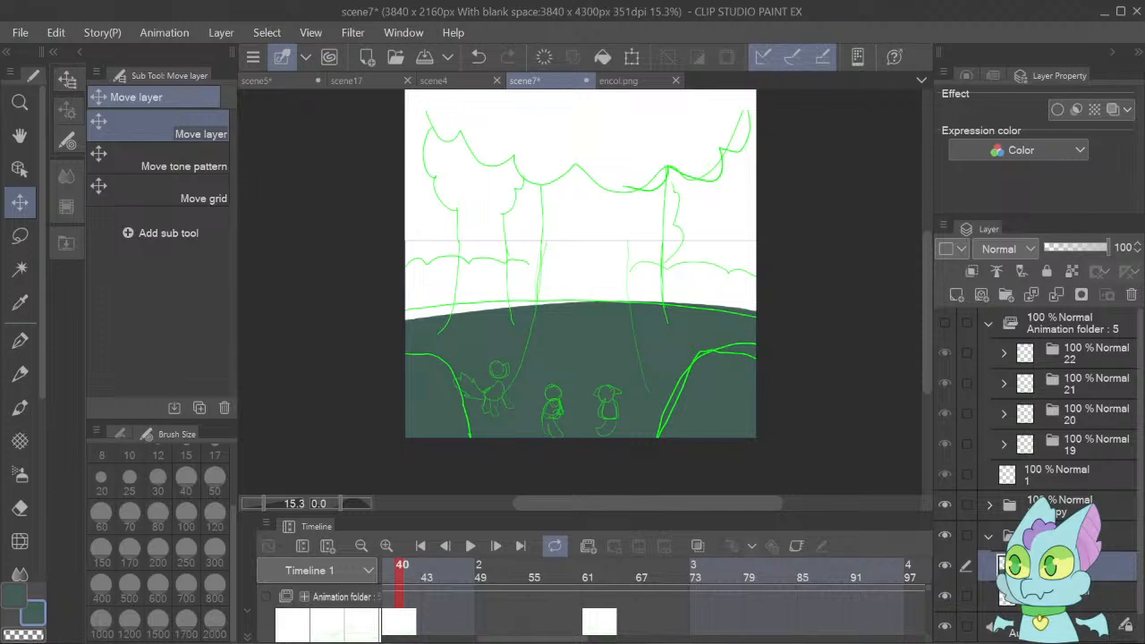
pyautogui.click(1011, 605)
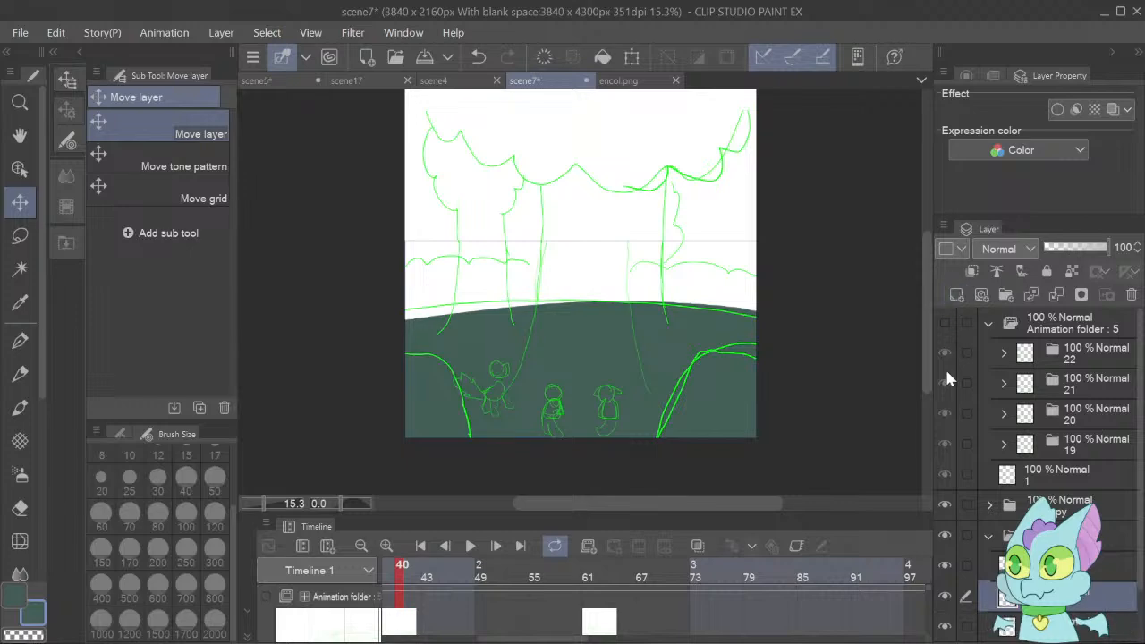
# Look through encol.png and scene17, switch to scene4 and select the layer over its distant bushes with the Object tool.
pyautogui.click(626, 82)
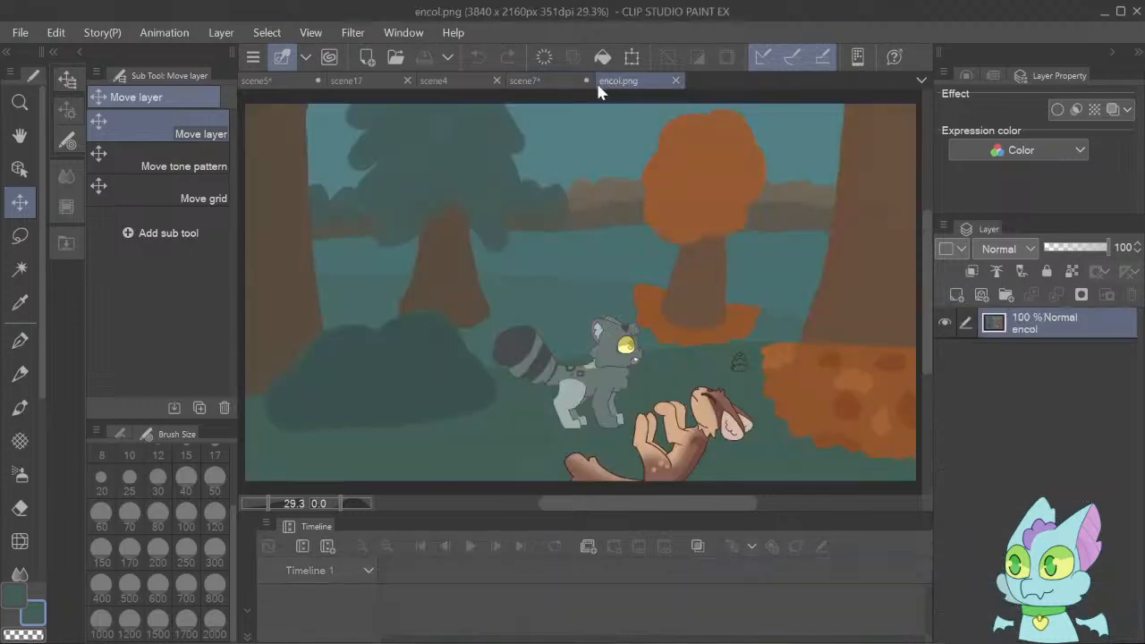
pyautogui.click(369, 78)
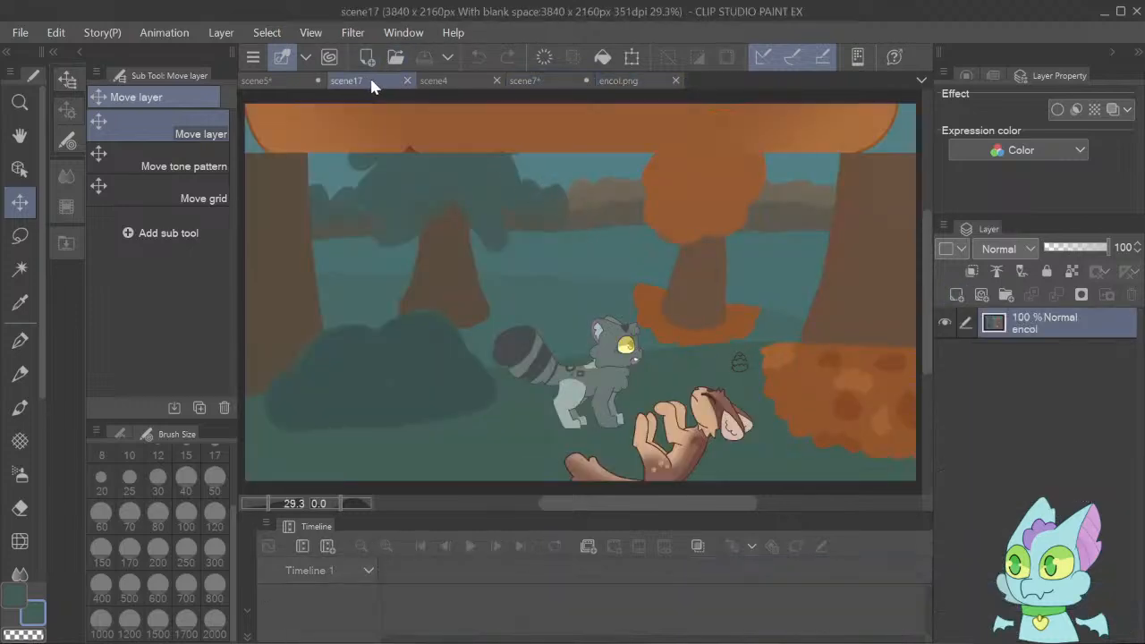
pyautogui.click(466, 81)
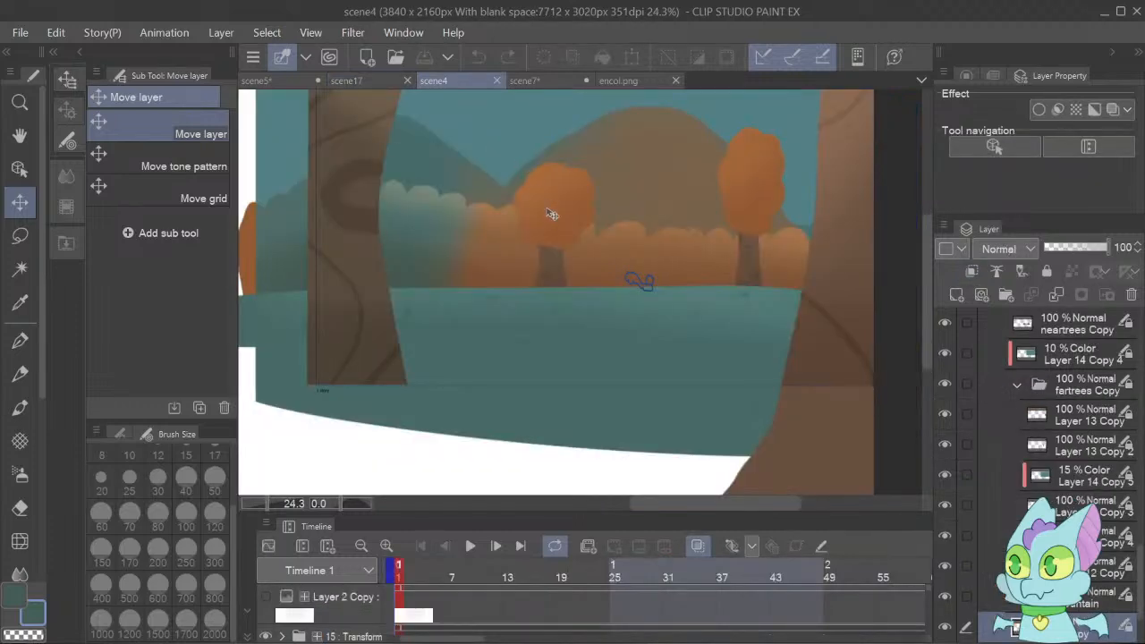
pyautogui.press('o')
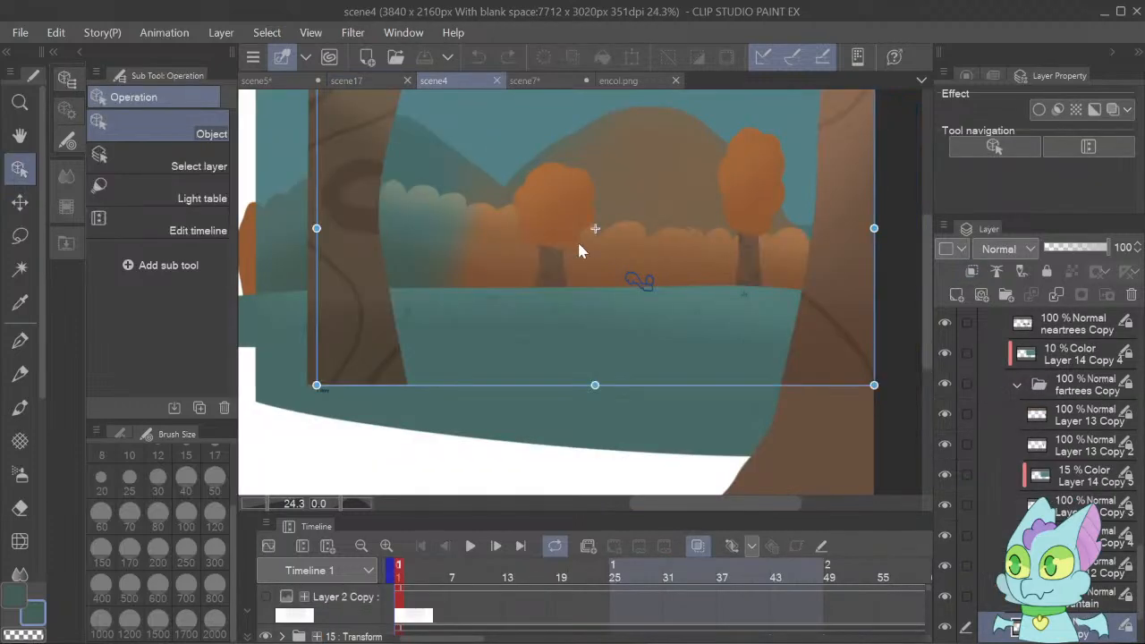
pyautogui.click(603, 270)
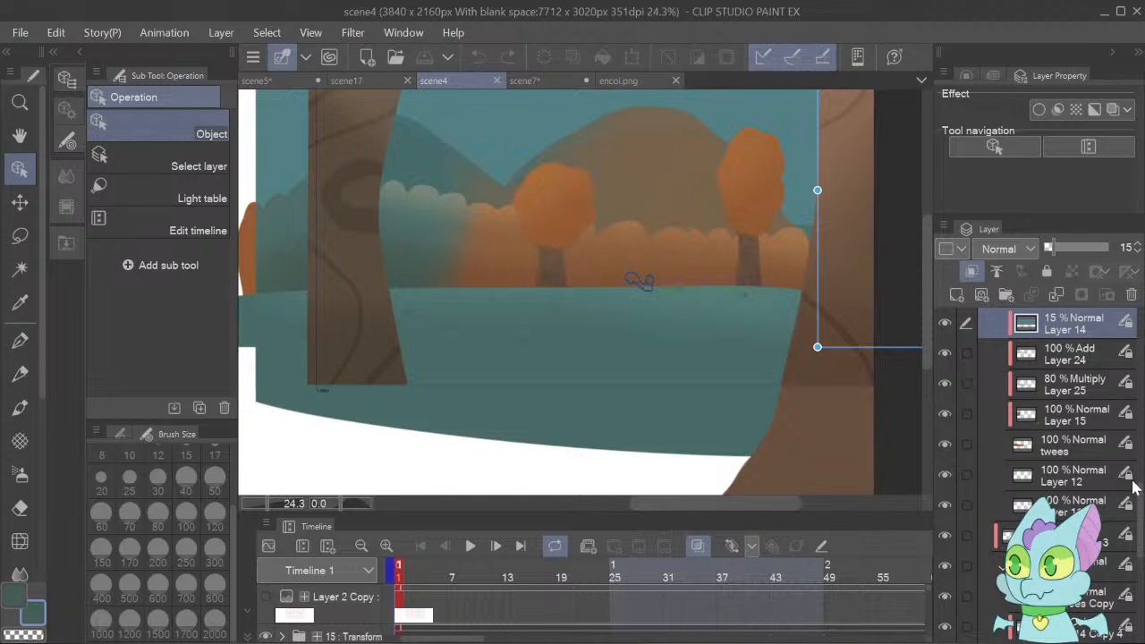
# Hide the tint and shading layers Layer 14, Layer 24 and Layer 25 over scene4's distant bushes, keeping Layer 15 shown.
pyautogui.click(945, 324)
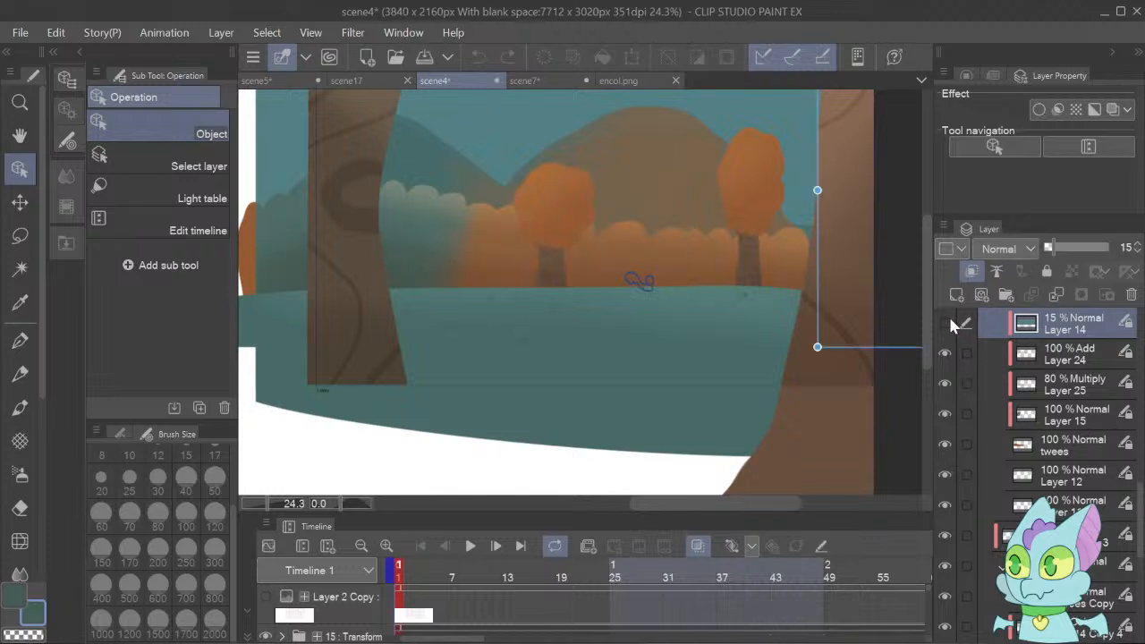
pyautogui.click(946, 324)
pyautogui.click(946, 354)
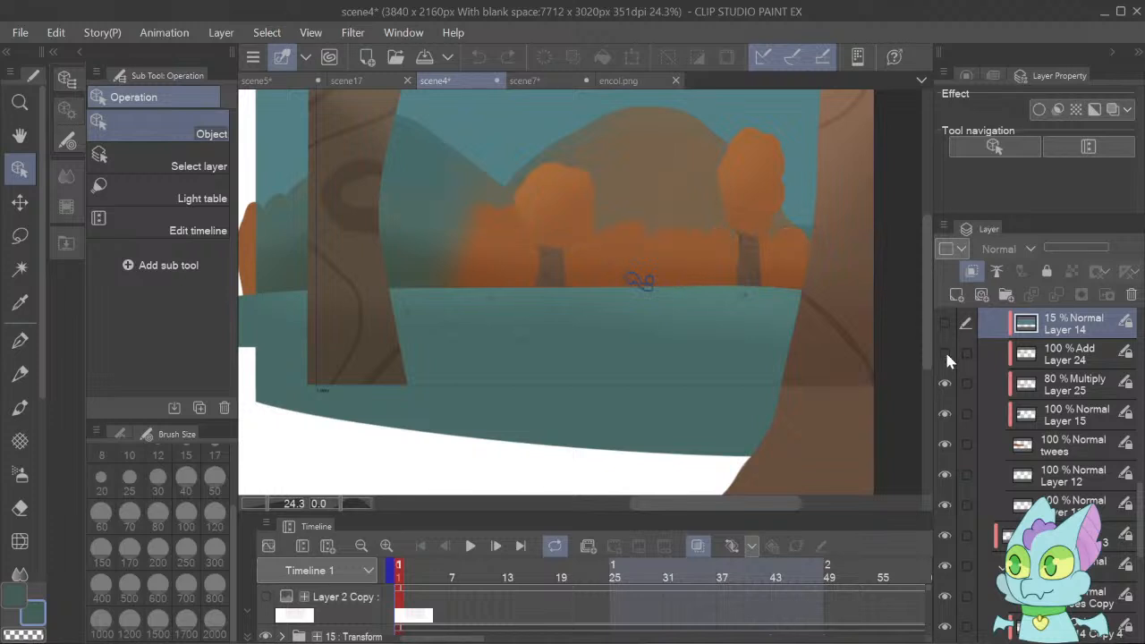
pyautogui.click(946, 383)
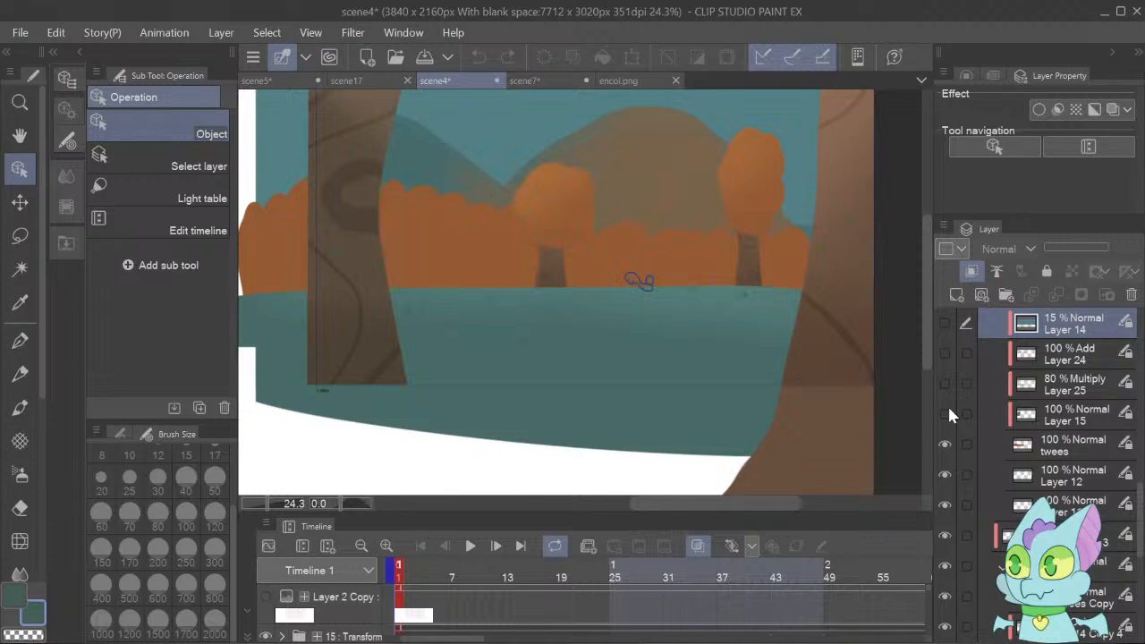
pyautogui.click(947, 413)
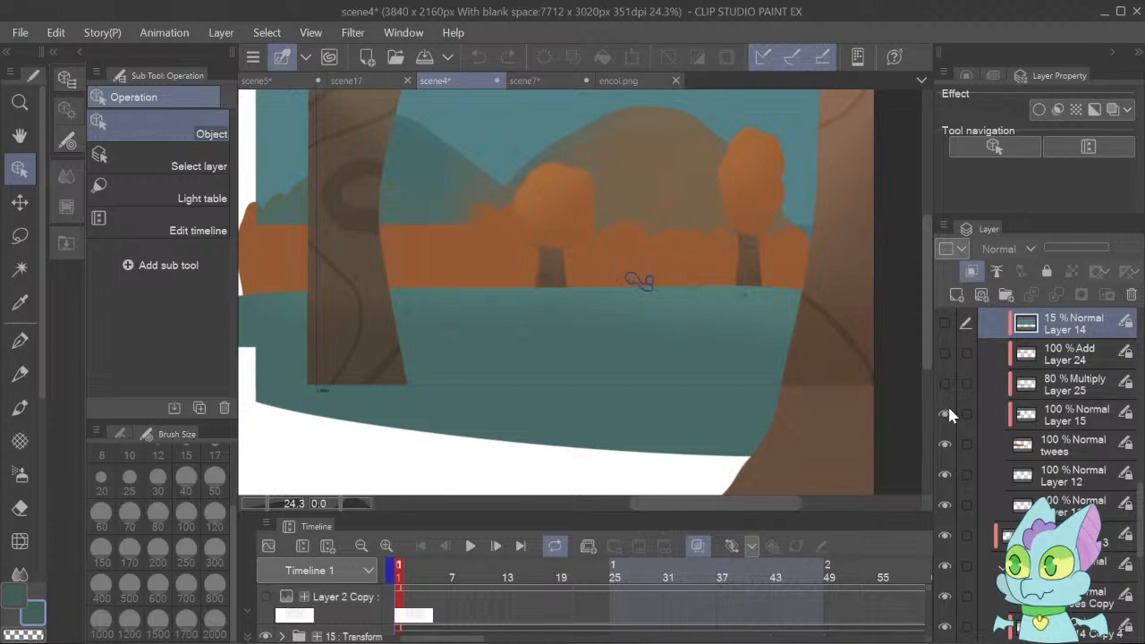
# Pick the bushes' base orange from scene4's twees layer and return to scene7.
pyautogui.click(1036, 446)
pyautogui.press('i')
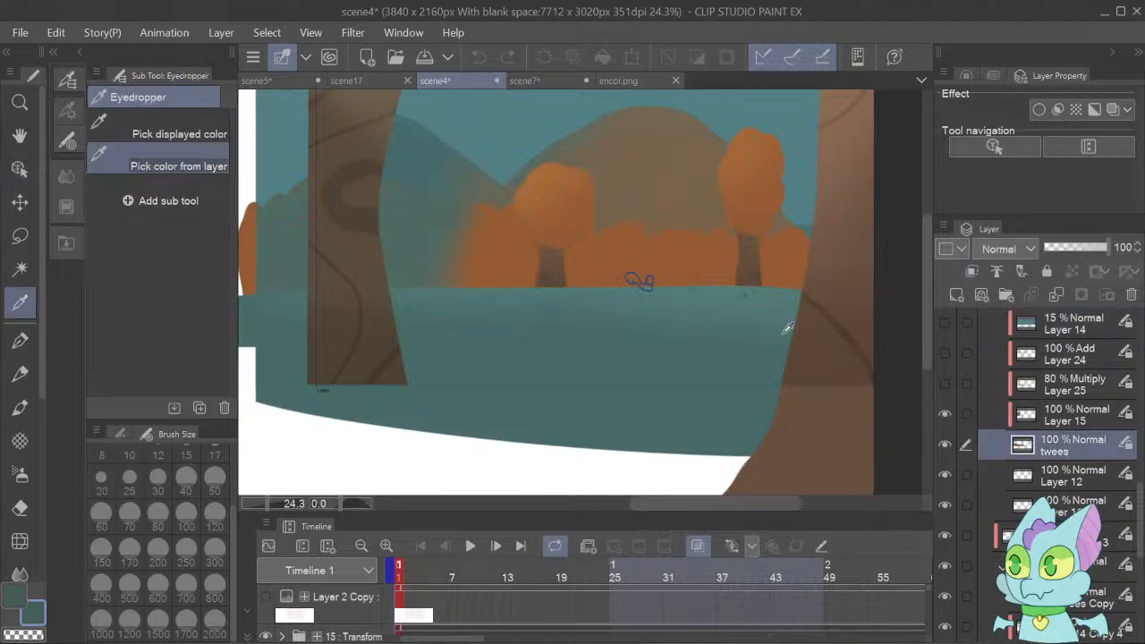
pyautogui.click(688, 254)
pyautogui.click(526, 81)
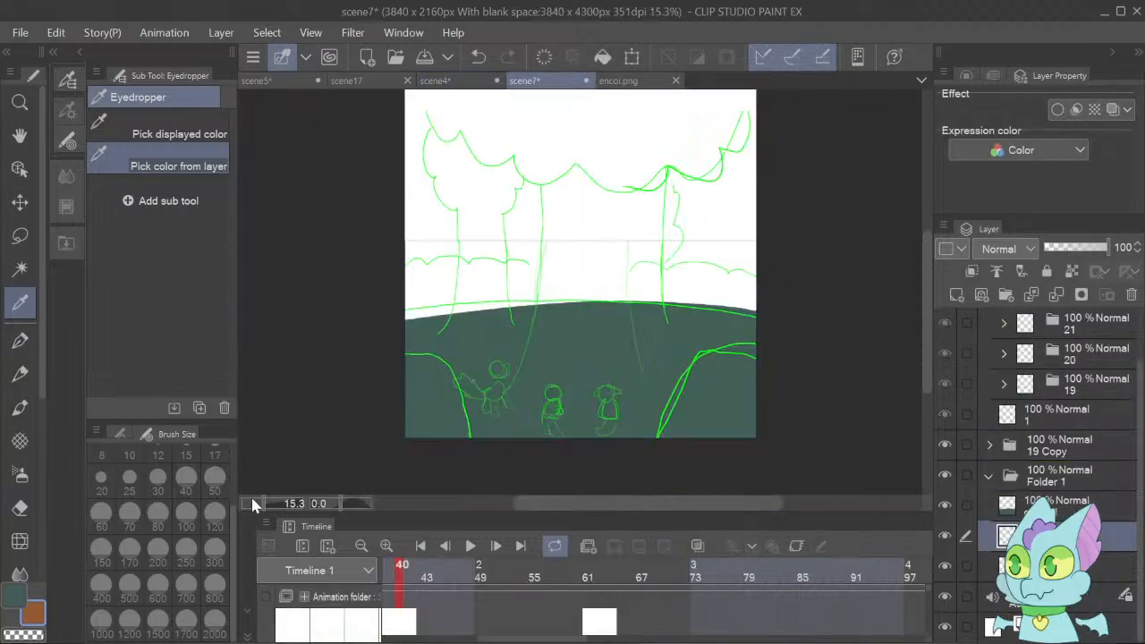
# Paint the orange row of distant bushes along the horizon behind the ground with the Dense watercolor brush at size 500.
pyautogui.click(20, 408)
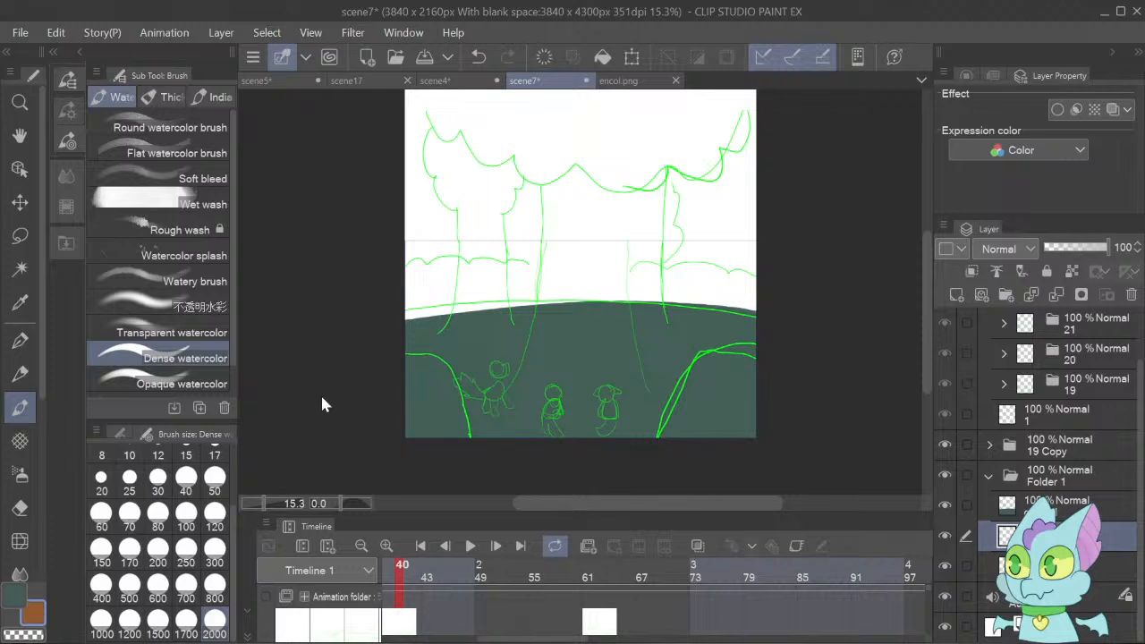
pyautogui.click(221, 594)
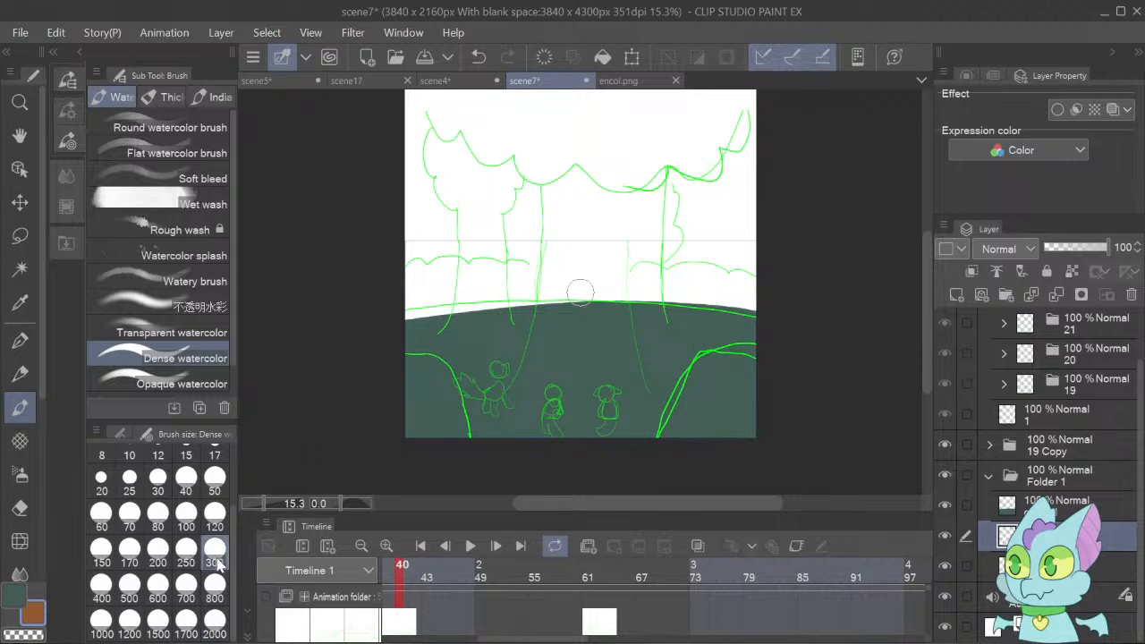
pyautogui.click(174, 594)
pyautogui.click(162, 600)
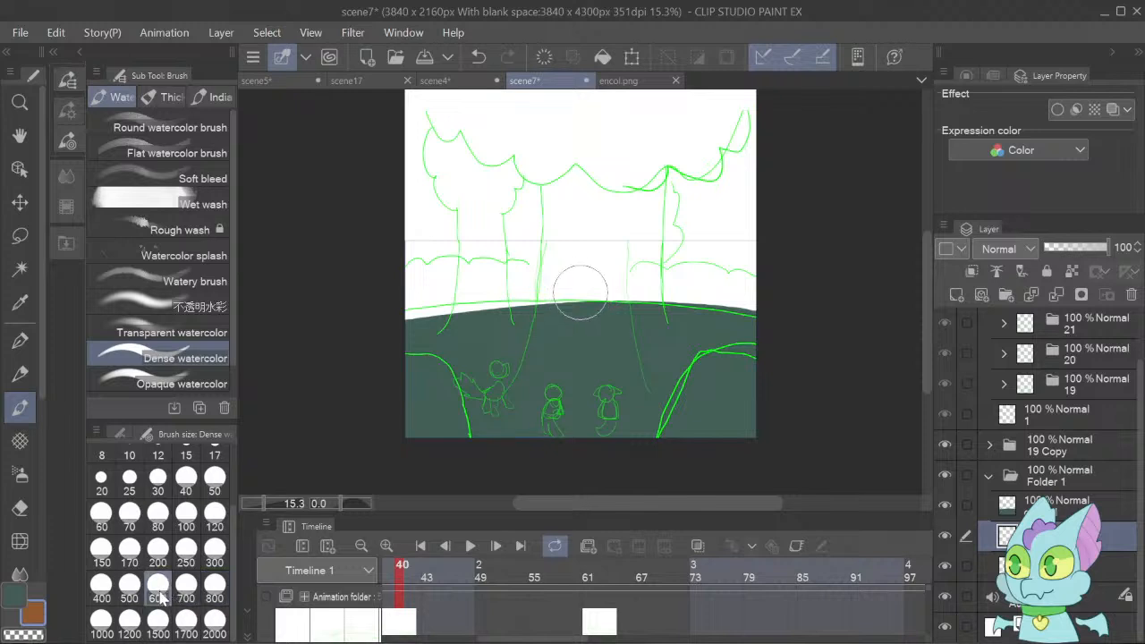
pyautogui.click(129, 595)
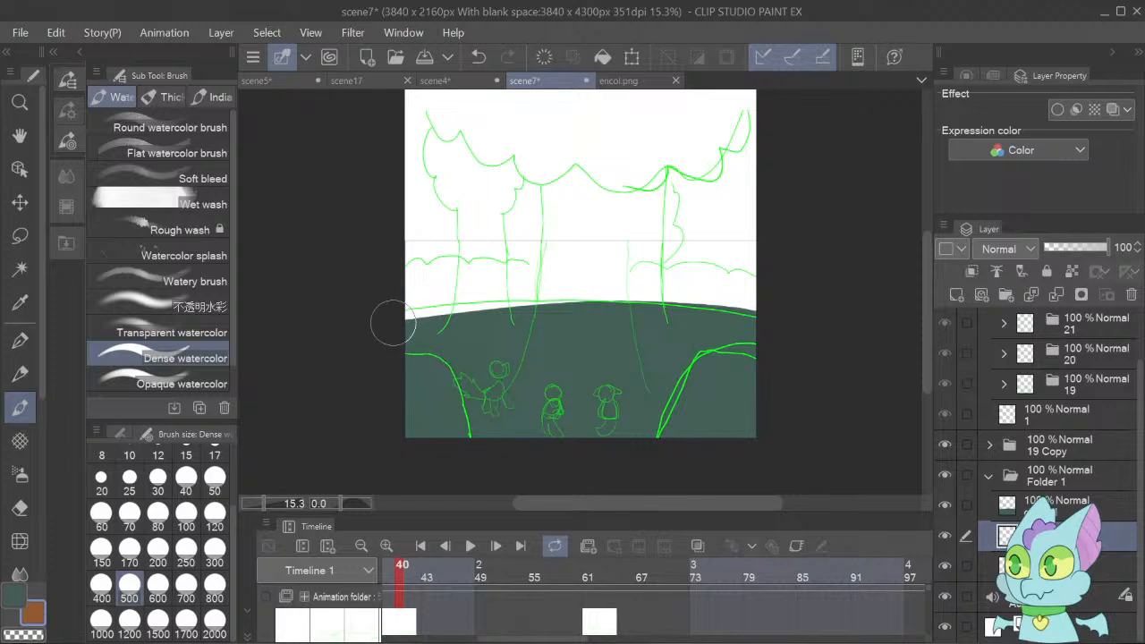
pyautogui.moveTo(393, 302)
pyautogui.mouseDown()
pyautogui.moveTo(421, 277)
pyautogui.moveTo(443, 295)
pyautogui.moveTo(449, 274)
pyautogui.moveTo(469, 274)
pyautogui.moveTo(490, 296)
pyautogui.moveTo(516, 270)
pyautogui.moveTo(532, 298)
pyautogui.moveTo(561, 281)
pyautogui.moveTo(540, 278)
pyautogui.moveTo(574, 272)
pyautogui.moveTo(596, 294)
pyautogui.moveTo(634, 278)
pyautogui.moveTo(653, 293)
pyautogui.moveTo(689, 283)
pyautogui.moveTo(711, 304)
pyautogui.moveTo(726, 285)
pyautogui.moveTo(760, 303)
pyautogui.moveTo(602, 291)
pyautogui.moveTo(413, 328)
pyautogui.moveTo(398, 327)
pyautogui.moveTo(396, 312)
pyautogui.moveTo(411, 278)
pyautogui.moveTo(433, 311)
pyautogui.moveTo(453, 270)
pyautogui.moveTo(474, 277)
pyautogui.moveTo(480, 300)
pyautogui.moveTo(500, 275)
pyautogui.moveTo(536, 294)
pyautogui.moveTo(547, 269)
pyautogui.moveTo(580, 286)
pyautogui.moveTo(593, 271)
pyautogui.moveTo(636, 322)
pyautogui.moveTo(760, 295)
pyautogui.moveTo(746, 282)
pyautogui.moveTo(694, 301)
pyautogui.moveTo(677, 285)
pyautogui.moveTo(665, 302)
pyautogui.moveTo(634, 286)
pyautogui.mouseUp()
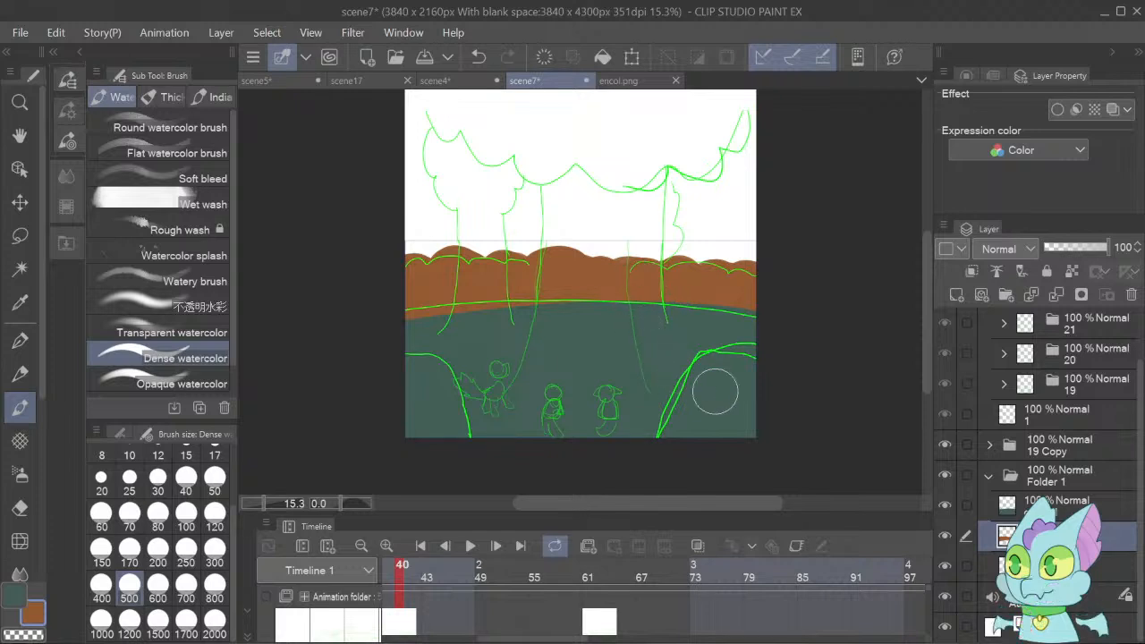
# Switch to scene4 and pick the sky's blue-teal from its layer with the Eyedropper.
pyautogui.click(436, 81)
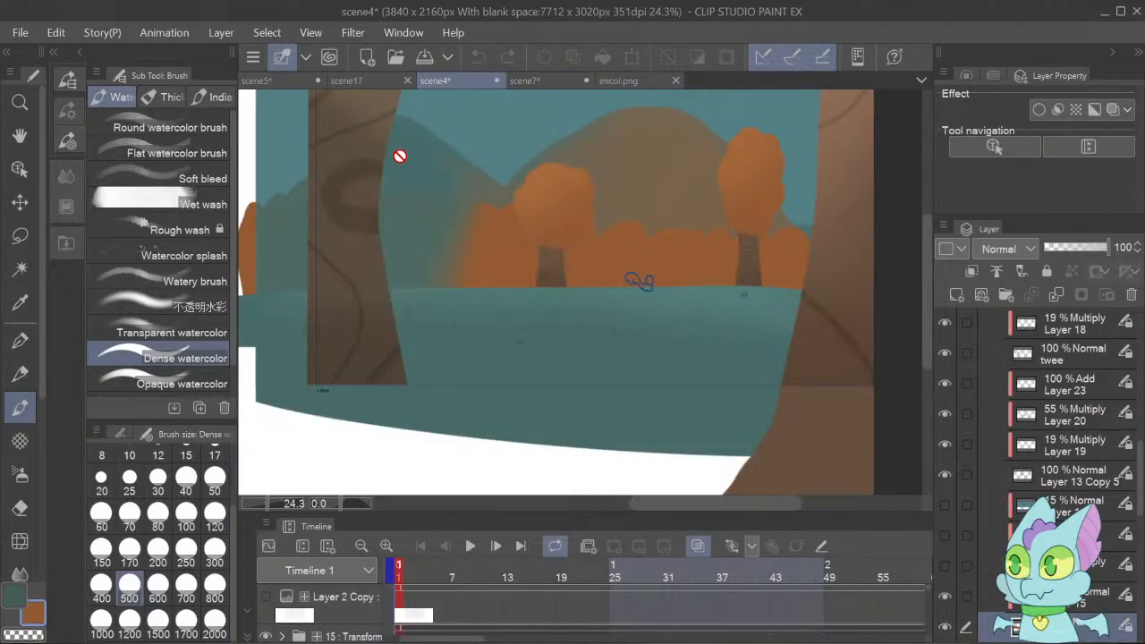
pyautogui.press('o')
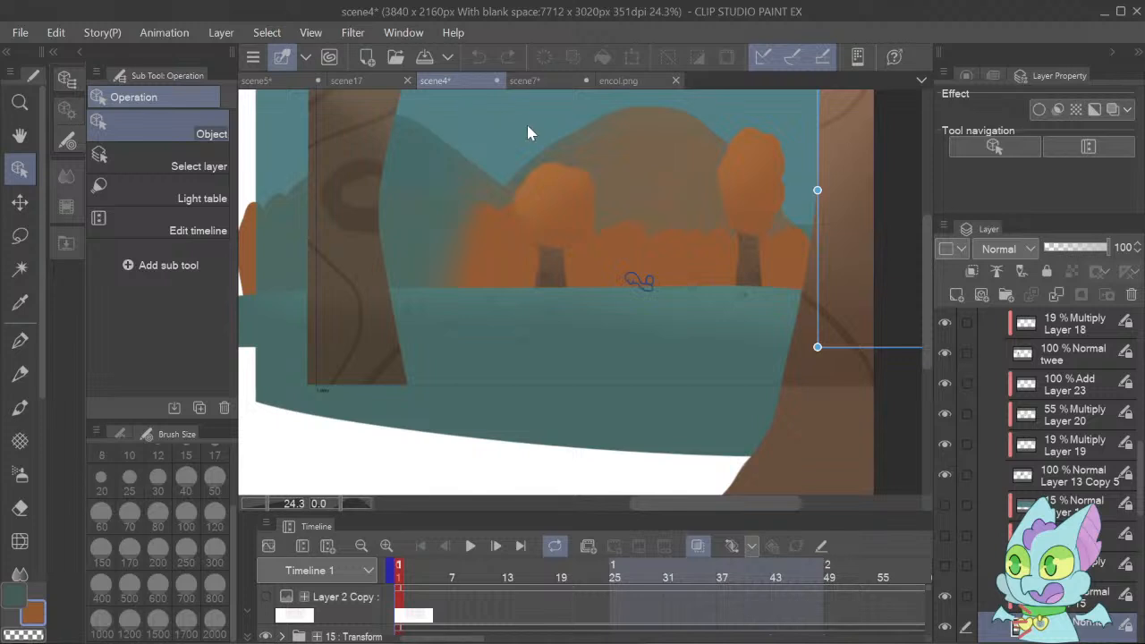
pyautogui.press('i')
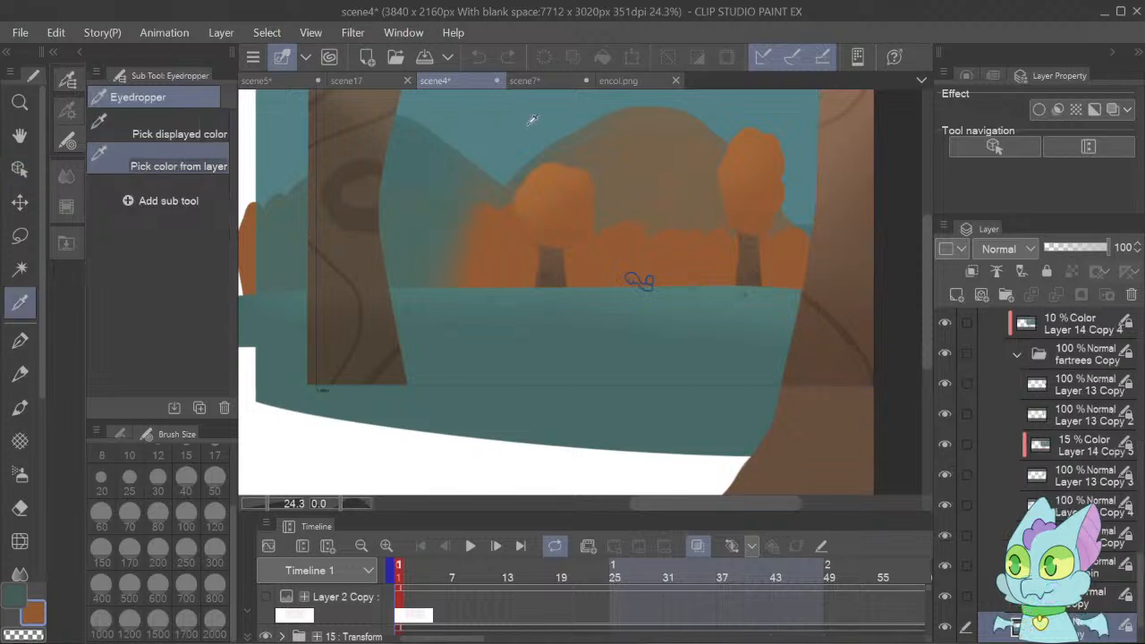
pyautogui.click(532, 119)
# Fill a new layer behind scene7's bushes and ground with the picked sky blue, using Fill set to refer only to the editing layer.
pyautogui.click(621, 75)
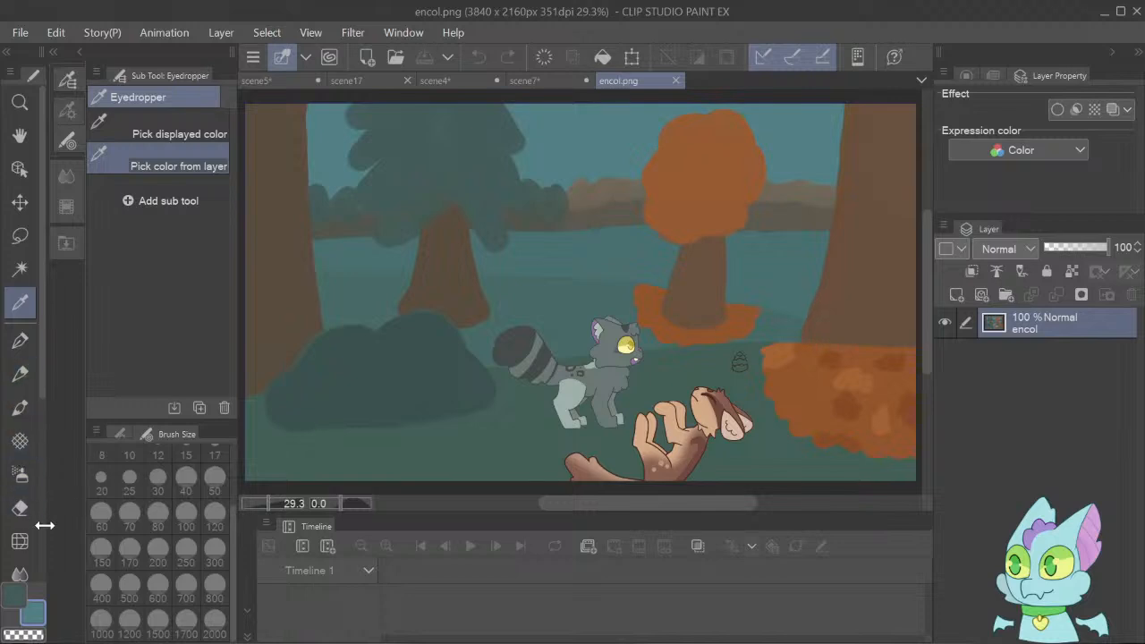
pyautogui.scroll(-4, 37, 494)
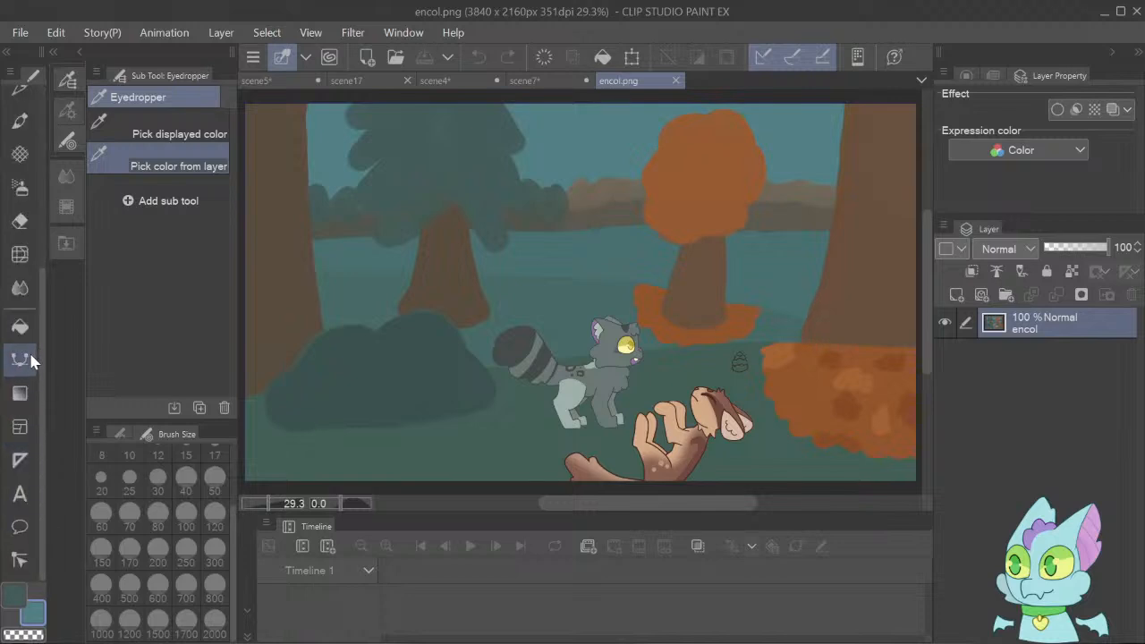
pyautogui.click(20, 327)
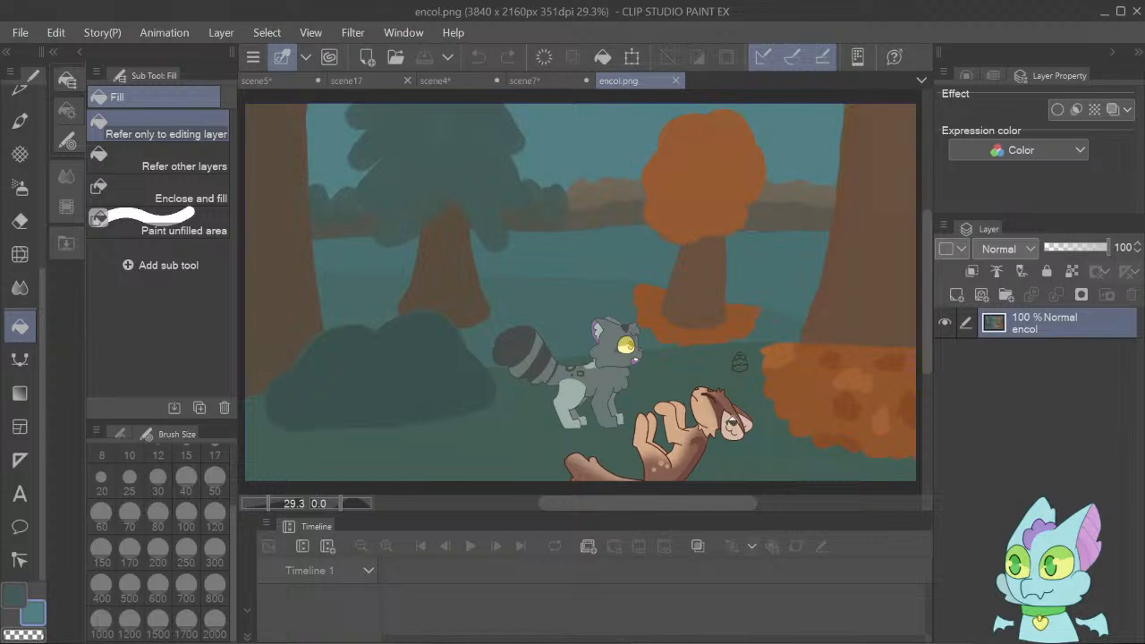
pyautogui.click(546, 82)
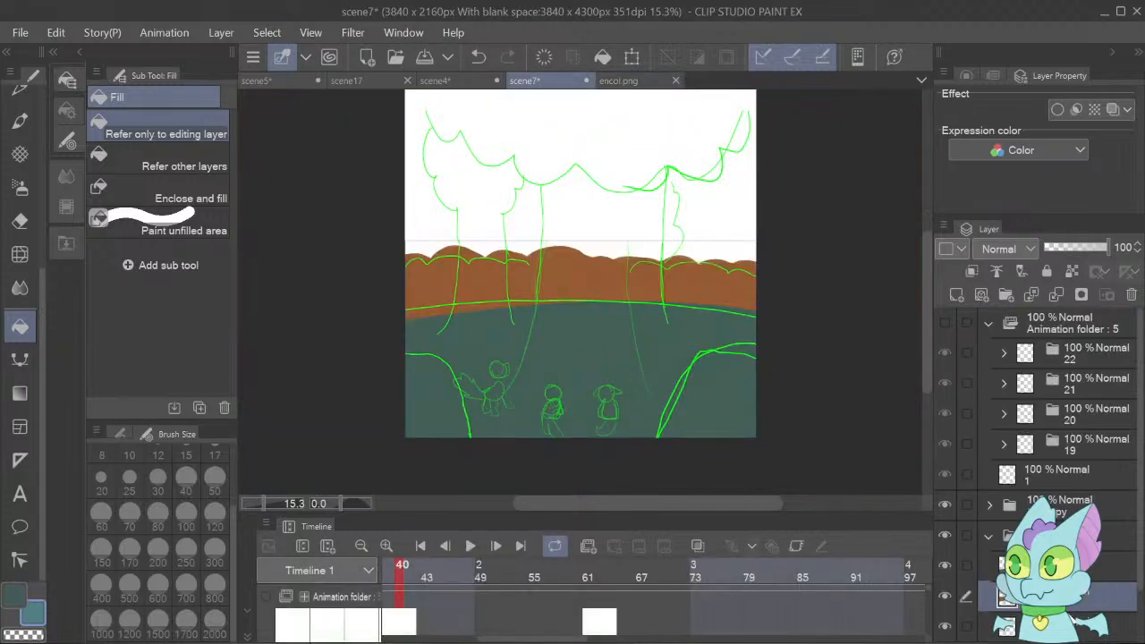
pyautogui.click(1072, 619)
pyautogui.click(958, 296)
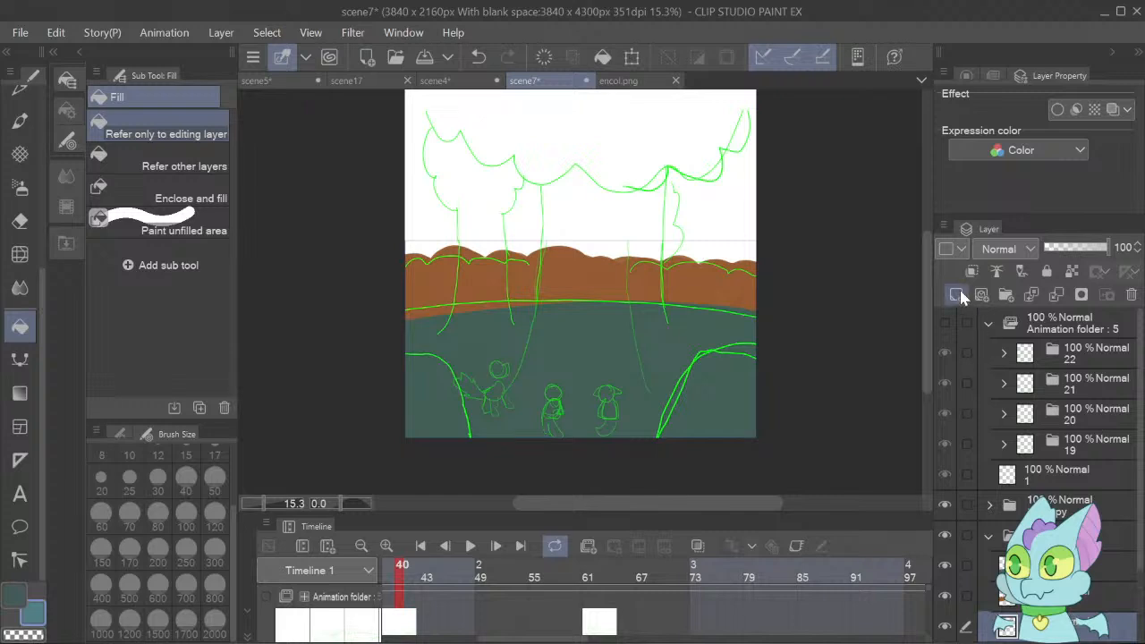
pyautogui.click(657, 171)
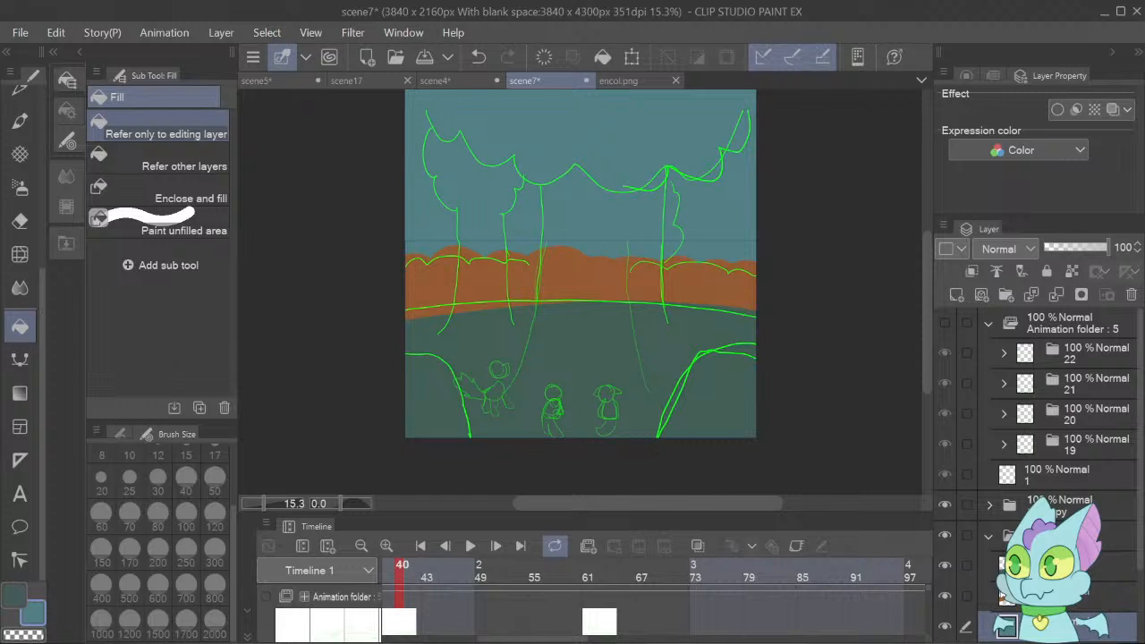
# Create a folder above Folder 1, nest a second folder inside it and add an empty layer to the nested folder.
pyautogui.click(990, 538)
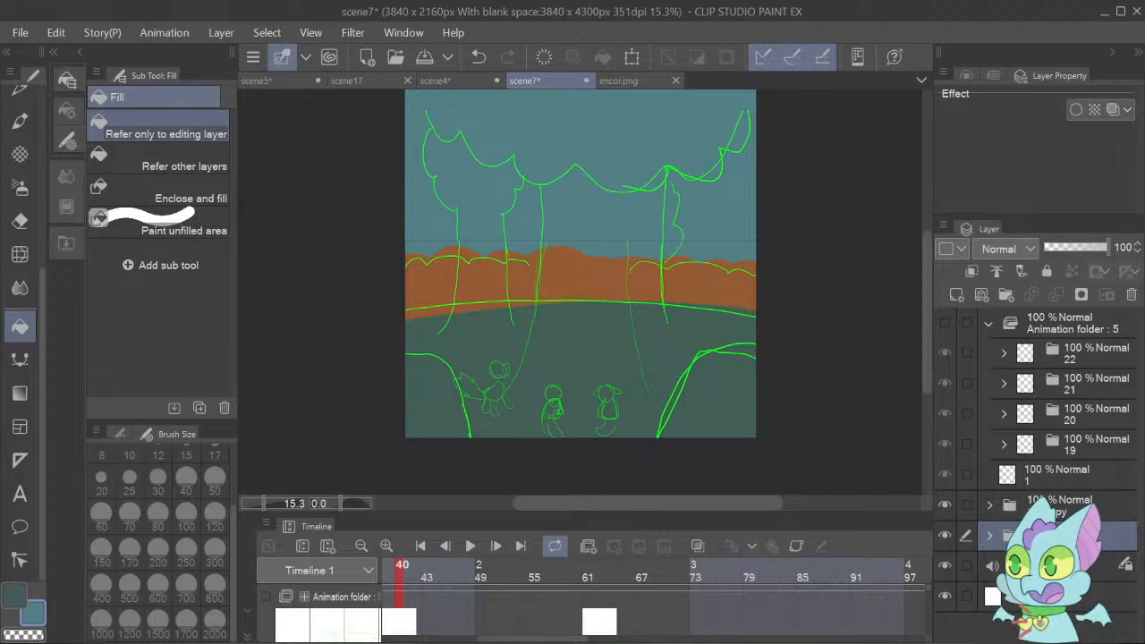
pyautogui.click(1006, 297)
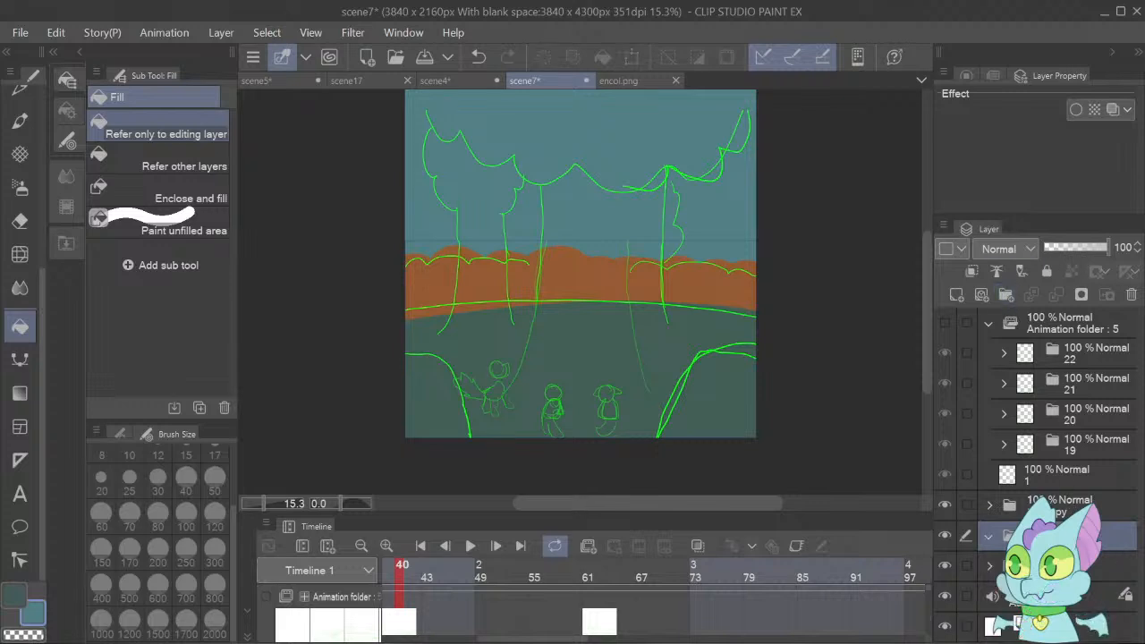
pyautogui.click(1006, 296)
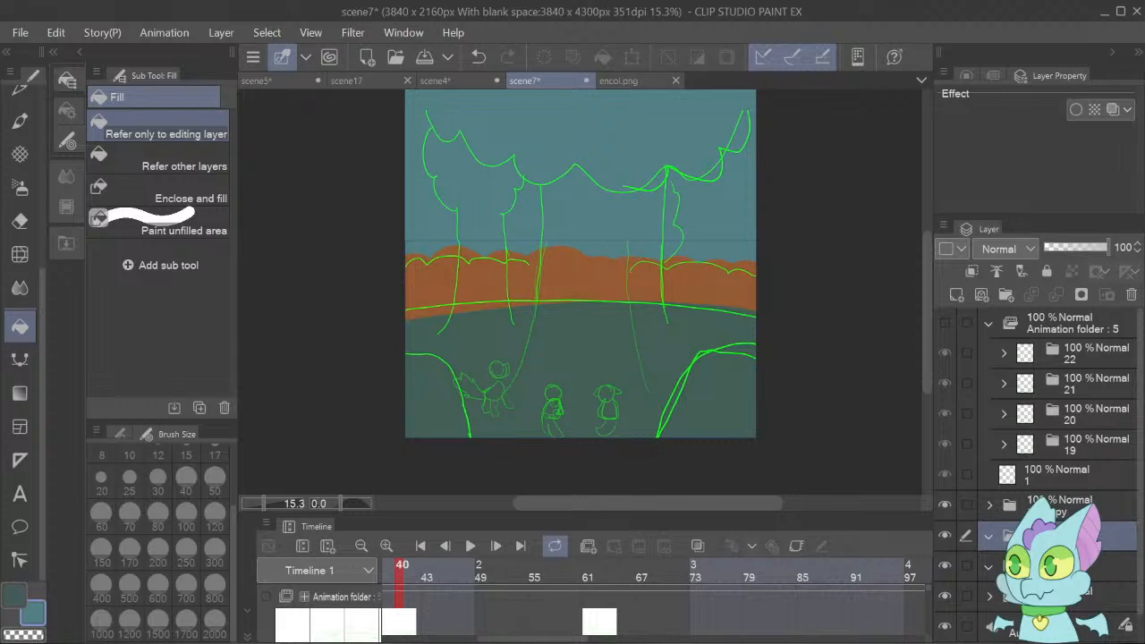
pyautogui.click(975, 560)
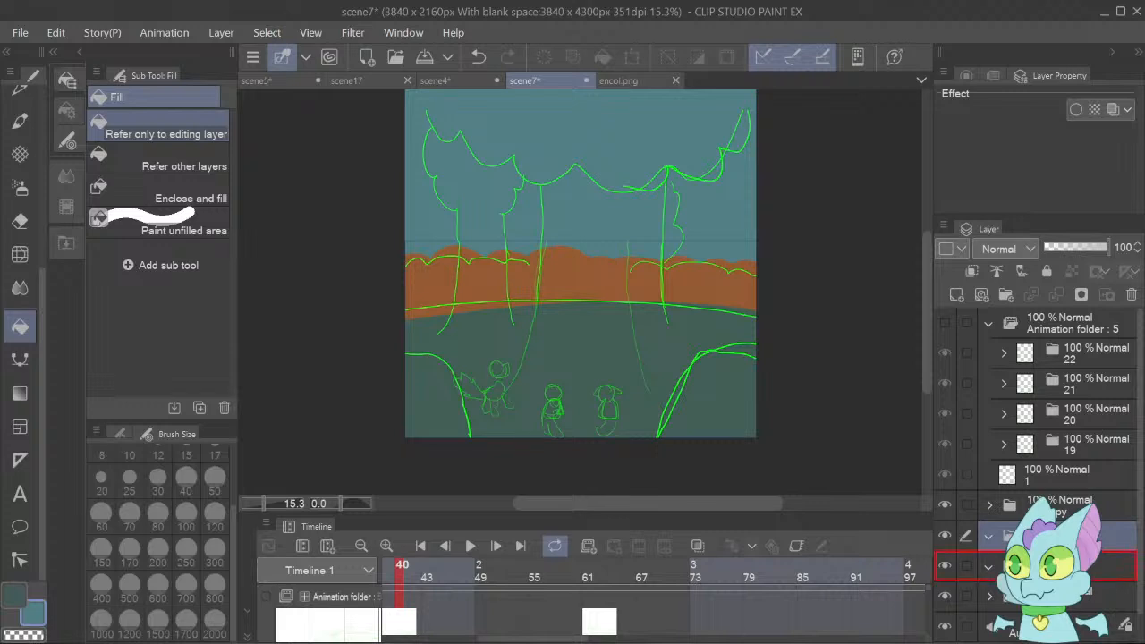
pyautogui.click(955, 296)
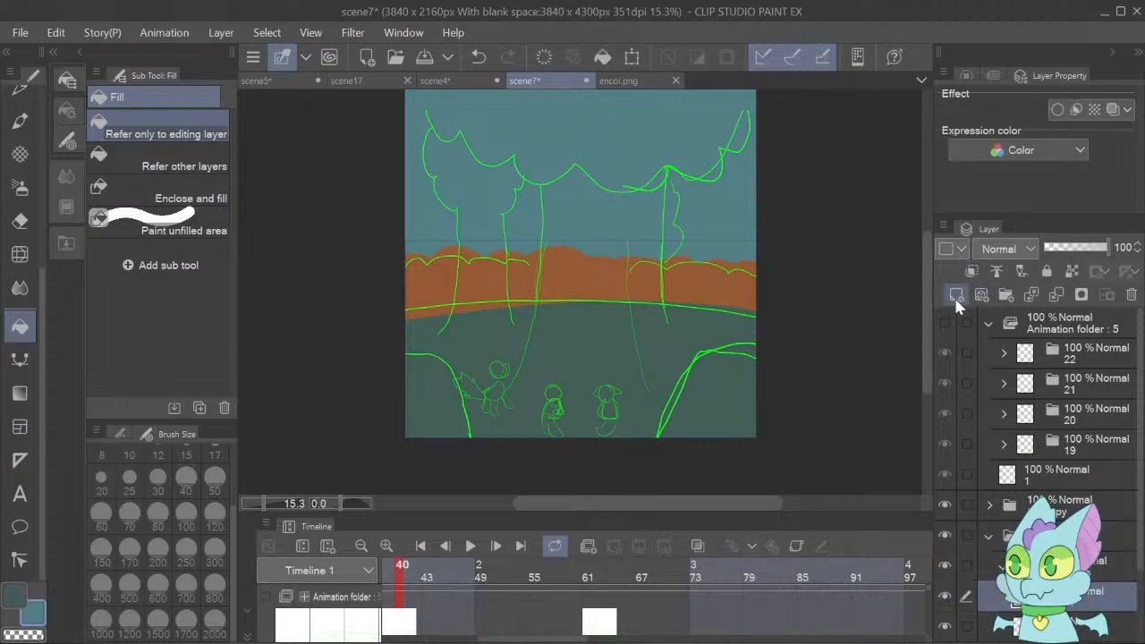
# Pick the large tree trunk's brown from encol.png and return to scene7.
pyautogui.click(614, 82)
pyautogui.keyDown('alt'); pyautogui.click(852, 185); pyautogui.keyUp('alt')
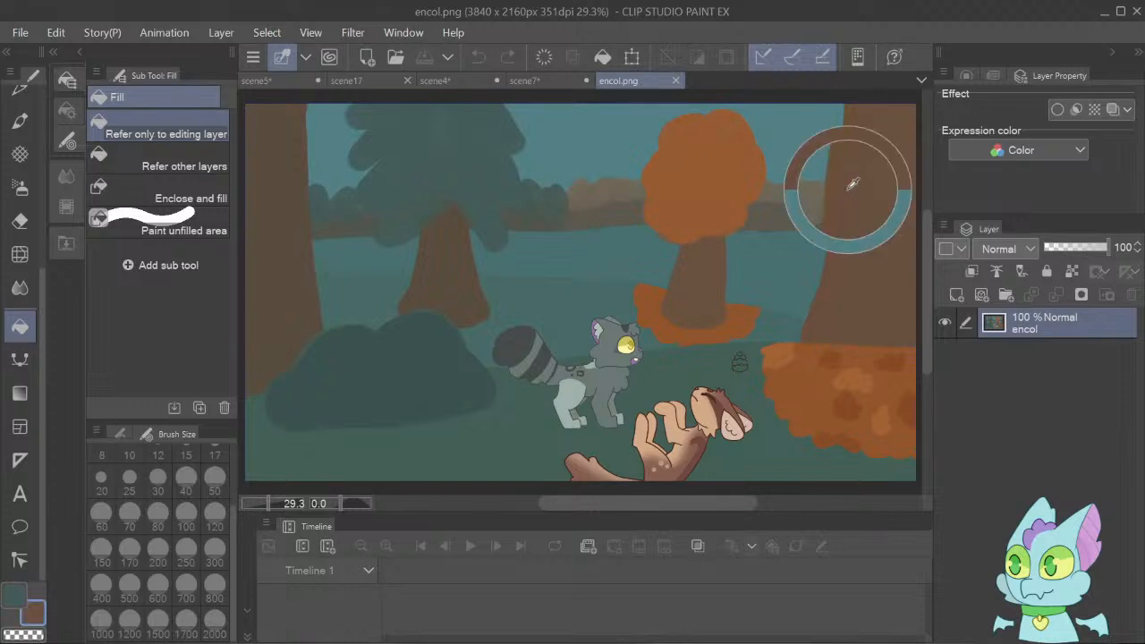
pyautogui.click(557, 81)
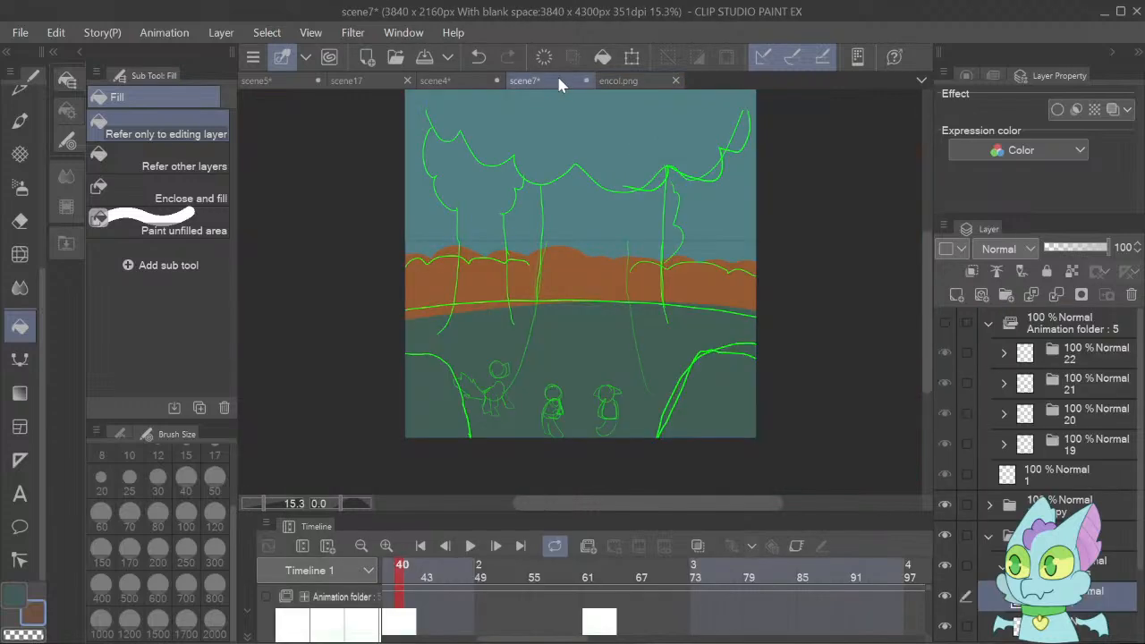
# Paint the two brown tree trunks over the bushes with the Dense watercolor brush at size 300.
pyautogui.click(19, 122)
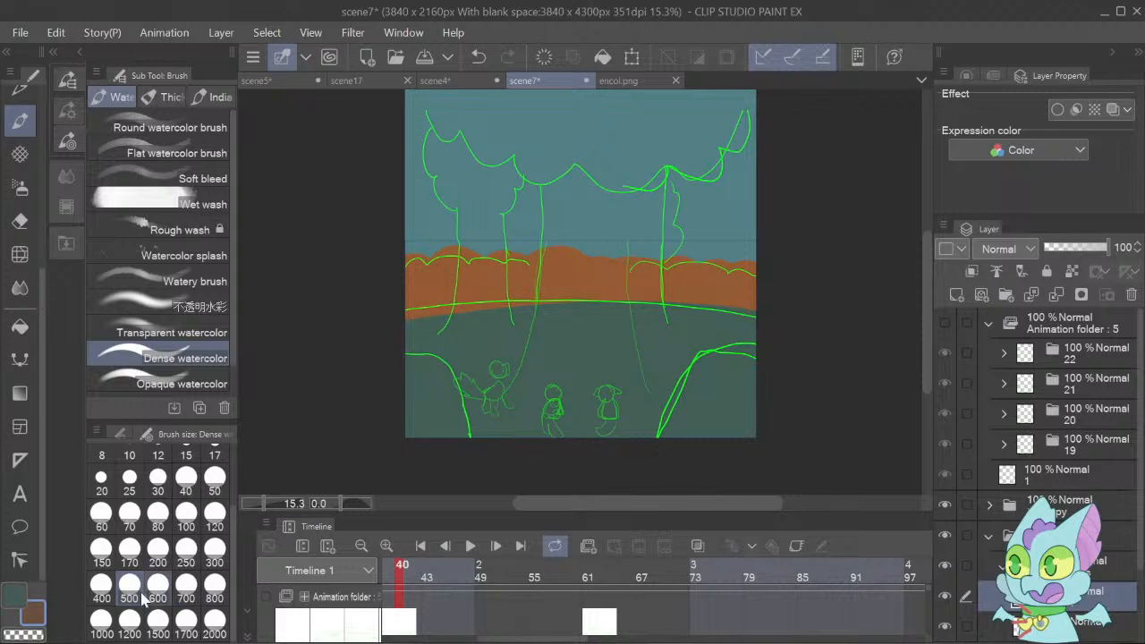
pyautogui.click(101, 586)
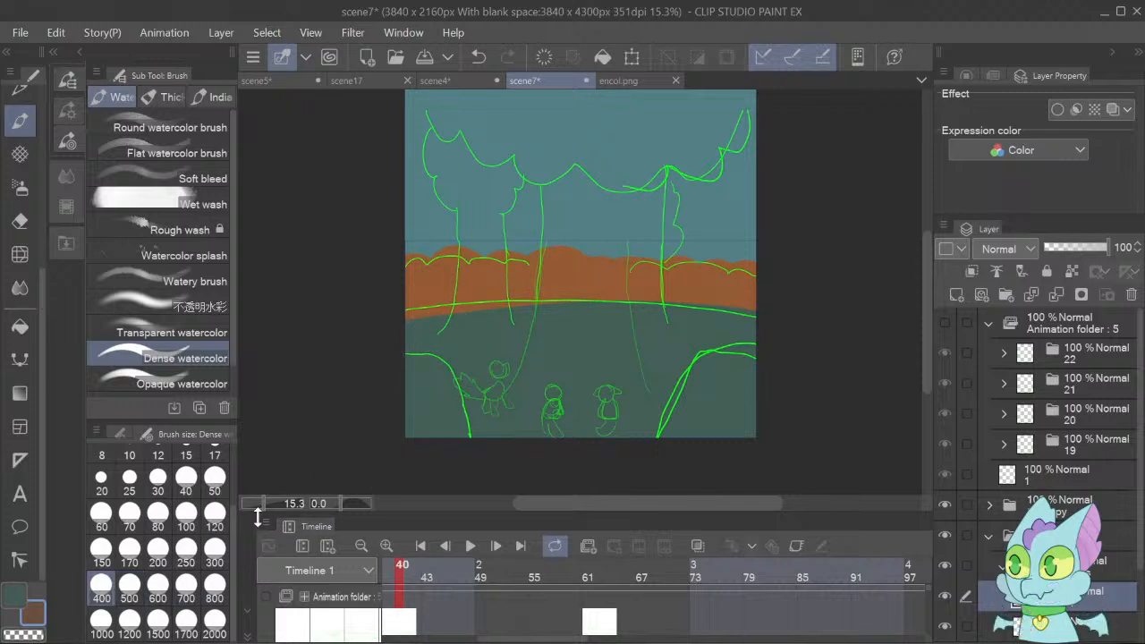
pyautogui.click(215, 548)
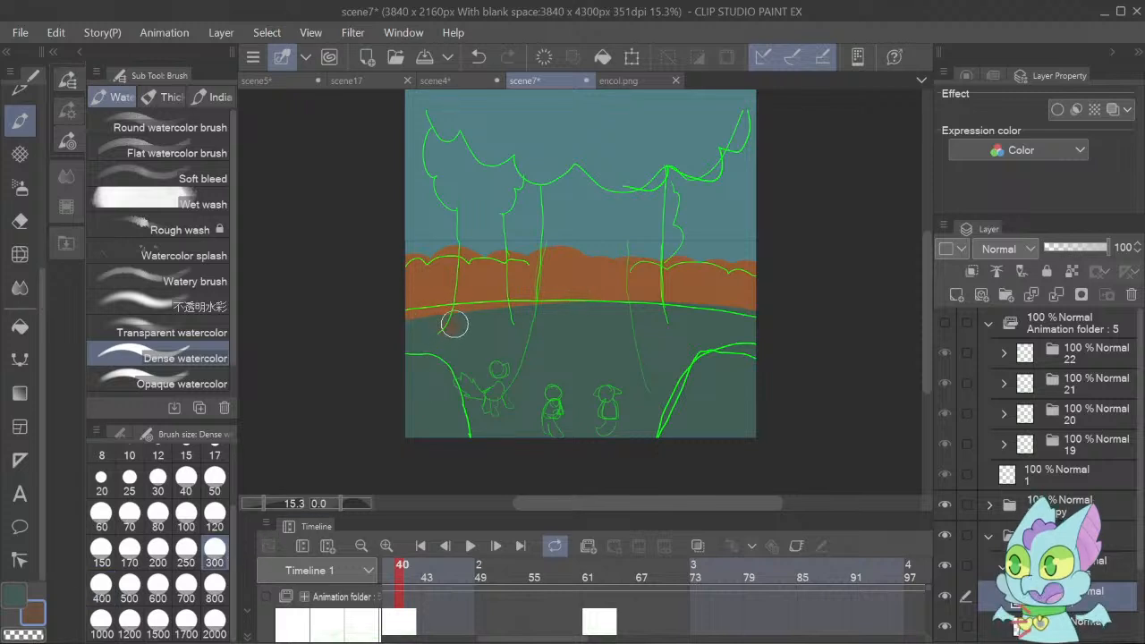
pyautogui.moveTo(454, 324); pyautogui.dragTo(465, 199)
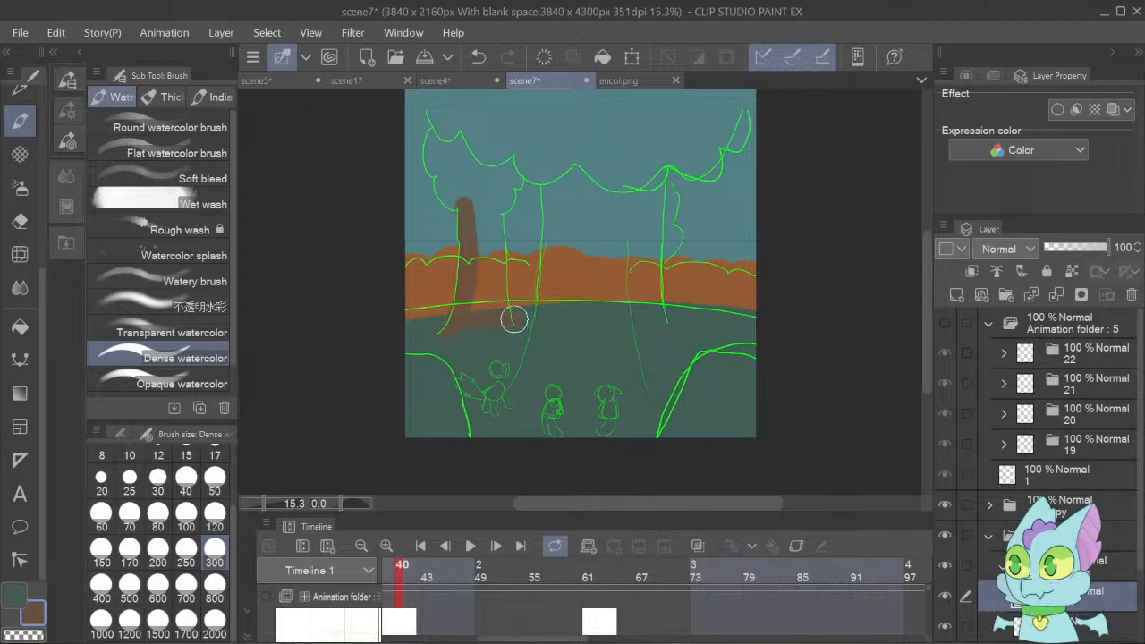
pyautogui.moveTo(512, 317)
pyautogui.mouseDown()
pyautogui.moveTo(500, 213)
pyautogui.moveTo(479, 205)
pyautogui.moveTo(465, 213)
pyautogui.moveTo(475, 230)
pyautogui.moveTo(482, 213)
pyautogui.moveTo(496, 258)
pyautogui.moveTo(488, 299)
pyautogui.moveTo(476, 232)
pyautogui.moveTo(464, 311)
pyautogui.moveTo(469, 216)
pyautogui.mouseUp()
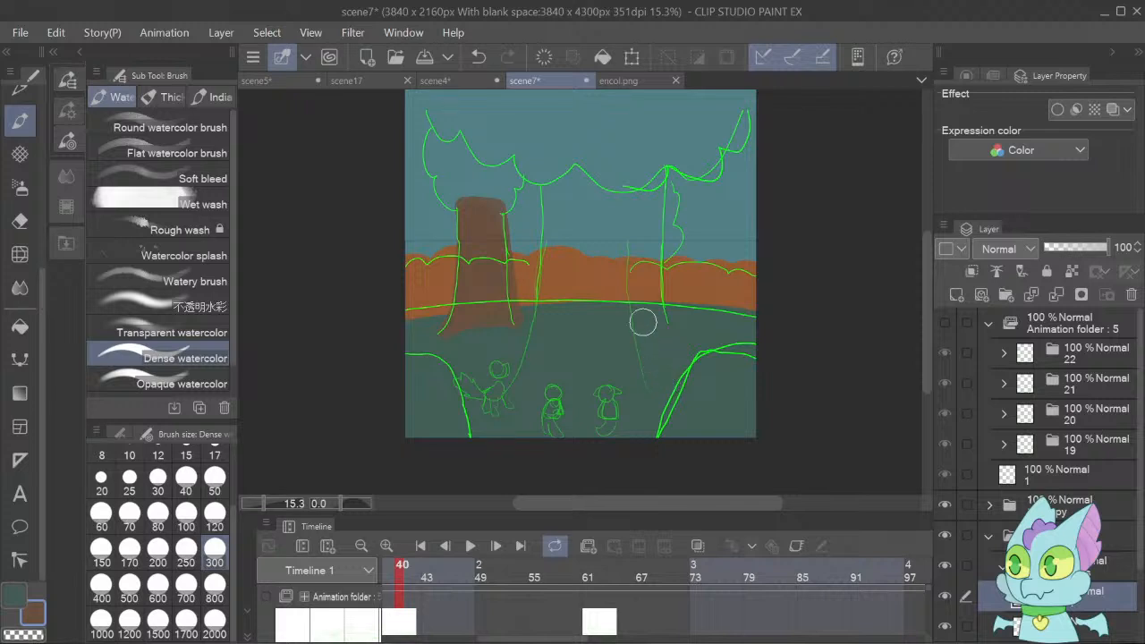
pyautogui.moveTo(640, 278)
pyautogui.mouseDown()
pyautogui.moveTo(655, 314)
pyautogui.moveTo(645, 263)
pyautogui.moveTo(654, 326)
pyautogui.moveTo(625, 322)
pyautogui.moveTo(625, 252)
pyautogui.moveTo(623, 309)
pyautogui.mouseUp()
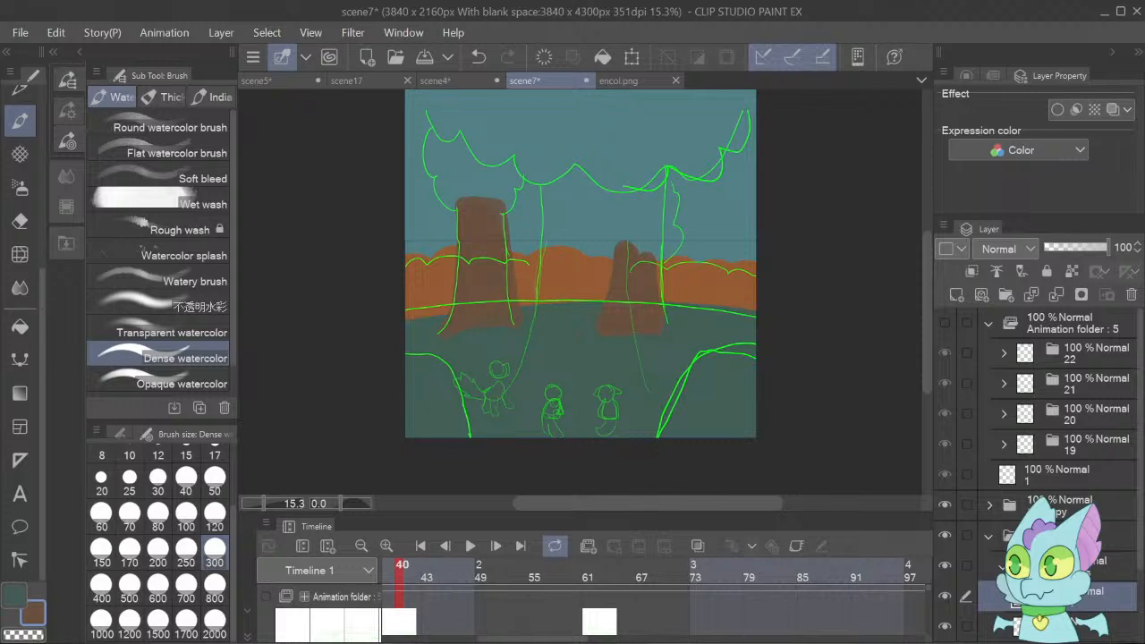
# Pick orange from the bush row and paint the left tree's round crown on the trunk layer.
pyautogui.click(989, 536)
pyautogui.click(1029, 566)
pyautogui.rightClick(701, 277)
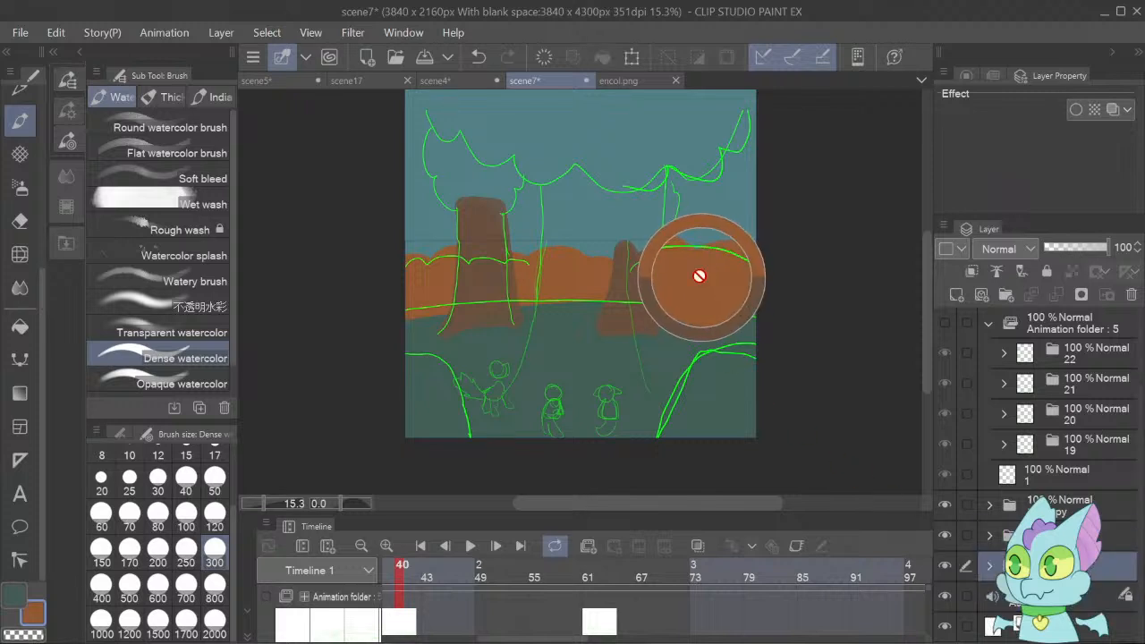
pyautogui.click(991, 537)
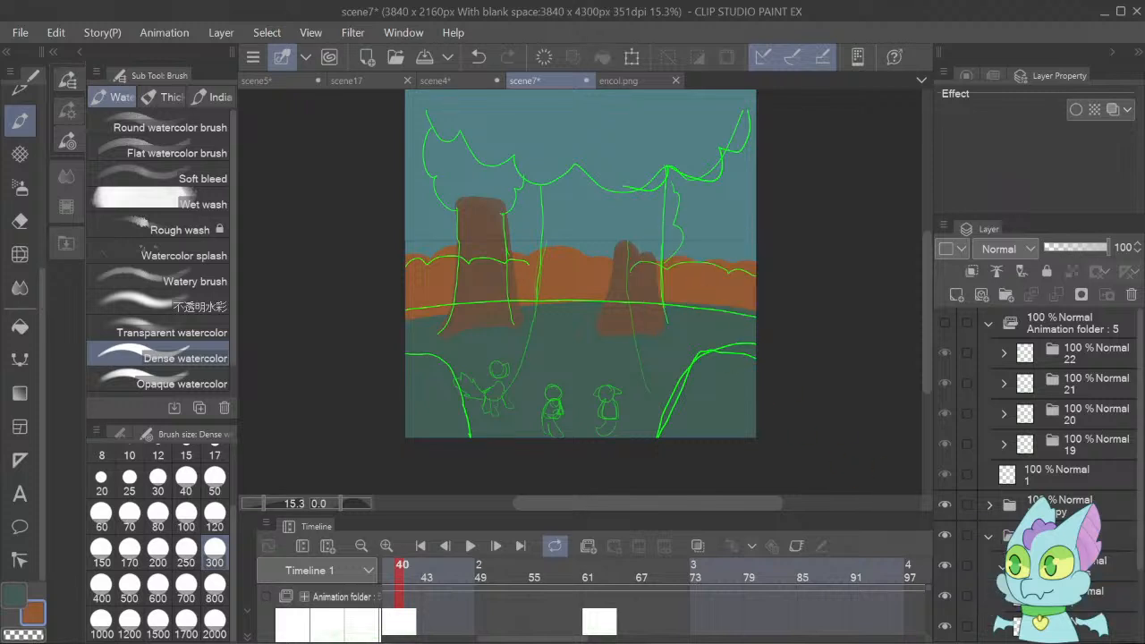
pyautogui.click(1094, 596)
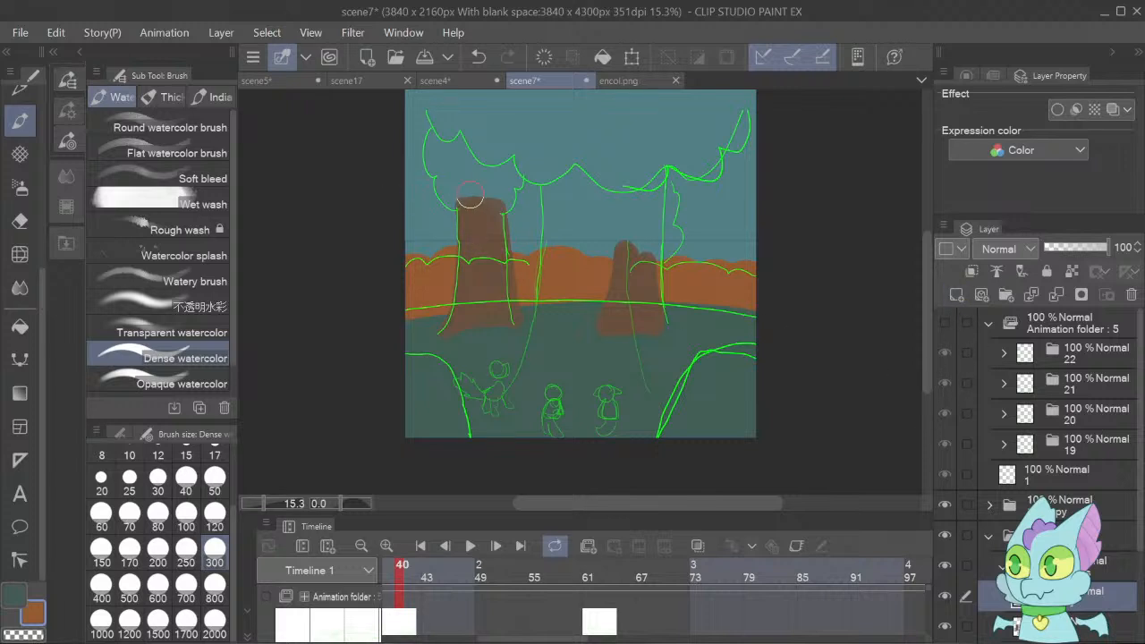
pyautogui.moveTo(469, 196)
pyautogui.mouseDown()
pyautogui.moveTo(448, 172)
pyautogui.moveTo(464, 204)
pyautogui.moveTo(437, 166)
pyautogui.moveTo(444, 119)
pyautogui.moveTo(454, 130)
pyautogui.moveTo(483, 114)
pyautogui.moveTo(495, 138)
pyautogui.moveTo(522, 134)
pyautogui.moveTo(522, 169)
pyautogui.moveTo(506, 178)
pyautogui.moveTo(520, 172)
pyautogui.moveTo(515, 135)
pyautogui.moveTo(470, 130)
pyautogui.moveTo(442, 156)
pyautogui.moveTo(449, 145)
pyautogui.moveTo(473, 159)
pyautogui.moveTo(489, 204)
pyautogui.moveTo(494, 187)
pyautogui.moveTo(500, 200)
pyautogui.moveTo(511, 190)
pyautogui.moveTo(509, 159)
pyautogui.mouseUp()
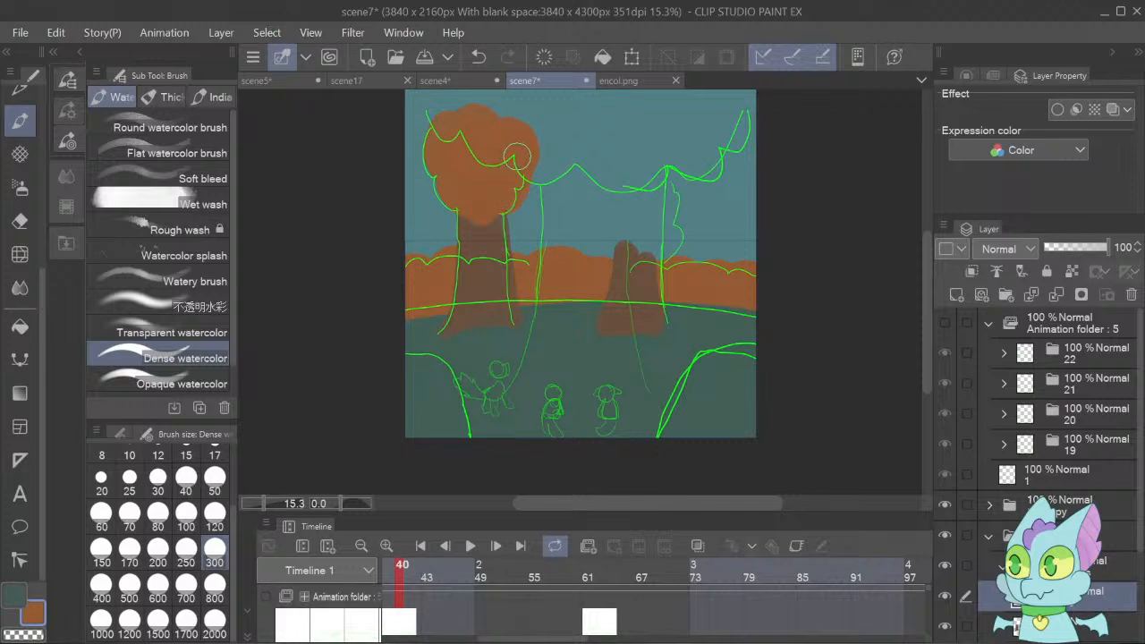
pyautogui.moveTo(531, 168)
pyautogui.mouseDown()
pyautogui.moveTo(505, 99)
pyautogui.moveTo(479, 118)
pyautogui.moveTo(464, 102)
pyautogui.moveTo(458, 135)
pyautogui.moveTo(468, 102)
pyautogui.moveTo(500, 127)
pyautogui.mouseUp()
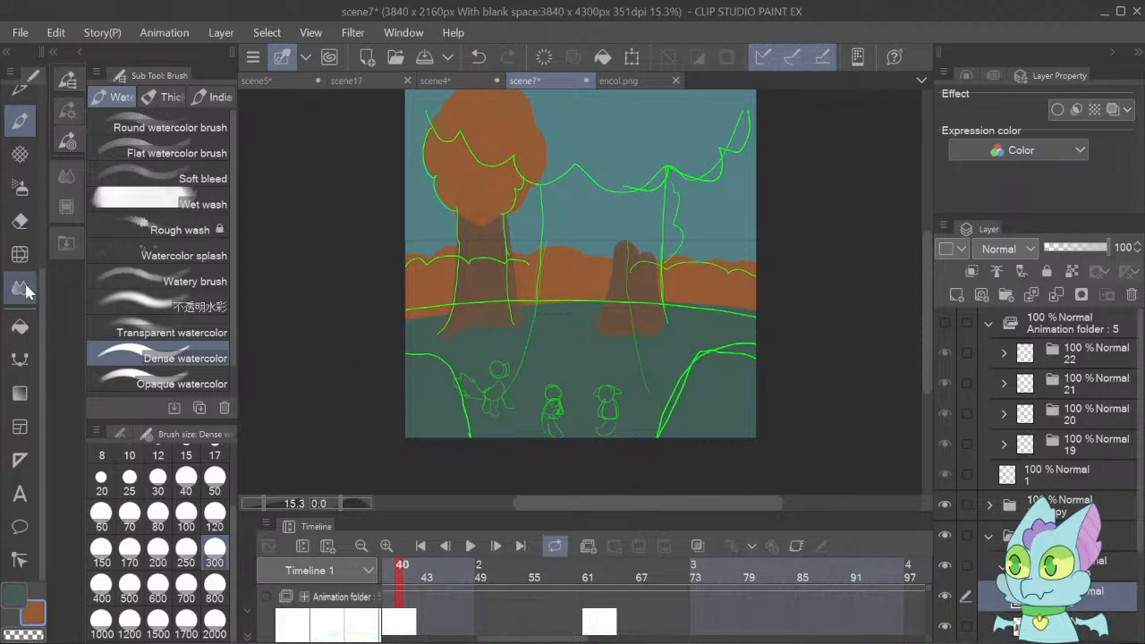
# Lower the opacity of the green sketch's folder, 19 Copy, to 10%.
pyautogui.click(20, 221)
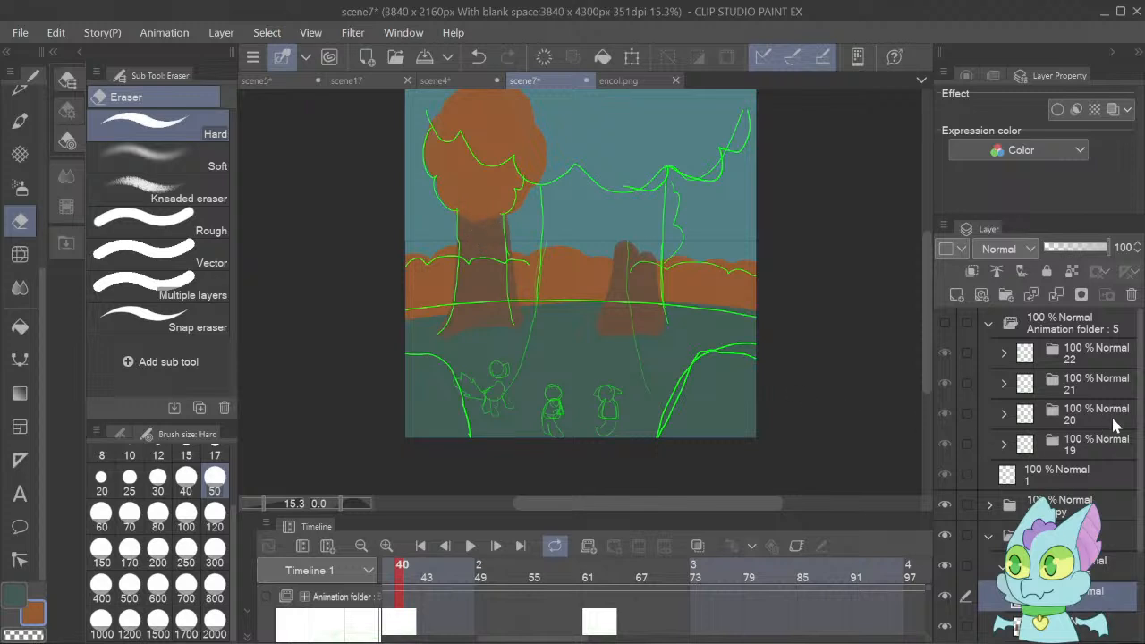
pyautogui.click(1108, 517)
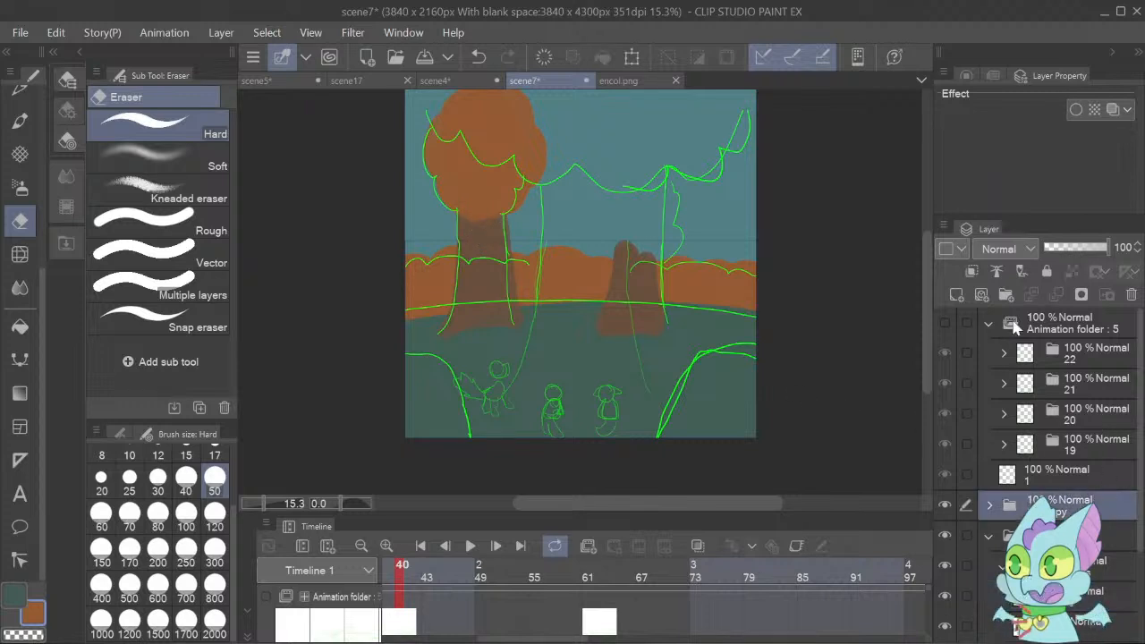
pyautogui.click(1061, 249)
pyautogui.click(1053, 249)
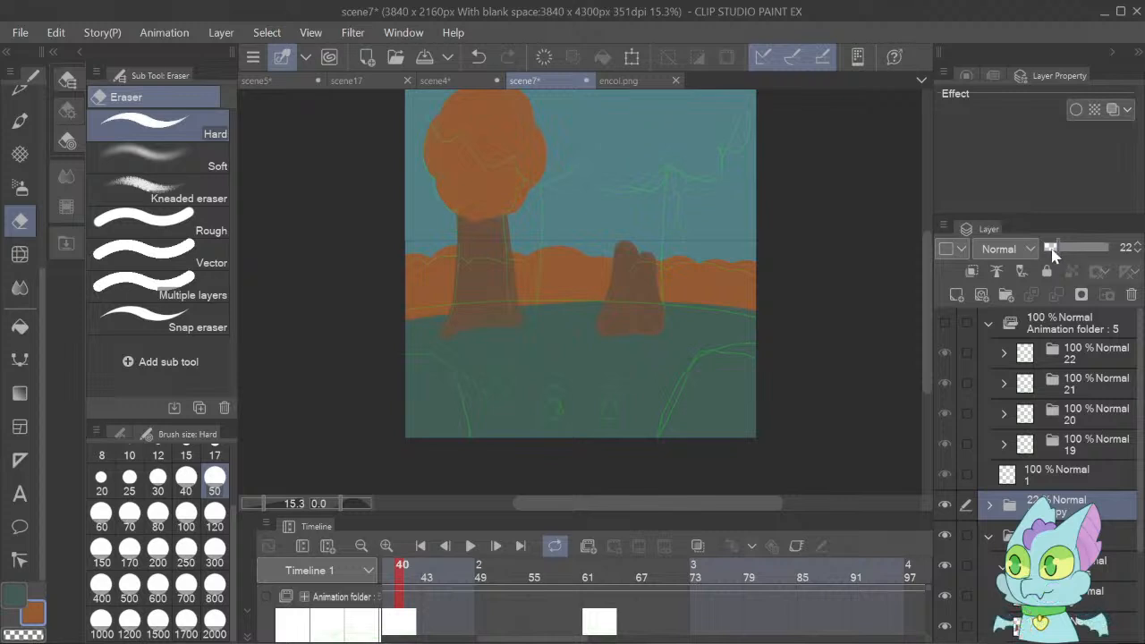
pyautogui.click(1139, 244)
# Erase the crown's lower edge with the Hard eraser at size 300 and repaint it with Dense watercolor as rounded orange lobes.
pyautogui.click(1067, 598)
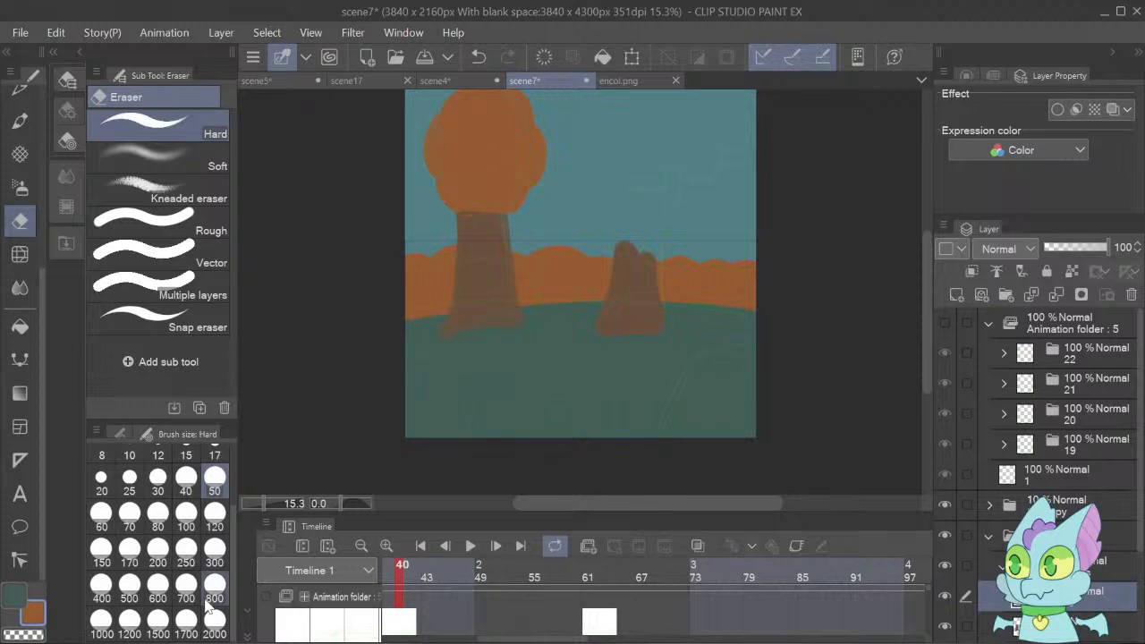
pyautogui.click(215, 553)
pyautogui.moveTo(493, 205)
pyautogui.mouseDown()
pyautogui.moveTo(484, 205)
pyautogui.moveTo(493, 232)
pyautogui.mouseUp()
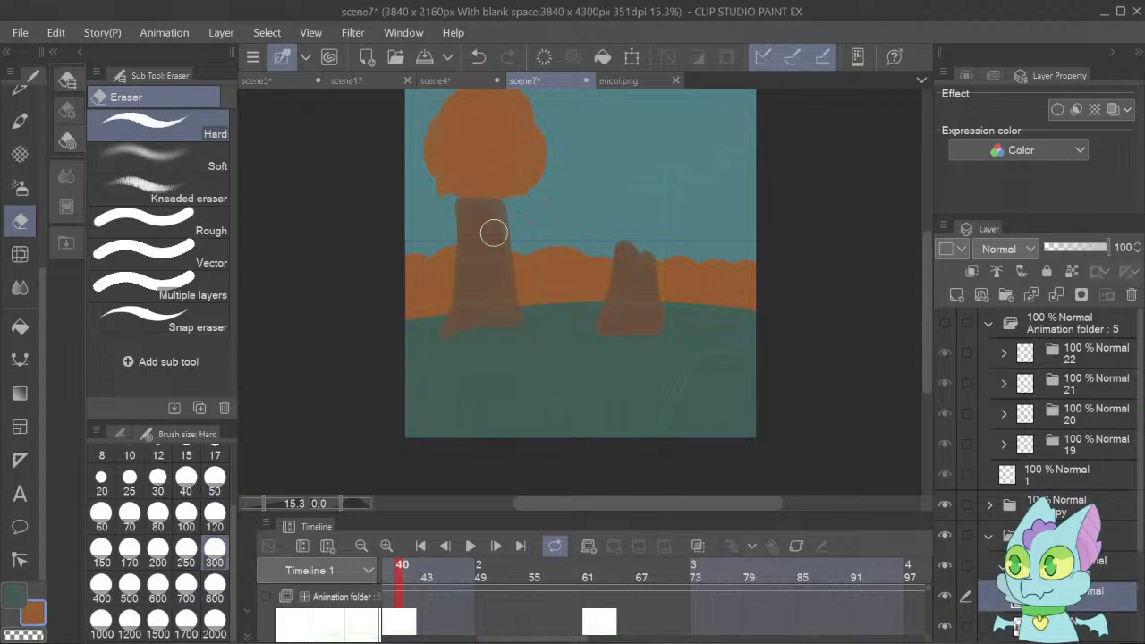
pyautogui.click(20, 121)
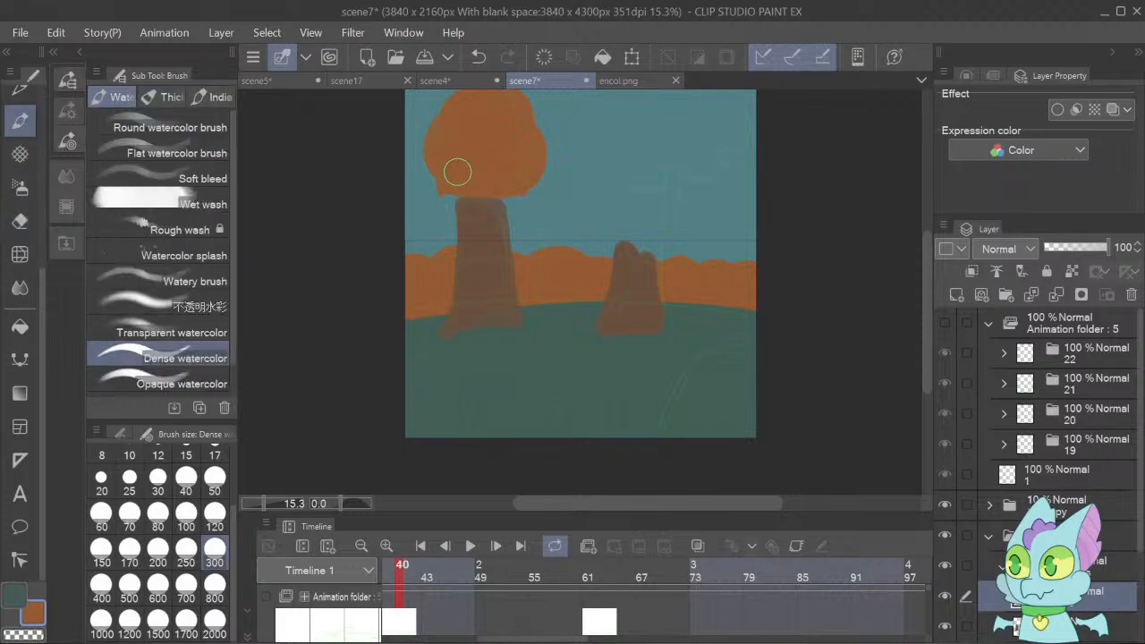
pyautogui.moveTo(449, 192)
pyautogui.mouseDown()
pyautogui.moveTo(485, 185)
pyautogui.moveTo(493, 204)
pyautogui.moveTo(516, 194)
pyautogui.moveTo(510, 175)
pyautogui.mouseUp()
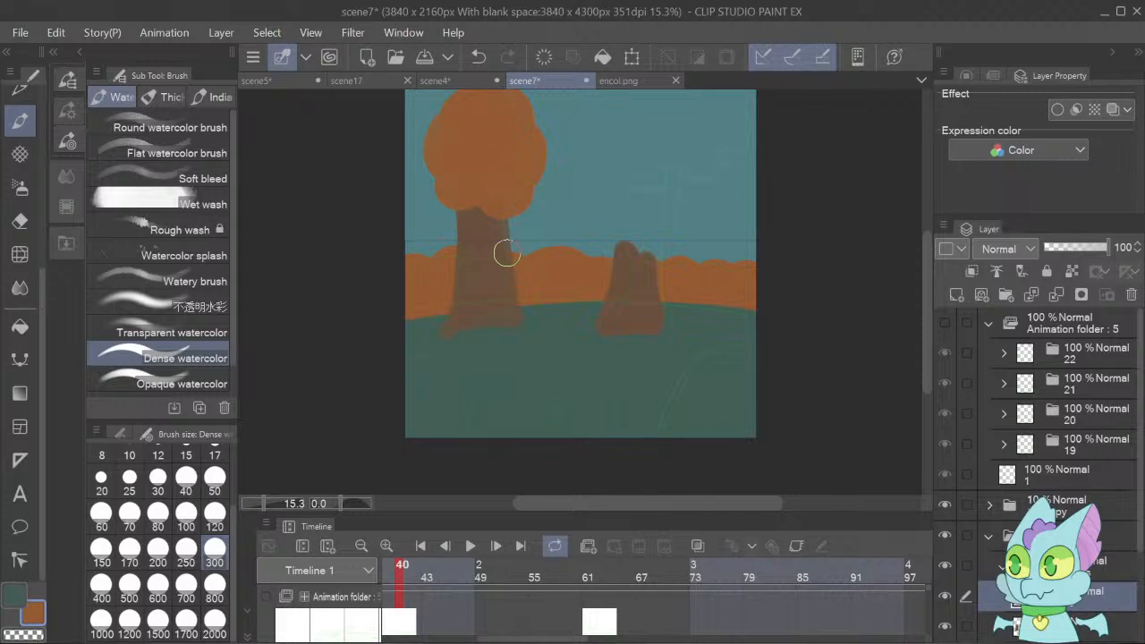
# Paint the right tree's round orange crown with the Dense watercolor brush at size 300.
pyautogui.click(1098, 501)
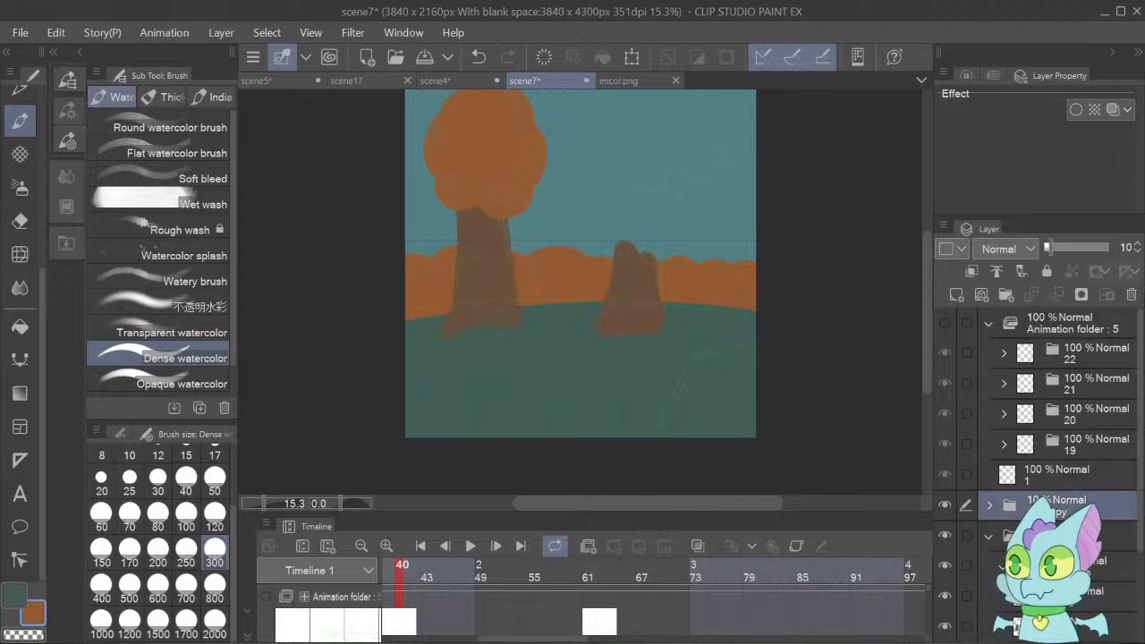
pyautogui.click(1098, 595)
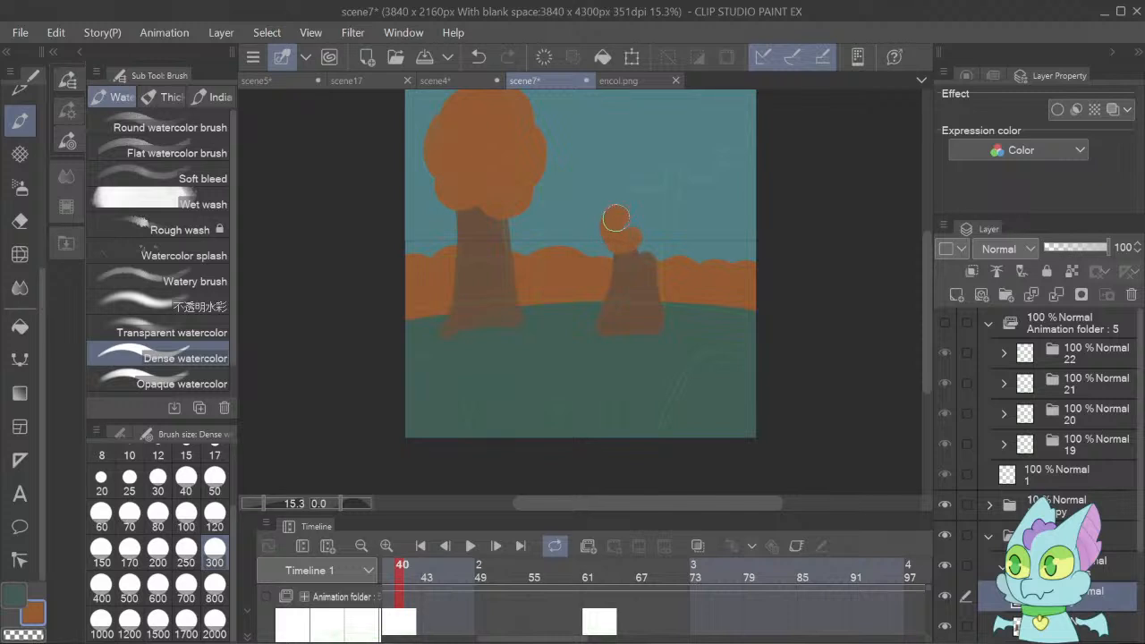
pyautogui.moveTo(633, 239)
pyautogui.mouseDown()
pyautogui.moveTo(647, 227)
pyautogui.moveTo(629, 220)
pyautogui.moveTo(639, 240)
pyautogui.moveTo(659, 197)
pyautogui.moveTo(639, 212)
pyautogui.moveTo(657, 205)
pyautogui.moveTo(644, 212)
pyautogui.moveTo(657, 221)
pyautogui.mouseUp()
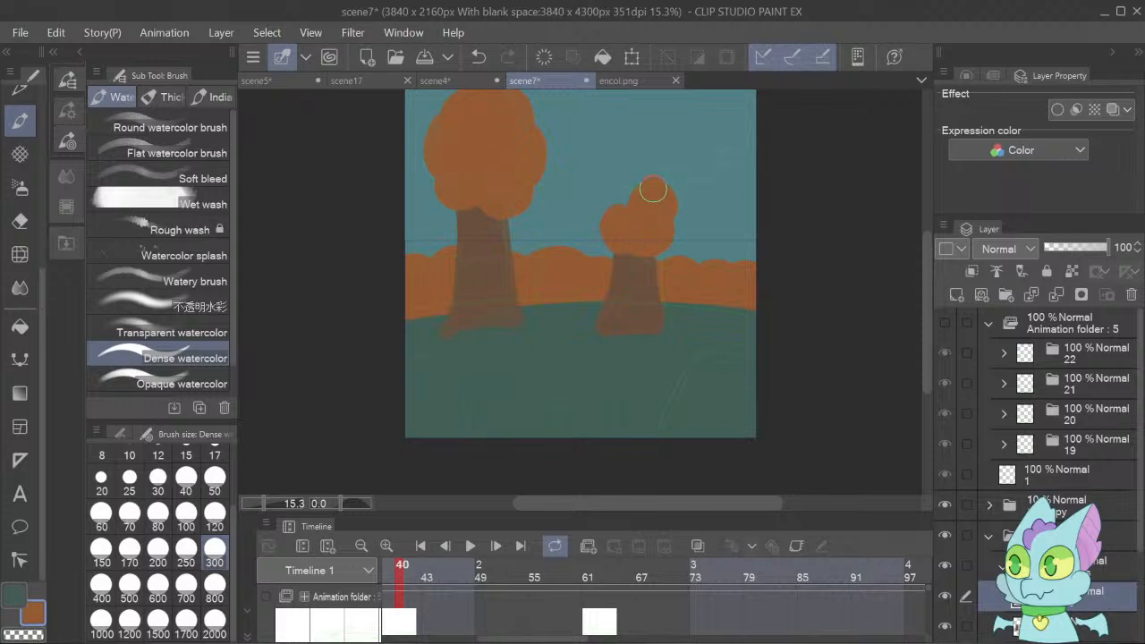
pyautogui.moveTo(653, 189)
pyautogui.mouseDown()
pyautogui.moveTo(627, 178)
pyautogui.moveTo(629, 201)
pyautogui.moveTo(642, 198)
pyautogui.moveTo(626, 184)
pyautogui.moveTo(613, 203)
pyautogui.moveTo(619, 220)
pyautogui.moveTo(636, 216)
pyautogui.moveTo(626, 187)
pyautogui.mouseUp()
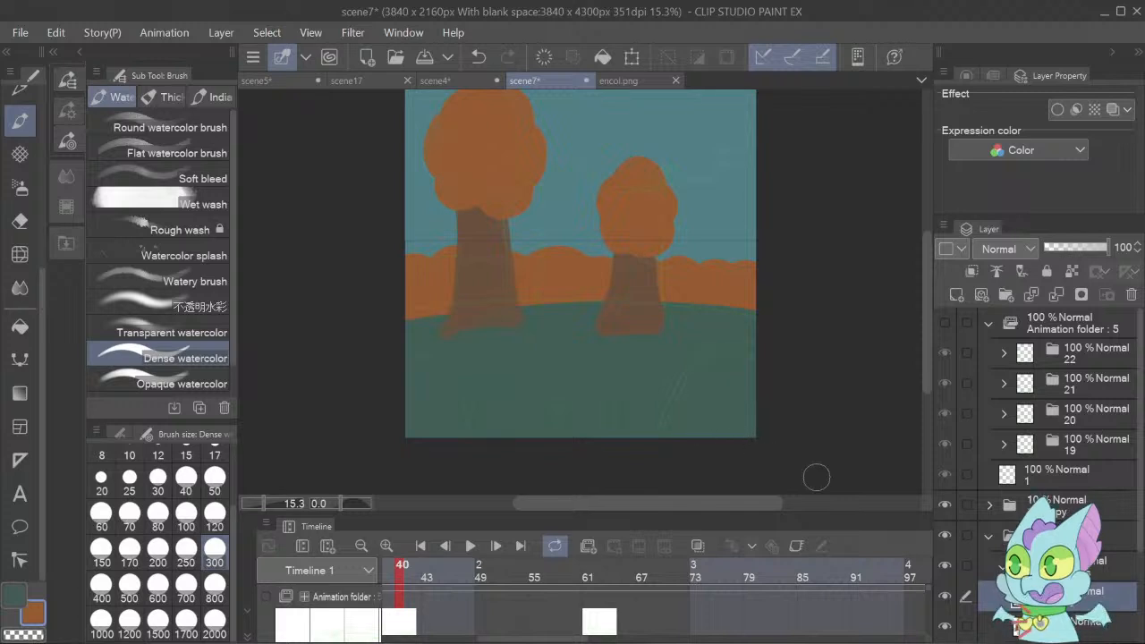
# Add a new raster layer above the two trees and pick the brown of the right tree's trunk as the main colour.
pyautogui.click(995, 562)
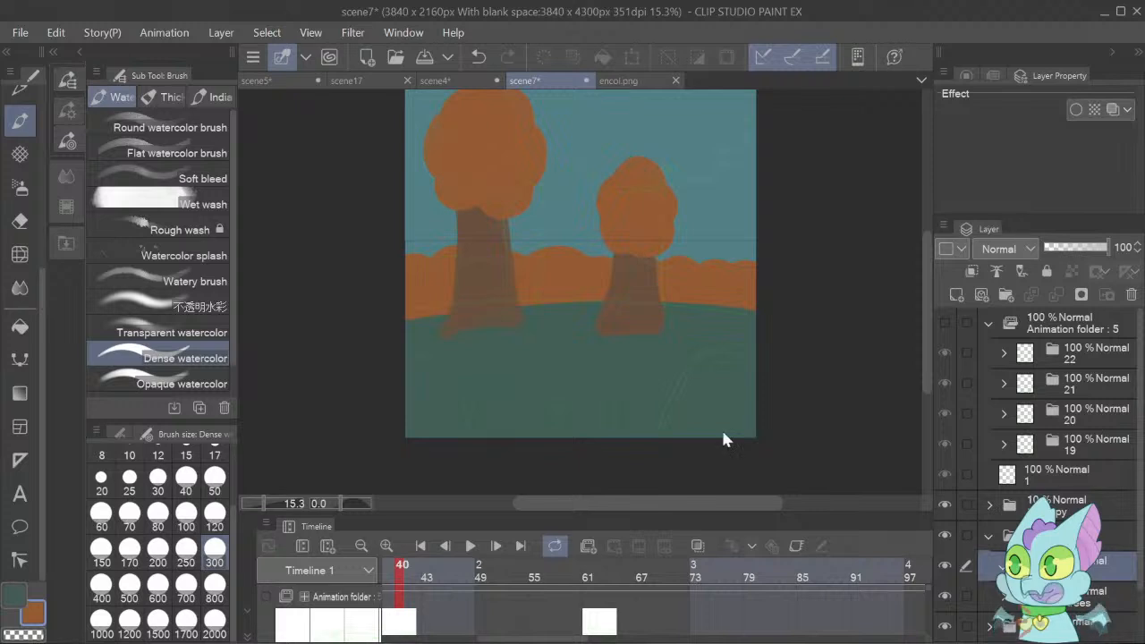
pyautogui.click(960, 301)
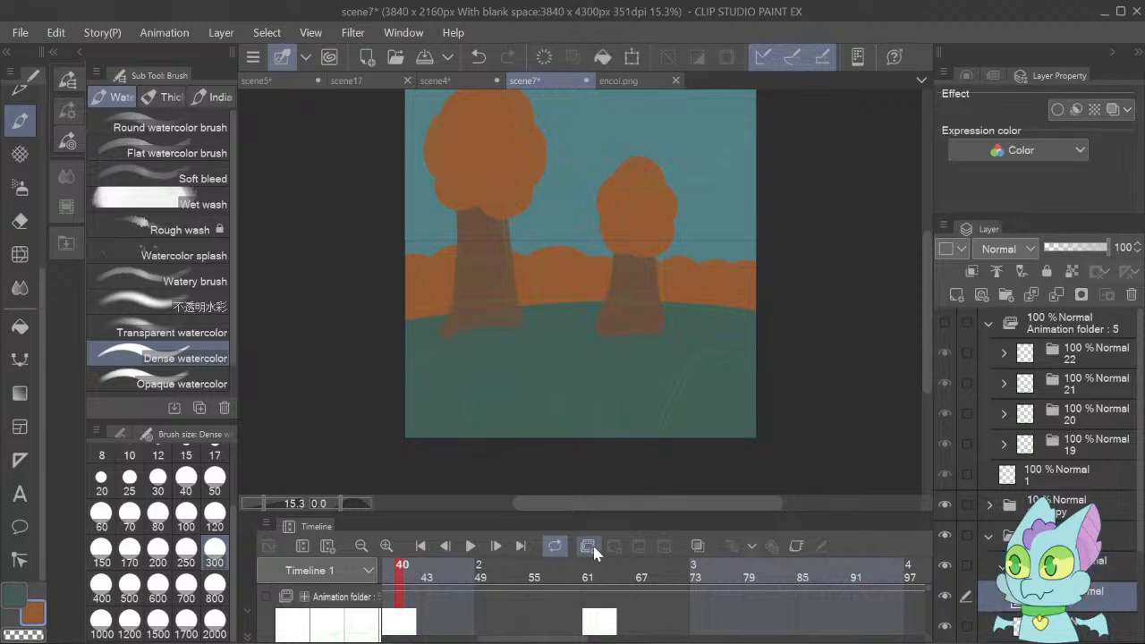
pyautogui.click(15, 593)
pyautogui.click(1074, 537)
pyautogui.keyDown('alt'); pyautogui.click(629, 282); pyautogui.keyUp('alt')
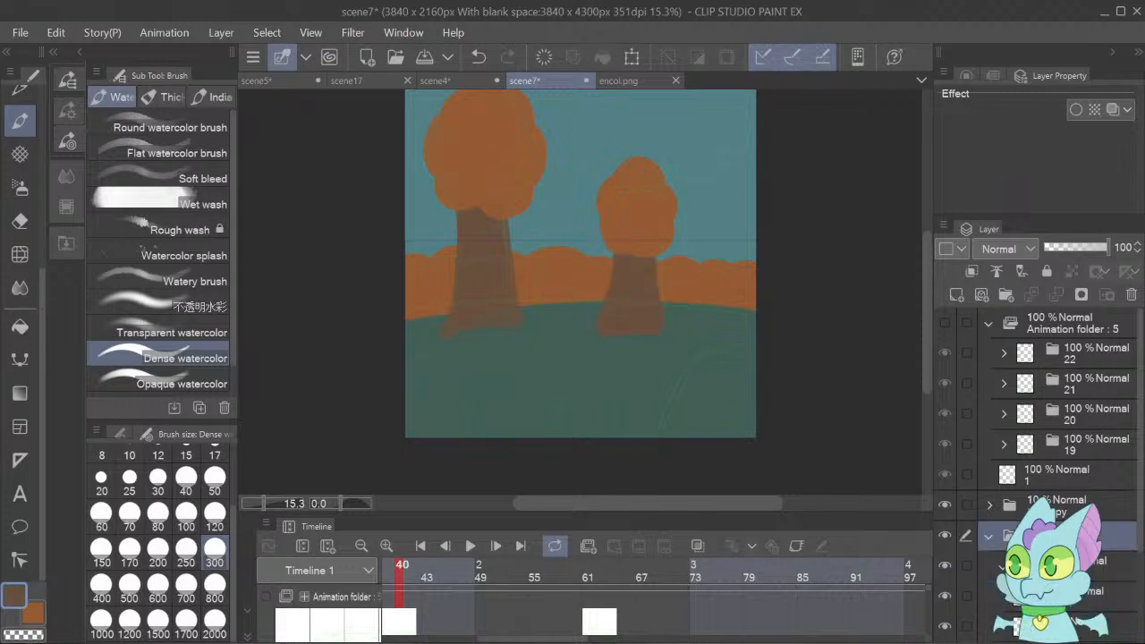
pyautogui.click(1074, 591)
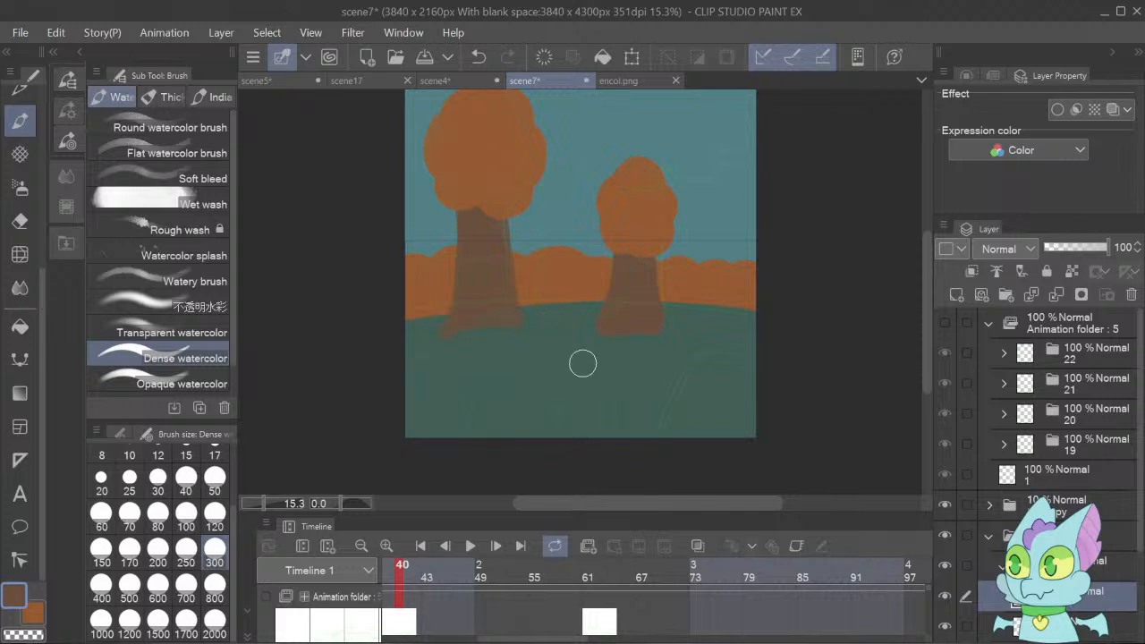
# Raise the green sketch folder's opacity to 15% and paint the large foreground trunk's flared base and sides in brown along the sketch.
pyautogui.click(1073, 506)
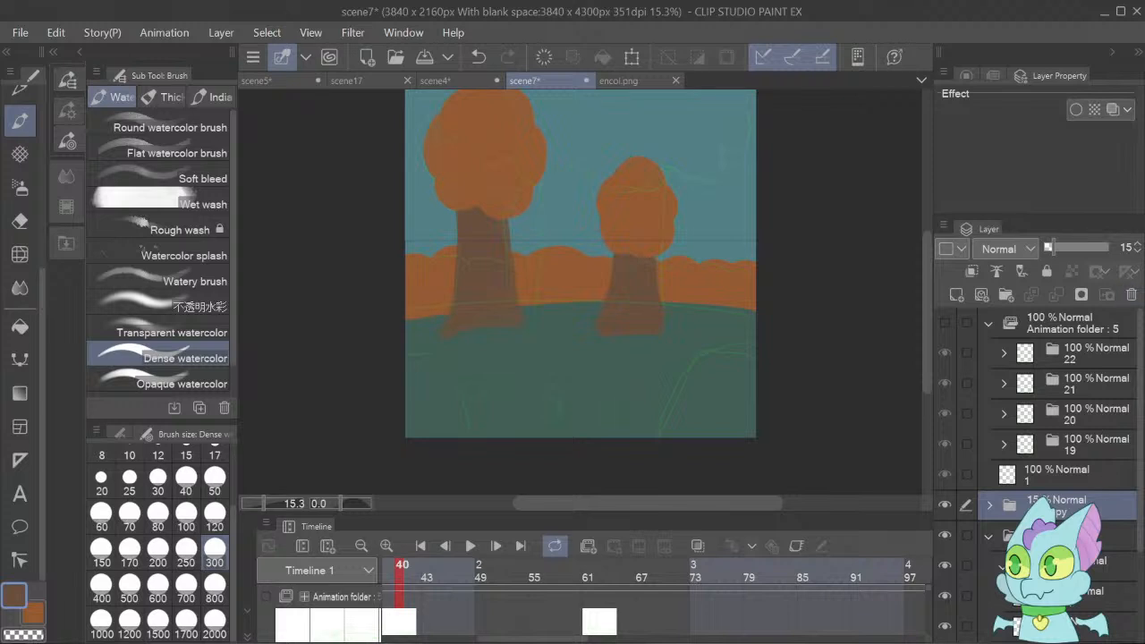
pyautogui.click(1074, 595)
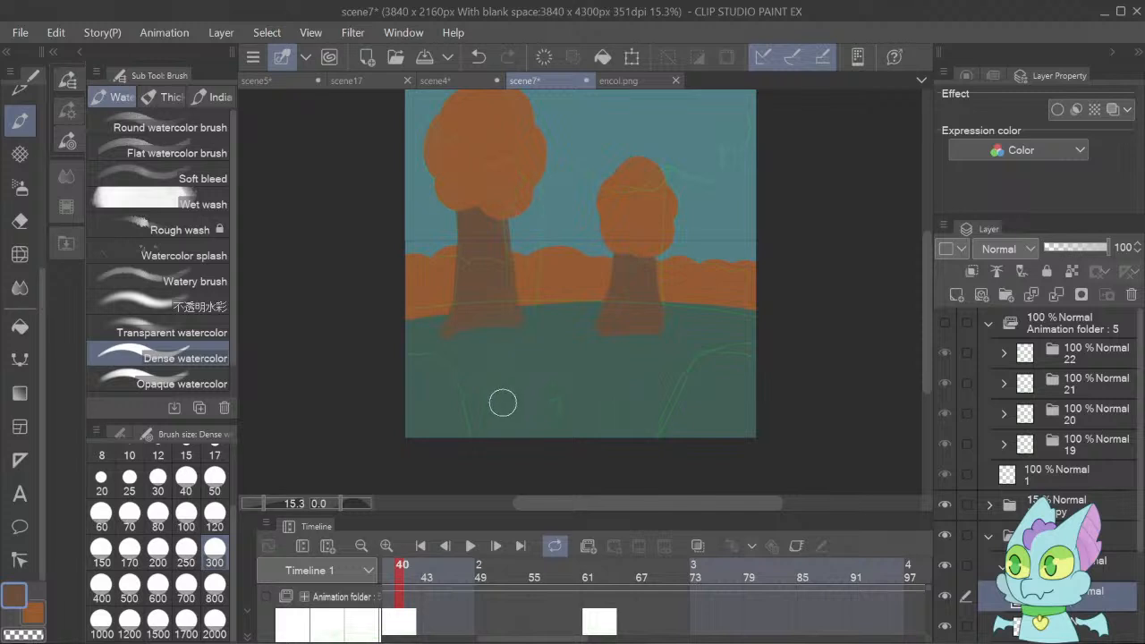
pyautogui.moveTo(509, 406)
pyautogui.mouseDown()
pyautogui.moveTo(546, 342)
pyautogui.moveTo(547, 163)
pyautogui.moveTo(551, 303)
pyautogui.moveTo(520, 390)
pyautogui.mouseUp()
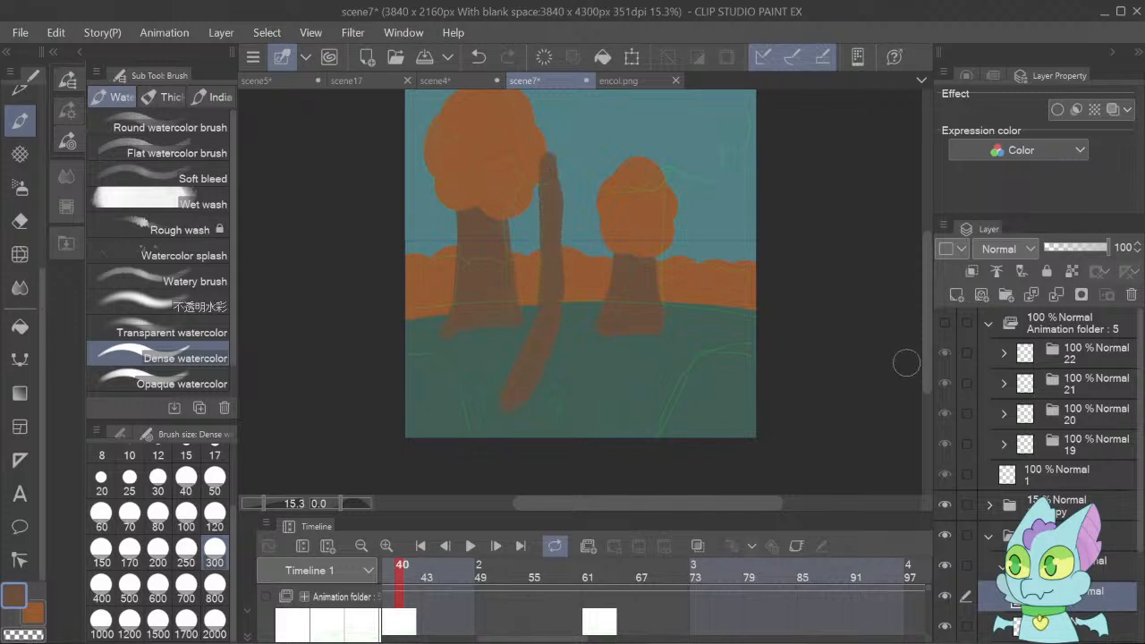
pyautogui.moveTo(929, 317)
pyautogui.mouseDown()
pyautogui.moveTo(927, 277)
pyautogui.moveTo(927, 318)
pyautogui.moveTo(899, 241)
pyautogui.moveTo(908, 339)
pyautogui.moveTo(913, 324)
pyautogui.mouseUp()
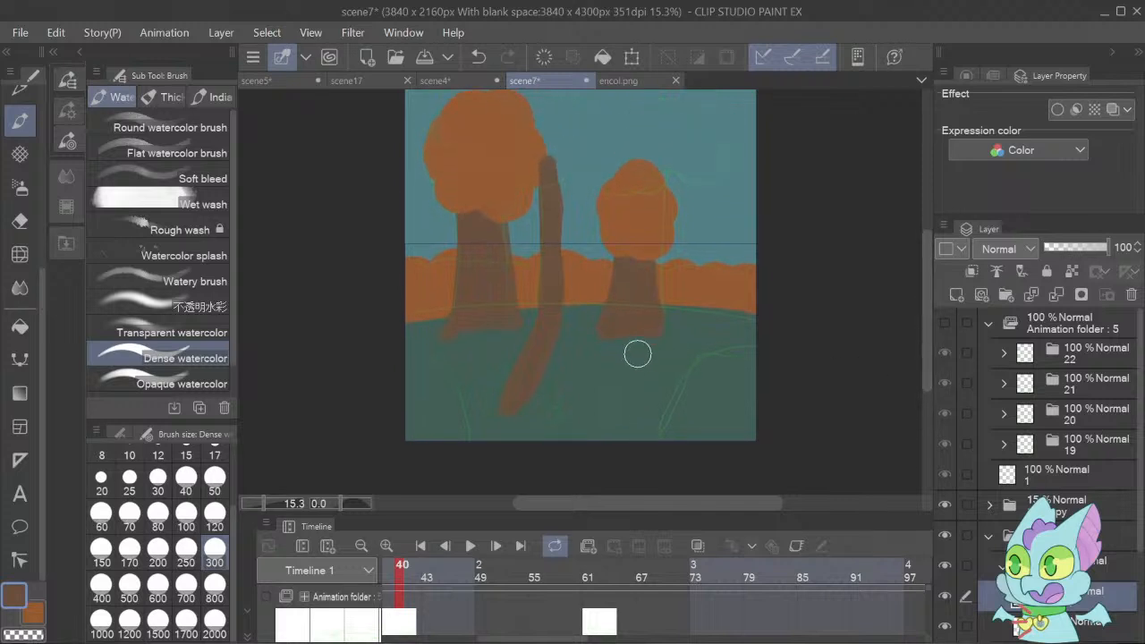
pyautogui.moveTo(638, 354)
pyautogui.mouseDown()
pyautogui.moveTo(636, 412)
pyautogui.moveTo(637, 396)
pyautogui.mouseUp()
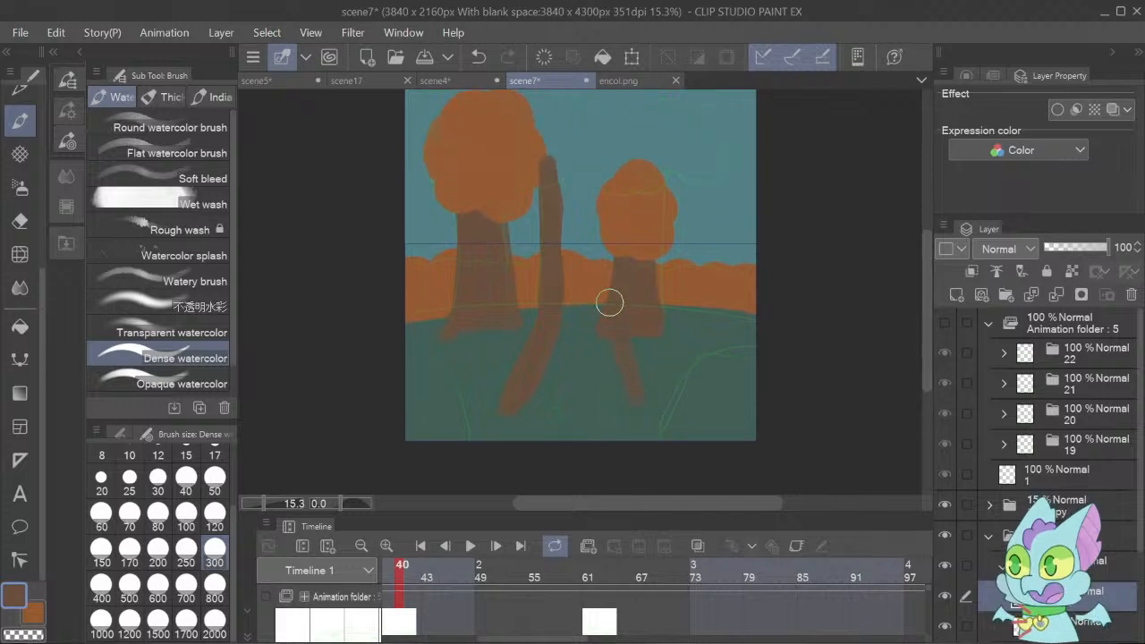
pyautogui.moveTo(609, 303)
pyautogui.mouseDown()
pyautogui.moveTo(661, 383)
pyautogui.moveTo(656, 404)
pyautogui.moveTo(631, 374)
pyautogui.moveTo(619, 178)
pyautogui.moveTo(649, 184)
pyautogui.moveTo(675, 358)
pyautogui.mouseUp()
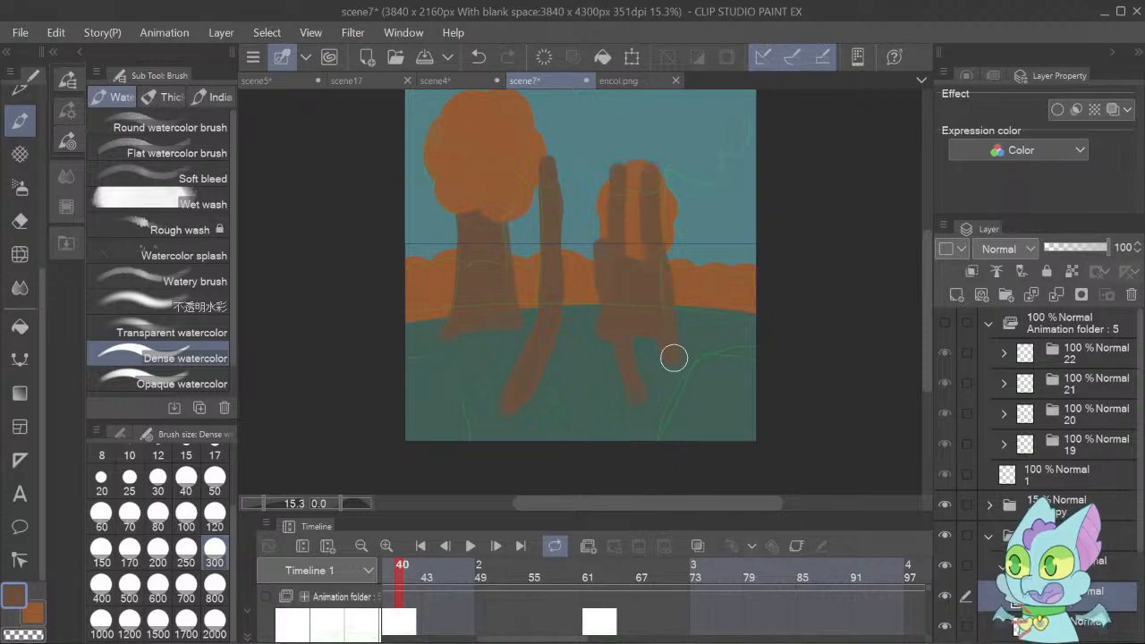
pyautogui.hotkey('ctrl', 'z')
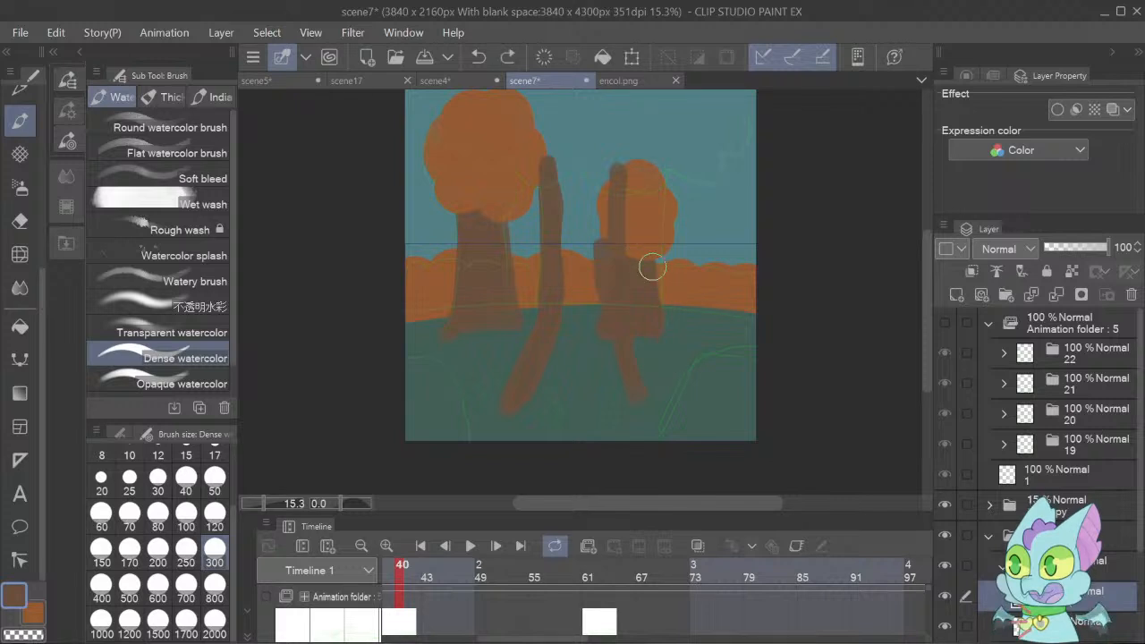
pyautogui.moveTo(655, 169)
pyautogui.mouseDown()
pyautogui.moveTo(657, 306)
pyautogui.moveTo(688, 402)
pyautogui.moveTo(523, 395)
pyautogui.mouseUp()
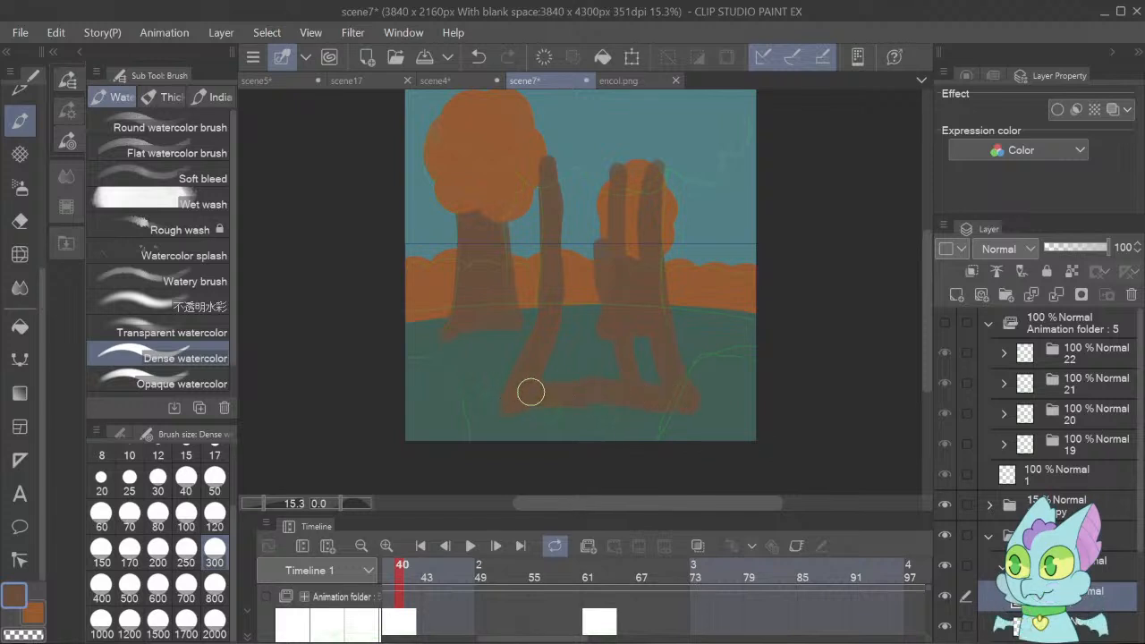
pyautogui.moveTo(621, 367)
pyautogui.mouseDown()
pyautogui.moveTo(605, 307)
pyautogui.moveTo(583, 292)
pyautogui.moveTo(558, 367)
pyautogui.moveTo(612, 358)
pyautogui.moveTo(599, 362)
pyautogui.moveTo(571, 147)
pyautogui.moveTo(584, 279)
pyautogui.moveTo(570, 159)
pyautogui.mouseUp()
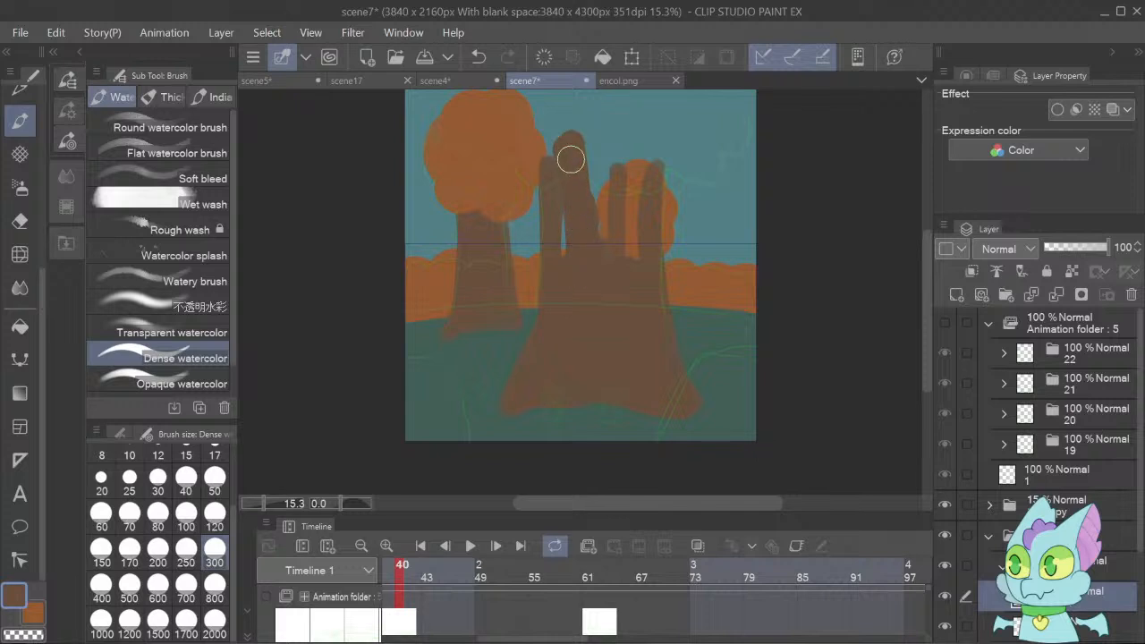
# Extend the large brown trunk upward and fill its upper part solidly between both side edges.
pyautogui.moveTo(268, 503)
pyautogui.mouseDown()
pyautogui.moveTo(255, 501)
pyautogui.moveTo(265, 502)
pyautogui.mouseUp()
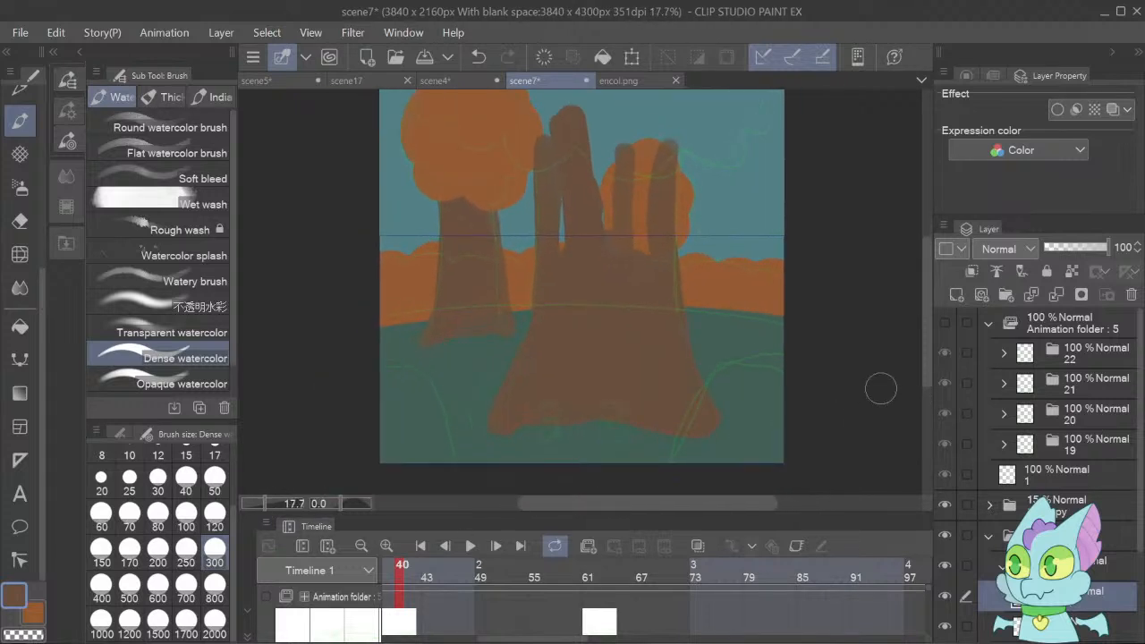
pyautogui.moveTo(928, 324); pyautogui.dragTo(928, 306)
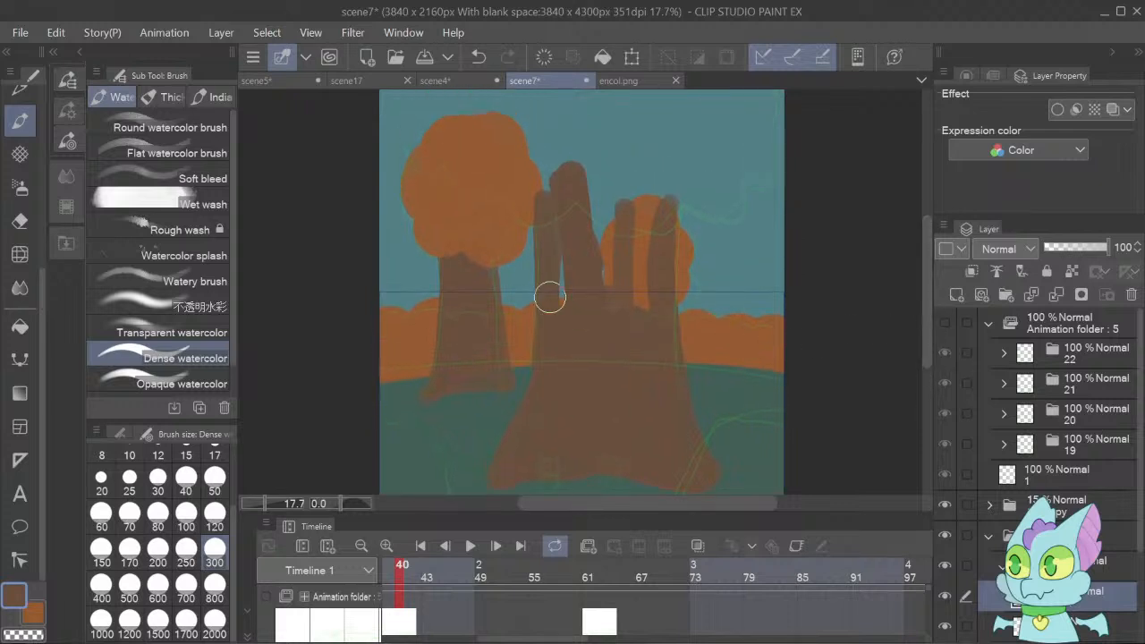
pyautogui.moveTo(553, 299); pyautogui.dragTo(553, 142)
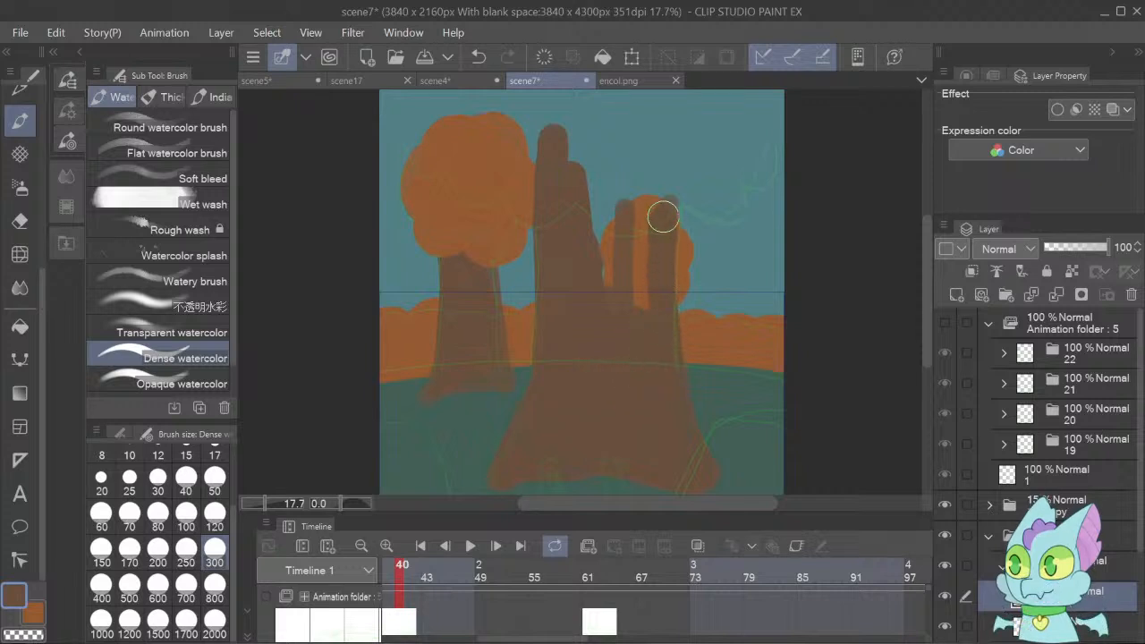
pyautogui.moveTo(663, 216)
pyautogui.mouseDown()
pyautogui.moveTo(666, 136)
pyautogui.moveTo(651, 293)
pyautogui.moveTo(642, 235)
pyautogui.moveTo(619, 318)
pyautogui.moveTo(582, 176)
pyautogui.moveTo(578, 270)
pyautogui.mouseUp()
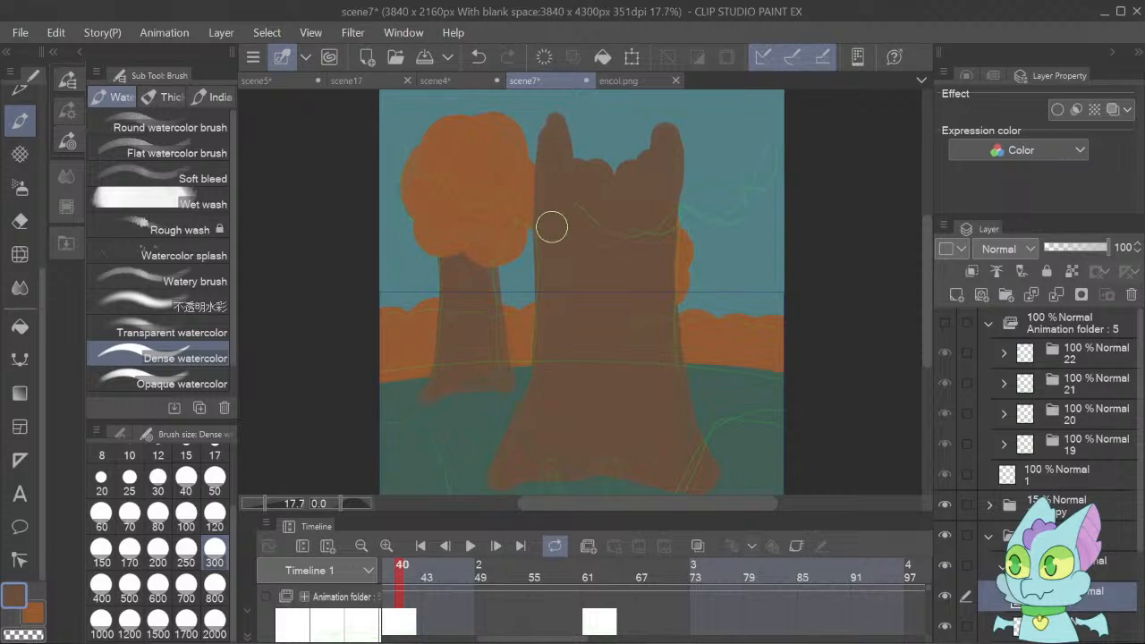
pyautogui.moveTo(562, 153); pyautogui.dragTo(616, 187)
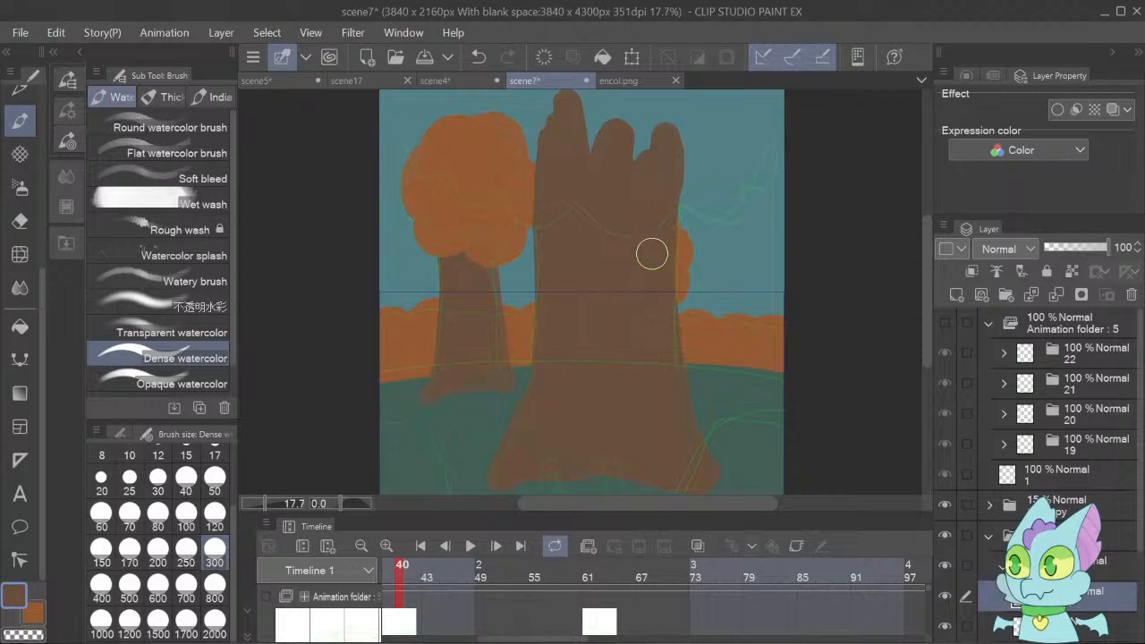
pyautogui.moveTo(652, 253)
pyautogui.mouseDown()
pyautogui.moveTo(653, 111)
pyautogui.moveTo(648, 193)
pyautogui.moveTo(640, 116)
pyautogui.moveTo(623, 198)
pyautogui.moveTo(616, 170)
pyautogui.mouseUp()
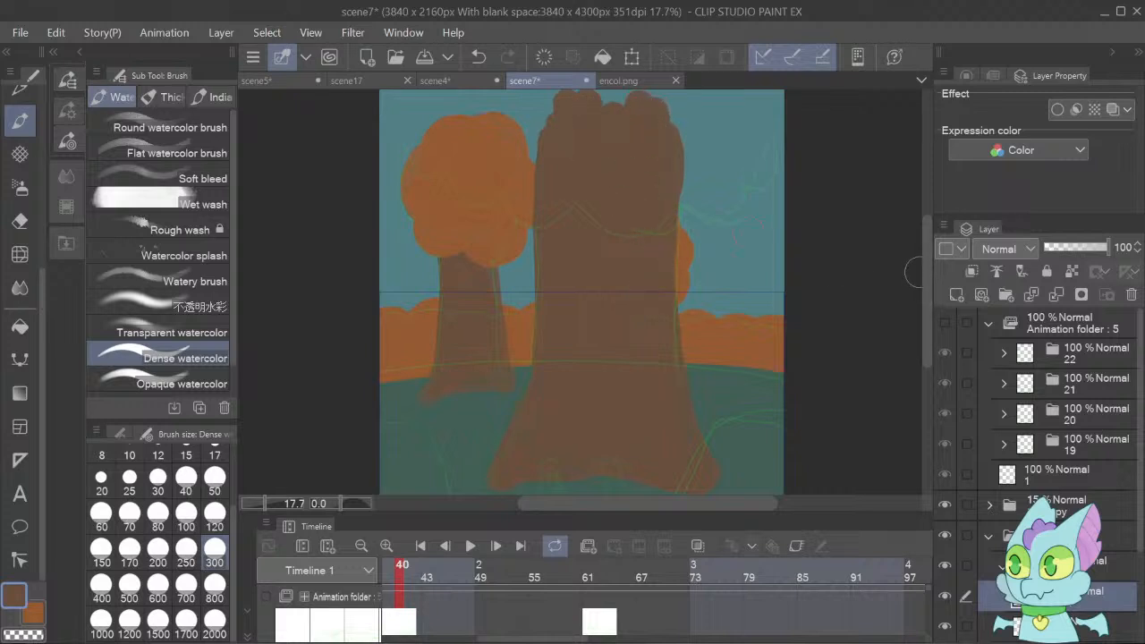
# Trim the large trunk's upper right edge with the Hard eraser at size 300.
pyautogui.scroll(3, 919, 242)
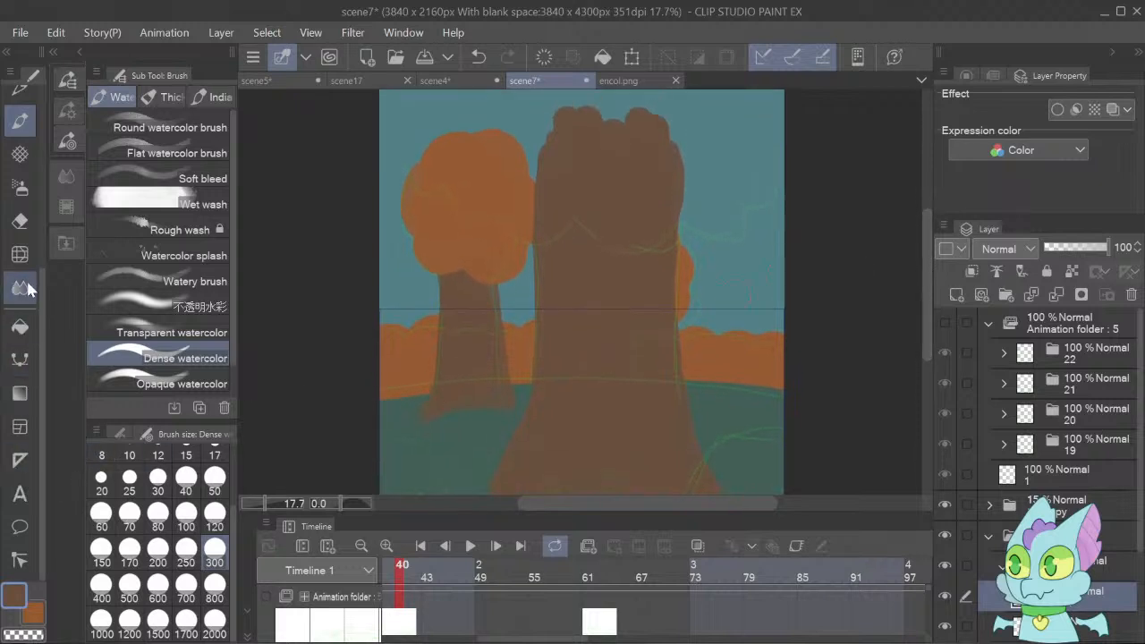
pyautogui.click(20, 221)
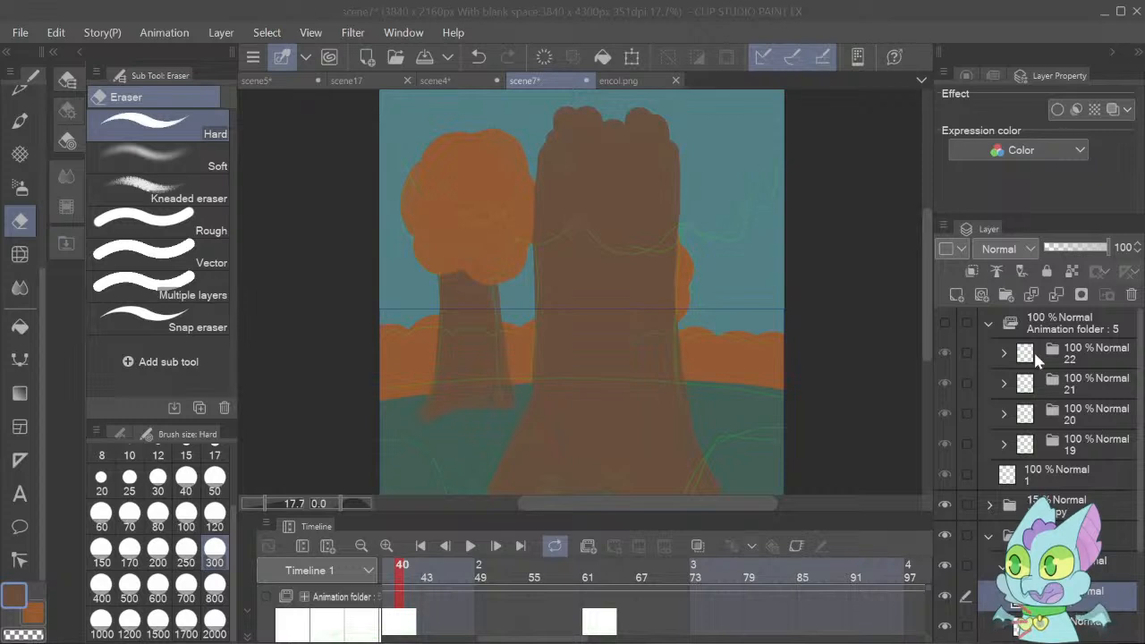
pyautogui.click(1081, 624)
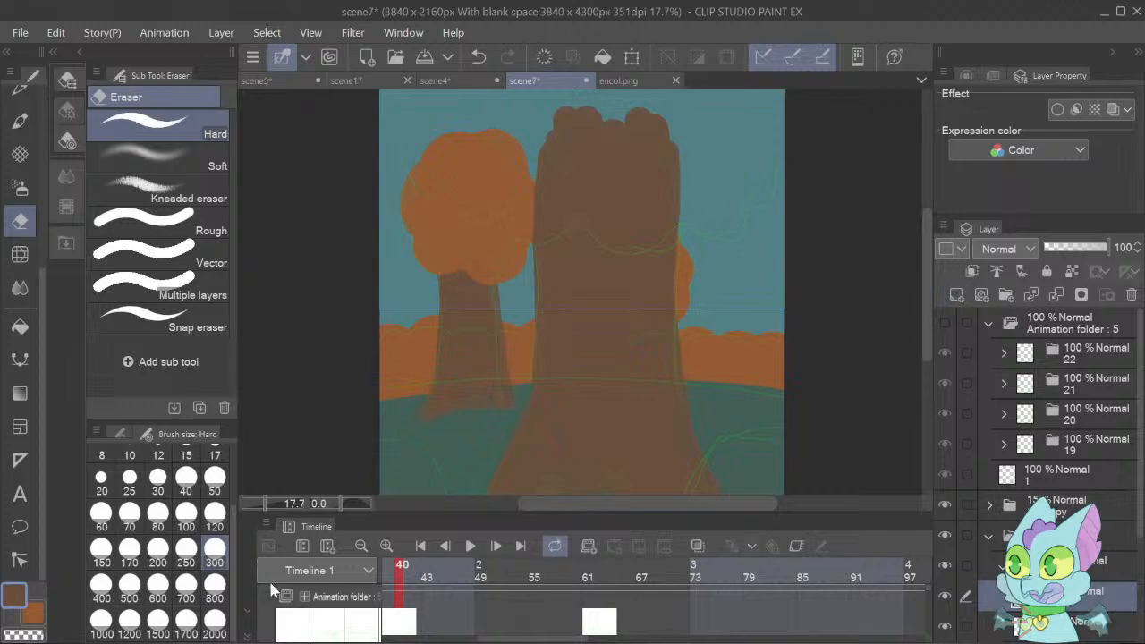
# Paint a broad orange foliage stroke over the large trunk's upper left with Dense watercolor, finishing with the transparent colour selected.
pyautogui.click(30, 610)
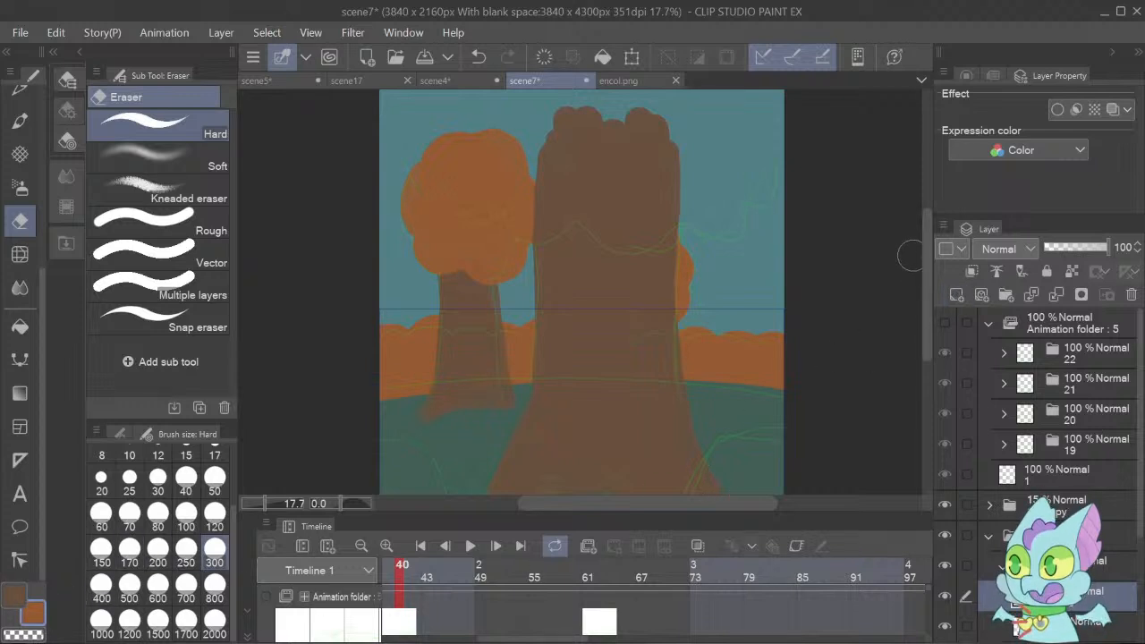
pyautogui.scroll(2, 927, 263)
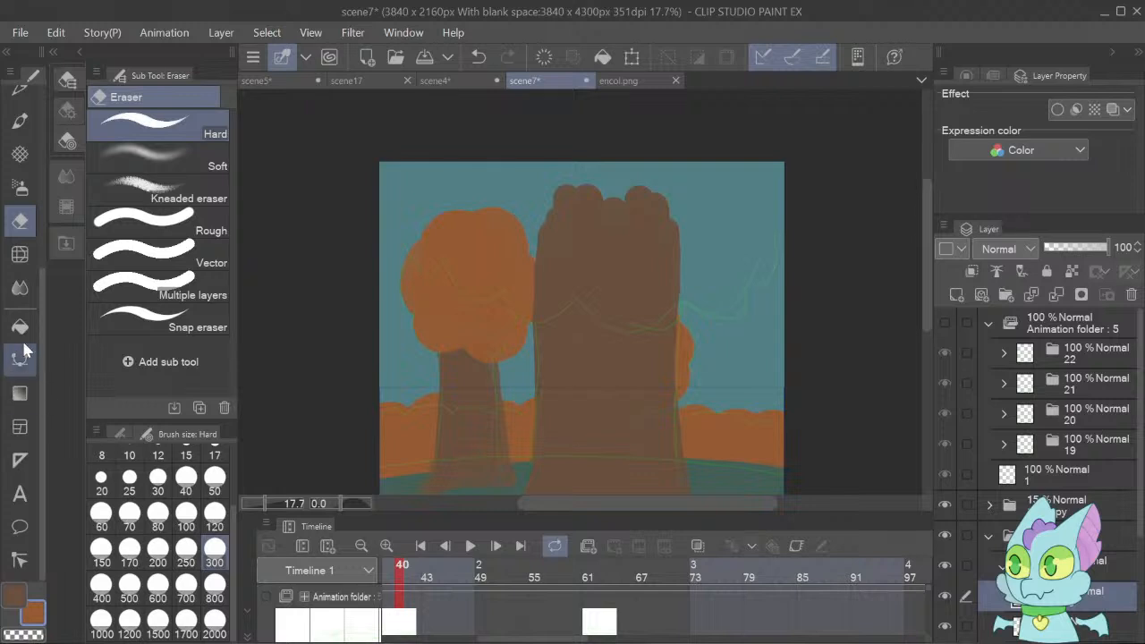
pyautogui.click(20, 120)
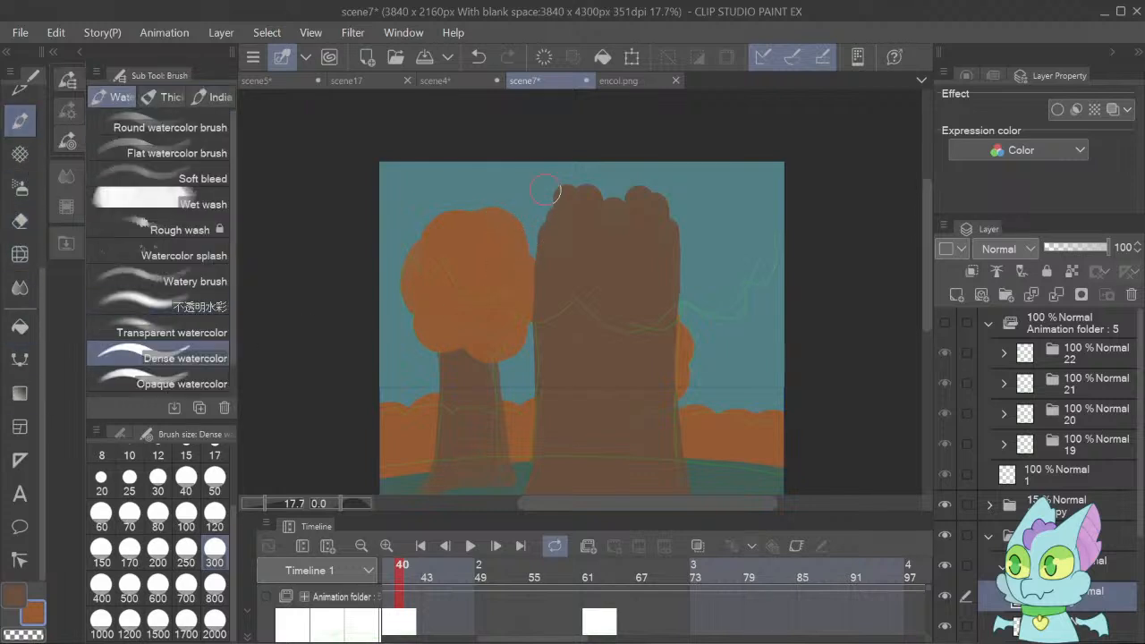
pyautogui.moveTo(498, 153)
pyautogui.mouseDown()
pyautogui.moveTo(503, 207)
pyautogui.moveTo(524, 209)
pyautogui.moveTo(496, 140)
pyautogui.moveTo(507, 203)
pyautogui.moveTo(529, 215)
pyautogui.moveTo(497, 137)
pyautogui.moveTo(515, 219)
pyautogui.moveTo(557, 232)
pyautogui.moveTo(535, 232)
pyautogui.moveTo(505, 206)
pyautogui.moveTo(483, 145)
pyautogui.moveTo(514, 230)
pyautogui.moveTo(555, 228)
pyautogui.moveTo(516, 144)
pyautogui.moveTo(573, 236)
pyautogui.mouseUp()
pyautogui.press('c')
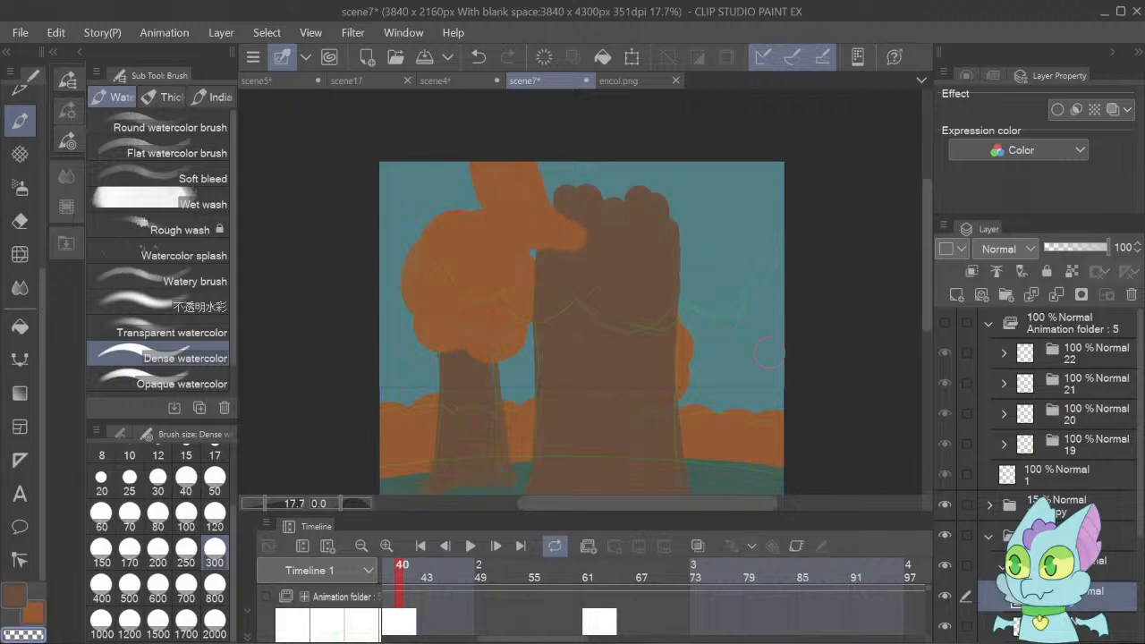
# Pick teal from the sky and fill the layer beneath the large tree with it, covering the bushes and the two smaller trees.
pyautogui.click(997, 538)
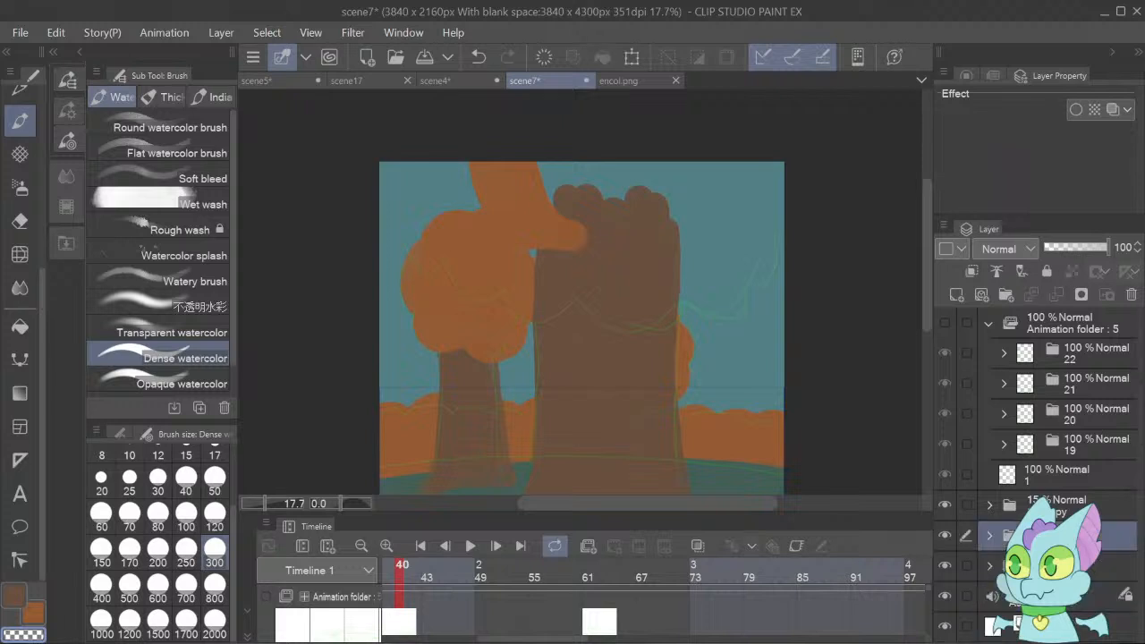
pyautogui.click(1036, 565)
pyautogui.rightClick(749, 282)
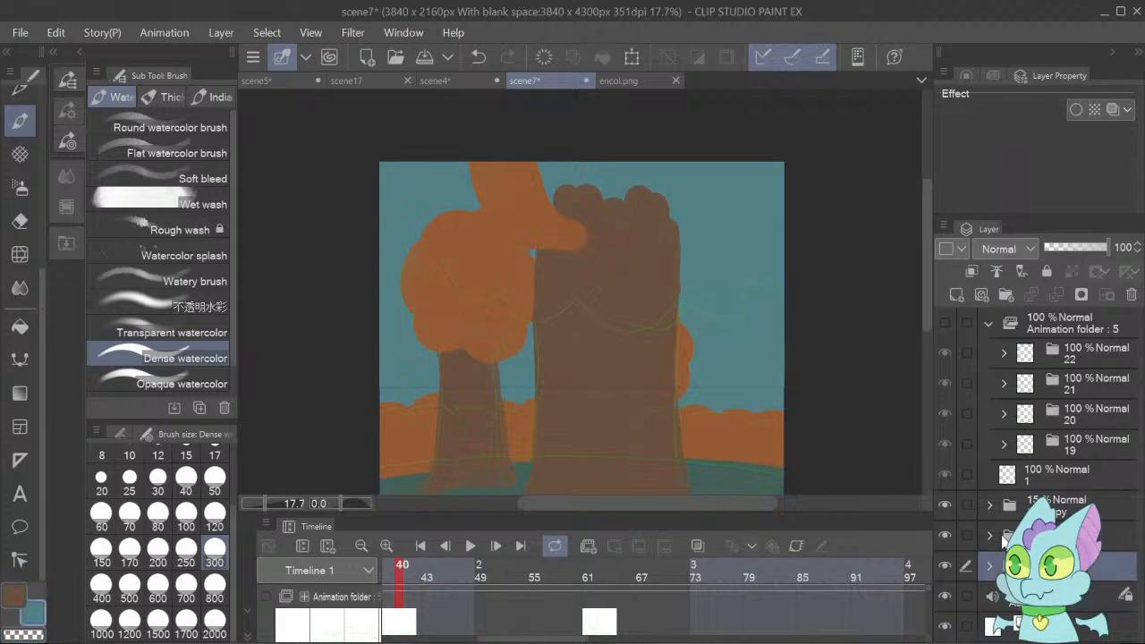
pyautogui.click(990, 536)
pyautogui.click(1003, 567)
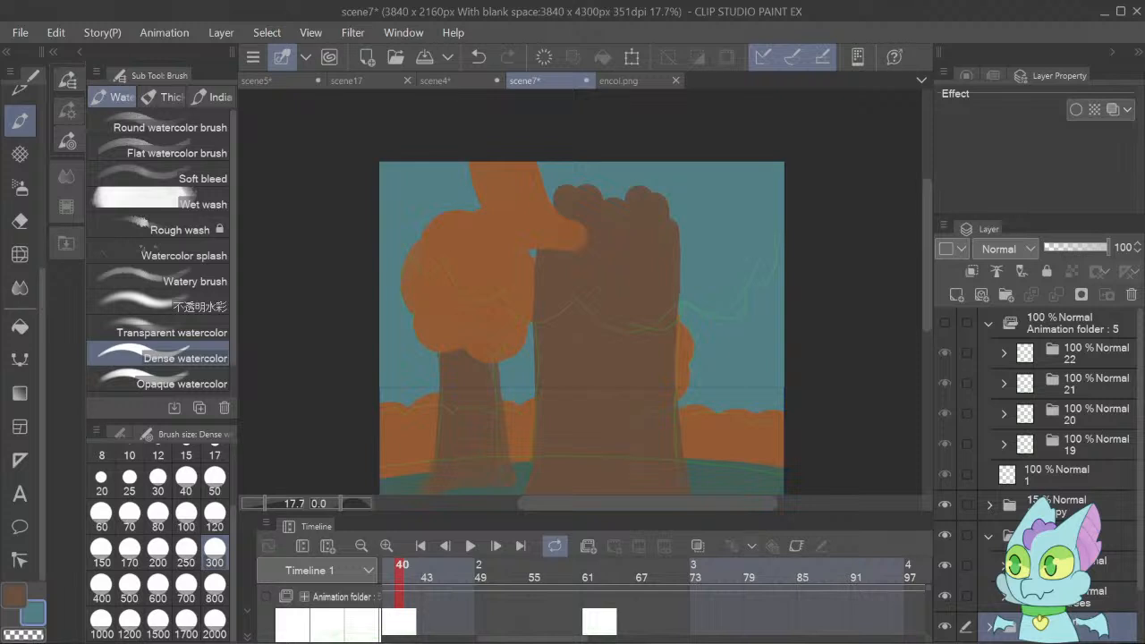
pyautogui.click(1046, 595)
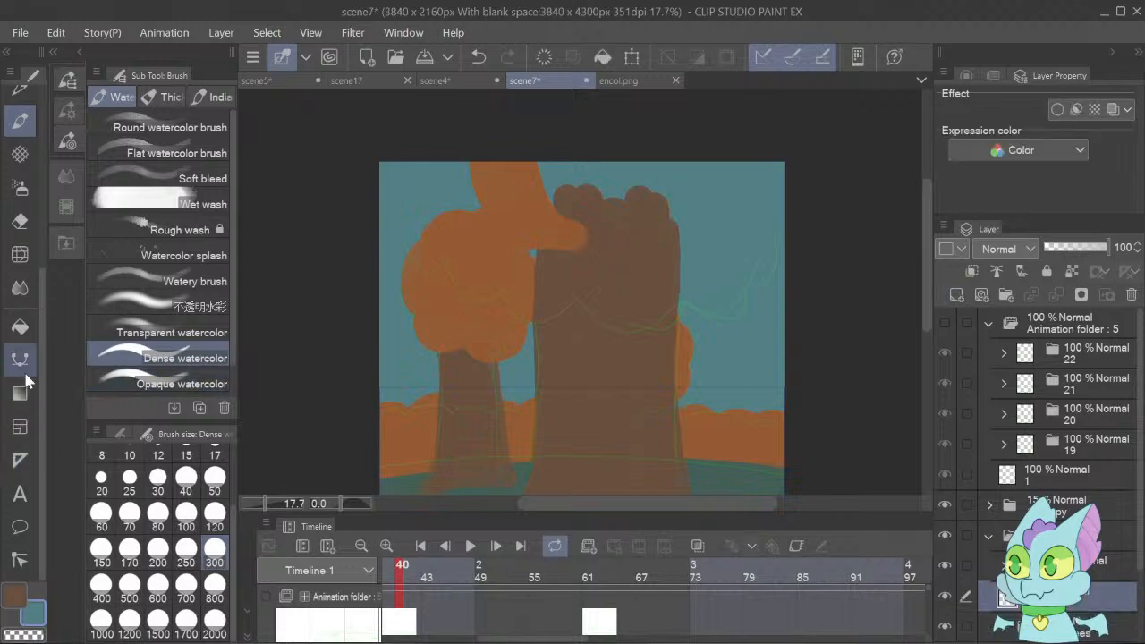
pyautogui.click(20, 327)
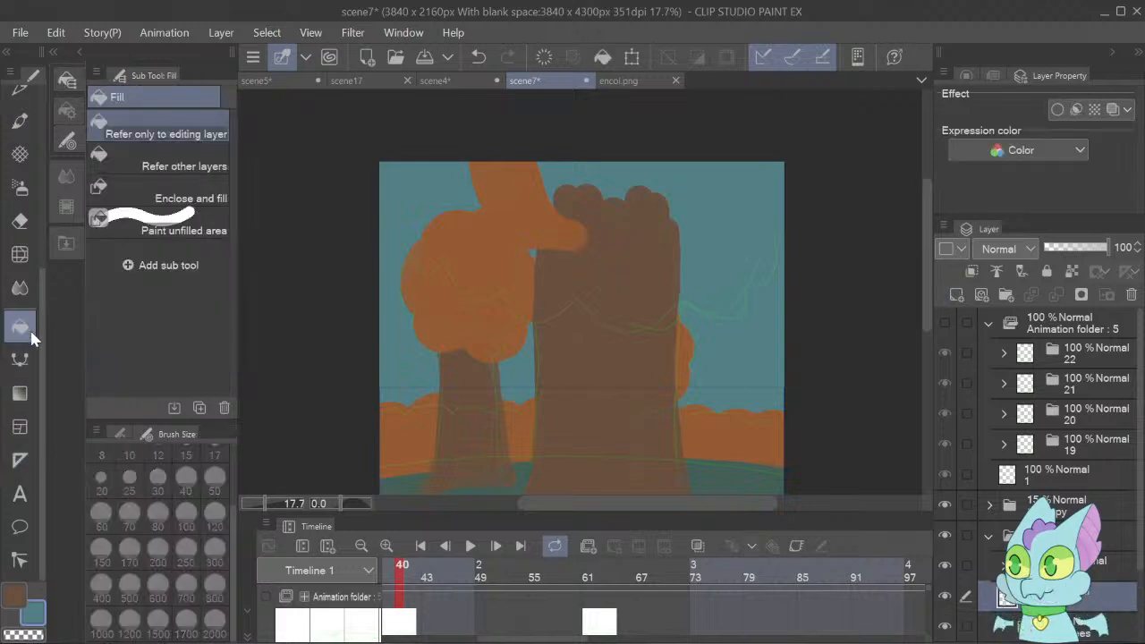
pyautogui.click(501, 409)
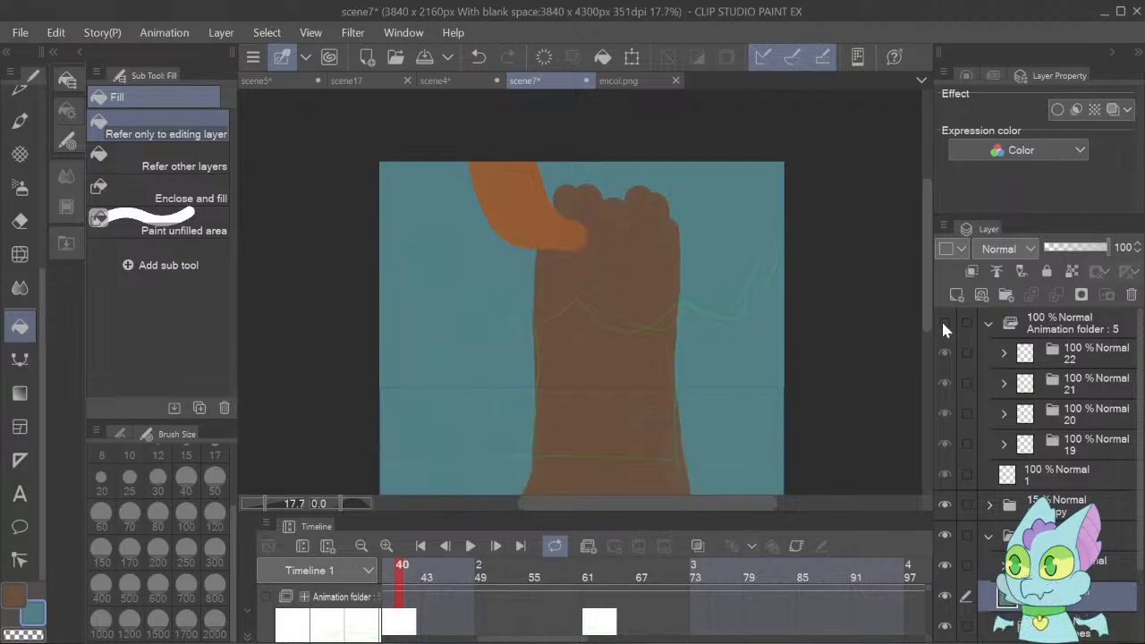
# Reduce the opacity of the teal fill layer beneath the large tree to 15%.
pyautogui.click(1060, 250)
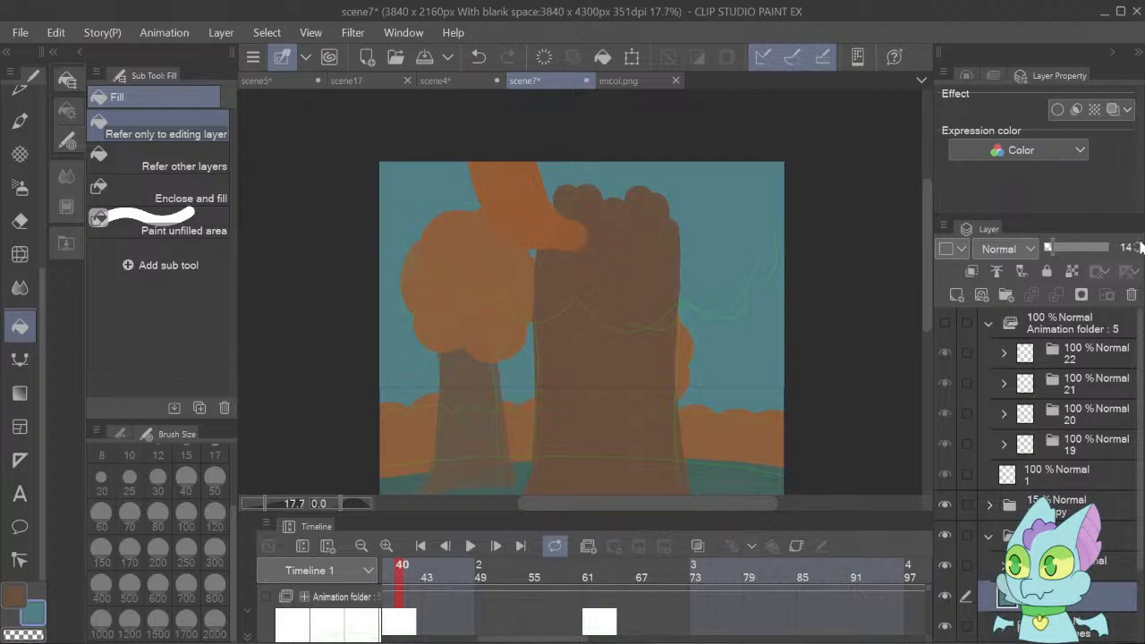
pyautogui.click(1140, 242)
# Pick the foliage orange and paint solid foliage across the large trunk's top with Dense watercolor at size 300, on the tree's foliage layer.
pyautogui.click(1002, 566)
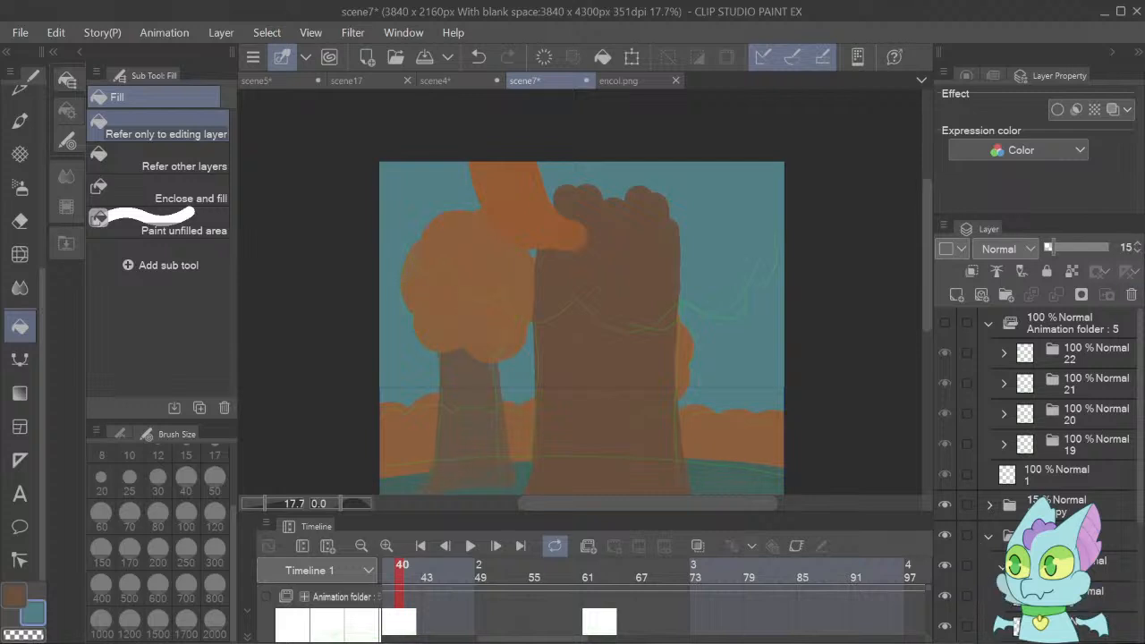
pyautogui.click(1064, 593)
pyautogui.keyDown('alt'); pyautogui.click(520, 204); pyautogui.keyUp('alt')
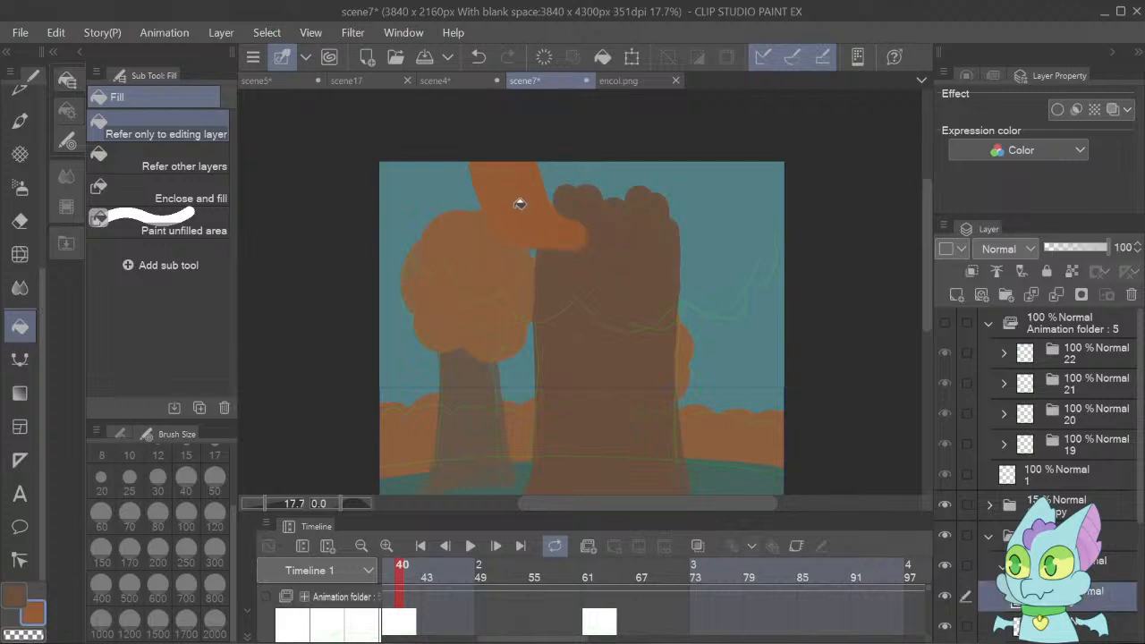
pyautogui.press('b')
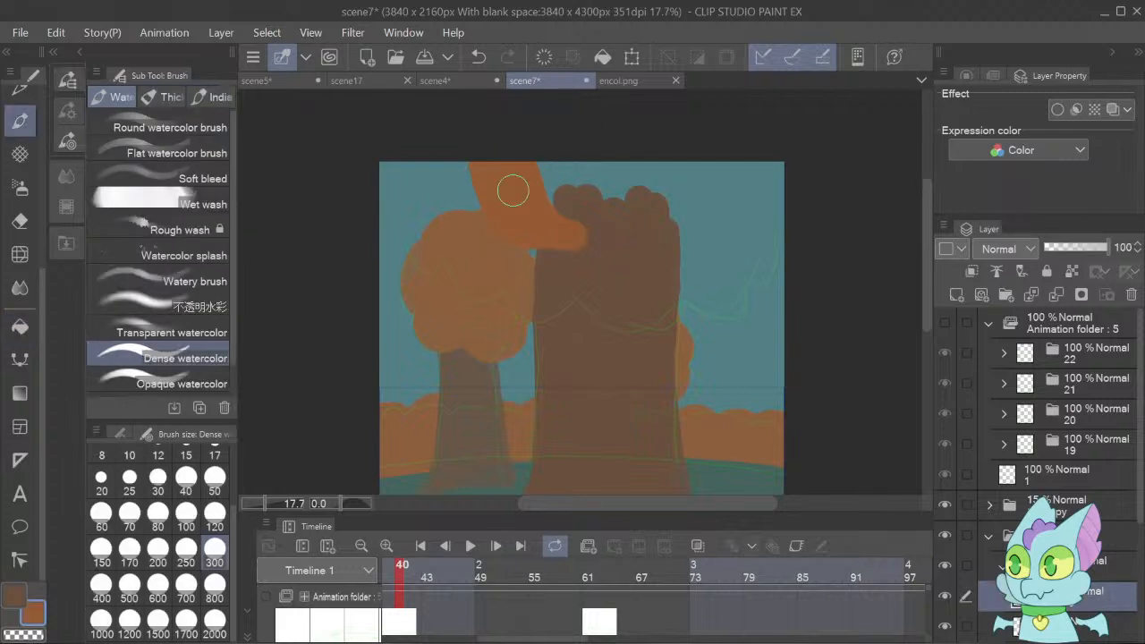
pyautogui.press('b')
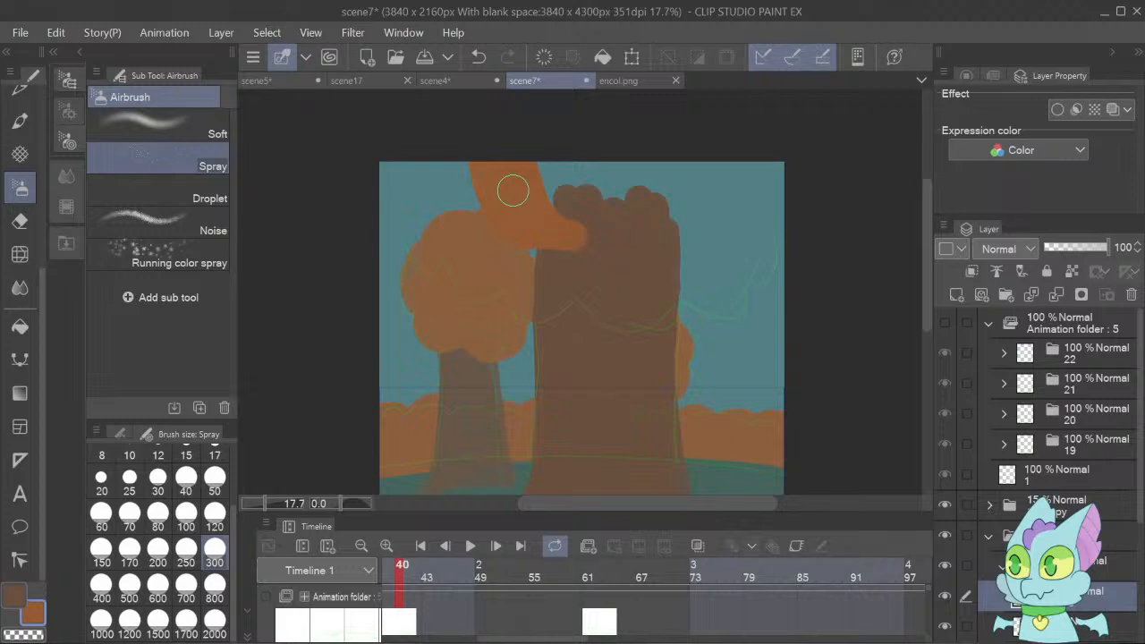
pyautogui.press('b')
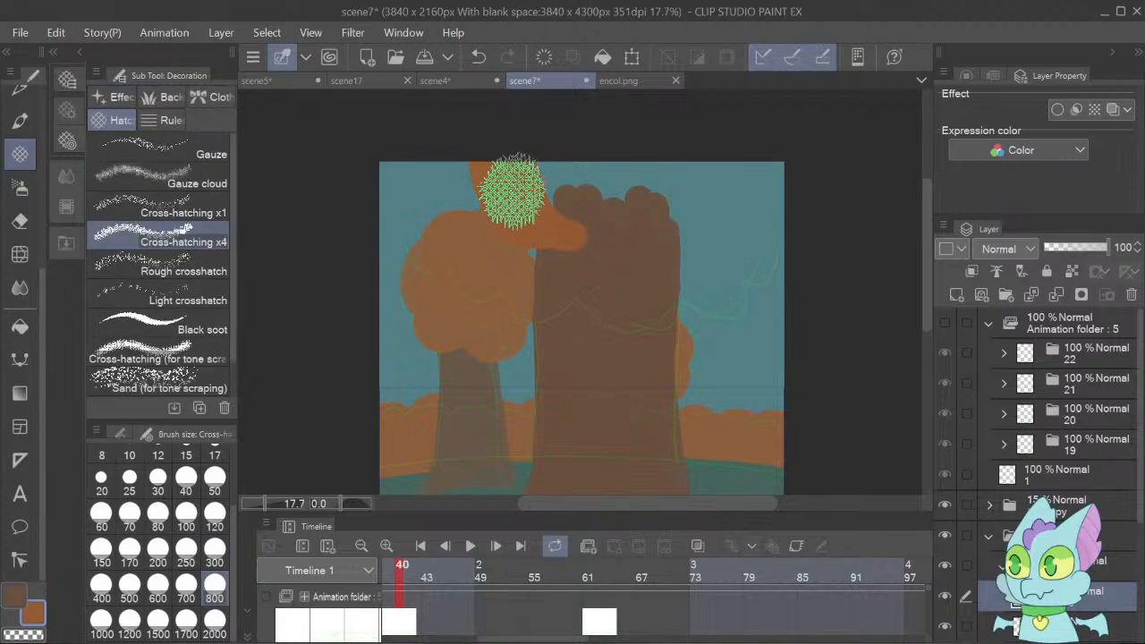
pyautogui.press('b')
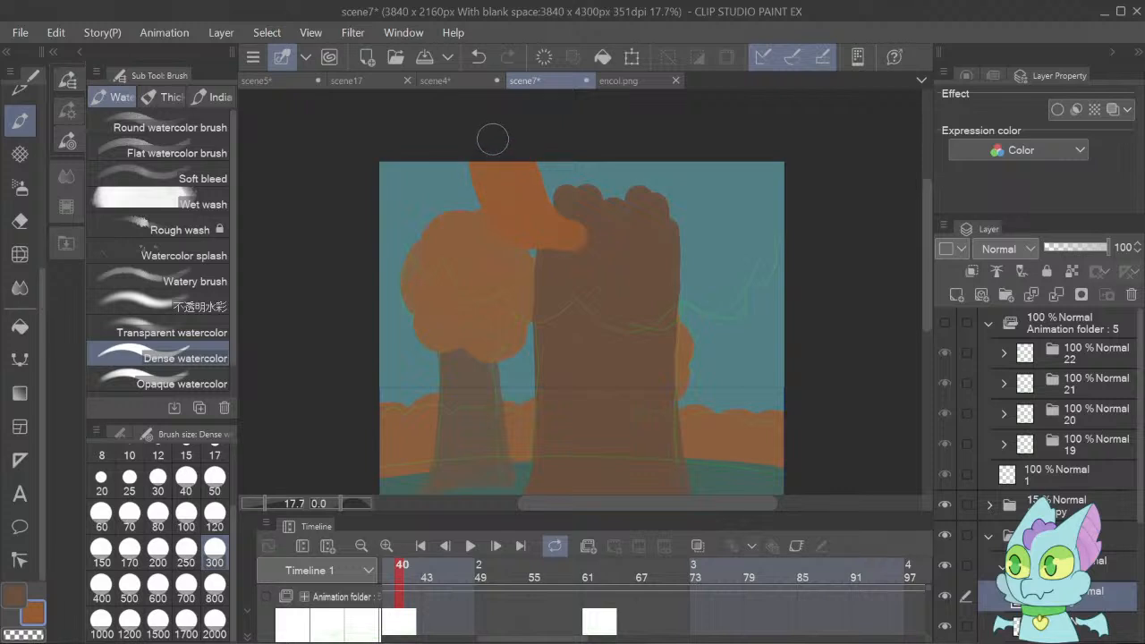
pyautogui.moveTo(484, 170)
pyautogui.mouseDown()
pyautogui.moveTo(527, 238)
pyautogui.moveTo(584, 230)
pyautogui.moveTo(525, 156)
pyautogui.moveTo(531, 150)
pyautogui.moveTo(582, 233)
pyautogui.moveTo(630, 252)
pyautogui.moveTo(673, 214)
pyautogui.moveTo(641, 231)
pyautogui.moveTo(569, 206)
pyautogui.moveTo(557, 188)
pyautogui.moveTo(625, 226)
pyautogui.moveTo(696, 210)
pyautogui.moveTo(712, 189)
pyautogui.moveTo(665, 133)
pyautogui.mouseUp()
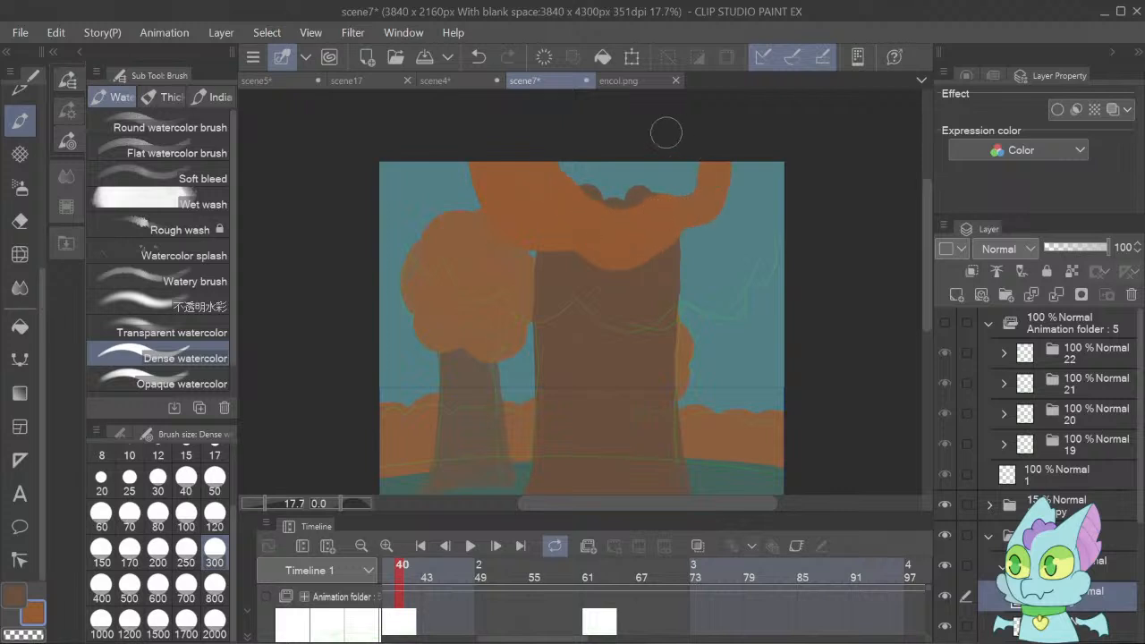
pyautogui.moveTo(547, 170)
pyautogui.mouseDown()
pyautogui.moveTo(689, 178)
pyautogui.moveTo(620, 197)
pyautogui.moveTo(671, 194)
pyautogui.moveTo(688, 159)
pyautogui.moveTo(601, 165)
pyautogui.moveTo(698, 173)
pyautogui.mouseUp()
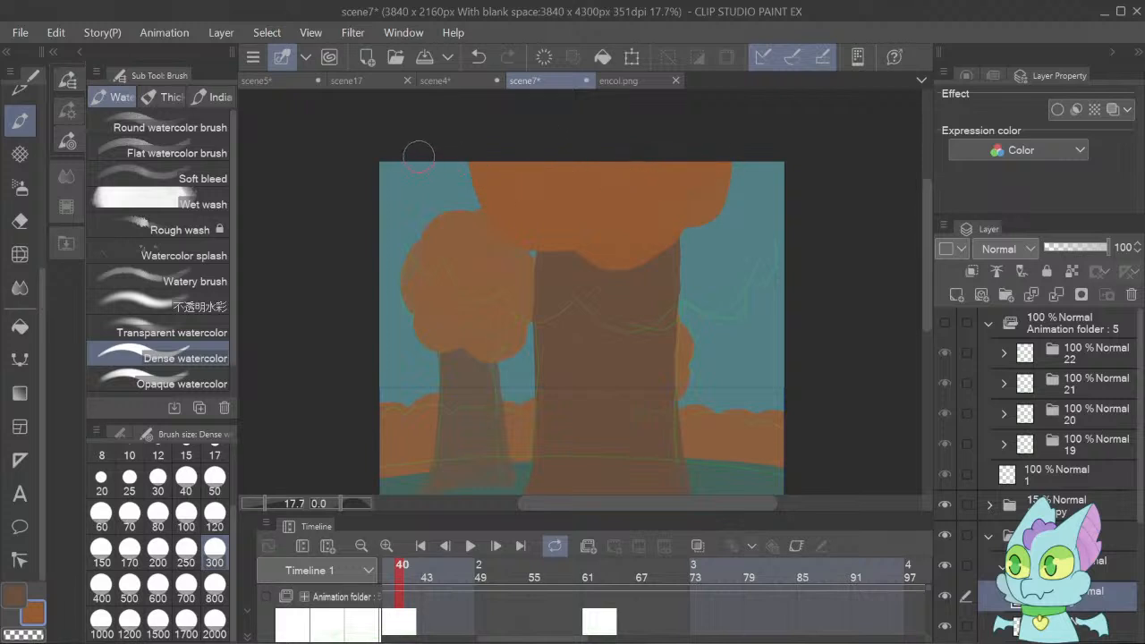
# Extend the large tree's orange foliage outward along the canvas's upper edge, past the smaller tree and into the upper right corner.
pyautogui.moveTo(408, 145)
pyautogui.mouseDown()
pyautogui.moveTo(440, 195)
pyautogui.moveTo(472, 186)
pyautogui.moveTo(476, 176)
pyautogui.moveTo(433, 173)
pyautogui.moveTo(427, 140)
pyautogui.mouseUp()
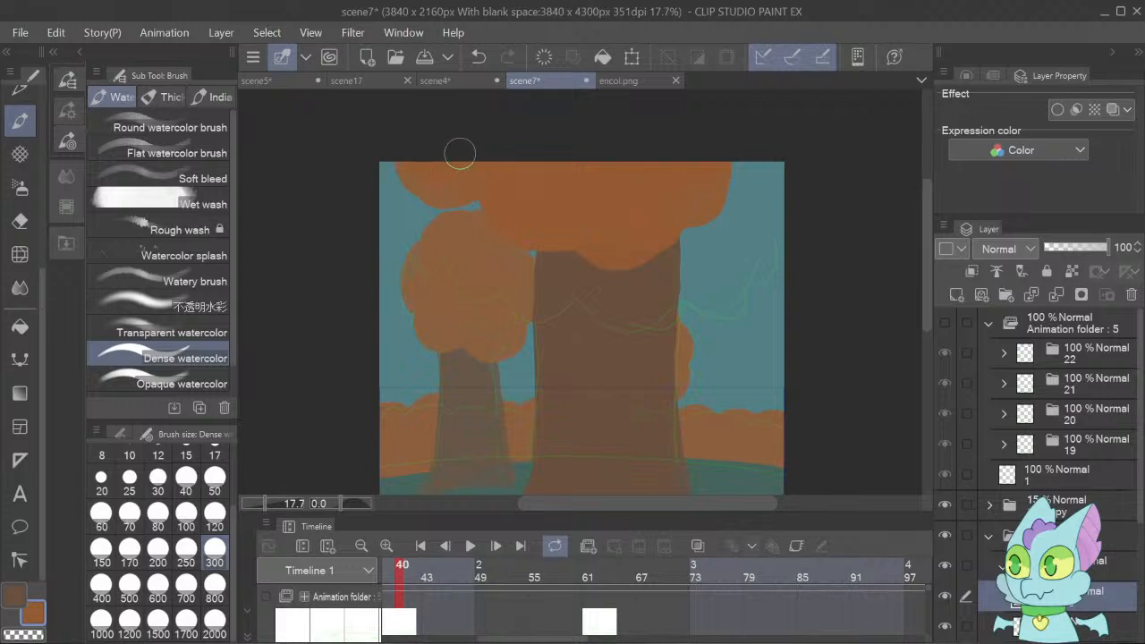
pyautogui.moveTo(445, 195); pyautogui.dragTo(510, 209)
pyautogui.moveTo(503, 225)
pyautogui.mouseDown()
pyautogui.moveTo(542, 245)
pyautogui.moveTo(575, 237)
pyautogui.mouseUp()
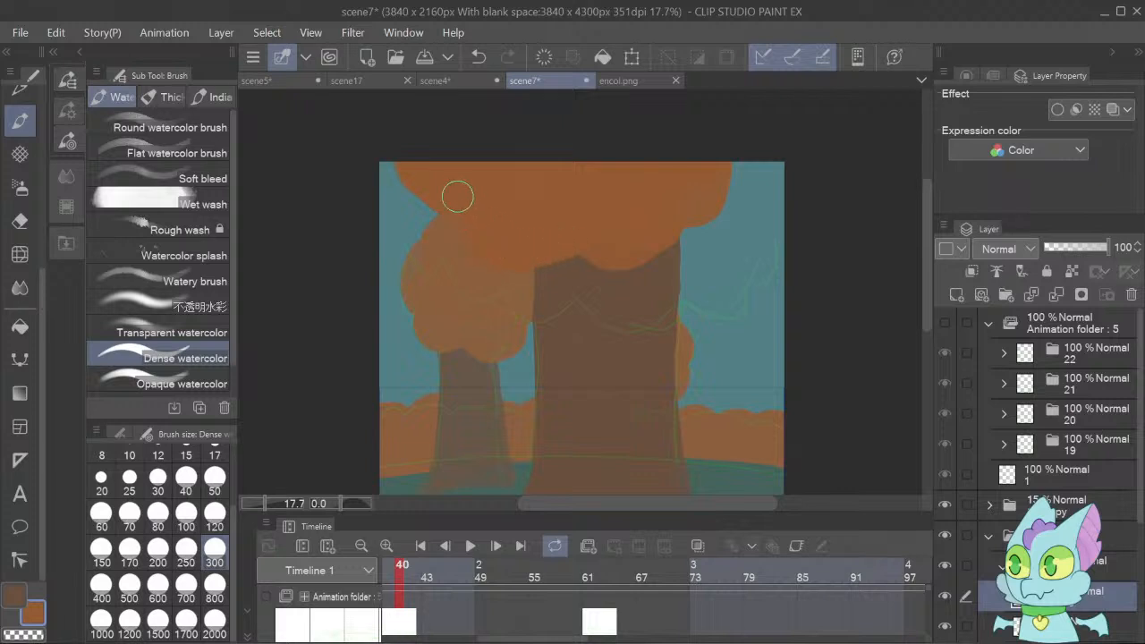
pyautogui.moveTo(685, 199)
pyautogui.mouseDown()
pyautogui.moveTo(743, 191)
pyautogui.moveTo(748, 152)
pyautogui.moveTo(726, 182)
pyautogui.moveTo(704, 182)
pyautogui.moveTo(760, 138)
pyautogui.moveTo(738, 186)
pyautogui.moveTo(668, 207)
pyautogui.moveTo(678, 224)
pyautogui.moveTo(662, 236)
pyautogui.moveTo(586, 233)
pyautogui.moveTo(620, 256)
pyautogui.moveTo(655, 252)
pyautogui.moveTo(695, 222)
pyautogui.moveTo(725, 166)
pyautogui.moveTo(764, 168)
pyautogui.mouseUp()
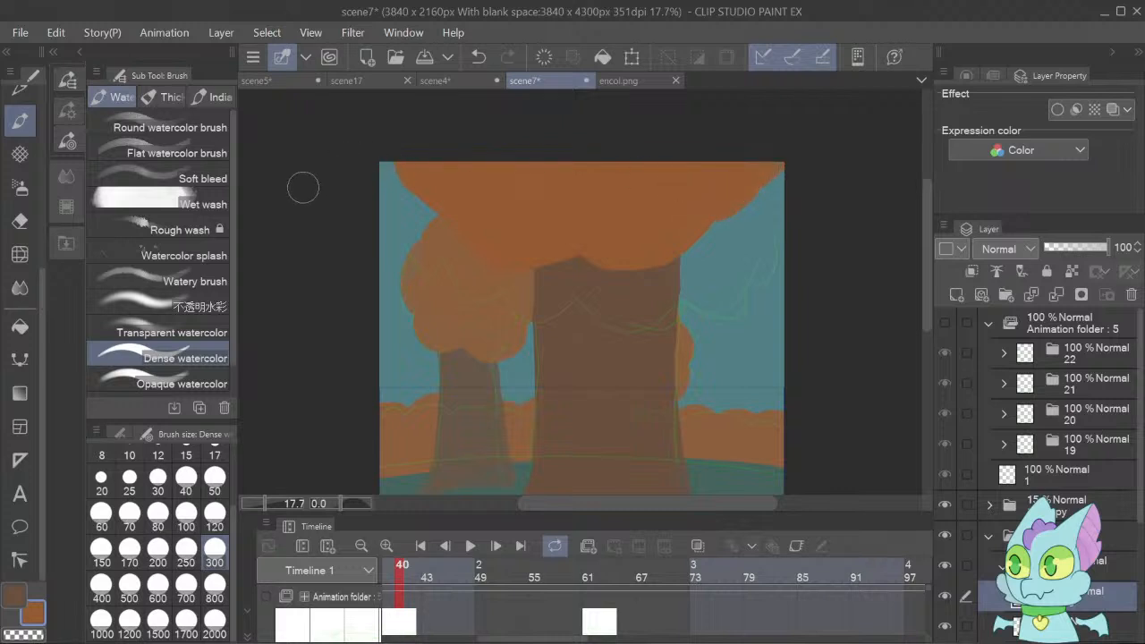
# Trim the large foliage's left edge with the Hard eraser and repaint it as a rounded orange lobe with Dense watercolor.
pyautogui.press('e')
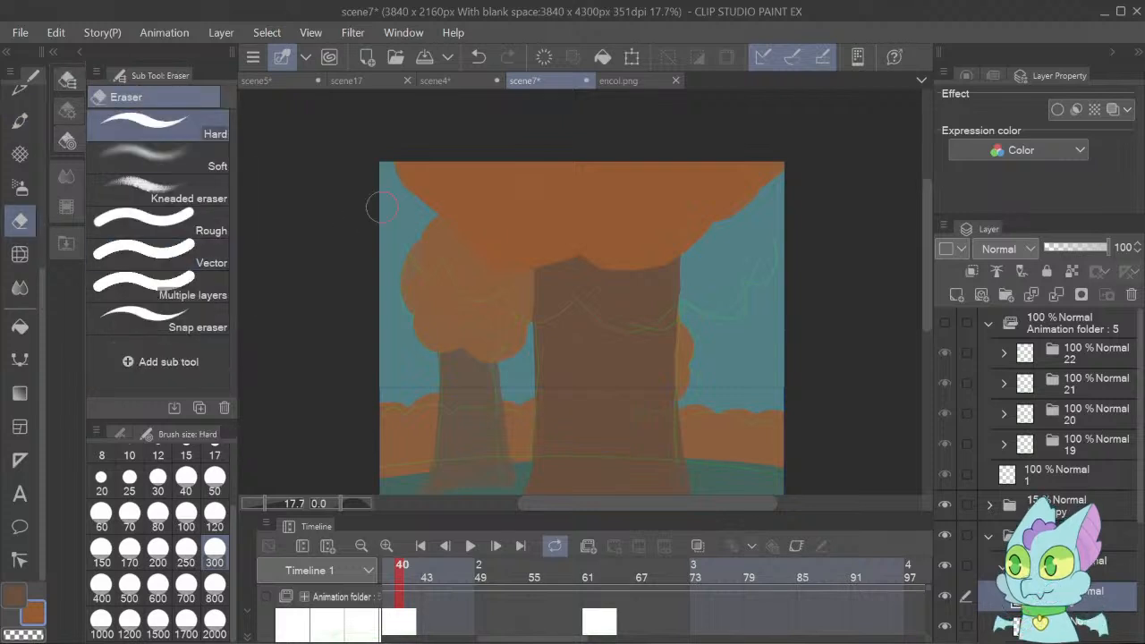
pyautogui.moveTo(379, 139)
pyautogui.mouseDown()
pyautogui.moveTo(454, 227)
pyautogui.moveTo(402, 175)
pyautogui.moveTo(440, 223)
pyautogui.mouseUp()
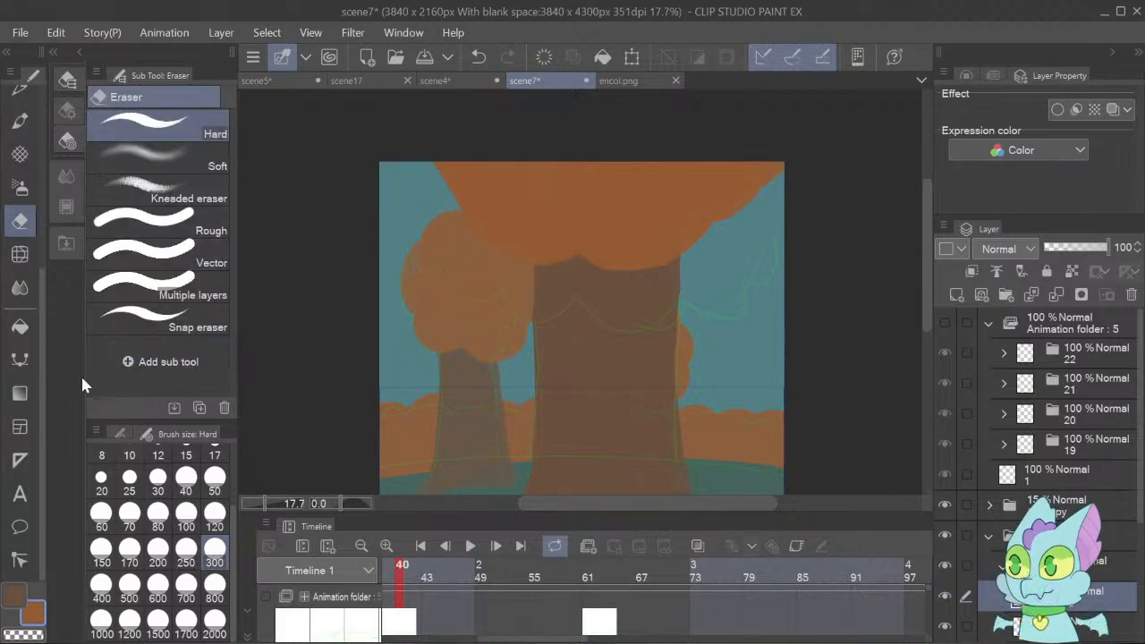
pyautogui.click(21, 123)
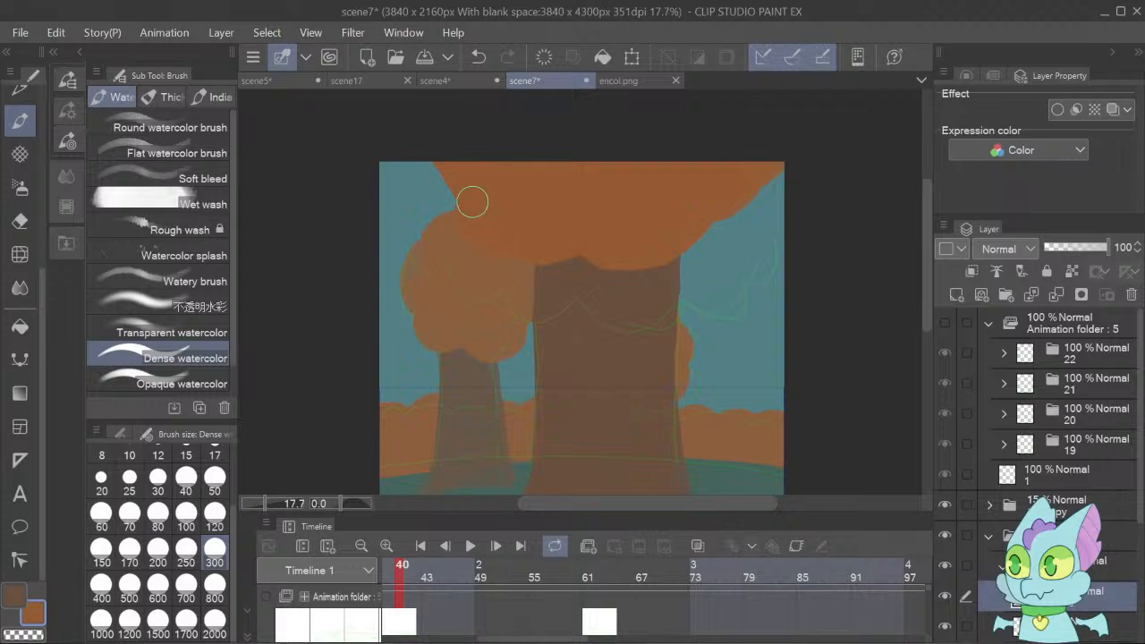
pyautogui.moveTo(468, 199)
pyautogui.mouseDown()
pyautogui.moveTo(435, 146)
pyautogui.moveTo(444, 181)
pyautogui.moveTo(460, 188)
pyautogui.mouseUp()
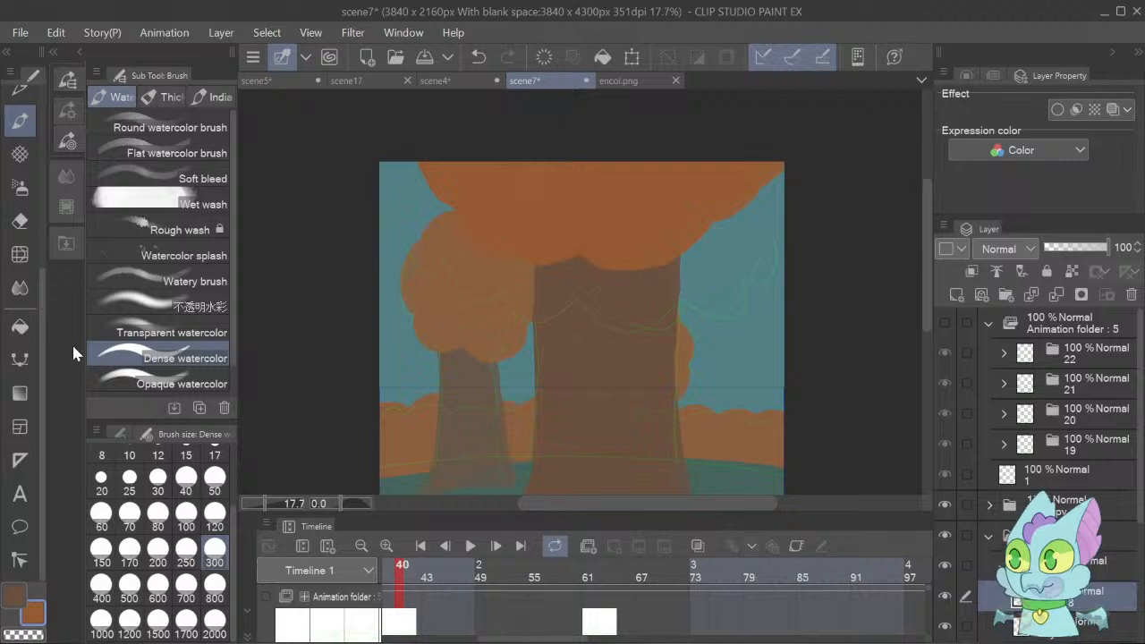
# Erase the large foliage's right edge with the Hard eraser and repaint it as rounded lobes reaching the canvas's upper right corner.
pyautogui.click(13, 236)
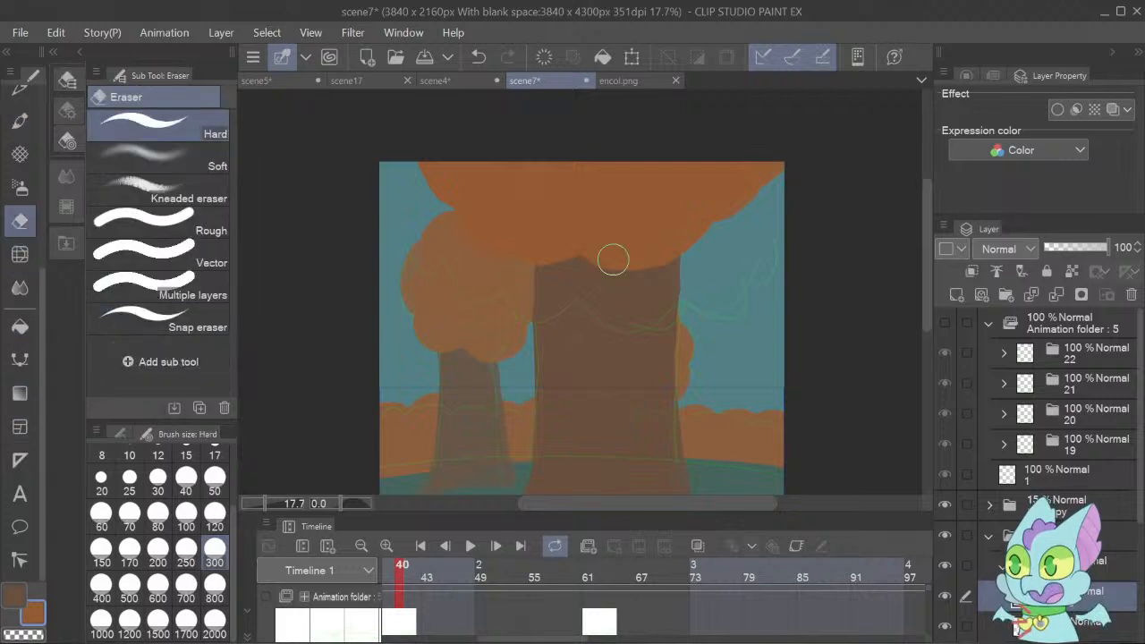
pyautogui.moveTo(725, 216); pyautogui.dragTo(765, 250)
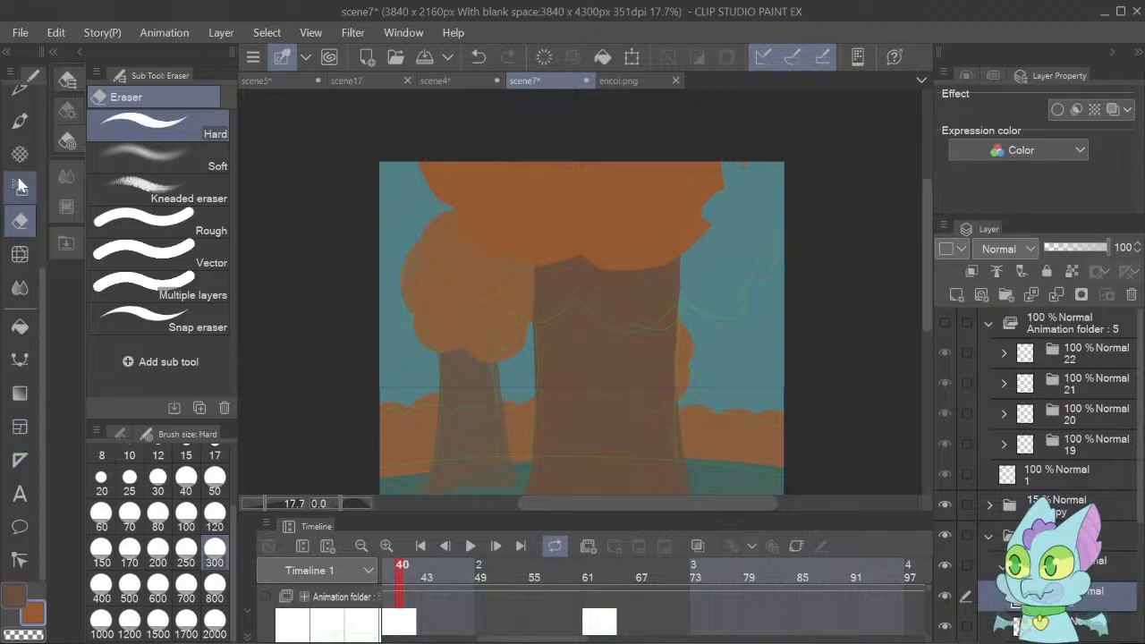
pyautogui.click(19, 120)
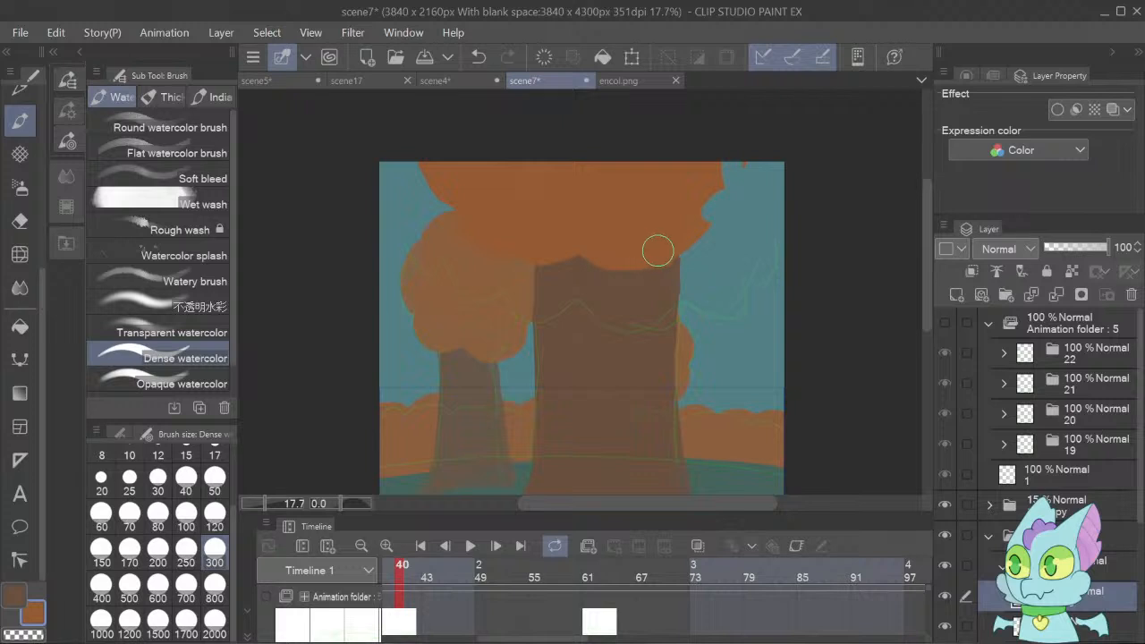
pyautogui.moveTo(692, 238)
pyautogui.mouseDown()
pyautogui.moveTo(713, 196)
pyautogui.moveTo(745, 187)
pyautogui.moveTo(760, 157)
pyautogui.moveTo(710, 173)
pyautogui.moveTo(767, 170)
pyautogui.mouseUp()
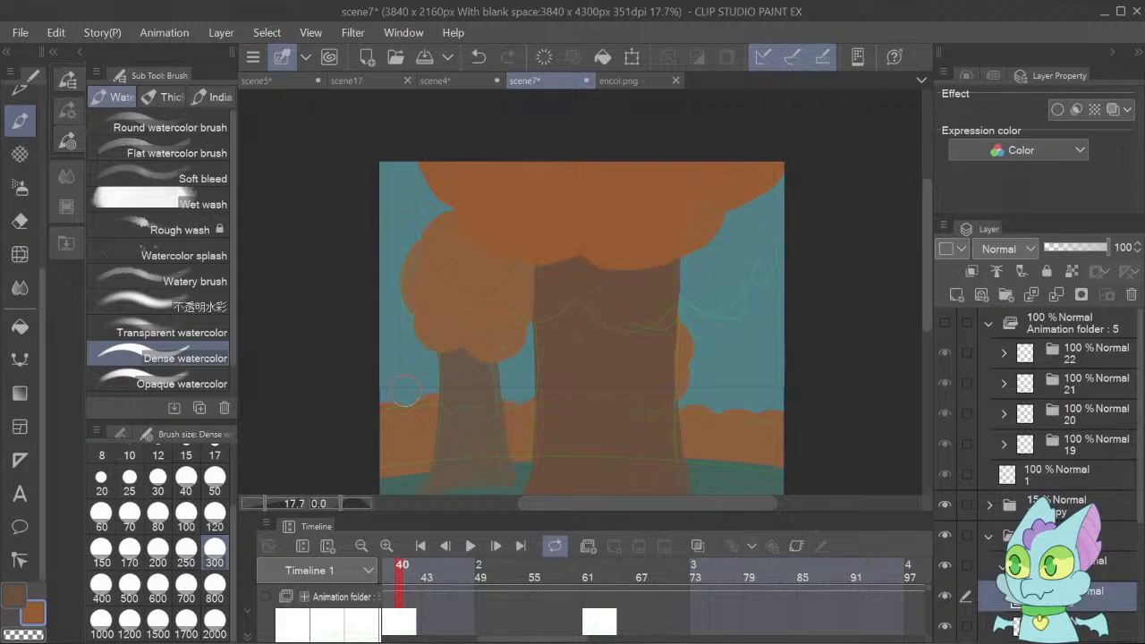
# Copy the 15% teal Layer 9 and paste the duplicate directly above the bg folder.
pyautogui.moveTo(270, 499)
pyautogui.mouseDown()
pyautogui.moveTo(253, 501)
pyautogui.moveTo(261, 505)
pyautogui.mouseUp()
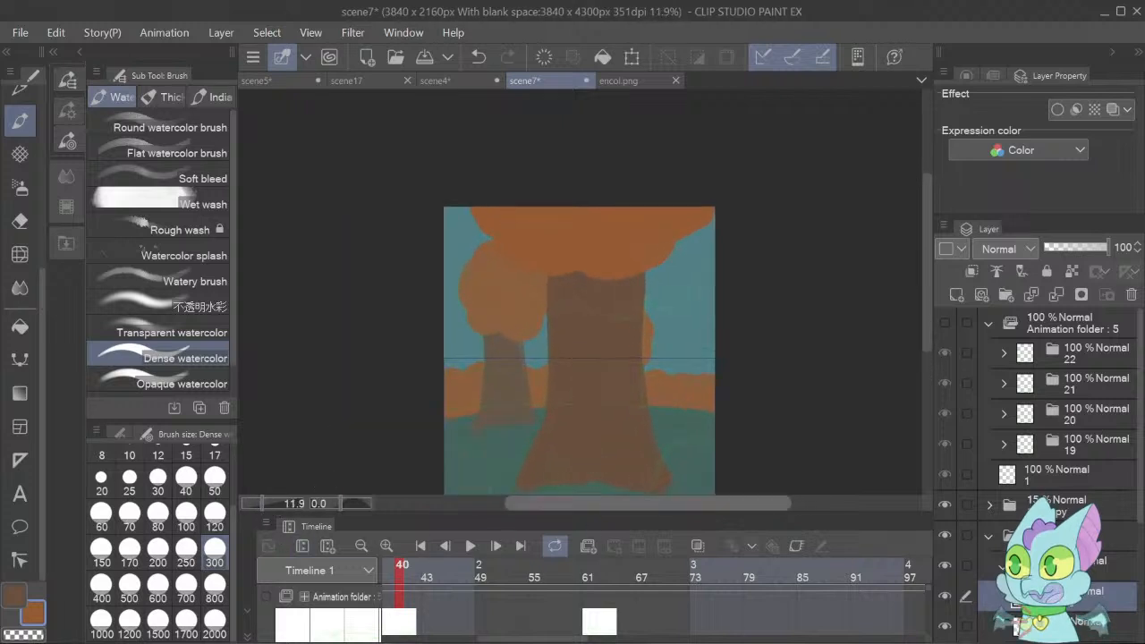
pyautogui.moveTo(927, 318); pyautogui.dragTo(928, 340)
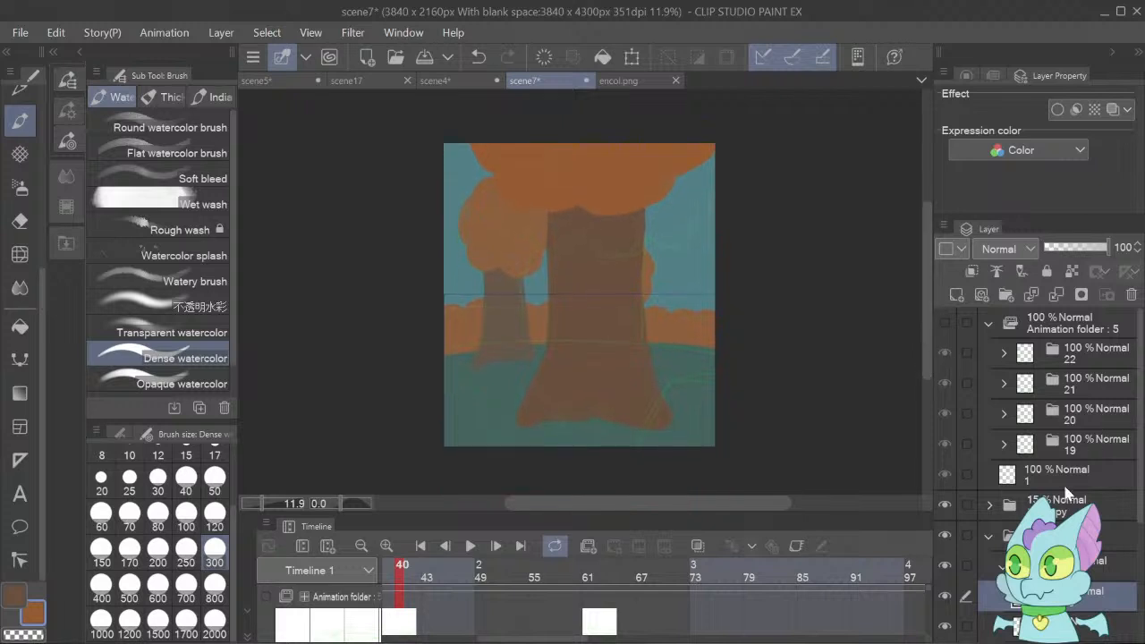
pyautogui.click(1123, 561)
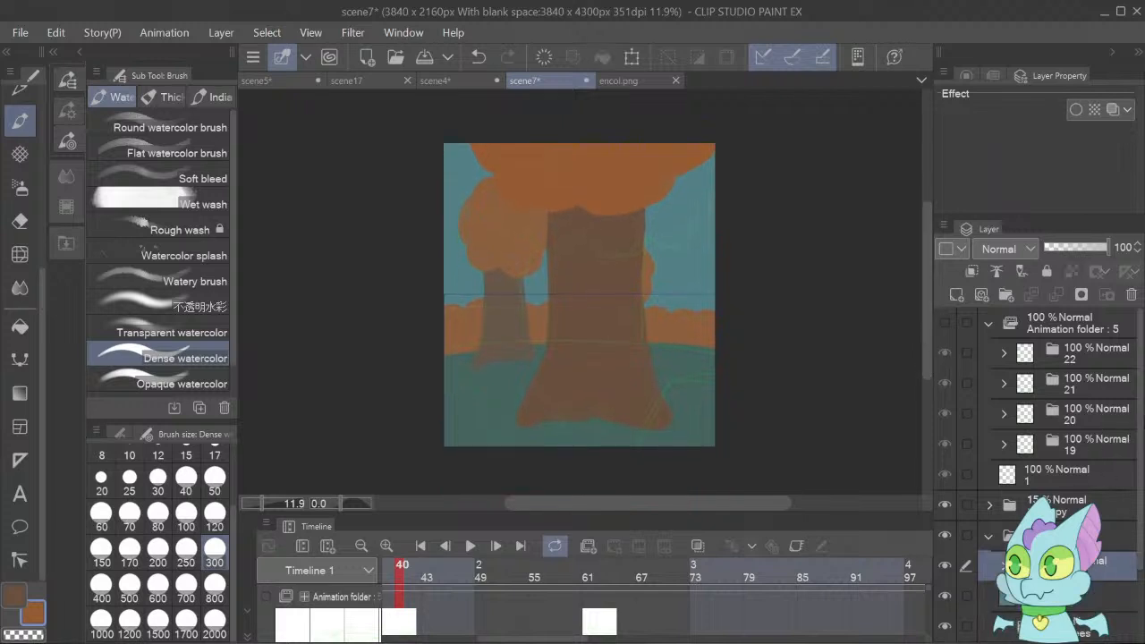
pyautogui.click(1070, 603)
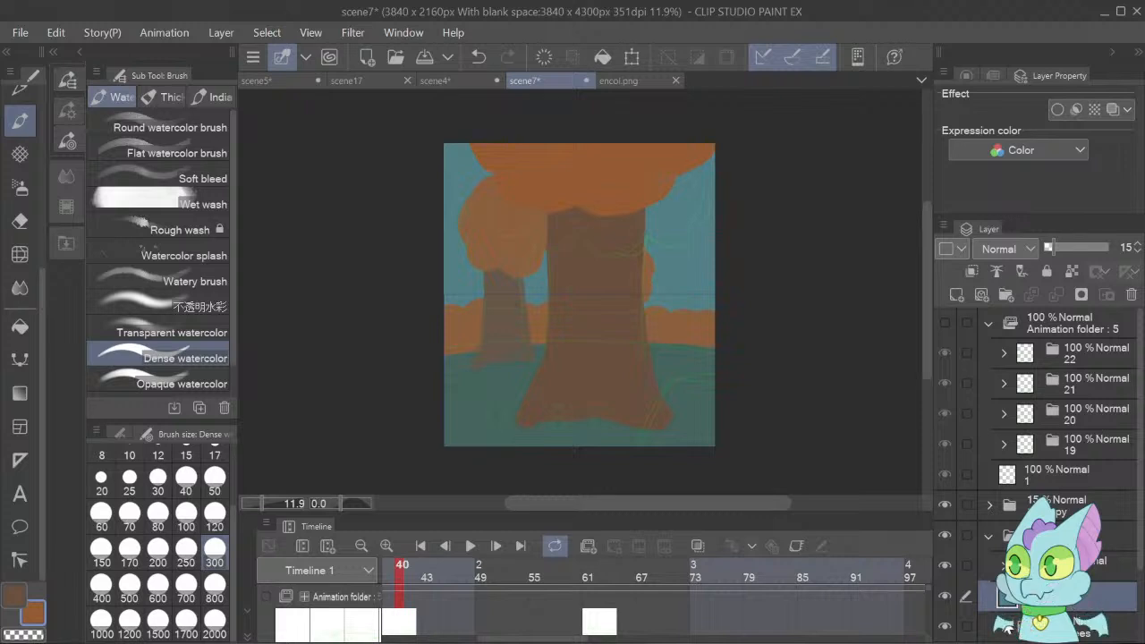
pyautogui.scroll(-3, 1127, 430)
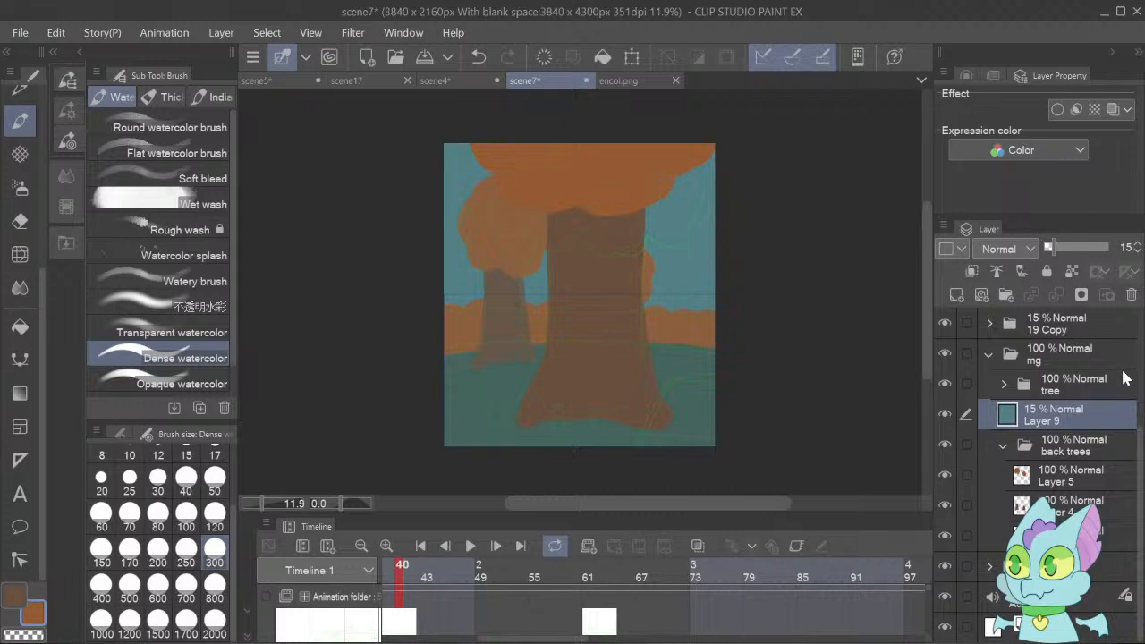
pyautogui.click(1070, 566)
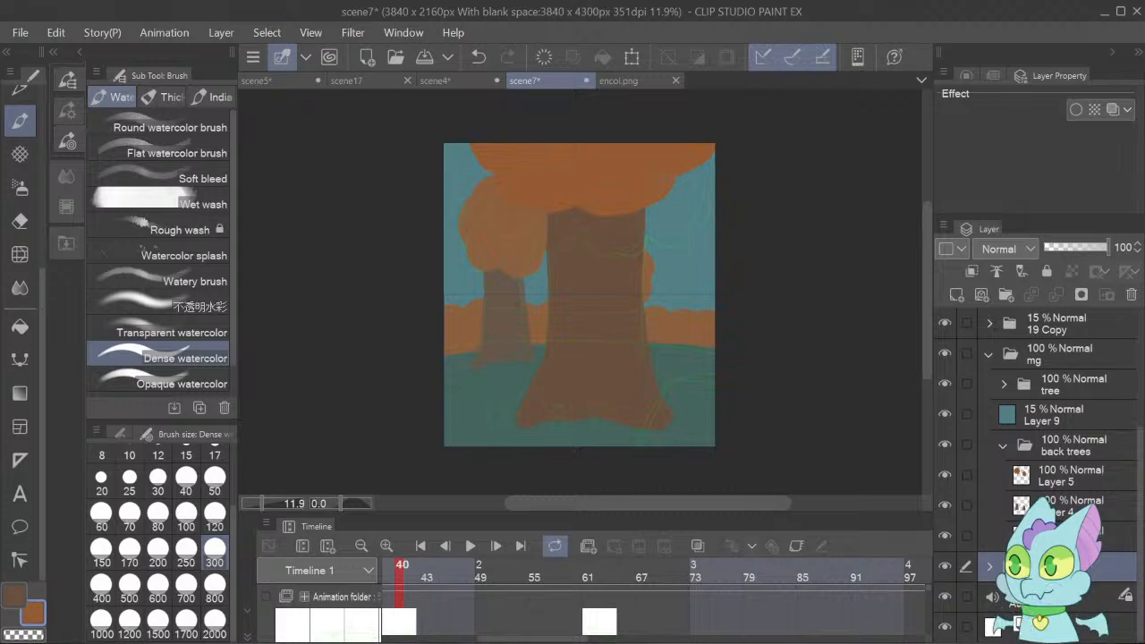
pyautogui.hotkey('ctrl', 'v')
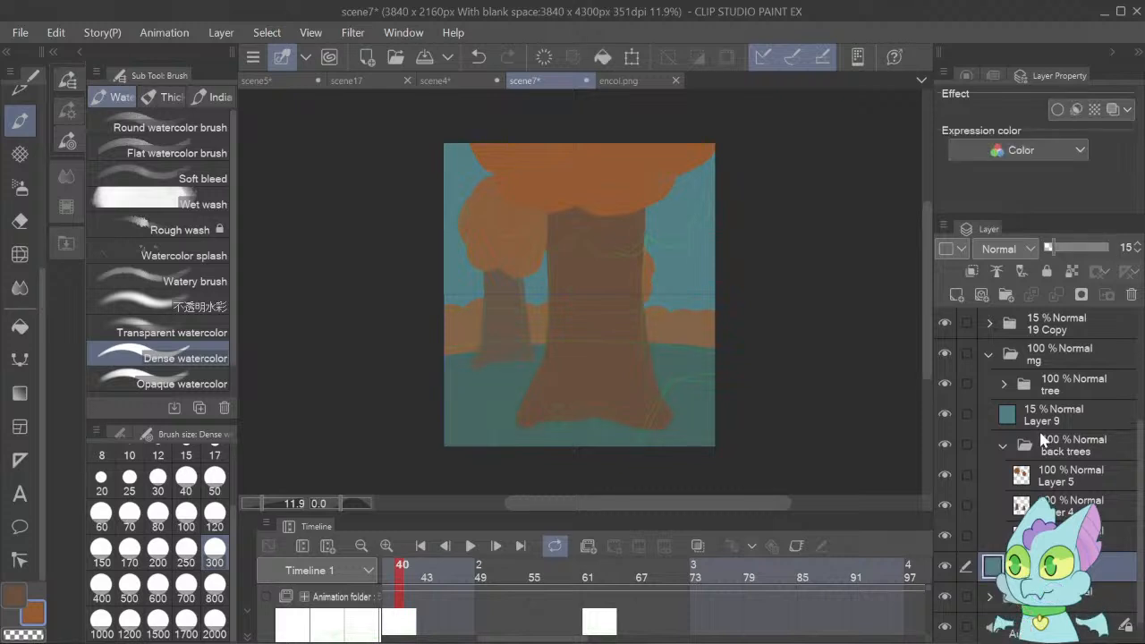
# Expand the bg folder and move the Layer 9 copy into it, directly beneath the ground layer.
pyautogui.click(991, 597)
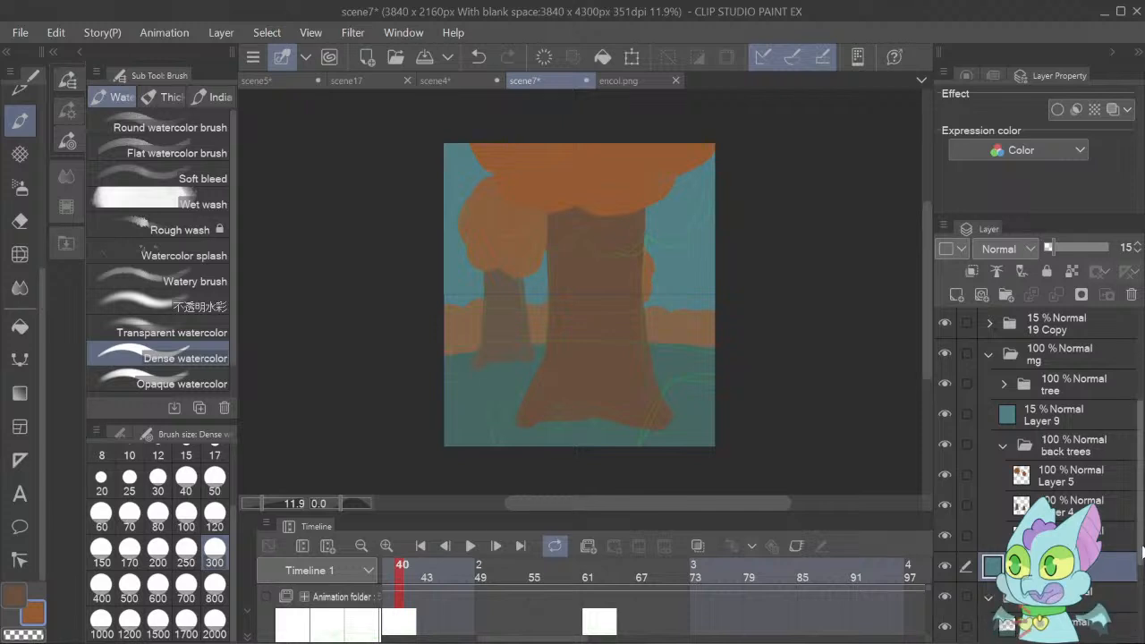
pyautogui.moveTo(1140, 554); pyautogui.dragTo(1143, 604)
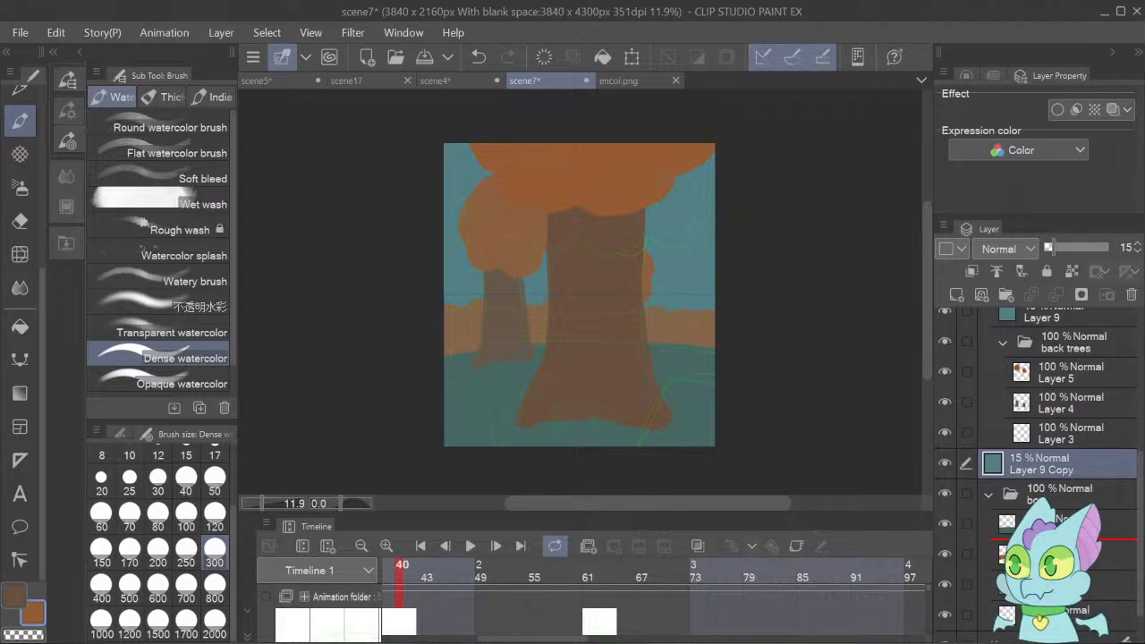
pyautogui.moveTo(1029, 535); pyautogui.dragTo(1029, 539)
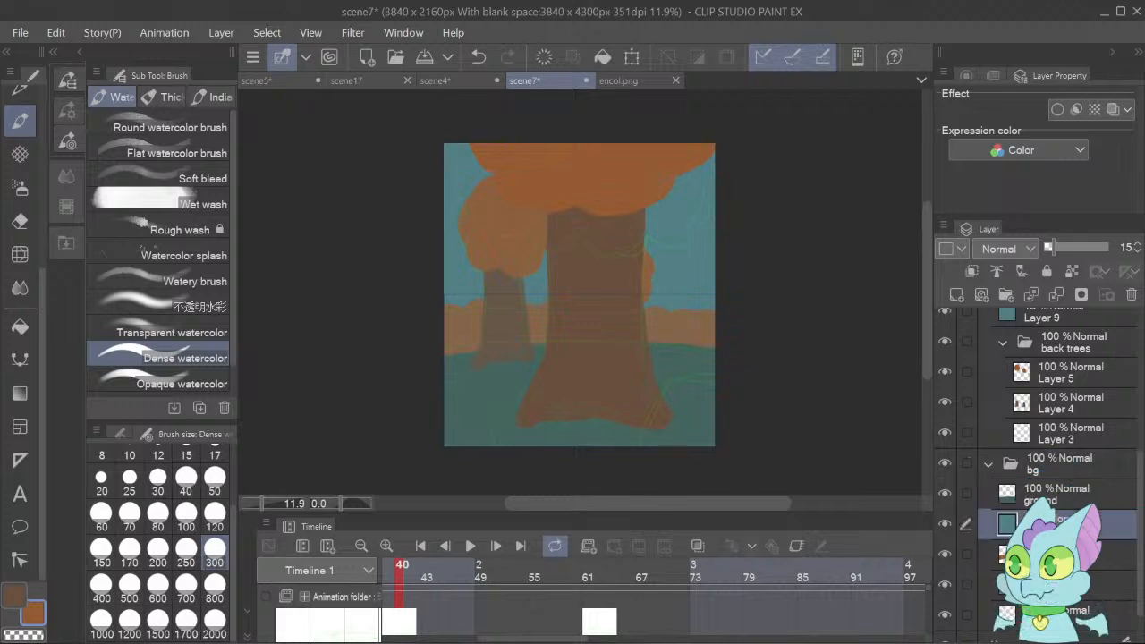
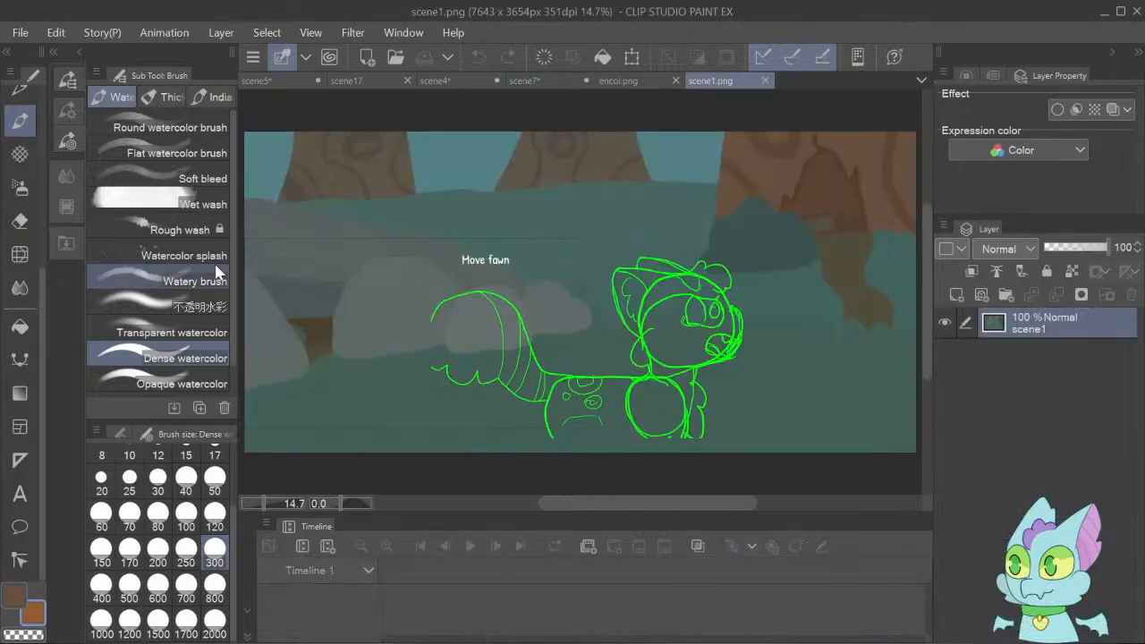
# Sample the grey rock colour from the scene1.png background and return to the scene7 canvas.
pyautogui.press('i')
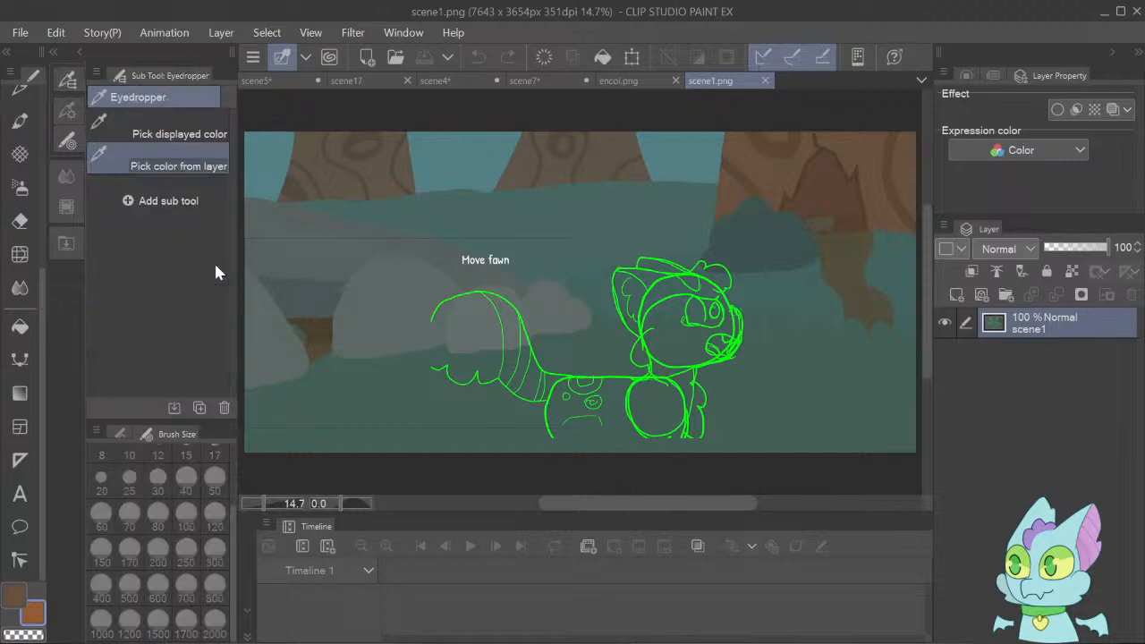
pyautogui.click(409, 311)
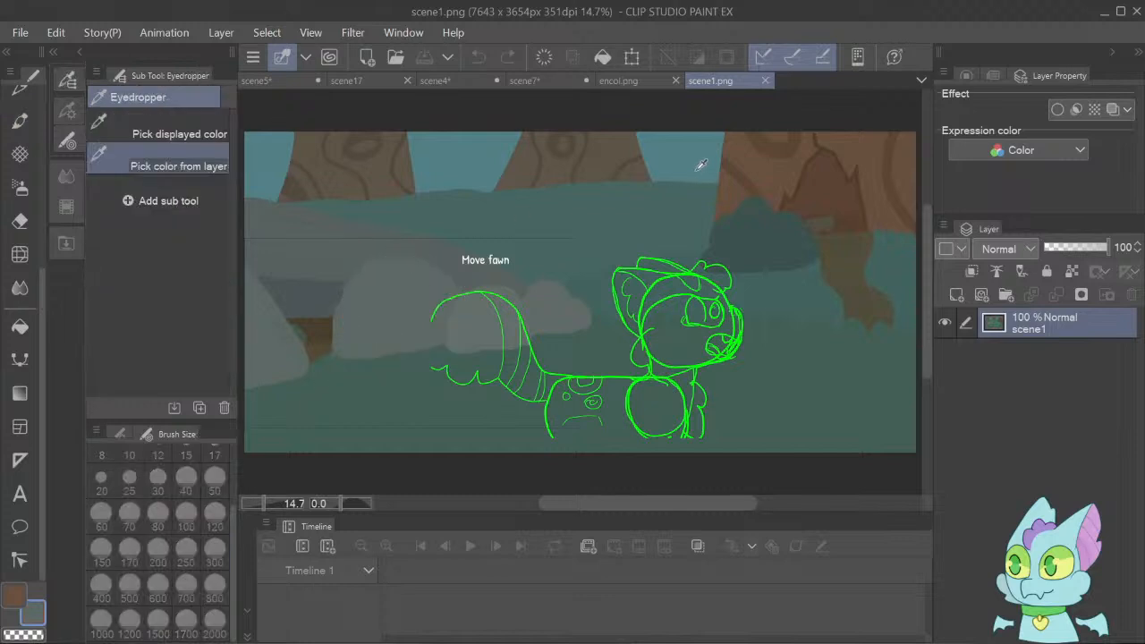
pyautogui.click(528, 80)
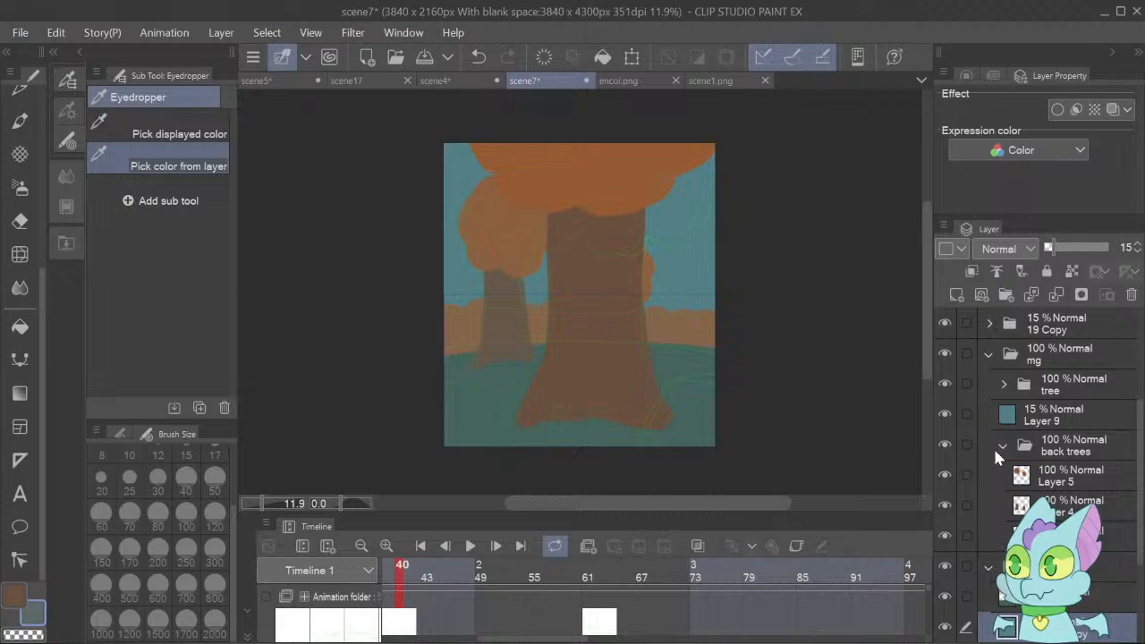
# Collapse the mg, bg and Animation folder groups, and create an fg folder with new blank layers directly above mg.
pyautogui.click(988, 354)
pyautogui.click(1050, 392)
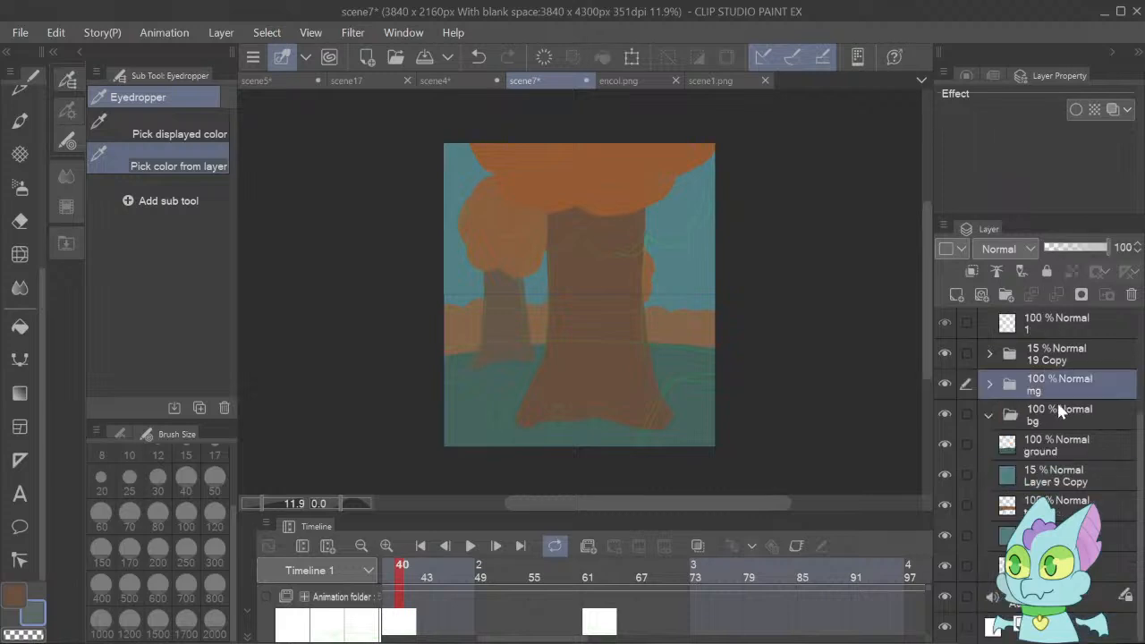
pyautogui.scroll(3, 993, 408)
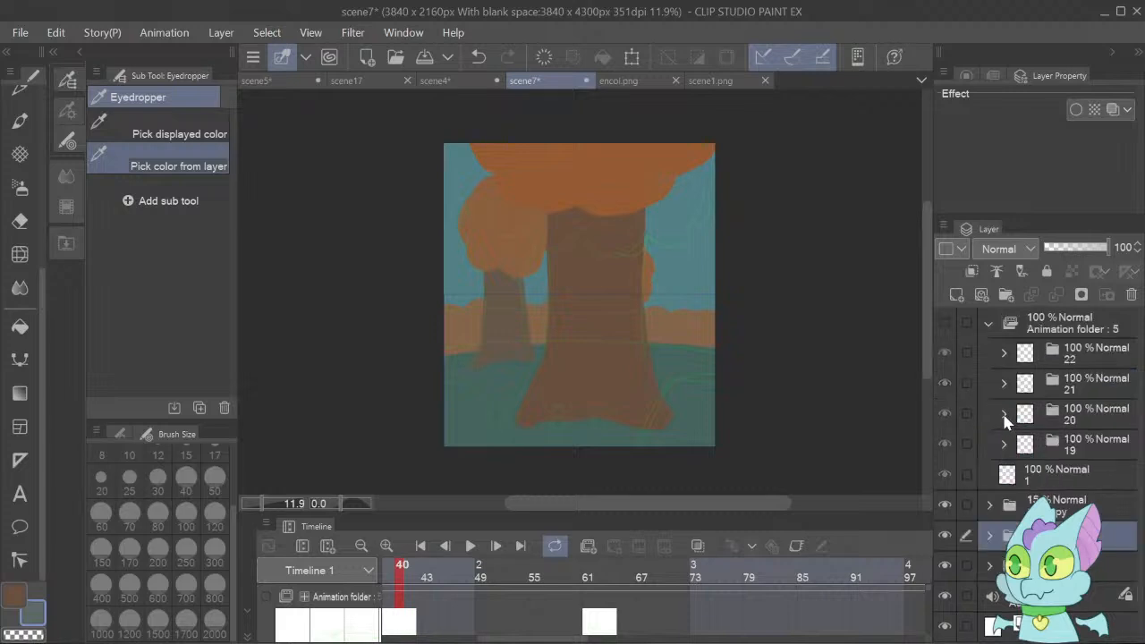
pyautogui.click(989, 325)
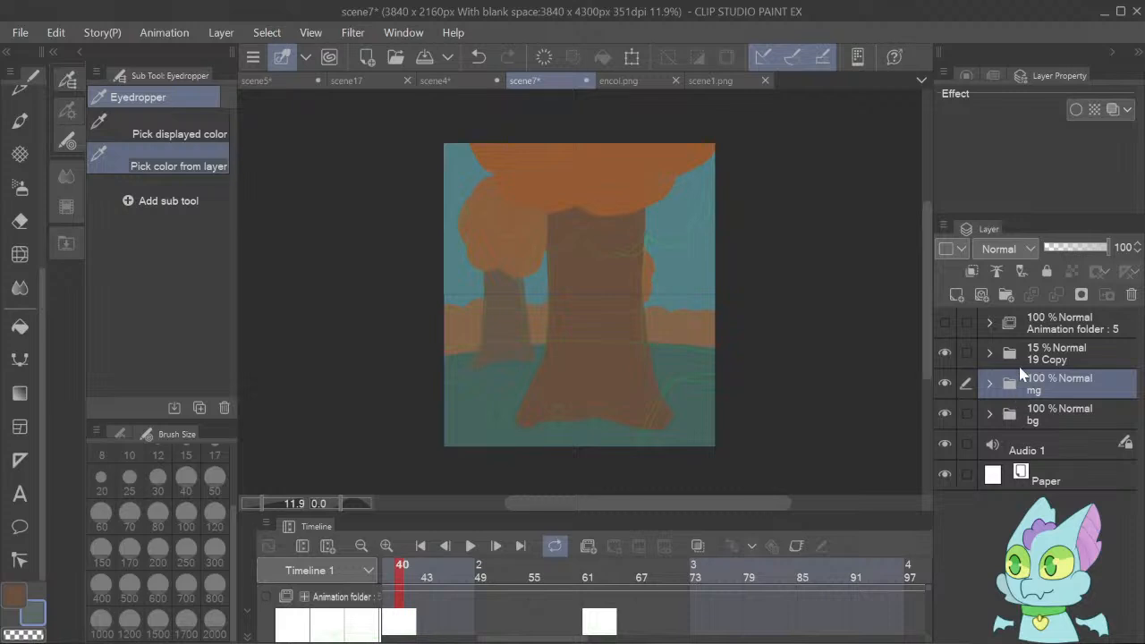
pyautogui.click(1005, 299)
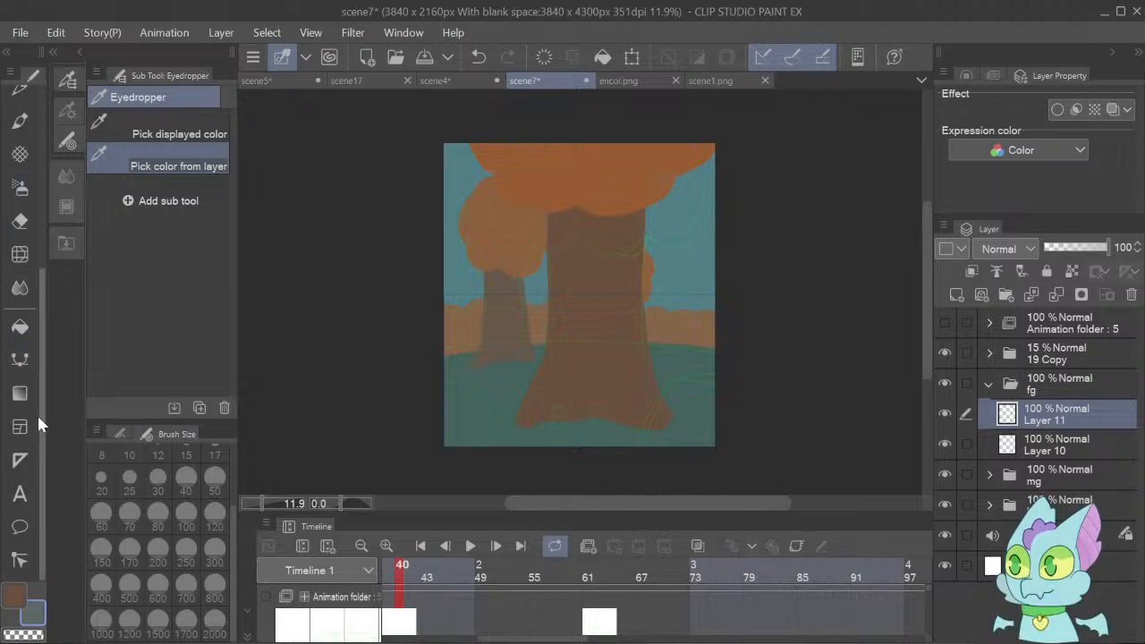
# Paint rounded grey boulders in both lower corners of the canvas with Dense watercolor at brush size 800.
pyautogui.click(19, 122)
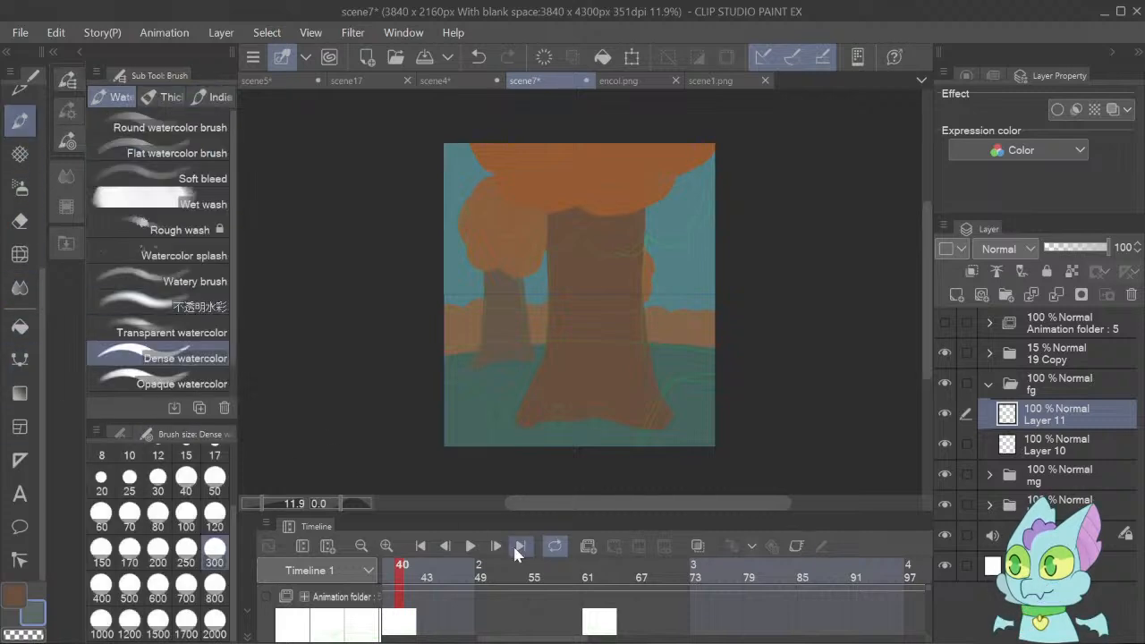
pyautogui.click(215, 584)
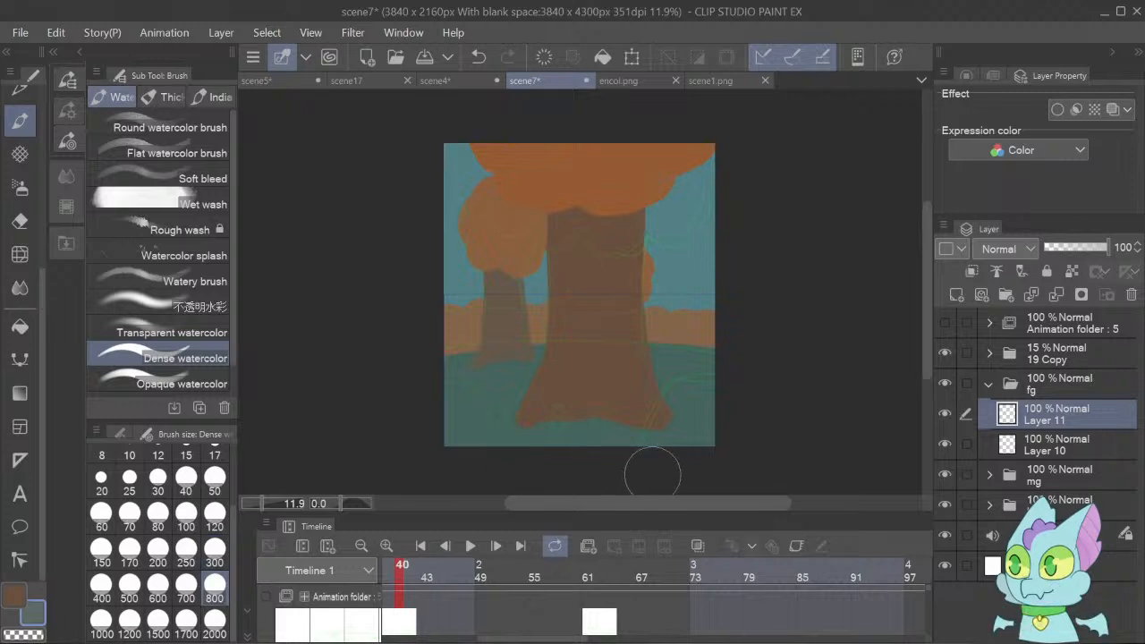
pyautogui.moveTo(653, 472)
pyautogui.mouseDown()
pyautogui.moveTo(689, 403)
pyautogui.moveTo(740, 413)
pyautogui.moveTo(690, 409)
pyautogui.moveTo(691, 454)
pyautogui.mouseUp()
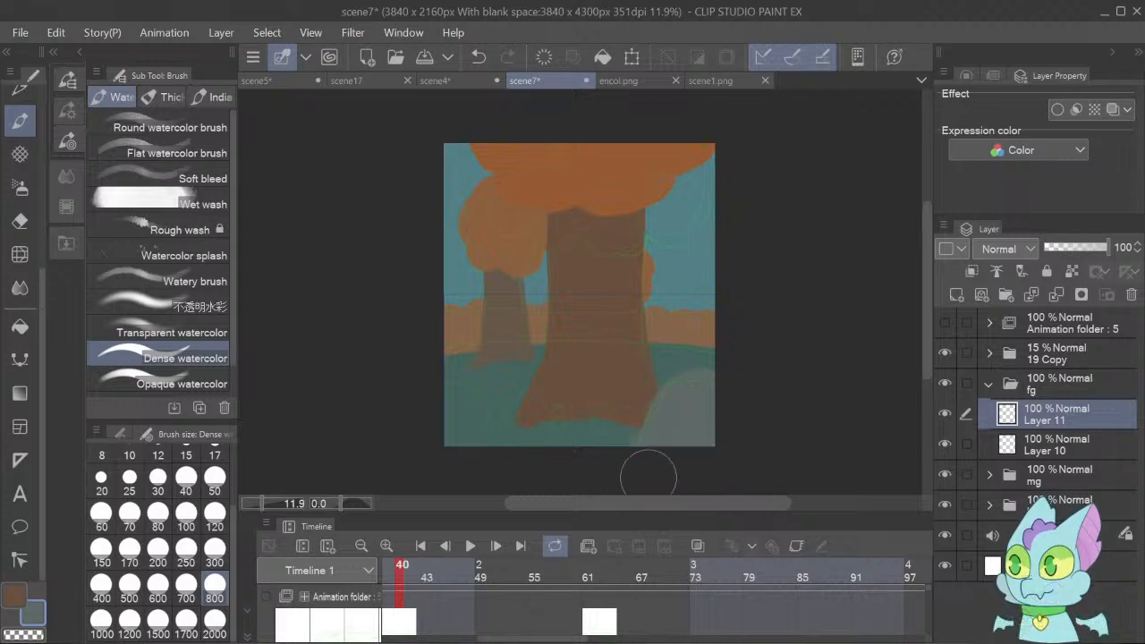
pyautogui.moveTo(478, 469)
pyautogui.mouseDown()
pyautogui.moveTo(471, 429)
pyautogui.moveTo(444, 404)
pyautogui.moveTo(421, 403)
pyautogui.moveTo(453, 407)
pyautogui.mouseUp()
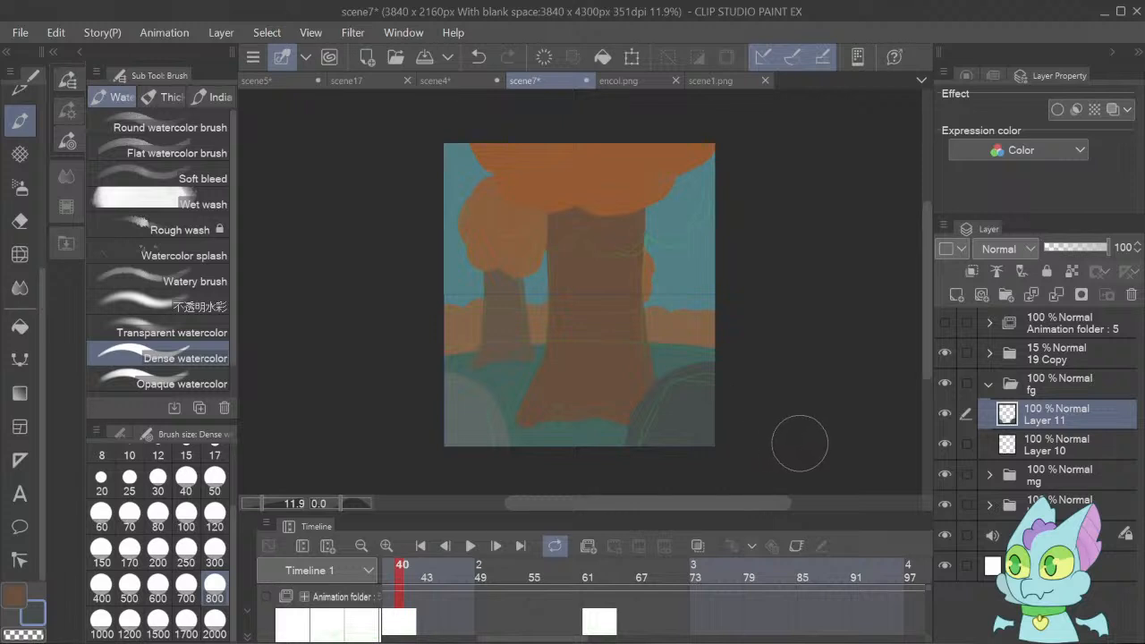
# Undo the dark stroke on Layer 11 and paint the dark grey over both boulders on a new clipped layer.
pyautogui.hotkey('ctrl', 'z')
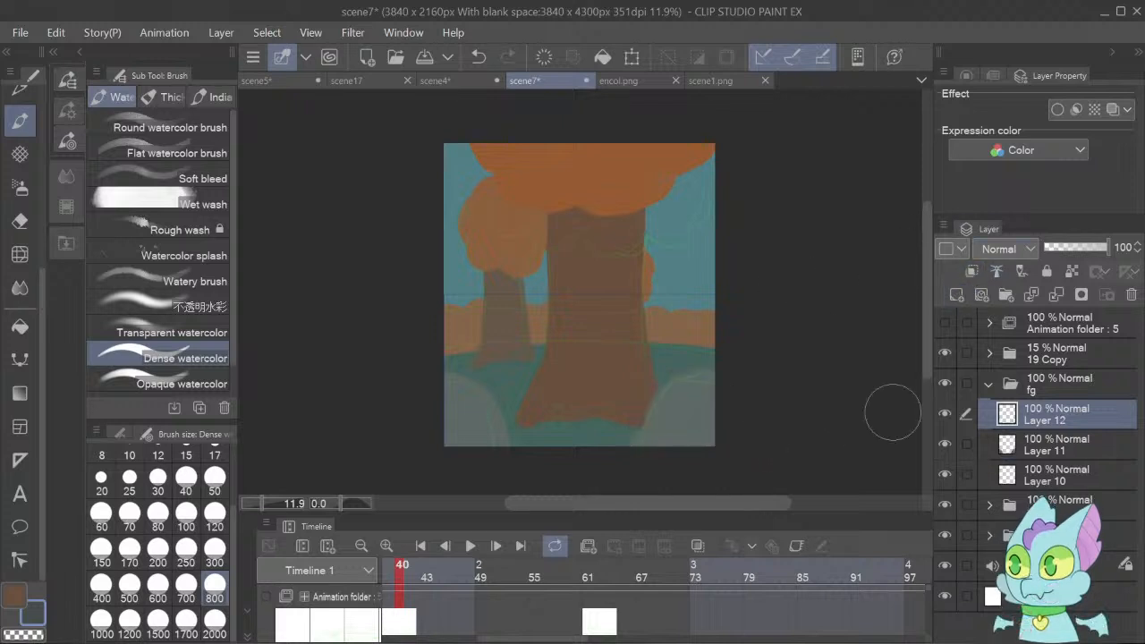
pyautogui.click(956, 295)
pyautogui.moveTo(683, 406)
pyautogui.mouseDown()
pyautogui.moveTo(656, 476)
pyautogui.moveTo(642, 400)
pyautogui.moveTo(704, 405)
pyautogui.moveTo(721, 380)
pyautogui.moveTo(681, 360)
pyautogui.moveTo(698, 379)
pyautogui.moveTo(670, 438)
pyautogui.moveTo(612, 466)
pyautogui.moveTo(513, 396)
pyautogui.moveTo(429, 415)
pyautogui.moveTo(440, 454)
pyautogui.moveTo(395, 403)
pyautogui.moveTo(466, 383)
pyautogui.moveTo(465, 405)
pyautogui.moveTo(429, 399)
pyautogui.mouseUp()
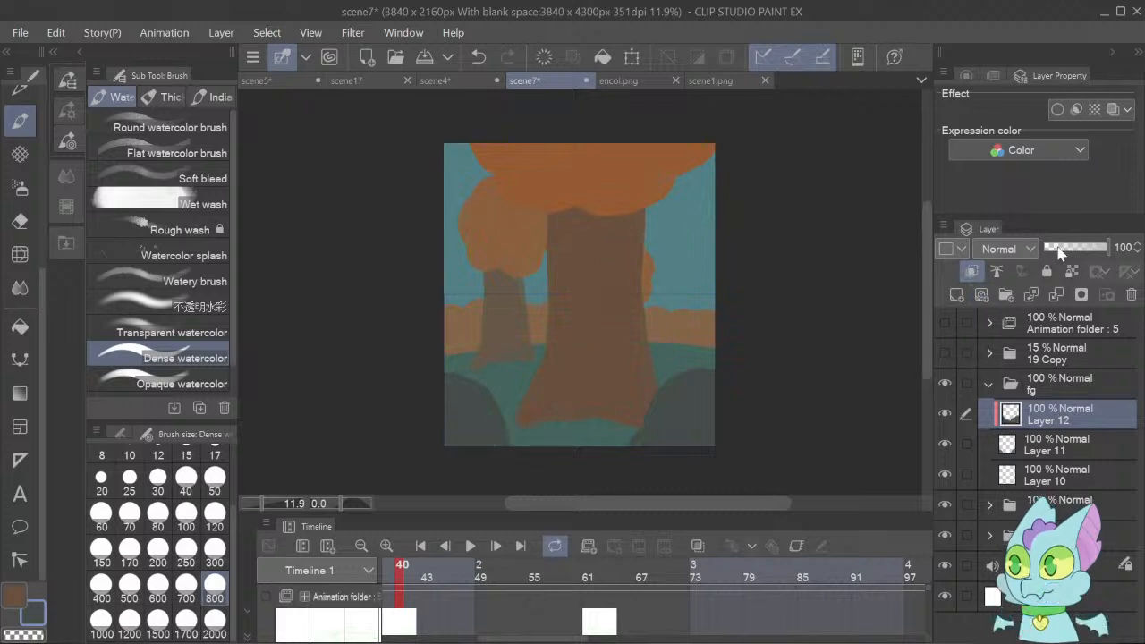
# Set the clipped dark grey layer's opacity to 70% and save scene7.
pyautogui.click(1074, 247)
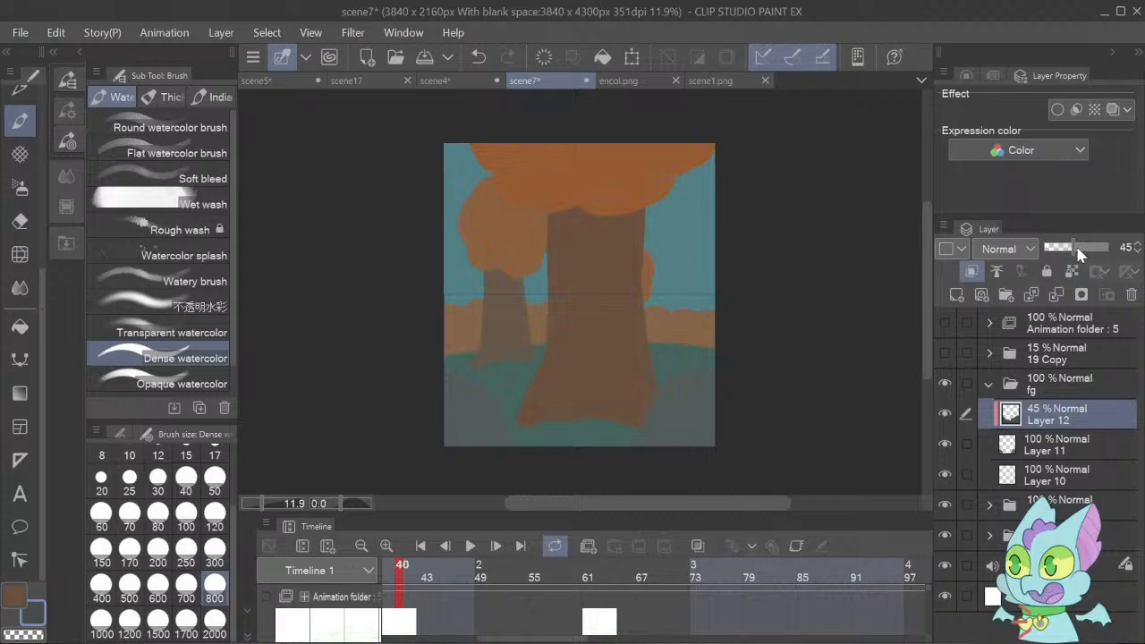
pyautogui.click(1079, 250)
pyautogui.click(1088, 247)
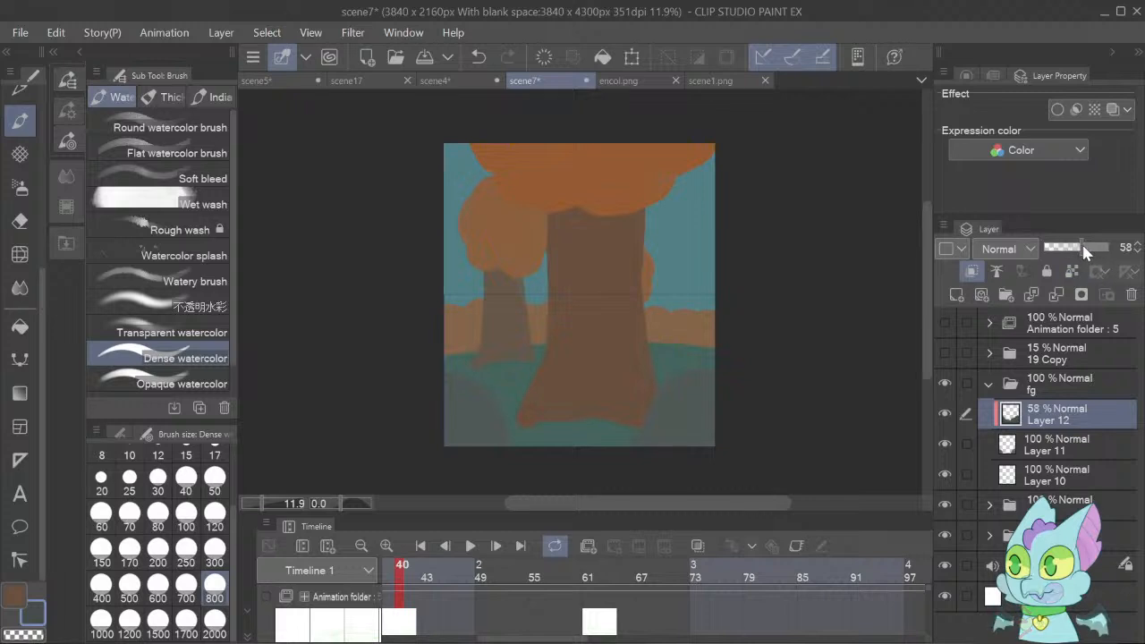
pyautogui.moveTo(1091, 249); pyautogui.dragTo(1095, 251)
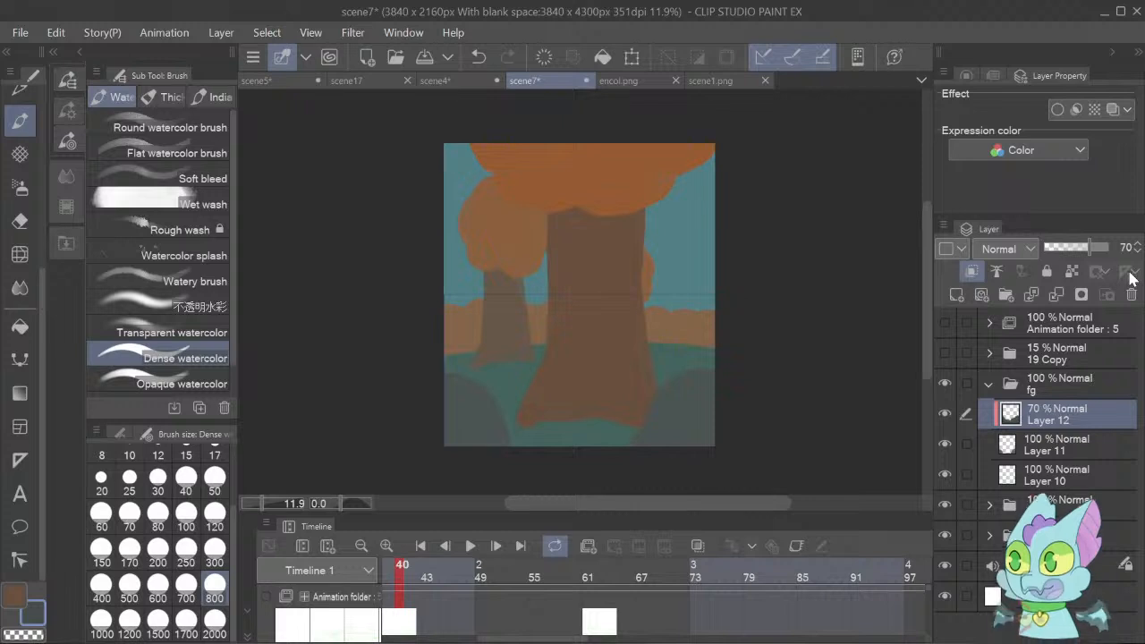
pyautogui.hotkey('ctrl', 's')
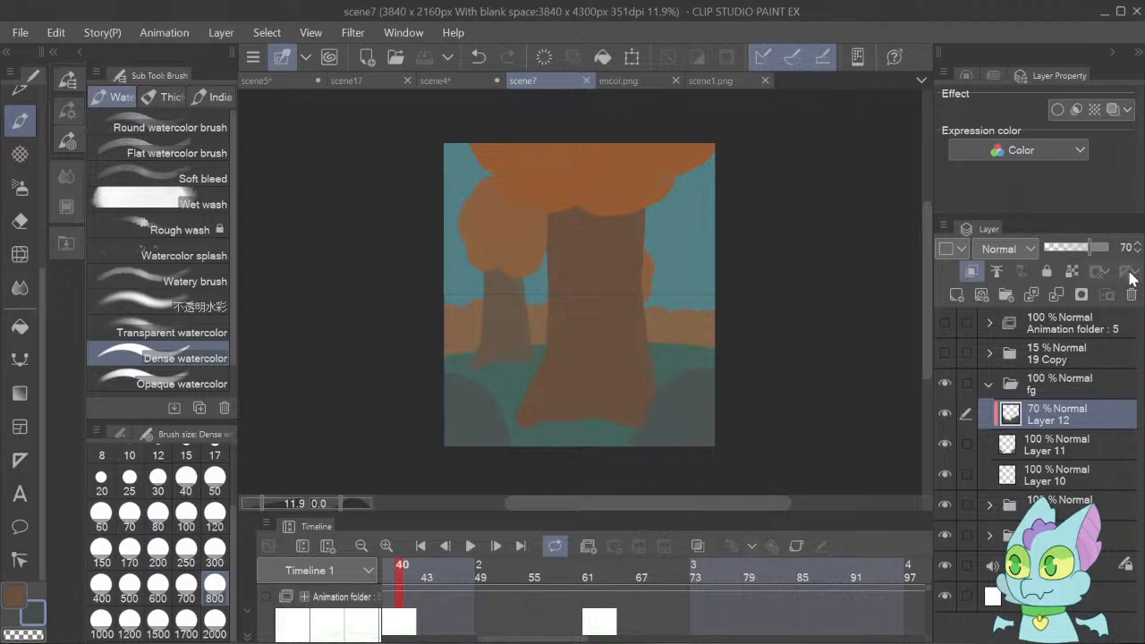
# Toggle the Animation folder sketches at frame 40 and at the last frame to compare them with the painted background.
pyautogui.click(940, 320)
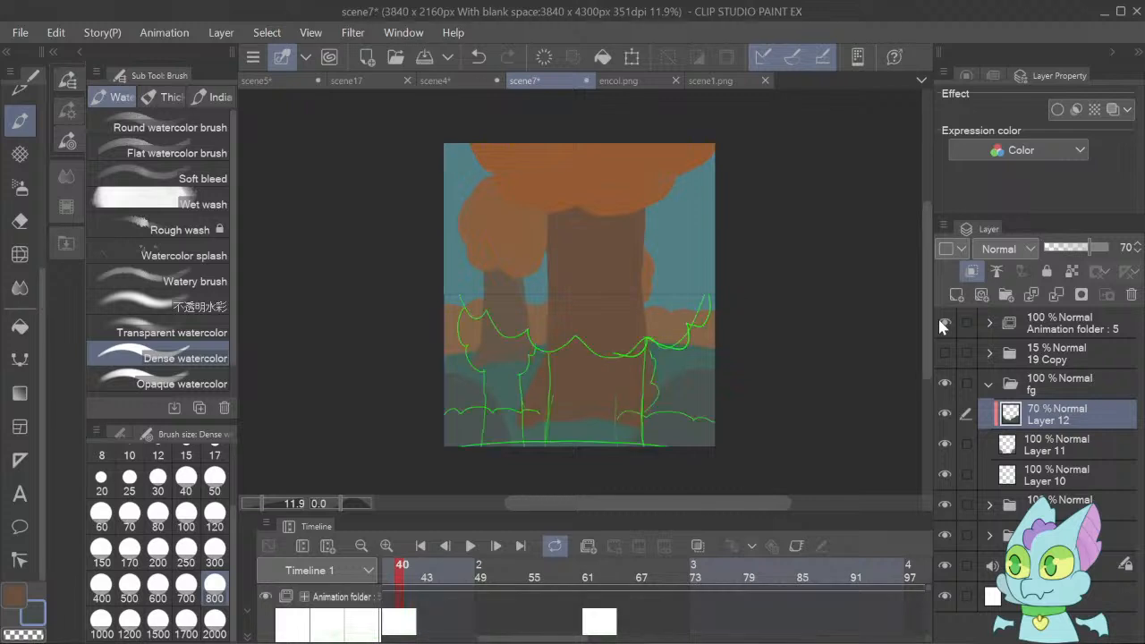
pyautogui.click(939, 320)
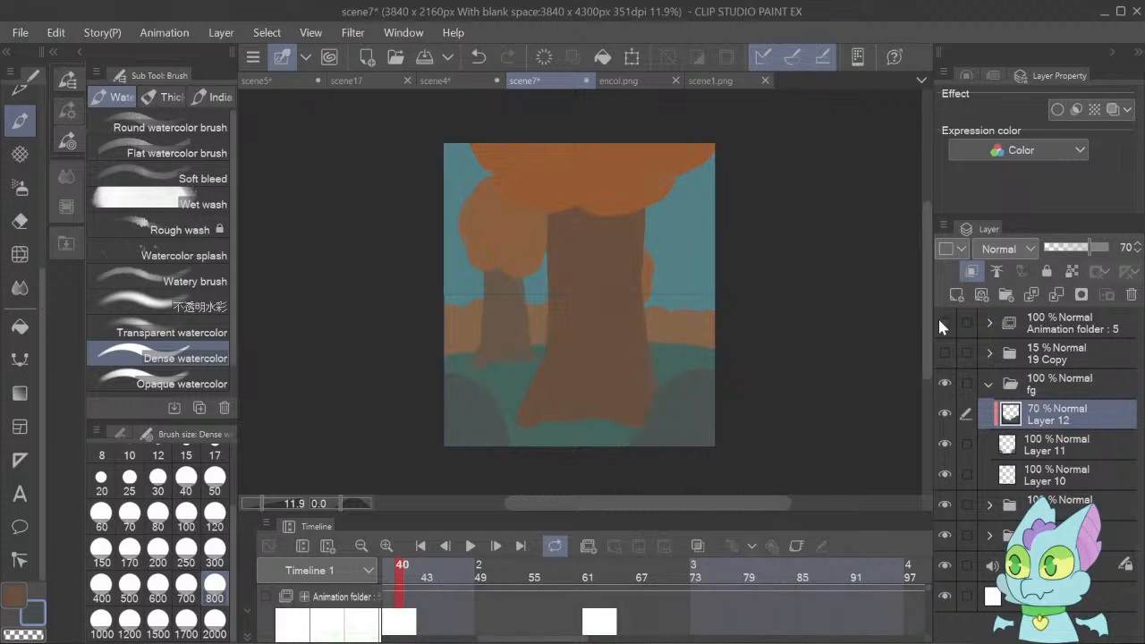
pyautogui.click(521, 545)
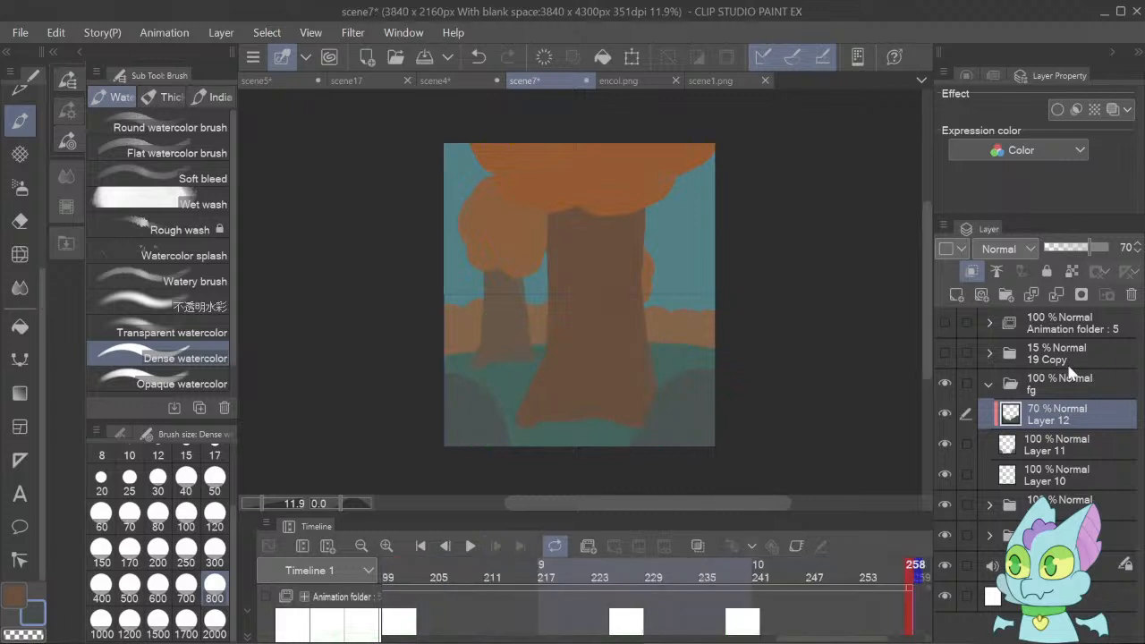
pyautogui.click(943, 323)
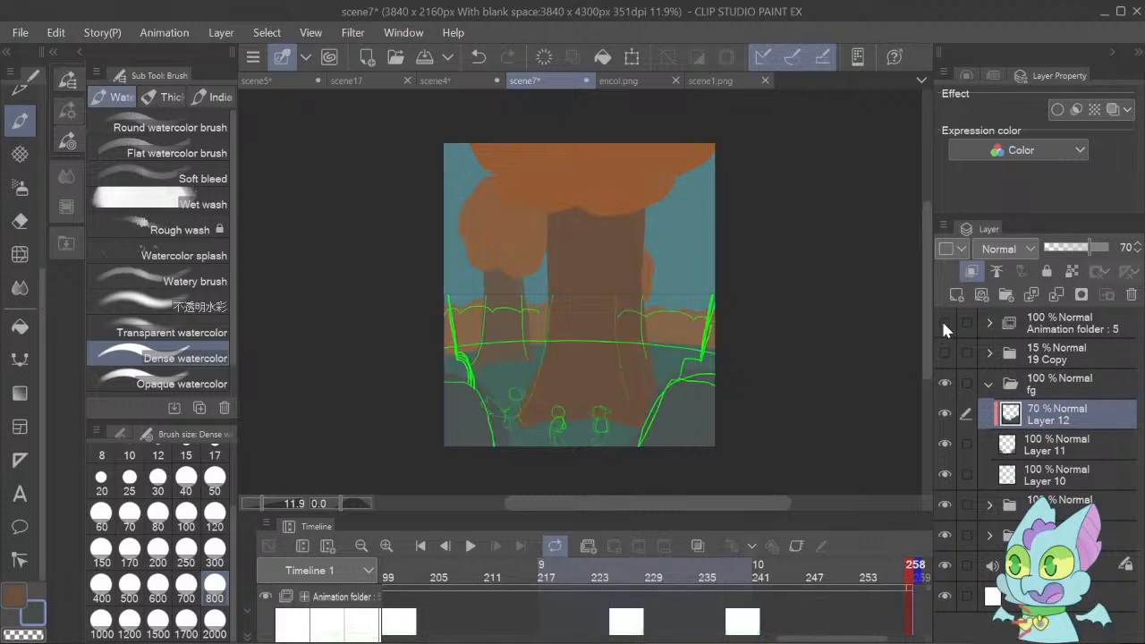
pyautogui.click(943, 323)
pyautogui.click(943, 323)
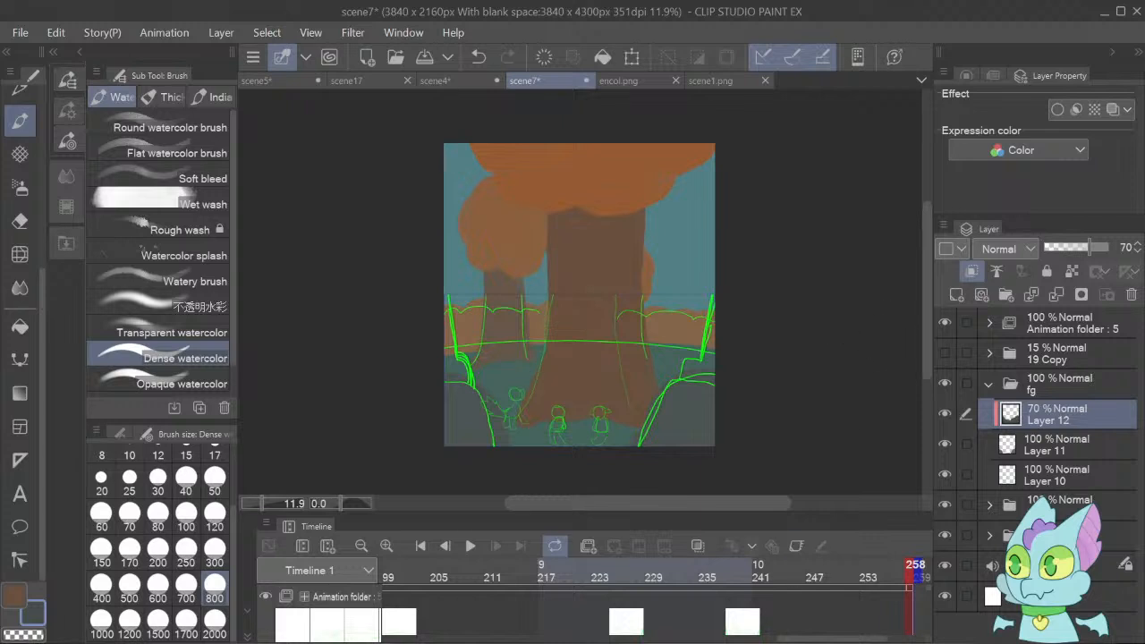
# Open the scene 9 and scene14 files and bring scene14 to the front.
pyautogui.hotkey('alt', 'Tab')
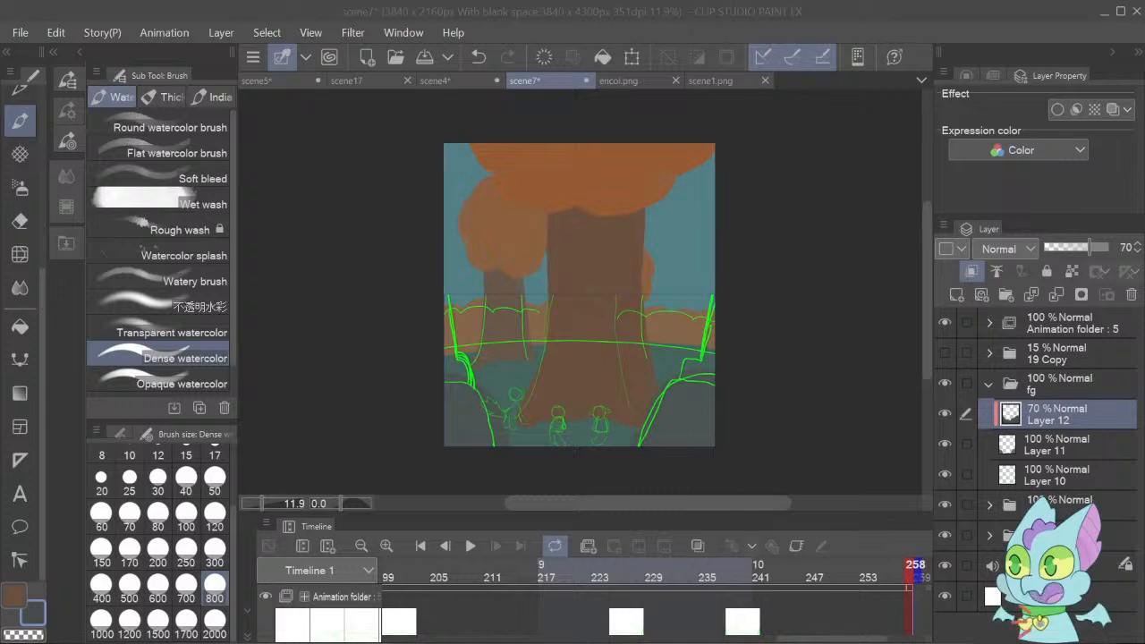
pyautogui.click(573, 603)
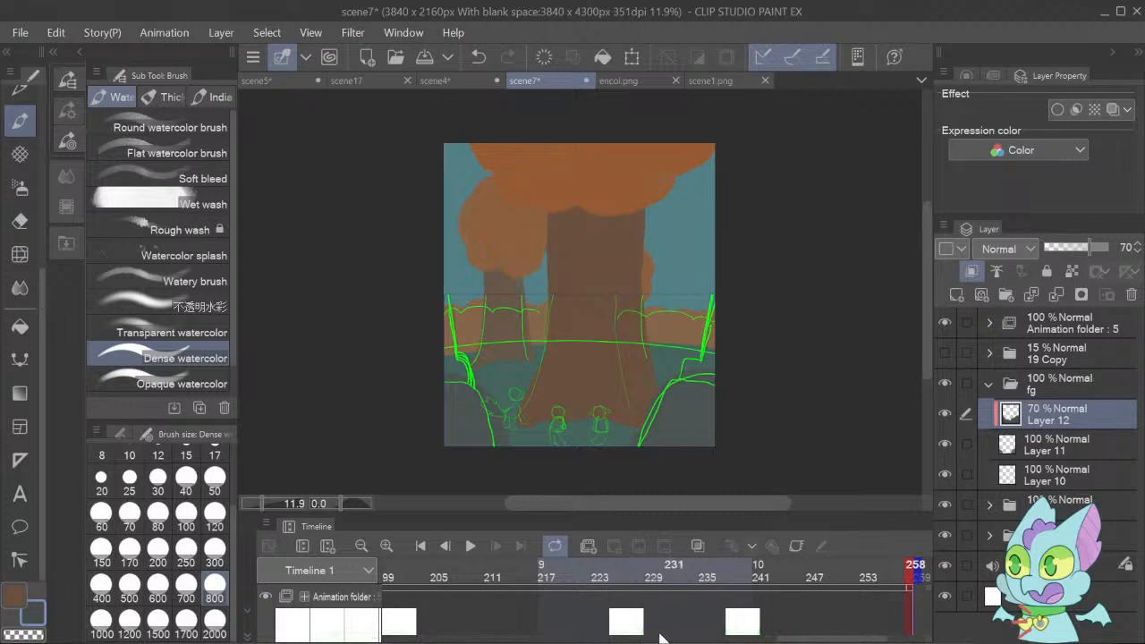
pyautogui.click(525, 643)
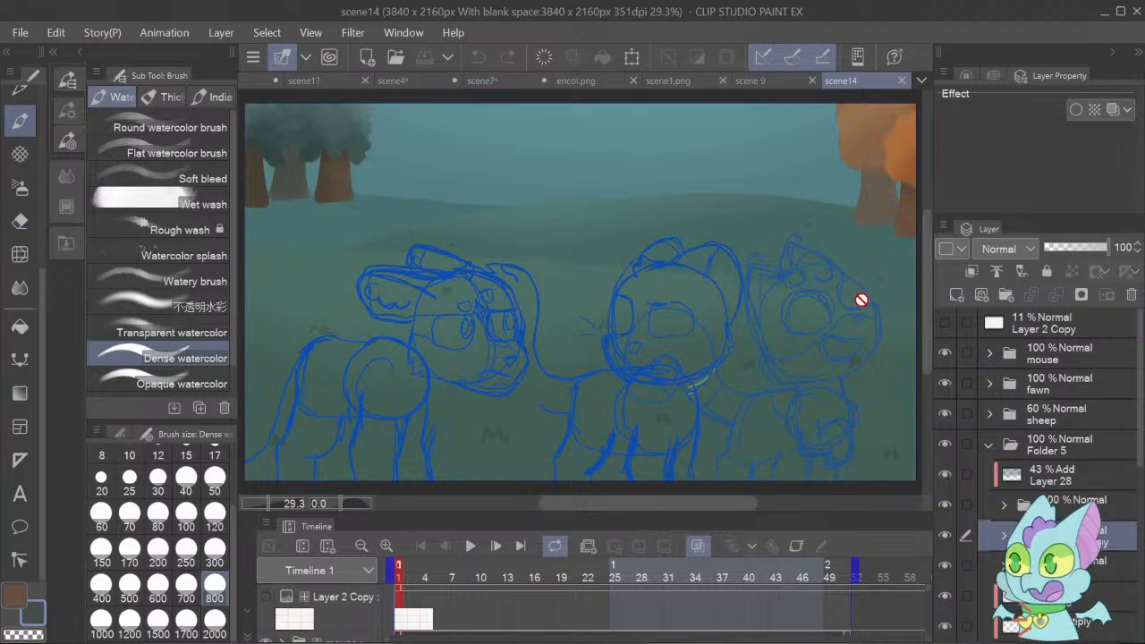
pyautogui.click(512, 643)
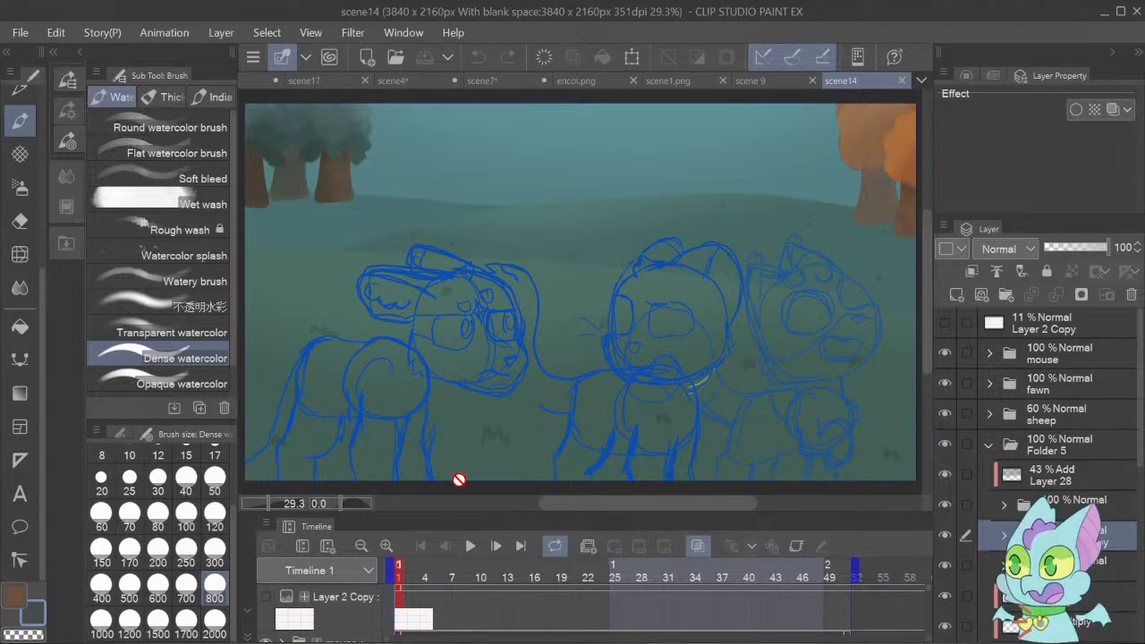
# Step through scene14's frames and play back its animation to review the character motion.
pyautogui.click(497, 549)
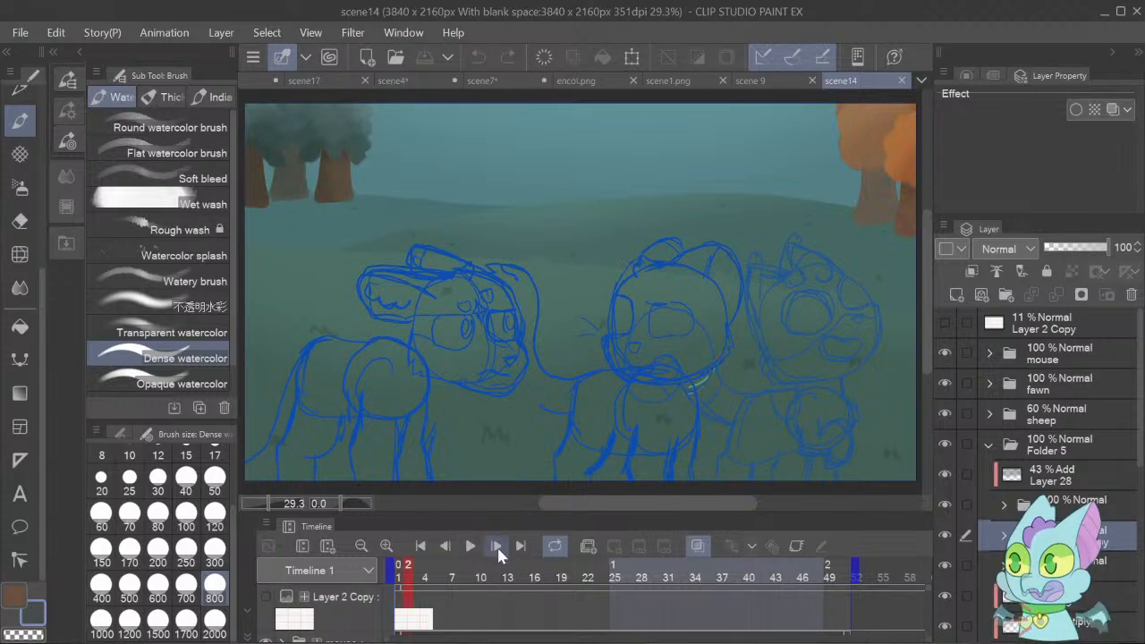
pyautogui.click(498, 548)
pyautogui.click(499, 549)
pyautogui.click(499, 549)
pyautogui.click(499, 549)
pyautogui.click(498, 549)
pyautogui.click(498, 549)
pyautogui.click(498, 548)
pyautogui.click(498, 549)
pyautogui.click(498, 549)
pyautogui.click(498, 549)
pyautogui.click(499, 548)
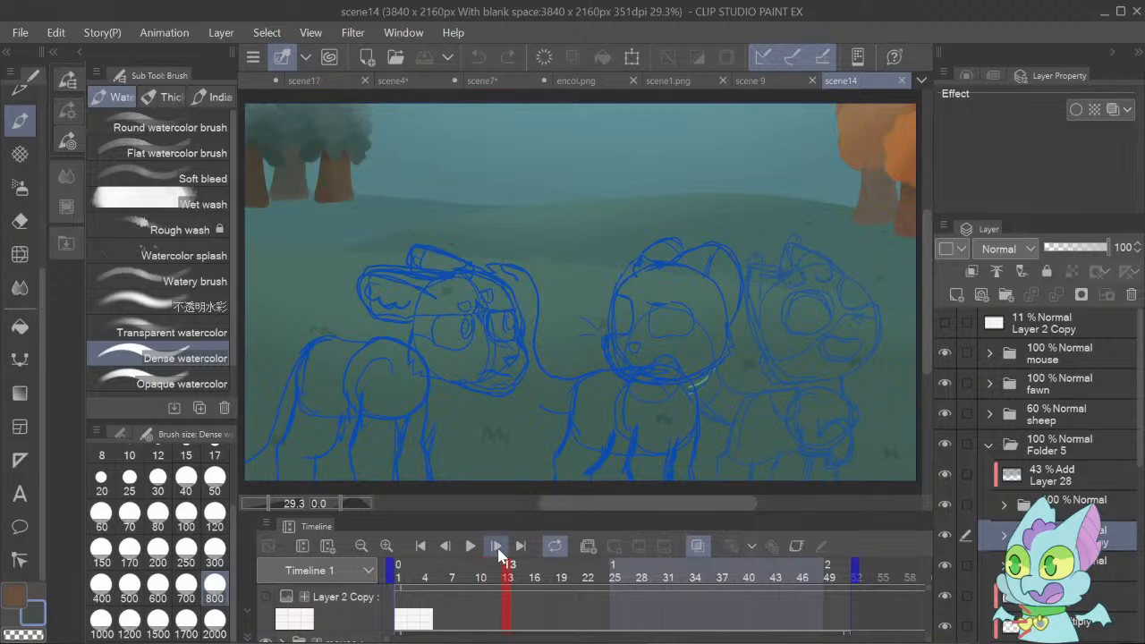
pyautogui.click(498, 548)
pyautogui.click(471, 547)
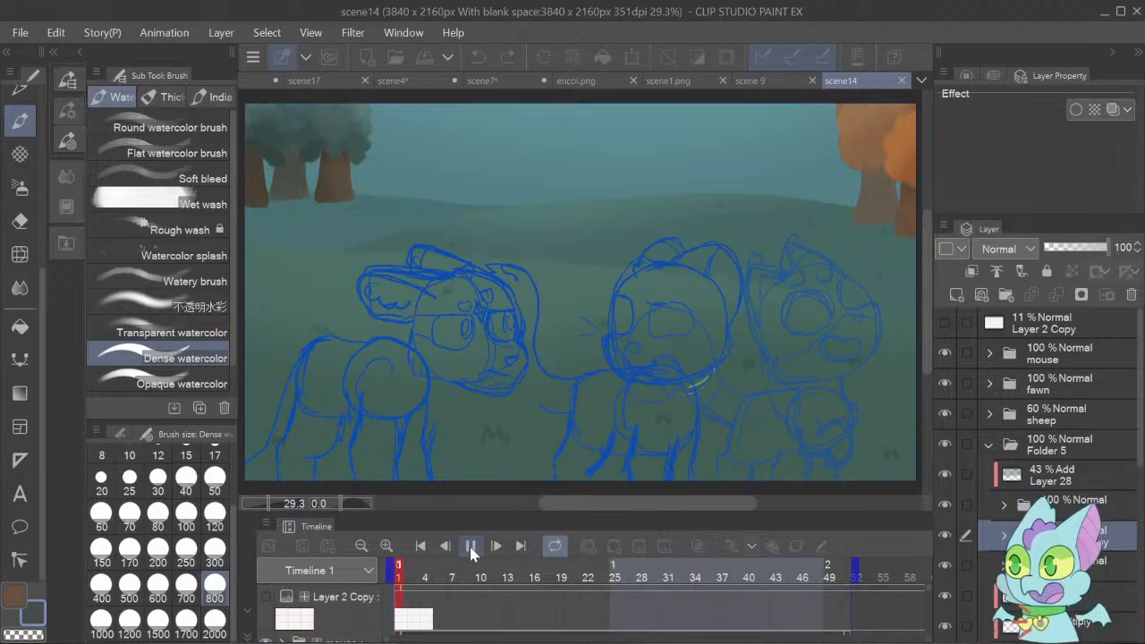
pyautogui.click(470, 549)
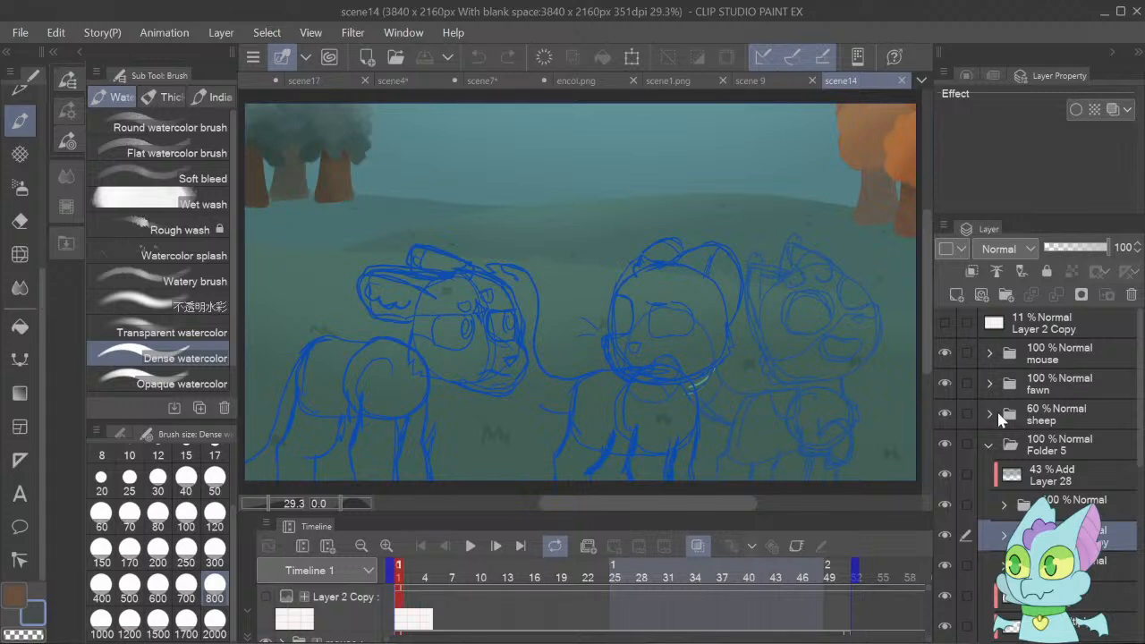
# Expand scene14's mouse folder and examine the drawings of its cels 1, 2 and 3.
pyautogui.click(992, 354)
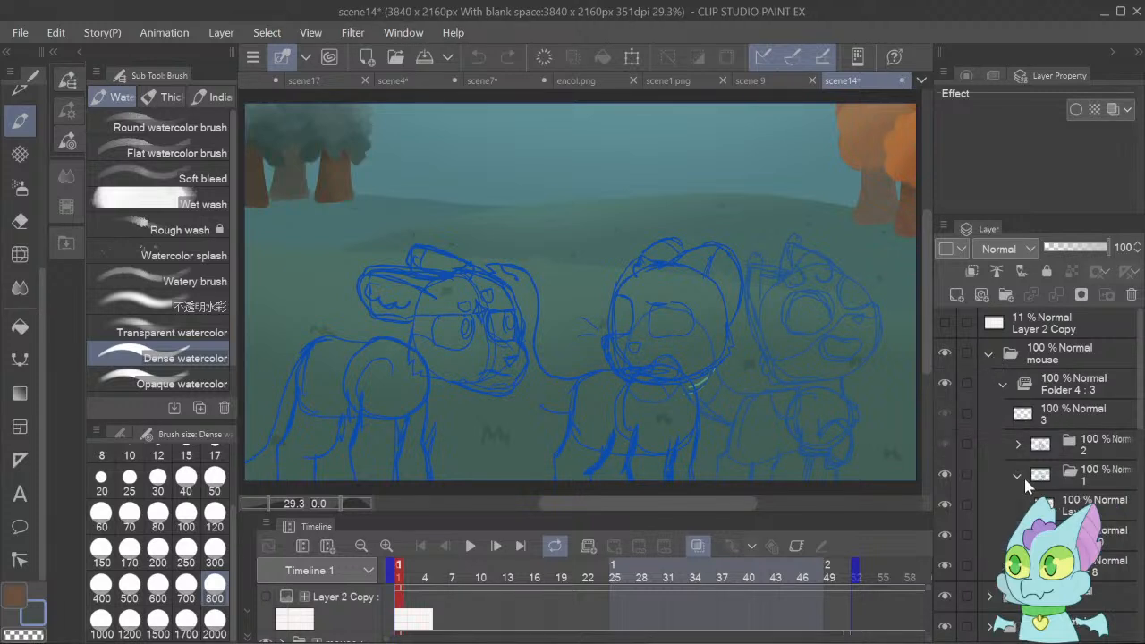
pyautogui.click(1099, 475)
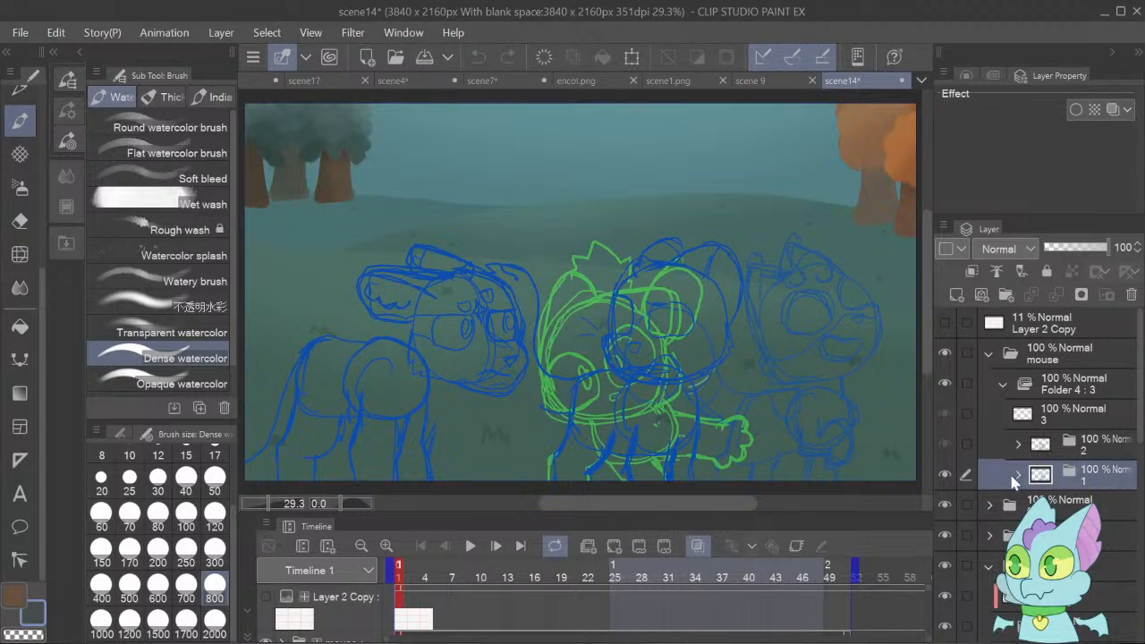
pyautogui.click(1097, 452)
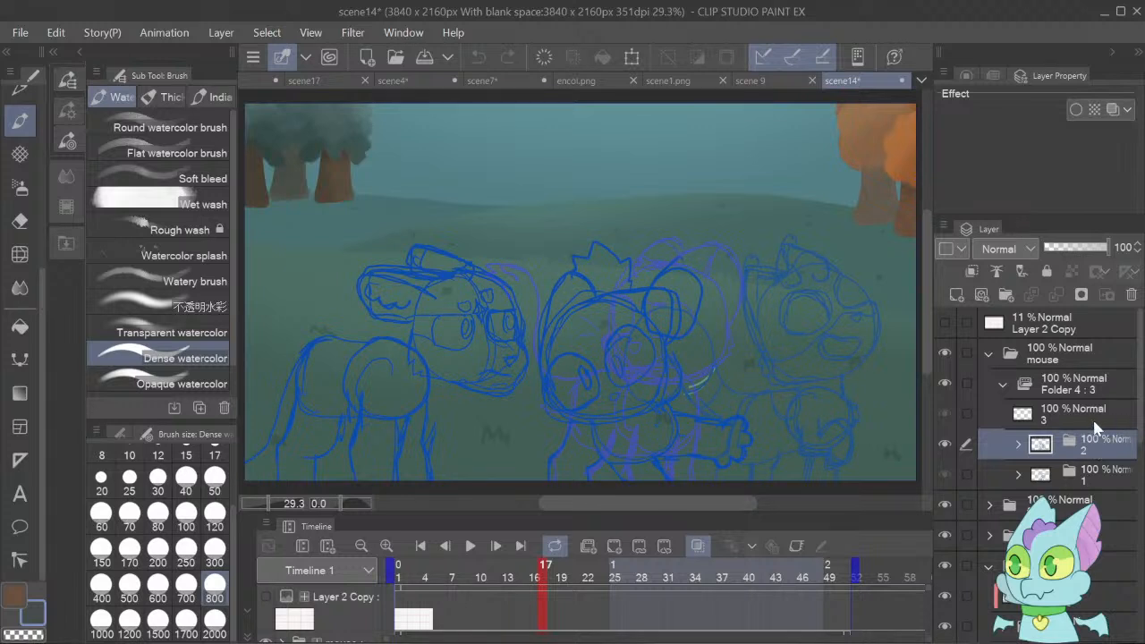
pyautogui.click(1097, 417)
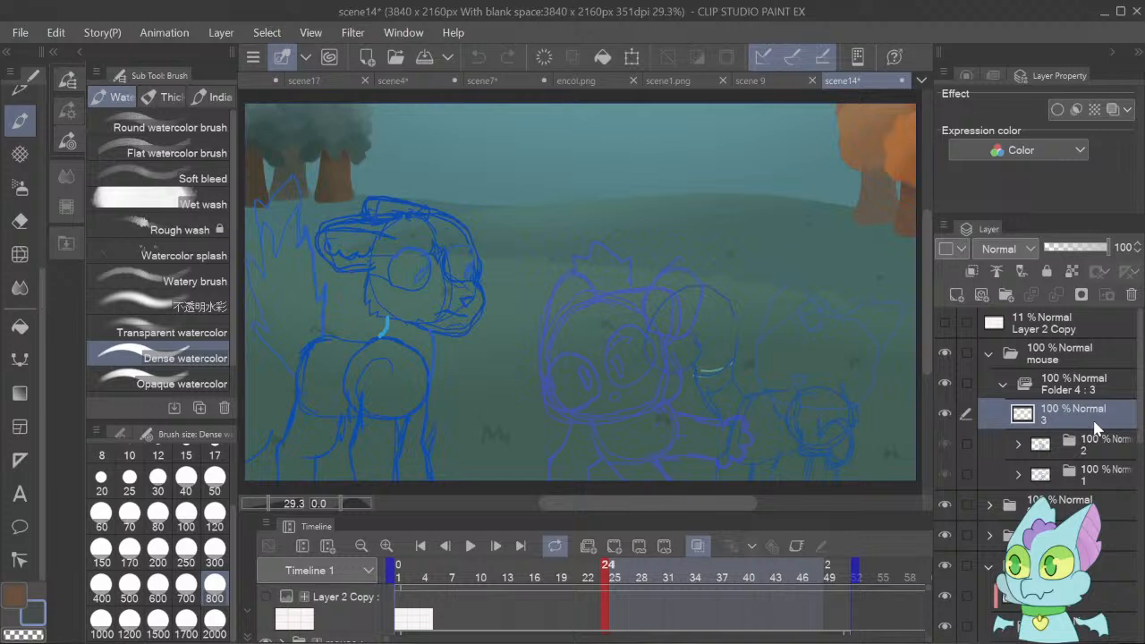
pyautogui.click(1092, 476)
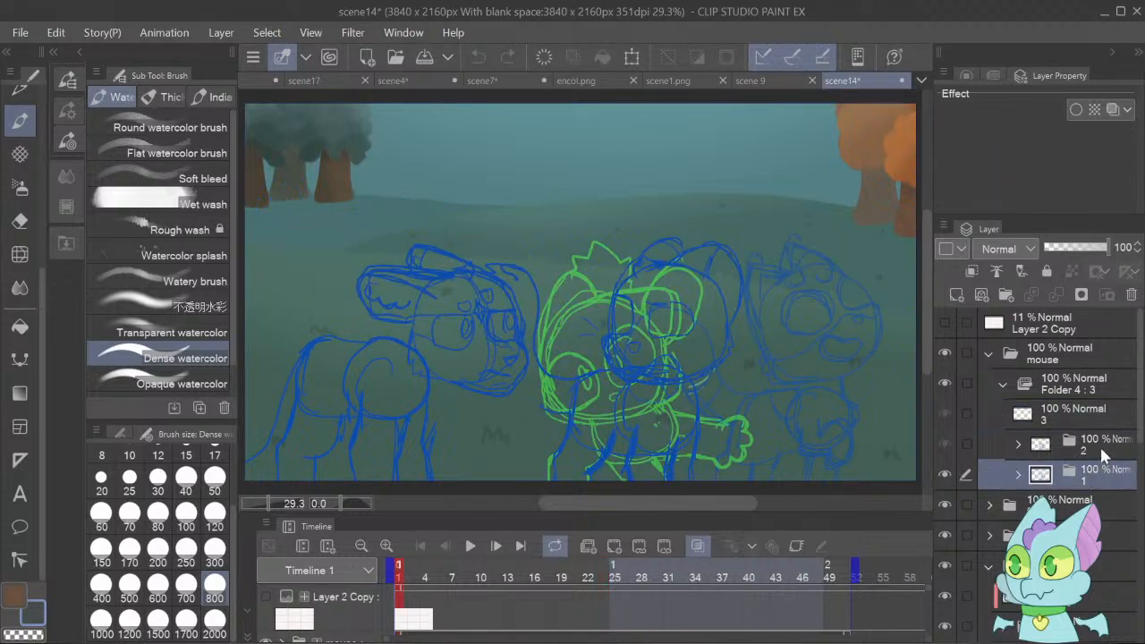
pyautogui.click(1100, 445)
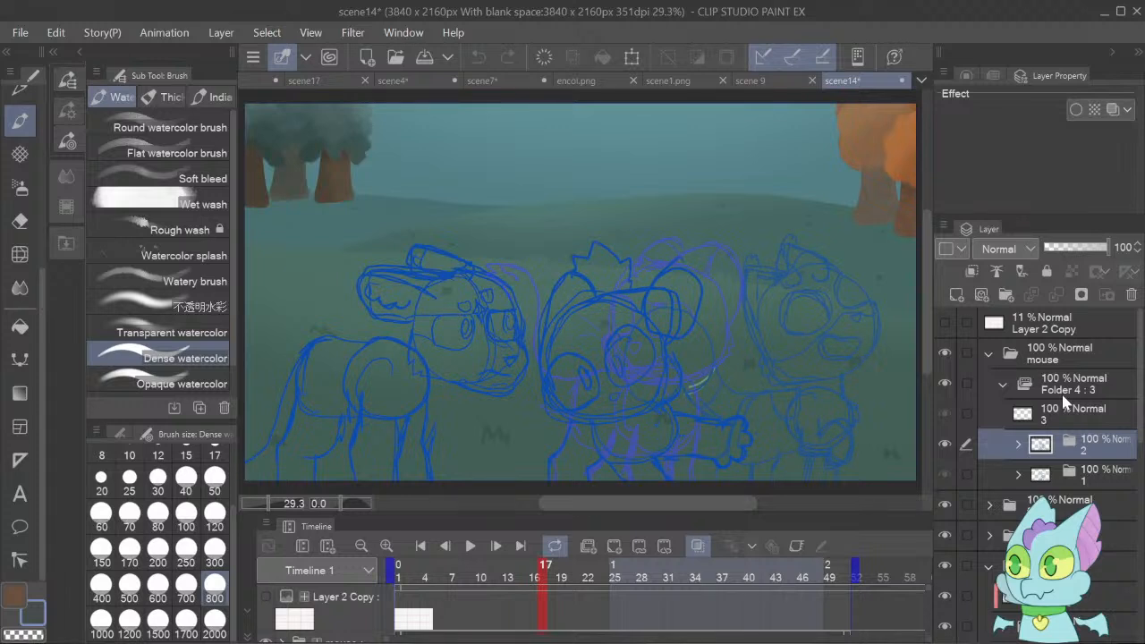
# Add a new cel 2a above cel 2 in the mouse animation folder and enlarge the timeline area.
pyautogui.click(957, 294)
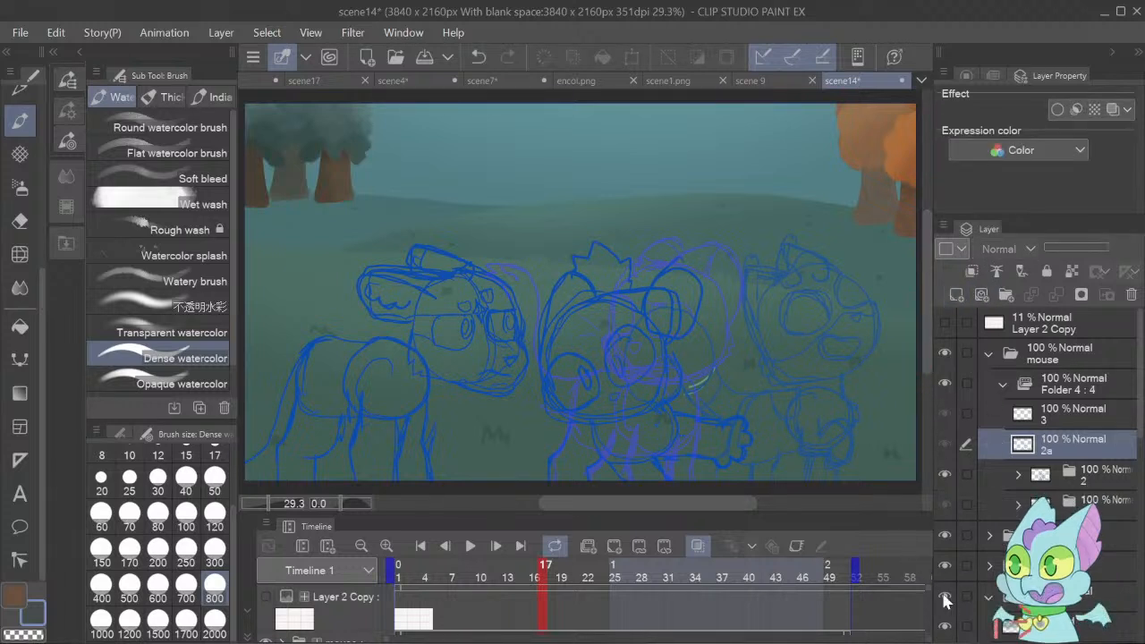
pyautogui.scroll(-3, 928, 608)
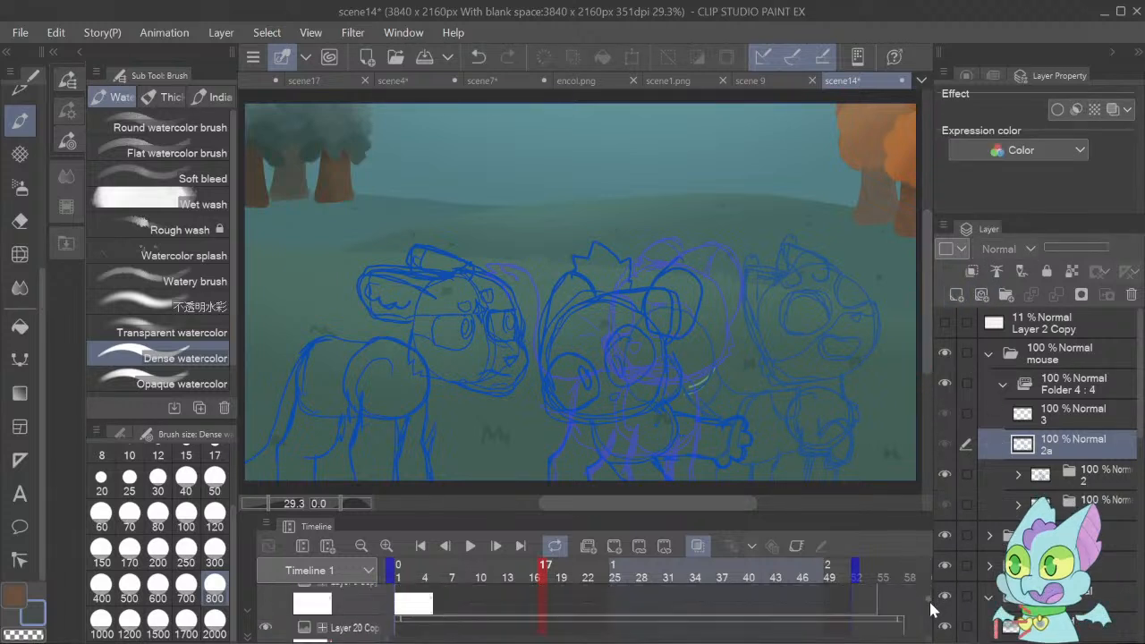
pyautogui.moveTo(760, 516); pyautogui.dragTo(746, 349)
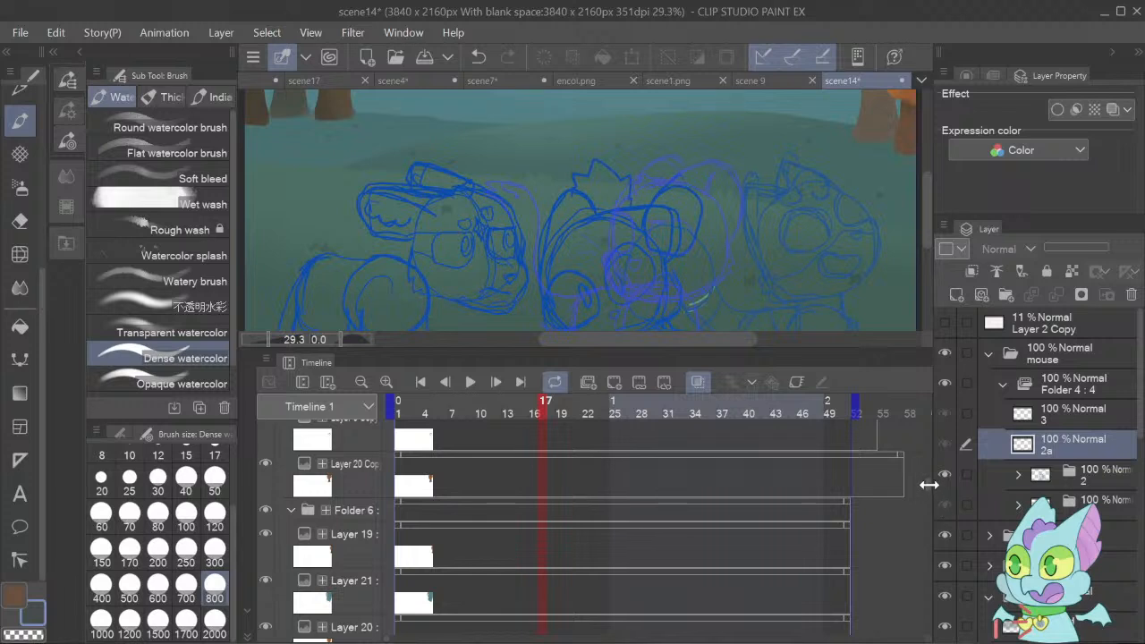
pyautogui.scroll(5, 925, 456)
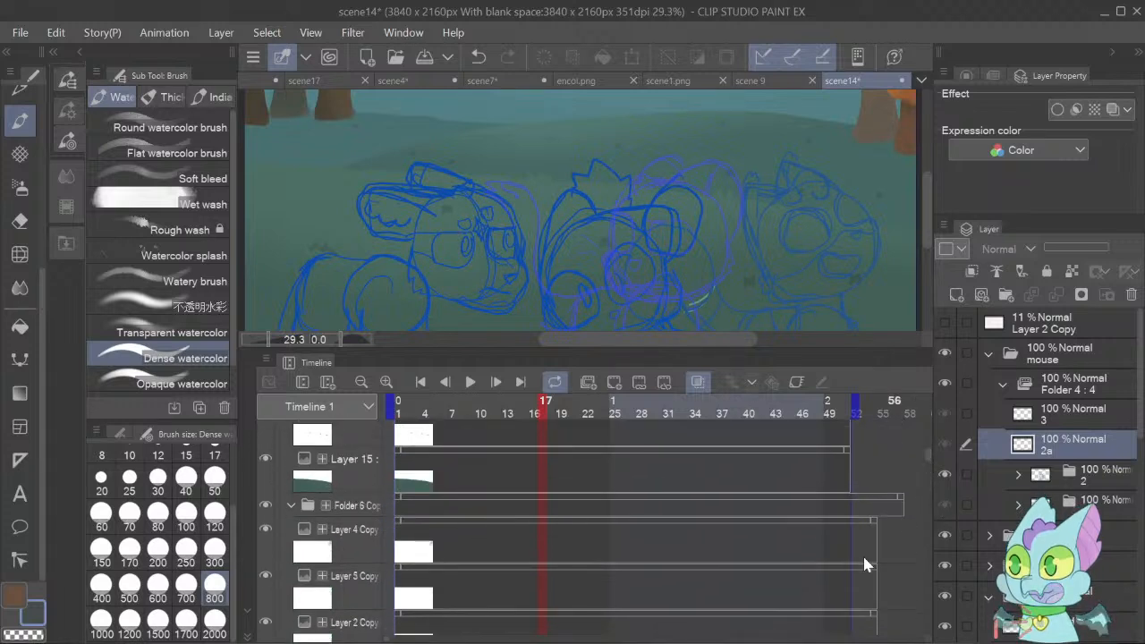
# Collapse the background tracks Folder 6 Copy, Folder 6, fg and Folder 5 in the timeline.
pyautogui.click(291, 506)
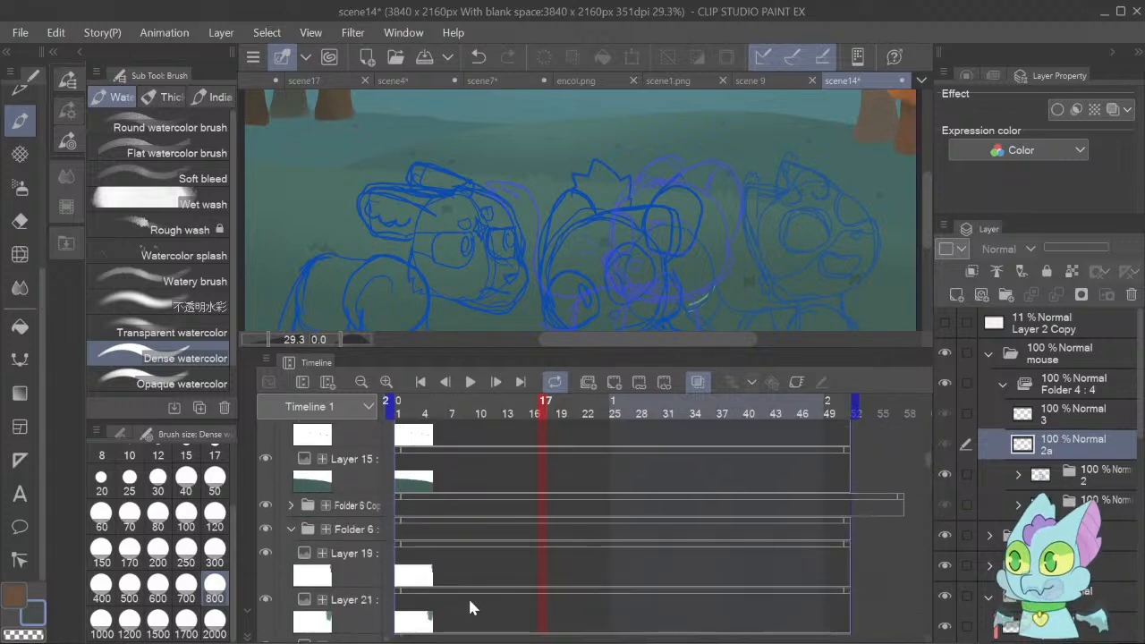
pyautogui.click(291, 530)
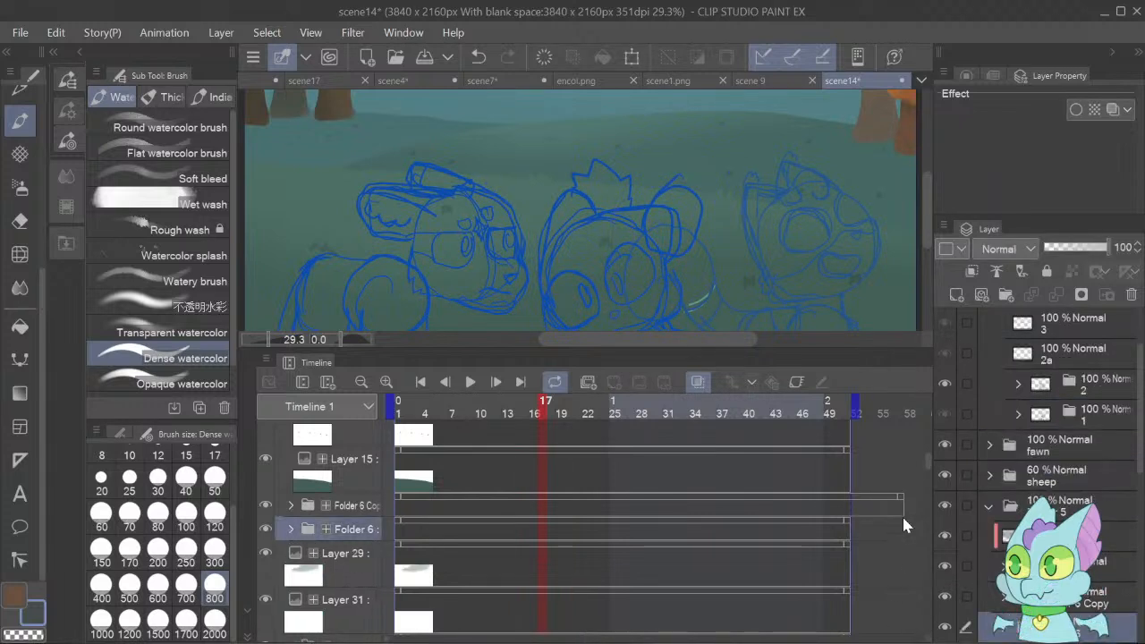
pyautogui.moveTo(925, 461); pyautogui.dragTo(923, 445)
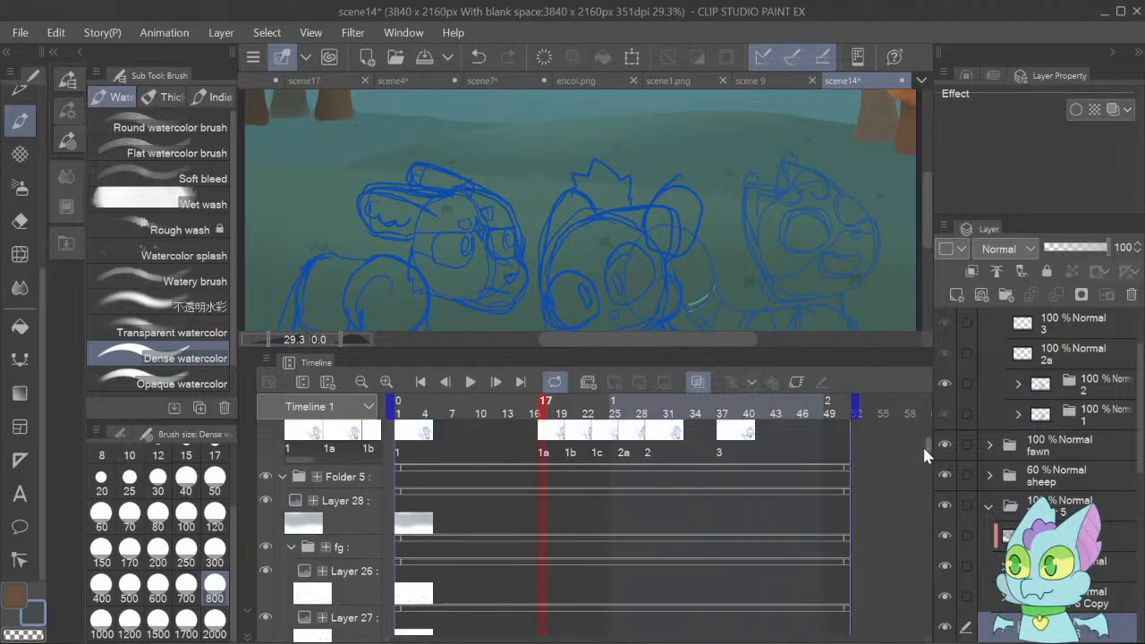
pyautogui.click(291, 547)
pyautogui.click(285, 478)
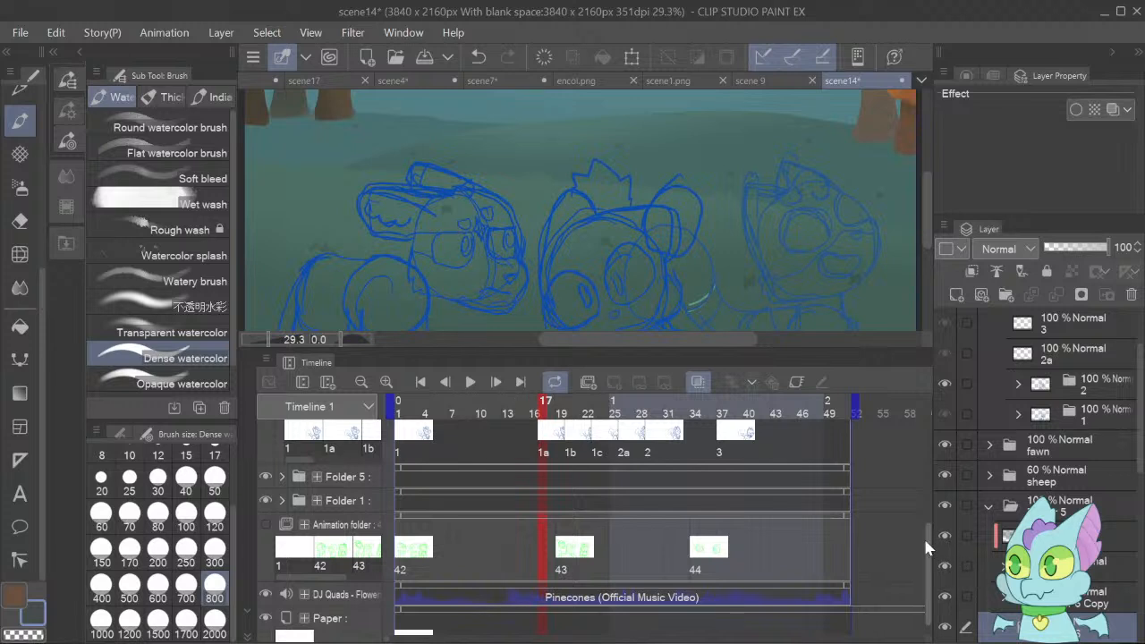
# Collapse the fawn and sheep tracks in the timeline and expand the mouse track to show its cels.
pyautogui.moveTo(923, 536); pyautogui.dragTo(890, 439)
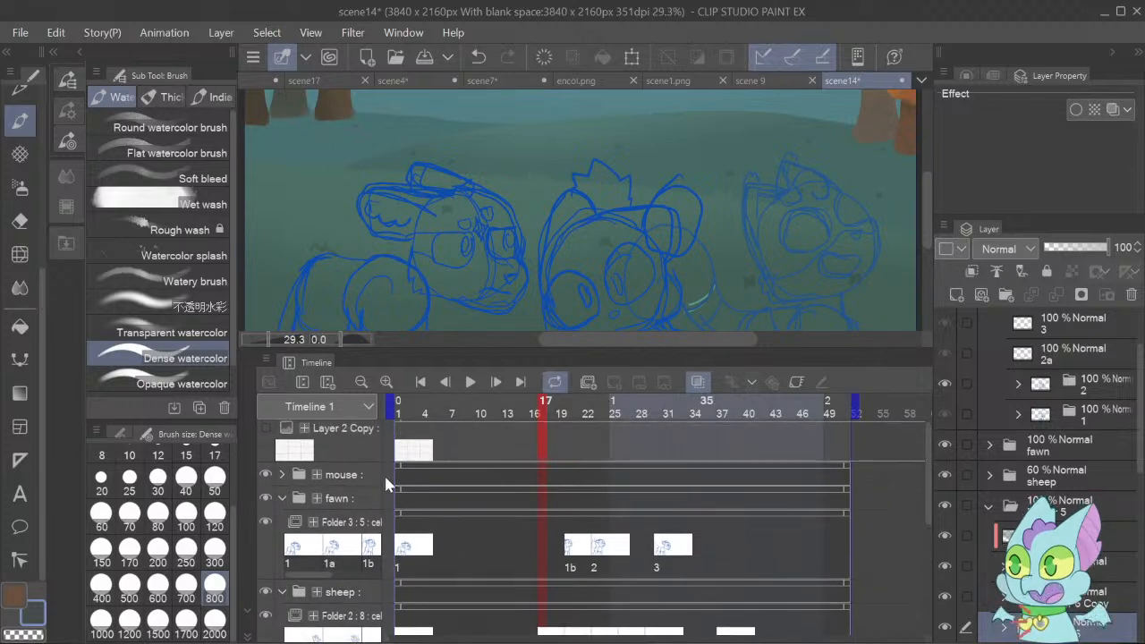
pyautogui.click(282, 499)
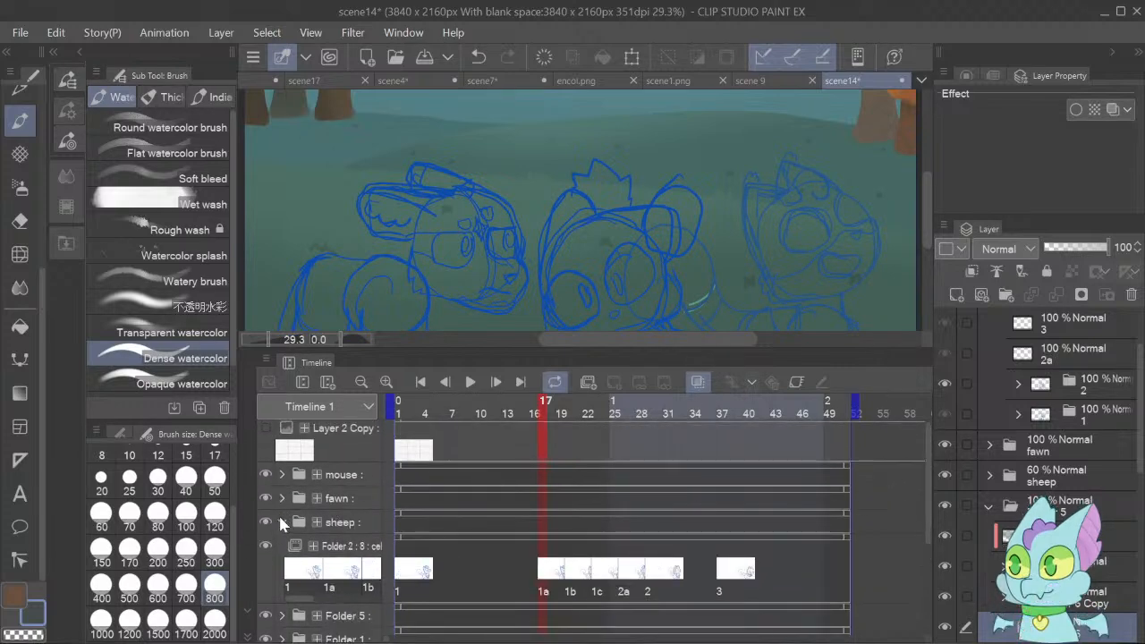
pyautogui.click(282, 522)
pyautogui.click(282, 475)
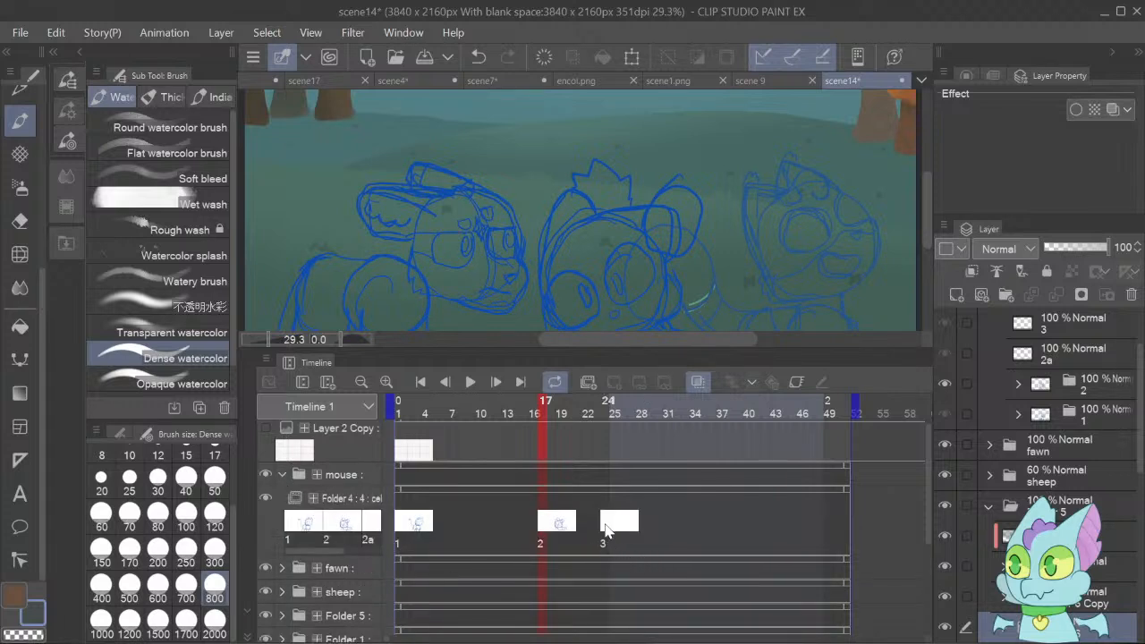
# Compare mouse cels 3 and 2 on the timeline, advancing frame by frame from frame 17 to frame 23.
pyautogui.click(606, 530)
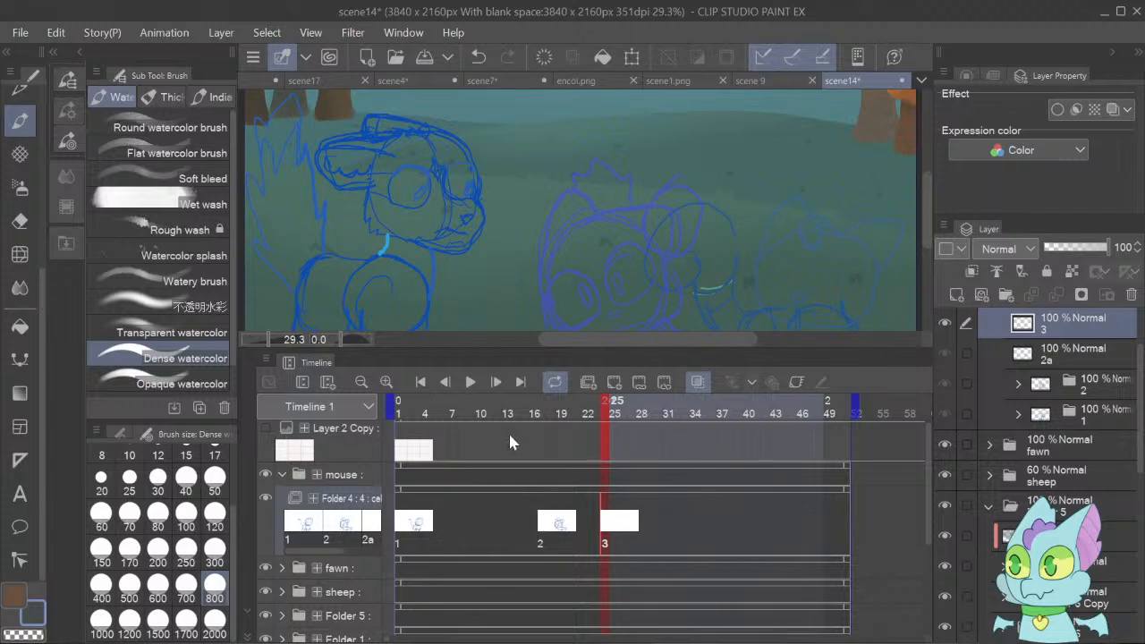
pyautogui.click(544, 518)
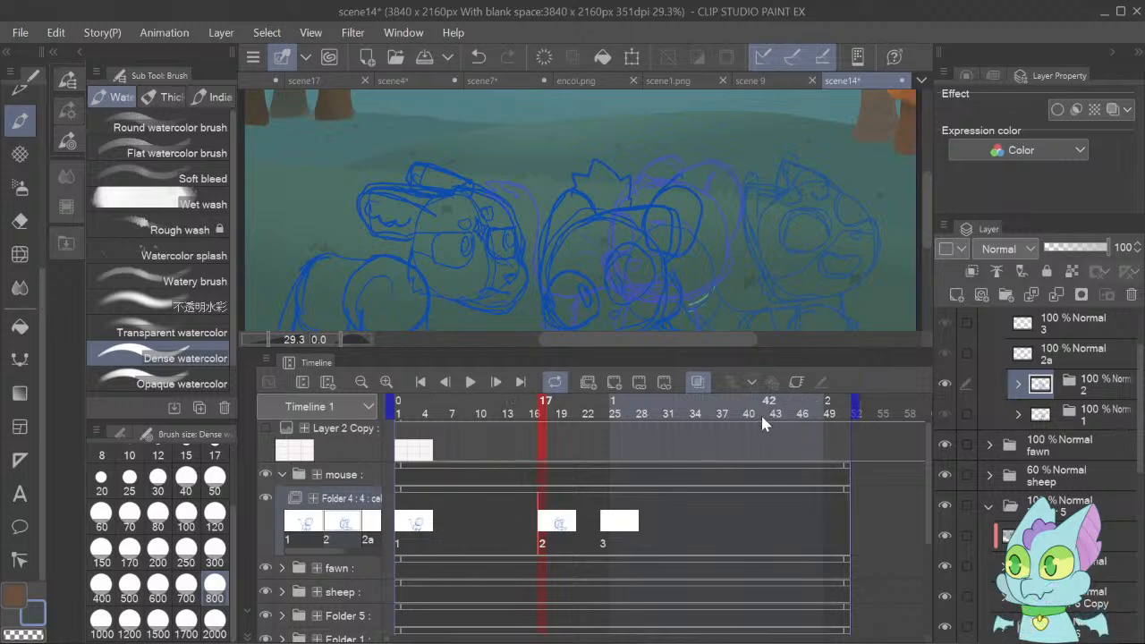
pyautogui.click(497, 382)
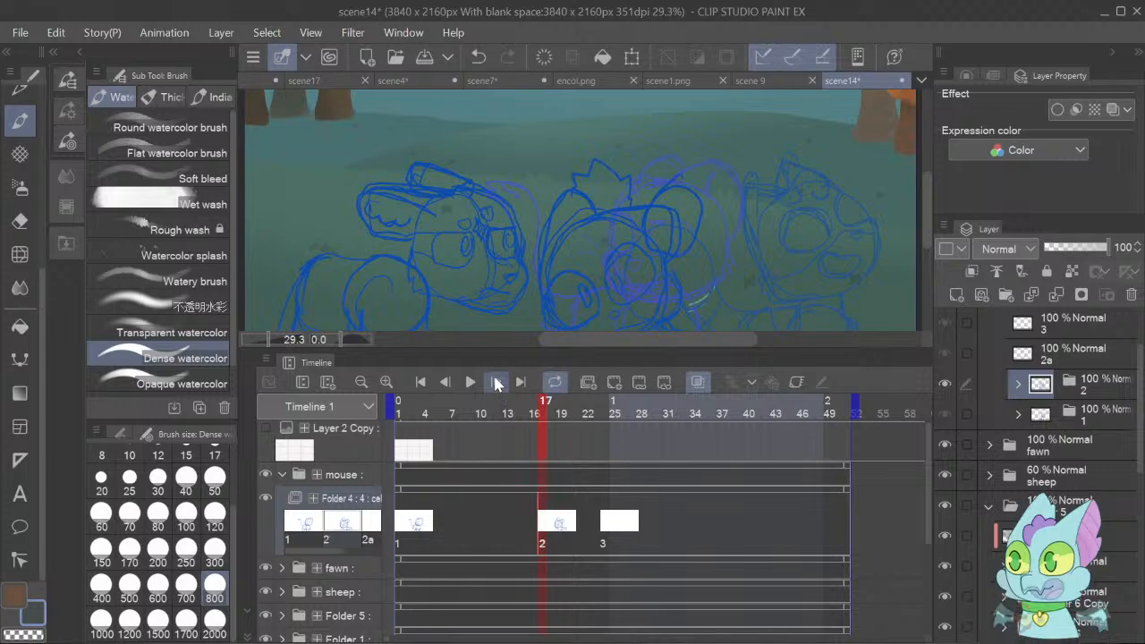
pyautogui.click(497, 382)
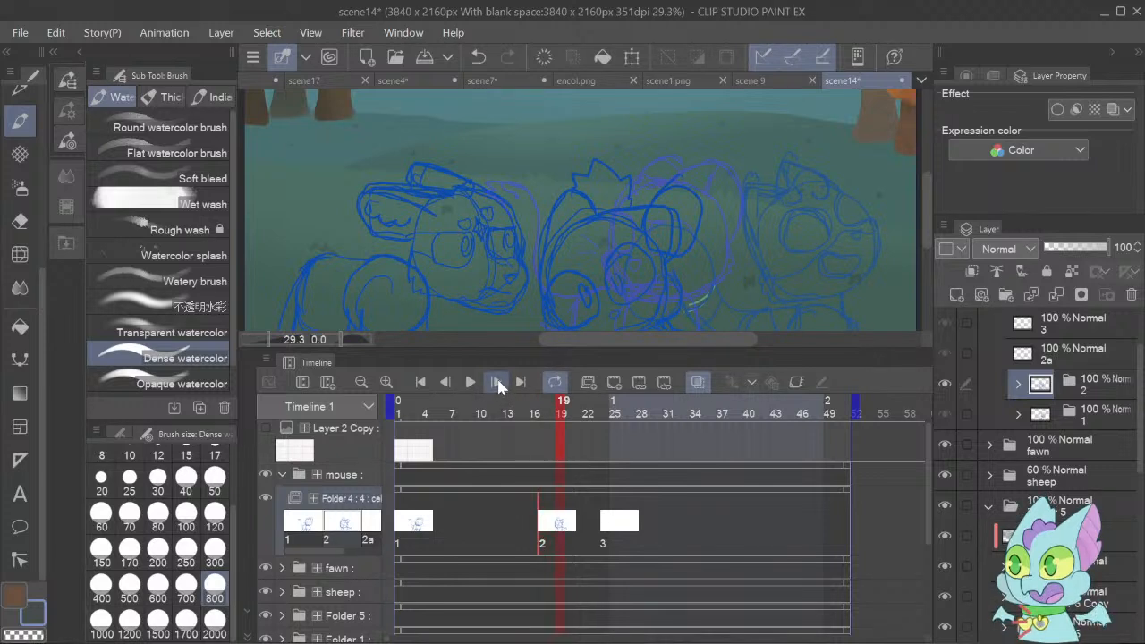
pyautogui.click(498, 383)
pyautogui.click(498, 383)
pyautogui.click(497, 382)
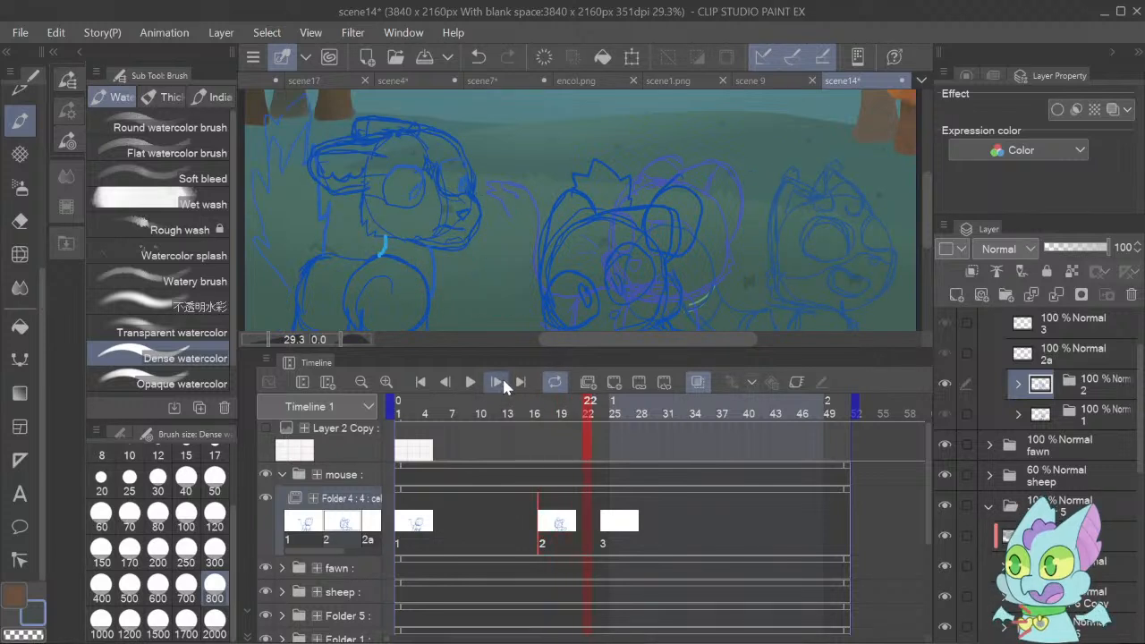
pyautogui.click(497, 382)
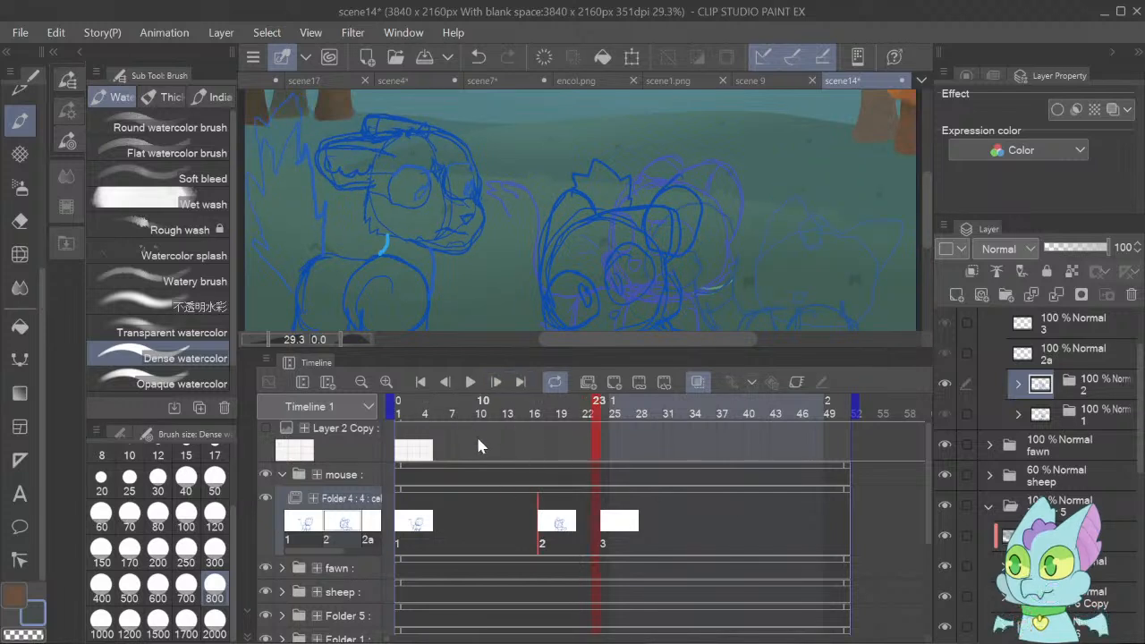
# Go through frames 17 to 23 again, checking the other characters' motion to judge the timing of the mouse's in-between.
pyautogui.click(543, 524)
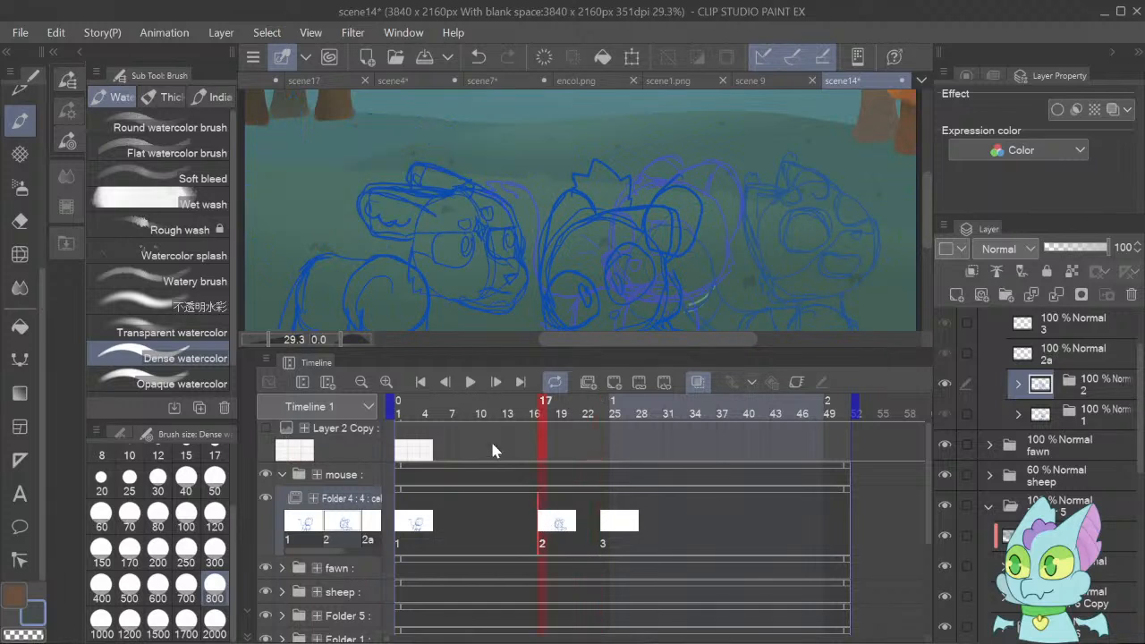
pyautogui.click(496, 382)
pyautogui.click(497, 383)
pyautogui.click(498, 383)
pyautogui.click(499, 383)
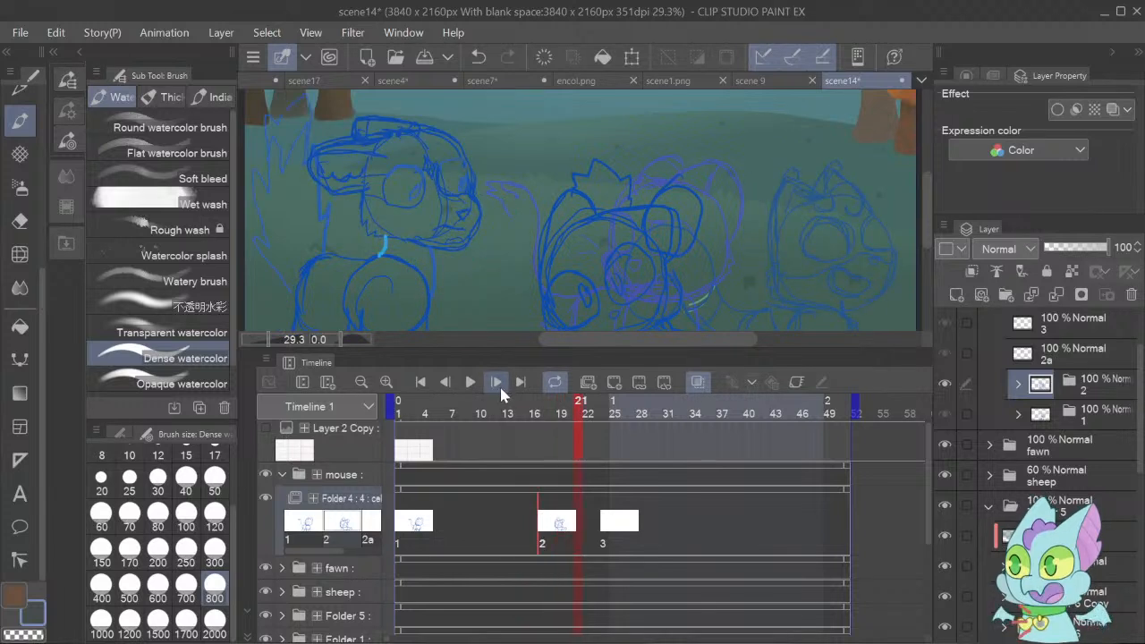
pyautogui.click(497, 383)
pyautogui.click(498, 383)
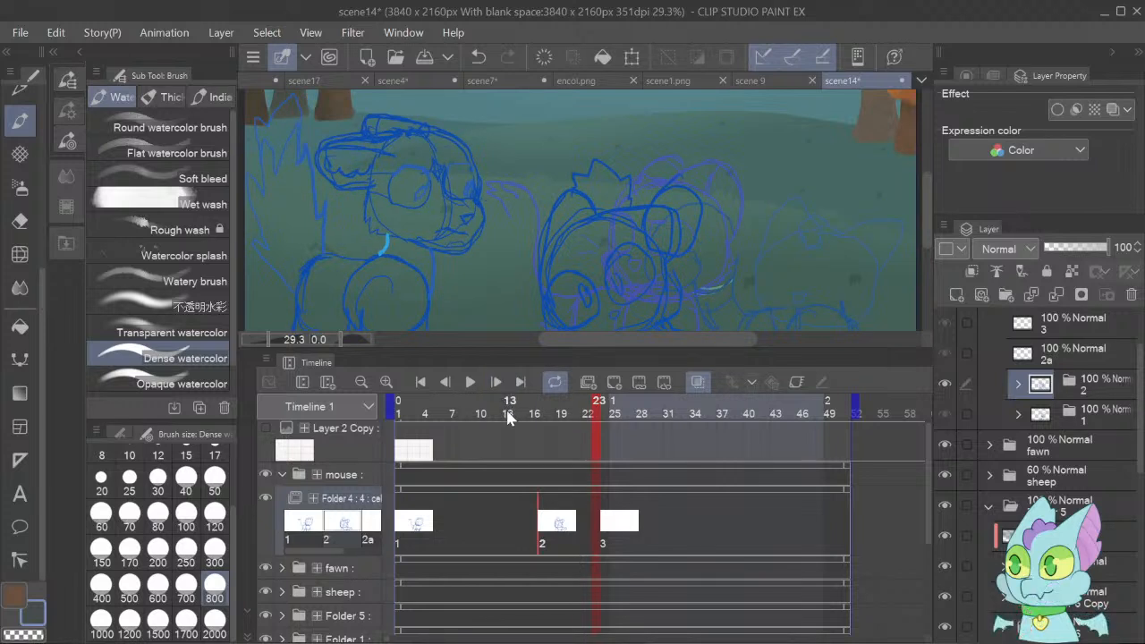
pyautogui.click(549, 524)
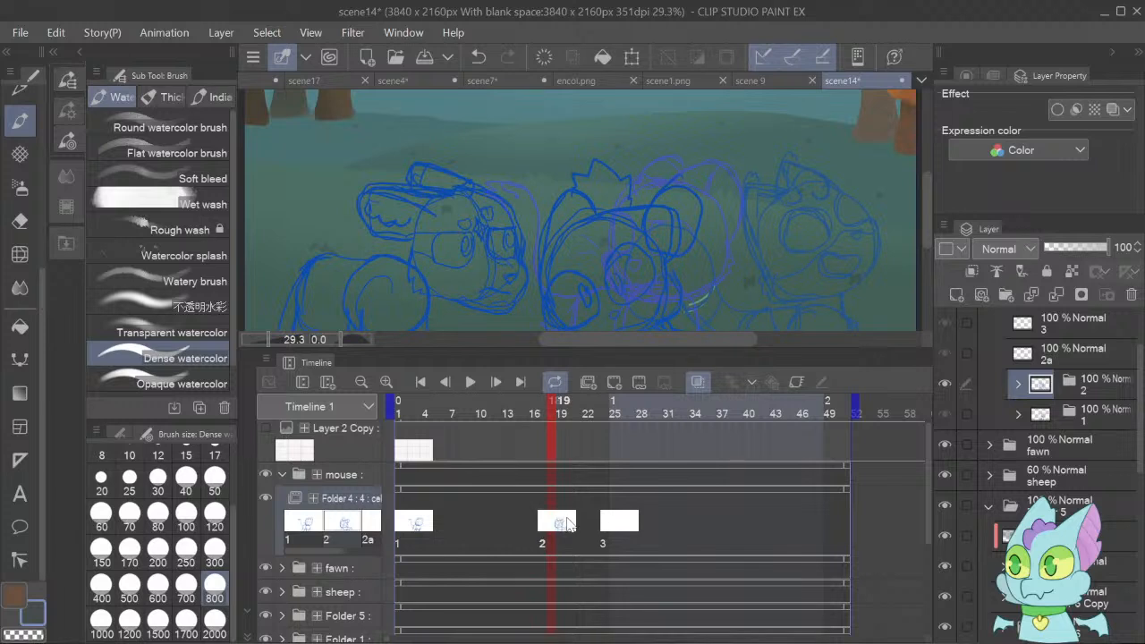
pyautogui.click(563, 522)
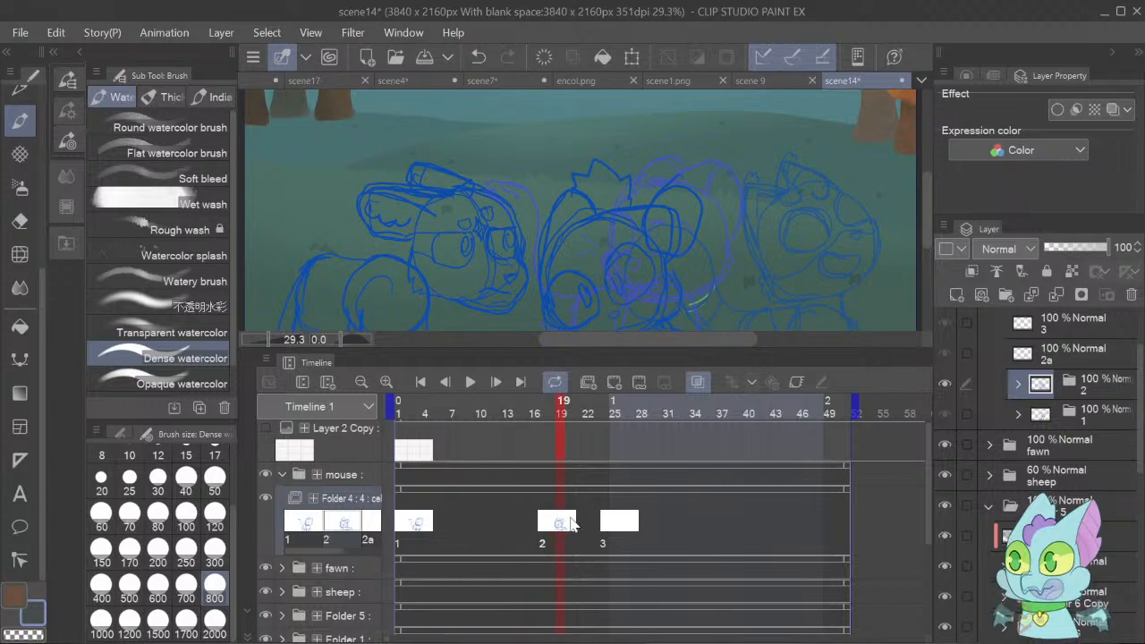
pyautogui.click(571, 523)
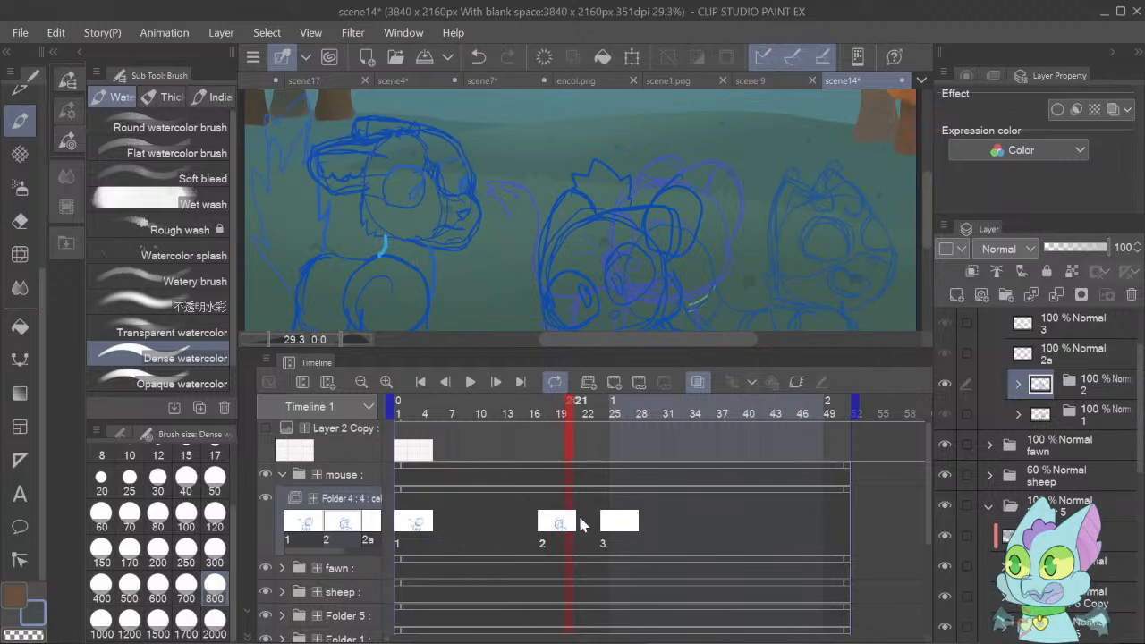
pyautogui.click(578, 517)
pyautogui.click(588, 522)
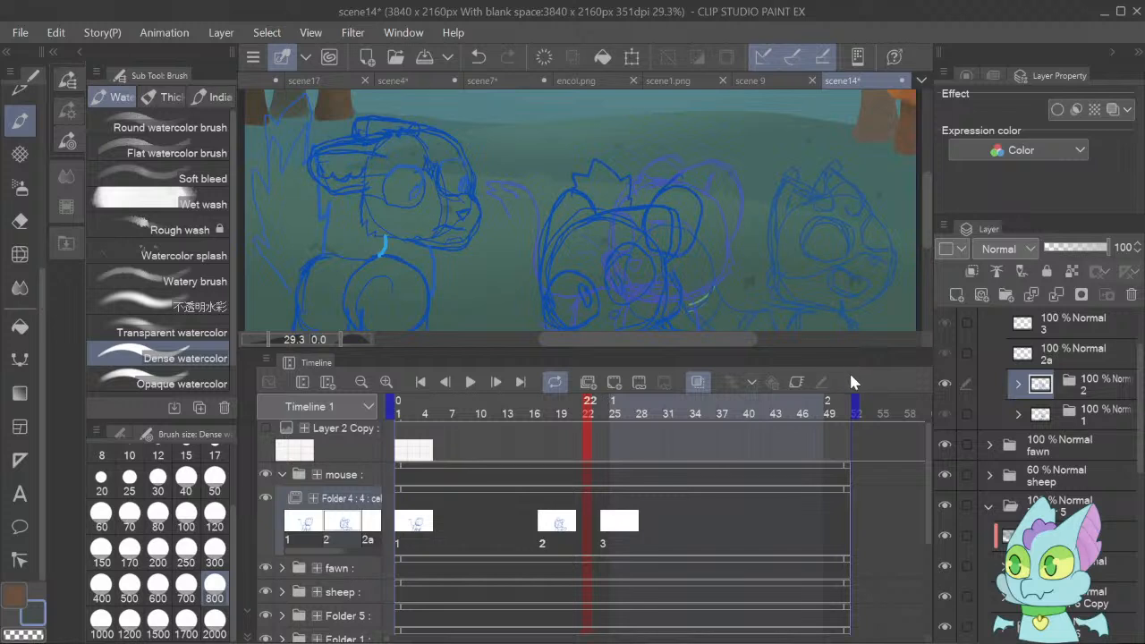
# Assign cel 2a to frame 19 of the mouse track, between cels 2 and 3.
pyautogui.click(566, 528)
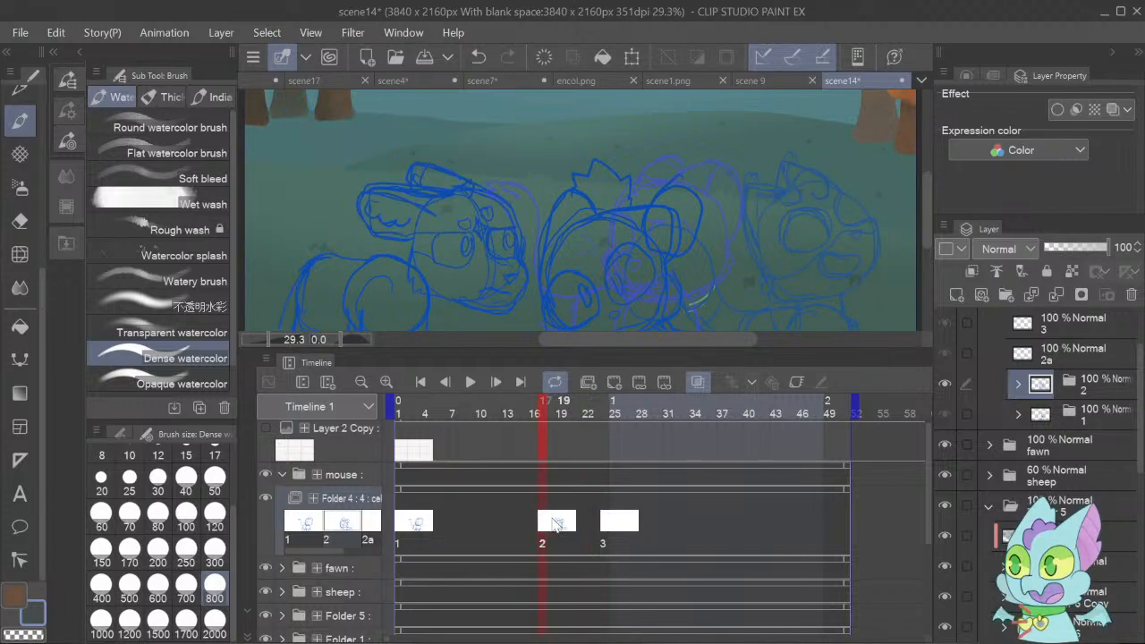
pyautogui.press('Right')
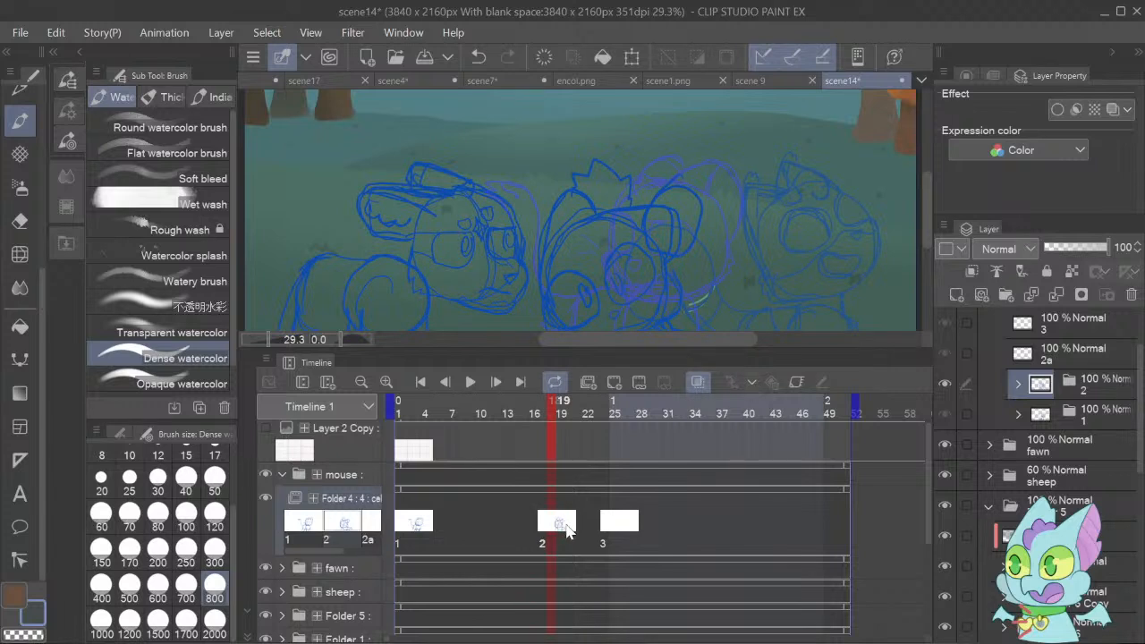
pyautogui.press('Right')
pyautogui.click(559, 524)
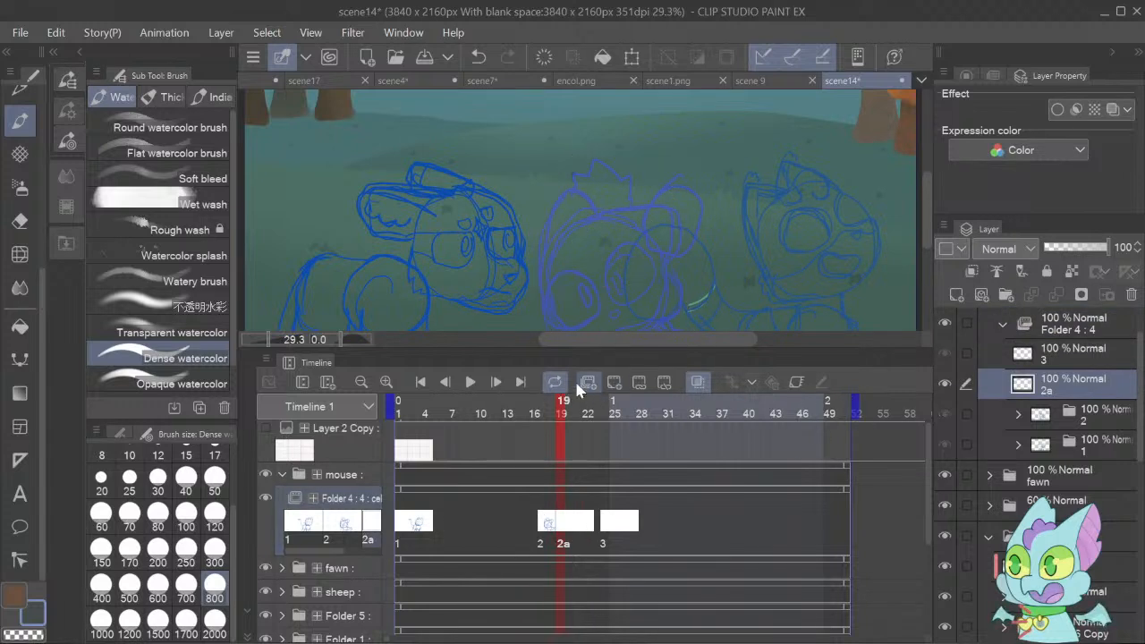
# Flip between frames 18 and 19 to compare the mouse's cel 2 drawing with the blank cel 2a.
pyautogui.click(450, 379)
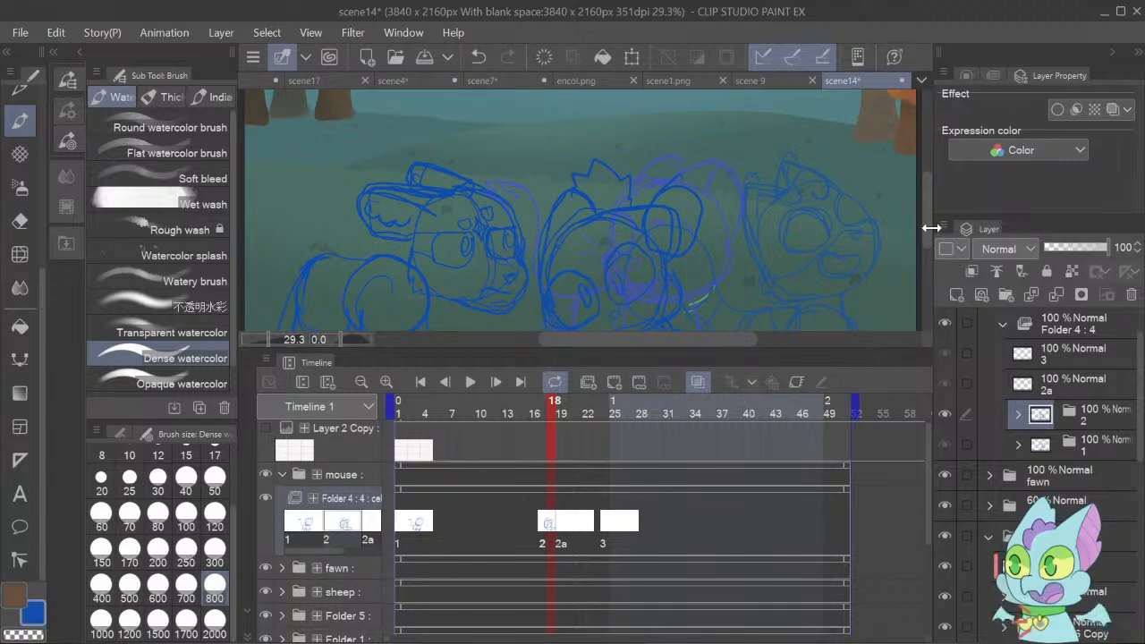
pyautogui.scroll(-3, 928, 223)
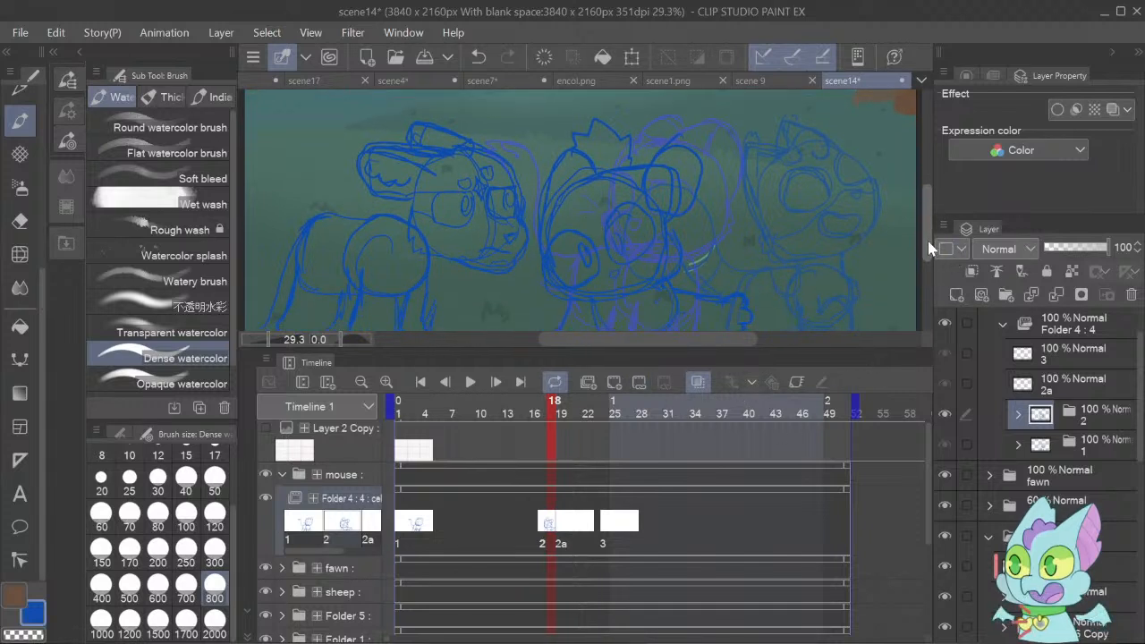
pyautogui.click(498, 382)
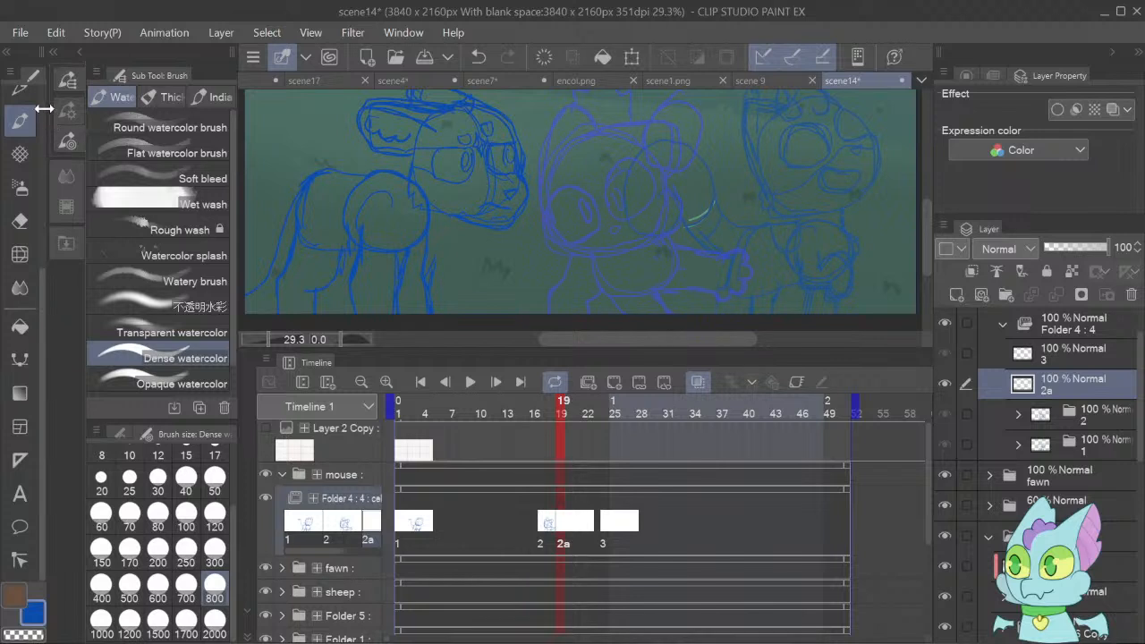
# Sketch the mouse's head outline, ear and both eyes in blue on cel 2a with the G-pen at size 20.
pyautogui.scroll(5, 41, 100)
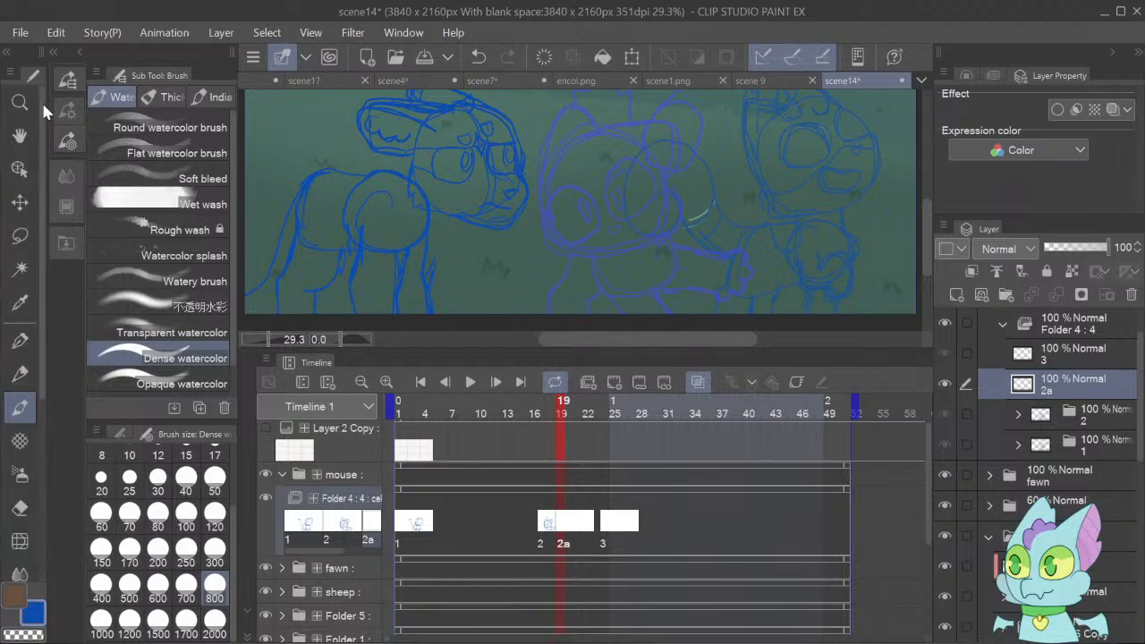
pyautogui.click(20, 340)
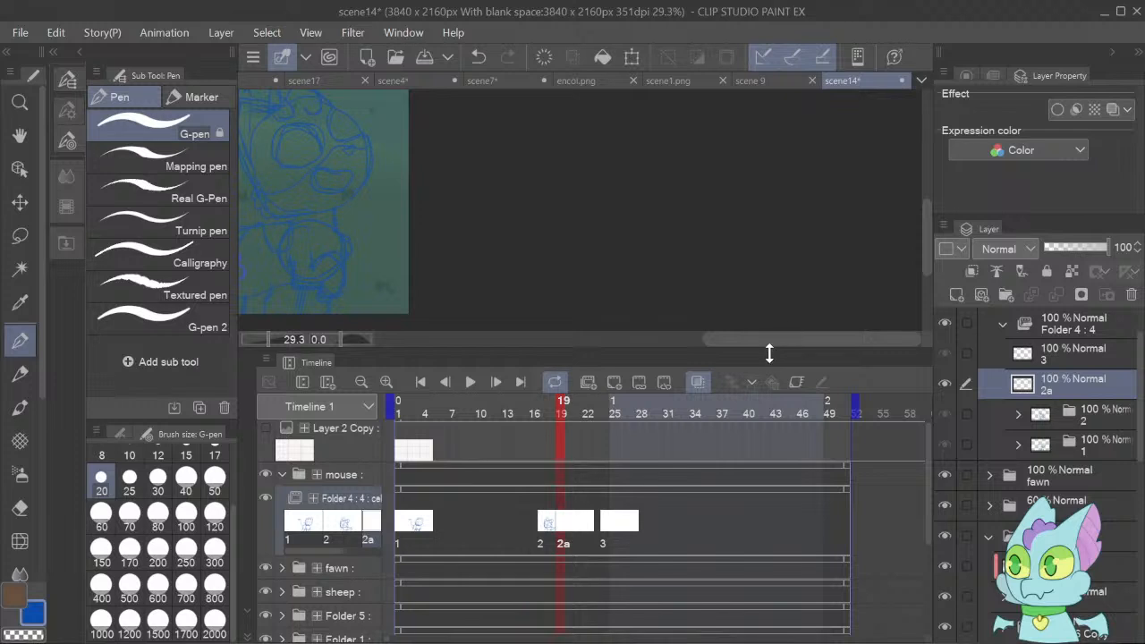
pyautogui.moveTo(767, 353)
pyautogui.mouseDown()
pyautogui.moveTo(776, 449)
pyautogui.moveTo(788, 475)
pyautogui.moveTo(803, 476)
pyautogui.moveTo(688, 409)
pyautogui.moveTo(658, 373)
pyautogui.mouseUp()
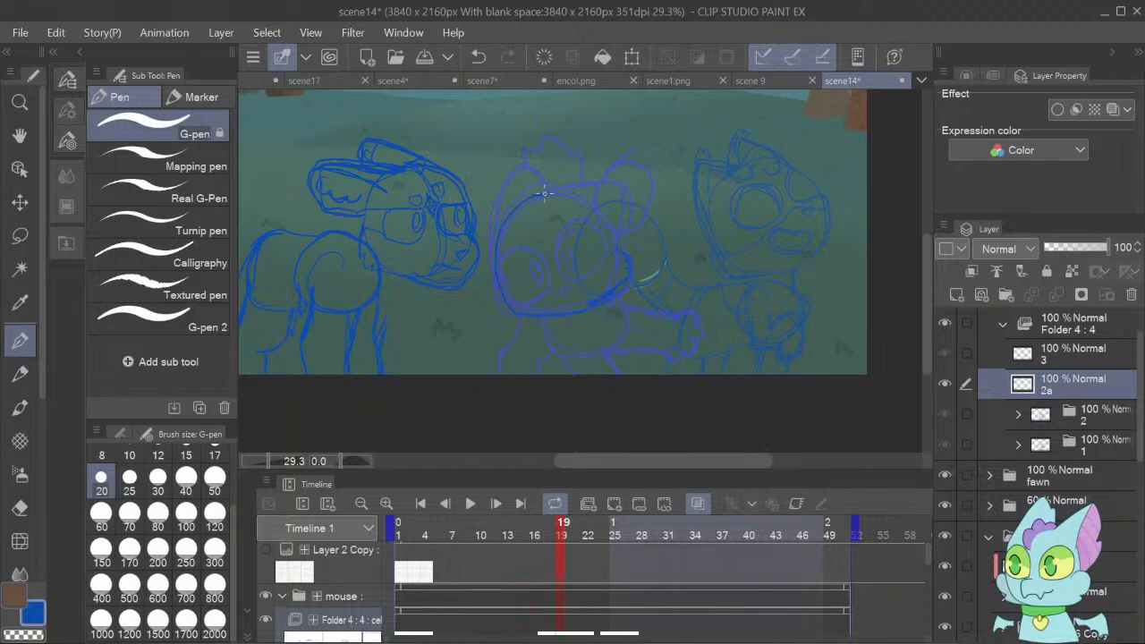
pyautogui.moveTo(544, 192)
pyautogui.mouseDown()
pyautogui.moveTo(617, 190)
pyautogui.moveTo(632, 198)
pyautogui.moveTo(617, 237)
pyautogui.mouseUp()
pyautogui.moveTo(500, 207)
pyautogui.mouseDown()
pyautogui.moveTo(519, 171)
pyautogui.moveTo(543, 185)
pyautogui.mouseUp()
pyautogui.moveTo(565, 270)
pyautogui.mouseDown()
pyautogui.moveTo(575, 224)
pyautogui.moveTo(599, 232)
pyautogui.moveTo(597, 259)
pyautogui.moveTo(568, 272)
pyautogui.moveTo(557, 263)
pyautogui.moveTo(545, 273)
pyautogui.moveTo(542, 241)
pyautogui.moveTo(544, 267)
pyautogui.moveTo(536, 246)
pyautogui.moveTo(509, 245)
pyautogui.moveTo(497, 279)
pyautogui.moveTo(510, 302)
pyautogui.mouseUp()
pyautogui.moveTo(552, 264); pyautogui.dragTo(558, 291)
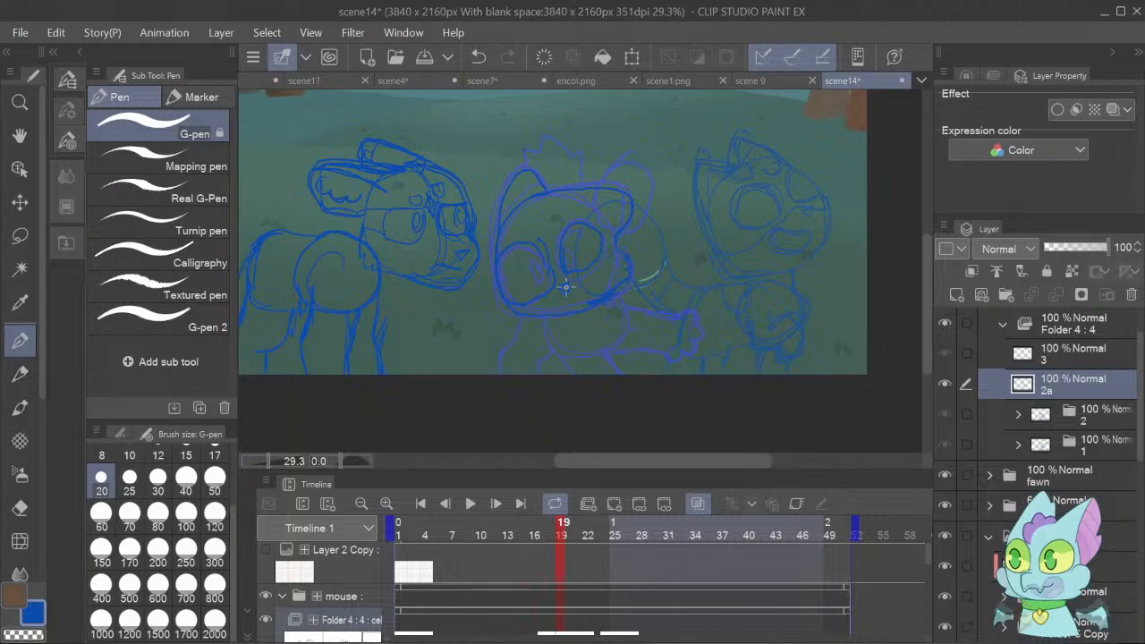
pyautogui.hotkey('ctrl', 't')
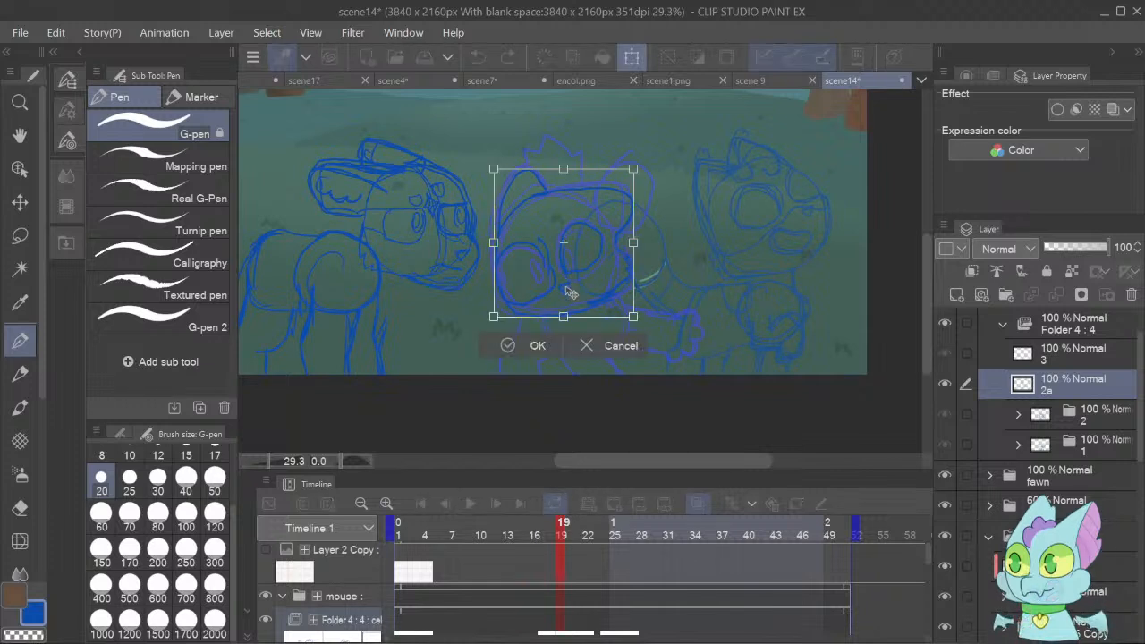
pyautogui.moveTo(703, 308)
pyautogui.mouseDown()
pyautogui.moveTo(690, 269)
pyautogui.moveTo(564, 268)
pyautogui.moveTo(554, 323)
pyautogui.mouseUp()
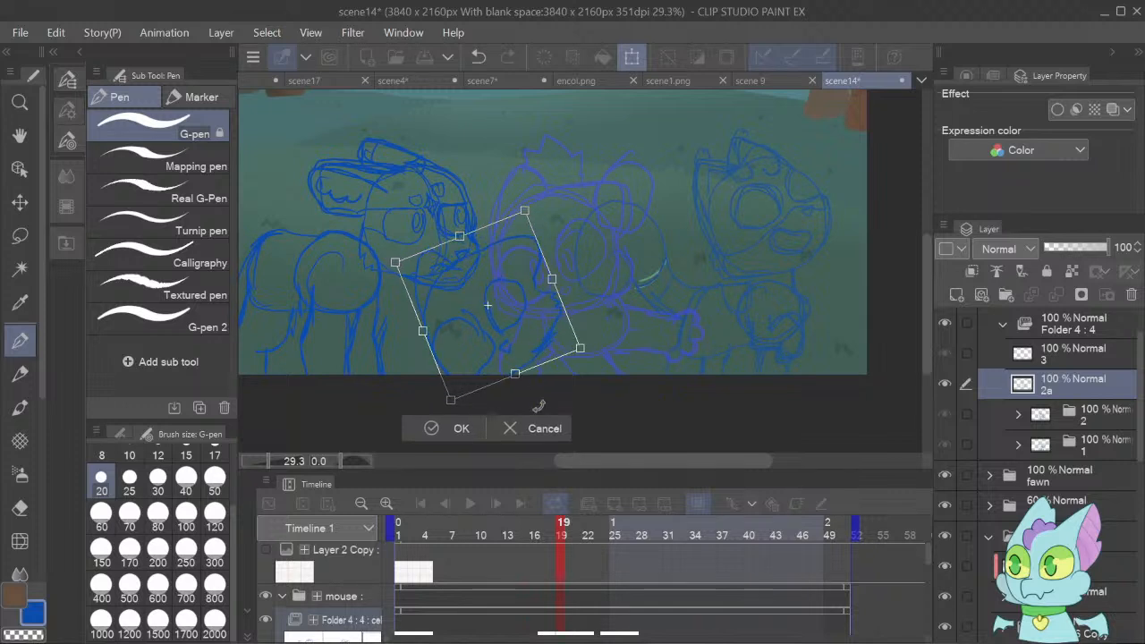
pyautogui.click(460, 429)
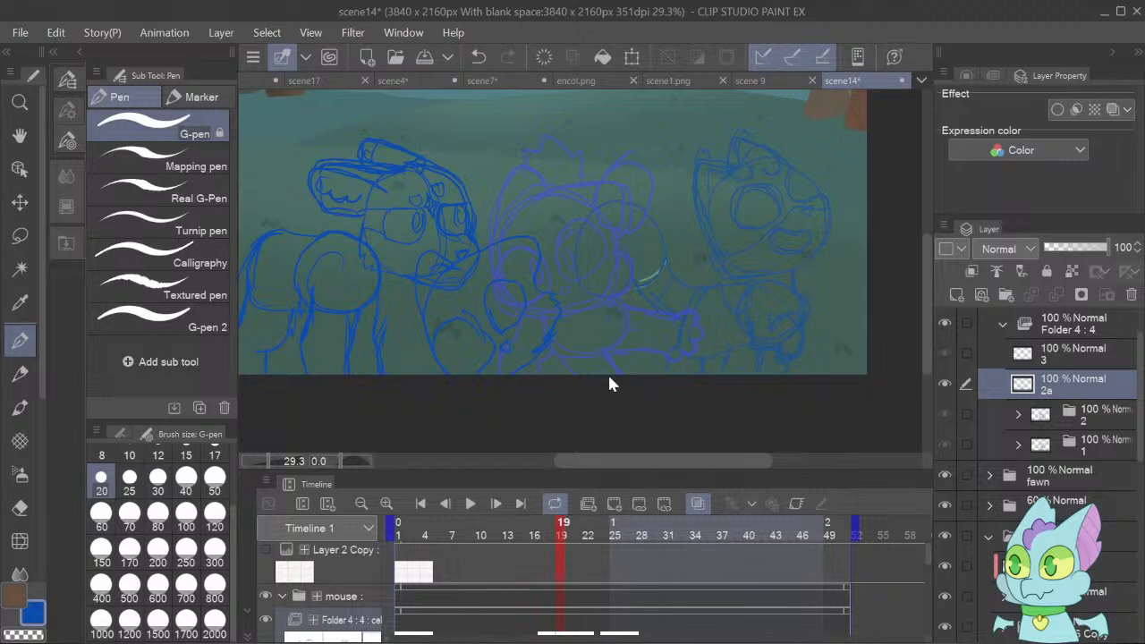
pyautogui.hotkey('ctrl', 'z')
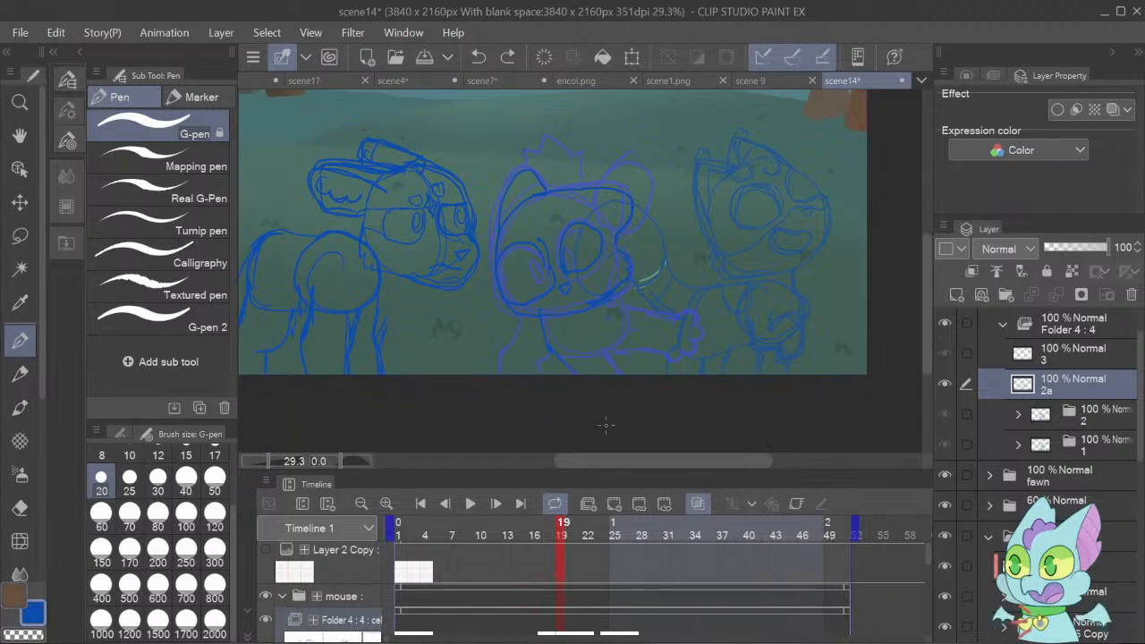
# Sketch the mouse's torso on cel 2a, and rotate the whole drawing counterclockwise and shift it down beside the fawn so the mouse topples backward.
pyautogui.moveTo(618, 290)
pyautogui.mouseDown()
pyautogui.moveTo(626, 315)
pyautogui.moveTo(619, 299)
pyautogui.moveTo(614, 374)
pyautogui.mouseUp()
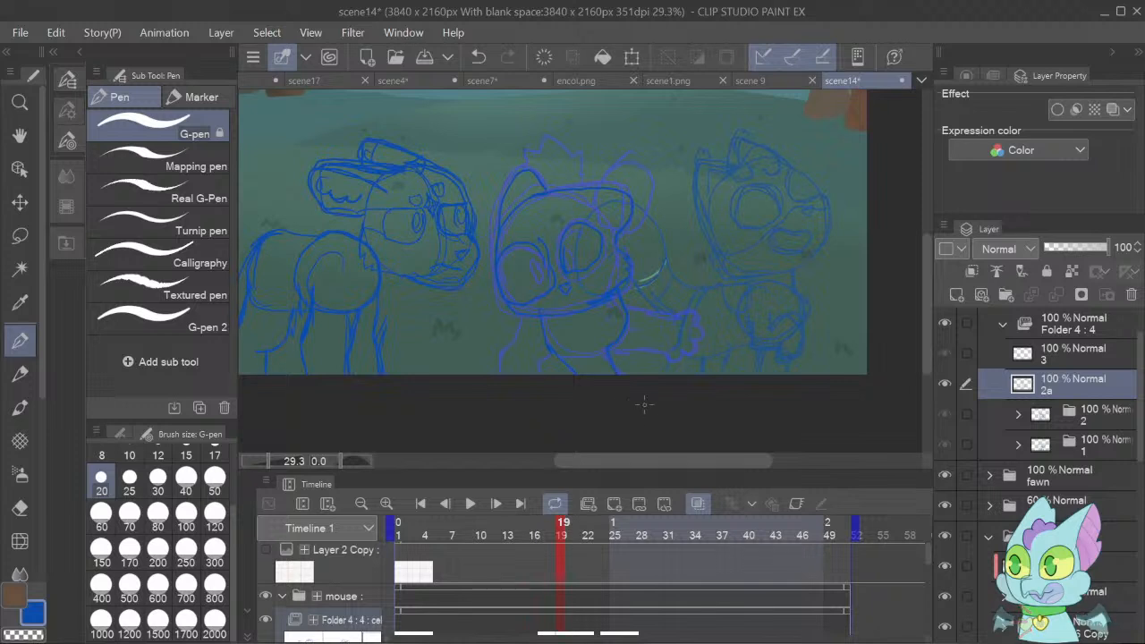
pyautogui.hotkey('ctrl', 't')
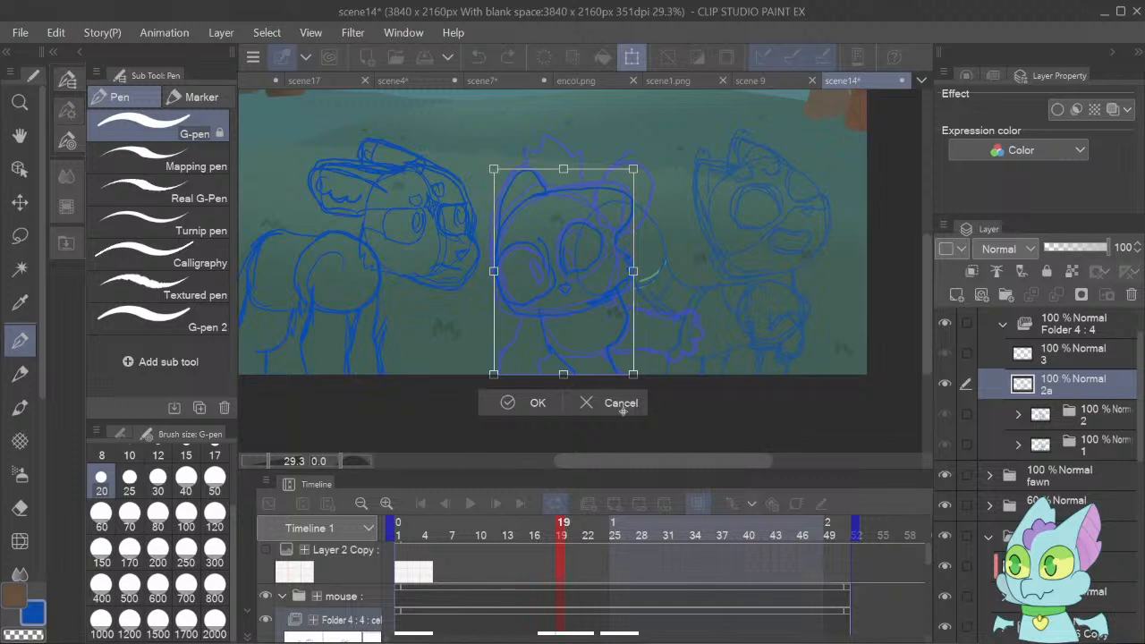
pyautogui.moveTo(669, 338)
pyautogui.mouseDown()
pyautogui.moveTo(604, 301)
pyautogui.moveTo(629, 310)
pyautogui.mouseUp()
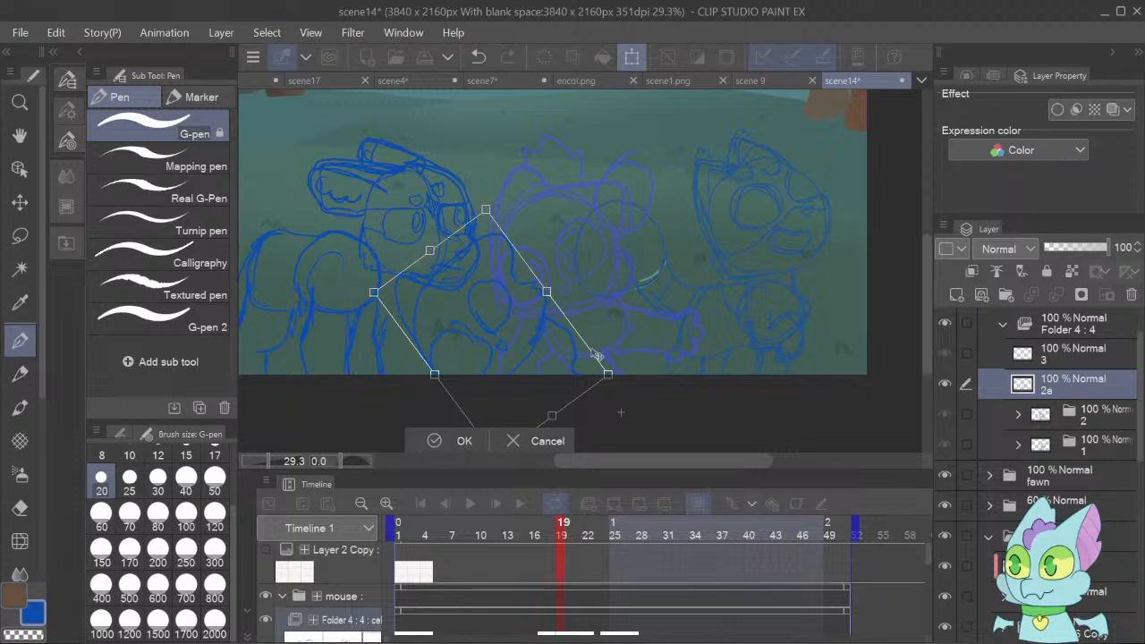
pyautogui.click(440, 442)
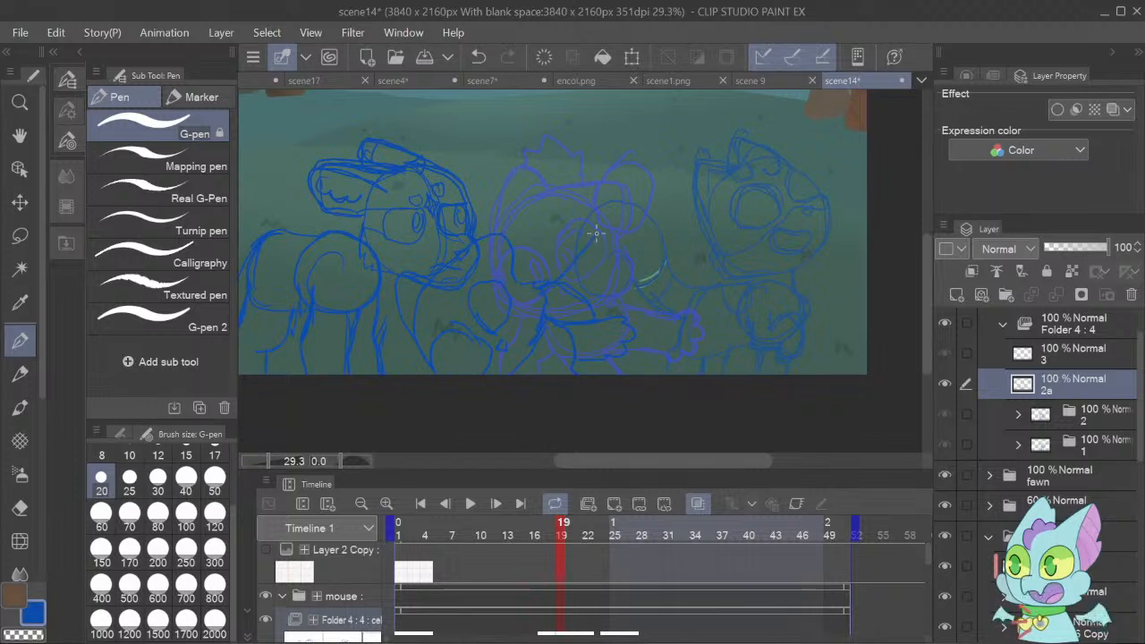
# Sketch the mouse's flung-up limbs in blue on cel 2a and play the animation to check the fall.
pyautogui.moveTo(596, 235)
pyautogui.mouseDown()
pyautogui.moveTo(643, 211)
pyautogui.moveTo(661, 216)
pyautogui.moveTo(661, 258)
pyautogui.mouseUp()
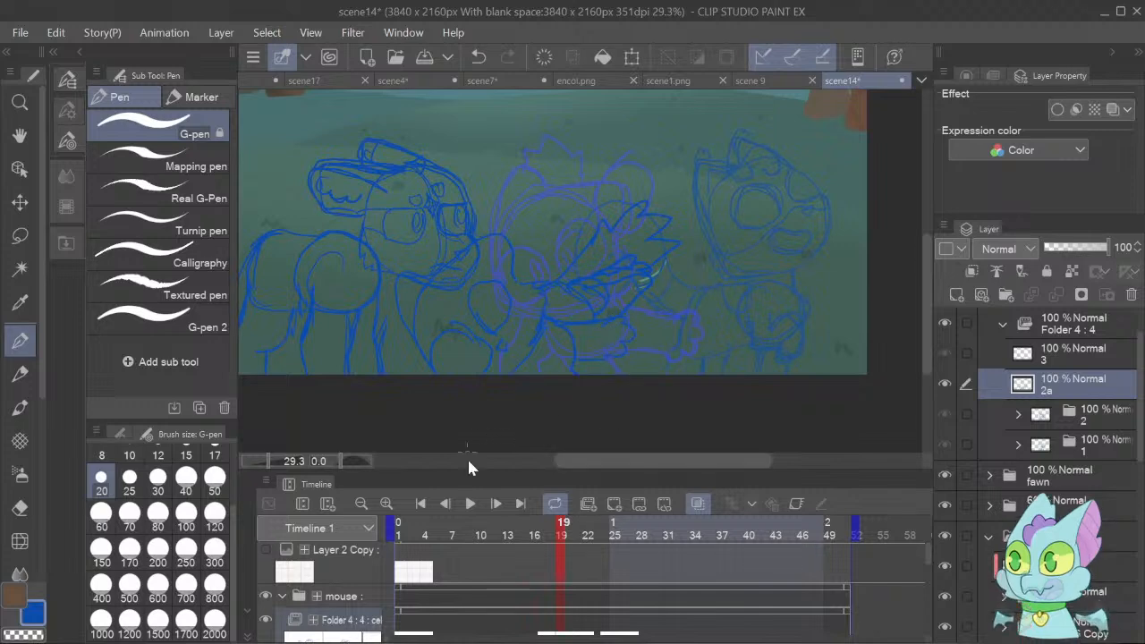
pyautogui.click(470, 503)
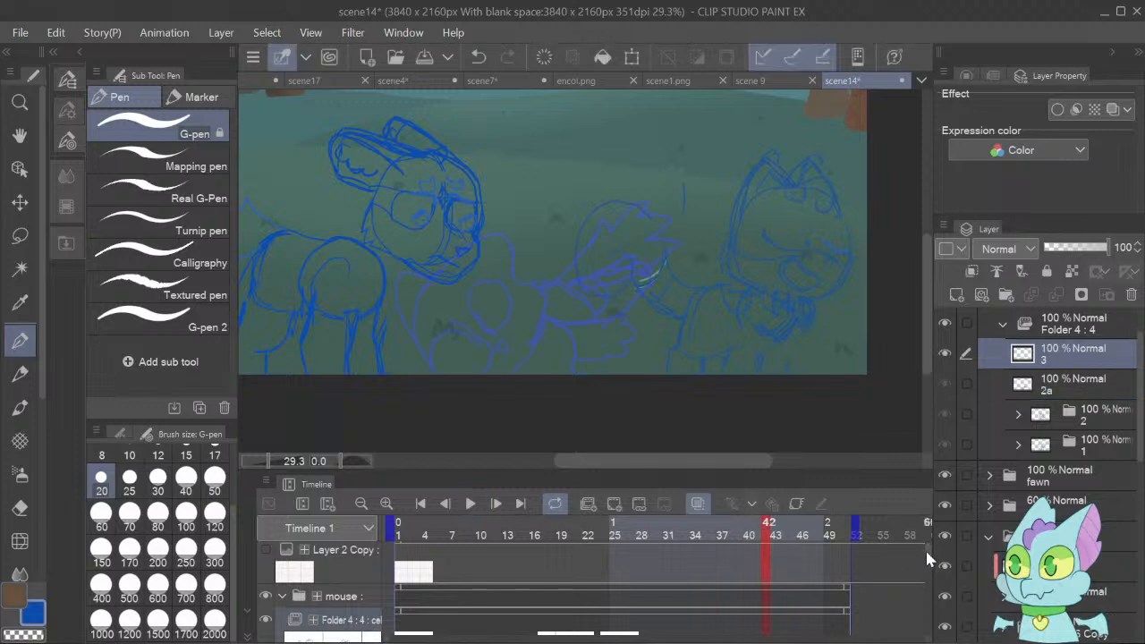
# Add a new cel 2b above 2a in the mouse folder and assign it to frame 21 of the mouse track.
pyautogui.click(1036, 386)
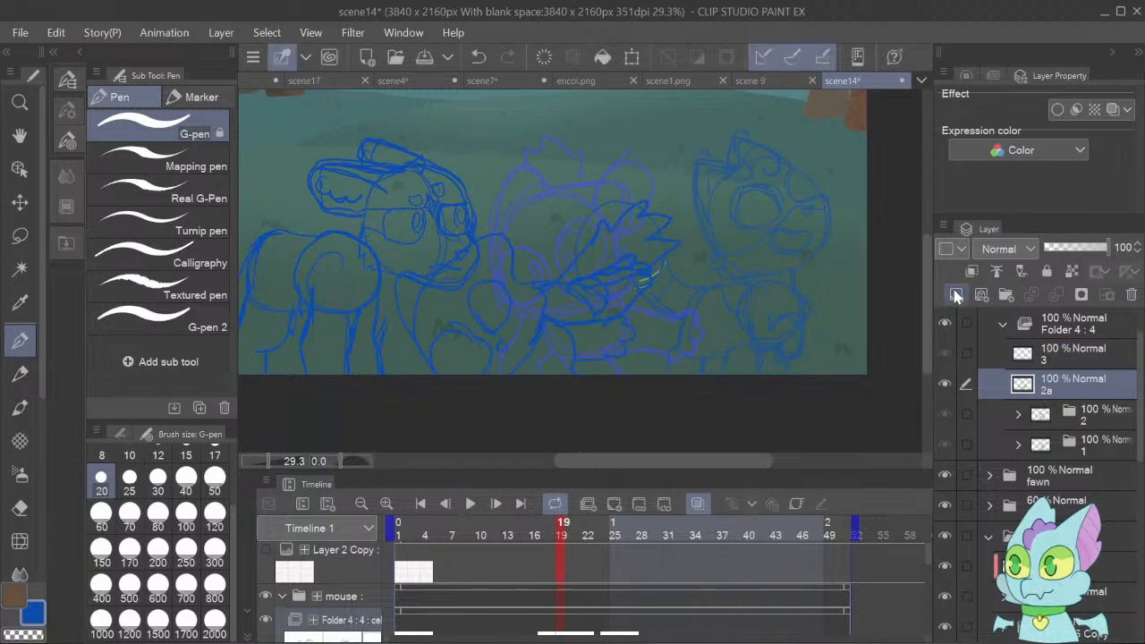
pyautogui.click(925, 551)
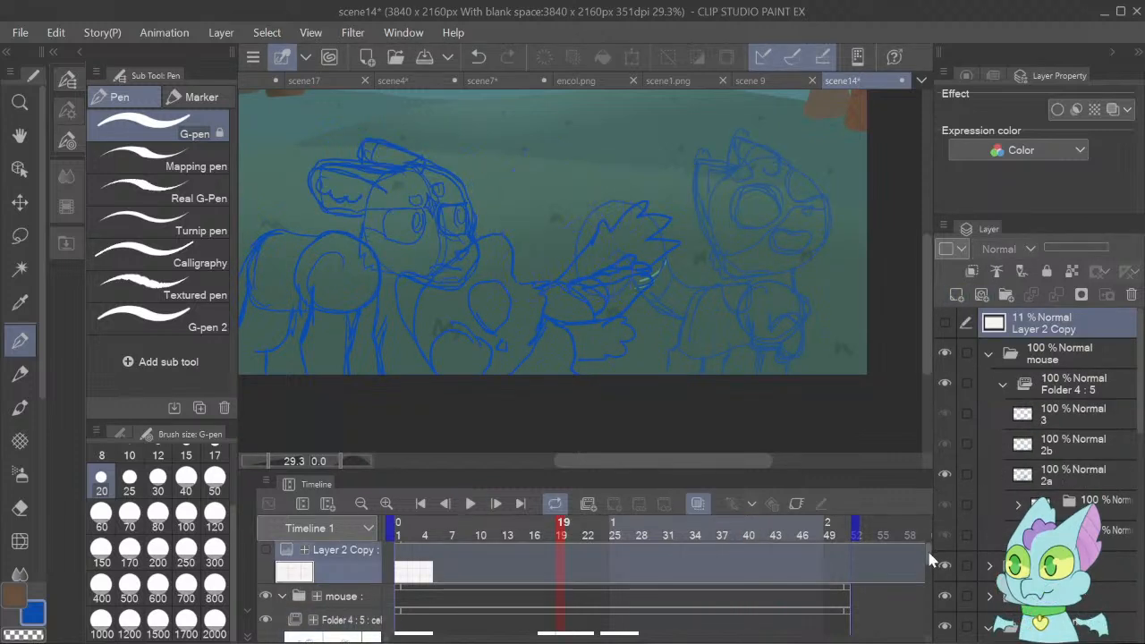
pyautogui.scroll(-2, 924, 563)
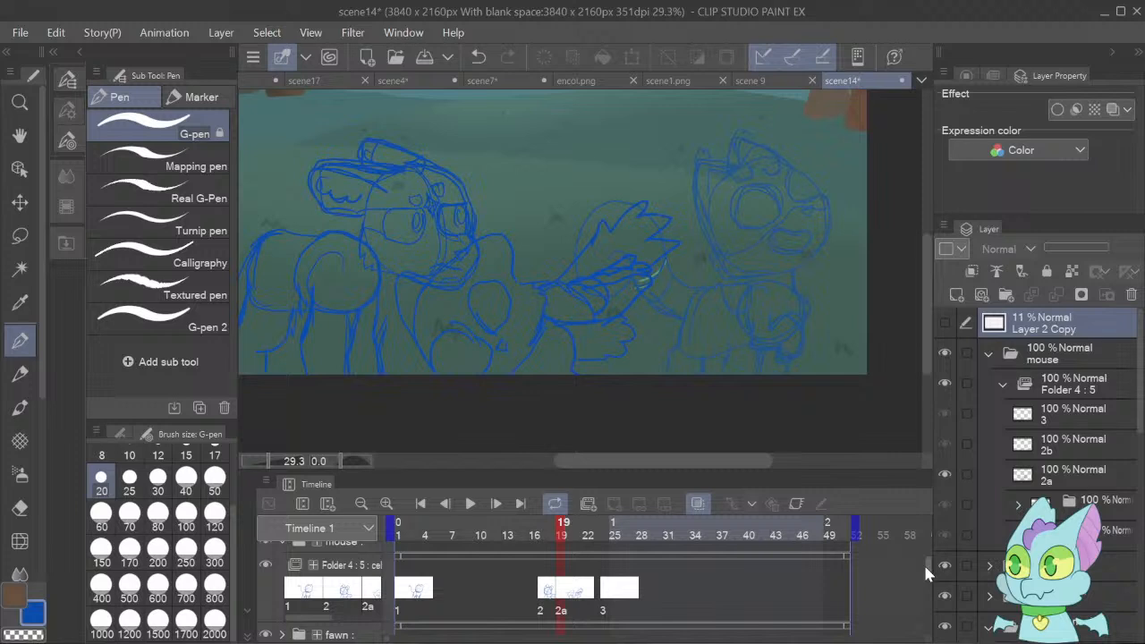
pyautogui.click(577, 582)
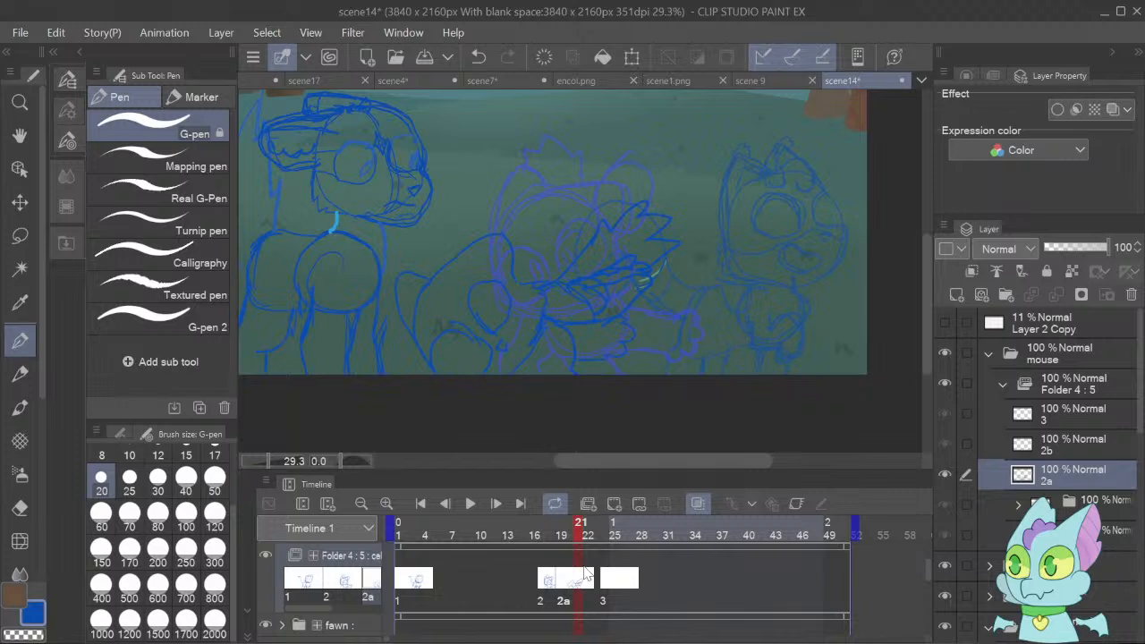
pyautogui.click(615, 505)
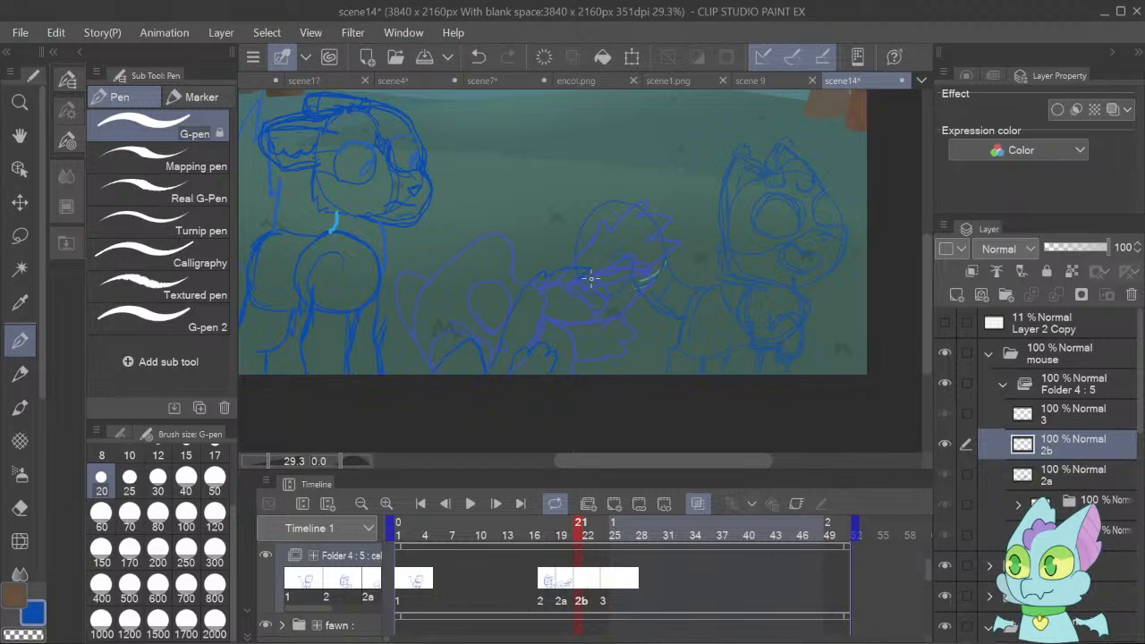
# Sketch the falling mouse's raised limbs in blue on cel 2b over the onion skin and play the animation.
pyautogui.moveTo(603, 299); pyautogui.dragTo(549, 337)
pyautogui.click(469, 510)
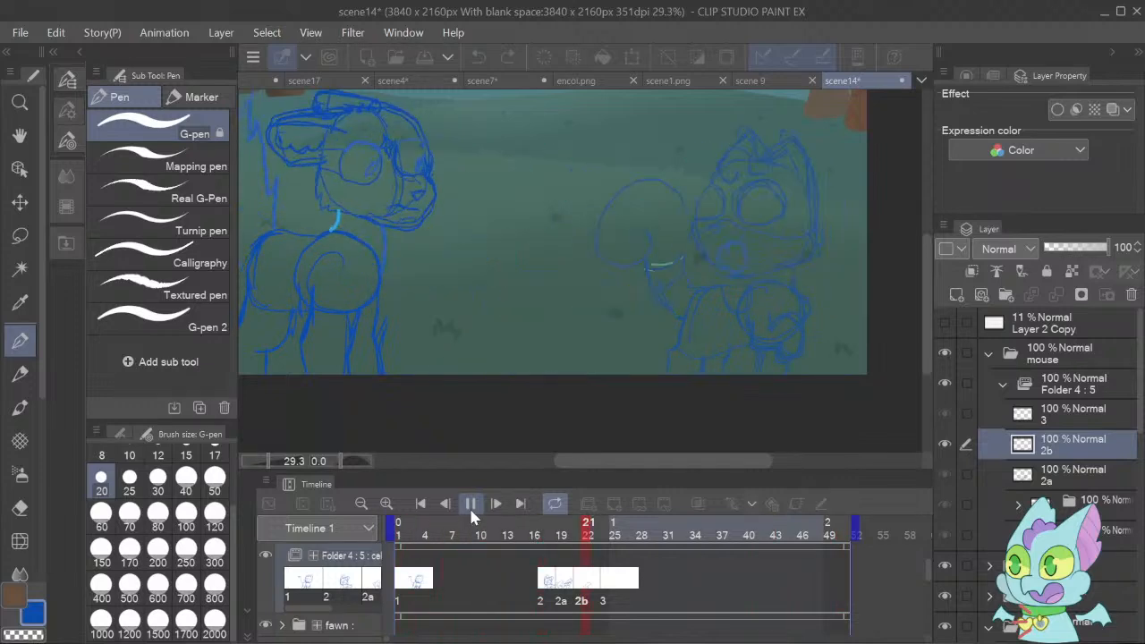
pyautogui.click(23, 31)
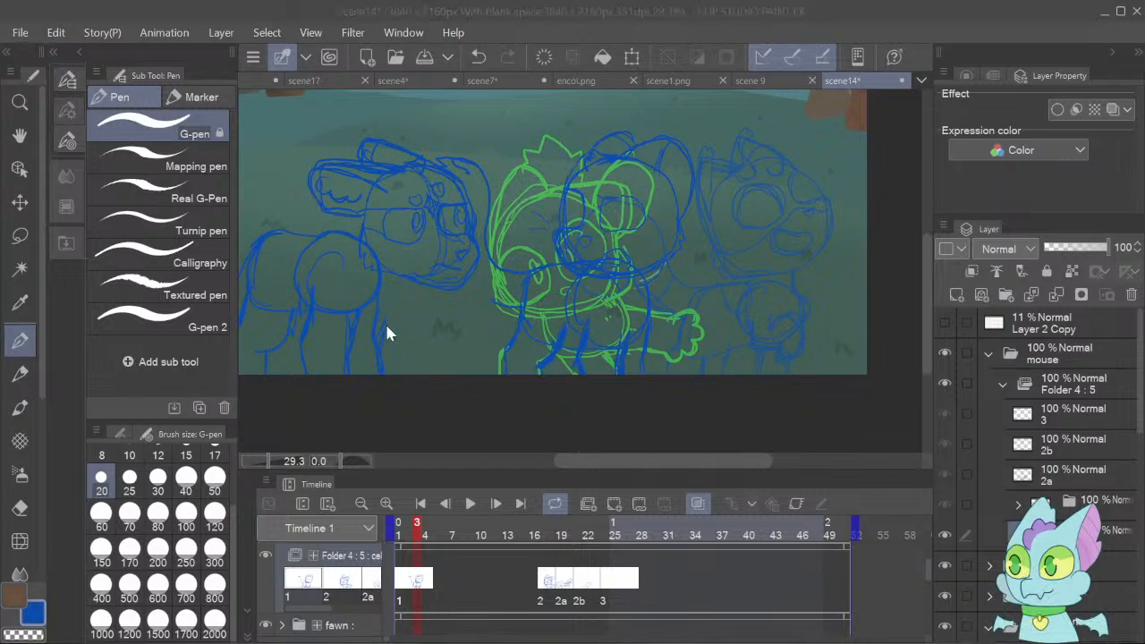
pyautogui.click(640, 396)
pyautogui.click(21, 33)
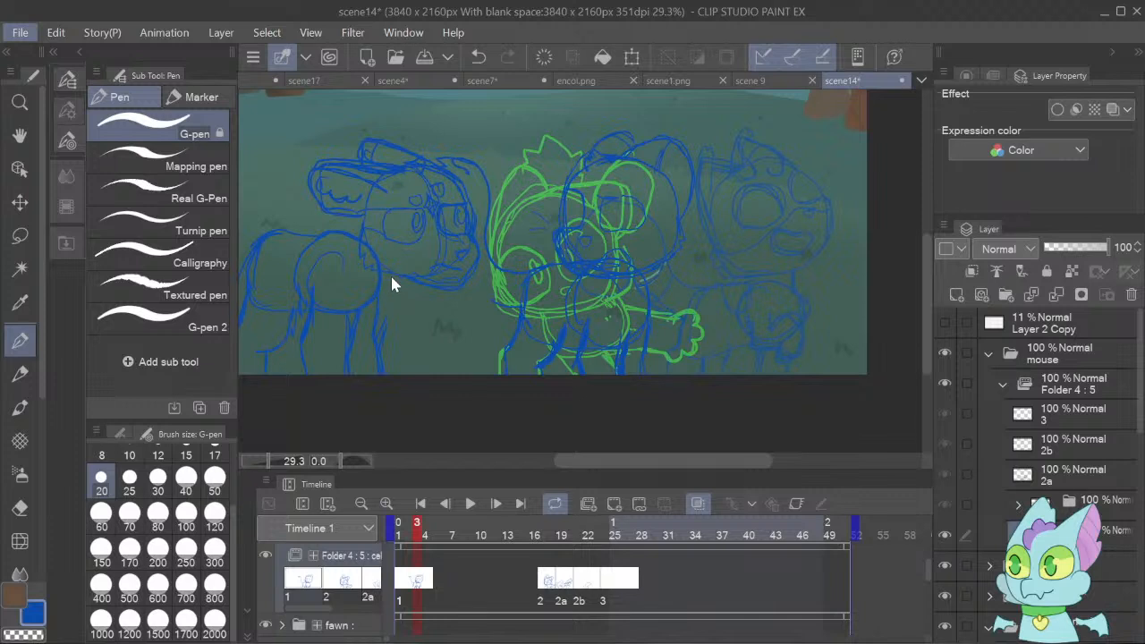
pyautogui.click(395, 302)
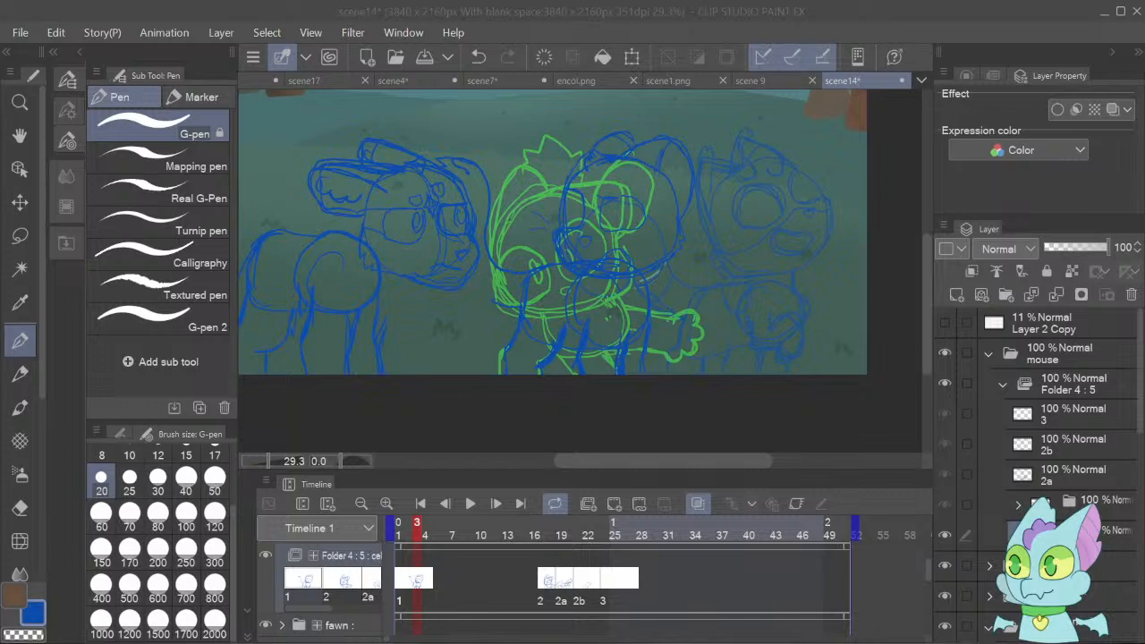
pyautogui.click(763, 619)
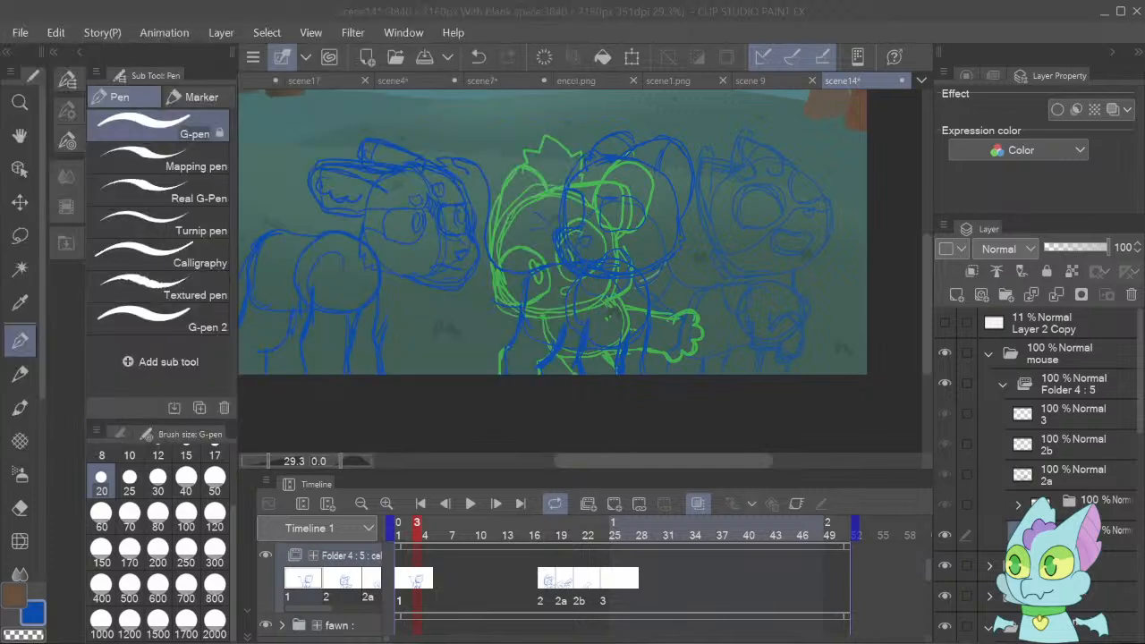
# Play the animation from the first frame, and step through frames 20 to 23 to check the mouse's fall across cels 2a and 2b.
pyautogui.click(419, 507)
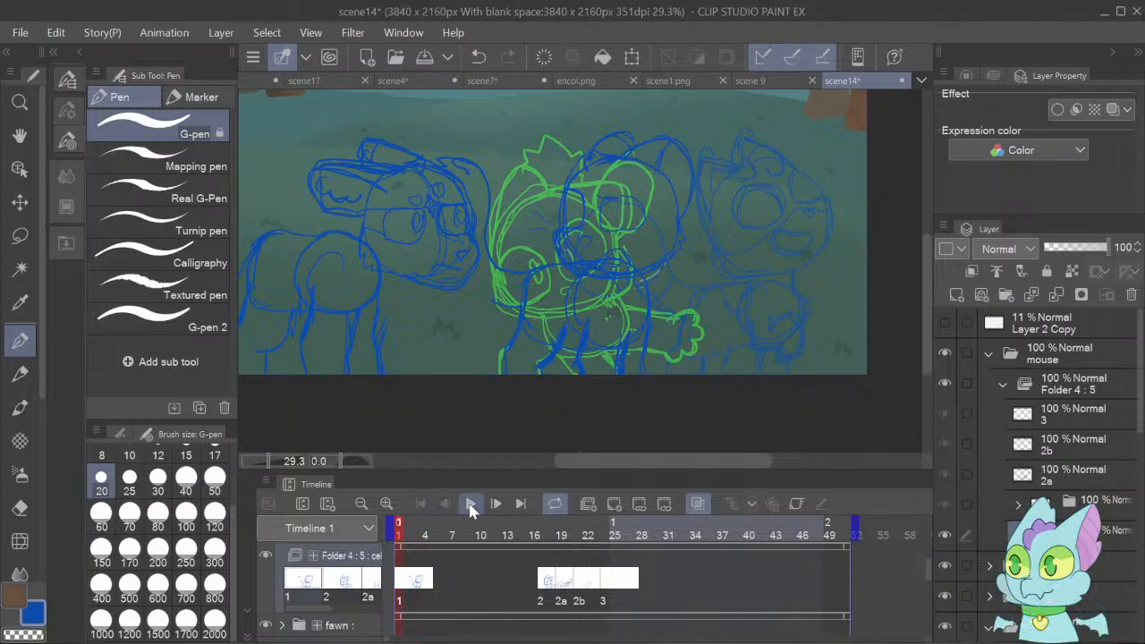
pyautogui.click(471, 507)
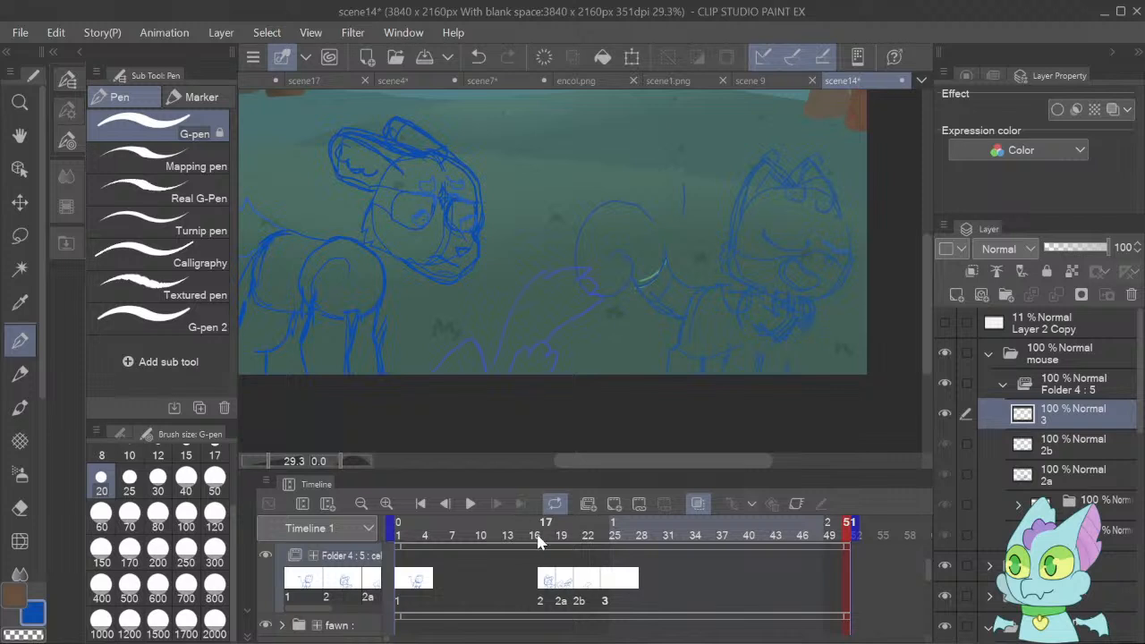
pyautogui.click(572, 582)
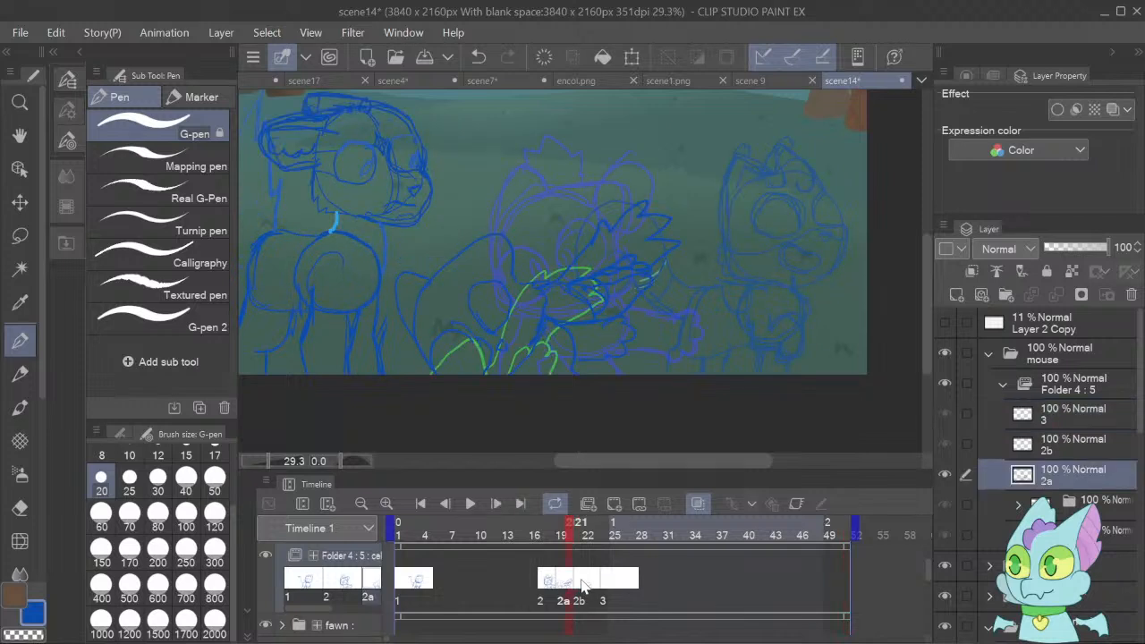
pyautogui.click(583, 584)
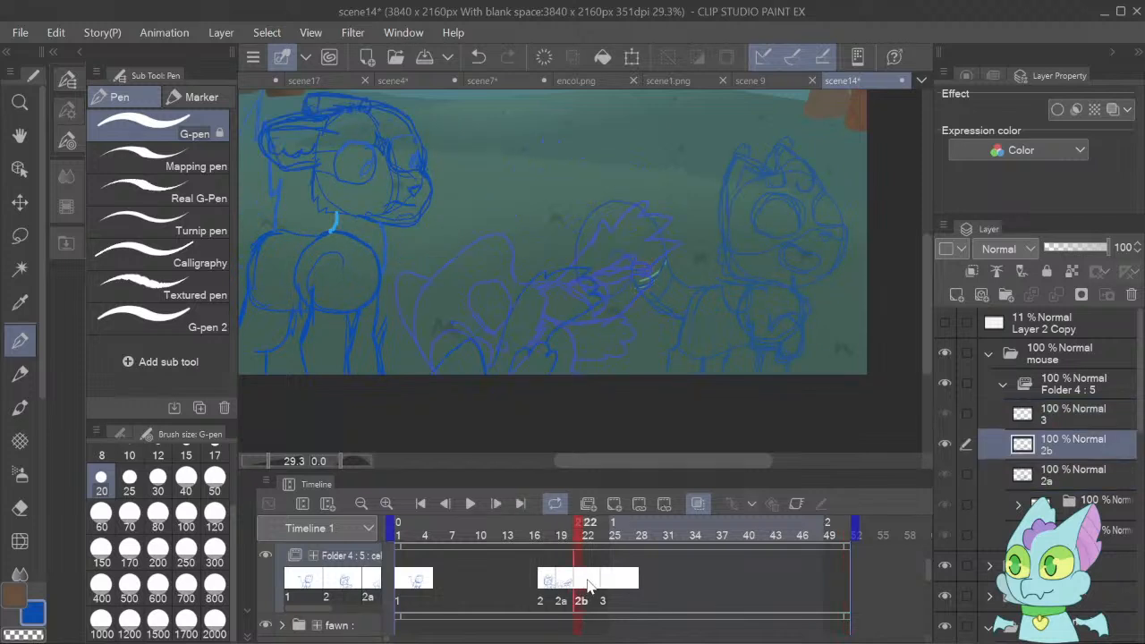
pyautogui.click(595, 585)
pyautogui.click(595, 586)
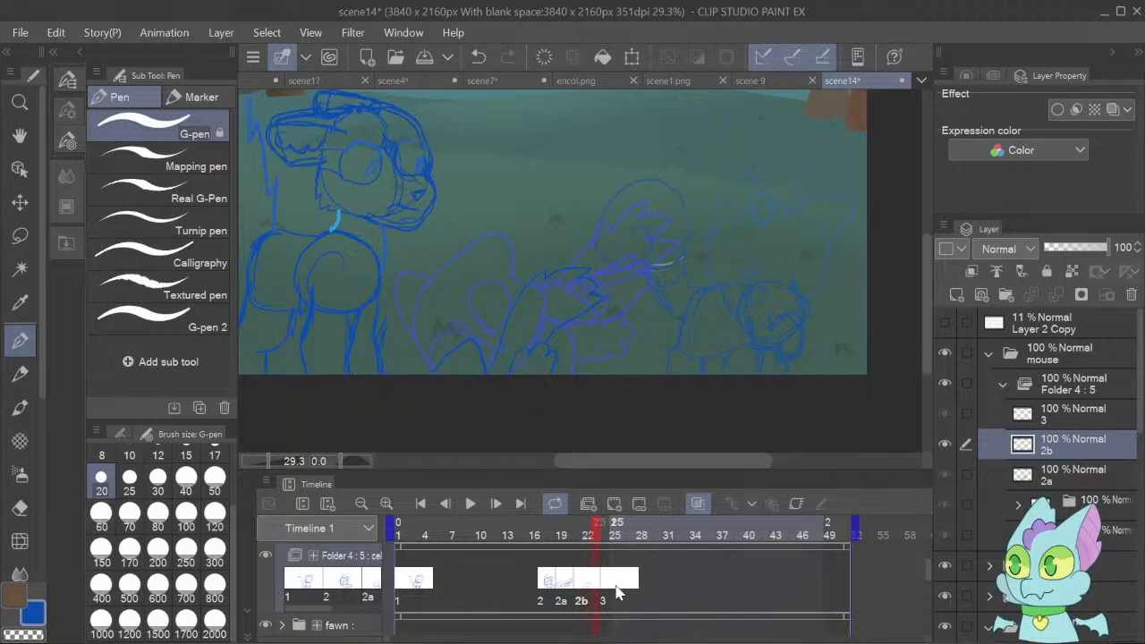
# Move cel 3 on the mouse track to frame 27 to make room for another in-between.
pyautogui.click(606, 579)
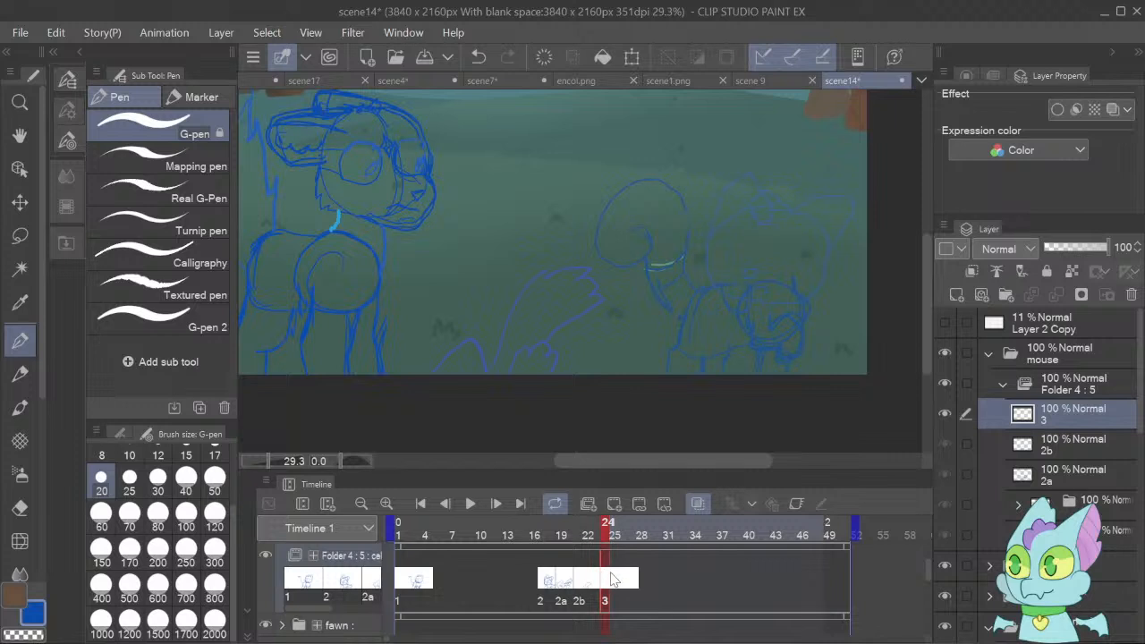
pyautogui.click(615, 580)
pyautogui.moveTo(614, 580); pyautogui.dragTo(629, 587)
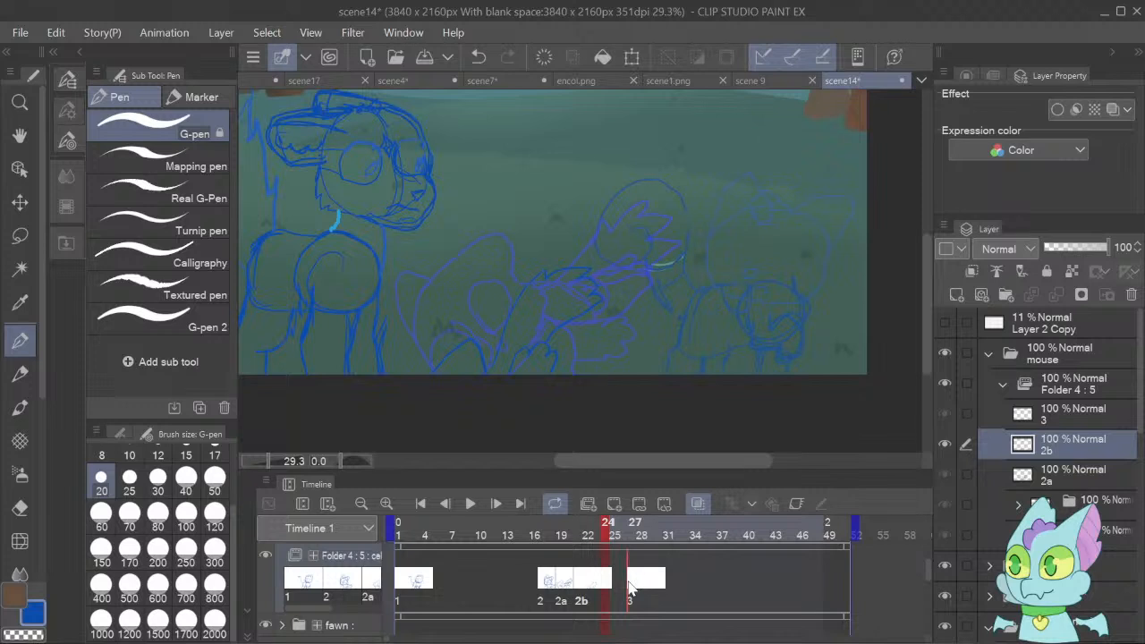
# Add a new cel 2c above 2b in the mouse folder and assign it to frame 24, between cels 2b and 3.
pyautogui.click(581, 578)
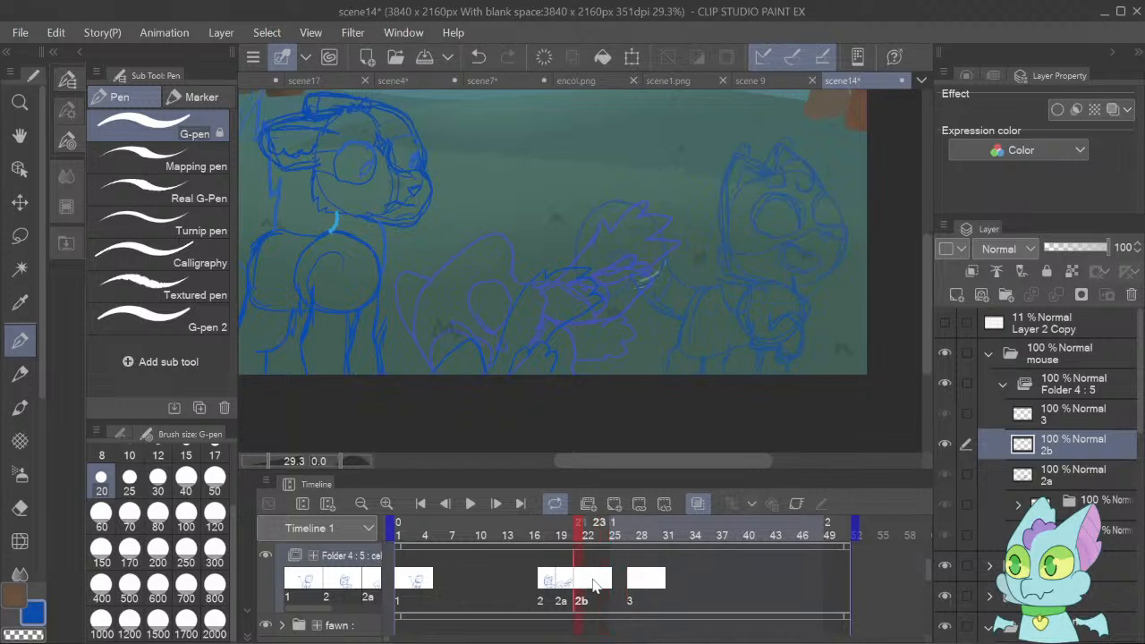
pyautogui.click(588, 580)
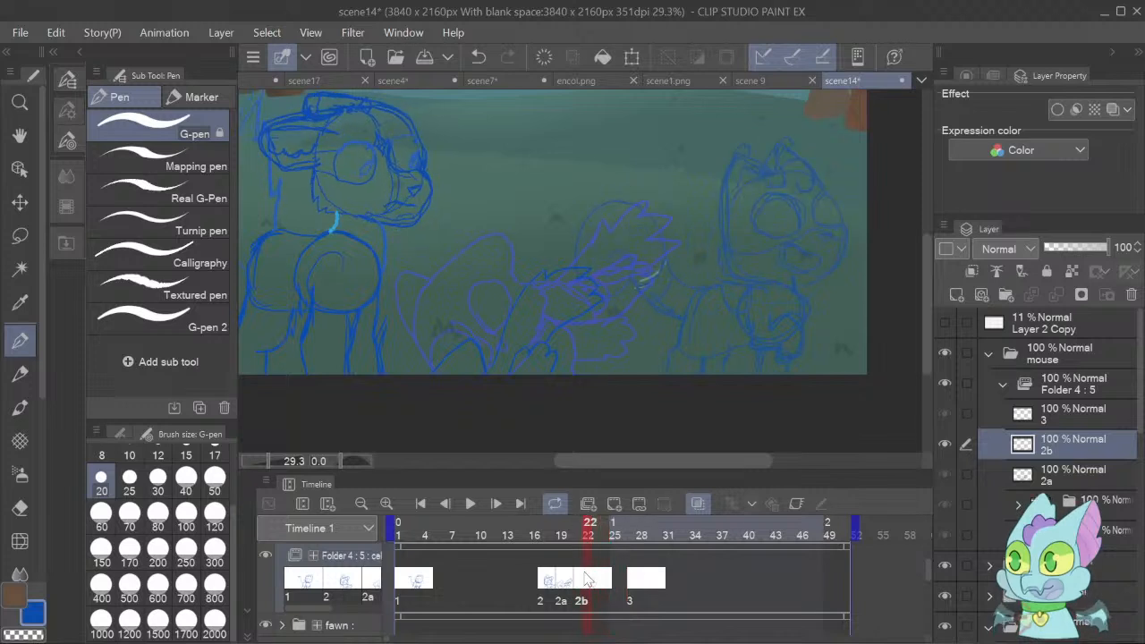
pyautogui.click(596, 580)
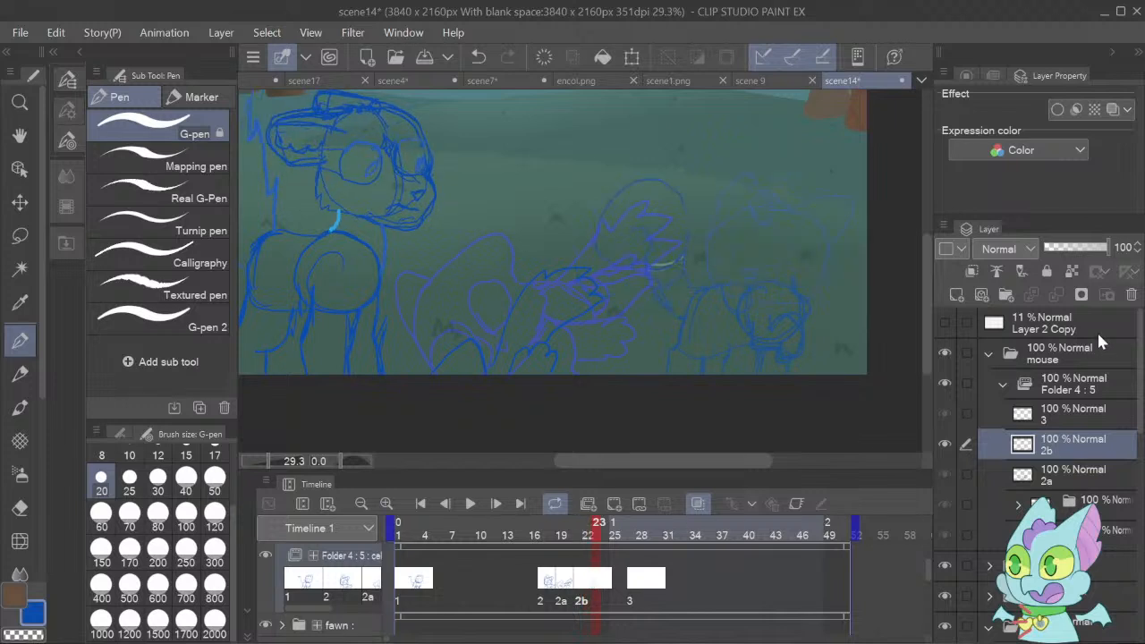
pyautogui.click(955, 296)
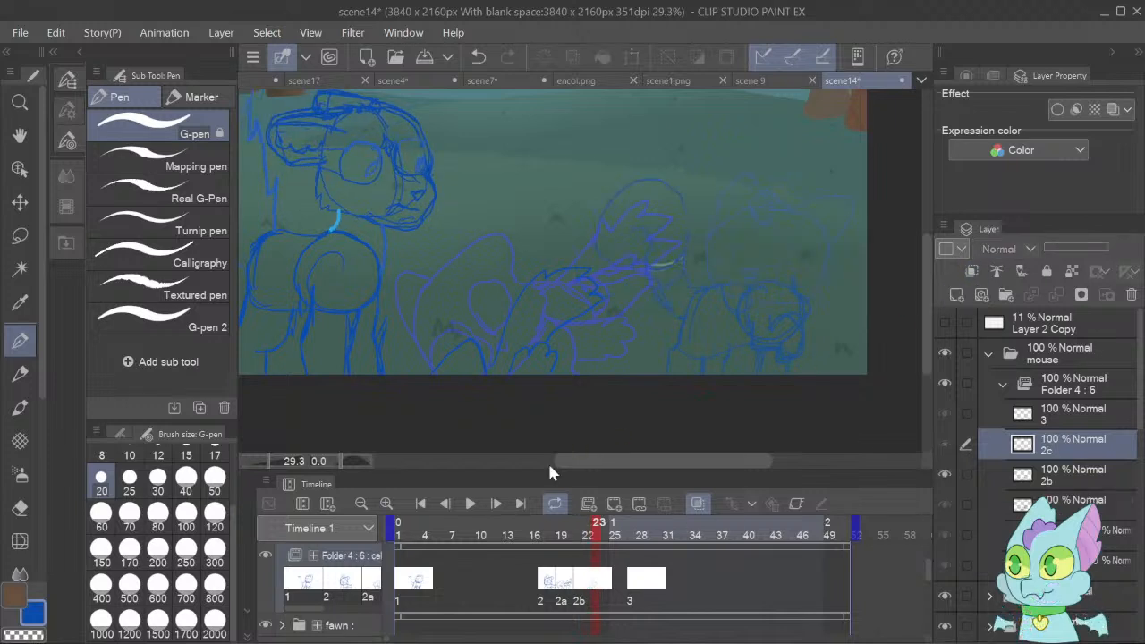
pyautogui.click(497, 508)
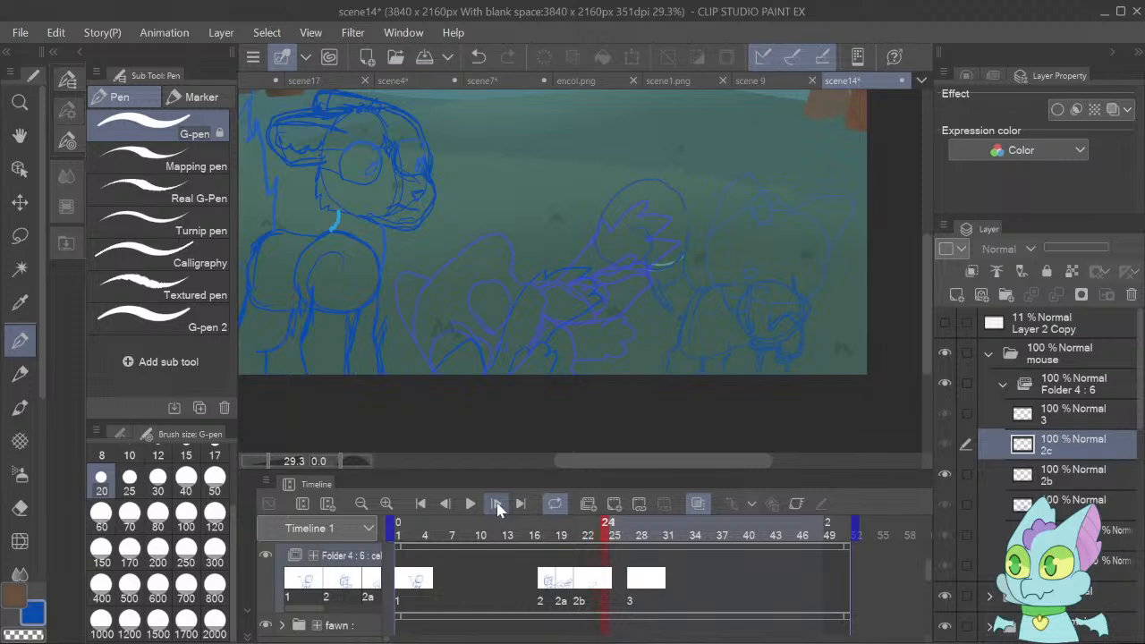
pyautogui.click(607, 586)
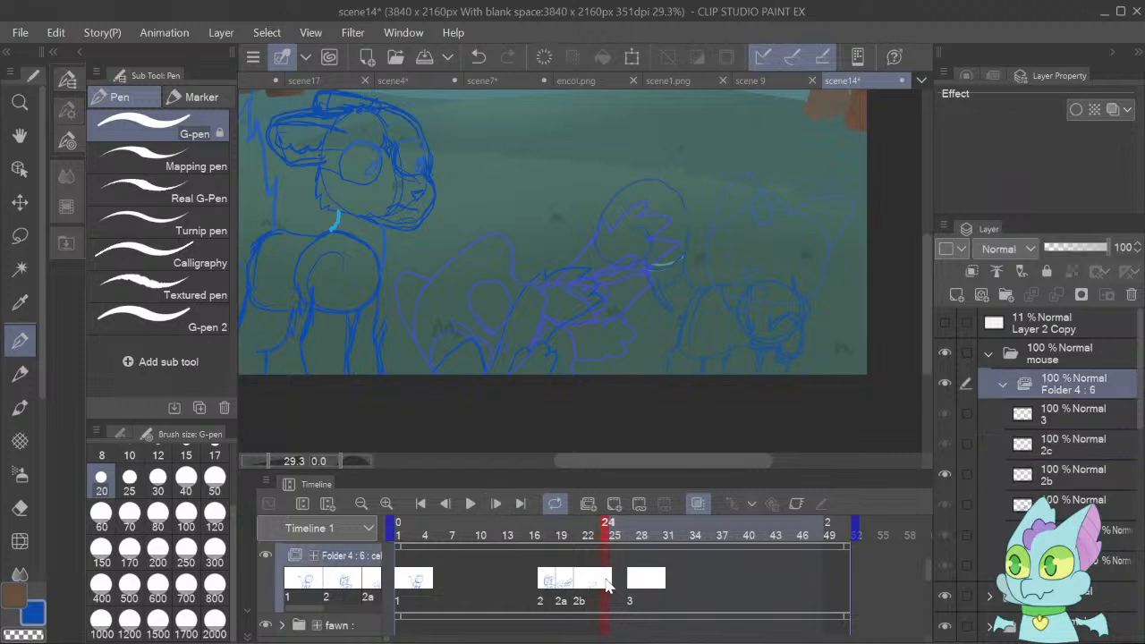
pyautogui.click(642, 292)
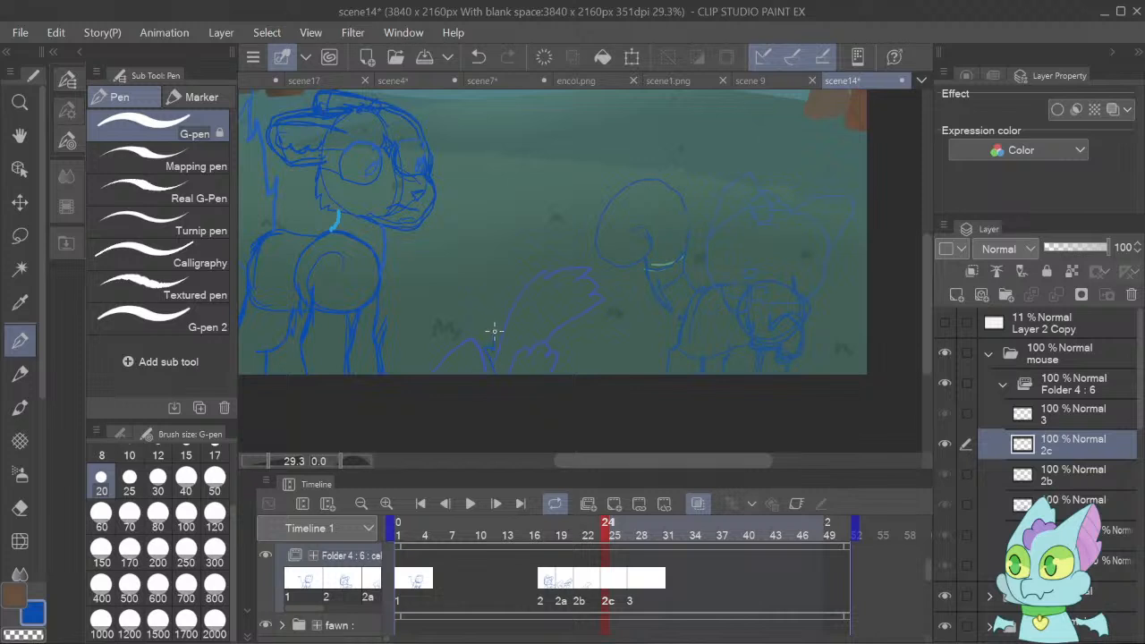
# Sketch the falling mouse's limb in blue on cel 2c over the onion skin and play the animation.
pyautogui.moveTo(498, 326)
pyautogui.mouseDown()
pyautogui.moveTo(518, 337)
pyautogui.moveTo(524, 327)
pyautogui.moveTo(539, 363)
pyautogui.mouseUp()
pyautogui.click(472, 505)
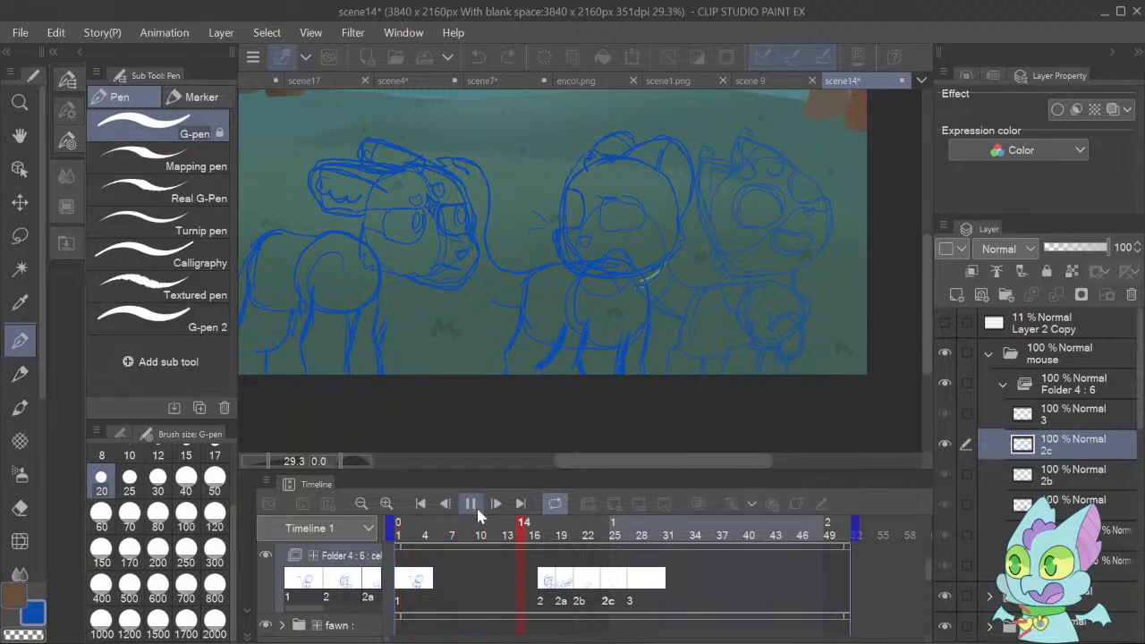
pyautogui.click(609, 586)
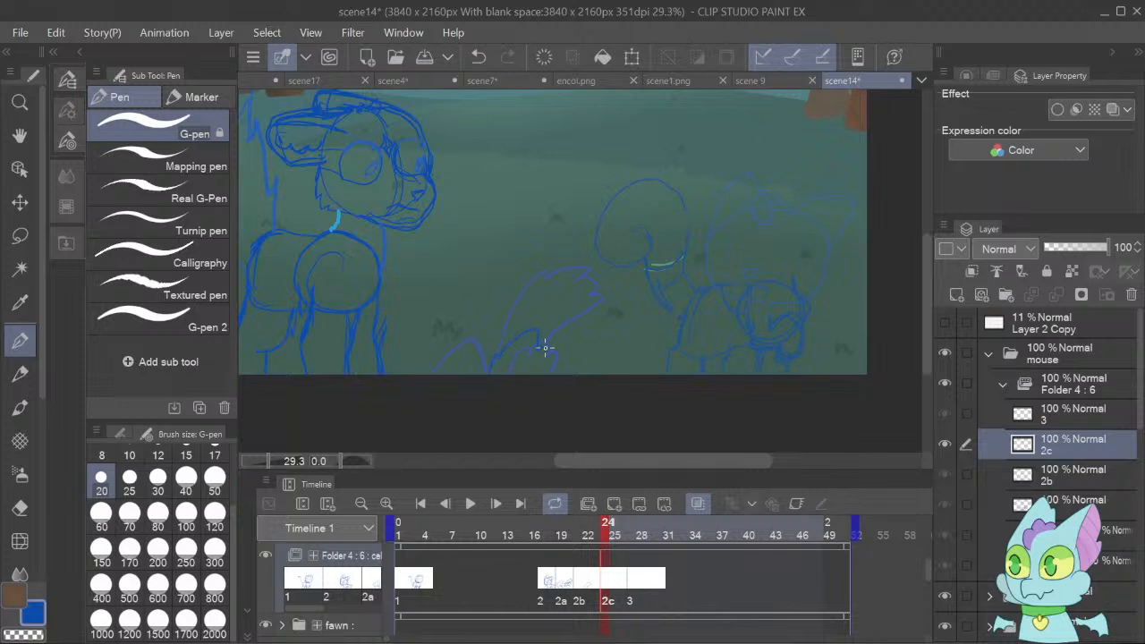
pyautogui.click(470, 503)
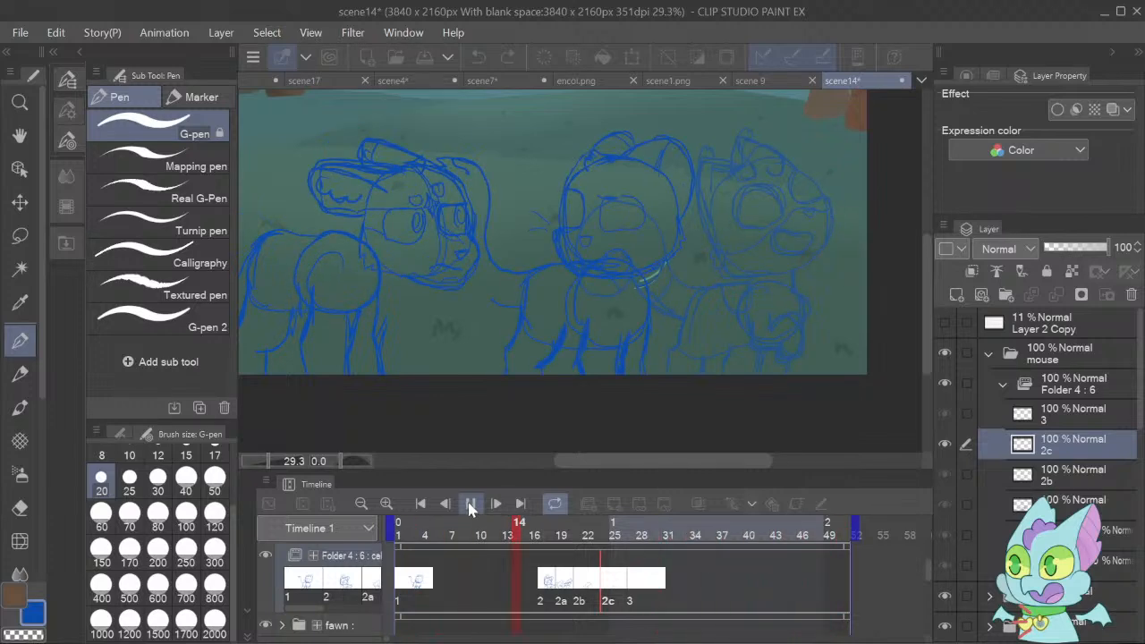
pyautogui.click(473, 503)
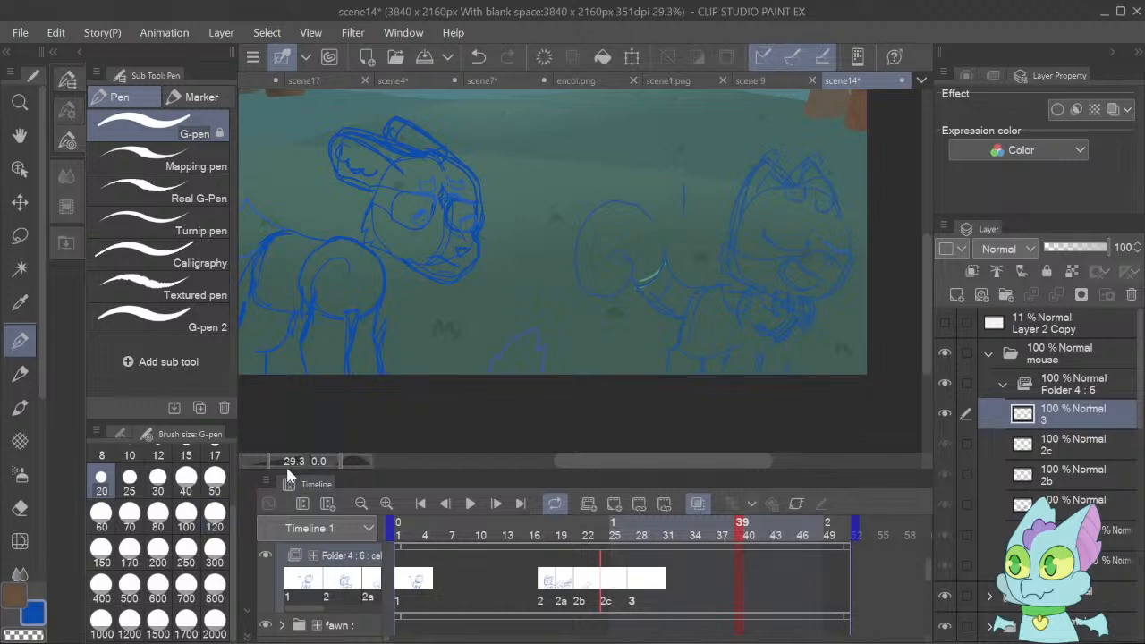
# Step through the opening frames from frame 1 and turn off the onion skin.
pyautogui.moveTo(284, 465); pyautogui.dragTo(264, 460)
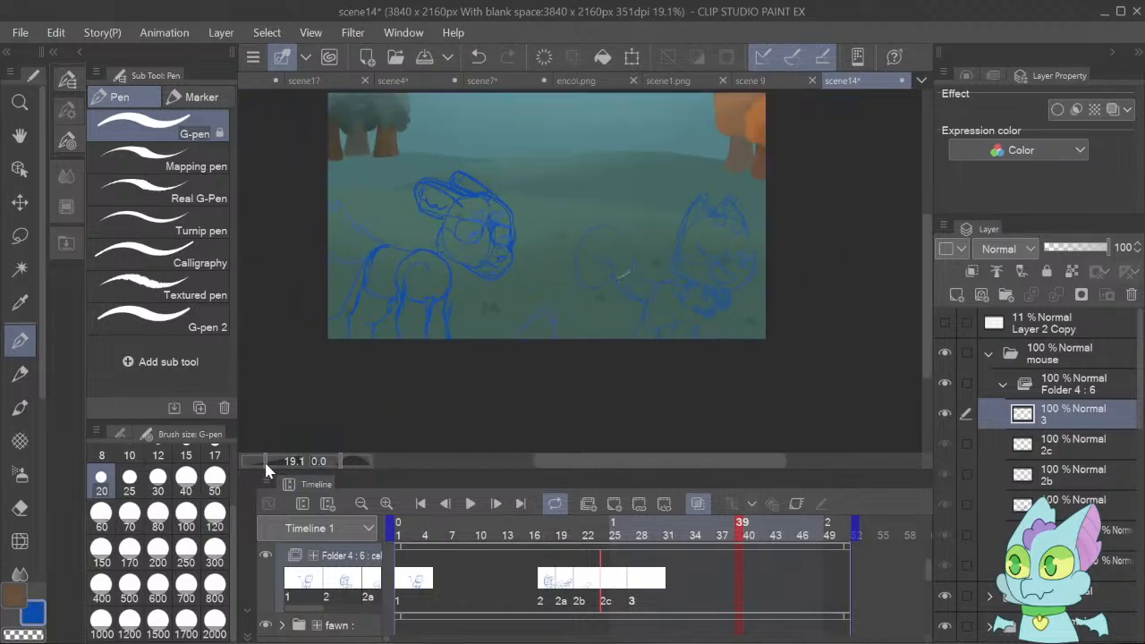
pyautogui.click(421, 504)
pyautogui.click(495, 504)
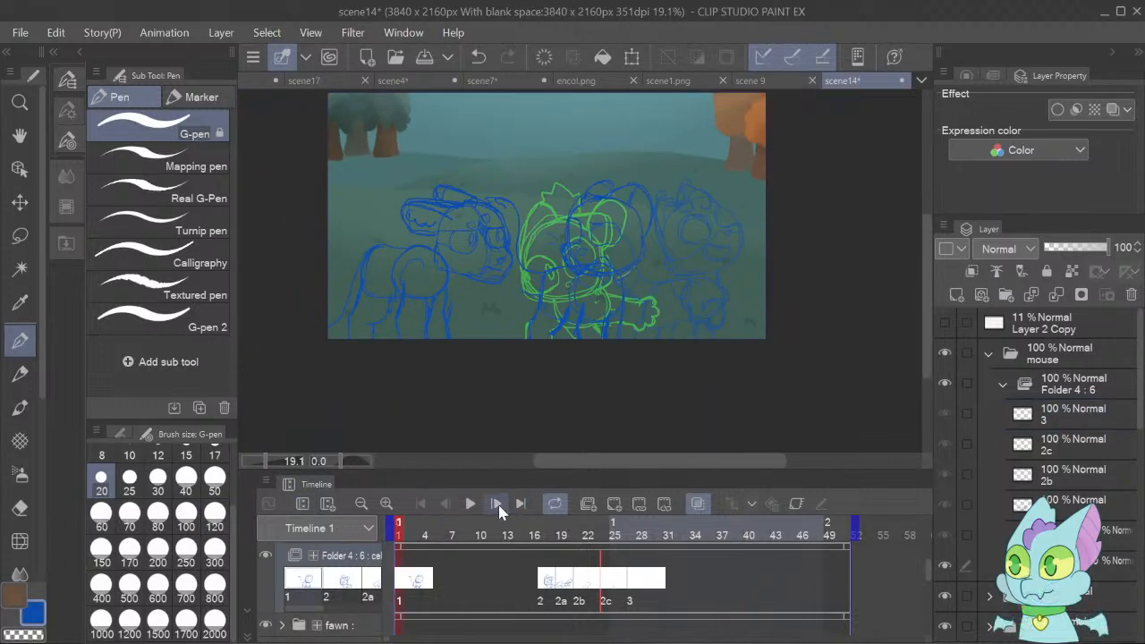
pyautogui.click(495, 504)
pyautogui.click(496, 504)
pyautogui.click(495, 504)
pyautogui.click(496, 503)
pyautogui.click(495, 503)
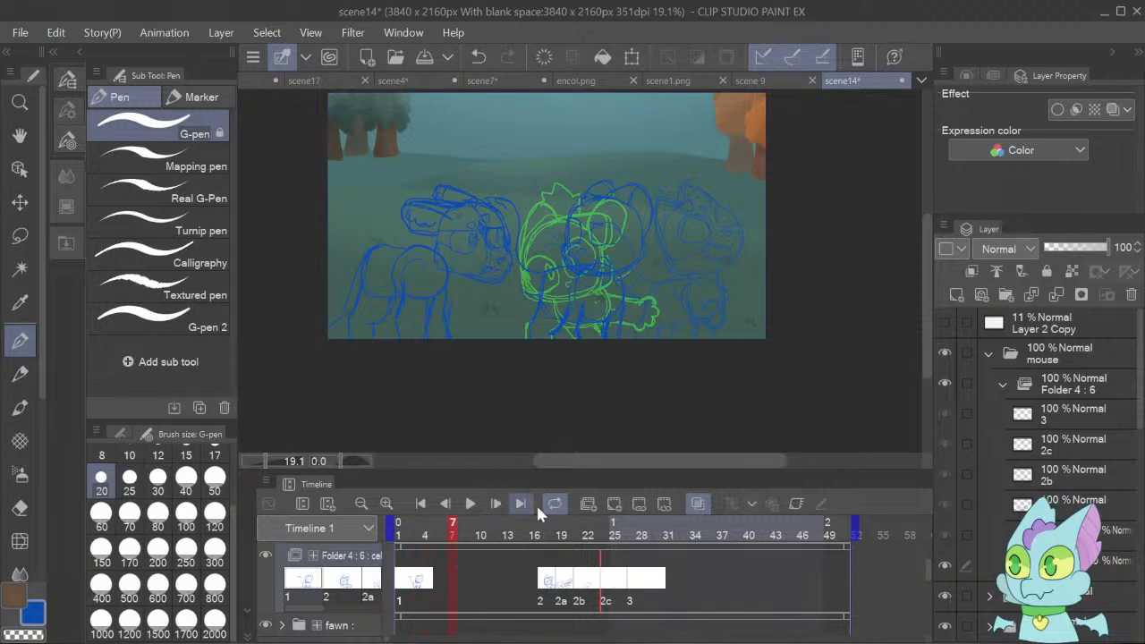
pyautogui.click(694, 502)
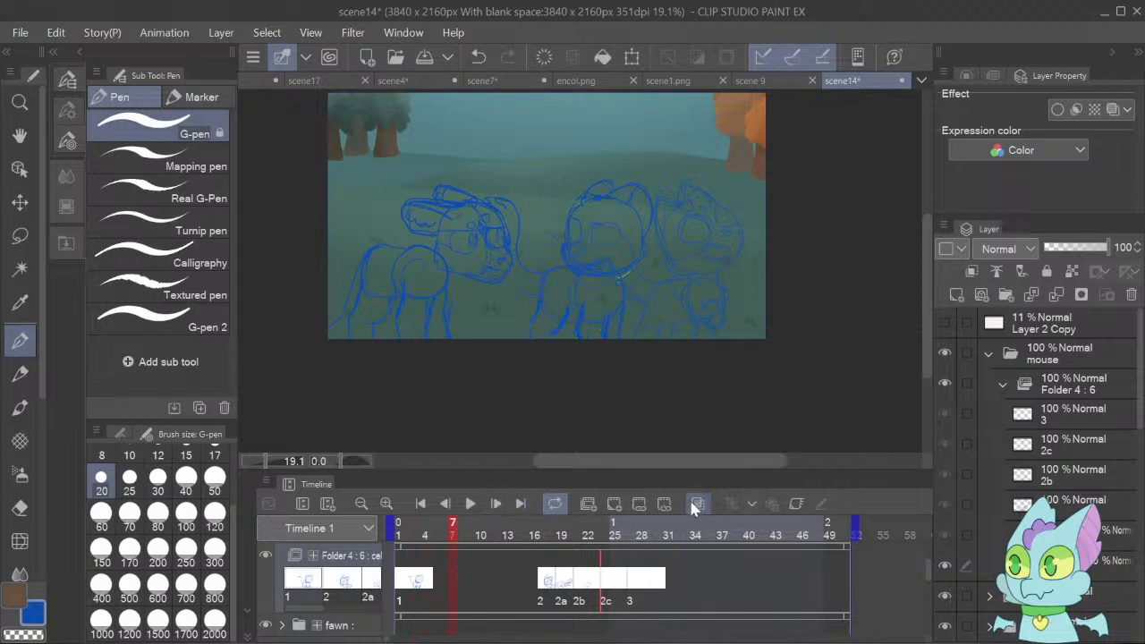
# Step through frames 17 to 27 to check the mouse's fall across cels 2, 2a, 2b, 2c and 3.
pyautogui.click(537, 592)
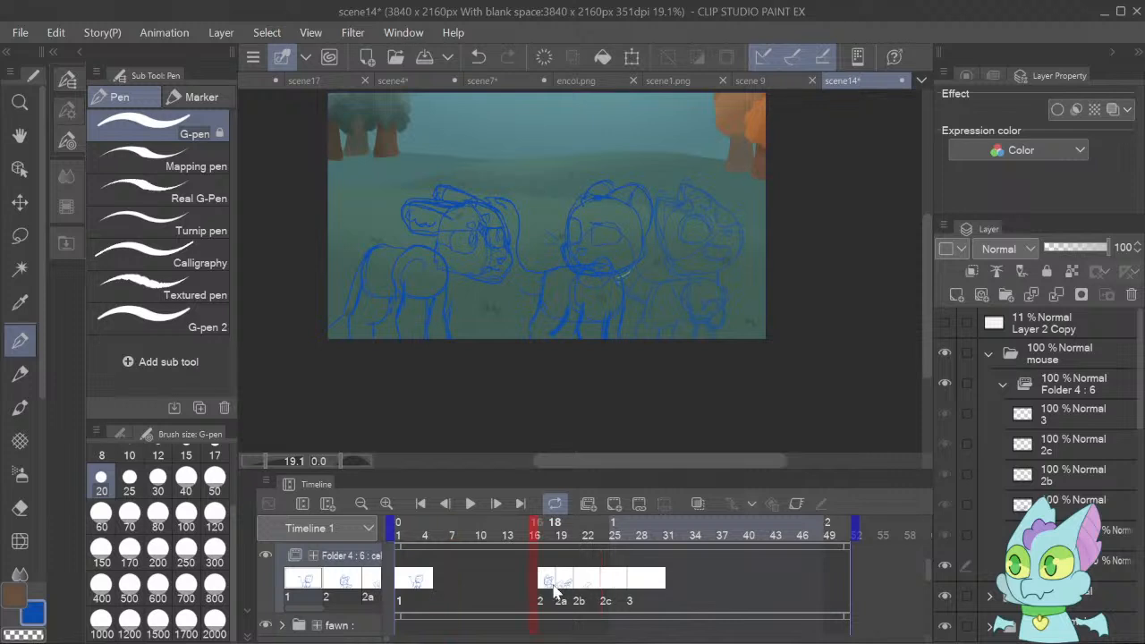
pyautogui.click(497, 504)
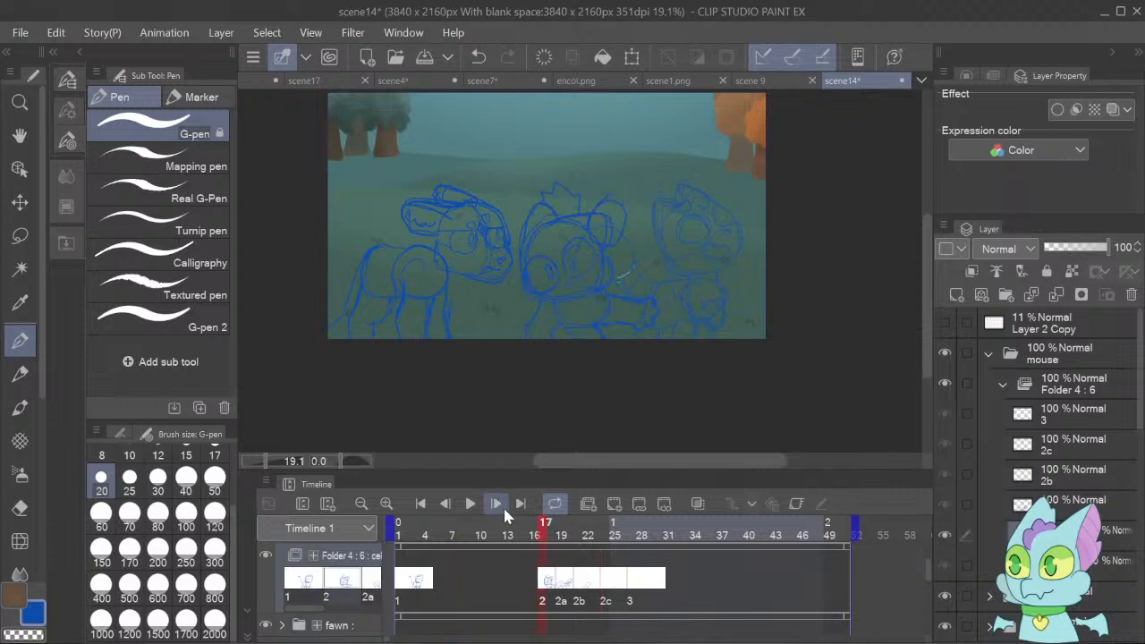
pyautogui.click(498, 503)
pyautogui.click(499, 503)
pyautogui.click(498, 504)
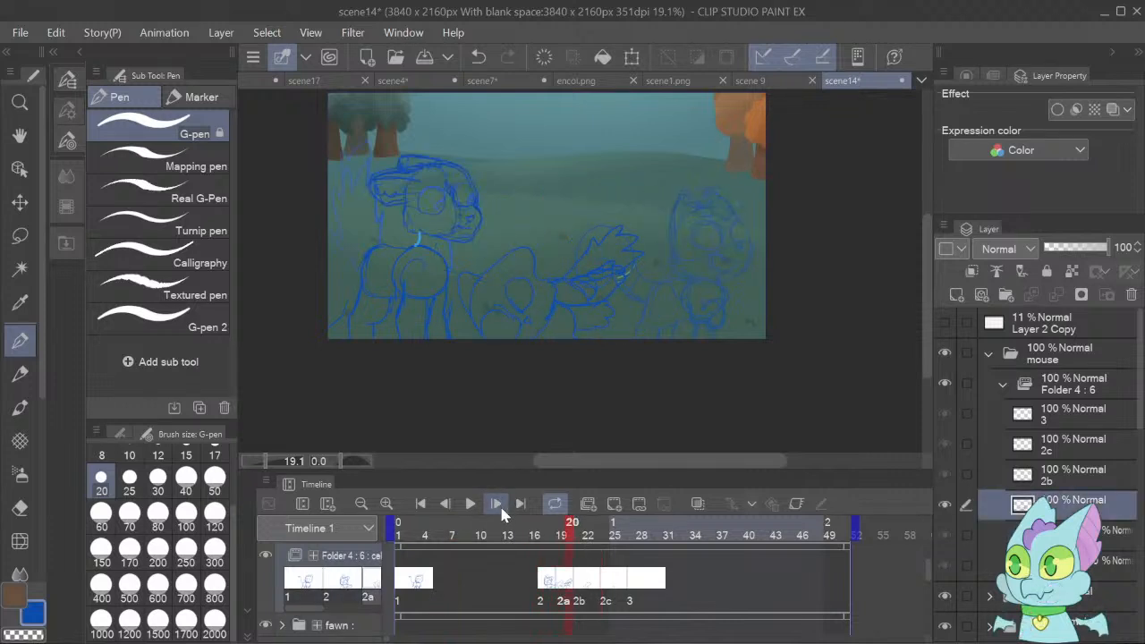
pyautogui.click(497, 504)
pyautogui.click(498, 504)
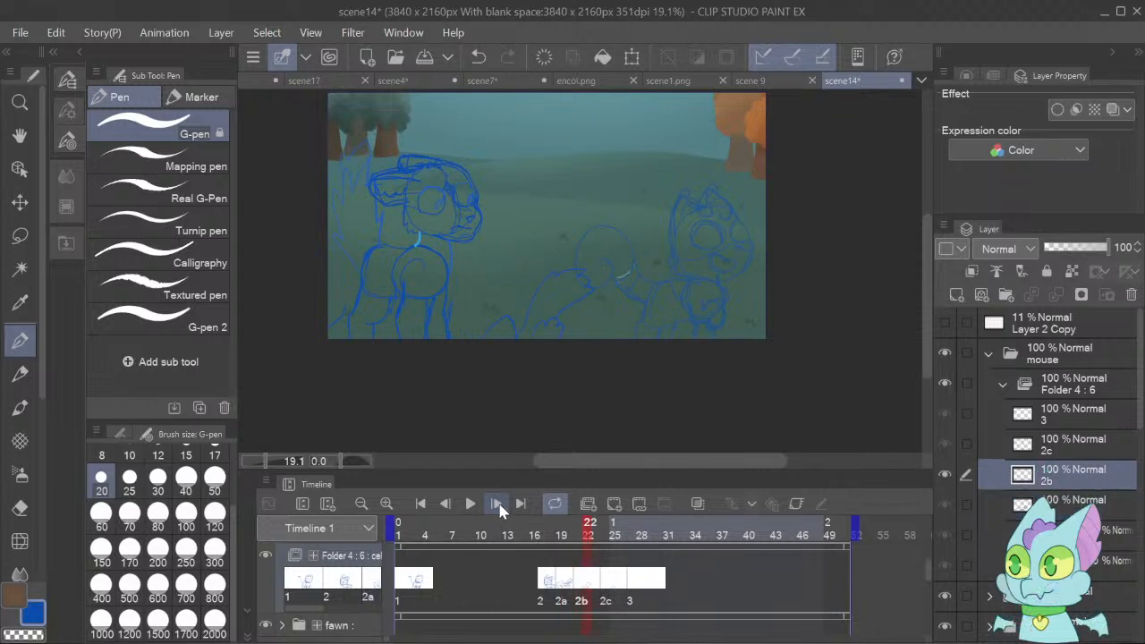
pyautogui.click(498, 504)
pyautogui.click(497, 504)
pyautogui.click(497, 504)
pyautogui.click(499, 504)
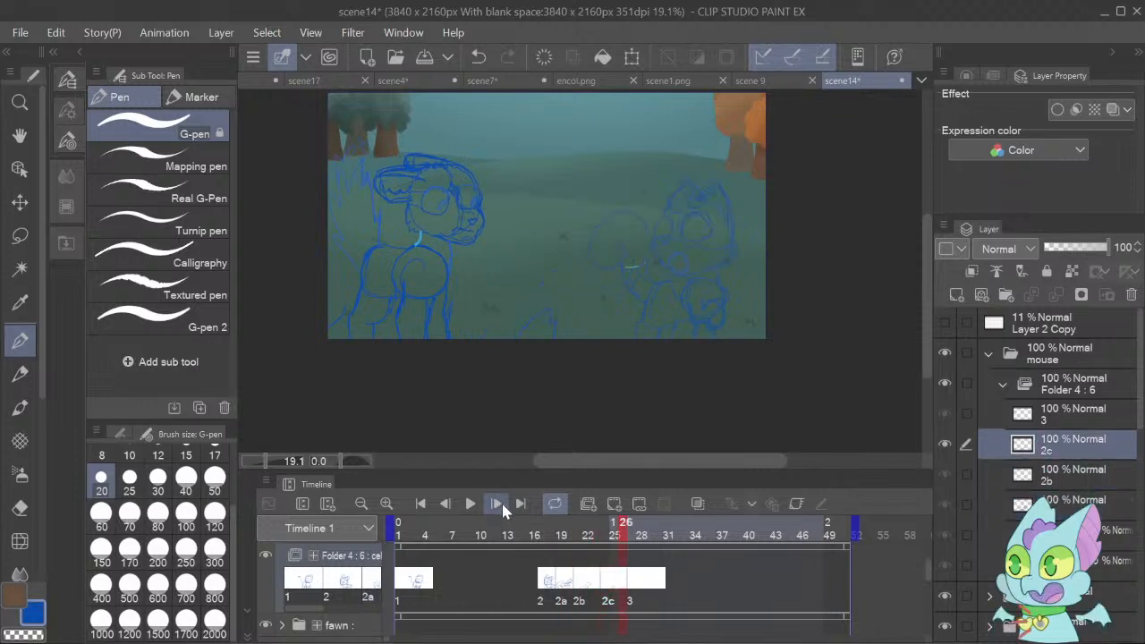
pyautogui.click(498, 504)
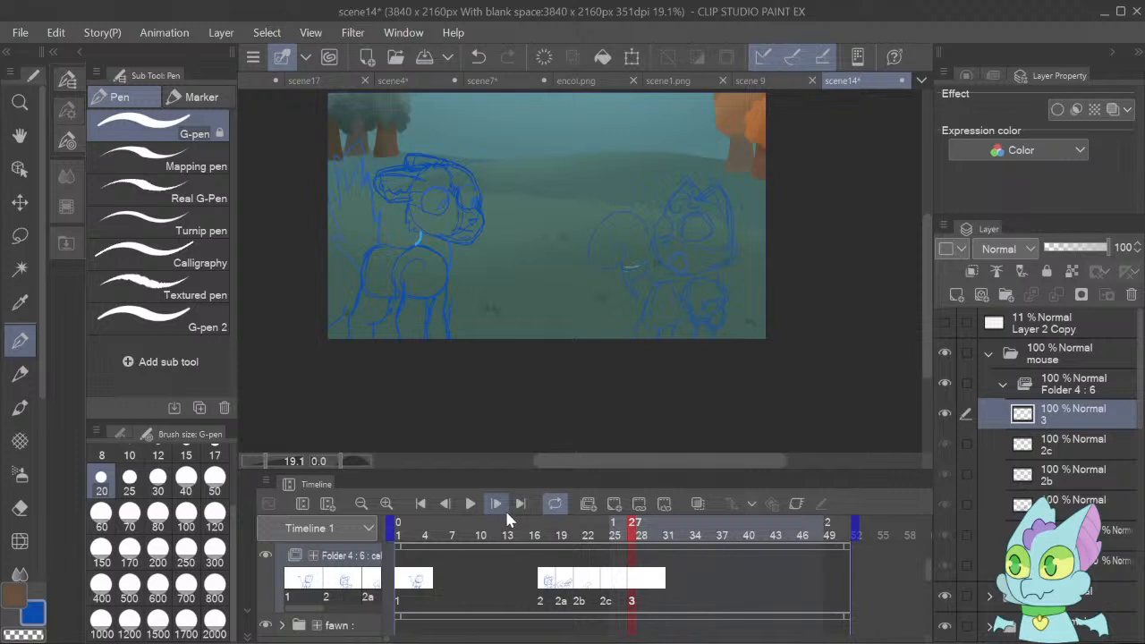
# Collapse the mouse track and expand the fawn track in the timeline, and go to the fawn's cel 1b.
pyautogui.click(420, 504)
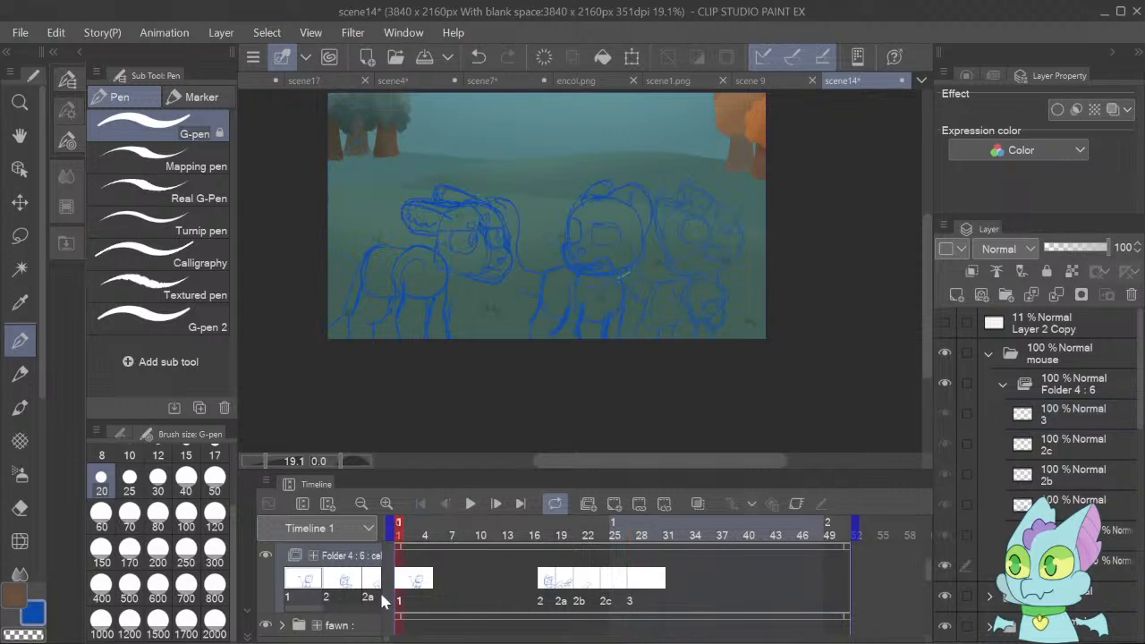
pyautogui.scroll(1, 926, 562)
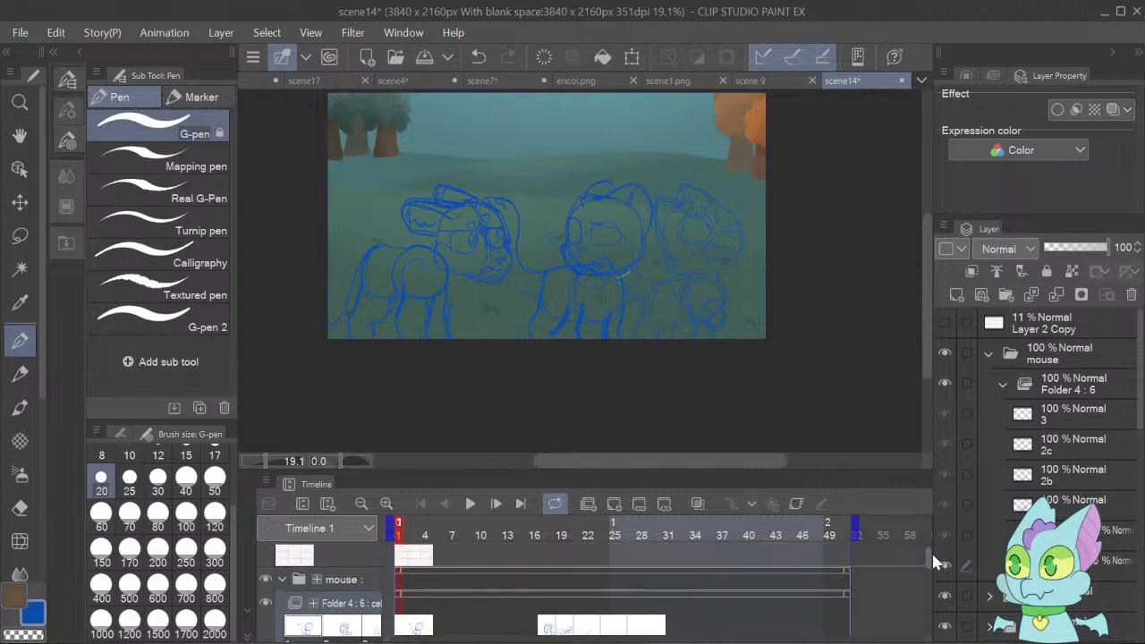
pyautogui.moveTo(933, 562); pyautogui.dragTo(933, 563)
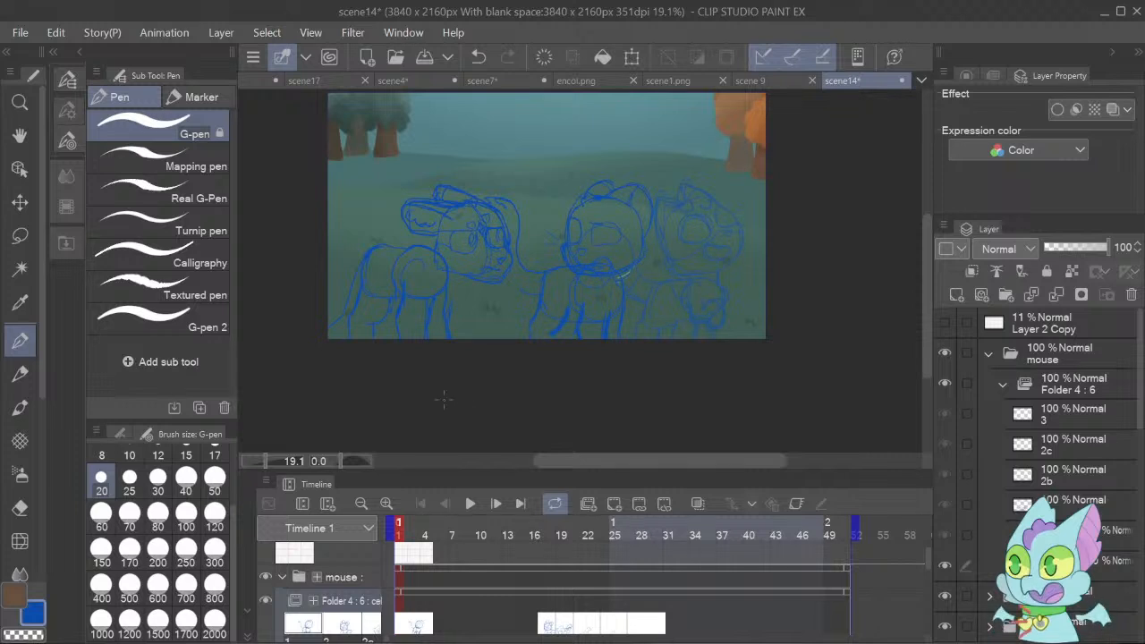
pyautogui.click(282, 577)
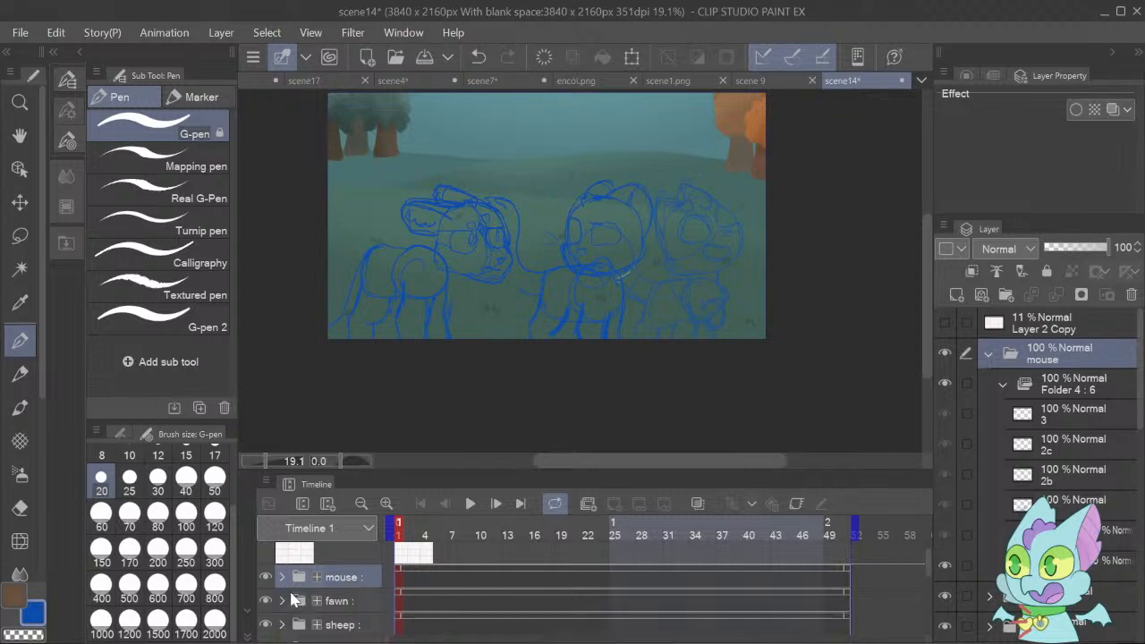
pyautogui.click(282, 600)
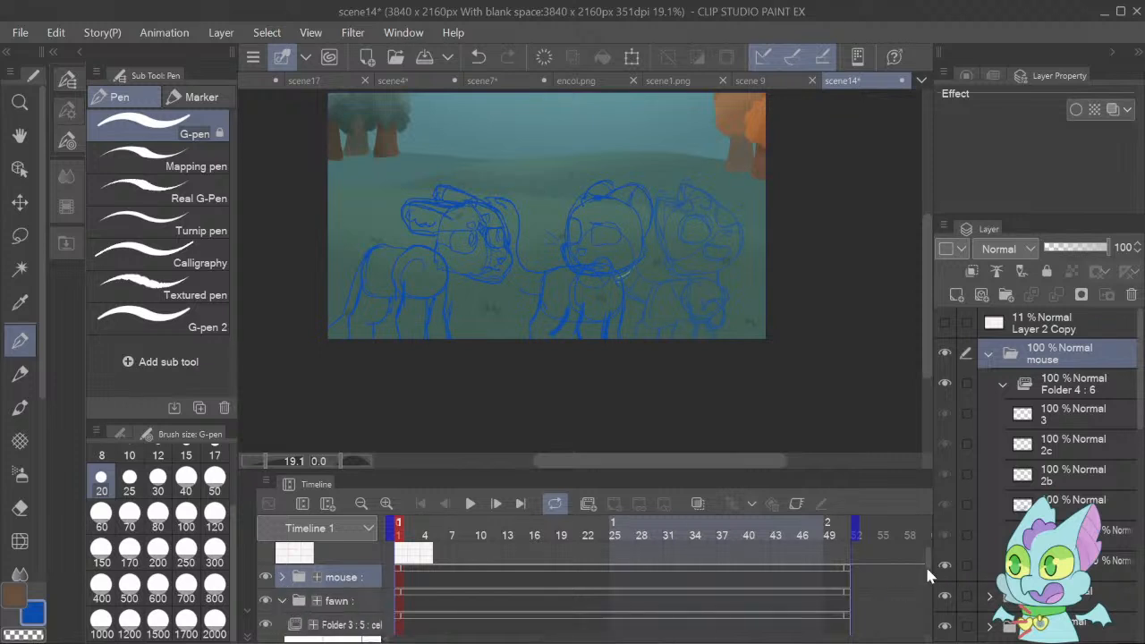
pyautogui.moveTo(927, 562); pyautogui.dragTo(924, 597)
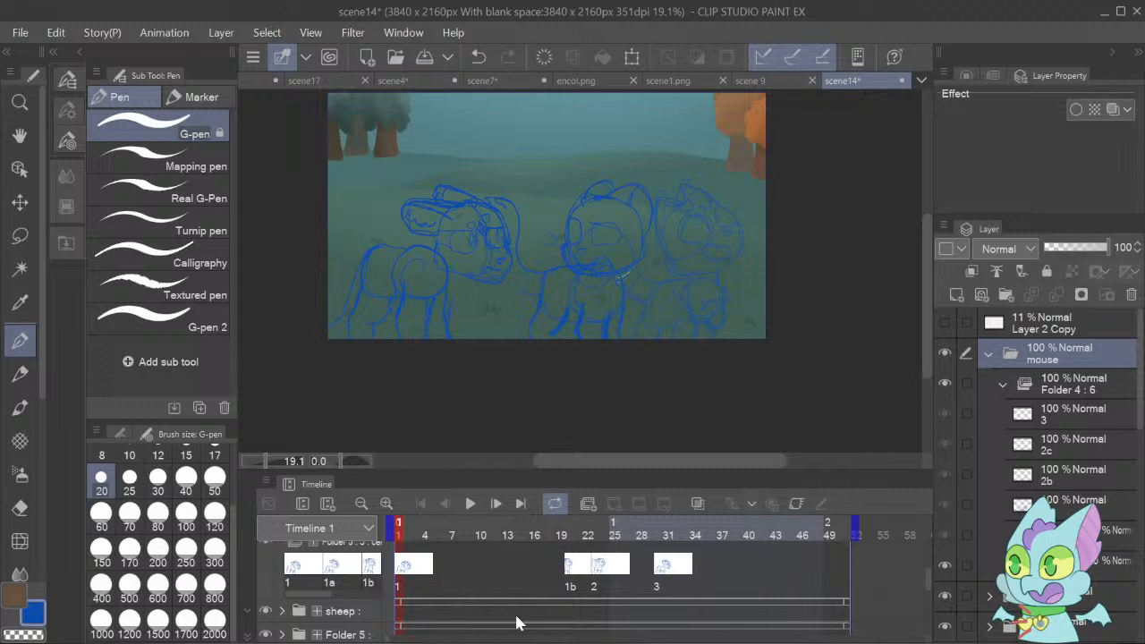
pyautogui.click(573, 581)
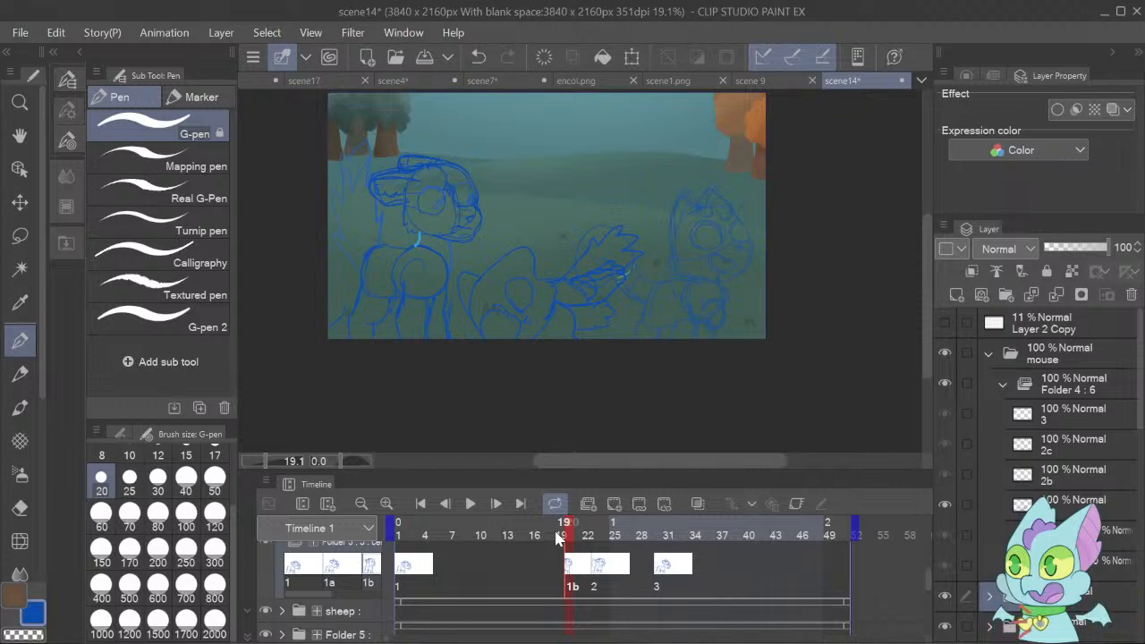
# Step forward to frame 23 and back to frame 15 to examine the fawn's head movement against the mouse's fall.
pyautogui.click(498, 505)
pyautogui.click(498, 505)
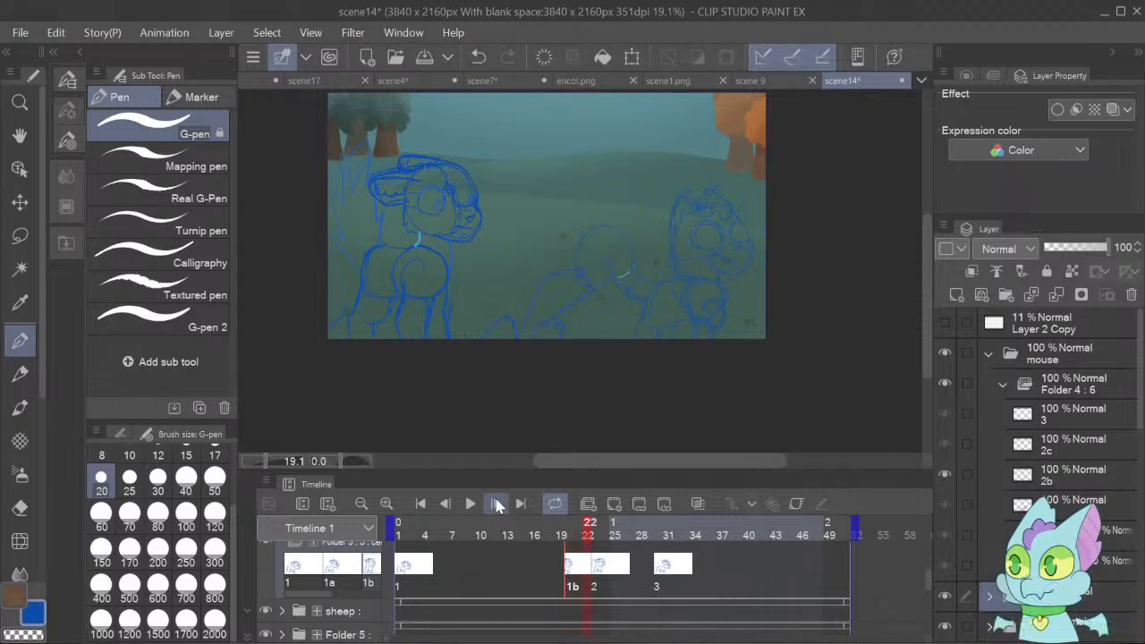
pyautogui.click(498, 505)
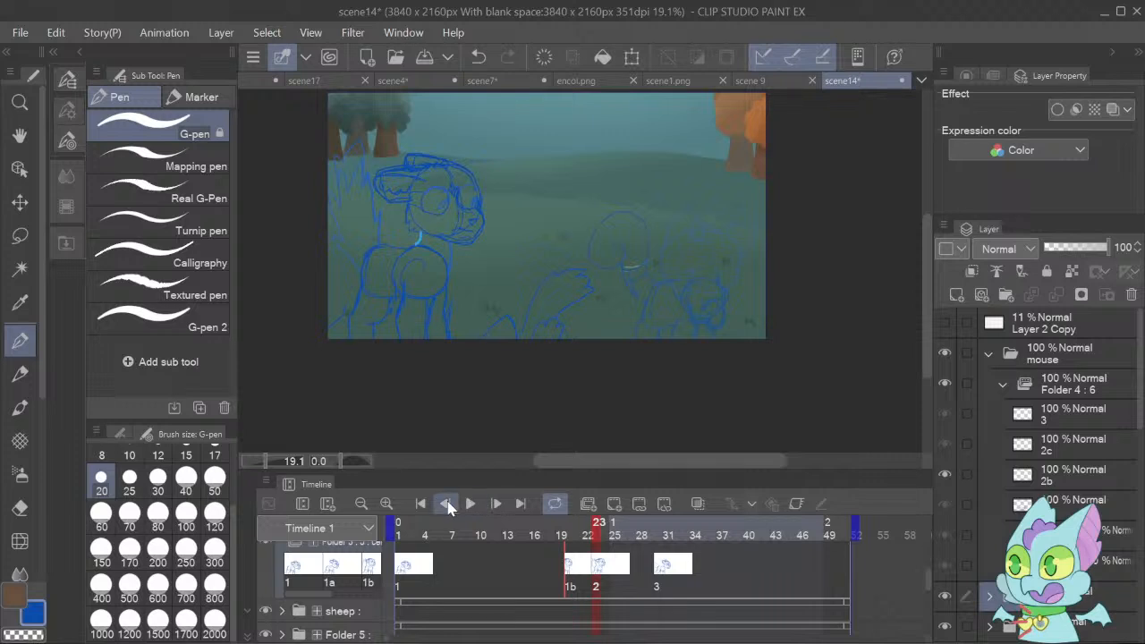
pyautogui.click(447, 505)
pyautogui.click(446, 505)
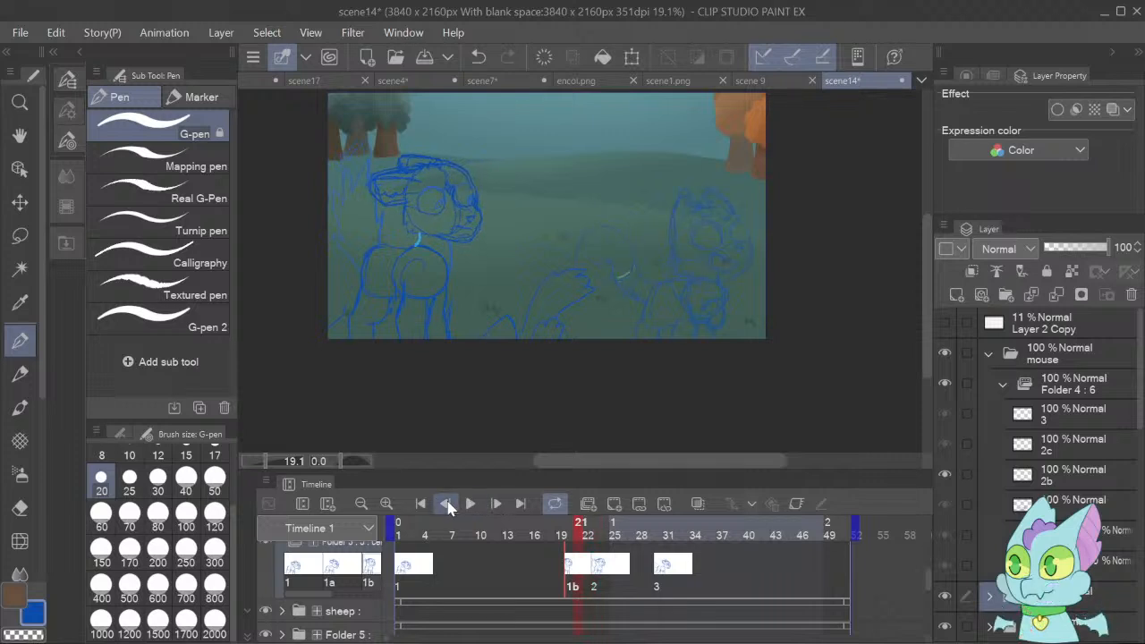
pyautogui.click(446, 505)
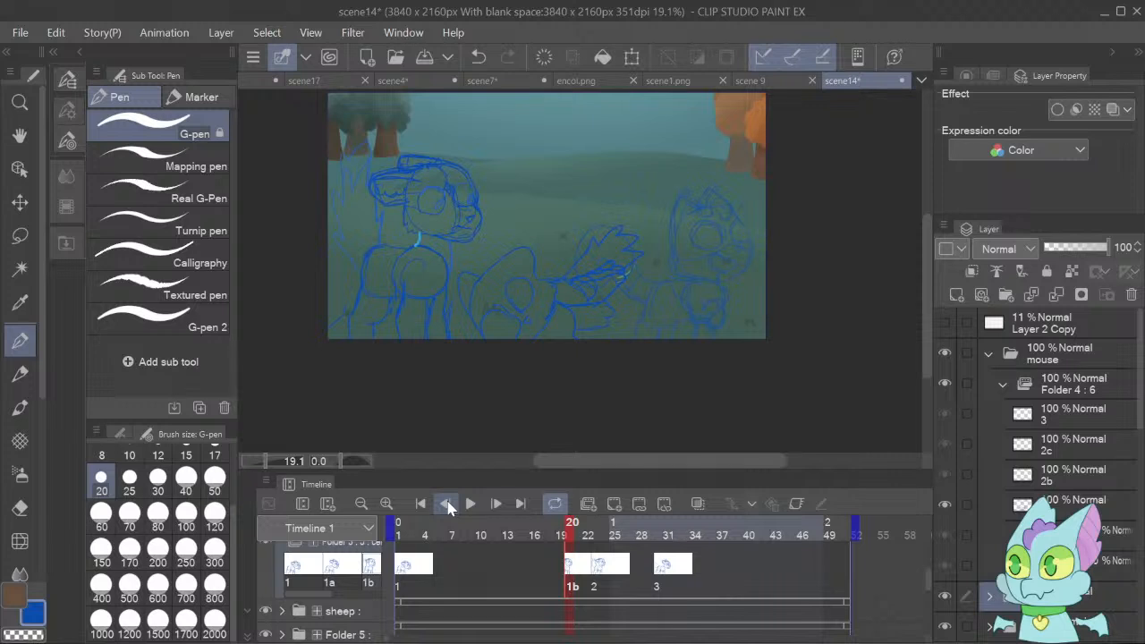
pyautogui.click(447, 505)
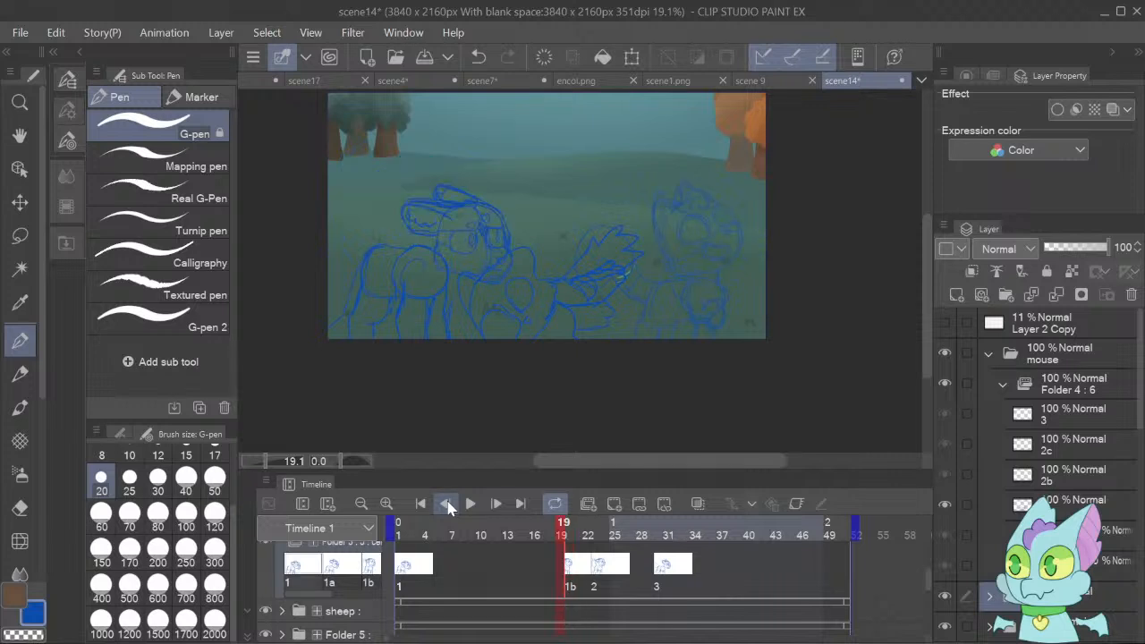
pyautogui.click(447, 504)
pyautogui.click(446, 505)
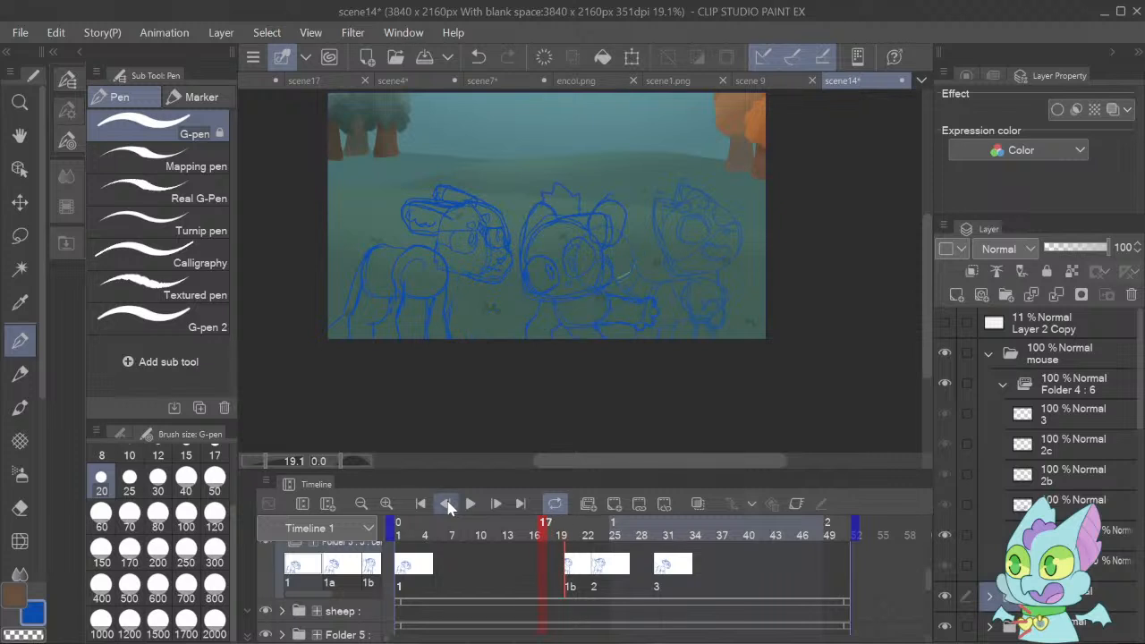
pyautogui.click(446, 505)
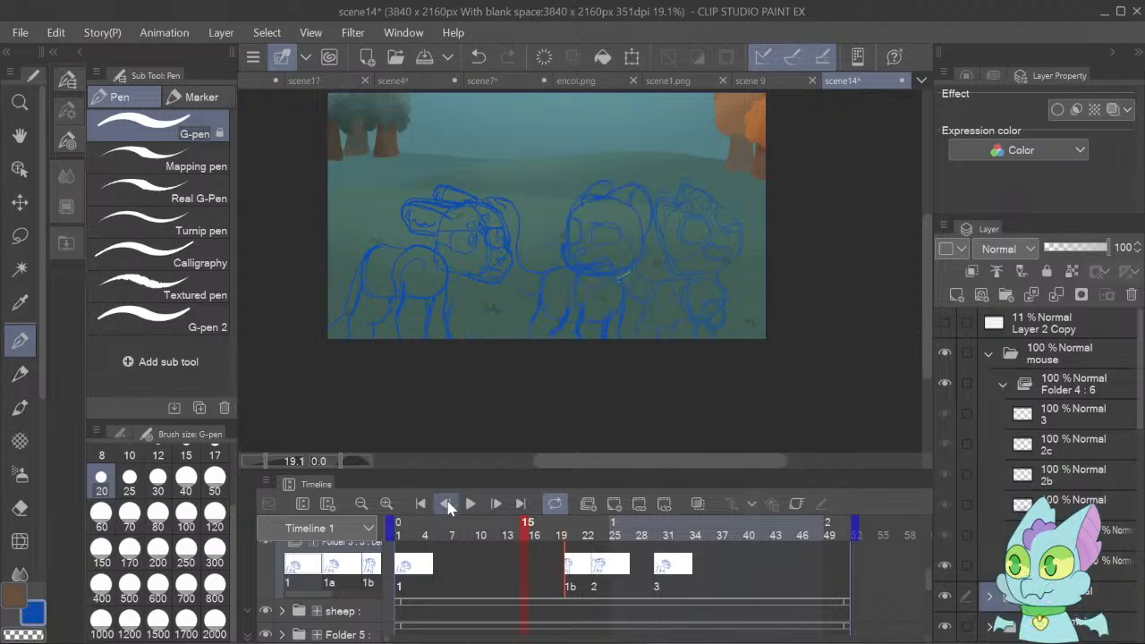
pyautogui.click(447, 504)
# Create a new cel folder containing a raster layer above cel 1 in the fawn's animation folder and assign it to frame 13.
pyautogui.click(990, 354)
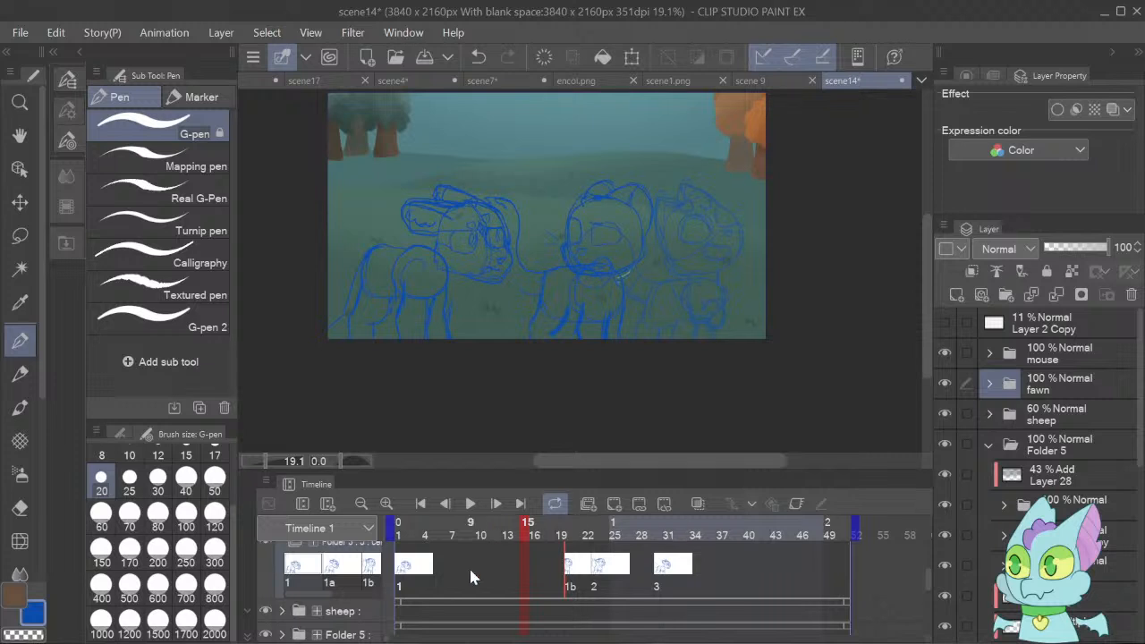
pyautogui.click(506, 573)
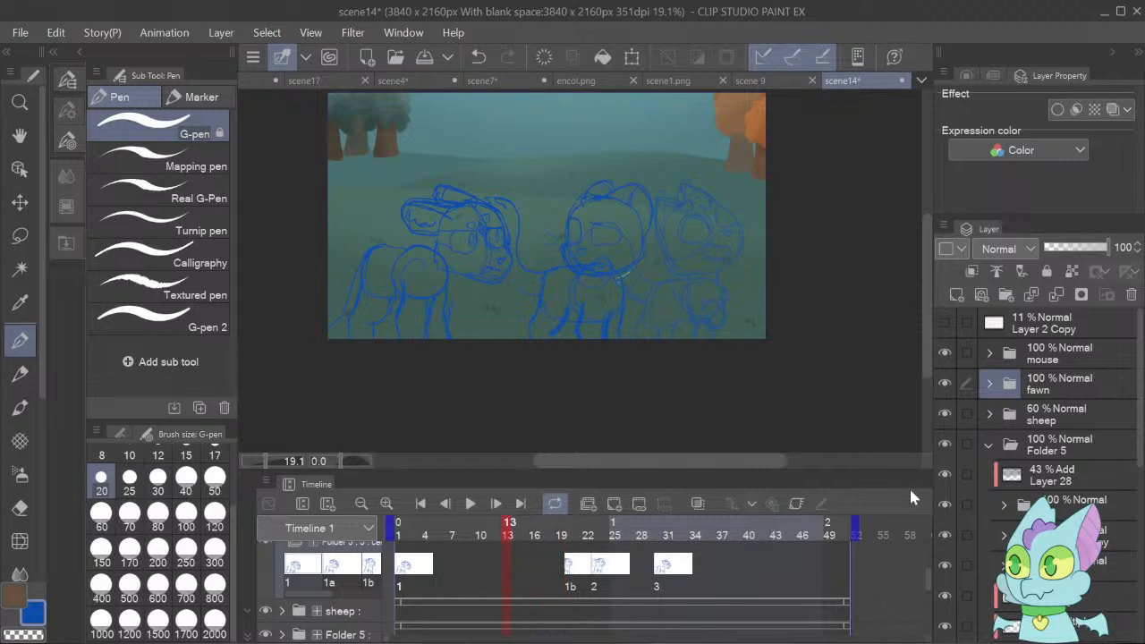
pyautogui.click(990, 384)
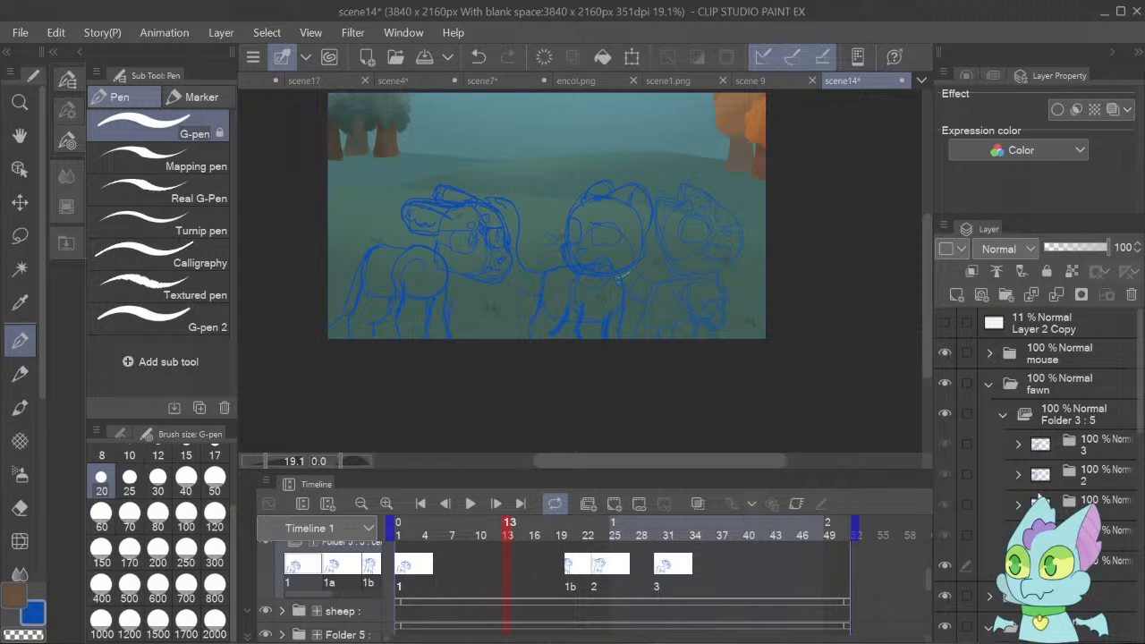
pyautogui.click(1092, 569)
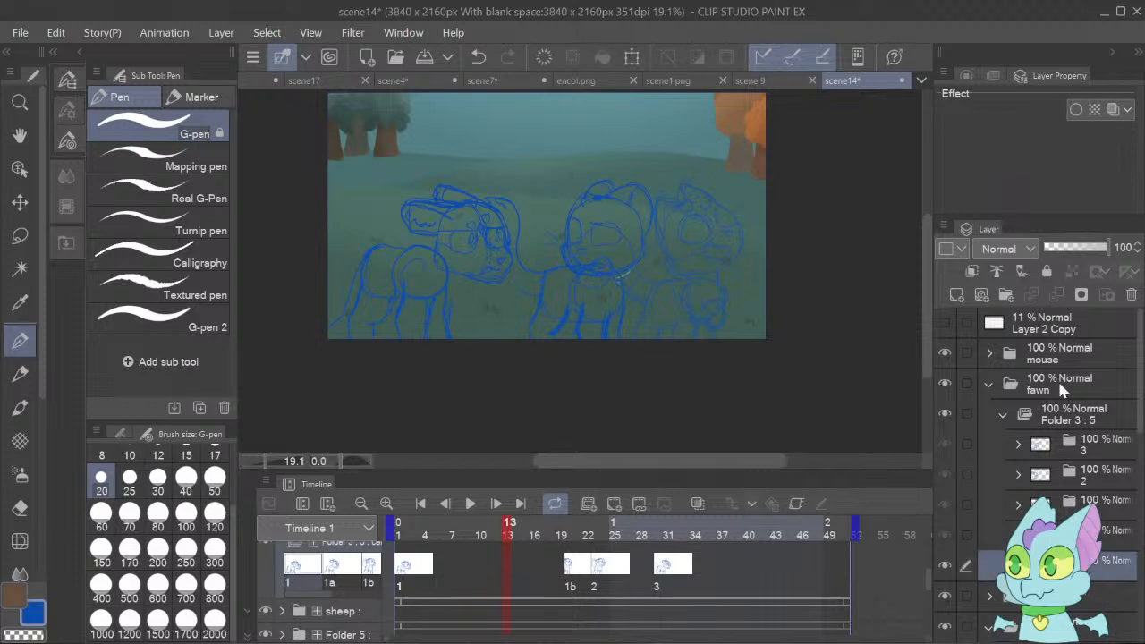
pyautogui.click(1008, 296)
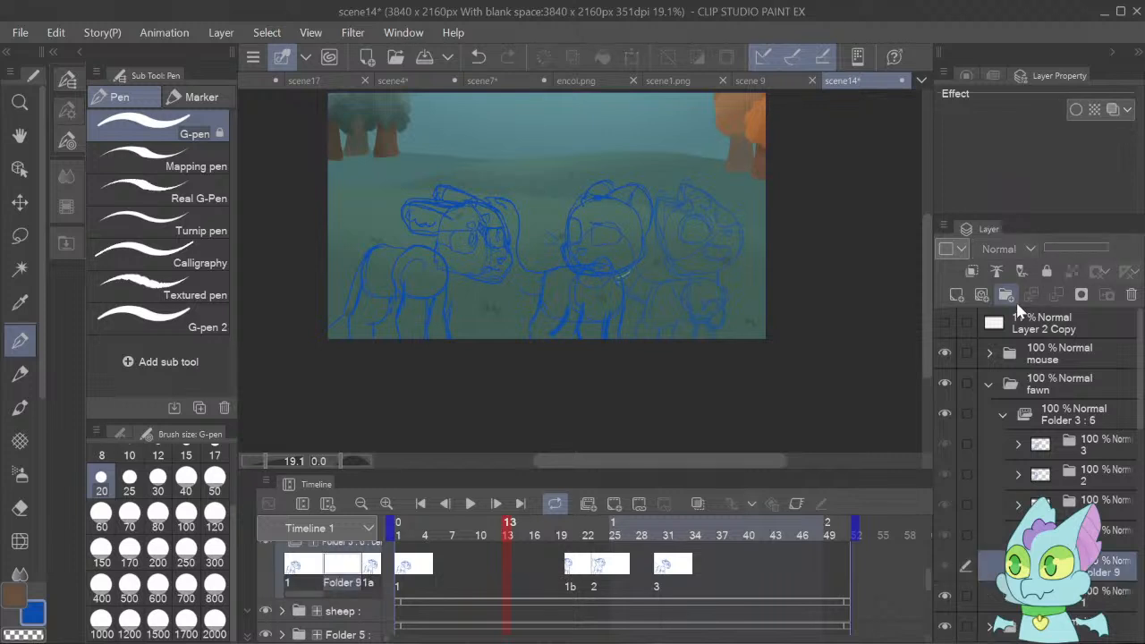
pyautogui.click(962, 295)
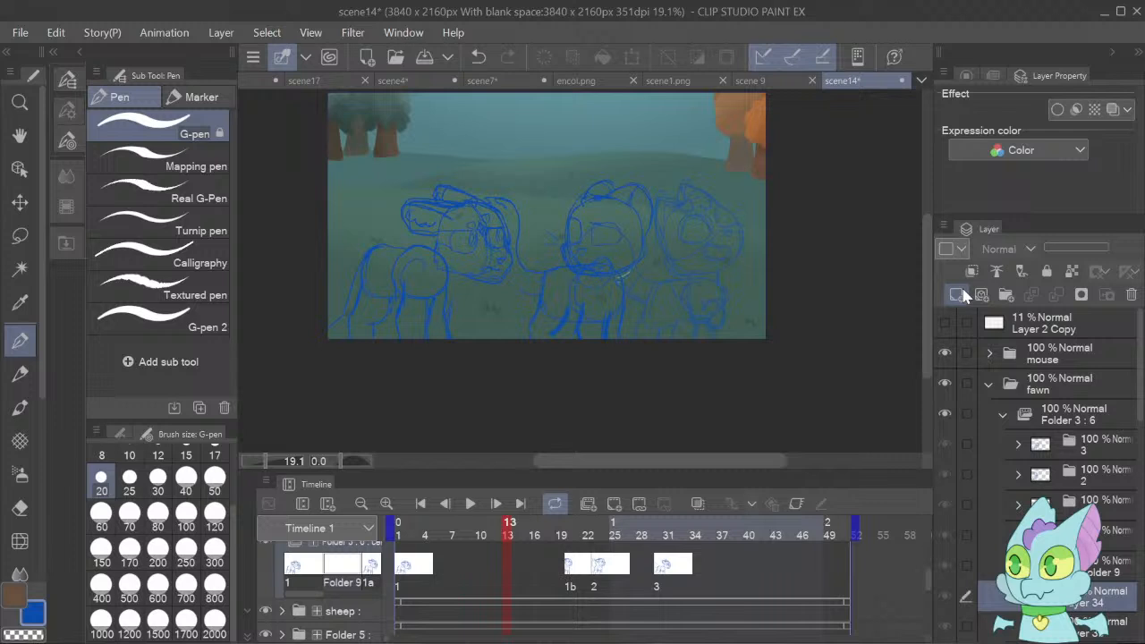
pyautogui.click(505, 560)
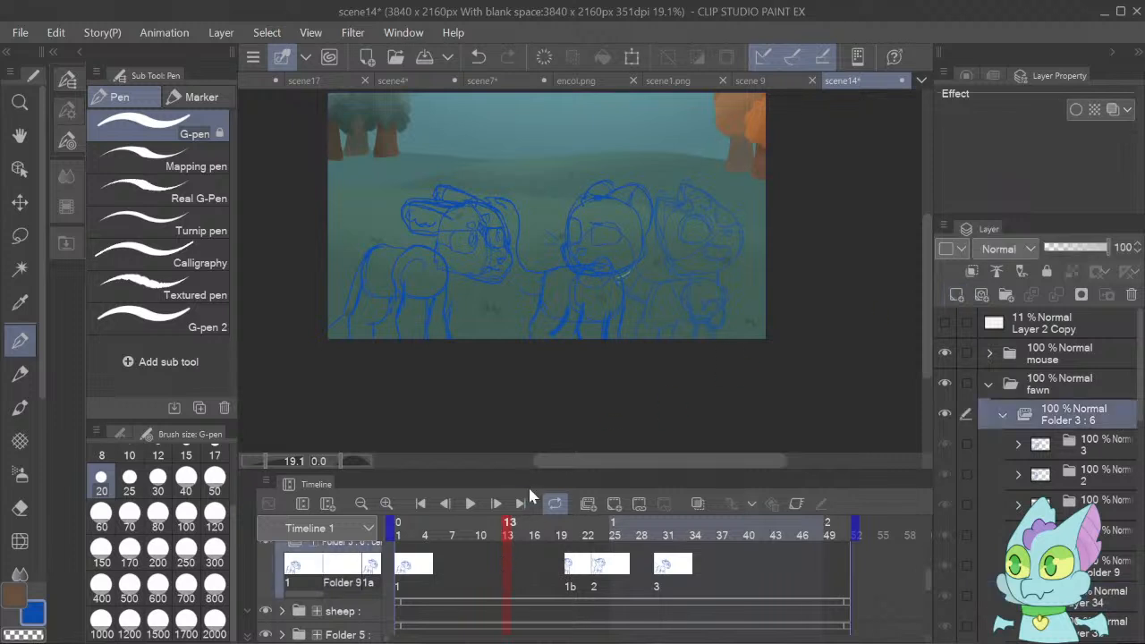
pyautogui.click(538, 217)
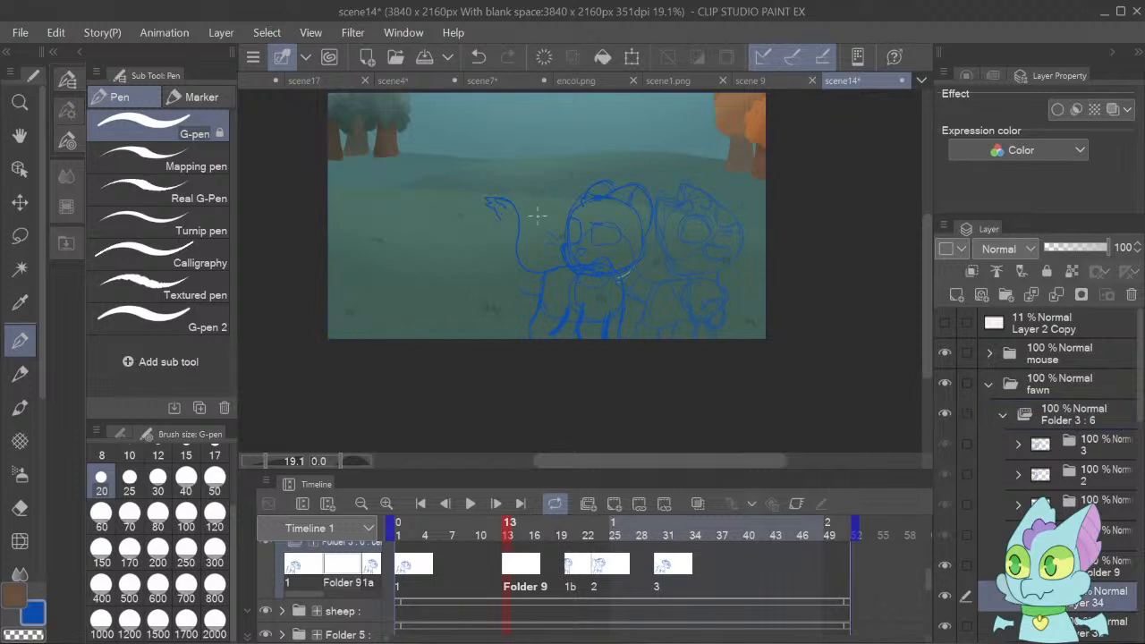
# Turn on the onion skin for the new fawn cel at frame 13.
pyautogui.click(698, 504)
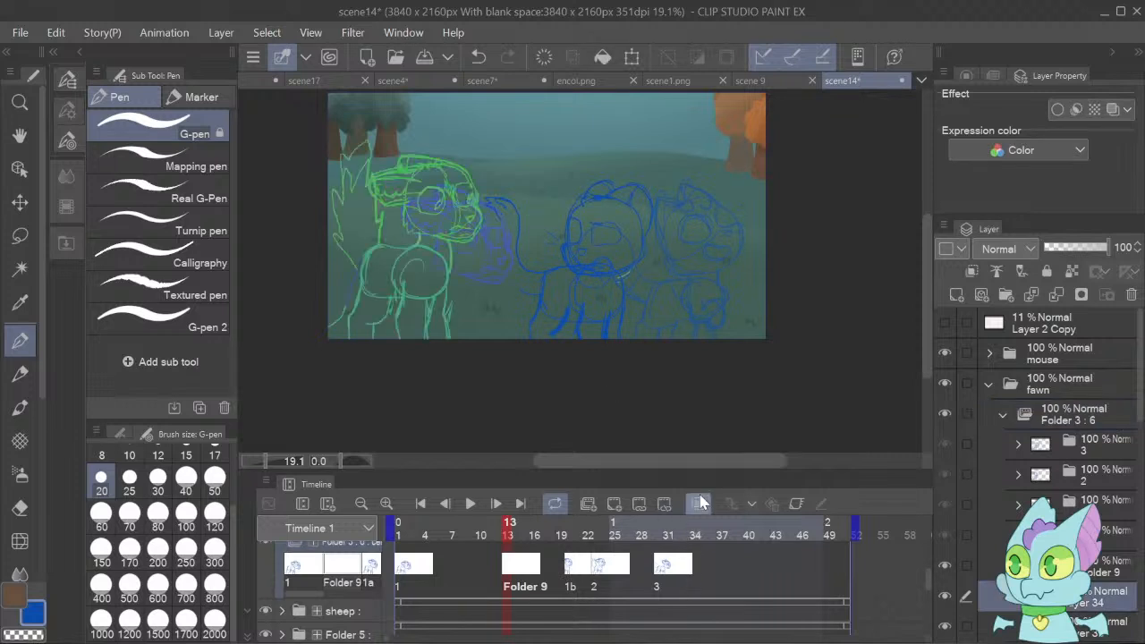
pyautogui.click(268, 460)
pyautogui.click(267, 459)
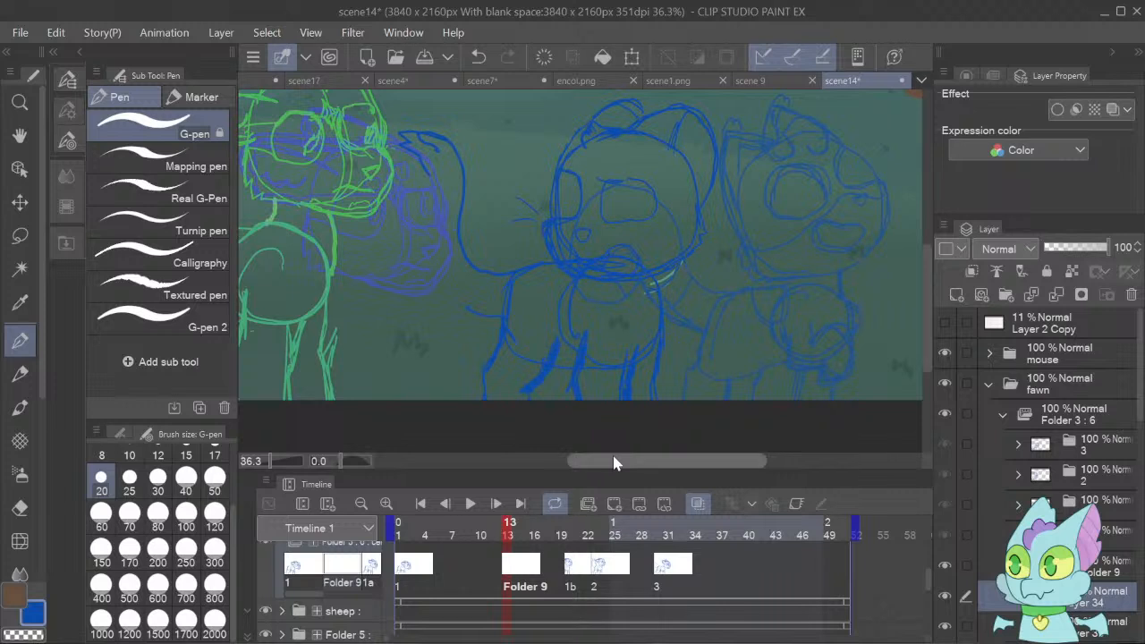
# Trace the fawn's back line and its hind and front legs on the frame 13 cel, following the onion skin.
pyautogui.moveTo(613, 463); pyautogui.dragTo(555, 475)
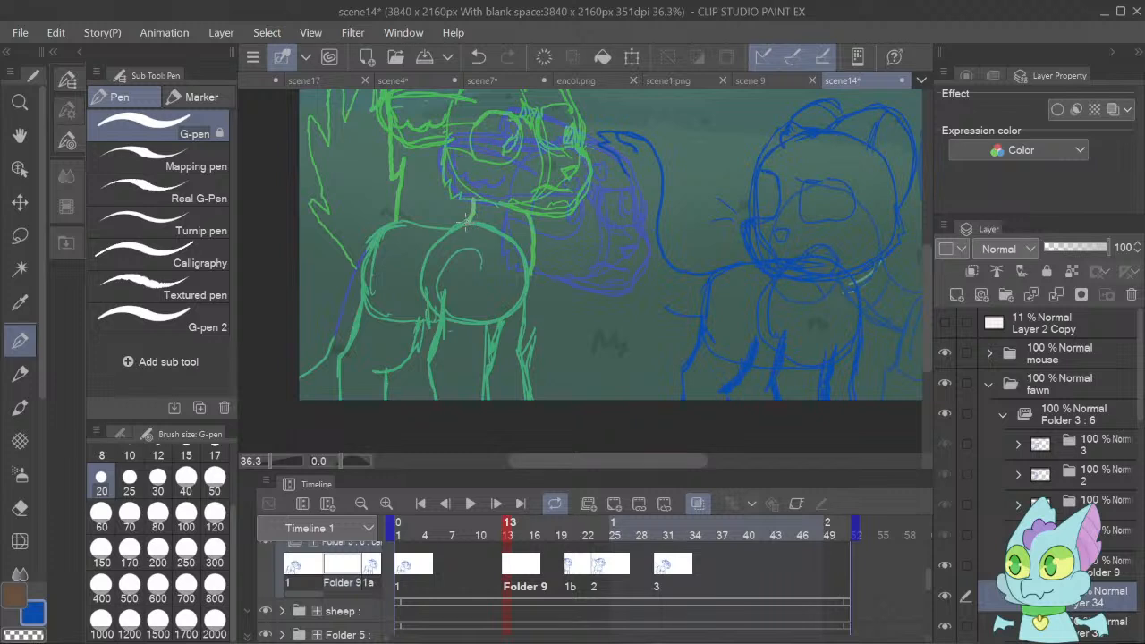
pyautogui.moveTo(453, 225)
pyautogui.mouseDown()
pyautogui.moveTo(390, 230)
pyautogui.moveTo(373, 247)
pyautogui.moveTo(361, 318)
pyautogui.moveTo(328, 358)
pyautogui.mouseUp()
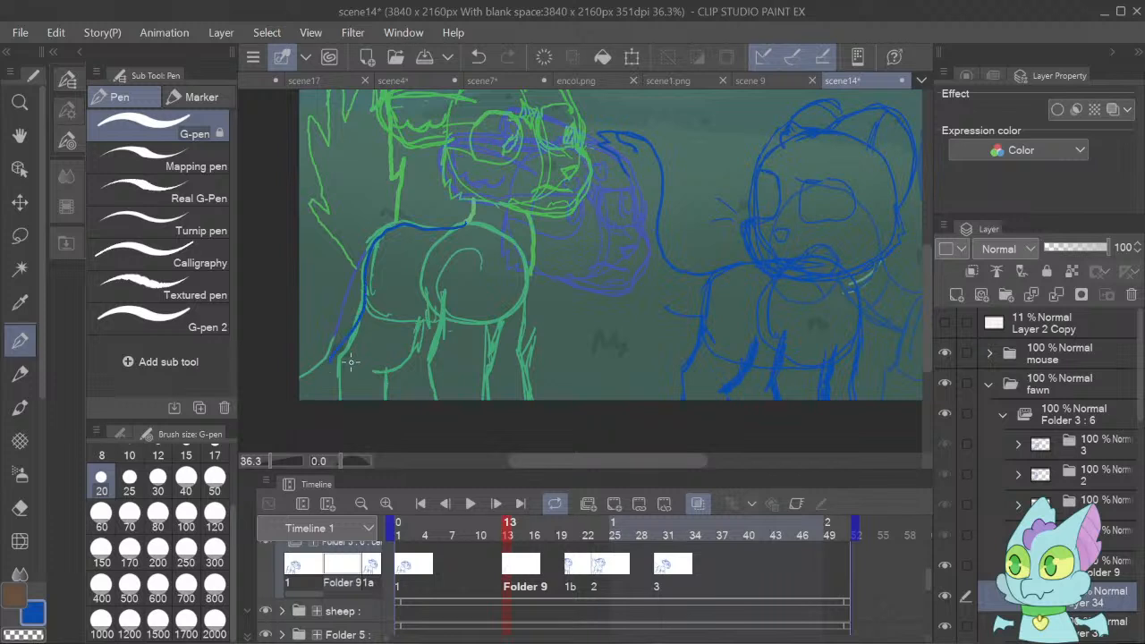
pyautogui.moveTo(344, 409); pyautogui.dragTo(337, 359)
pyautogui.moveTo(425, 304)
pyautogui.mouseDown()
pyautogui.moveTo(412, 362)
pyautogui.moveTo(374, 370)
pyautogui.mouseUp()
pyautogui.moveTo(444, 295); pyautogui.dragTo(443, 404)
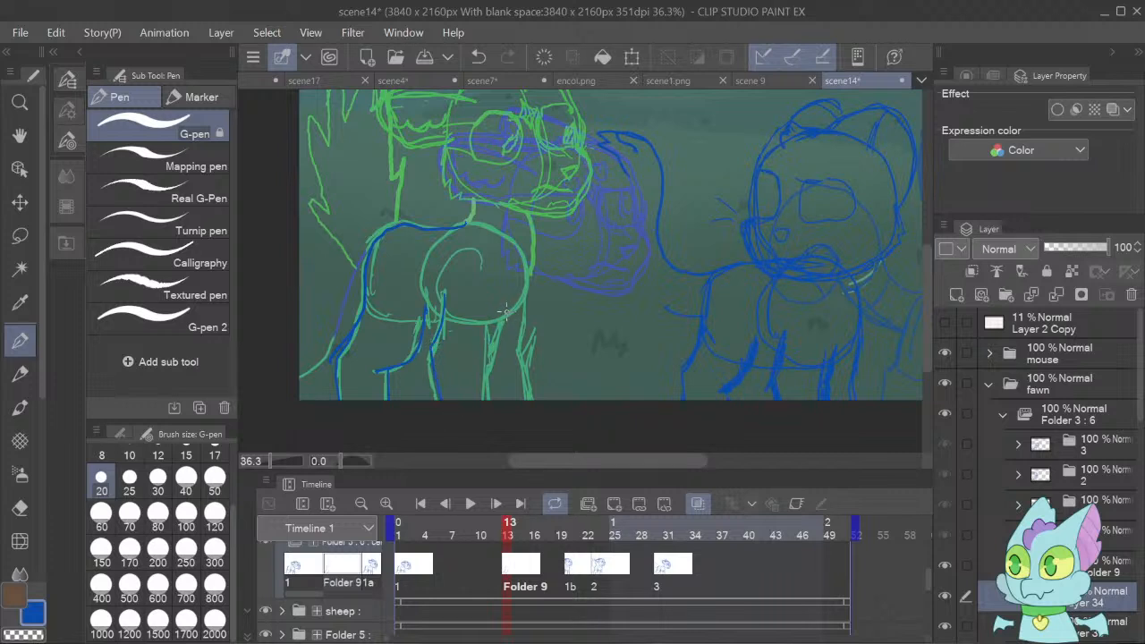
pyautogui.moveTo(505, 311)
pyautogui.mouseDown()
pyautogui.moveTo(484, 348)
pyautogui.moveTo(492, 399)
pyautogui.mouseUp()
pyautogui.moveTo(526, 307)
pyautogui.mouseDown()
pyautogui.moveTo(515, 350)
pyautogui.moveTo(528, 399)
pyautogui.mouseUp()
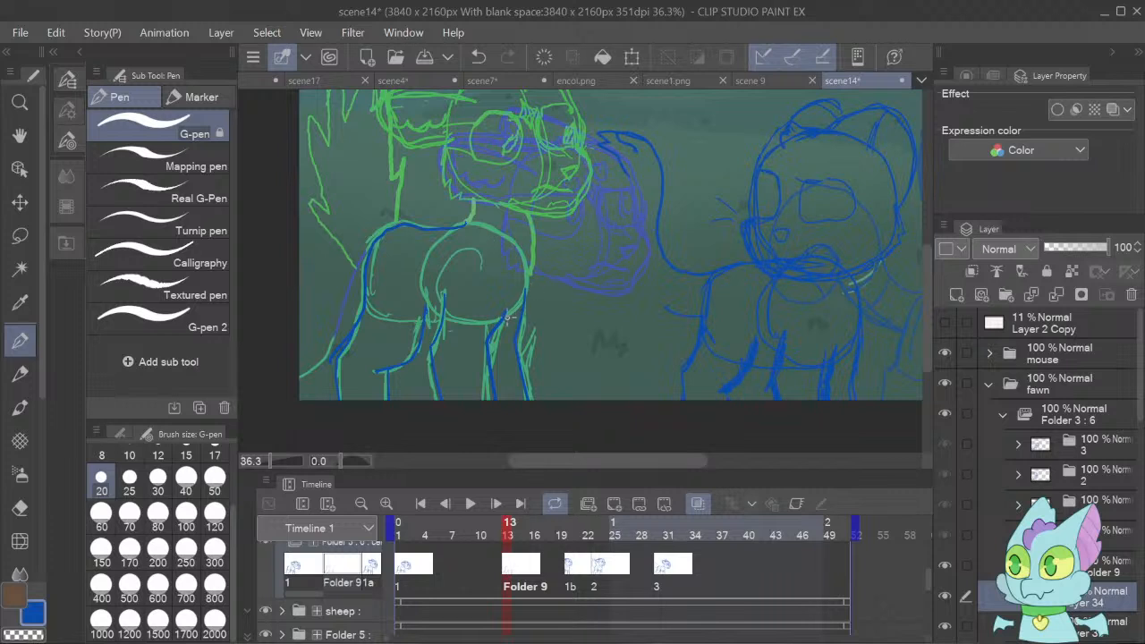
pyautogui.moveTo(508, 317); pyautogui.dragTo(529, 270)
# Draw the fawn's bushy tail on the frame 13 cel, sweeping backward between its lowered and raised onion-skin positions.
pyautogui.moveTo(584, 460); pyautogui.dragTo(537, 462)
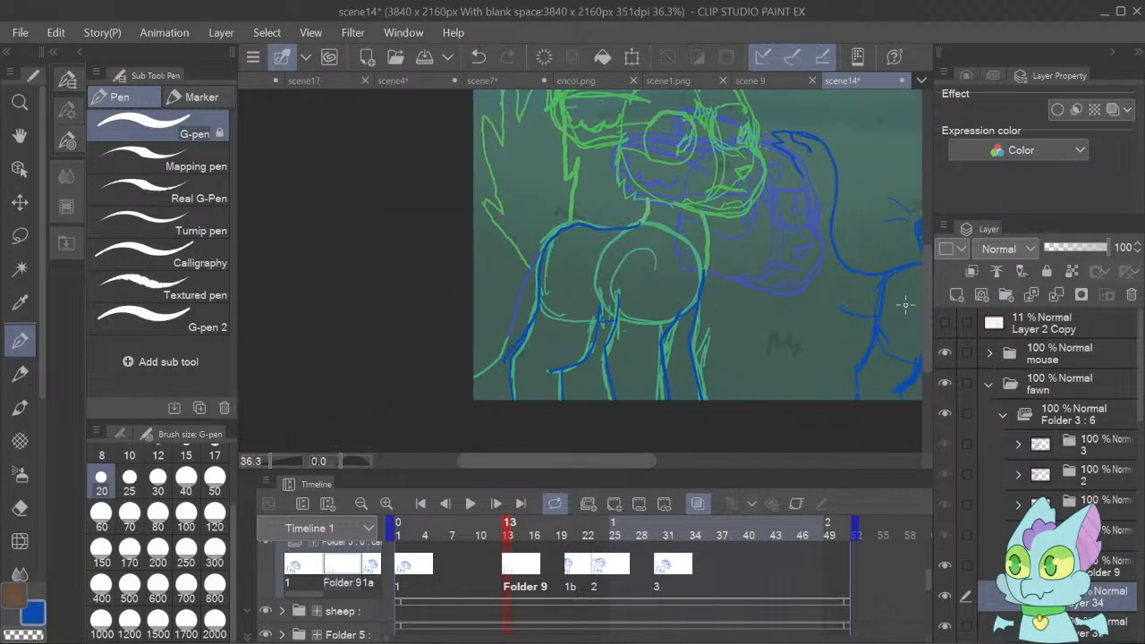
pyautogui.scroll(2, 925, 301)
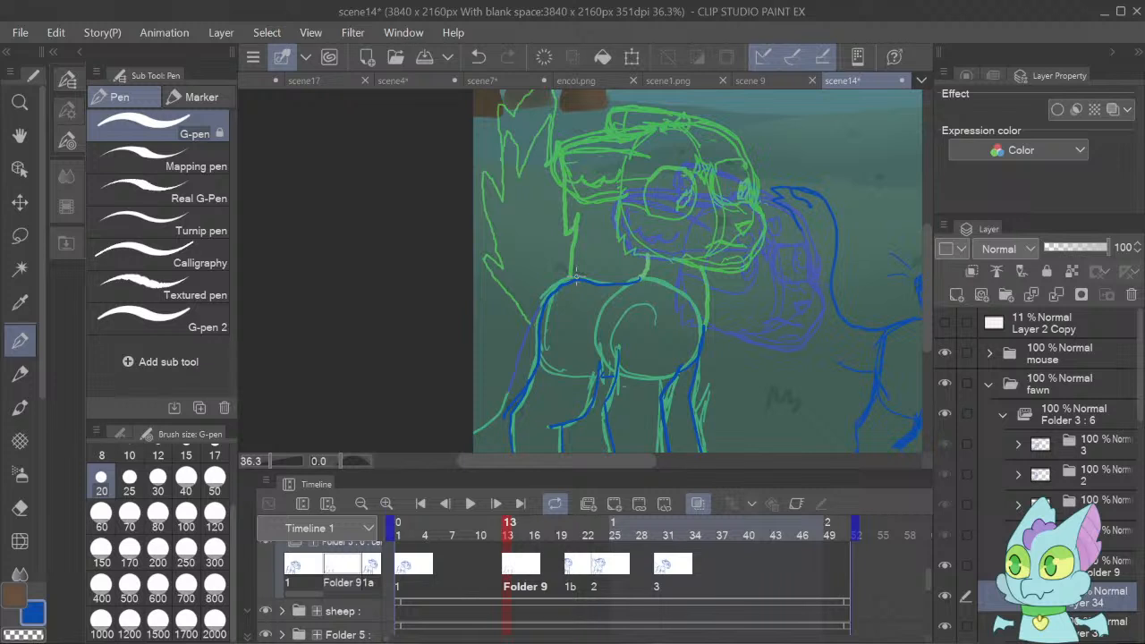
pyautogui.moveTo(572, 272)
pyautogui.mouseDown()
pyautogui.moveTo(529, 252)
pyautogui.moveTo(489, 280)
pyautogui.mouseUp()
pyautogui.moveTo(513, 320)
pyautogui.mouseDown()
pyautogui.moveTo(508, 311)
pyautogui.moveTo(461, 344)
pyautogui.mouseUp()
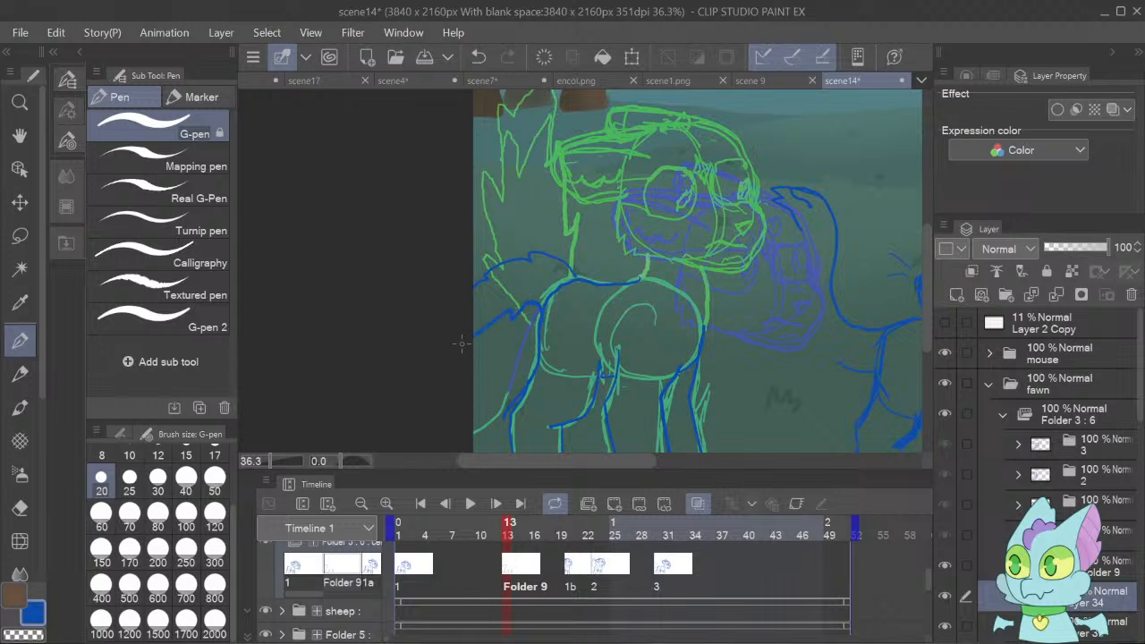
pyautogui.moveTo(531, 261)
pyautogui.mouseDown()
pyautogui.moveTo(477, 257)
pyautogui.moveTo(458, 280)
pyautogui.mouseUp()
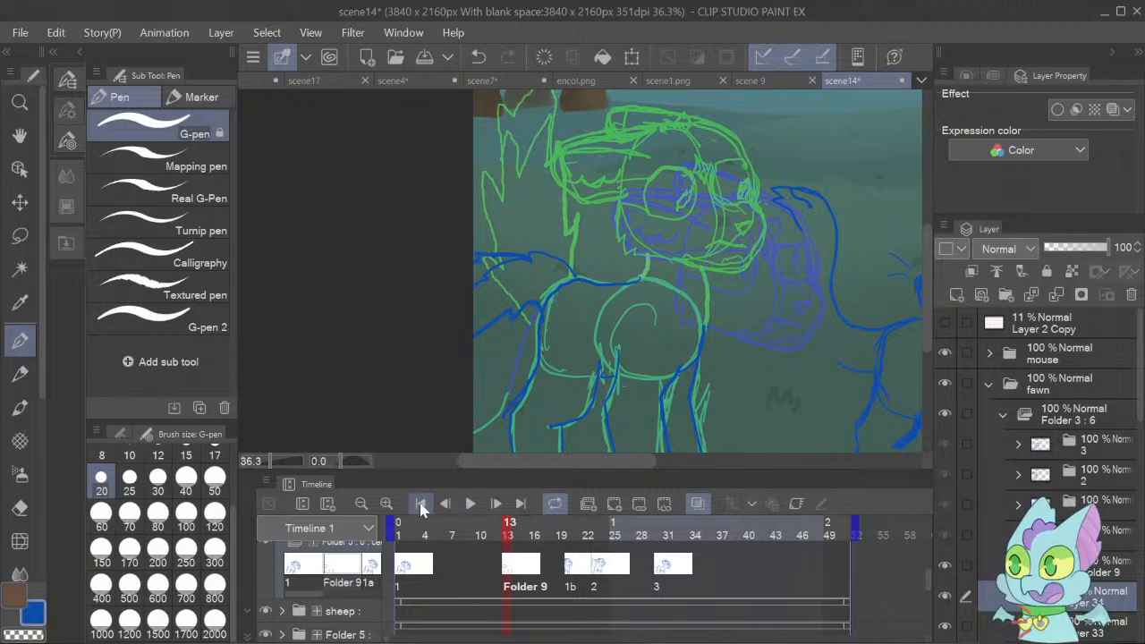
# Play the animation from the first frame to check the new fawn cel's timing, and return to the cel at frame 13.
pyautogui.click(420, 504)
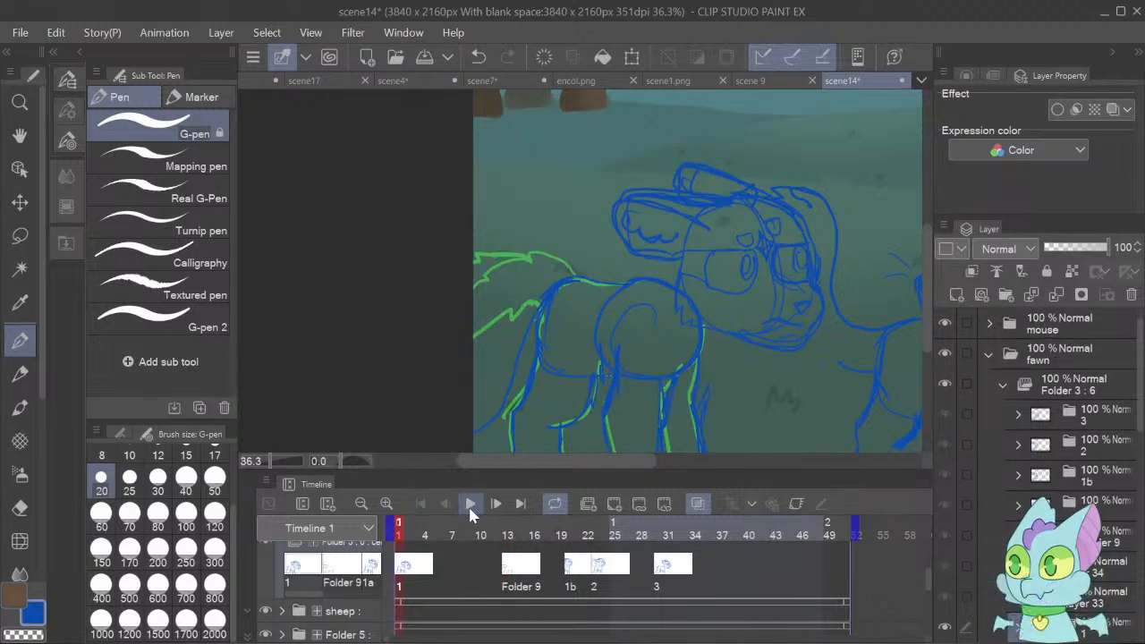
pyautogui.click(472, 506)
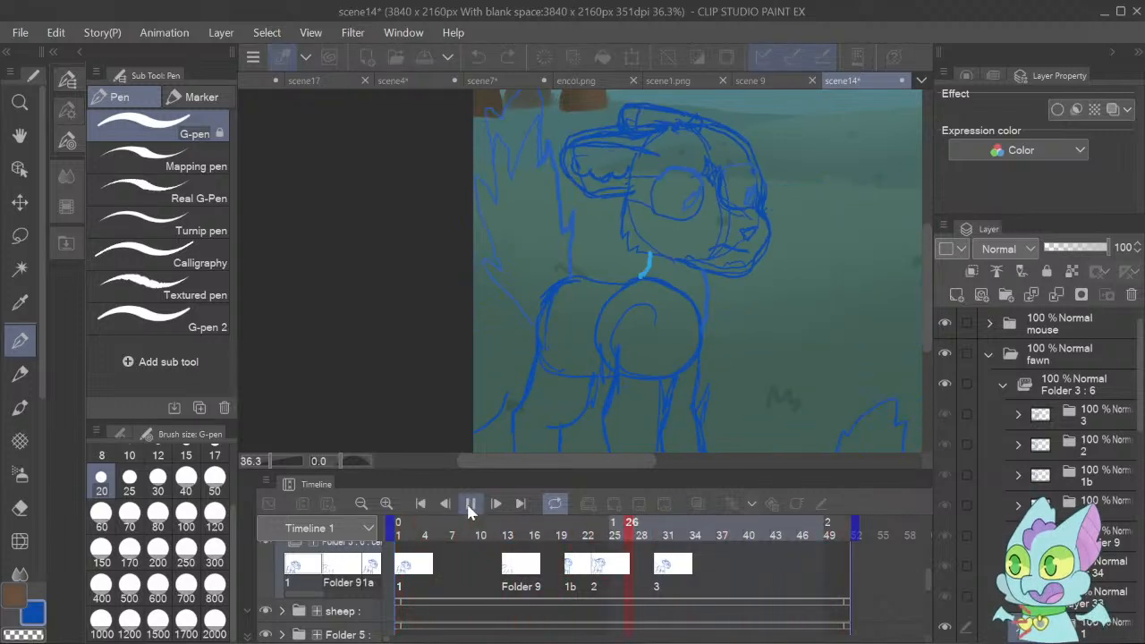
pyautogui.click(471, 505)
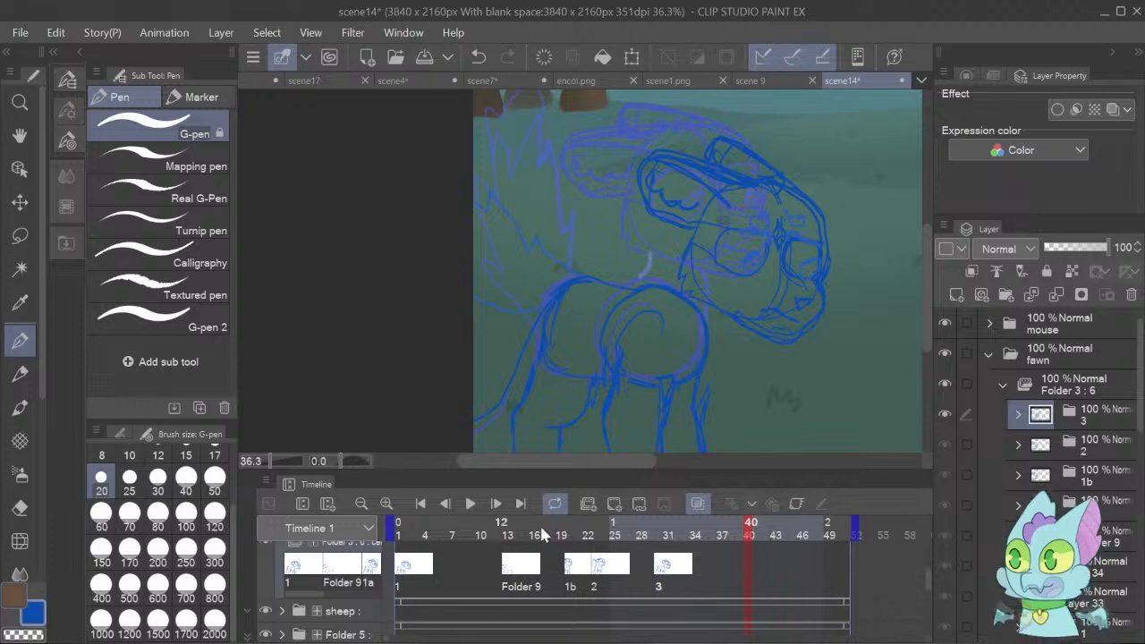
pyautogui.click(572, 571)
pyautogui.click(512, 572)
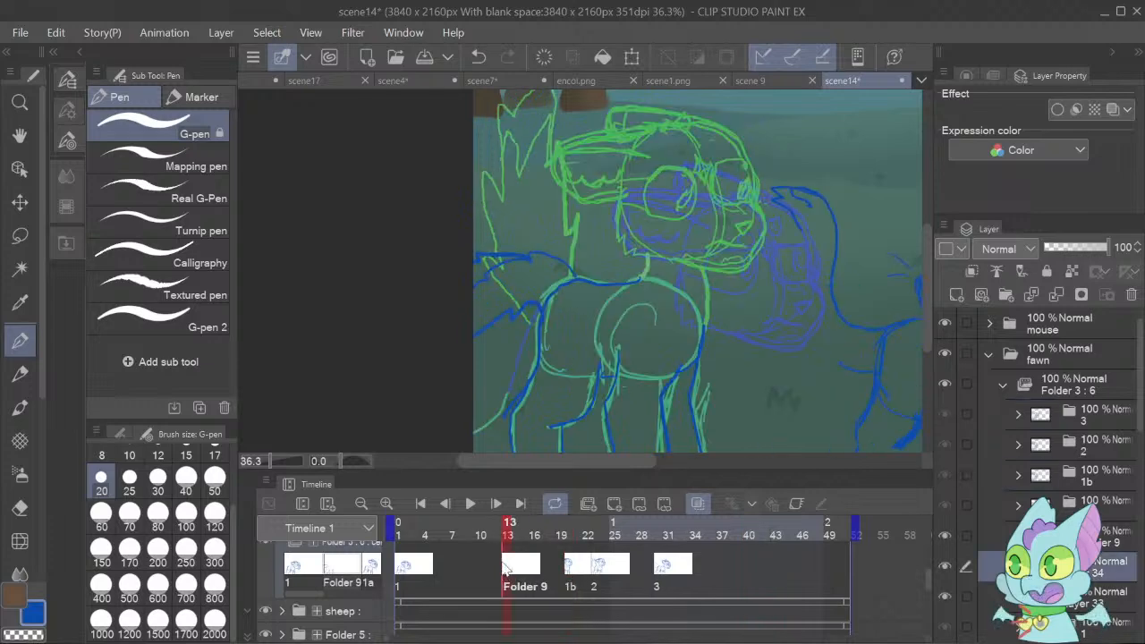
# Move the new fawn cel from frame 13 to frame 17 on the timeline.
pyautogui.moveTo(559, 568); pyautogui.dragTo(543, 557)
pyautogui.click(557, 571)
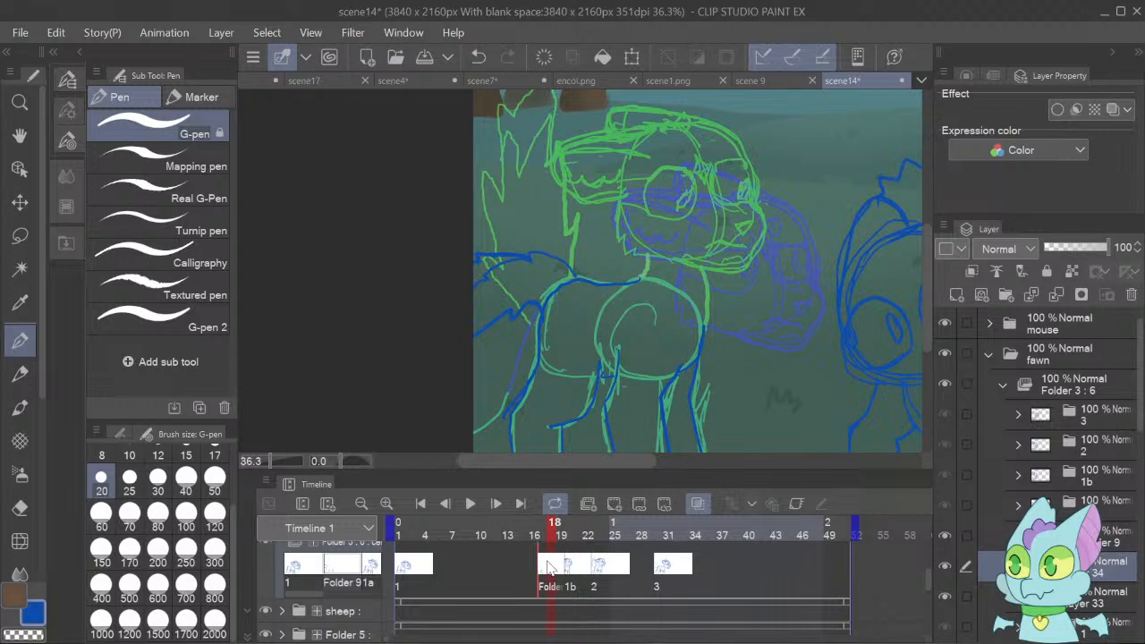
pyautogui.click(544, 570)
# Duplicate the fawn's cel 1 and assign the copy to frame 14.
pyautogui.click(449, 502)
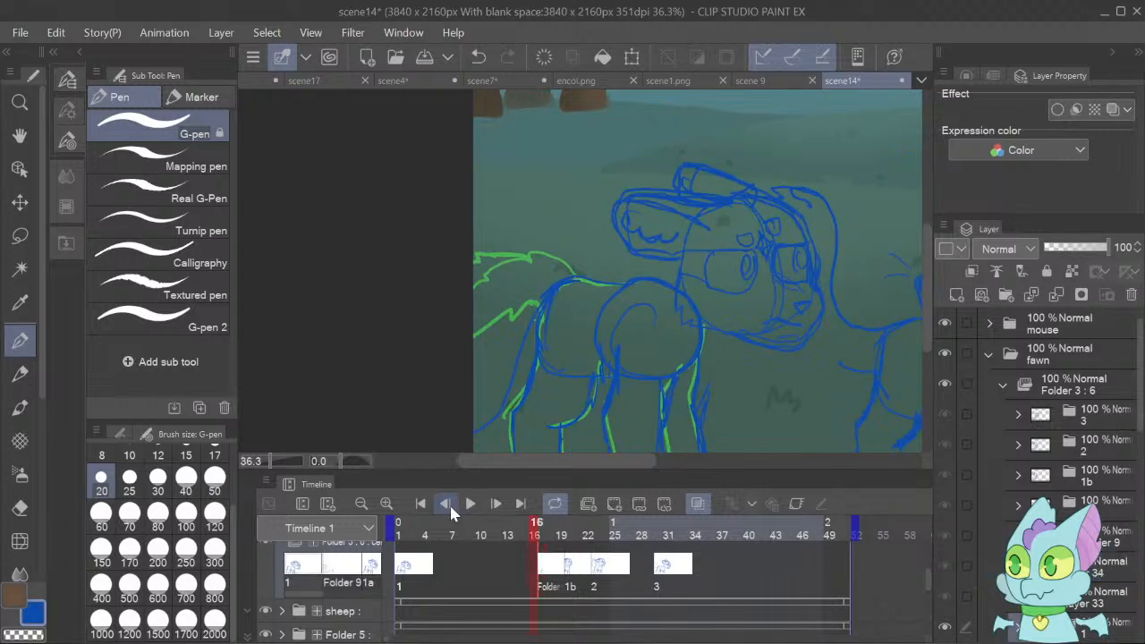
pyautogui.click(449, 503)
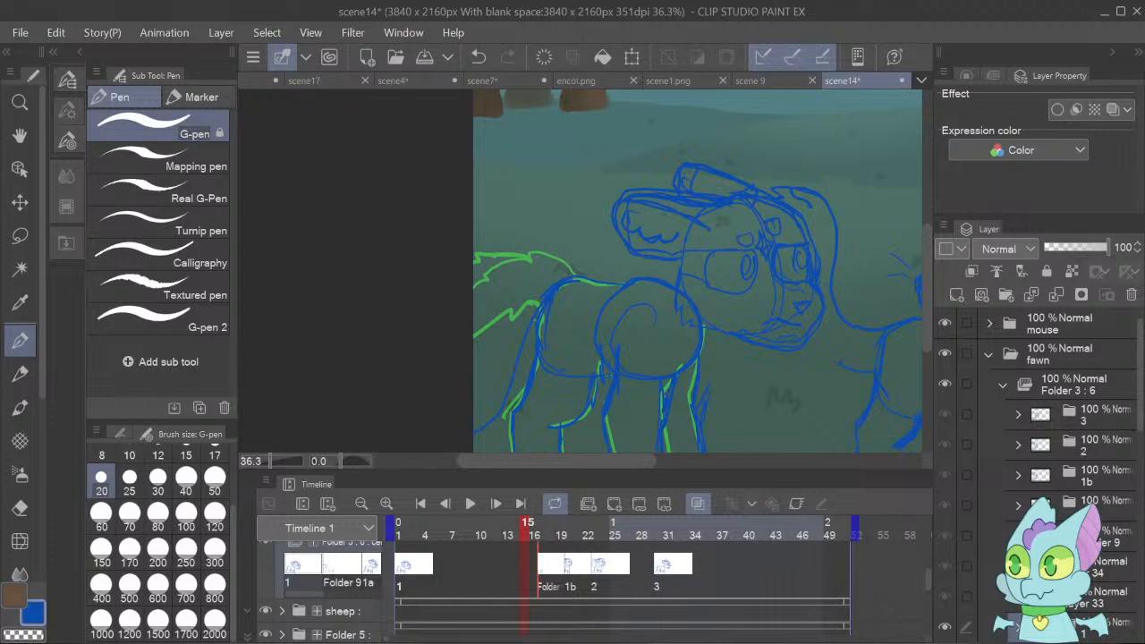
pyautogui.click(1077, 628)
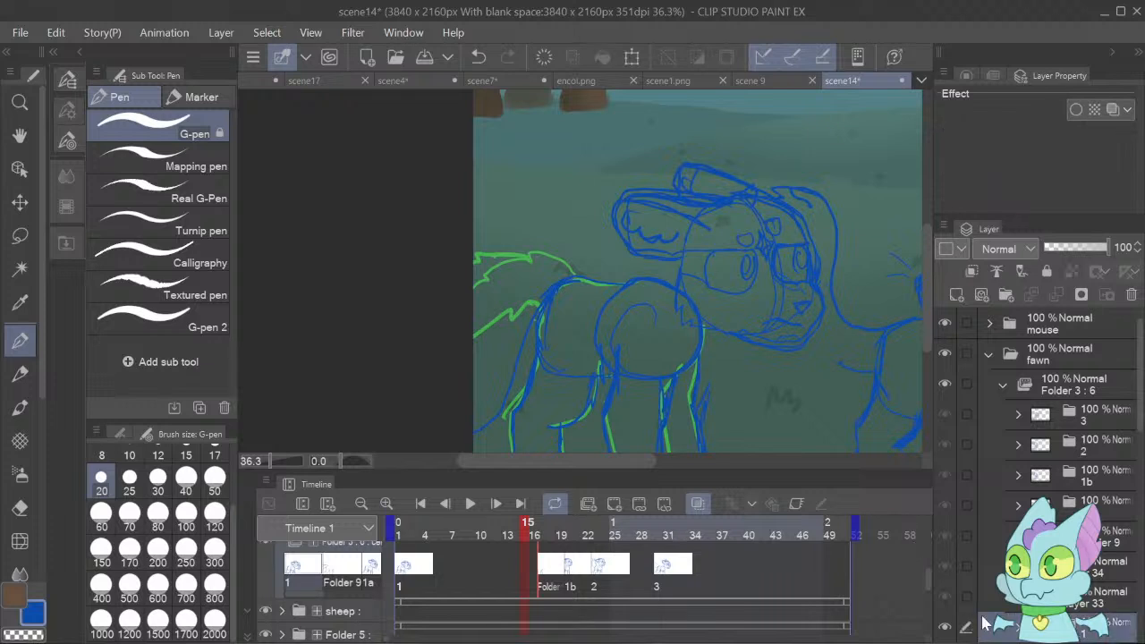
pyautogui.hotkey('ctrl', 'v')
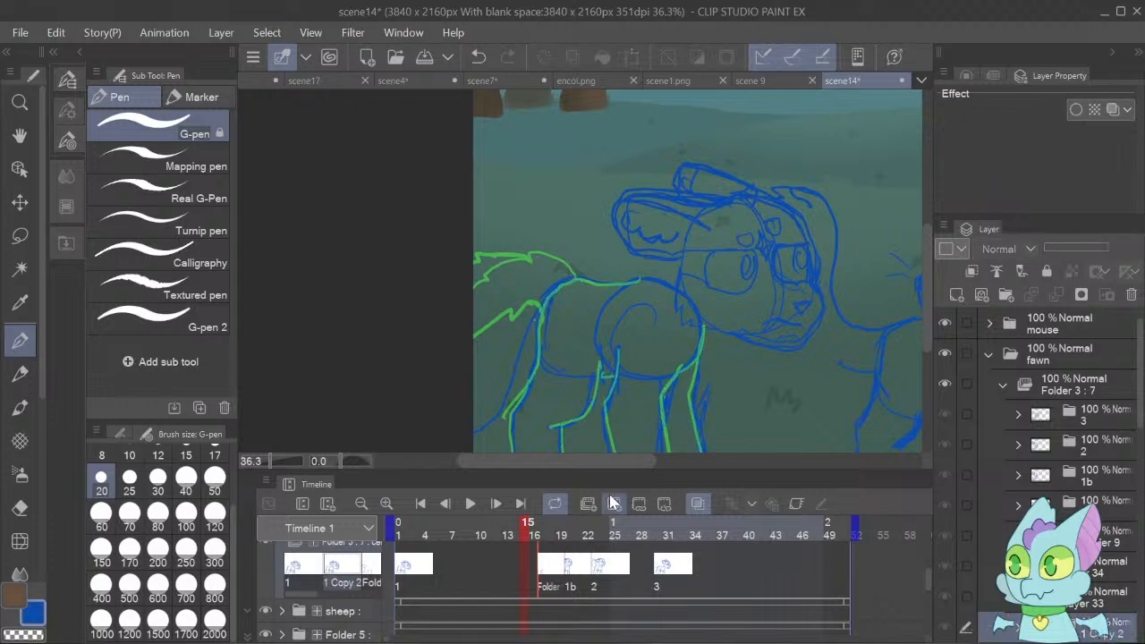
pyautogui.click(517, 562)
pyautogui.click(516, 566)
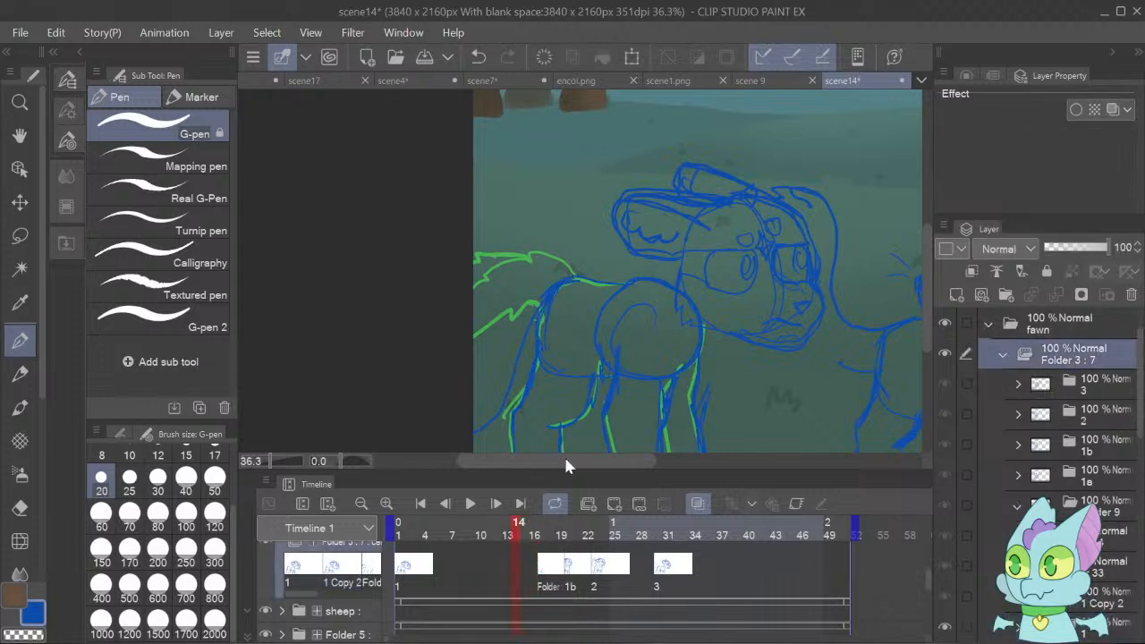
pyautogui.click(541, 219)
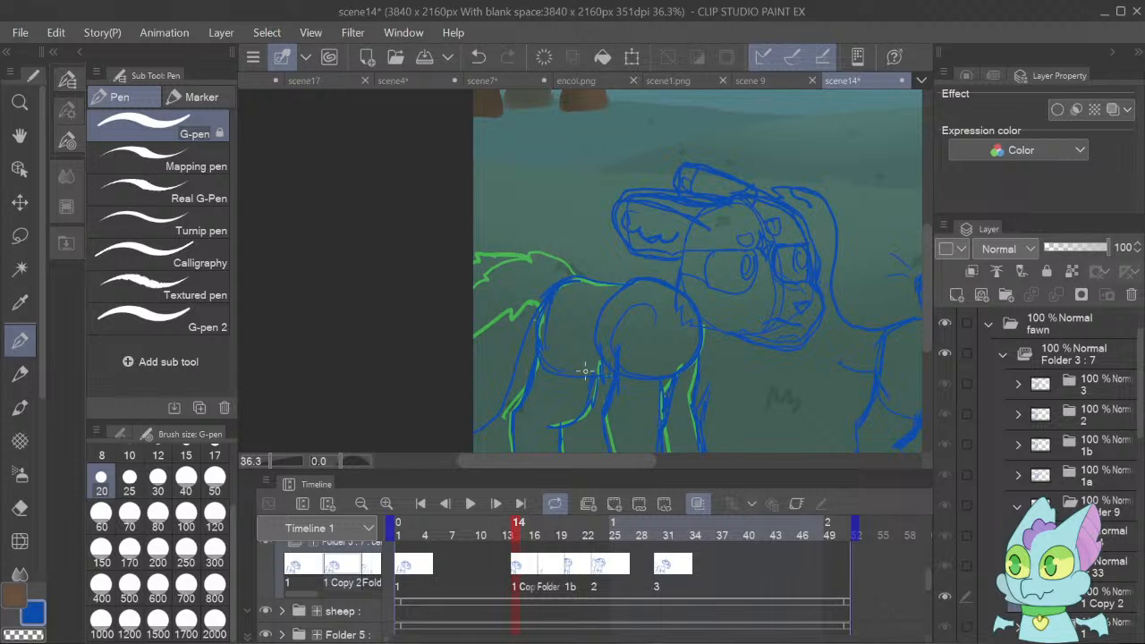
pyautogui.press('m')
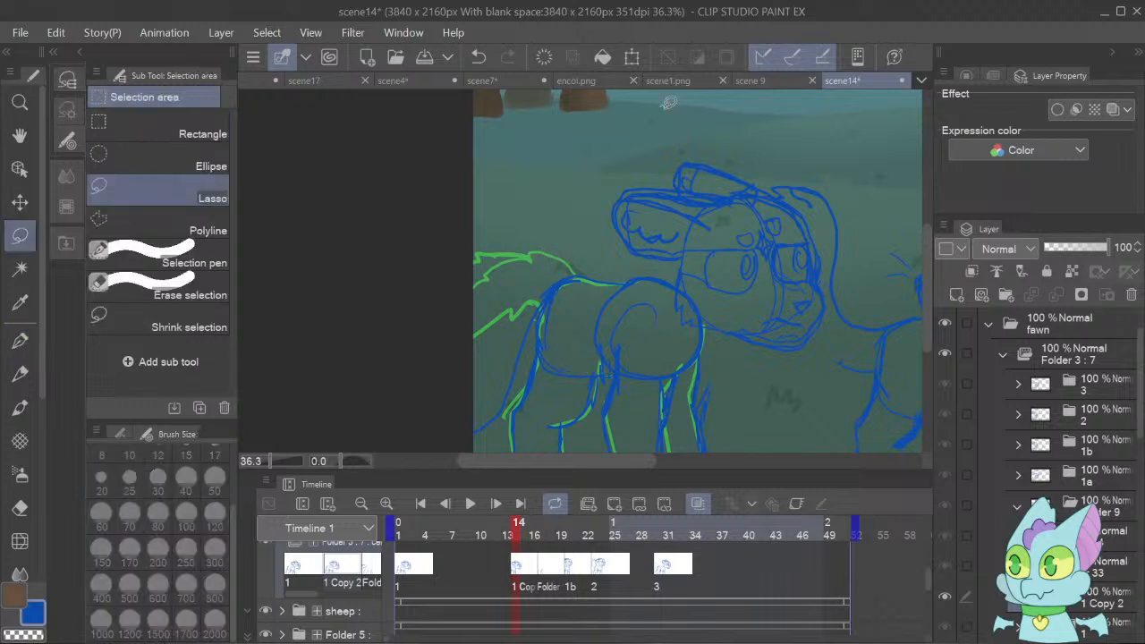
pyautogui.moveTo(664, 105)
pyautogui.mouseDown()
pyautogui.moveTo(562, 159)
pyautogui.moveTo(570, 248)
pyautogui.moveTo(601, 265)
pyautogui.mouseUp()
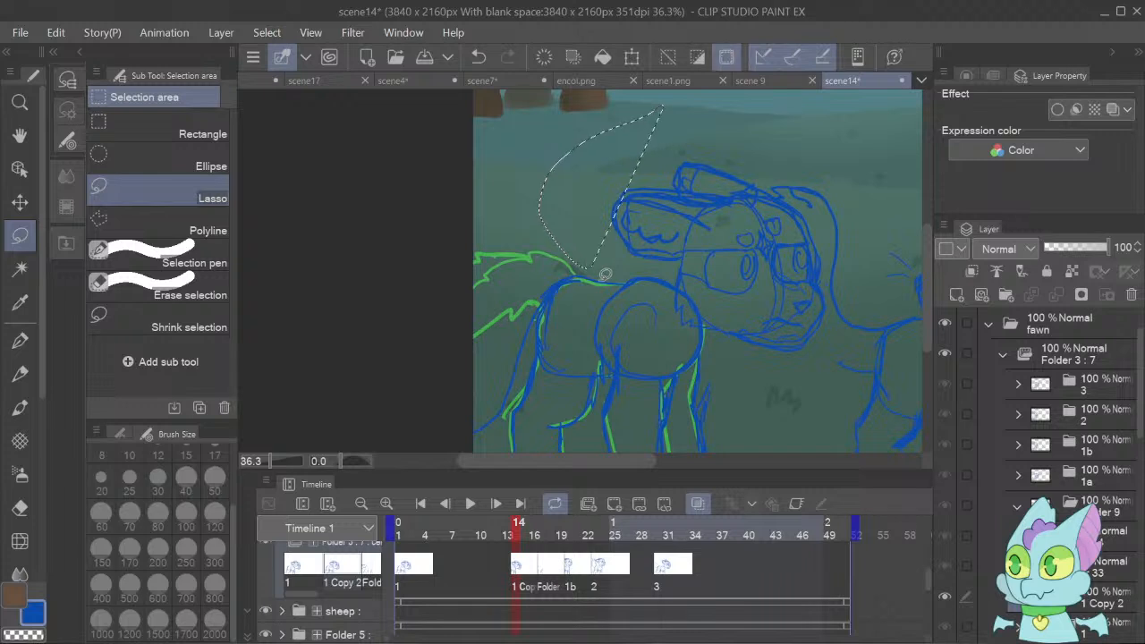
pyautogui.press('o')
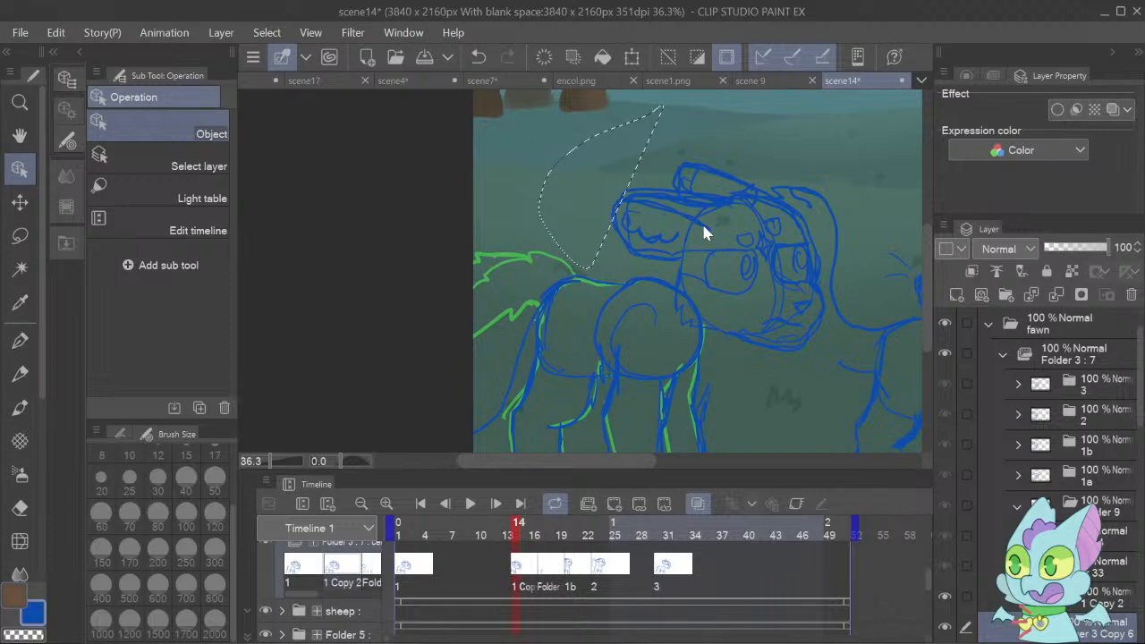
pyautogui.hotkey('ctrl', 'd')
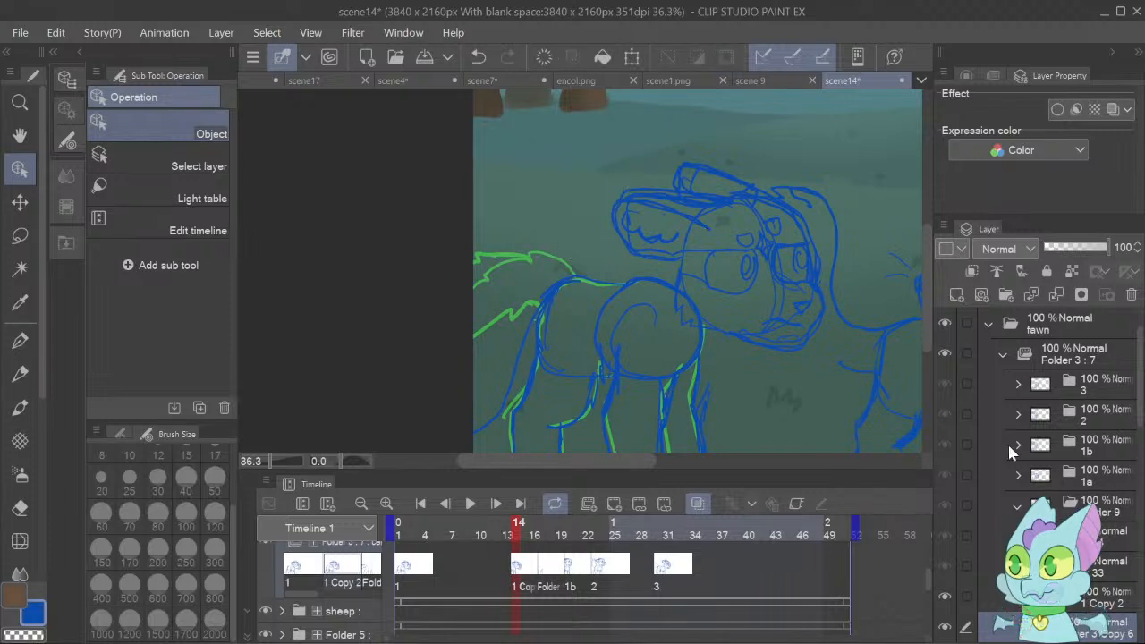
# Rotate the fawn's head layer a few degrees clockwise and lower it slightly in the copied cel at frame 14.
pyautogui.click(946, 630)
pyautogui.press('k')
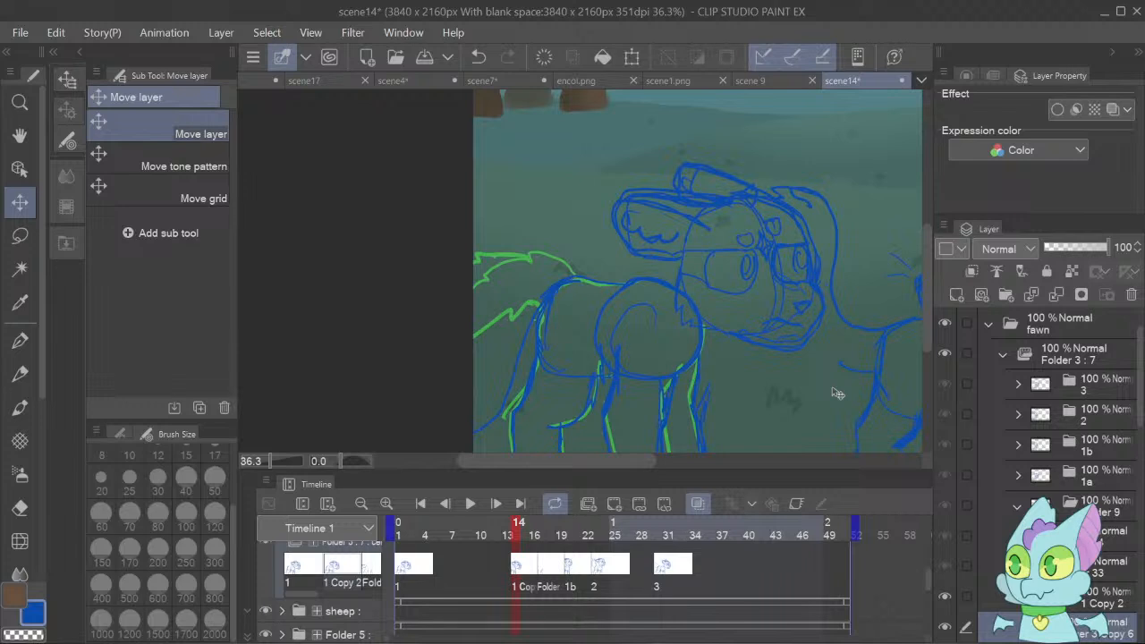
pyautogui.hotkey('ctrl', 't')
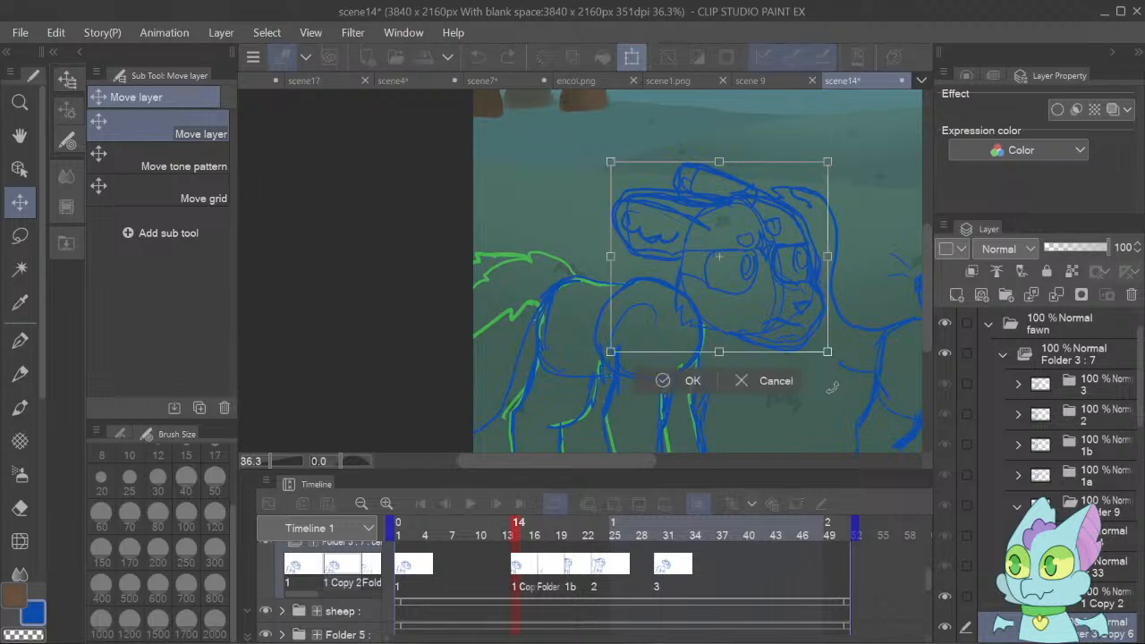
pyautogui.moveTo(832, 387); pyautogui.dragTo(827, 400)
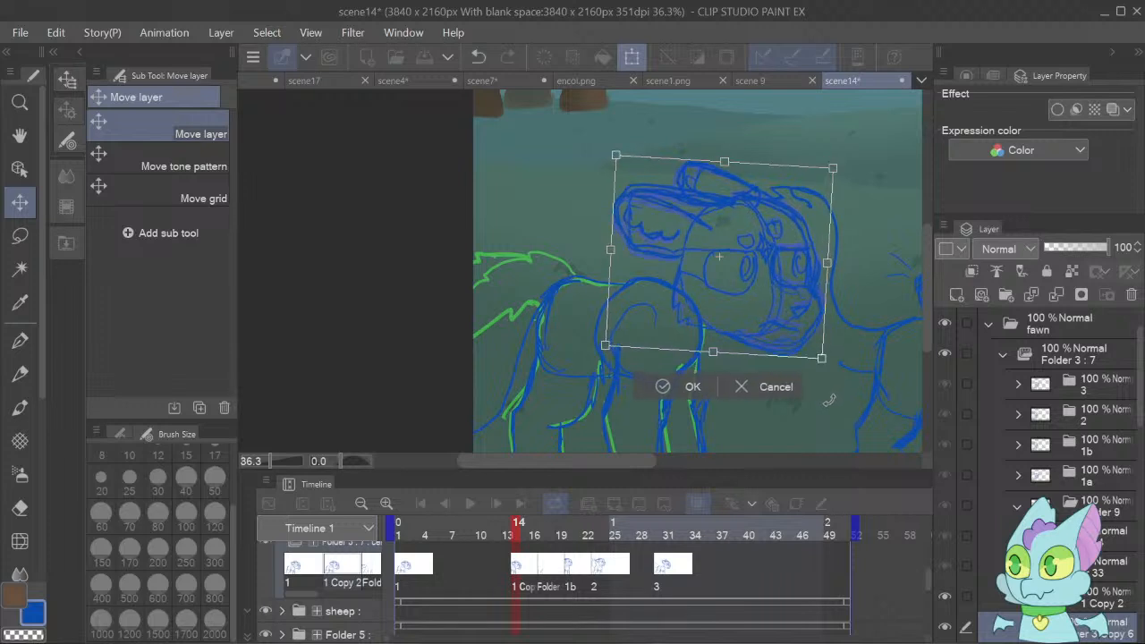
pyautogui.click(696, 387)
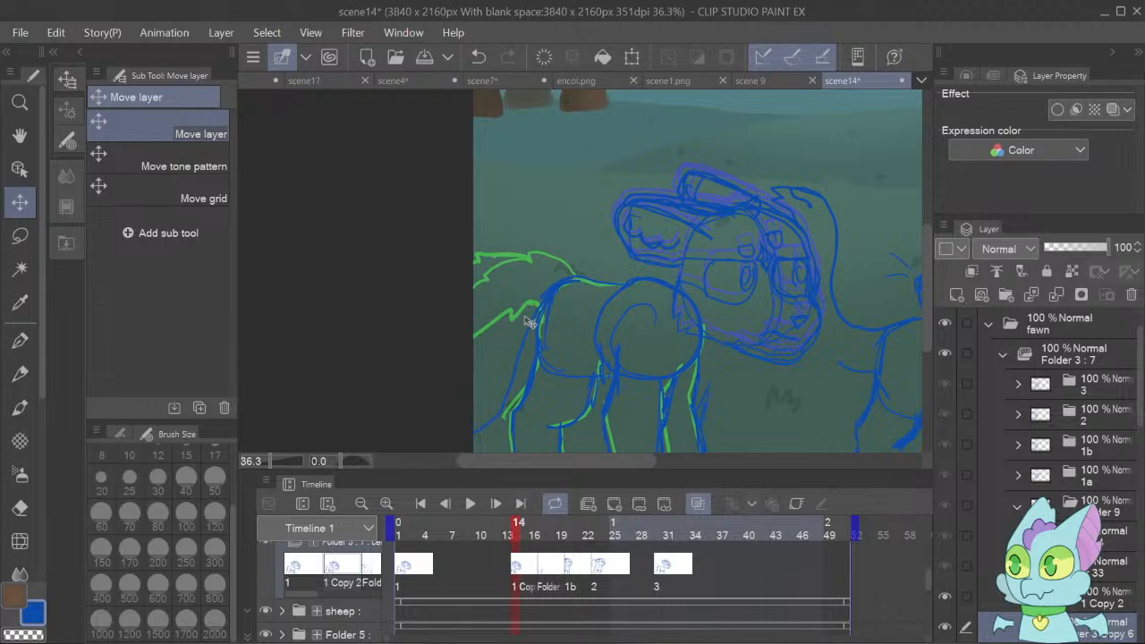
# Lasso the fawn's tail in the copied cel, rotate it slightly counterclockwise about its base, and play back the animation.
pyautogui.press('m')
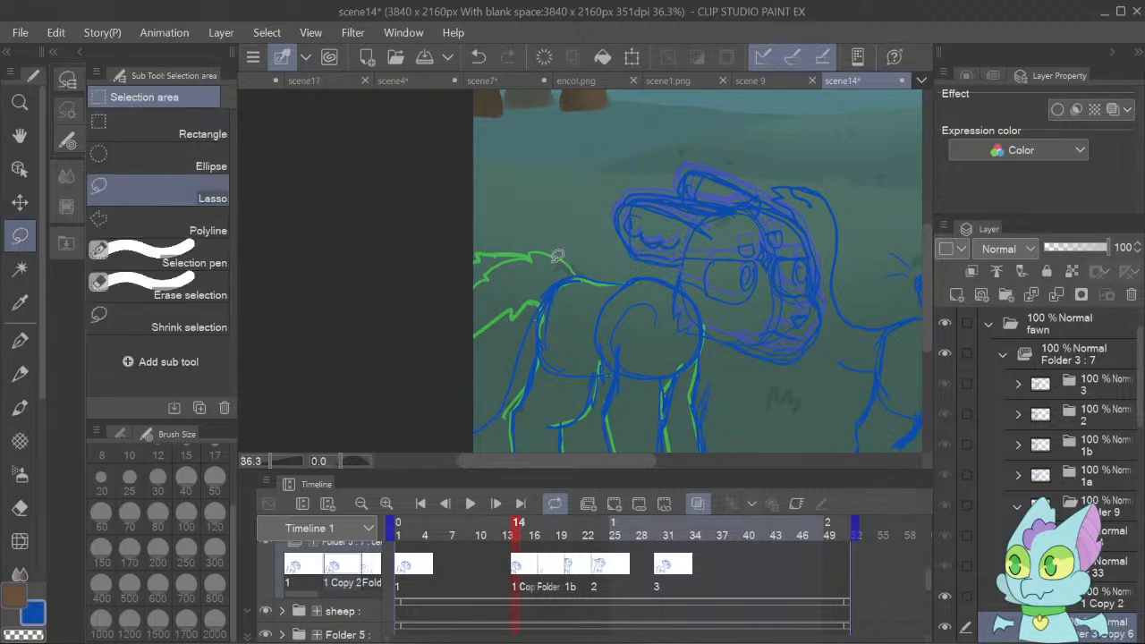
pyautogui.moveTo(535, 275)
pyautogui.mouseDown()
pyautogui.moveTo(411, 388)
pyautogui.moveTo(408, 427)
pyautogui.moveTo(437, 449)
pyautogui.moveTo(493, 420)
pyautogui.mouseUp()
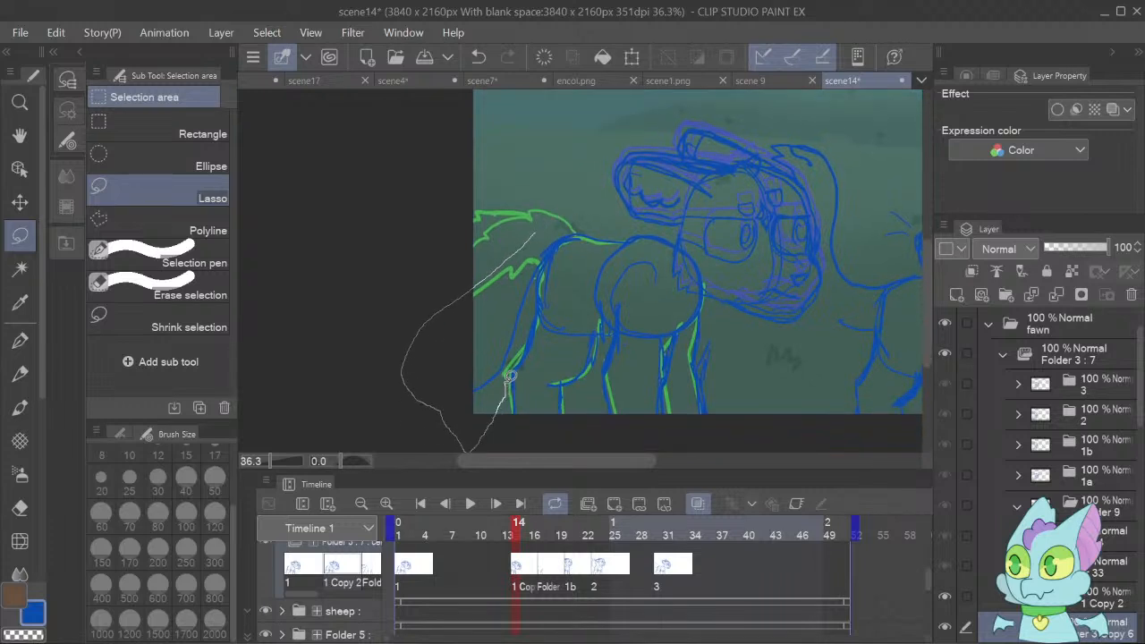
pyautogui.moveTo(533, 319); pyautogui.dragTo(553, 235)
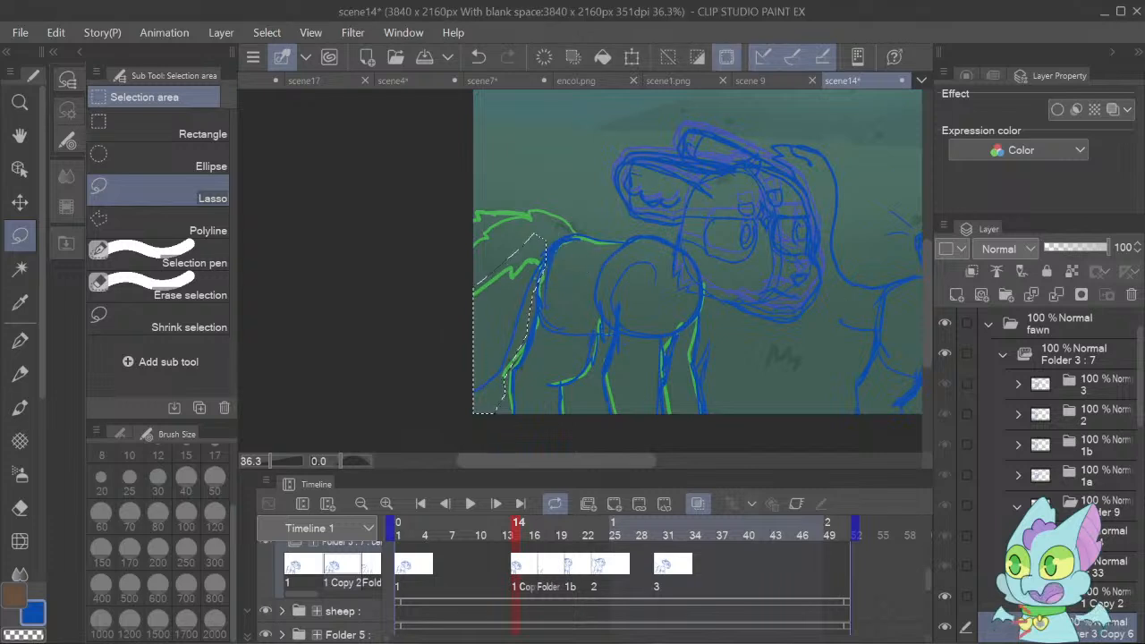
pyautogui.click(1109, 592)
pyautogui.hotkey('ctrl', 't')
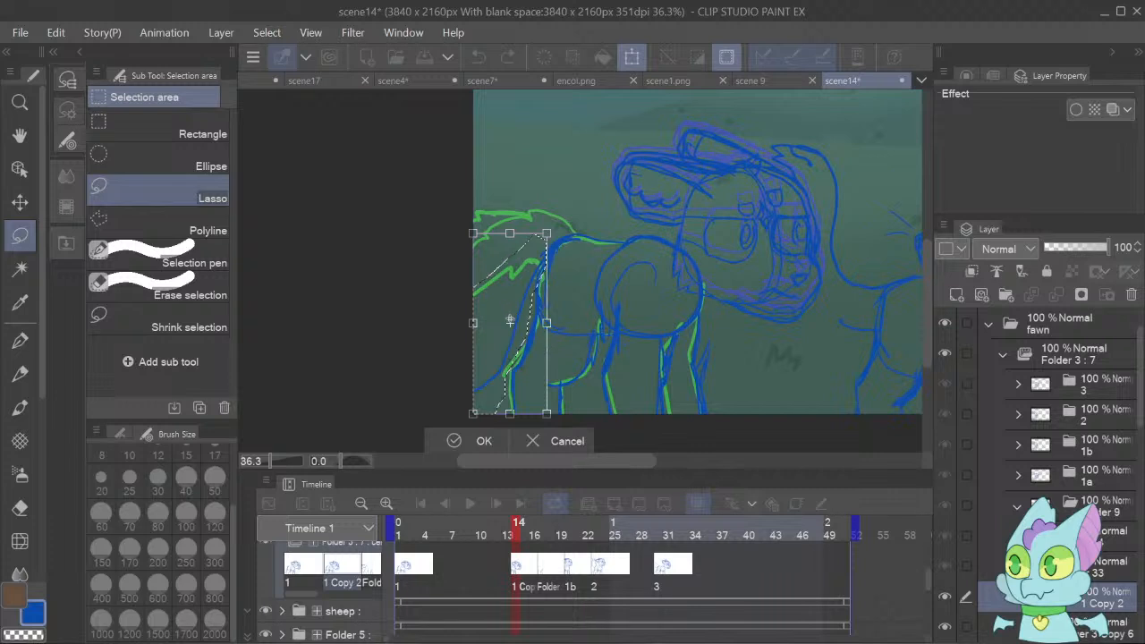
pyautogui.moveTo(510, 322)
pyautogui.mouseDown()
pyautogui.moveTo(563, 261)
pyautogui.moveTo(547, 253)
pyautogui.mouseUp()
pyautogui.moveTo(465, 220); pyautogui.dragTo(462, 218)
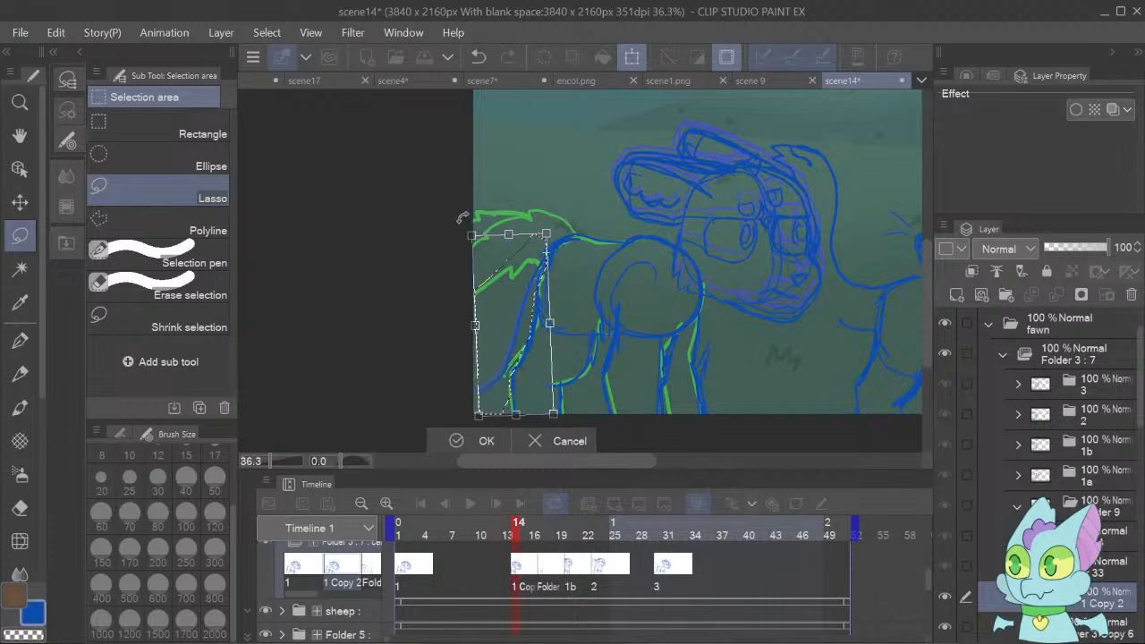
pyautogui.click(449, 435)
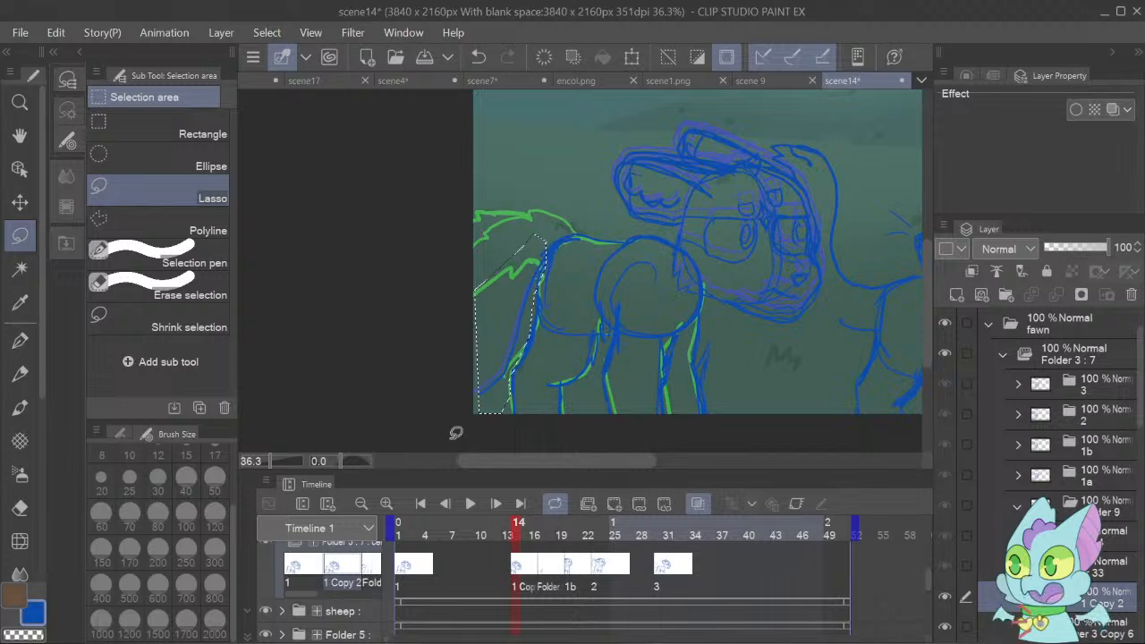
pyautogui.hotkey('ctrl', 'd')
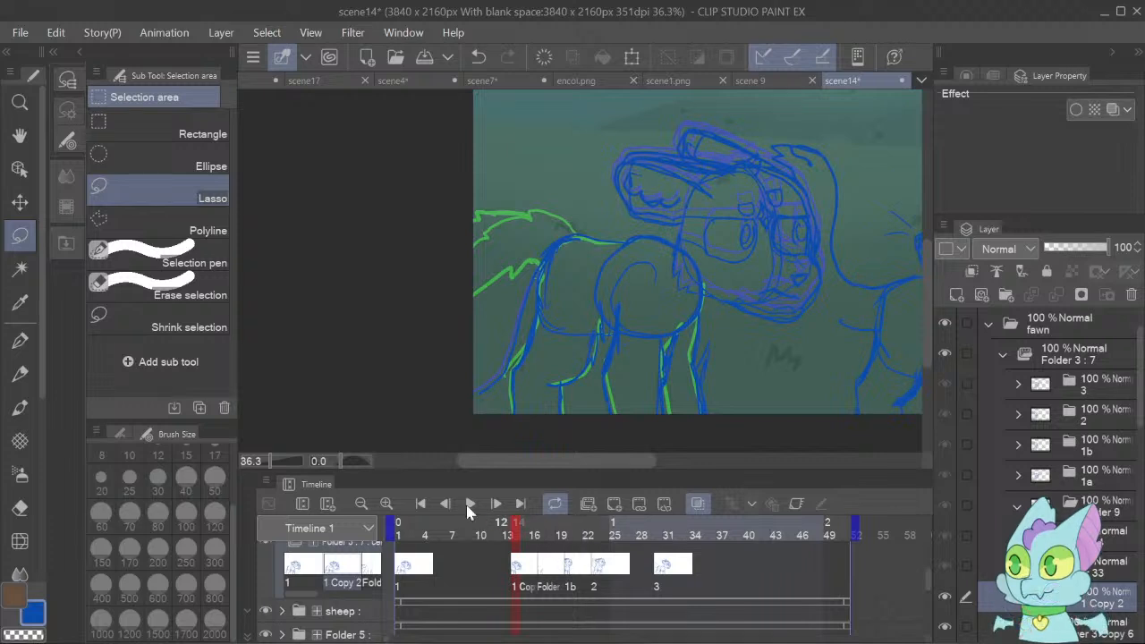
pyautogui.click(469, 503)
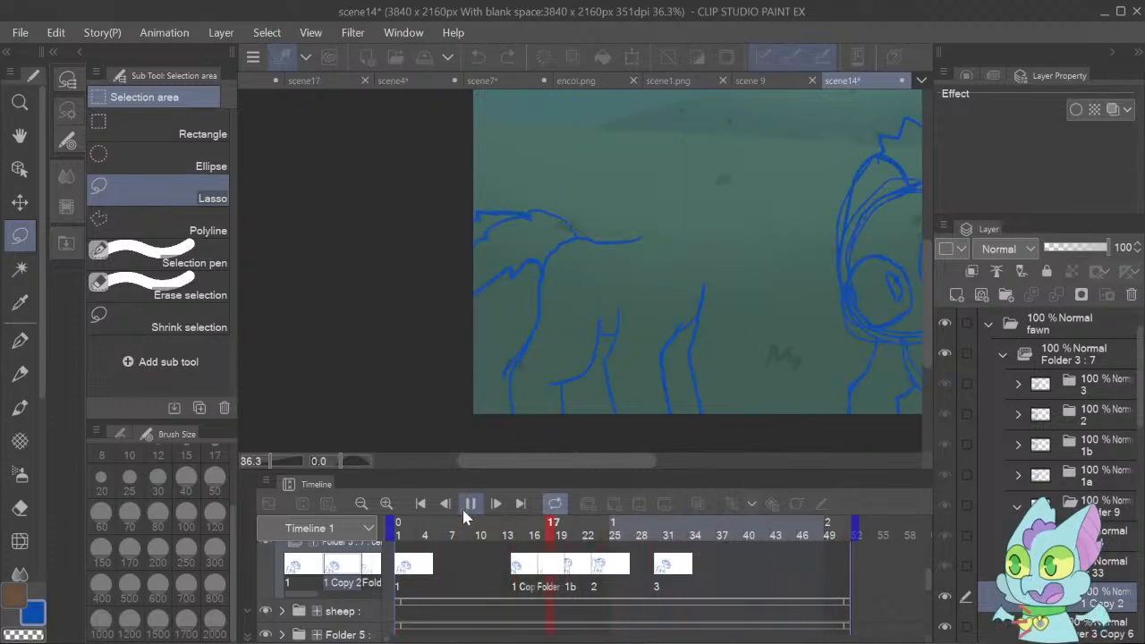
pyautogui.click(469, 504)
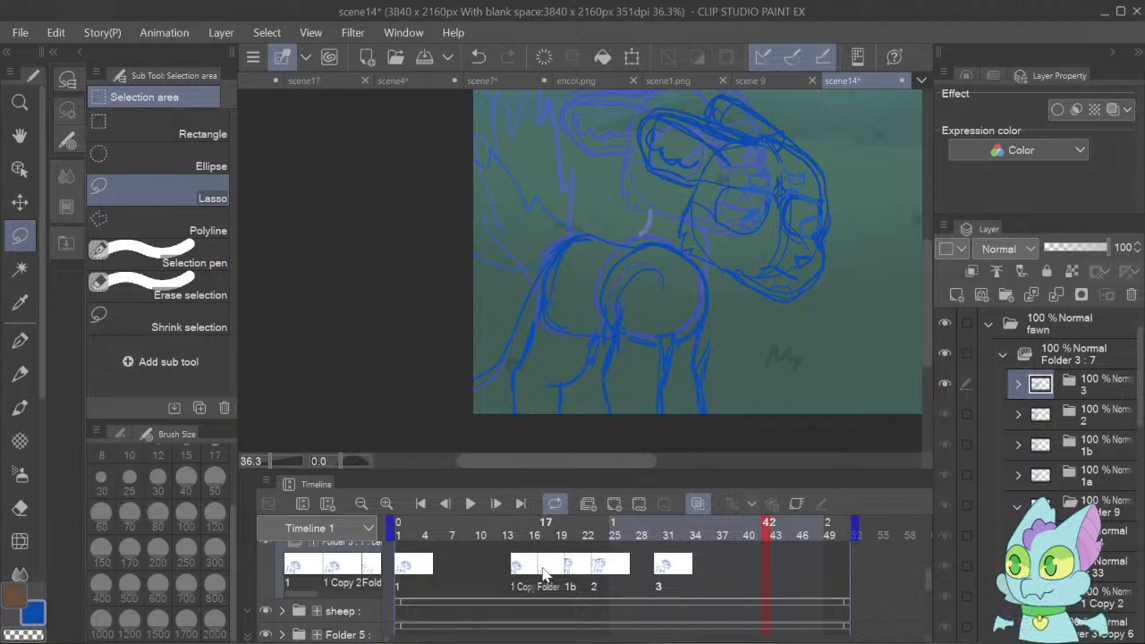
# Add a new raster layer in the fawn's cel at frame 17 and trace the green onion-skin head outline with the G-pen.
pyautogui.click(549, 578)
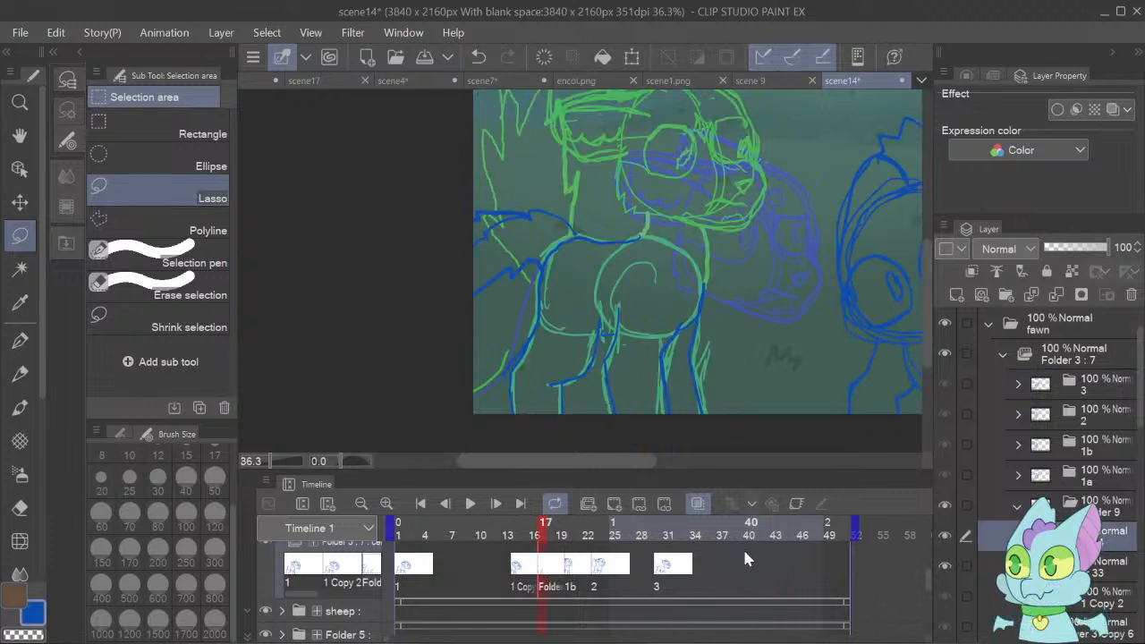
pyautogui.click(956, 295)
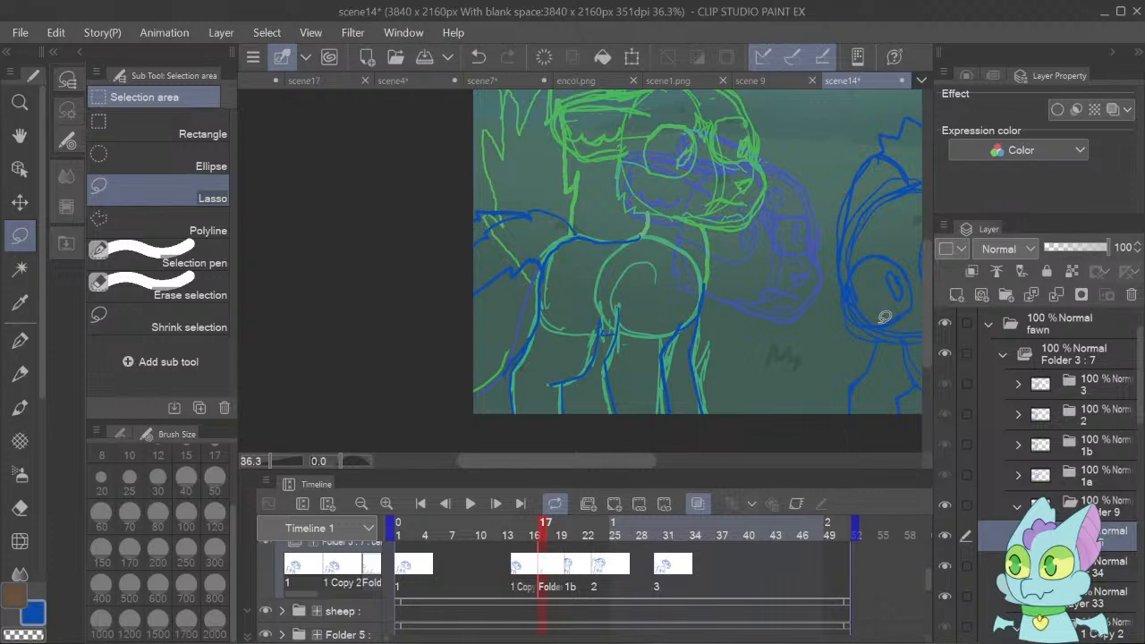
pyautogui.scroll(3, 922, 305)
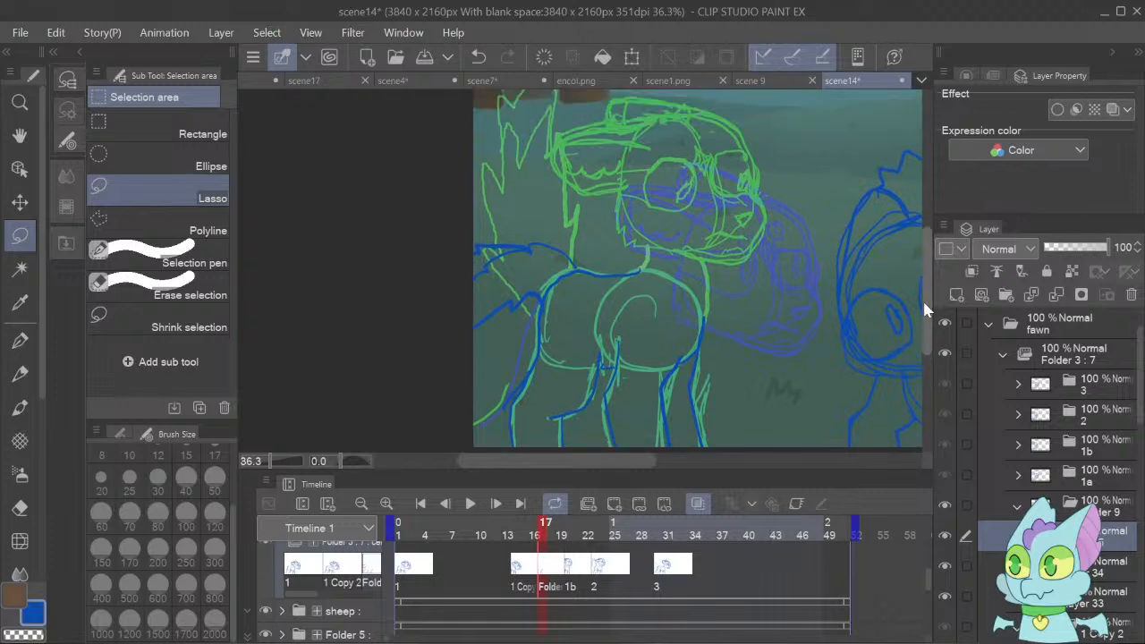
pyautogui.scroll(-2, 926, 313)
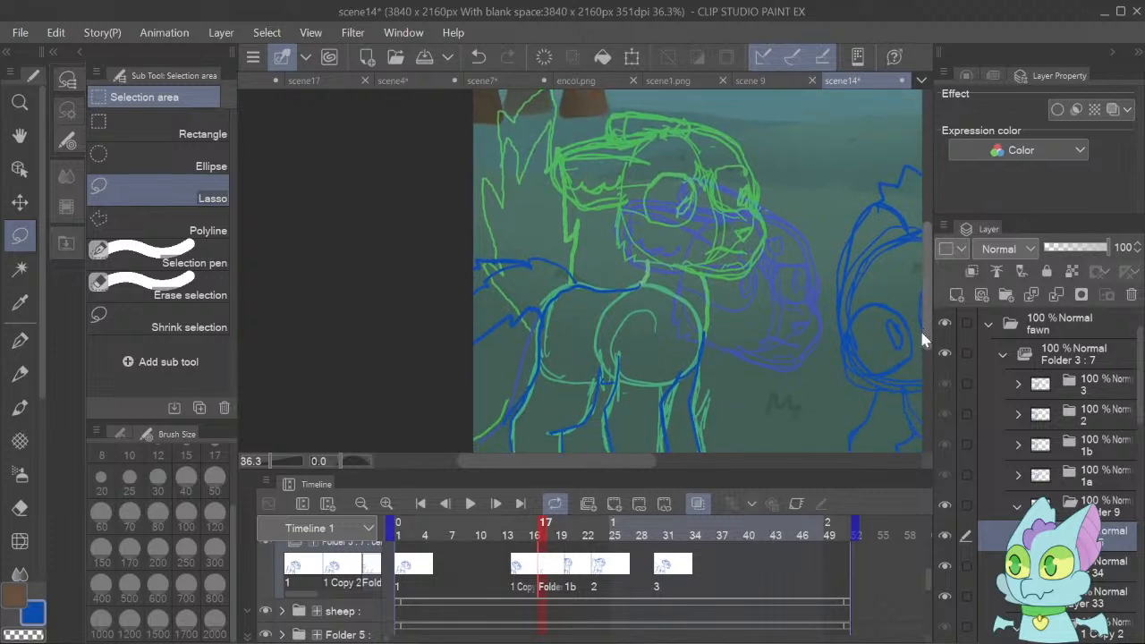
pyautogui.click(31, 341)
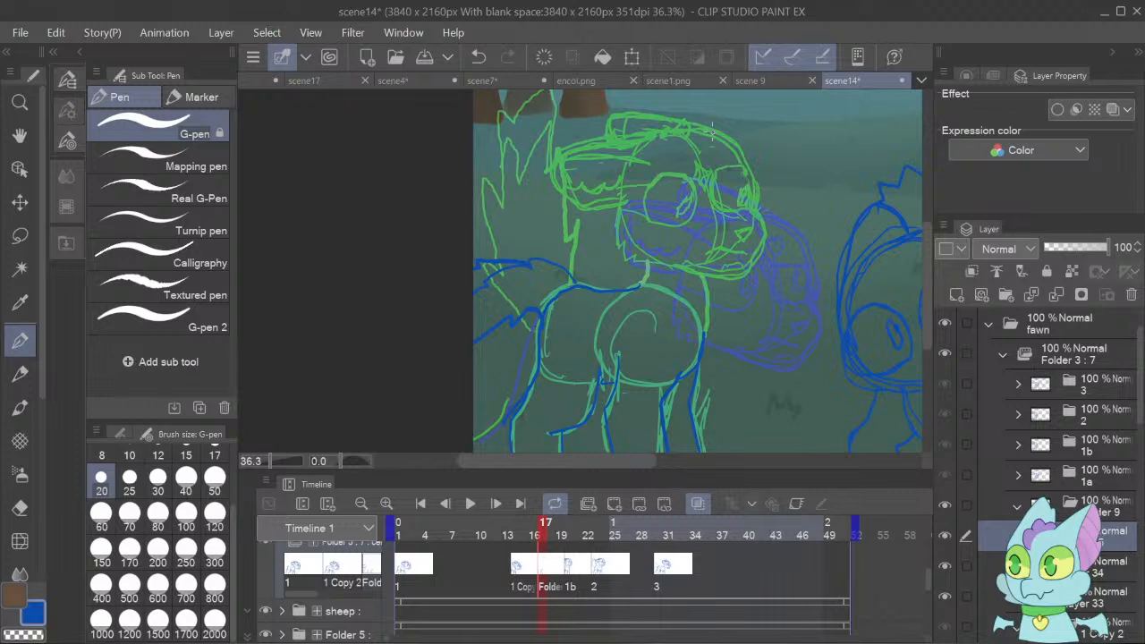
pyautogui.moveTo(711, 133)
pyautogui.mouseDown()
pyautogui.moveTo(661, 137)
pyautogui.moveTo(639, 152)
pyautogui.moveTo(623, 190)
pyautogui.moveTo(630, 242)
pyautogui.moveTo(644, 260)
pyautogui.moveTo(712, 278)
pyautogui.moveTo(755, 261)
pyautogui.moveTo(762, 236)
pyautogui.mouseUp()
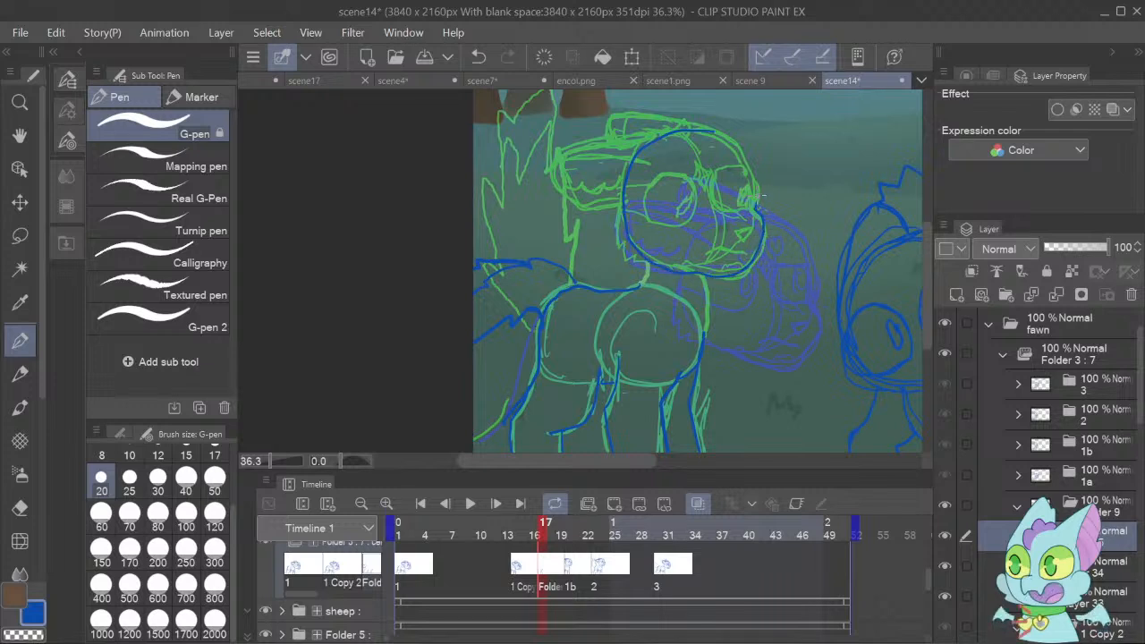
pyautogui.moveTo(762, 195)
pyautogui.mouseDown()
pyautogui.moveTo(726, 137)
pyautogui.moveTo(704, 135)
pyautogui.mouseUp()
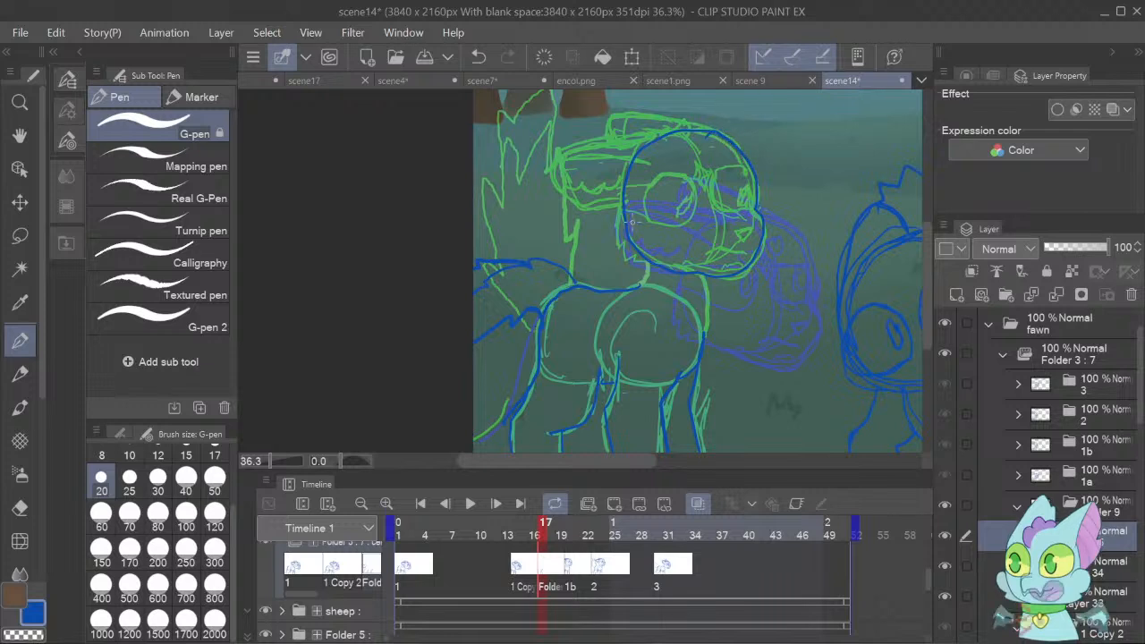
# Move the traced head outline down and slightly right, between the two onion-skin heads, and rotate it a few degrees clockwise.
pyautogui.press('k')
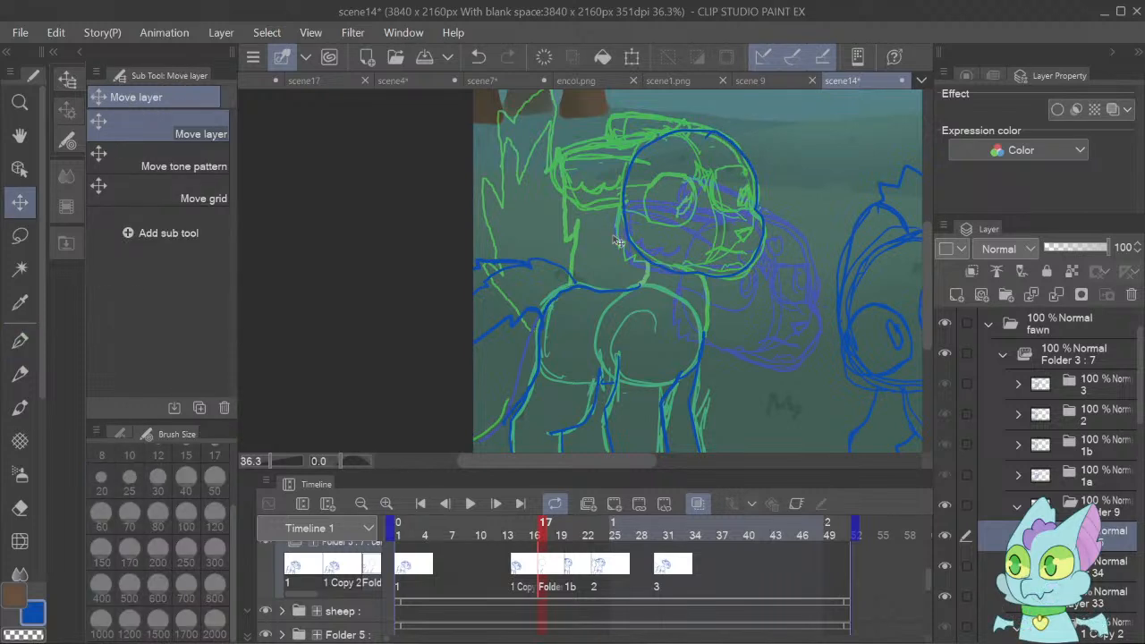
pyautogui.moveTo(663, 229); pyautogui.dragTo(684, 296)
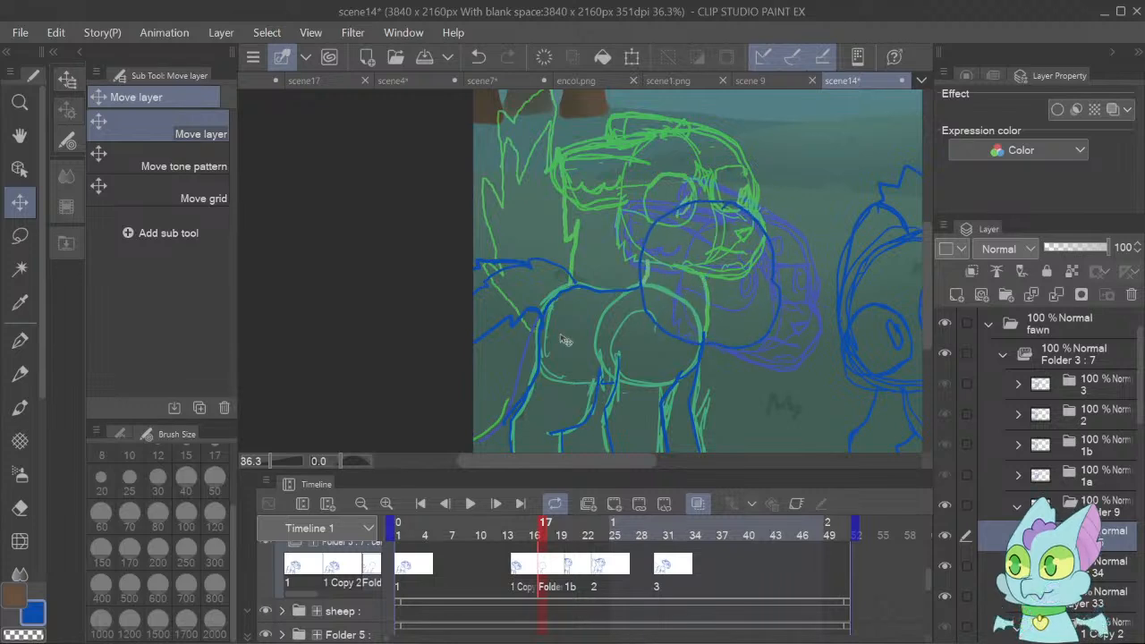
pyautogui.click(21, 341)
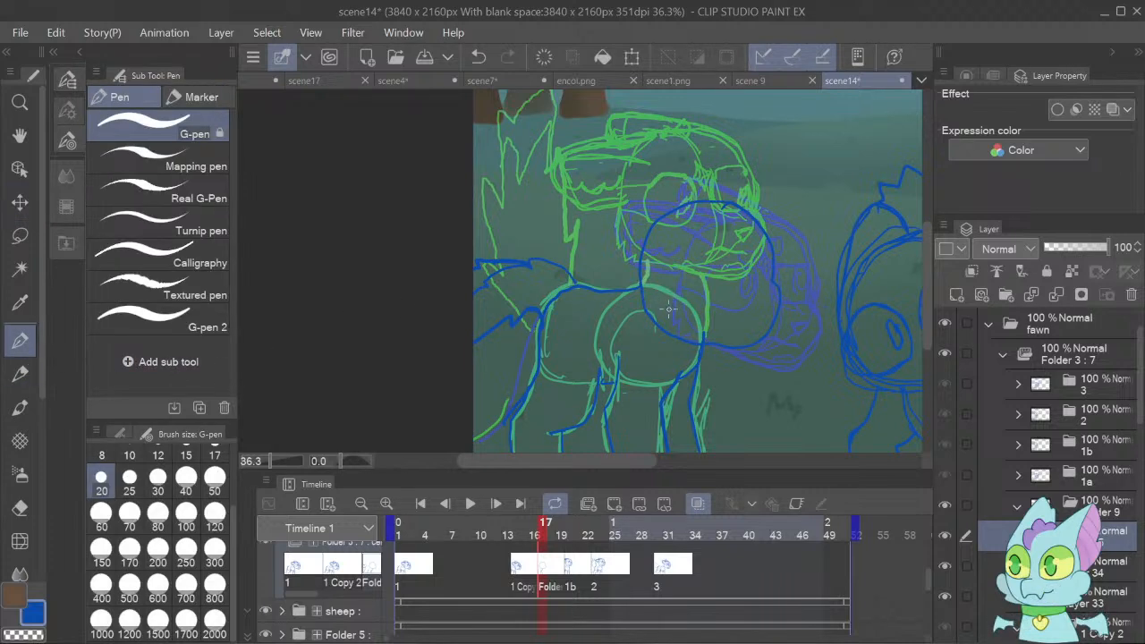
pyautogui.hotkey('ctrl', 't')
pyautogui.moveTo(485, 281); pyautogui.dragTo(475, 257)
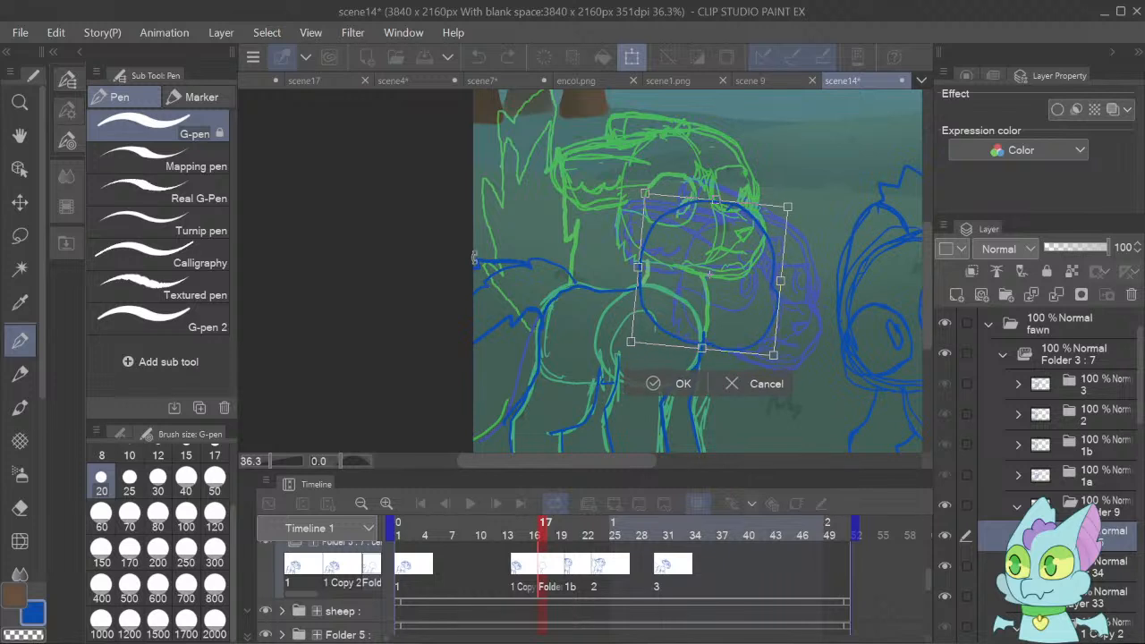
pyautogui.click(642, 383)
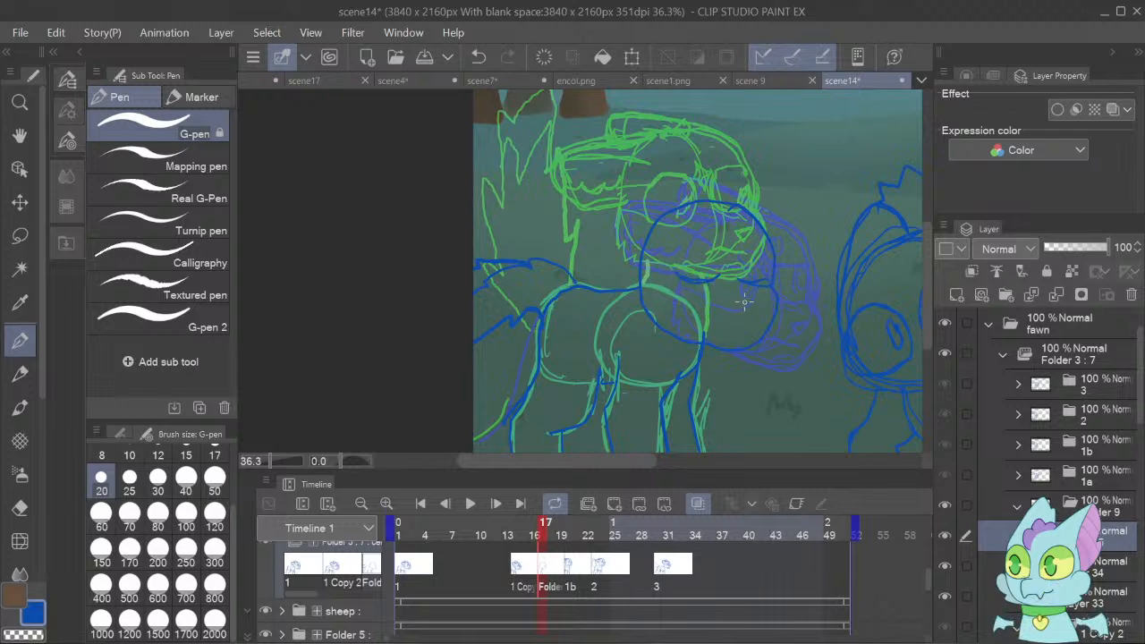
# Sketch the eyes, nose, mouth and swept-back ear on the fawn's lowered head at frame 17, and play back the animation.
pyautogui.moveTo(744, 301)
pyautogui.mouseDown()
pyautogui.moveTo(755, 300)
pyautogui.moveTo(749, 309)
pyautogui.moveTo(743, 299)
pyautogui.mouseUp()
pyautogui.moveTo(730, 260)
pyautogui.mouseDown()
pyautogui.moveTo(735, 248)
pyautogui.moveTo(740, 259)
pyautogui.mouseUp()
pyautogui.moveTo(727, 252); pyautogui.dragTo(718, 255)
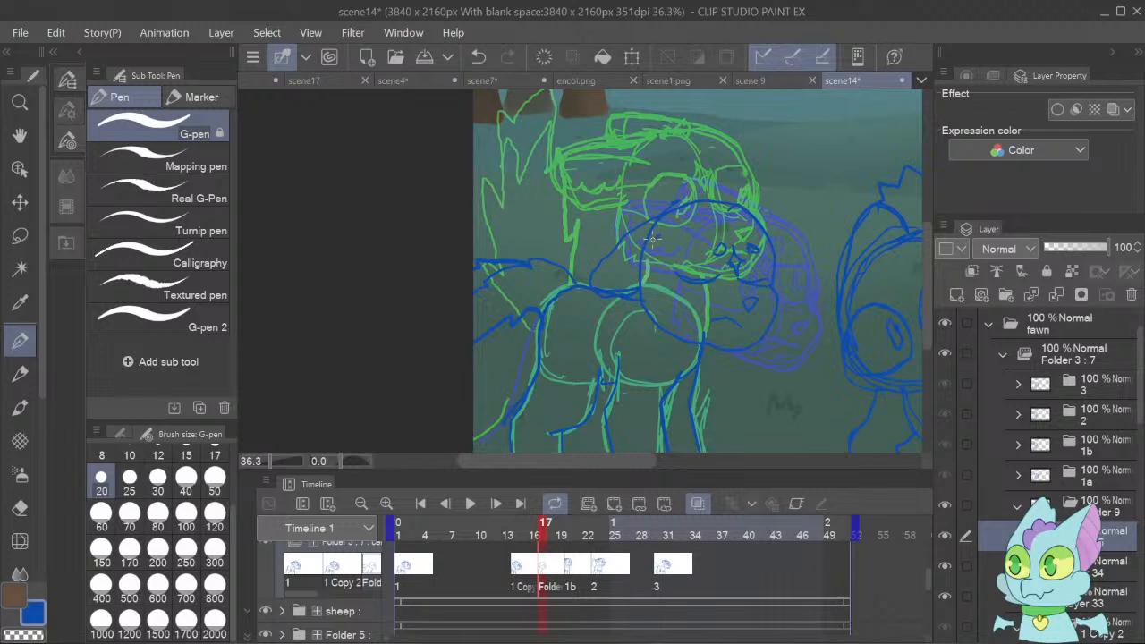
pyautogui.moveTo(661, 238); pyautogui.dragTo(615, 264)
pyautogui.moveTo(621, 236)
pyautogui.mouseDown()
pyautogui.moveTo(627, 217)
pyautogui.moveTo(686, 193)
pyautogui.mouseUp()
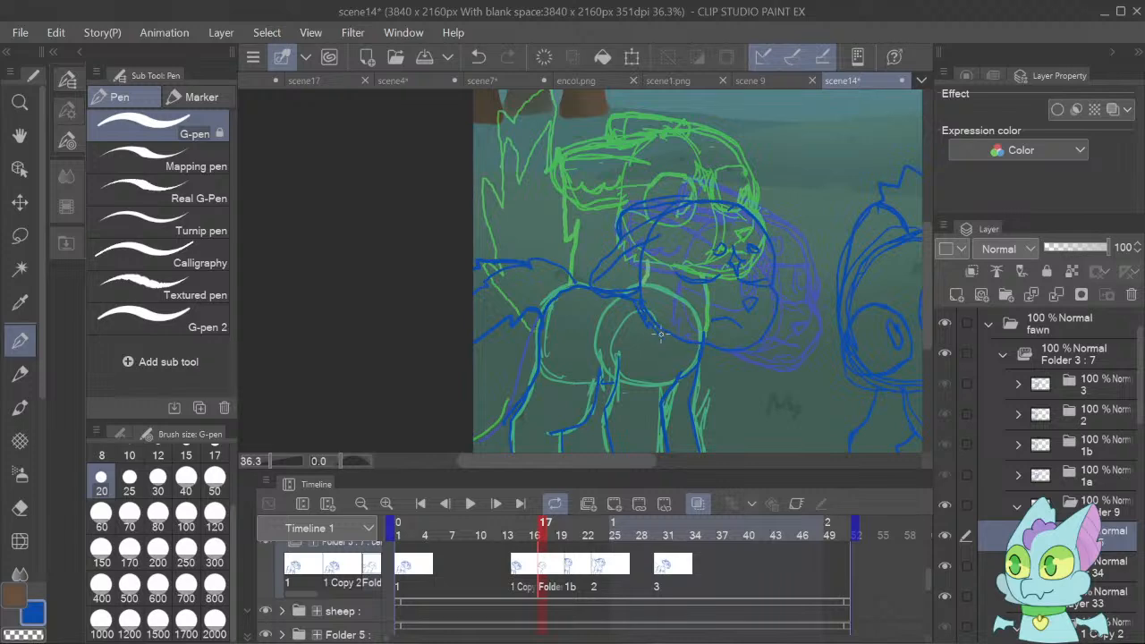
pyautogui.click(479, 507)
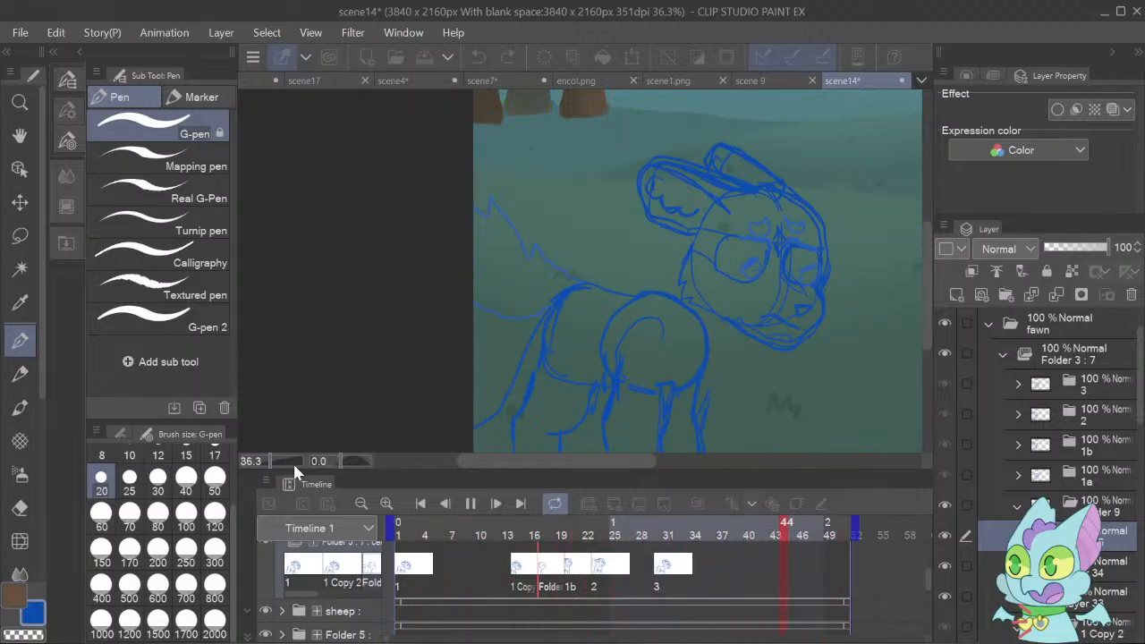
pyautogui.click(471, 507)
# Lasso the fawn's torso and tail on Layer 34 at frame 18 and shift them slightly left and down.
pyautogui.click(564, 566)
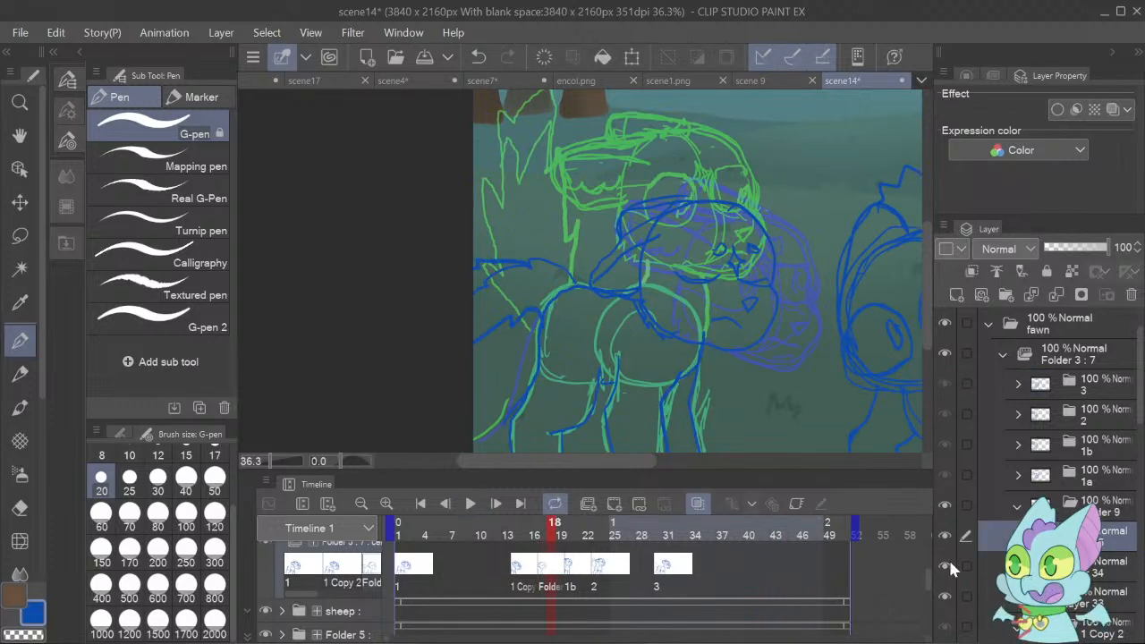
pyautogui.click(1106, 567)
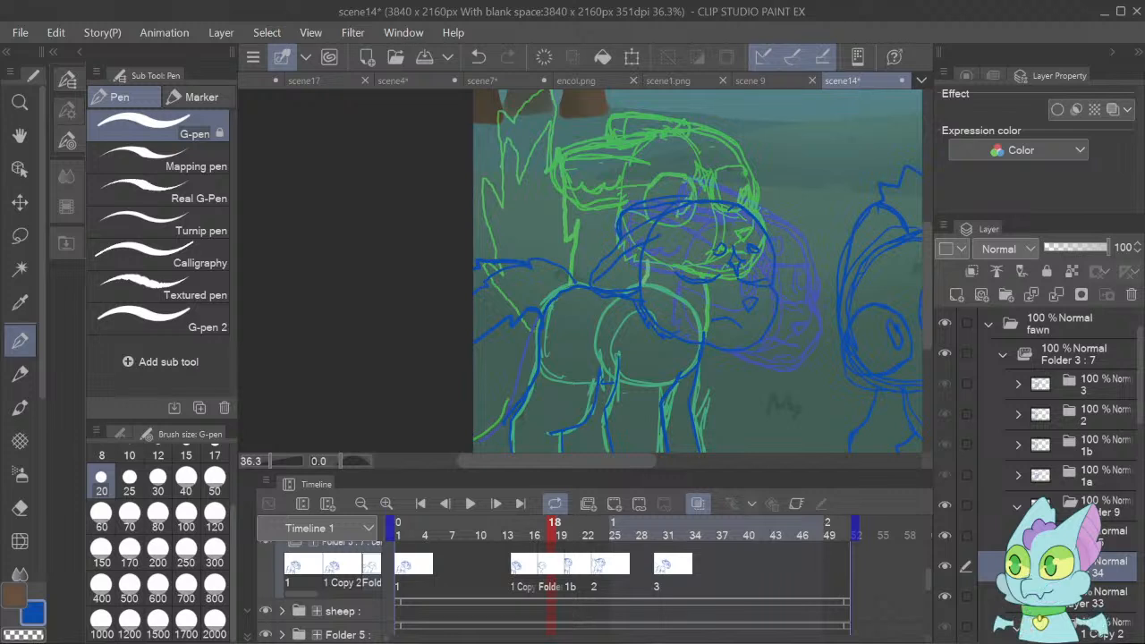
pyautogui.press('m')
pyautogui.moveTo(518, 226)
pyautogui.mouseDown()
pyautogui.moveTo(418, 230)
pyautogui.moveTo(385, 291)
pyautogui.moveTo(400, 353)
pyautogui.moveTo(443, 378)
pyautogui.moveTo(526, 360)
pyautogui.moveTo(564, 399)
pyautogui.moveTo(605, 367)
pyautogui.mouseUp()
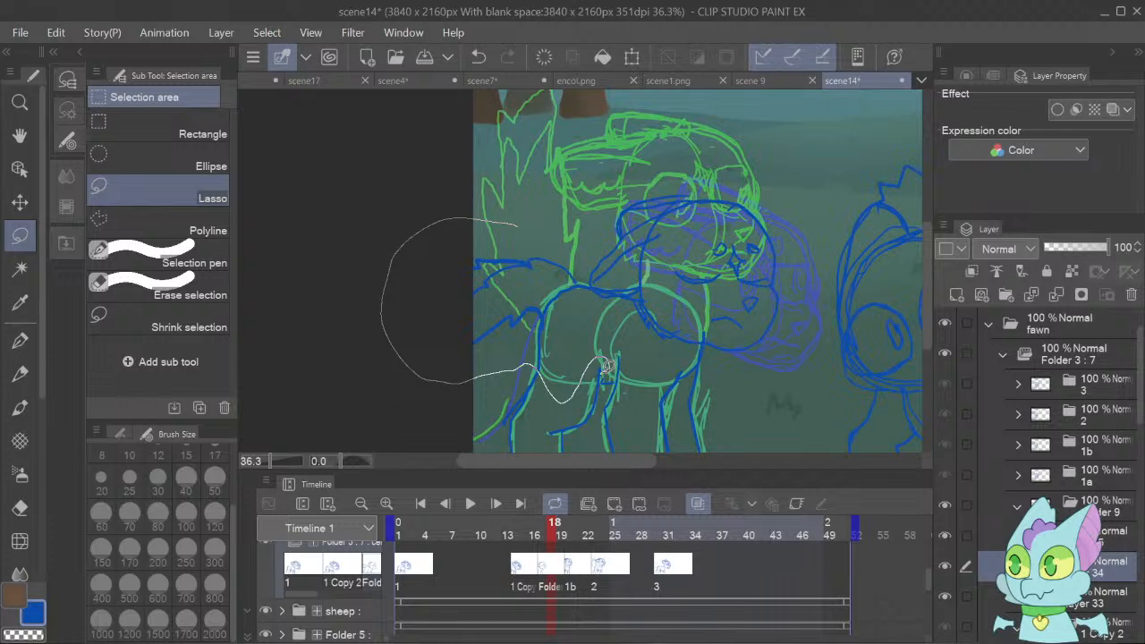
pyautogui.moveTo(606, 365); pyautogui.dragTo(606, 367)
pyautogui.moveTo(586, 258)
pyautogui.mouseDown()
pyautogui.moveTo(377, 267)
pyautogui.moveTo(399, 368)
pyautogui.moveTo(454, 388)
pyautogui.moveTo(478, 377)
pyautogui.moveTo(488, 401)
pyautogui.moveTo(550, 439)
pyautogui.moveTo(606, 418)
pyautogui.moveTo(617, 328)
pyautogui.moveTo(698, 377)
pyautogui.moveTo(713, 341)
pyautogui.moveTo(697, 291)
pyautogui.moveTo(613, 227)
pyautogui.mouseUp()
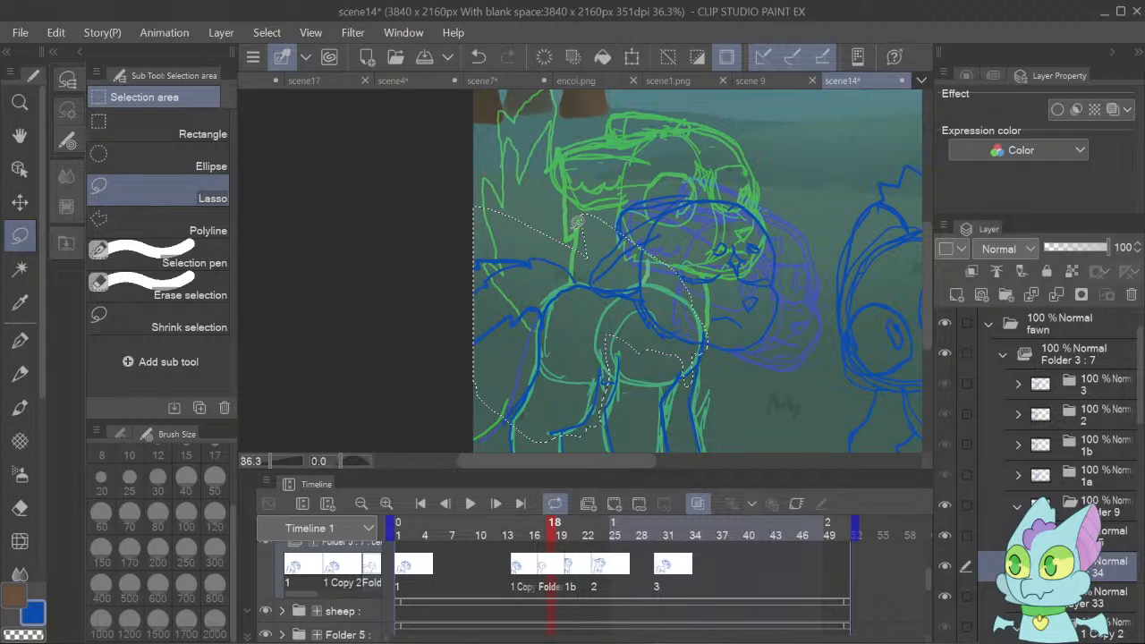
pyautogui.hotkey('ctrl', 't')
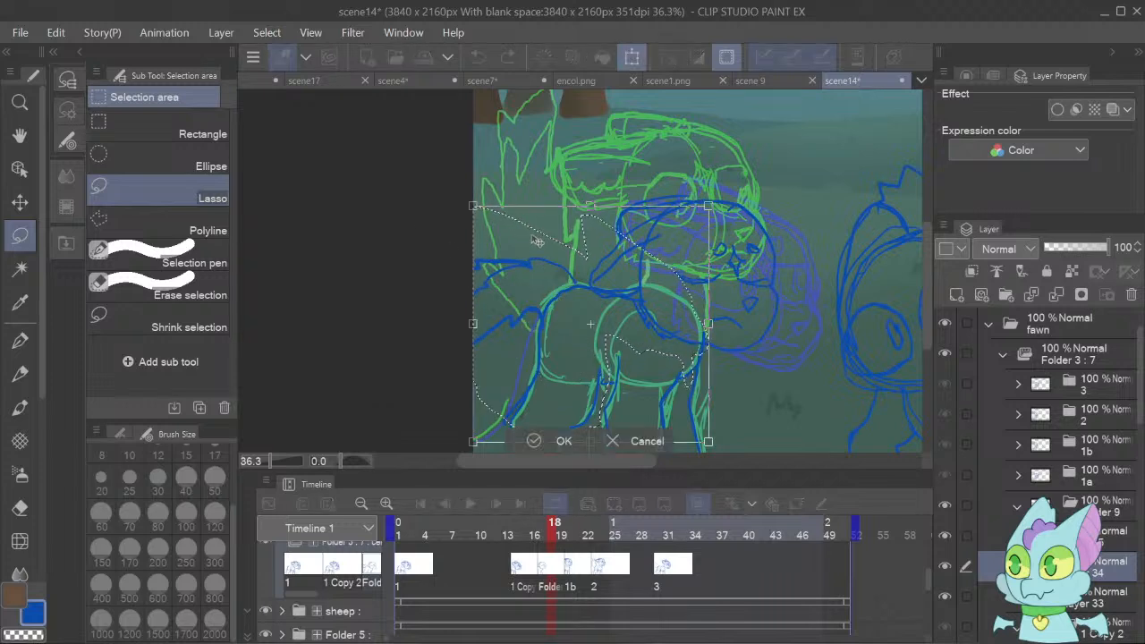
pyautogui.moveTo(537, 241); pyautogui.dragTo(531, 243)
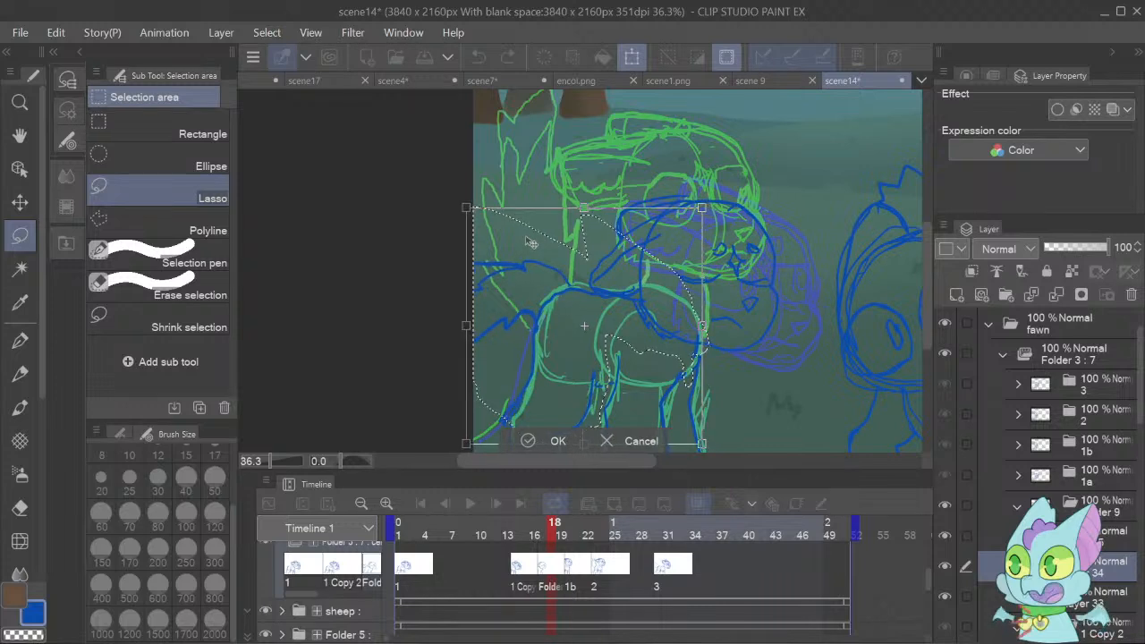
pyautogui.click(537, 442)
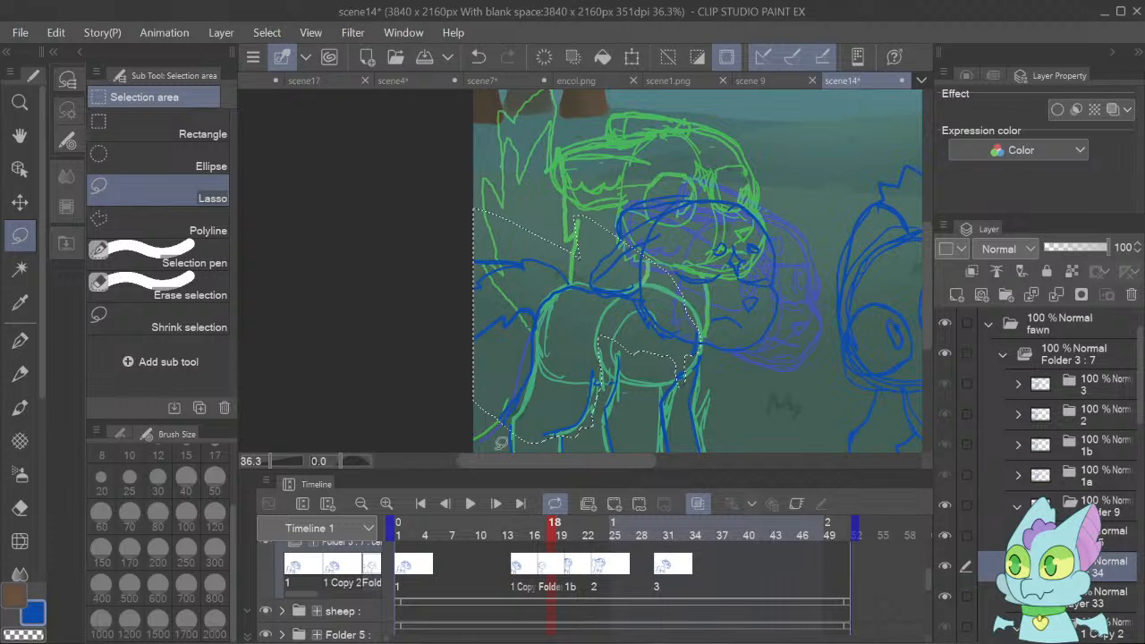
# Lasso the fawn's lower hind legs and rotate and shift them slightly left to line up with the moved body.
pyautogui.moveTo(501, 437)
pyautogui.mouseDown()
pyautogui.moveTo(521, 461)
pyautogui.moveTo(572, 387)
pyautogui.moveTo(578, 291)
pyautogui.moveTo(530, 298)
pyautogui.moveTo(499, 287)
pyautogui.mouseUp()
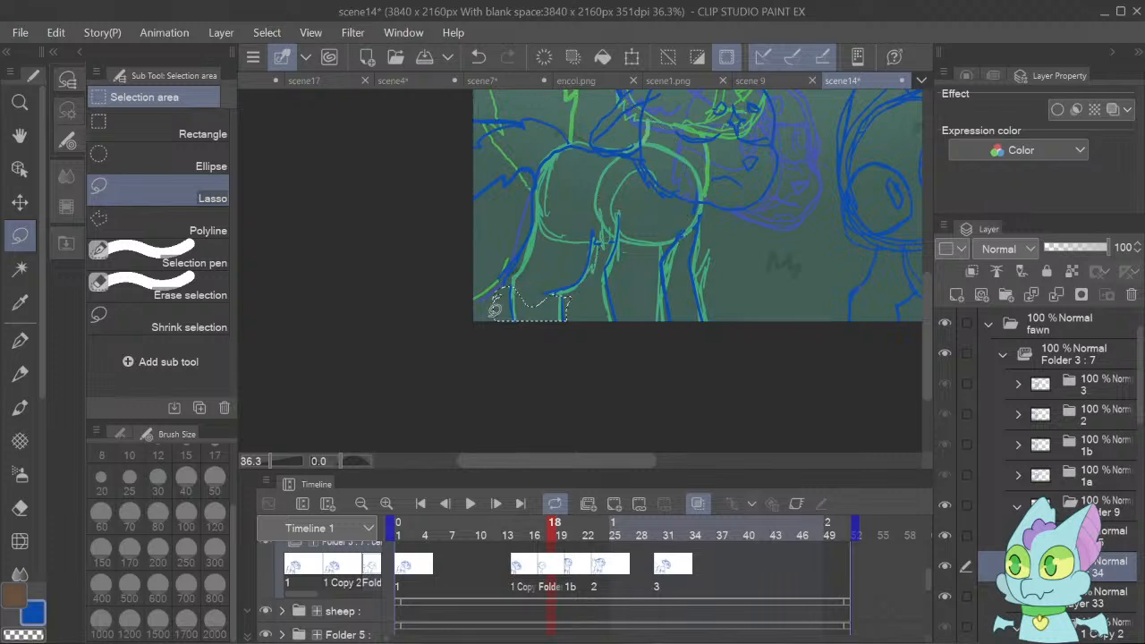
pyautogui.hotkey('ctrl', 't')
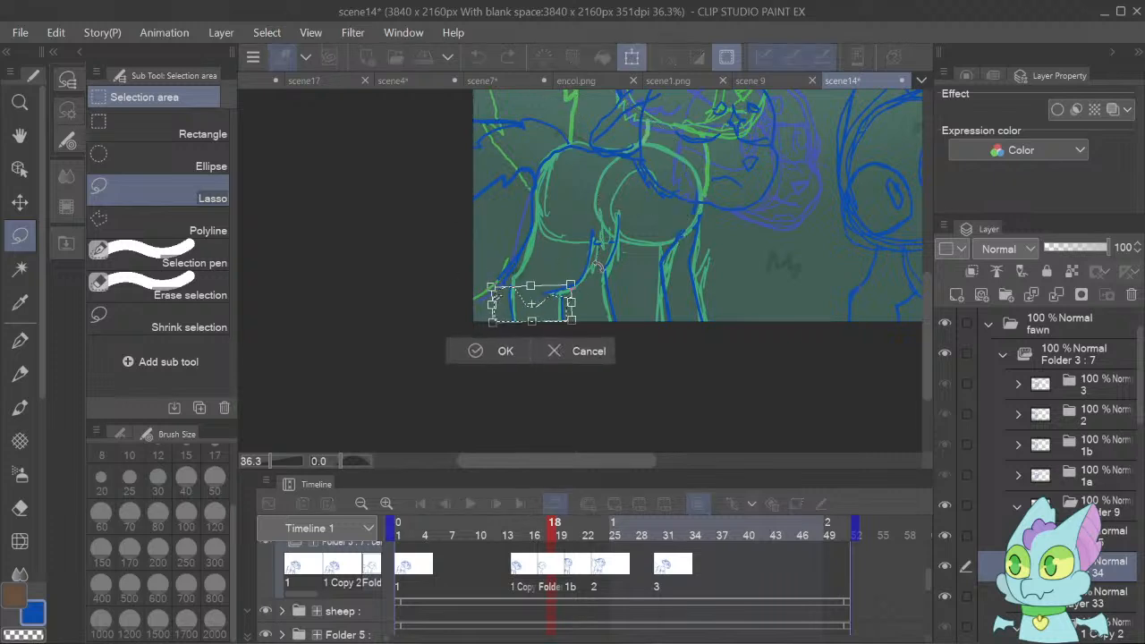
pyautogui.moveTo(598, 266); pyautogui.dragTo(584, 252)
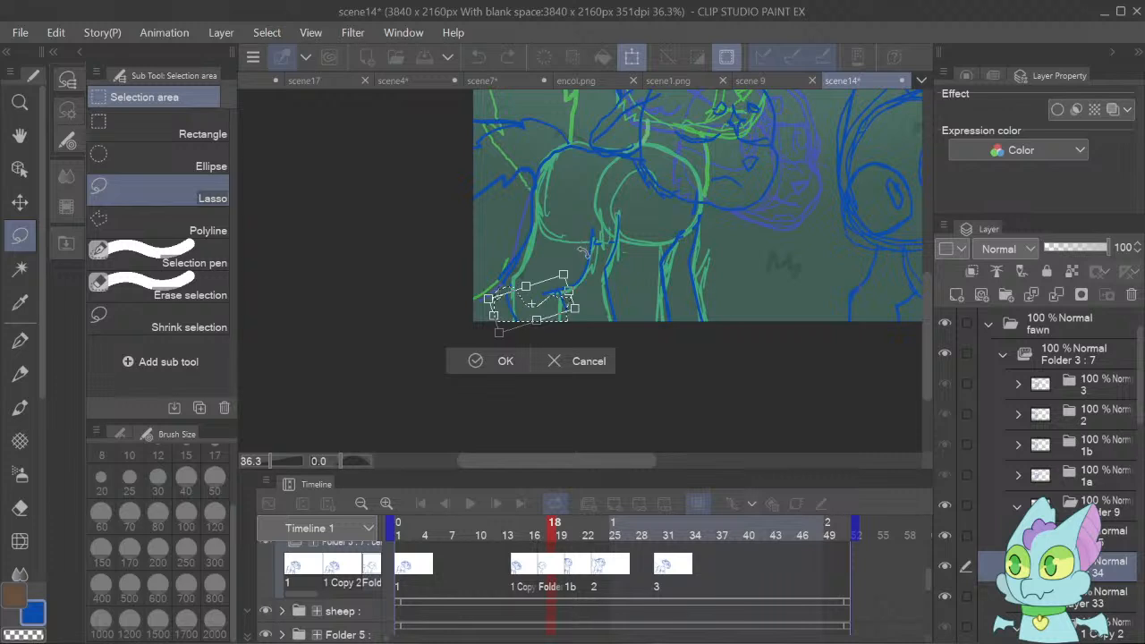
pyautogui.moveTo(561, 314); pyautogui.dragTo(572, 295)
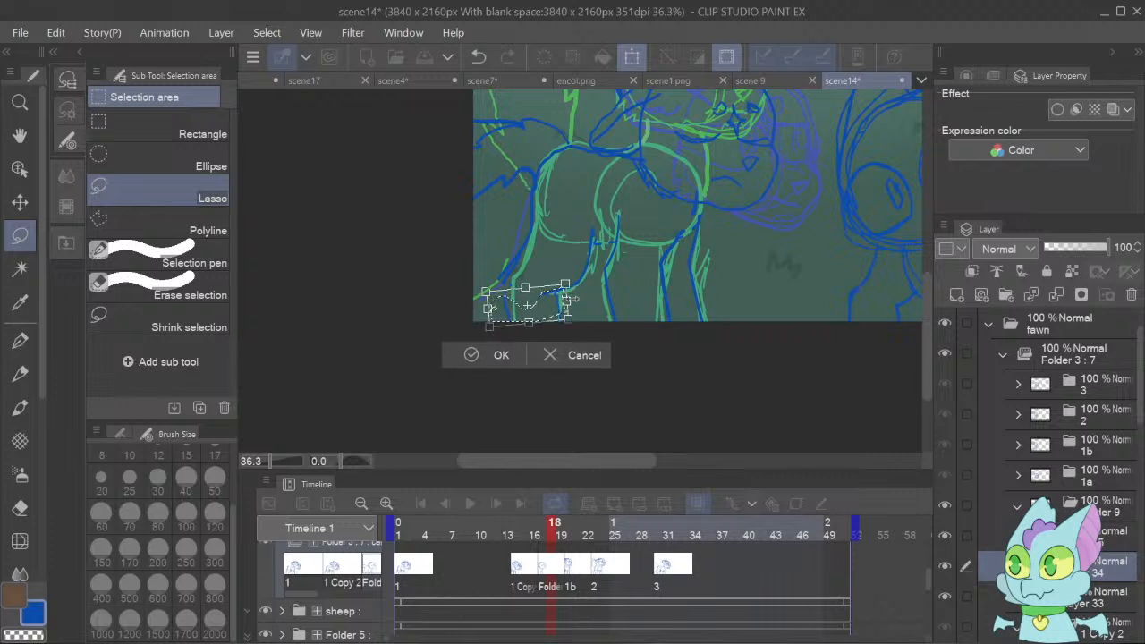
pyautogui.click(500, 355)
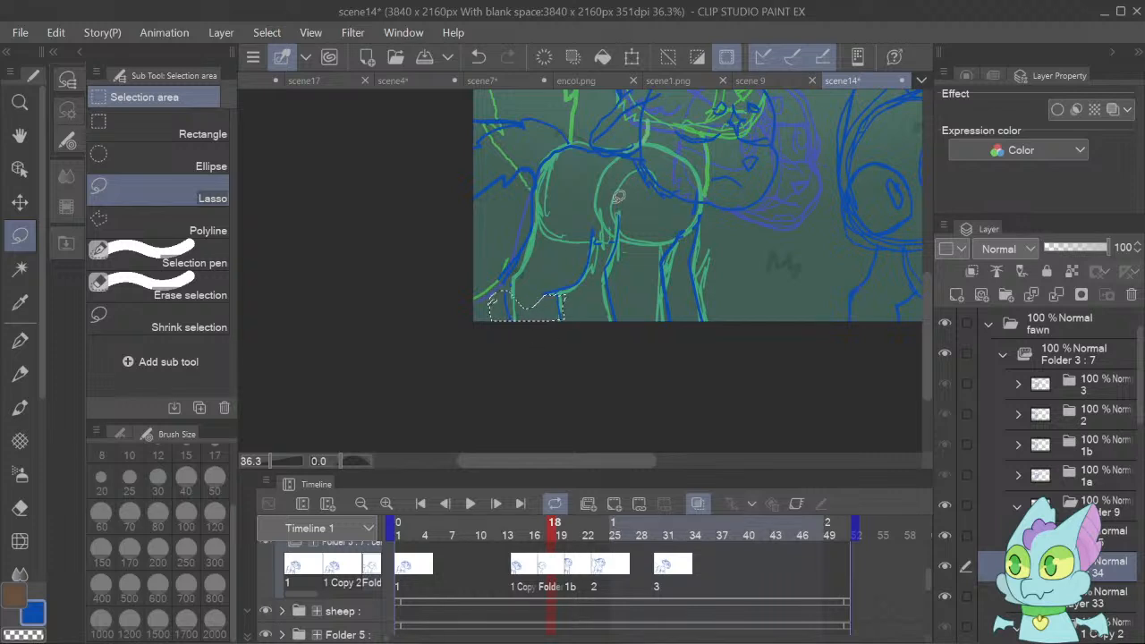
# Lasso the fawn's front legs, rotate them slightly counterclockwise to meet the body, and clear the selection.
pyautogui.moveTo(615, 202)
pyautogui.mouseDown()
pyautogui.moveTo(605, 261)
pyautogui.moveTo(636, 351)
pyautogui.moveTo(746, 288)
pyautogui.moveTo(706, 204)
pyautogui.moveTo(643, 226)
pyautogui.mouseUp()
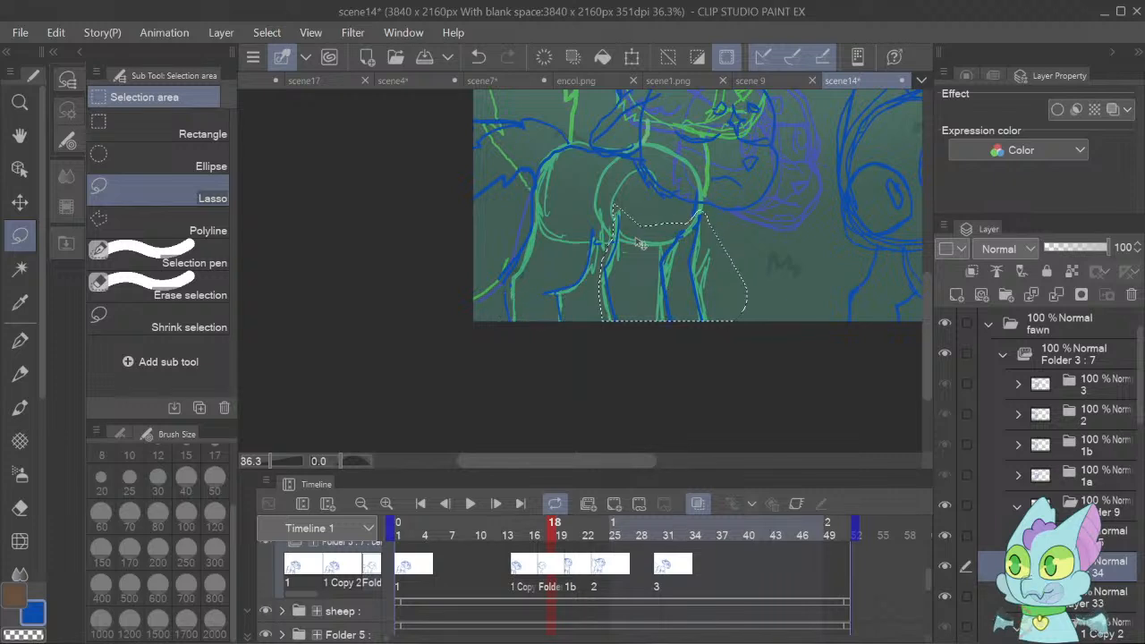
pyautogui.hotkey('ctrl', 't')
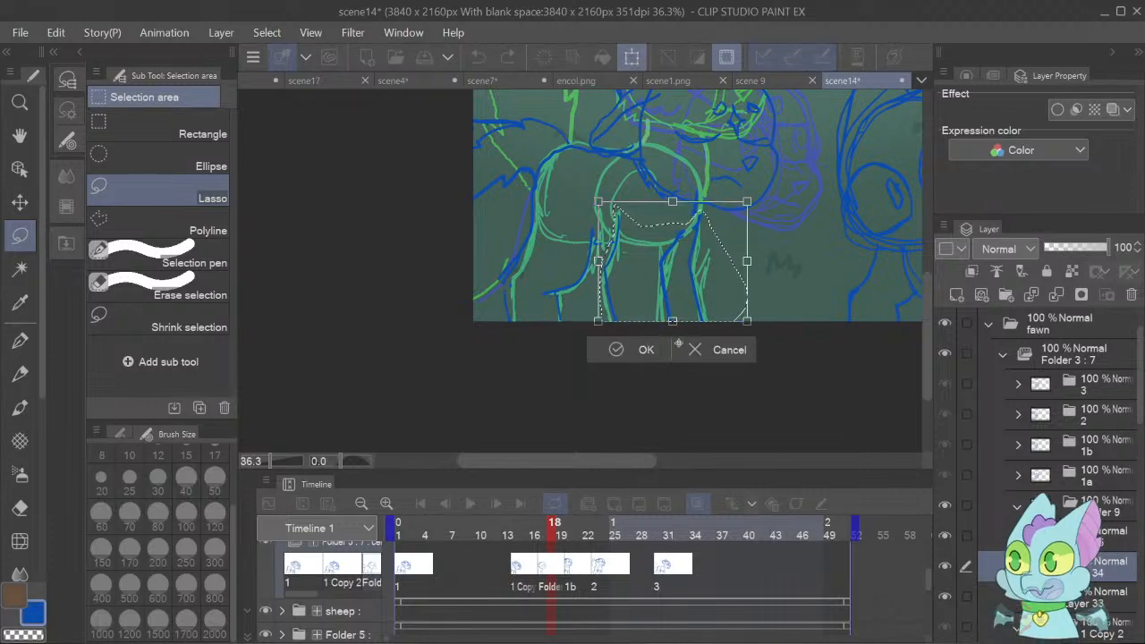
pyautogui.moveTo(761, 313); pyautogui.dragTo(767, 317)
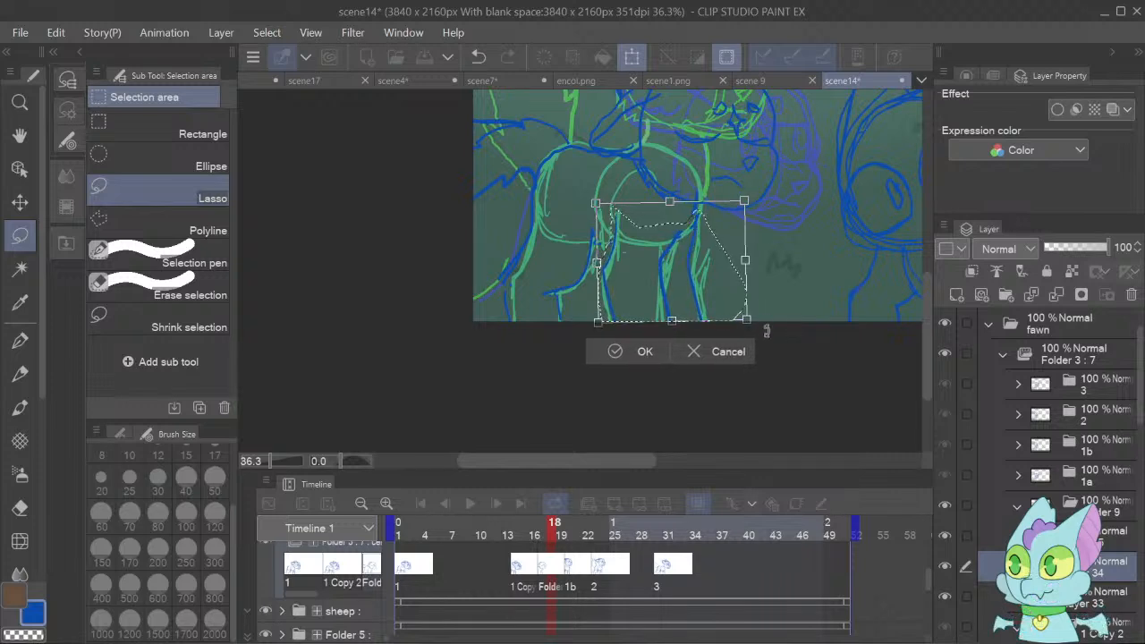
pyautogui.click(633, 352)
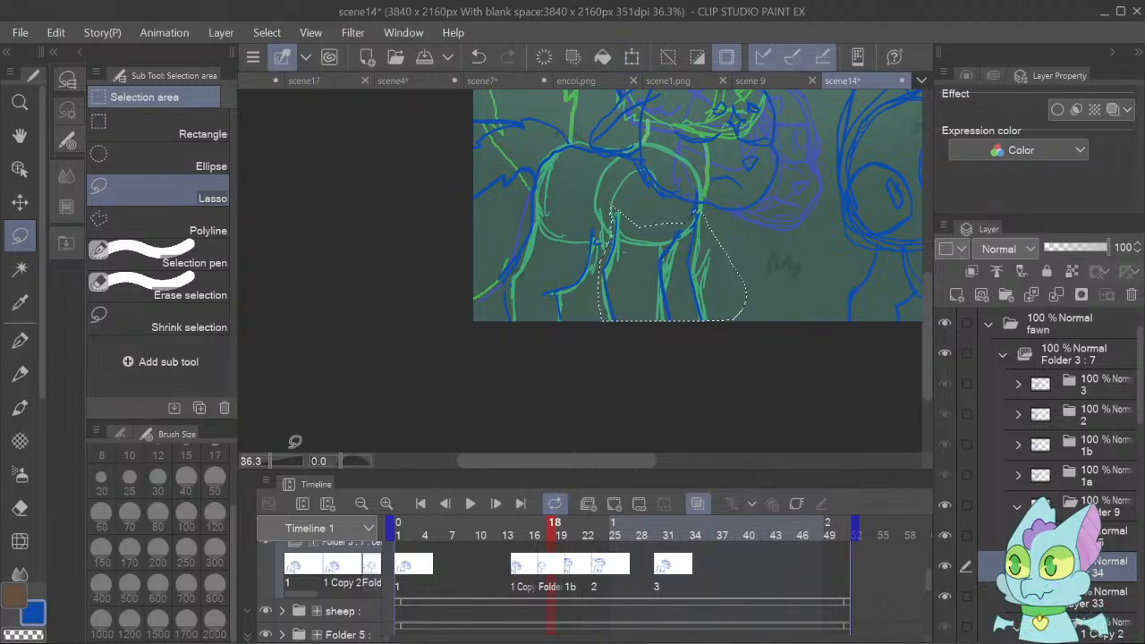
pyautogui.hotkey('ctrl', 'd')
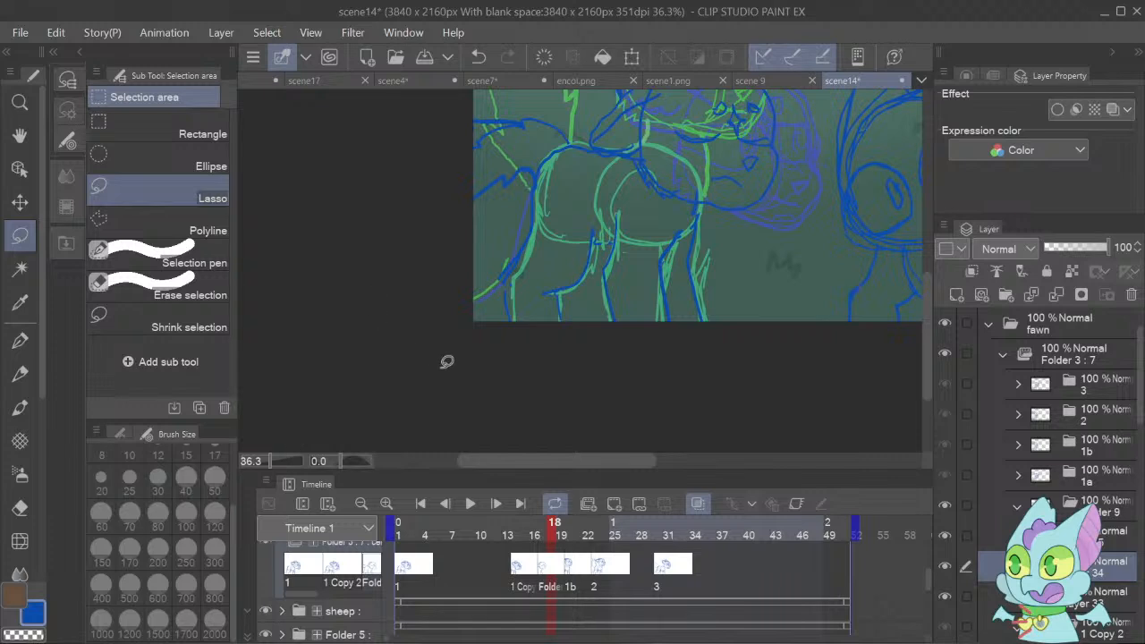
# Play back the animation with the canvas zoomed out to 26.4% to check the fawn's movement beside the other character.
pyautogui.moveTo(505, 462); pyautogui.dragTo(538, 461)
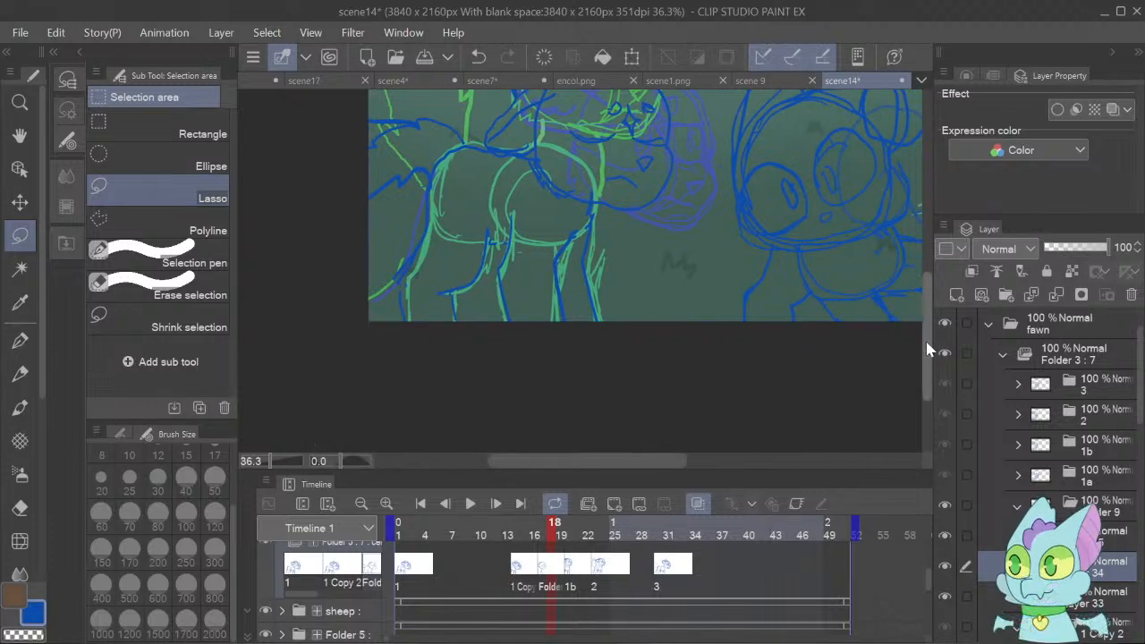
pyautogui.scroll(3, 927, 349)
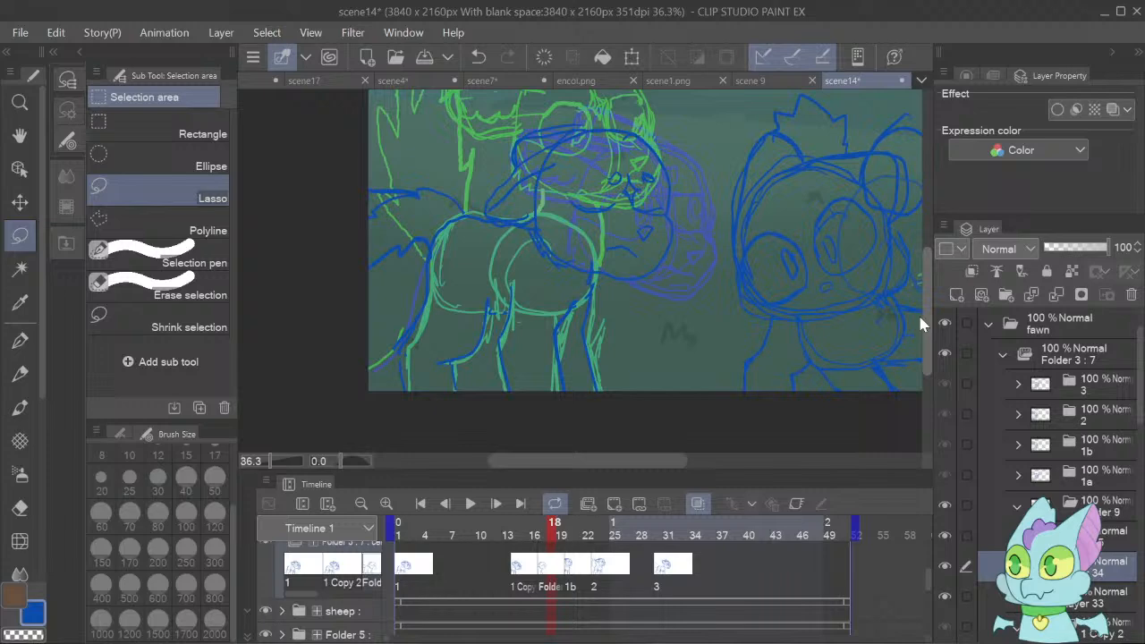
pyautogui.click(472, 505)
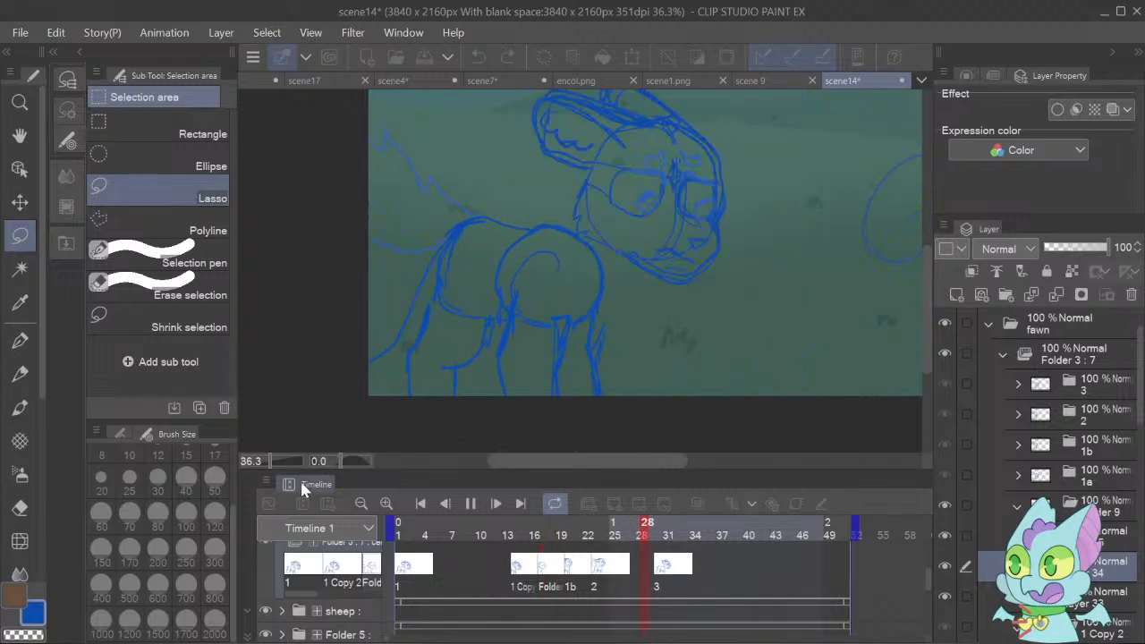
pyautogui.click(268, 463)
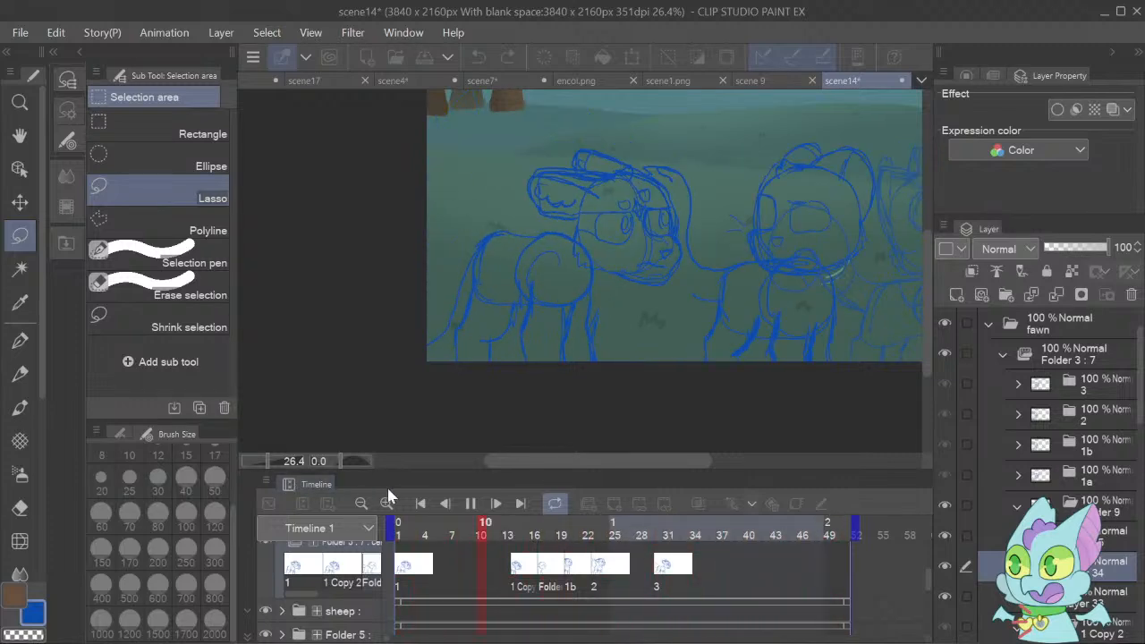
pyautogui.click(470, 503)
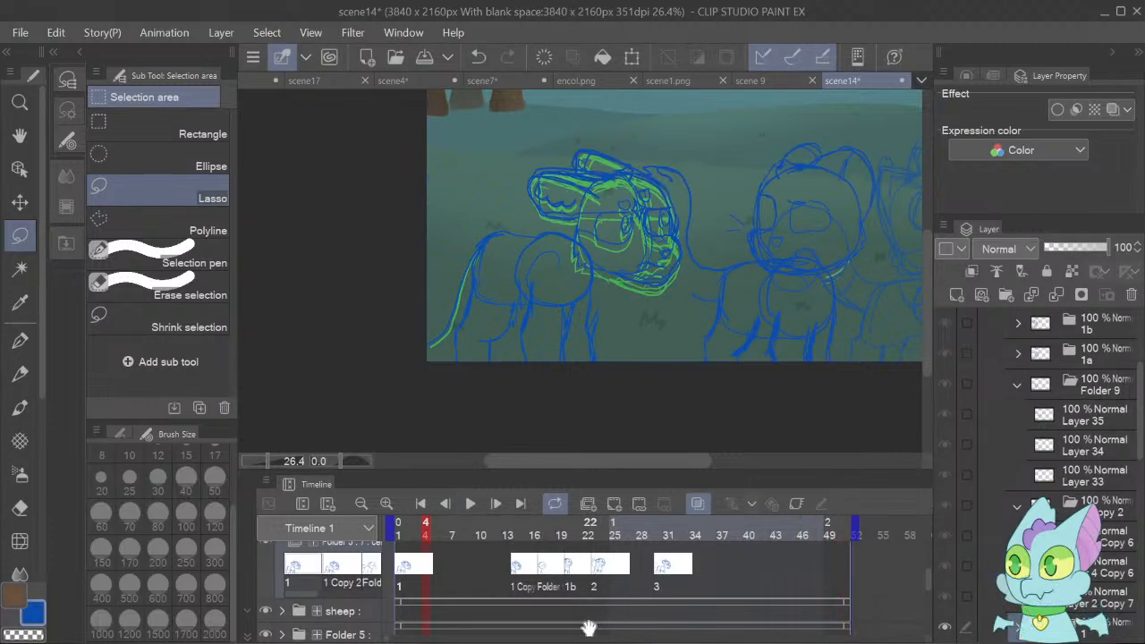
# Step through frames 23 to 30 to examine the gap between fawn cels 2 and 3.
pyautogui.click(603, 575)
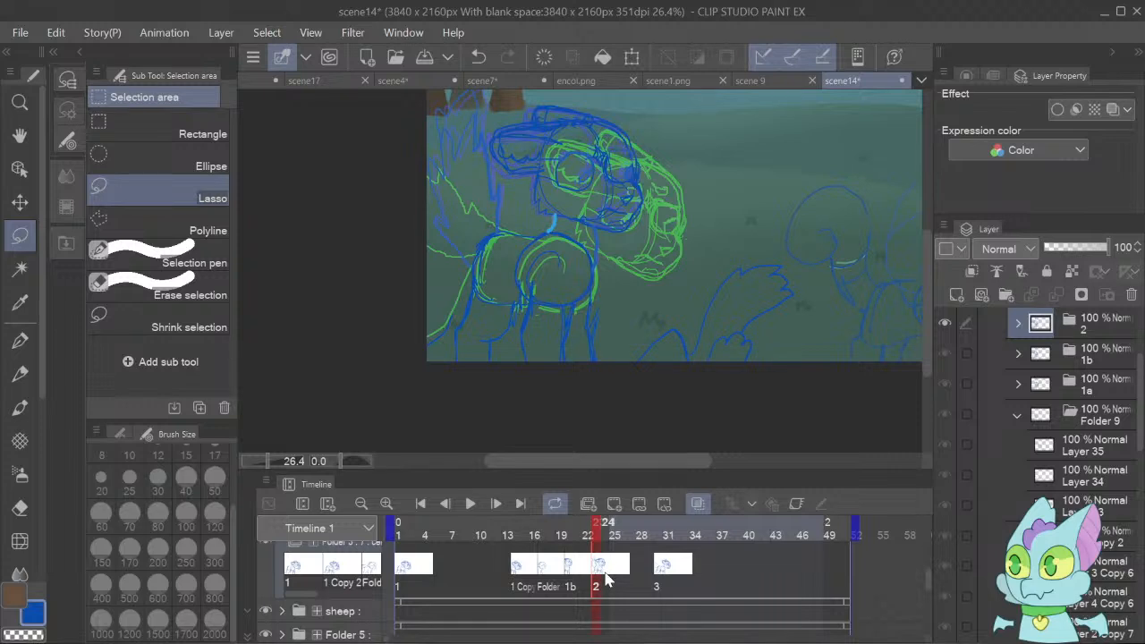
pyautogui.click(597, 578)
pyautogui.click(20, 341)
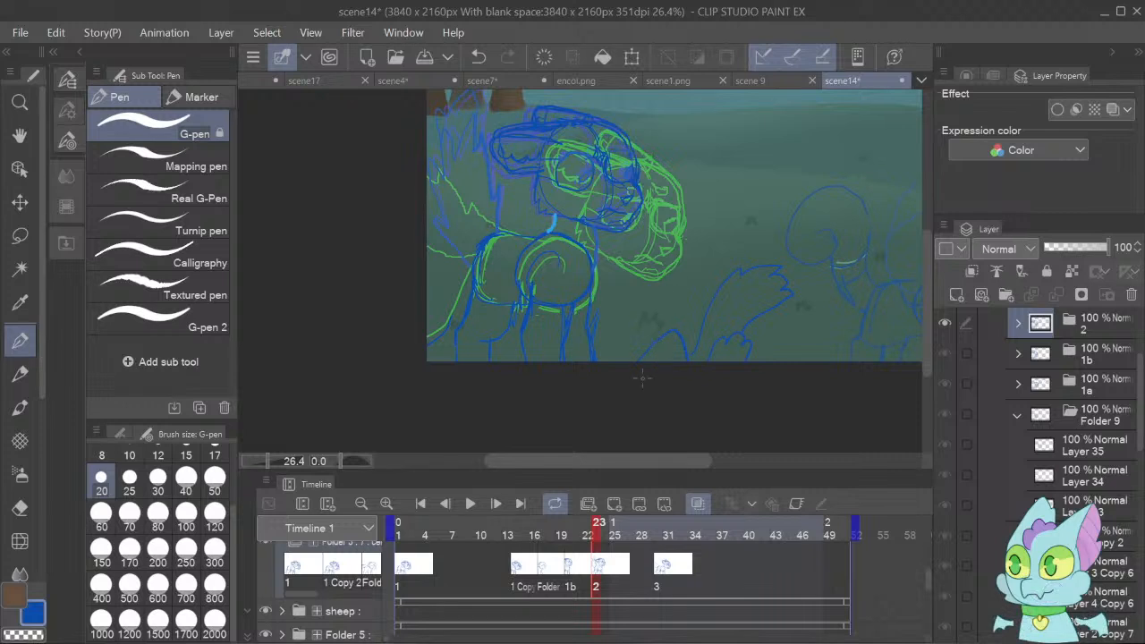
pyautogui.click(496, 505)
pyautogui.click(496, 506)
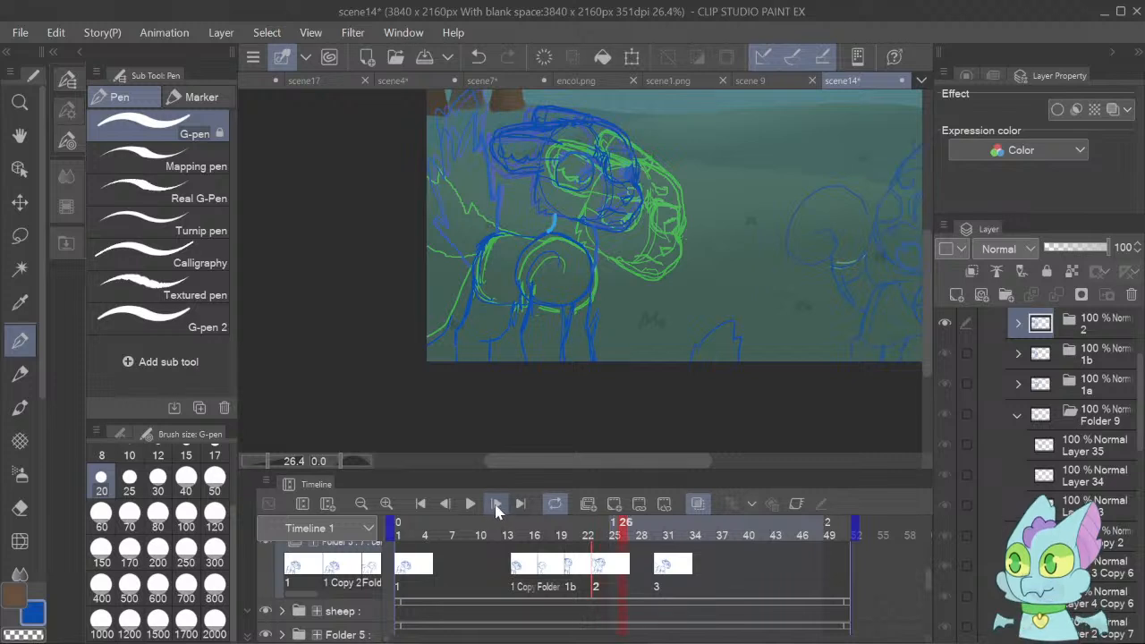
pyautogui.doubleClick(497, 505)
pyautogui.click(496, 505)
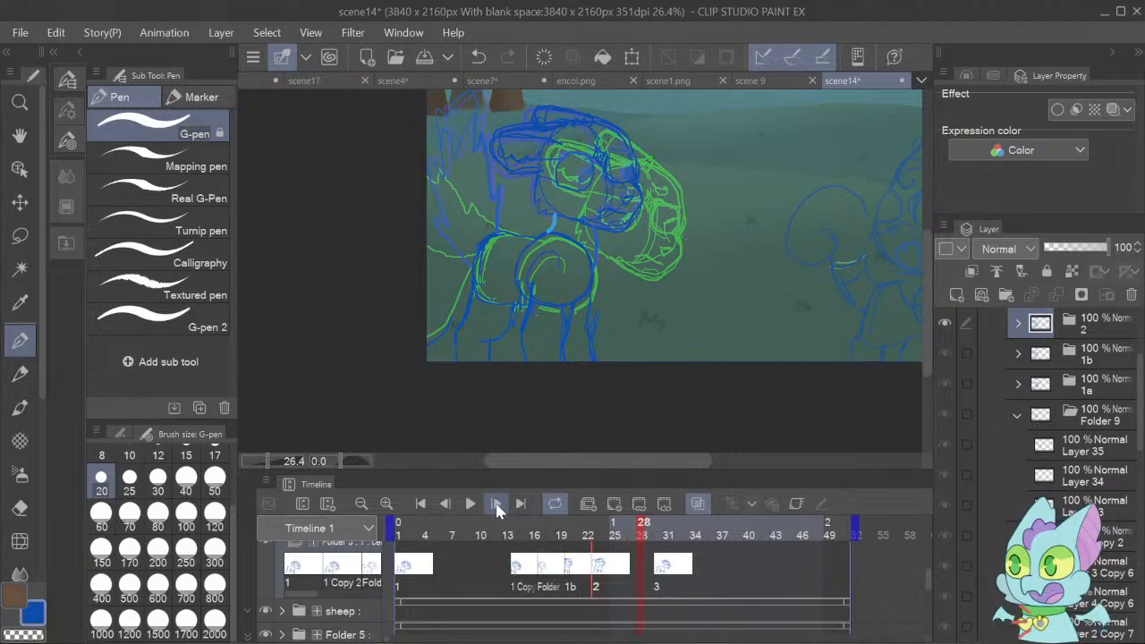
pyautogui.click(496, 506)
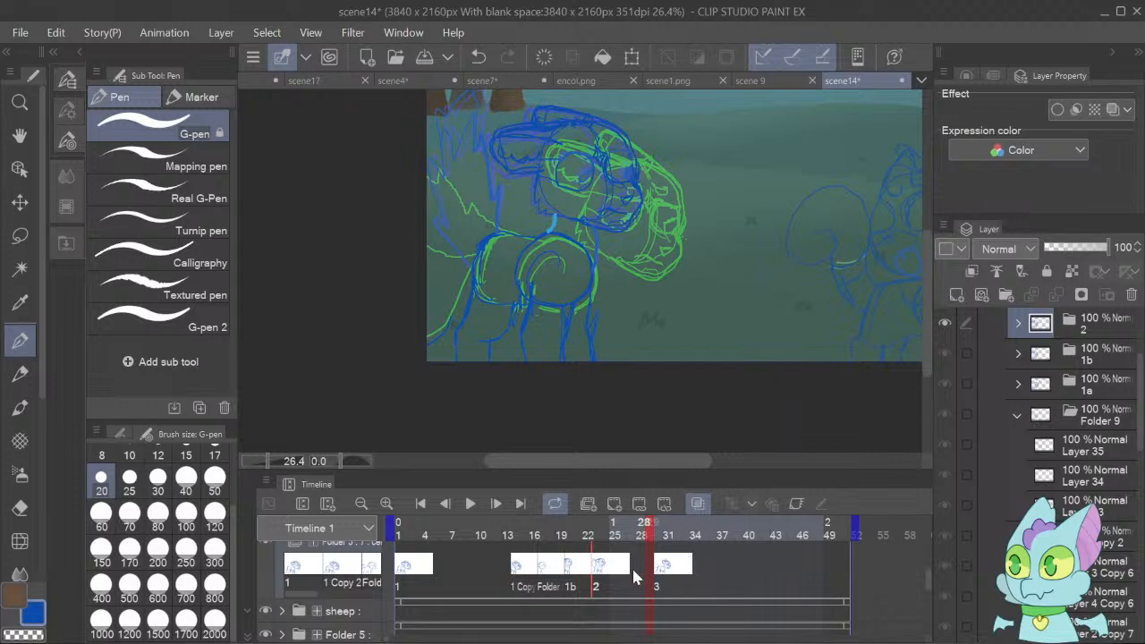
pyautogui.click(502, 506)
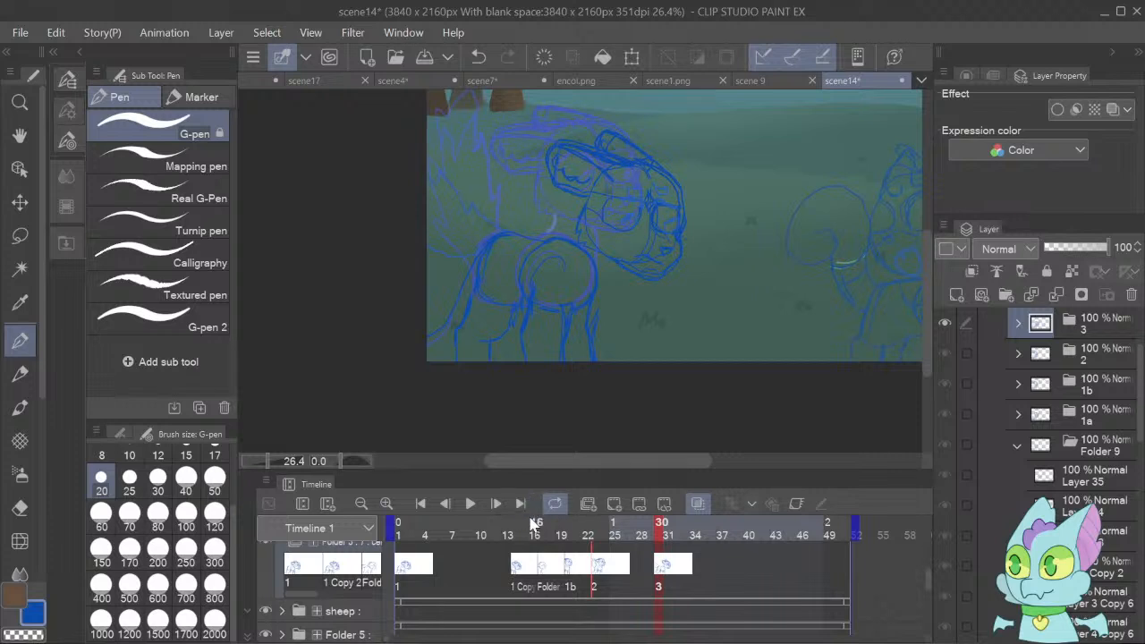
# At frame 25, create a new cel folder above fawn cel 2 and add two raster layers inside it.
pyautogui.click(595, 571)
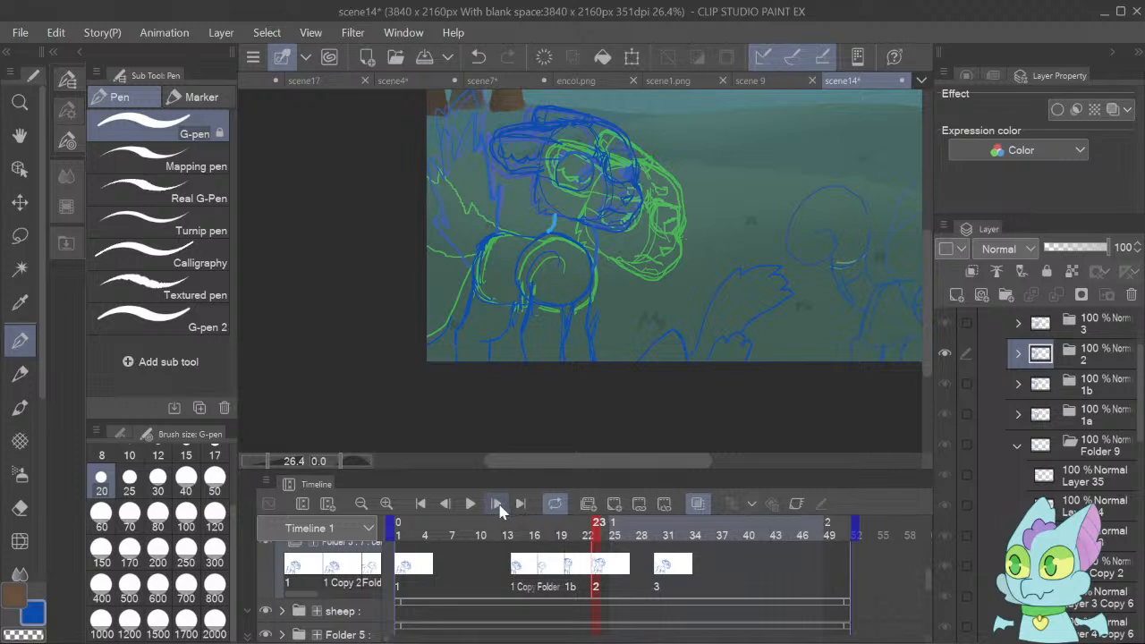
pyautogui.click(497, 504)
pyautogui.click(498, 504)
pyautogui.click(503, 505)
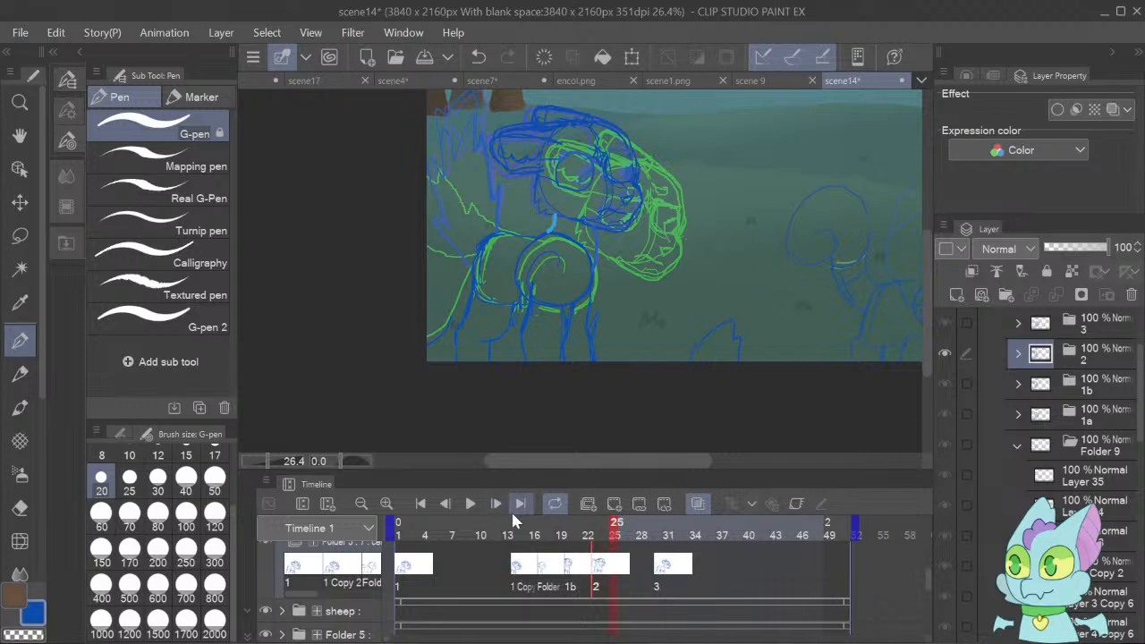
pyautogui.click(1104, 352)
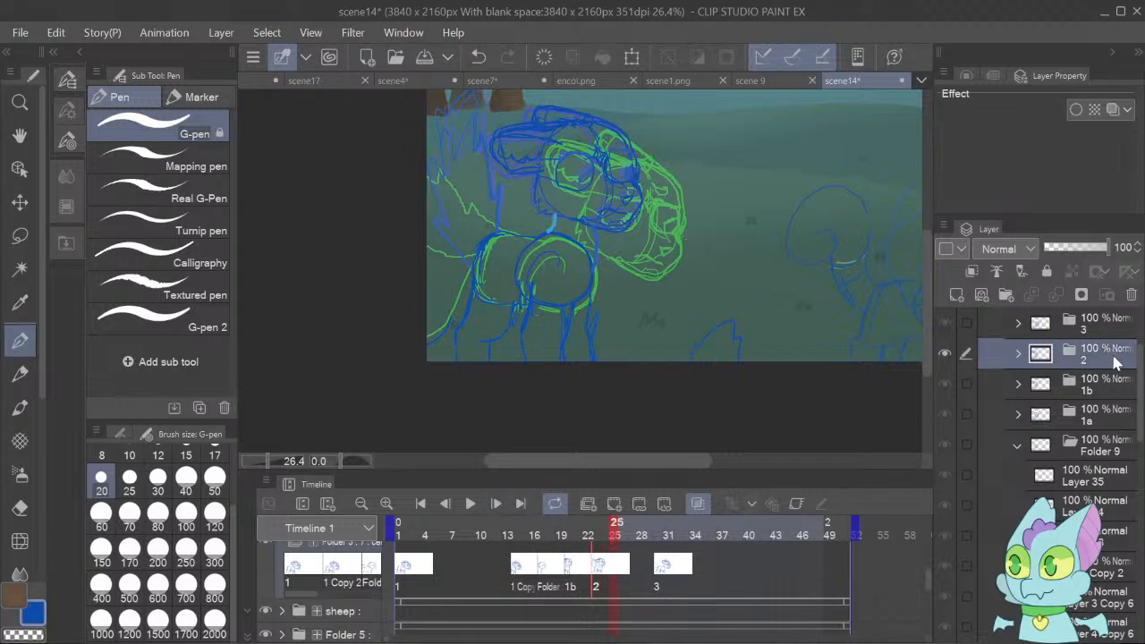
pyautogui.click(1006, 297)
pyautogui.click(954, 296)
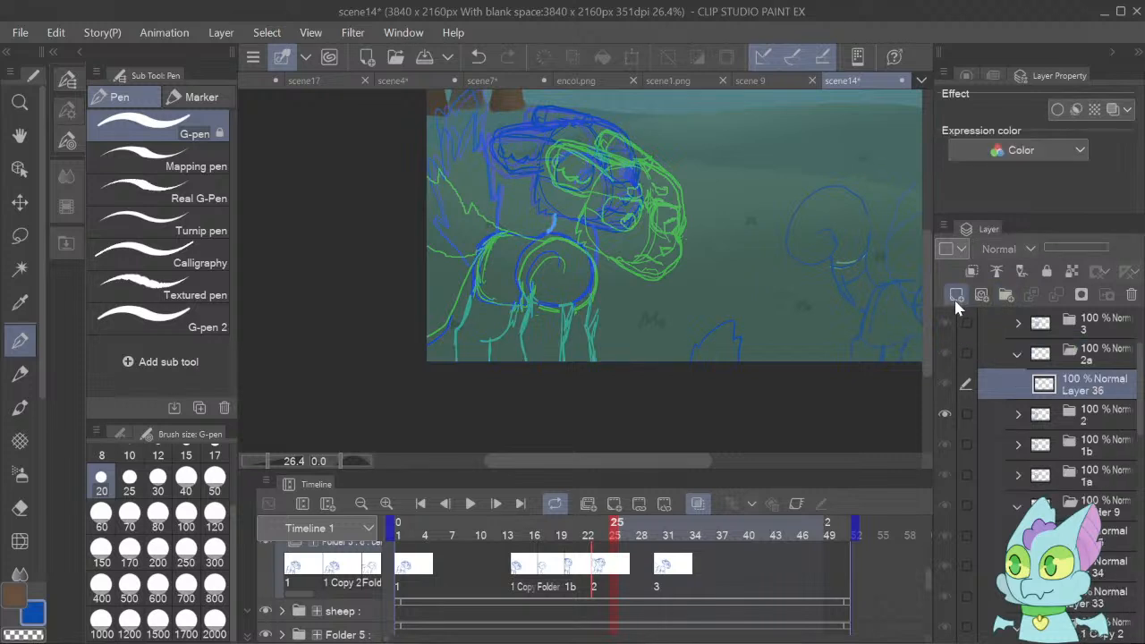
# Assign the new cel 2a to frame 25 of the fawn's animation folder and make its upper layer active.
pyautogui.click(613, 535)
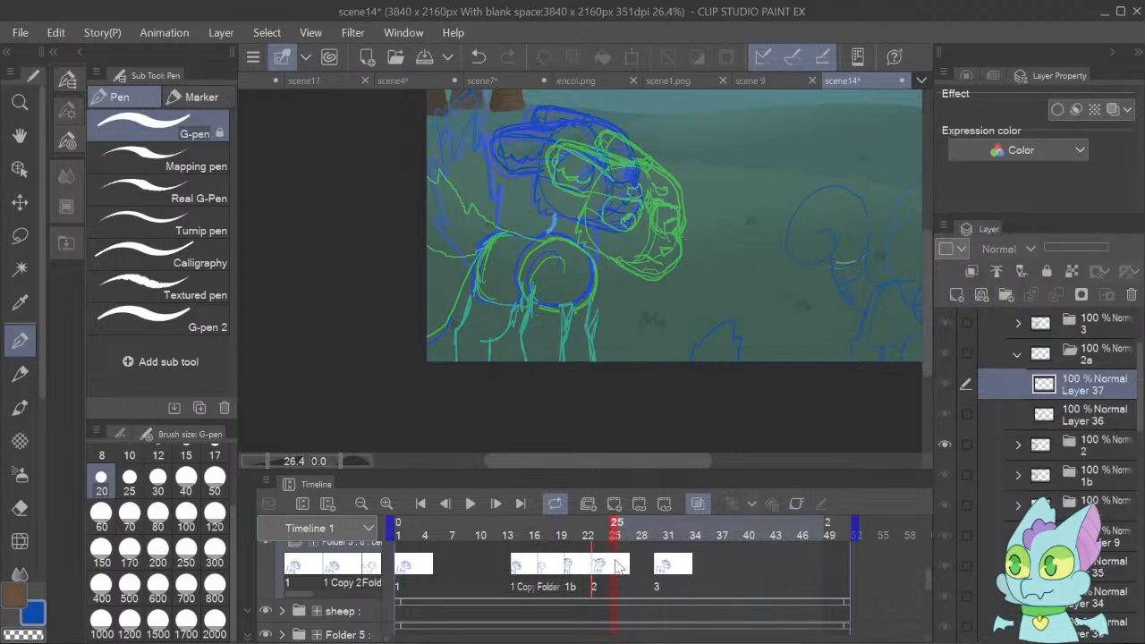
pyautogui.click(617, 543)
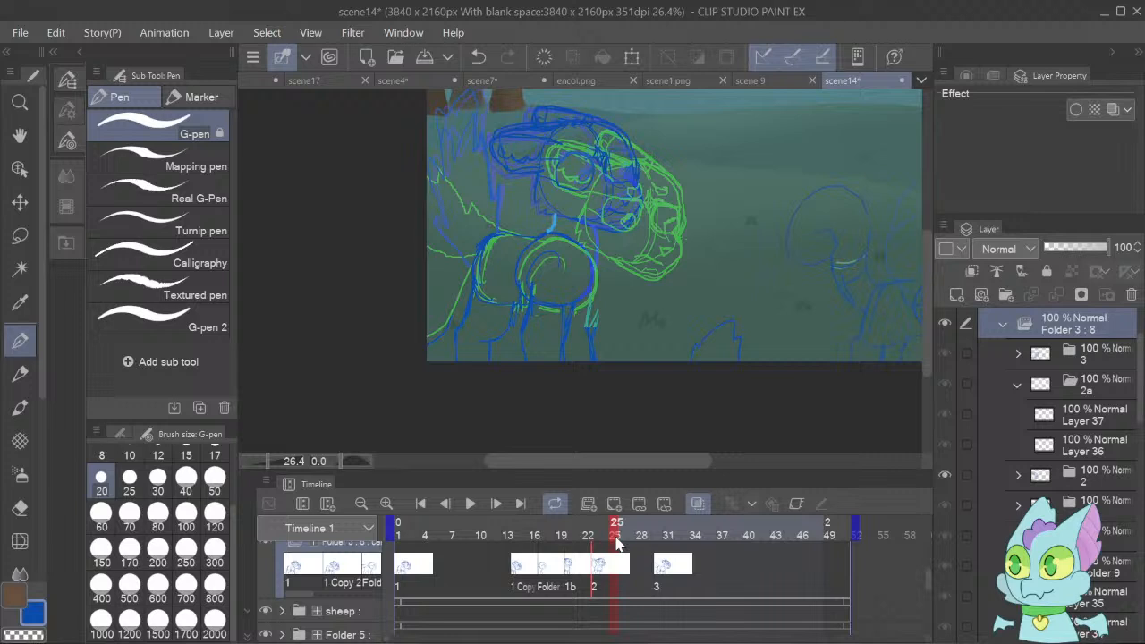
pyautogui.click(634, 330)
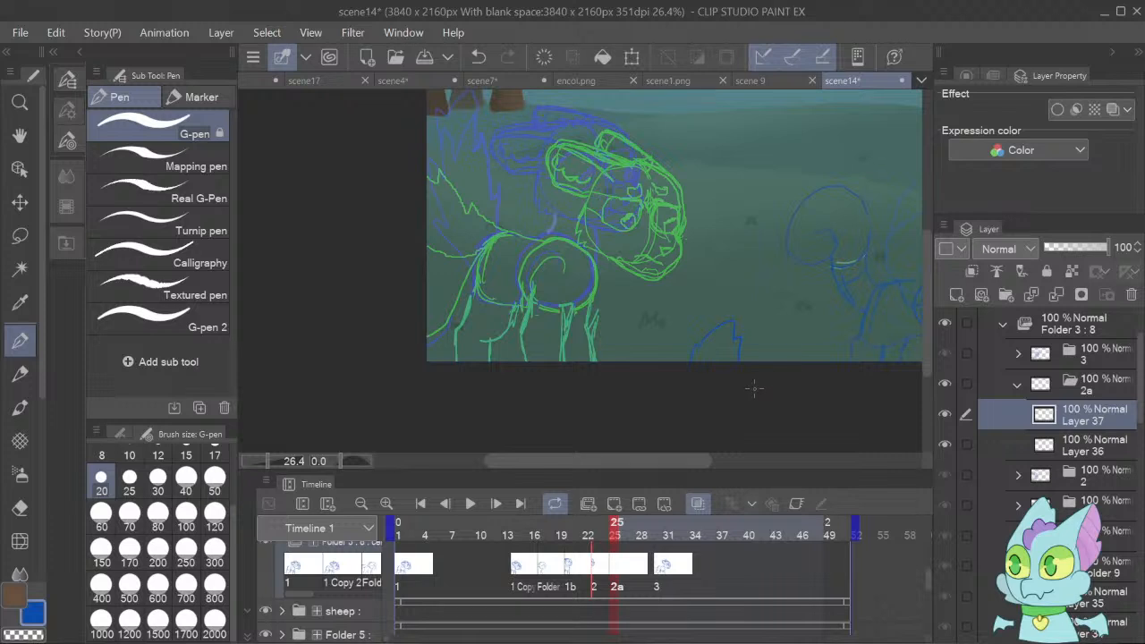
# On cel 2a's upper layer, sketch the upper and lower edges of the fawn's jagged tail between the onion-skin poses.
pyautogui.click(272, 459)
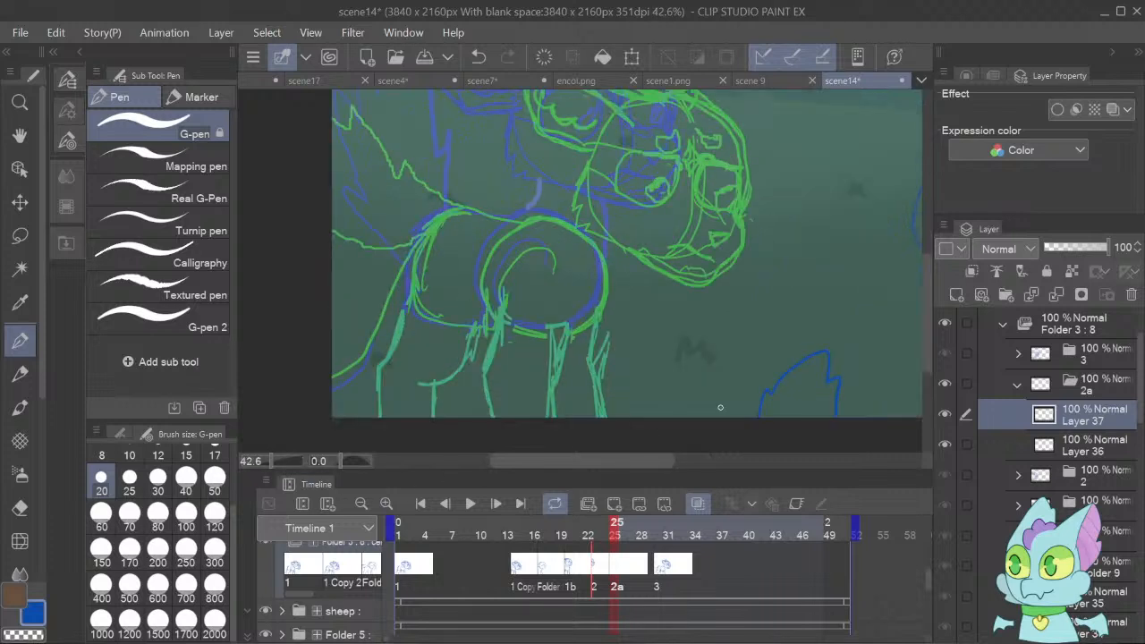
pyautogui.moveTo(928, 308); pyautogui.dragTo(928, 291)
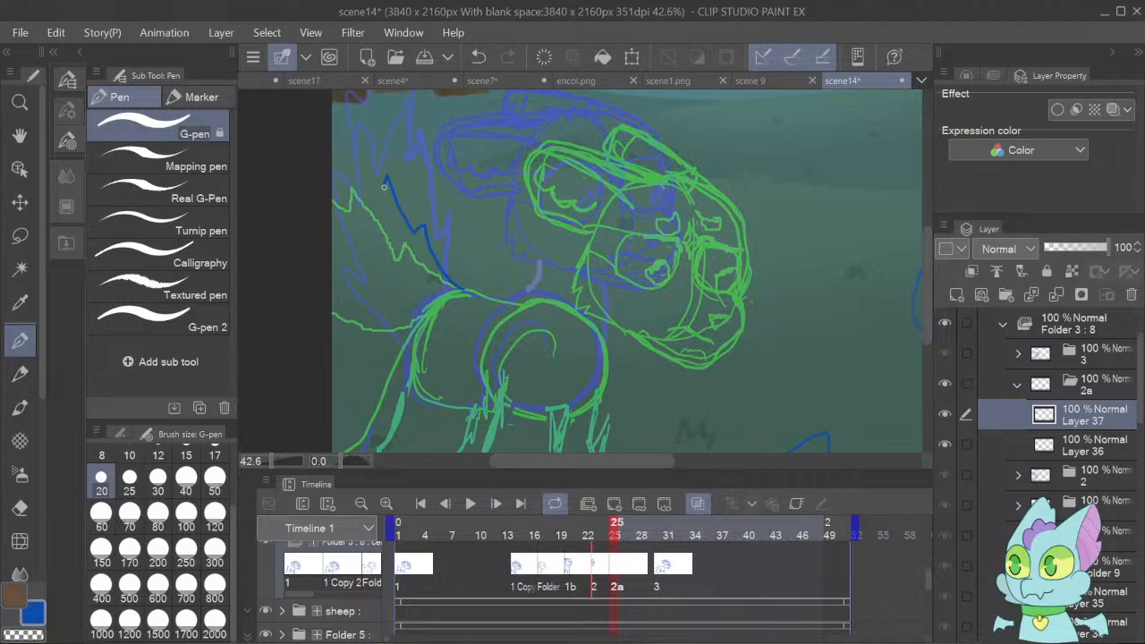
pyautogui.moveTo(376, 179); pyautogui.dragTo(358, 150)
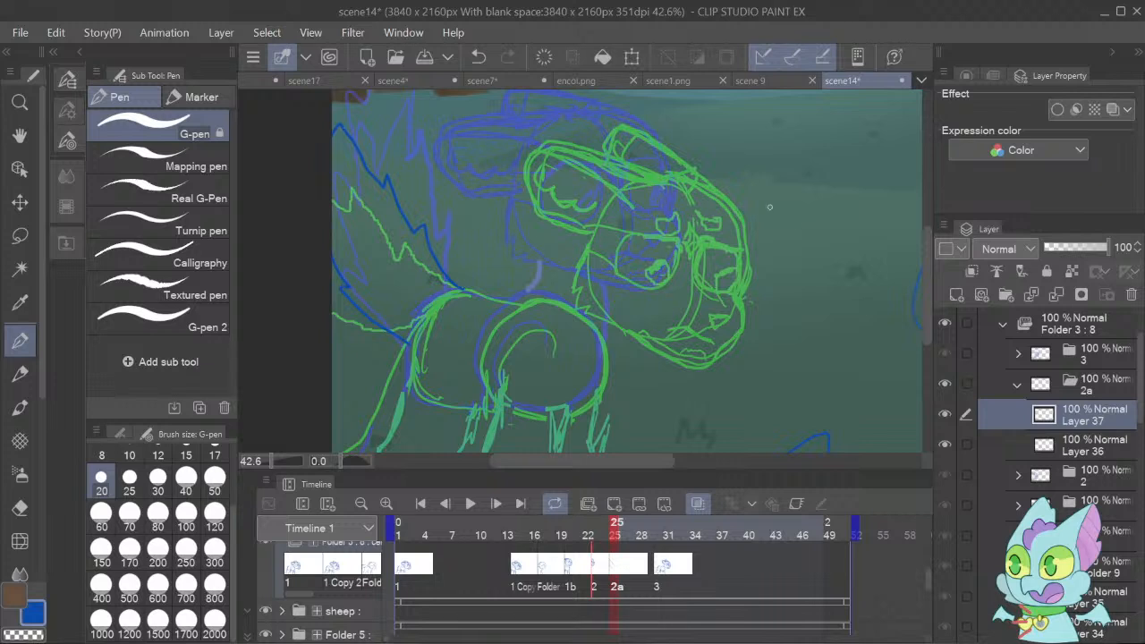
# Sketch the fawn's head outline with the cheek fur and both swept-back ears over the previous cel's pose.
pyautogui.moveTo(931, 302); pyautogui.dragTo(923, 289)
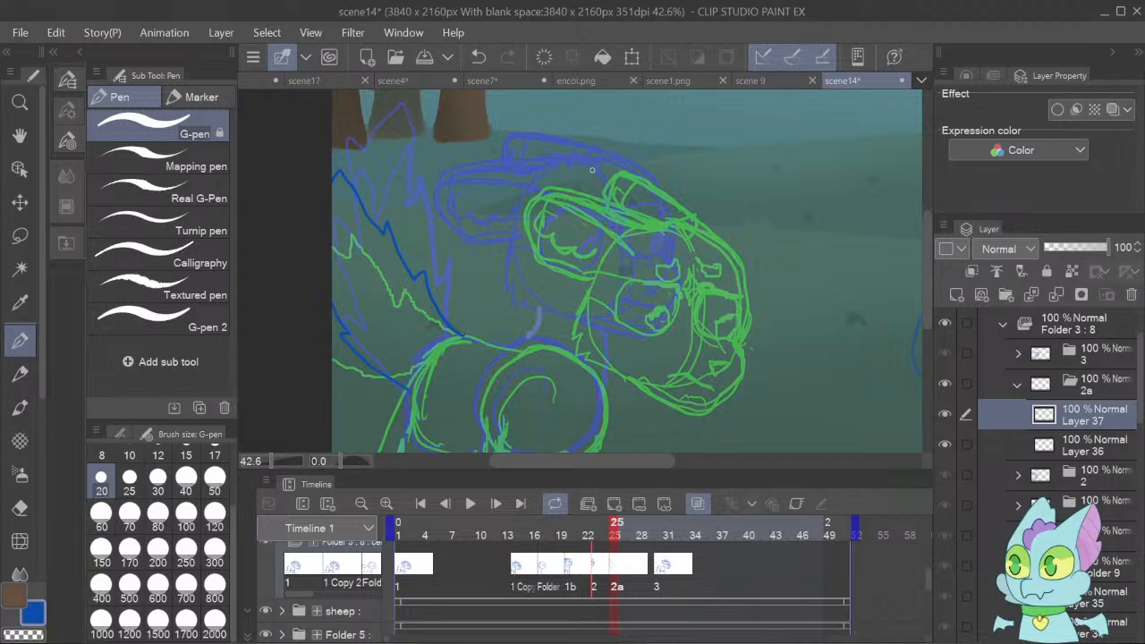
pyautogui.moveTo(617, 157); pyautogui.dragTo(647, 175)
pyautogui.moveTo(668, 246)
pyautogui.mouseDown()
pyautogui.moveTo(679, 304)
pyautogui.moveTo(662, 333)
pyautogui.moveTo(624, 335)
pyautogui.moveTo(516, 303)
pyautogui.moveTo(515, 245)
pyautogui.mouseUp()
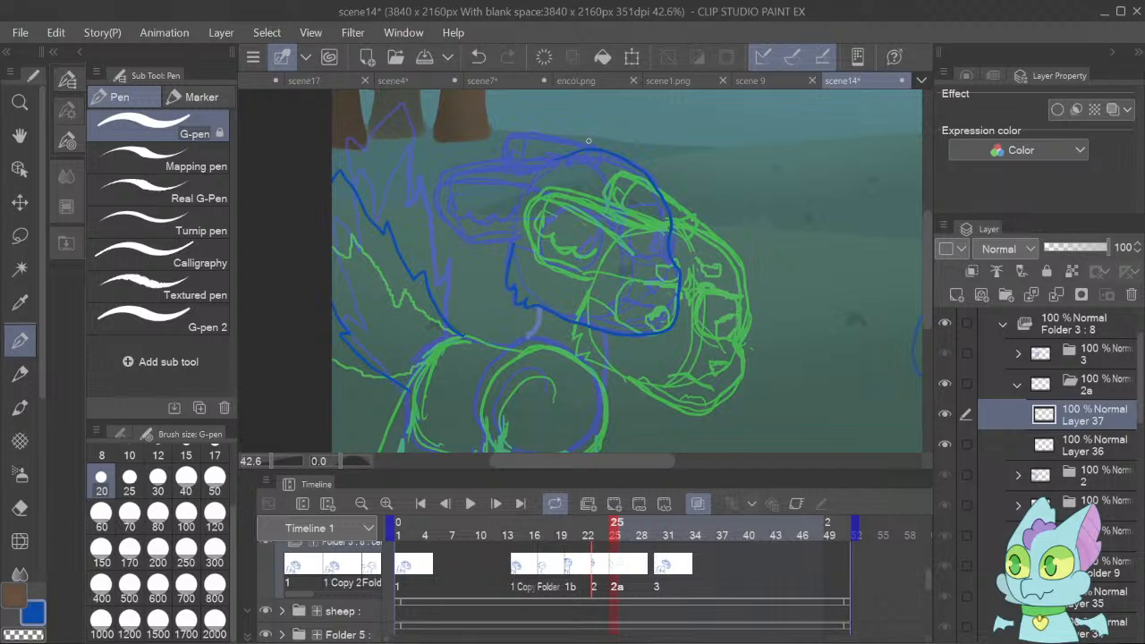
pyautogui.moveTo(589, 146)
pyautogui.mouseDown()
pyautogui.moveTo(509, 154)
pyautogui.moveTo(435, 183)
pyautogui.moveTo(441, 216)
pyautogui.moveTo(466, 240)
pyautogui.moveTo(514, 236)
pyautogui.moveTo(462, 239)
pyautogui.moveTo(430, 201)
pyautogui.mouseUp()
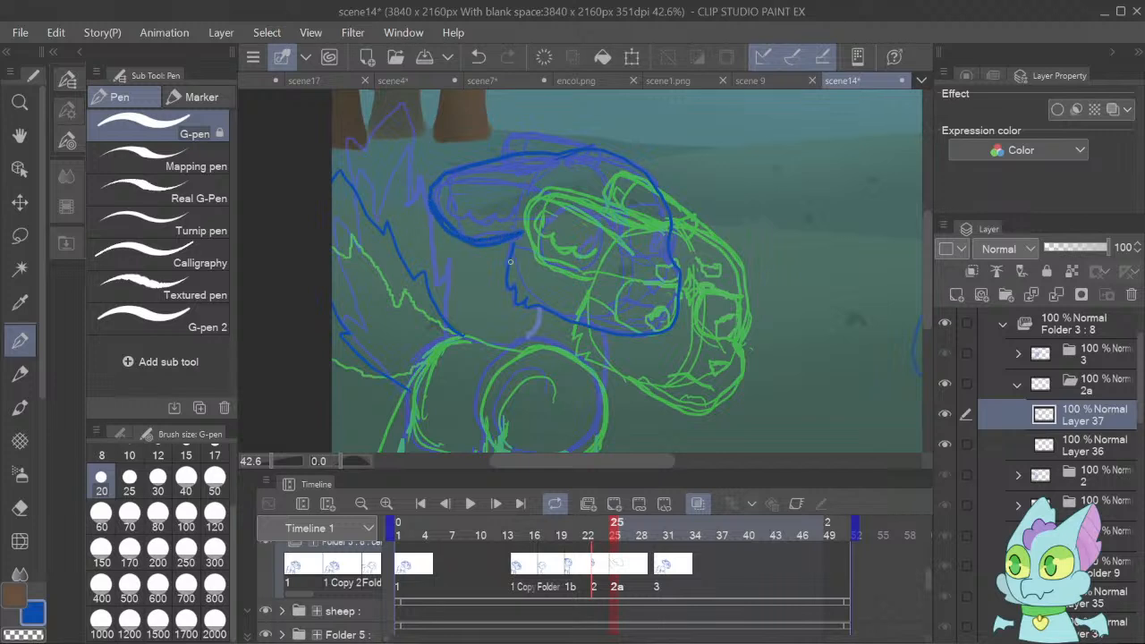
pyautogui.moveTo(533, 192)
pyautogui.mouseDown()
pyautogui.moveTo(451, 181)
pyautogui.moveTo(470, 191)
pyautogui.mouseUp()
pyautogui.moveTo(597, 152)
pyautogui.mouseDown()
pyautogui.moveTo(516, 134)
pyautogui.moveTo(481, 136)
pyautogui.moveTo(474, 157)
pyautogui.mouseUp()
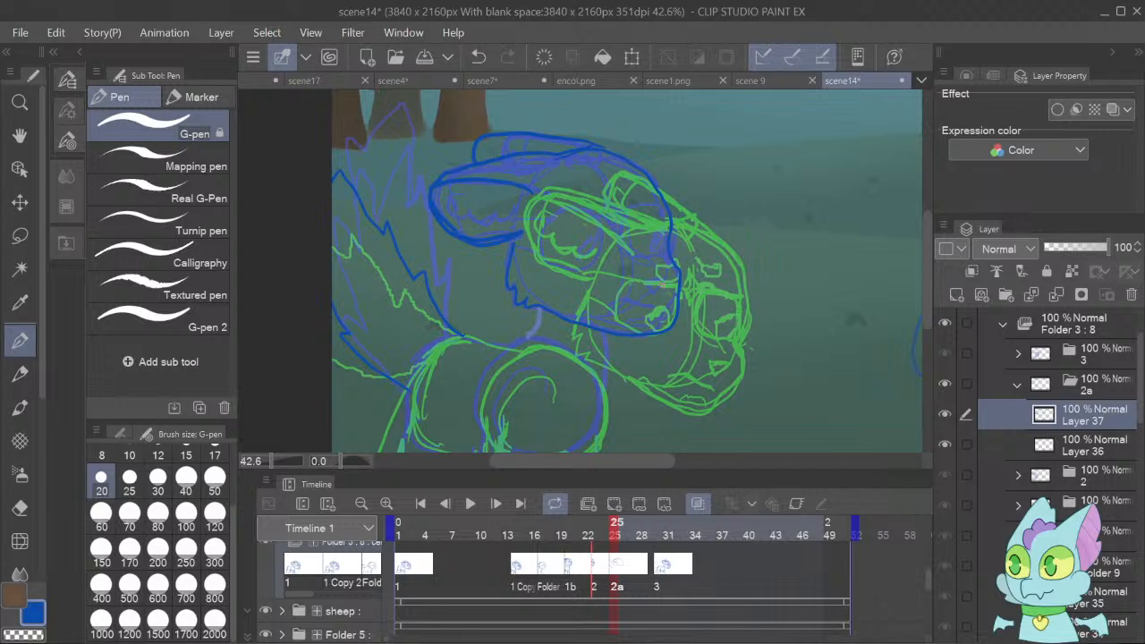
# Draw the fawn's facial features: mouth, nose, both eyes and the small forehead markings.
pyautogui.moveTo(658, 280)
pyautogui.mouseDown()
pyautogui.moveTo(649, 285)
pyautogui.moveTo(665, 279)
pyautogui.mouseUp()
pyautogui.moveTo(570, 211)
pyautogui.mouseDown()
pyautogui.moveTo(571, 257)
pyautogui.moveTo(592, 266)
pyautogui.mouseUp()
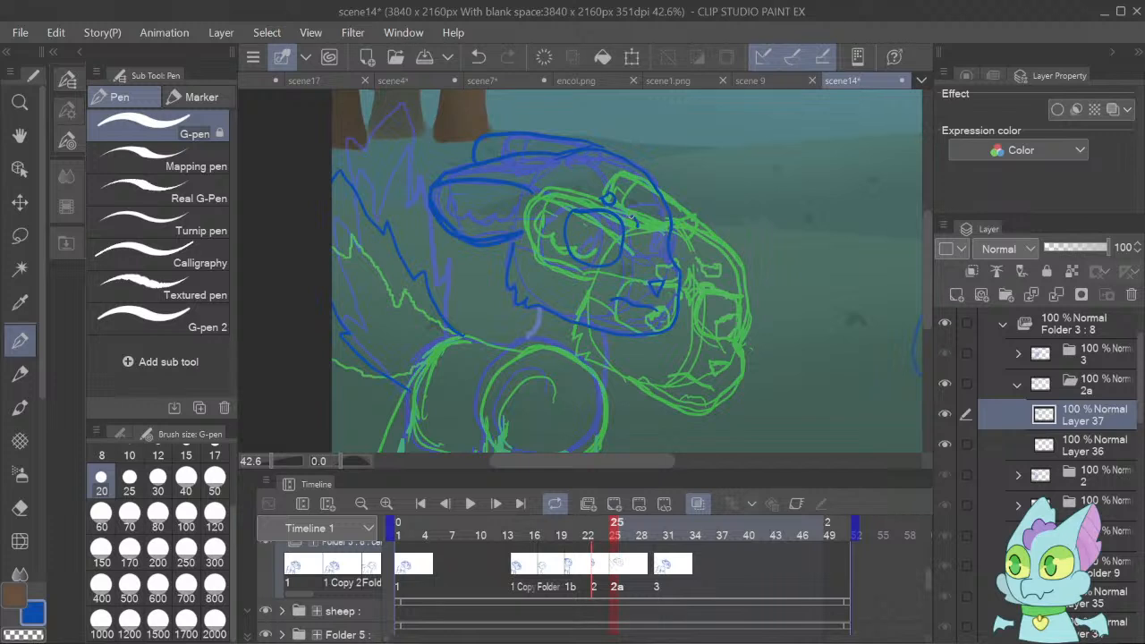
pyautogui.moveTo(647, 216); pyautogui.dragTo(643, 231)
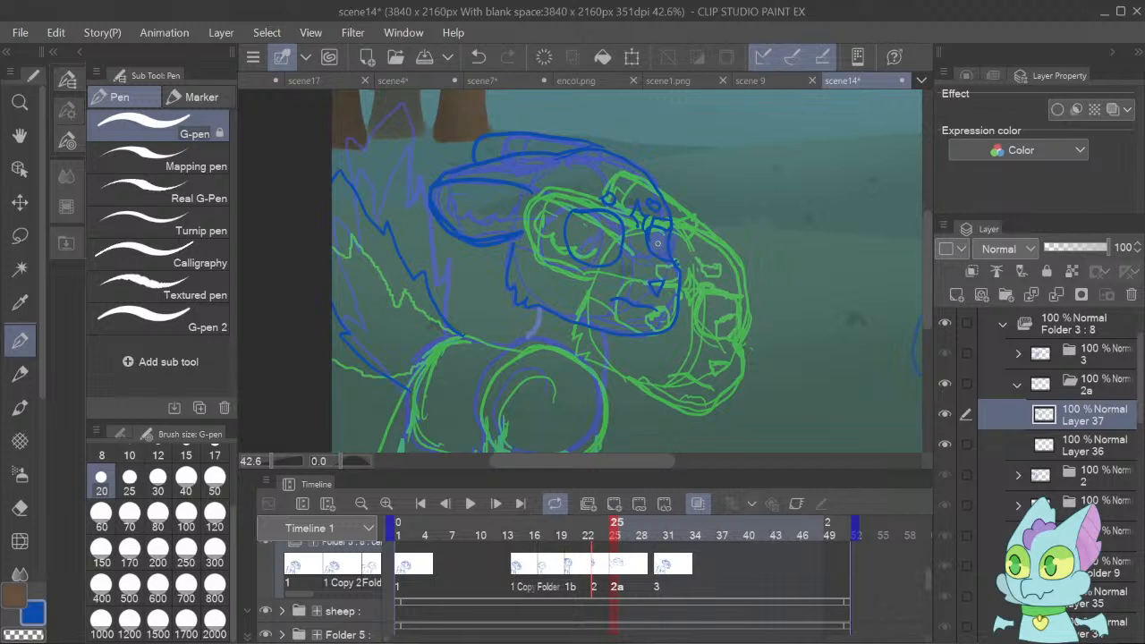
# Lasso the fawn's head in cel 2a, then cut and paste it onto its own layer.
pyautogui.hotkey('ctrl', 'shift', 't')
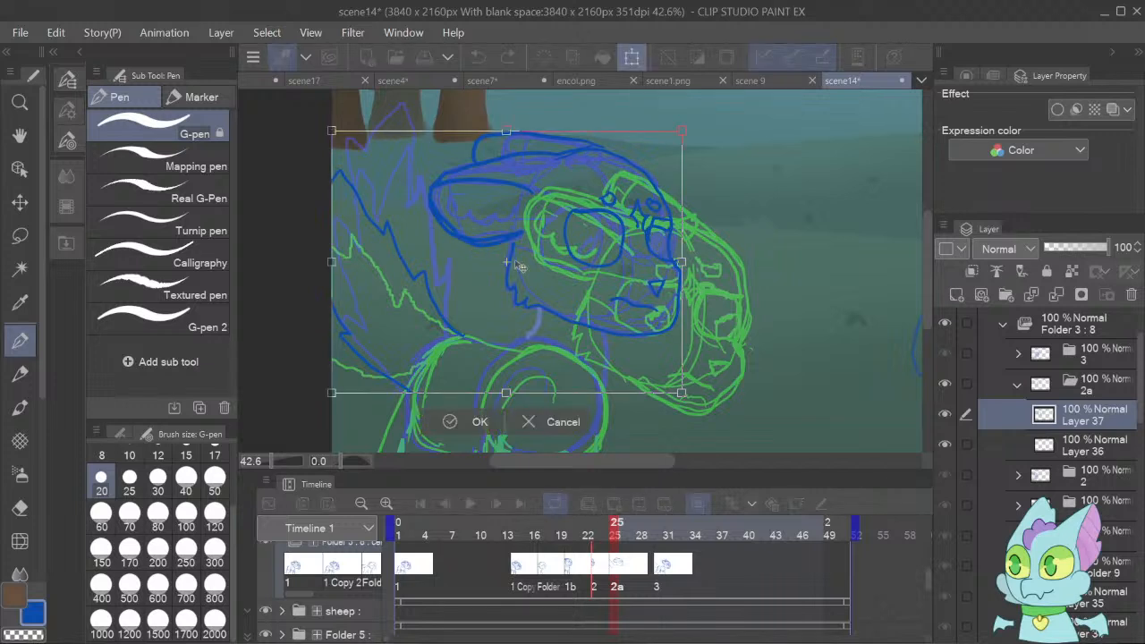
pyautogui.click(538, 426)
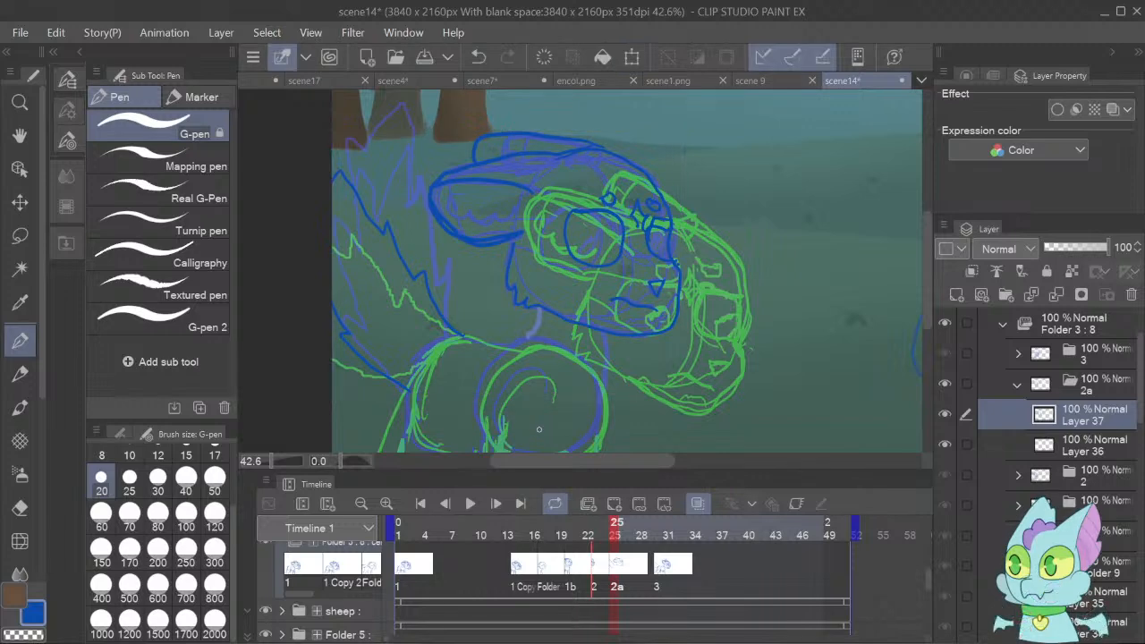
pyautogui.press('m')
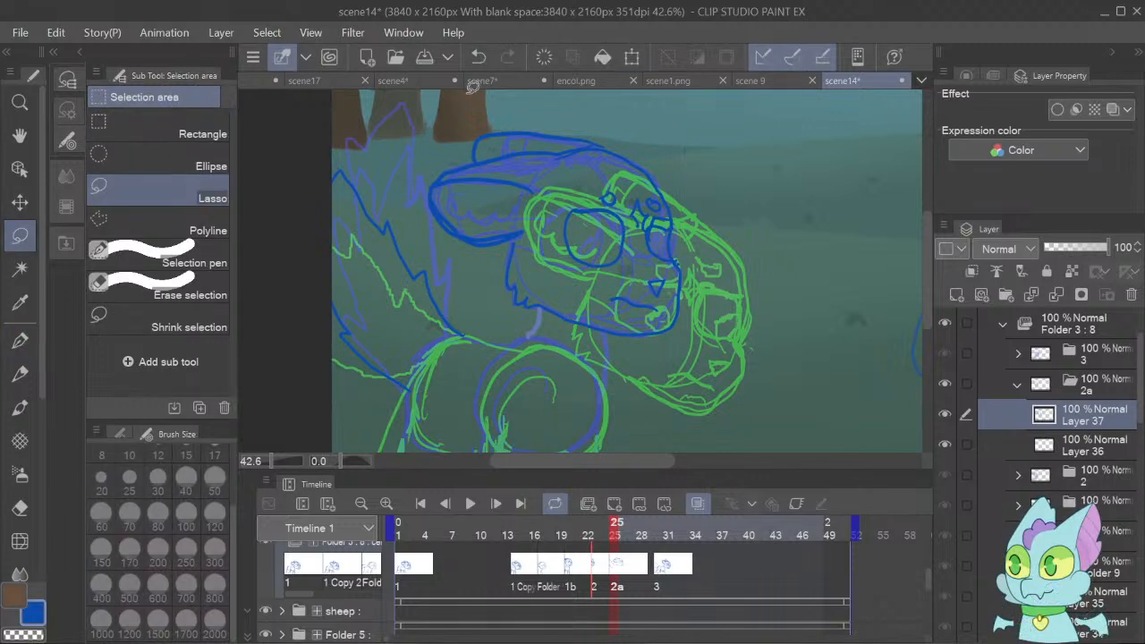
pyautogui.moveTo(466, 93)
pyautogui.mouseDown()
pyautogui.moveTo(424, 218)
pyautogui.moveTo(447, 254)
pyautogui.moveTo(592, 371)
pyautogui.moveTo(762, 308)
pyautogui.moveTo(743, 164)
pyautogui.moveTo(655, 90)
pyautogui.mouseUp()
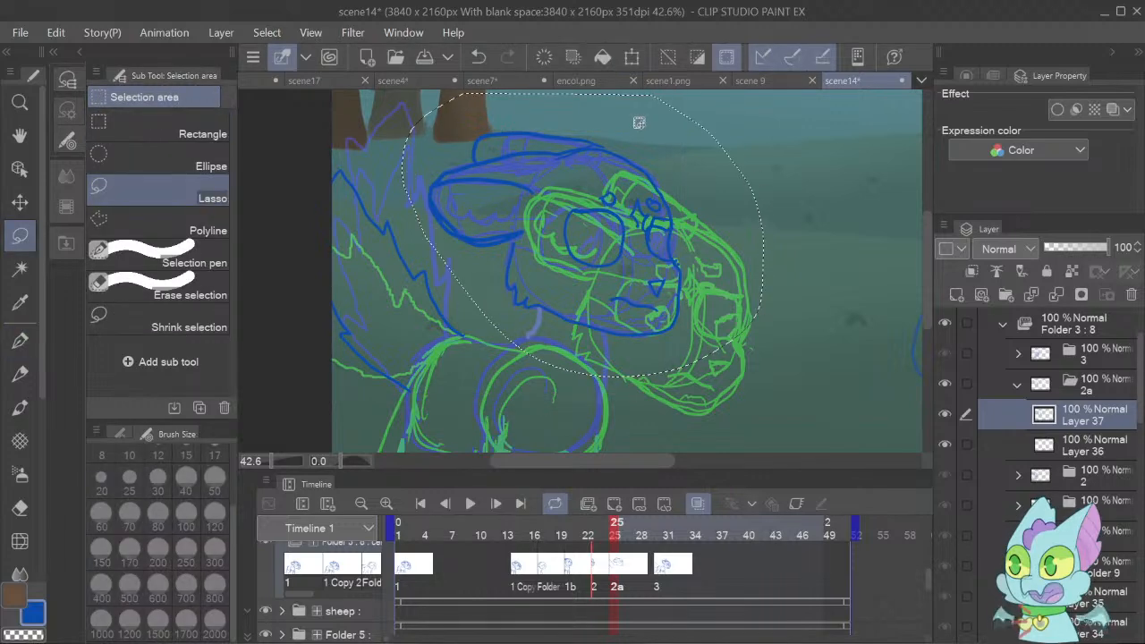
pyautogui.hotkey('ctrl', 'x')
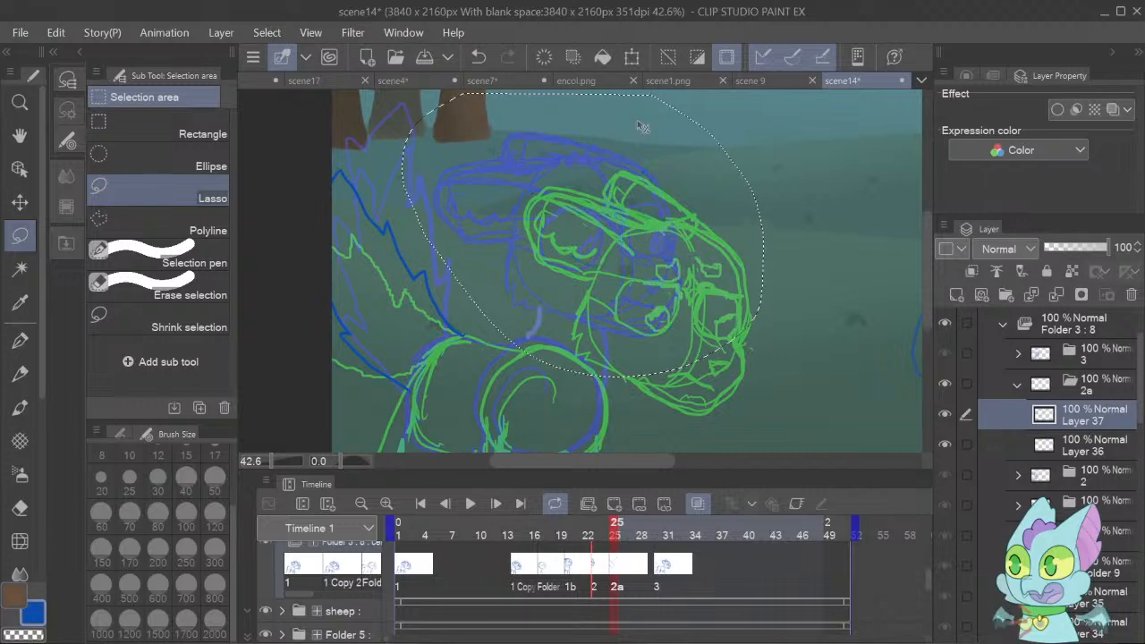
pyautogui.hotkey('ctrl', 'v')
# Rotate the pasted head slightly clockwise, shift it down and right between the onion-skin heads, and clear the selection.
pyautogui.hotkey('ctrl', 't')
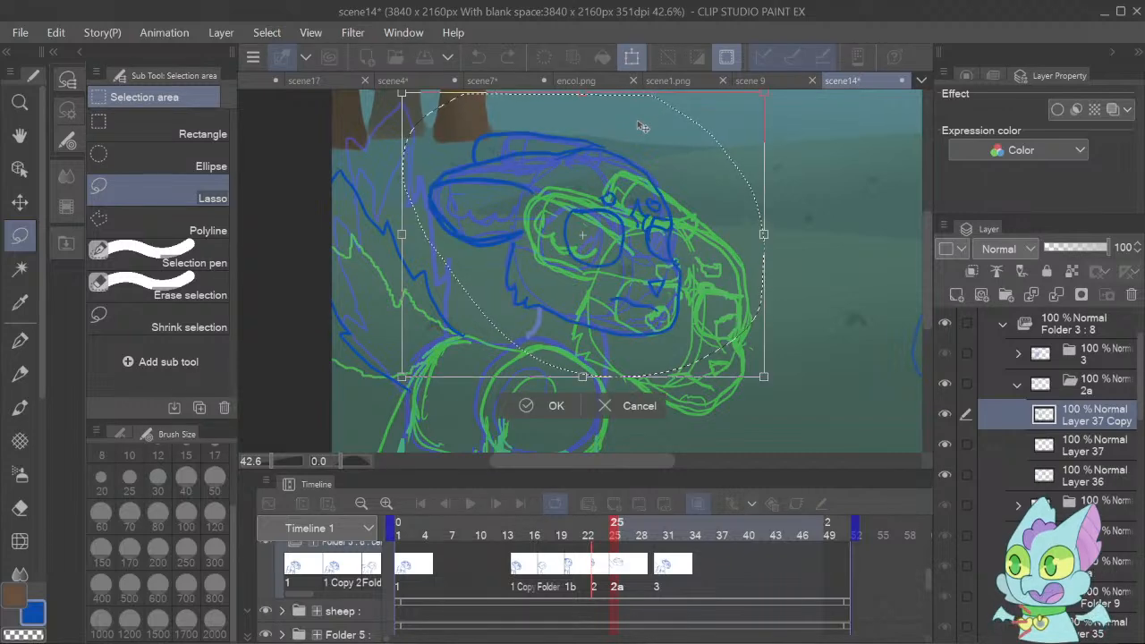
pyautogui.moveTo(792, 360); pyautogui.dragTo(746, 430)
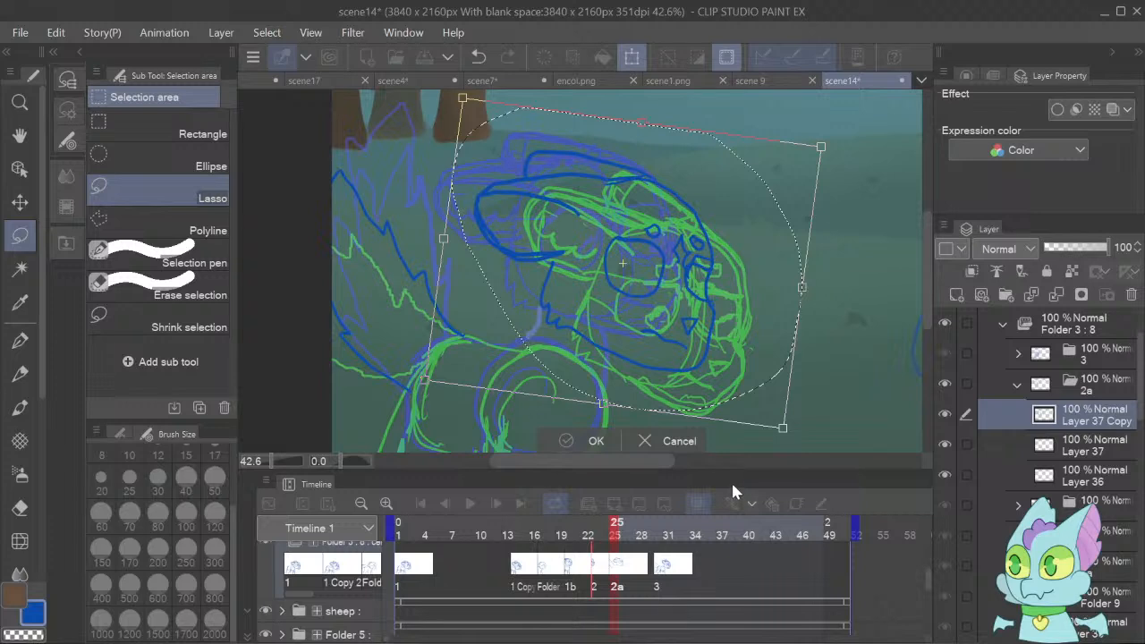
pyautogui.press('Return')
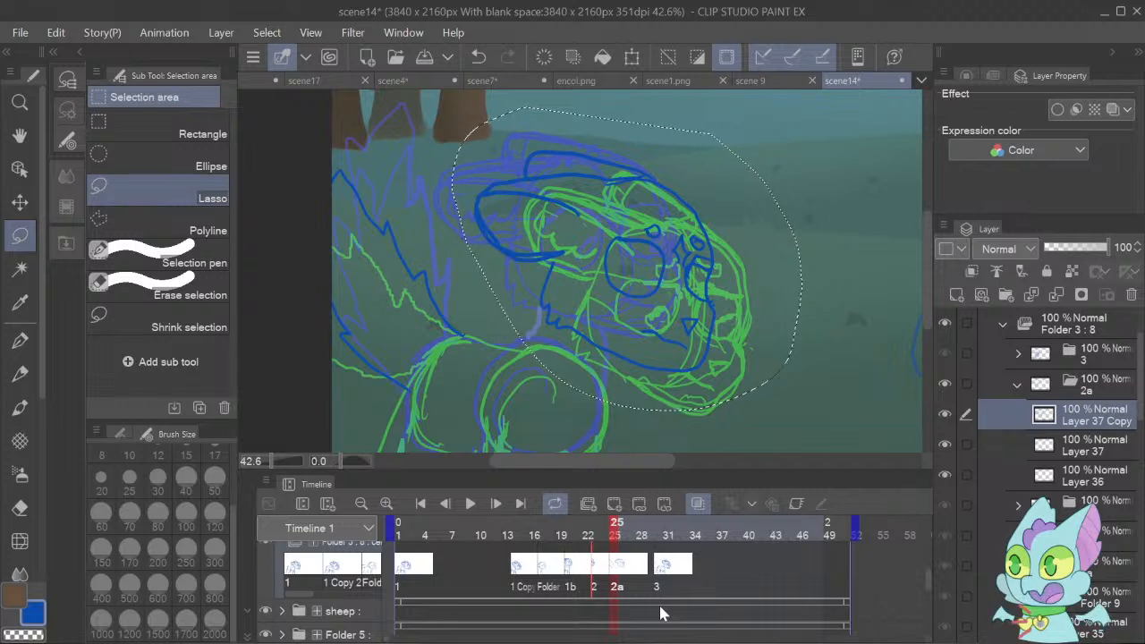
pyautogui.hotkey('ctrl', 'd')
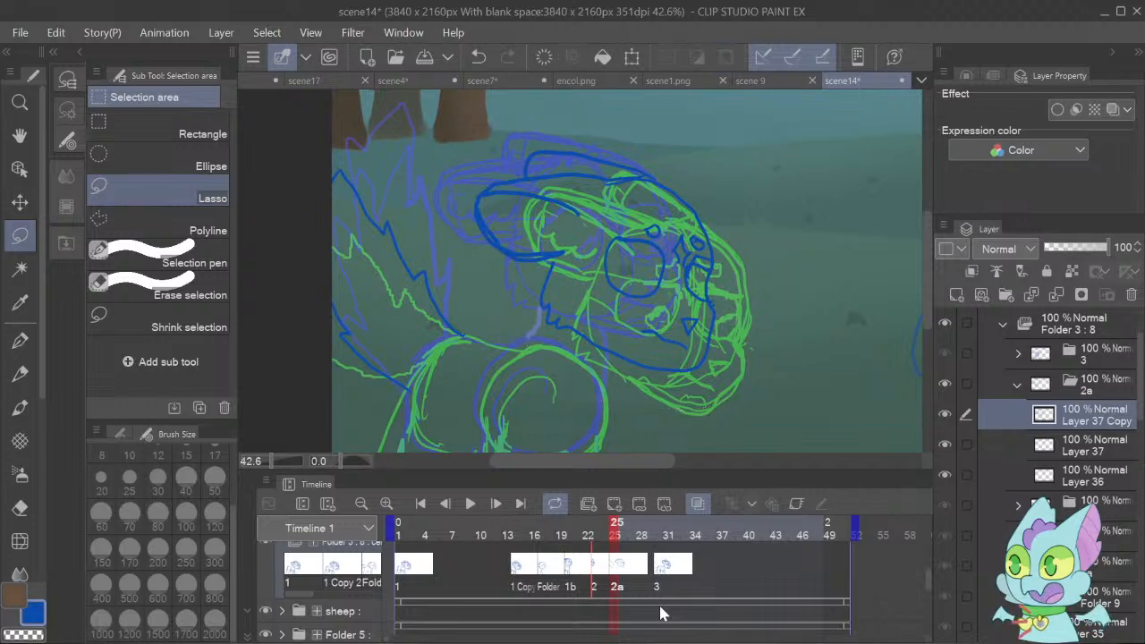
# With the G-pen, draw the fawn's back line up to the neck, the chest line and all four legs.
pyautogui.click(19, 340)
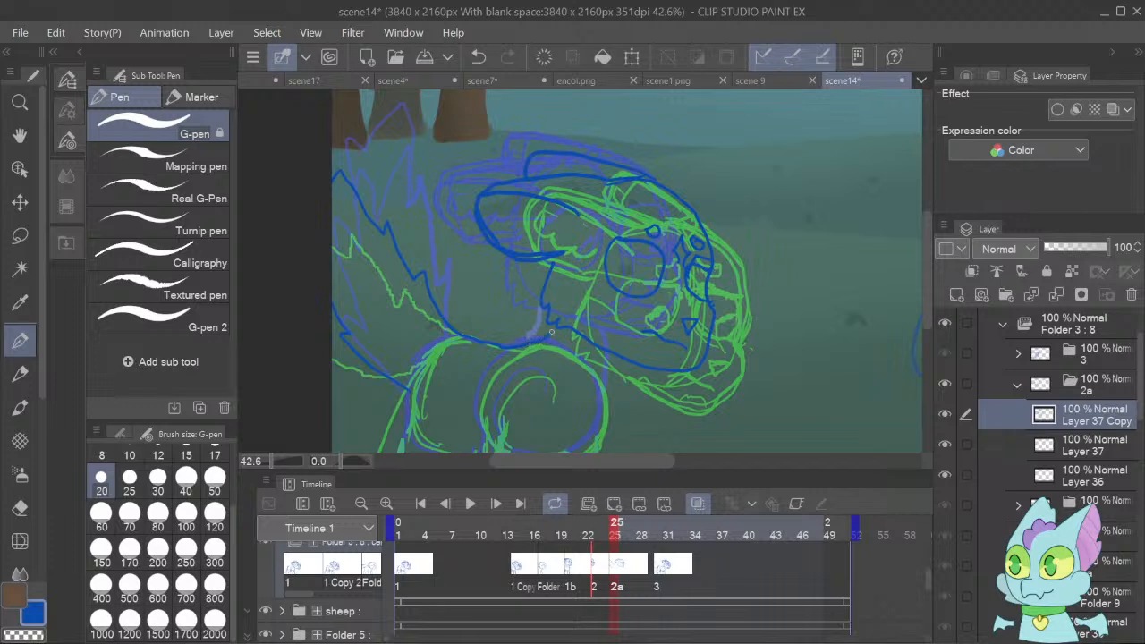
pyautogui.scroll(-5, 929, 324)
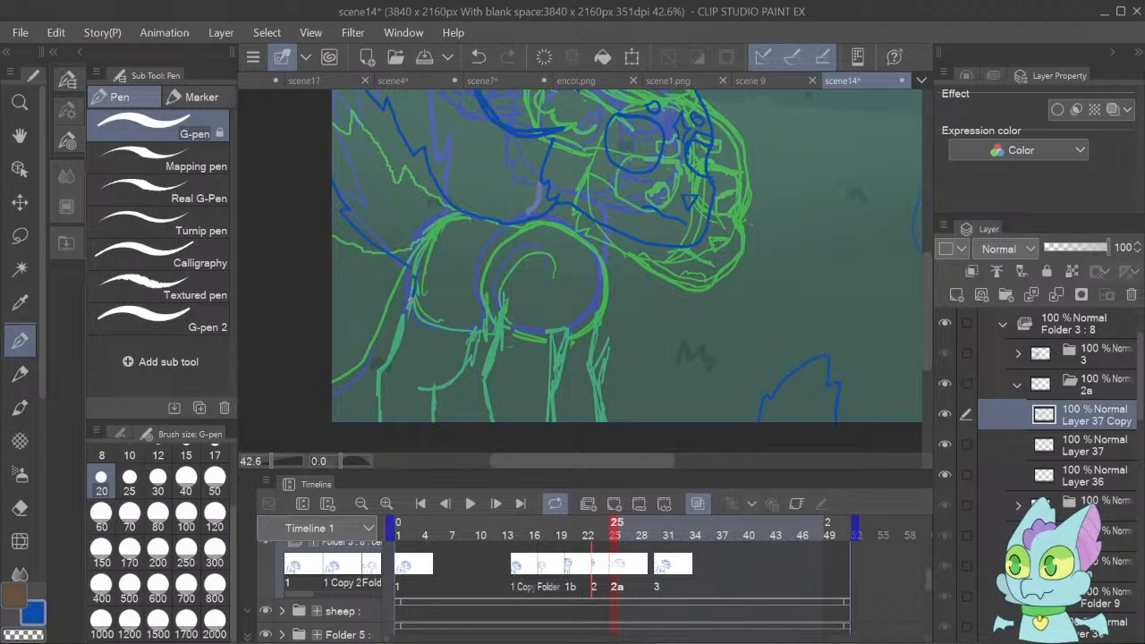
pyautogui.moveTo(412, 297)
pyautogui.mouseDown()
pyautogui.moveTo(381, 369)
pyautogui.moveTo(380, 422)
pyautogui.mouseUp()
pyautogui.moveTo(480, 329)
pyautogui.mouseDown()
pyautogui.moveTo(468, 370)
pyautogui.moveTo(438, 394)
pyautogui.moveTo(417, 391)
pyautogui.mouseUp()
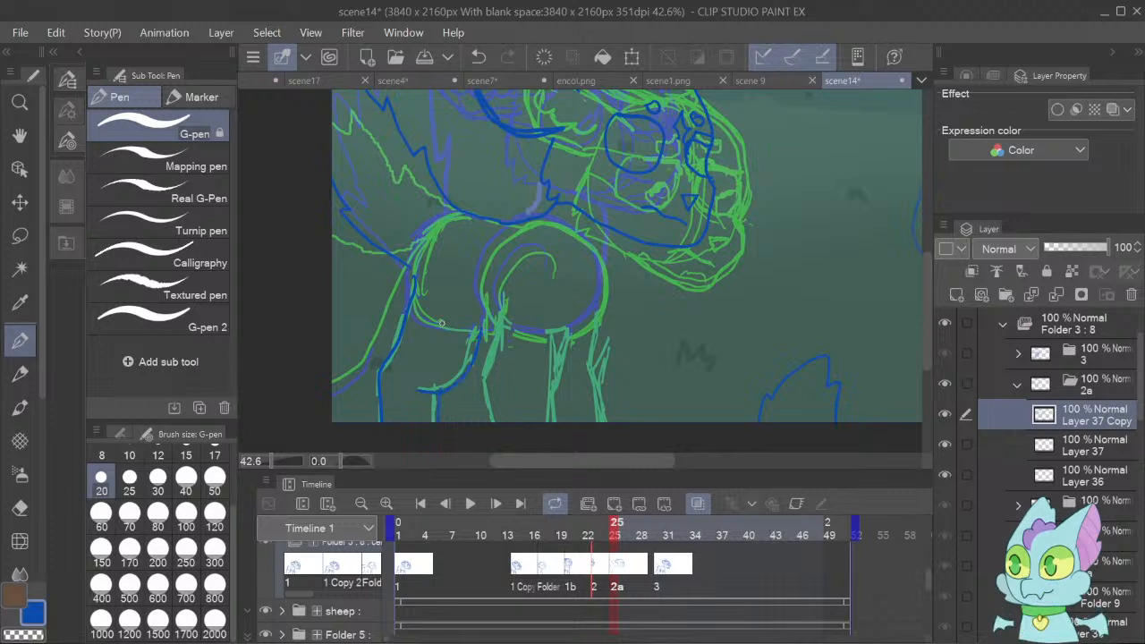
pyautogui.moveTo(506, 315)
pyautogui.mouseDown()
pyautogui.moveTo(480, 369)
pyautogui.moveTo(500, 450)
pyautogui.mouseUp()
pyautogui.moveTo(574, 328)
pyautogui.mouseDown()
pyautogui.moveTo(548, 376)
pyautogui.moveTo(552, 421)
pyautogui.mouseUp()
pyautogui.moveTo(602, 319)
pyautogui.mouseDown()
pyautogui.moveTo(588, 356)
pyautogui.moveTo(598, 404)
pyautogui.mouseUp()
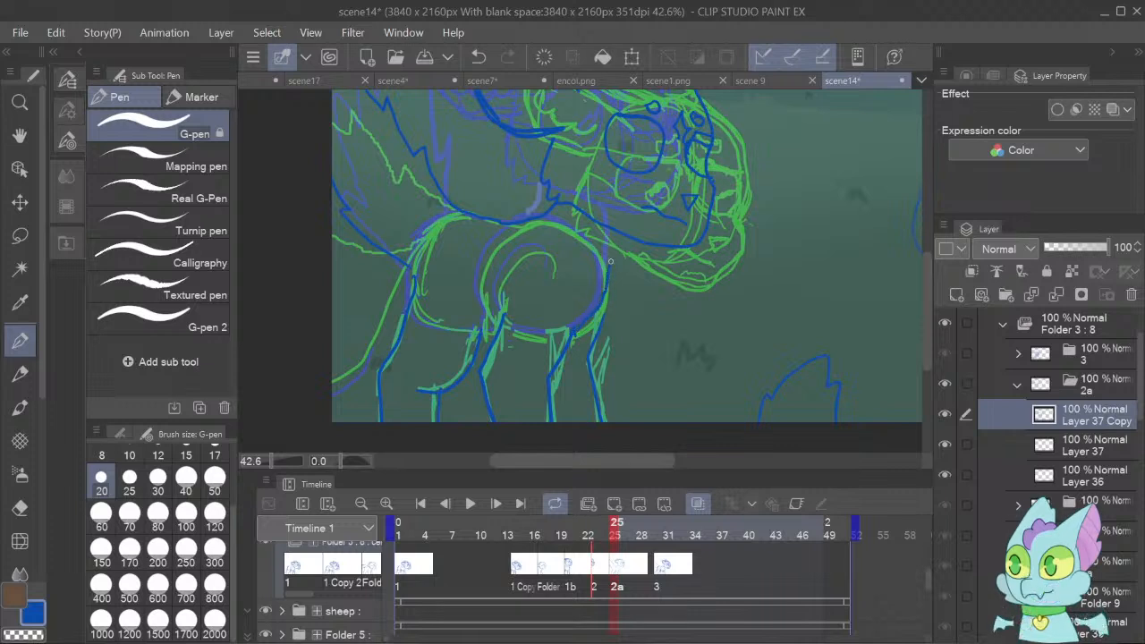
pyautogui.moveTo(613, 231); pyautogui.dragTo(610, 339)
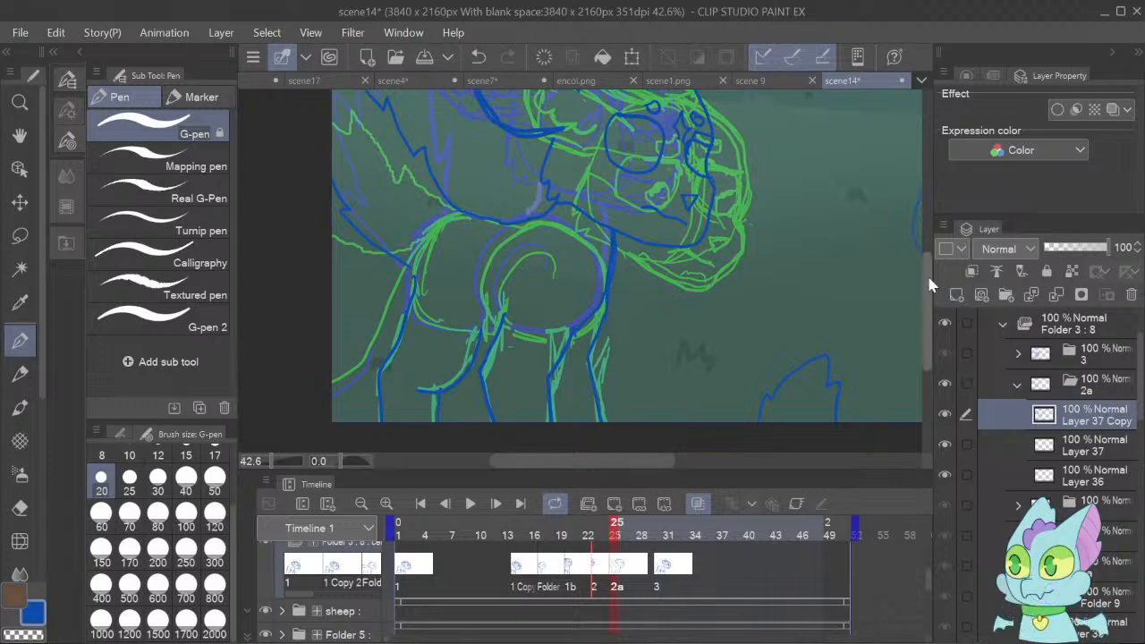
# Play back the animation at 30.9% zoom to check the new in-between cel 2a in motion.
pyautogui.moveTo(924, 281)
pyautogui.mouseDown()
pyautogui.moveTo(916, 245)
pyautogui.moveTo(922, 317)
pyautogui.moveTo(900, 220)
pyautogui.moveTo(907, 283)
pyautogui.mouseUp()
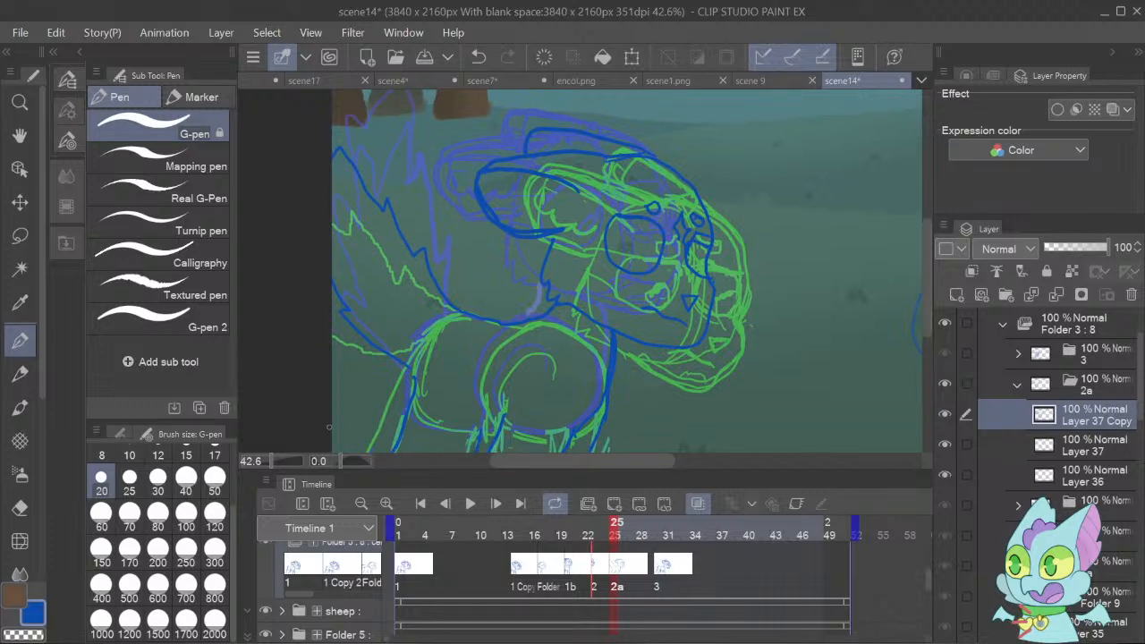
pyautogui.click(268, 462)
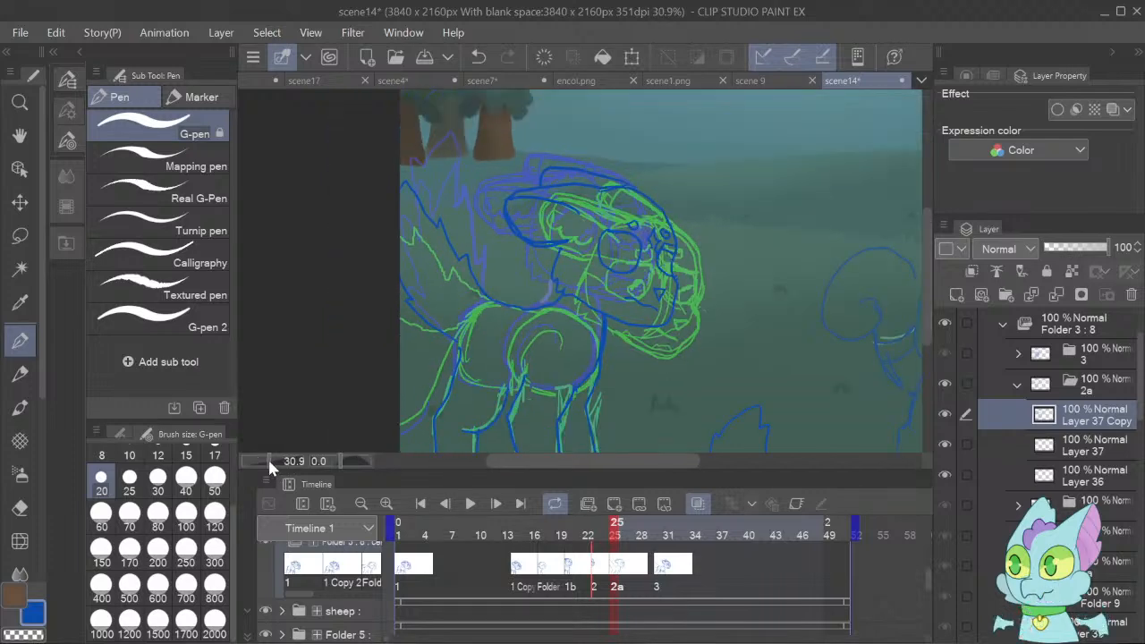
pyautogui.click(471, 503)
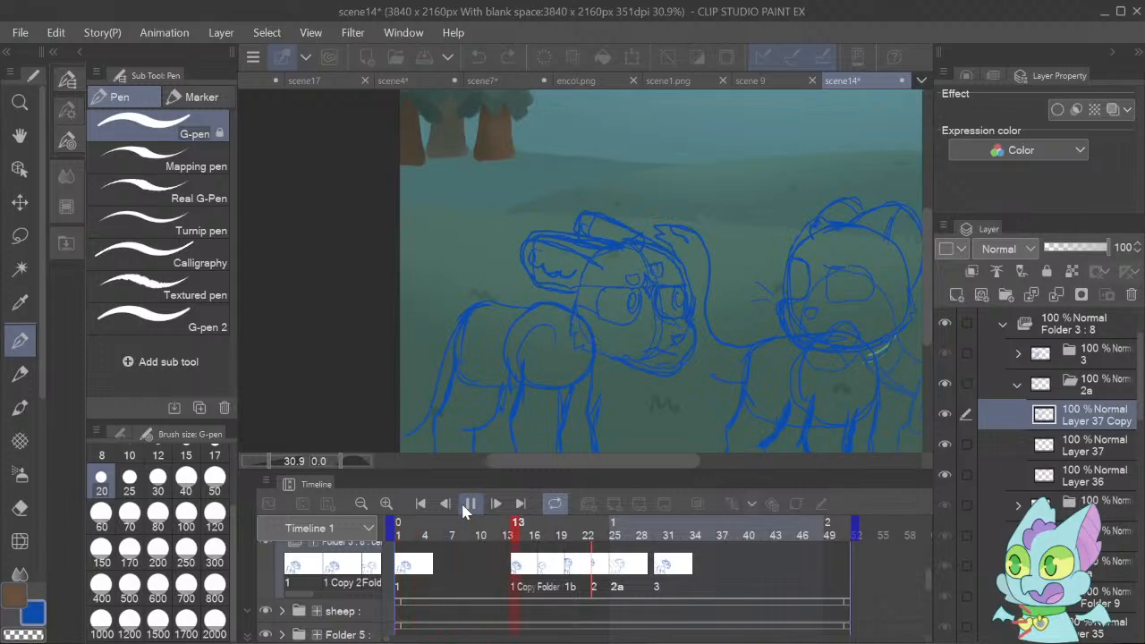
pyautogui.click(465, 506)
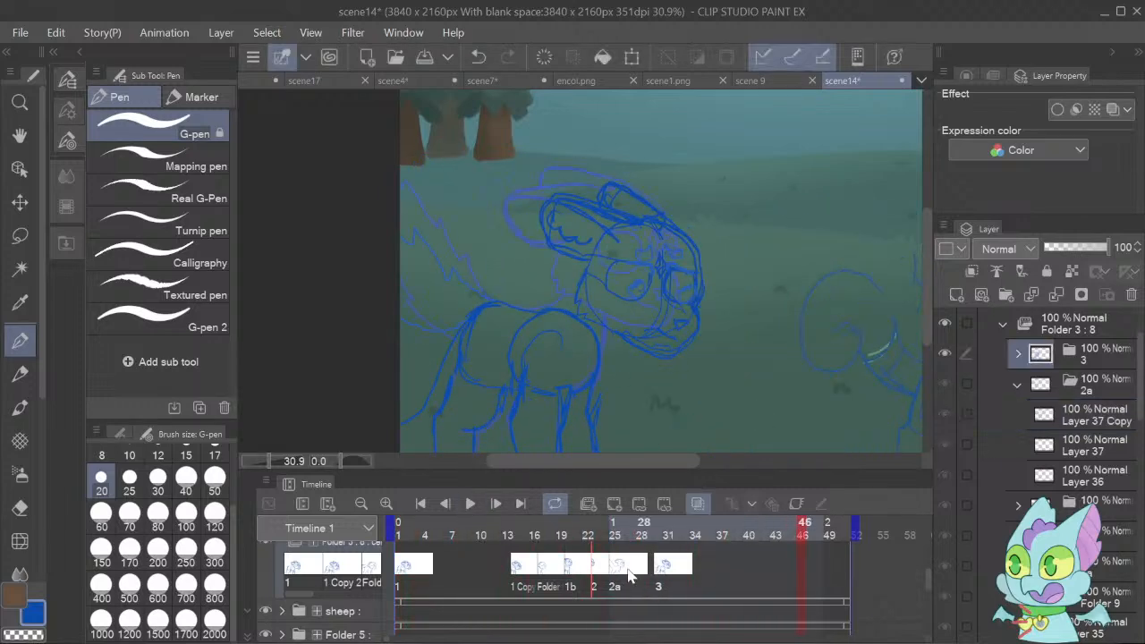
# Move the start of fawn cel 2a on the timeline to frame 27, extending cel 2 up to it.
pyautogui.click(629, 575)
pyautogui.click(497, 504)
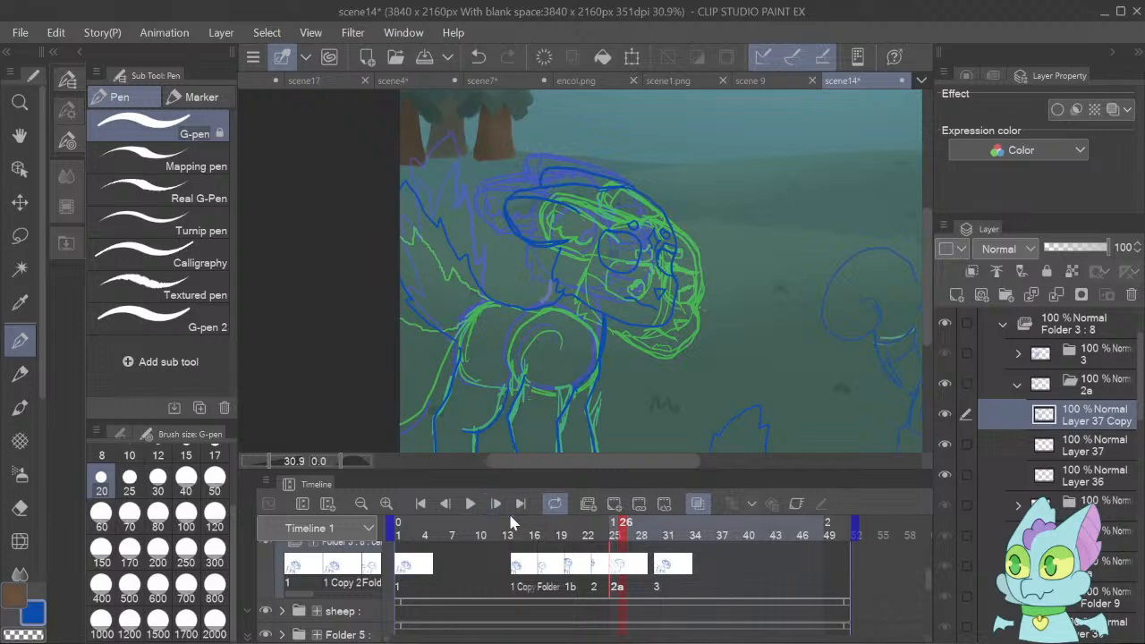
pyautogui.click(612, 565)
pyautogui.click(609, 559)
pyautogui.click(615, 559)
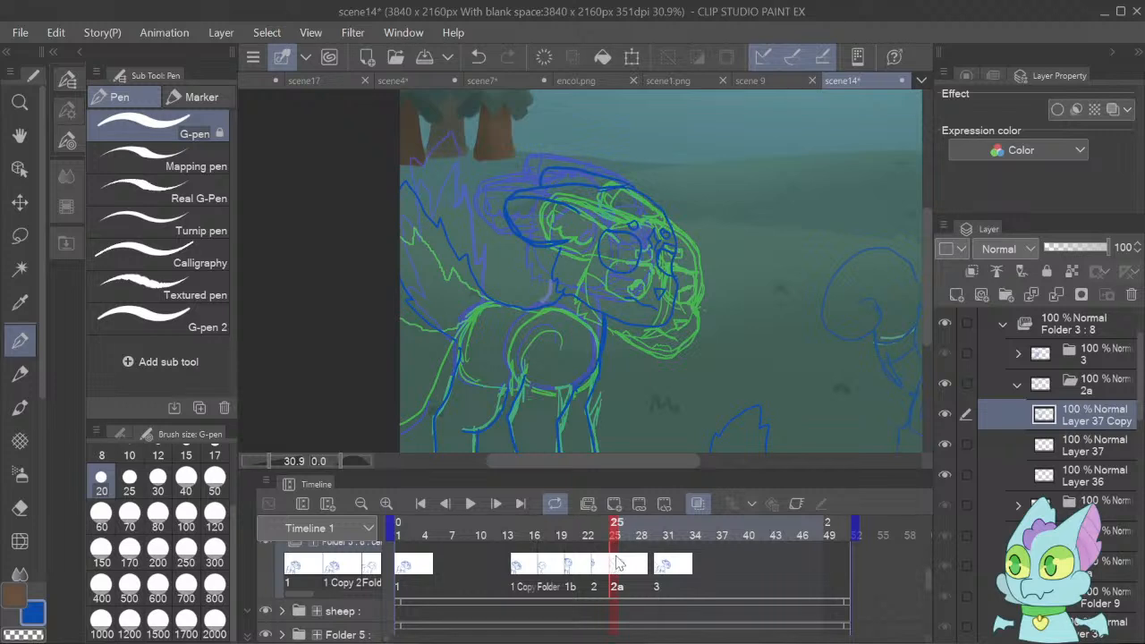
pyautogui.moveTo(623, 565)
pyautogui.mouseDown()
pyautogui.moveTo(656, 580)
pyautogui.moveTo(615, 575)
pyautogui.mouseUp()
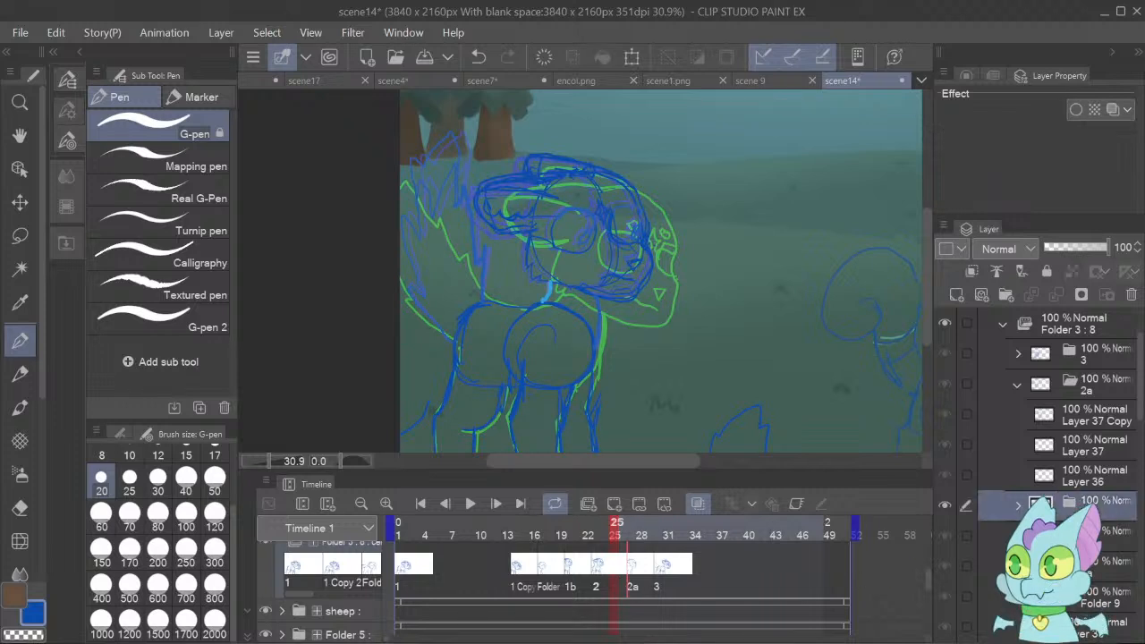
# Add a new cel folder containing two blank layers directly above cel 2 in the fawn's animation folder.
pyautogui.click(1018, 384)
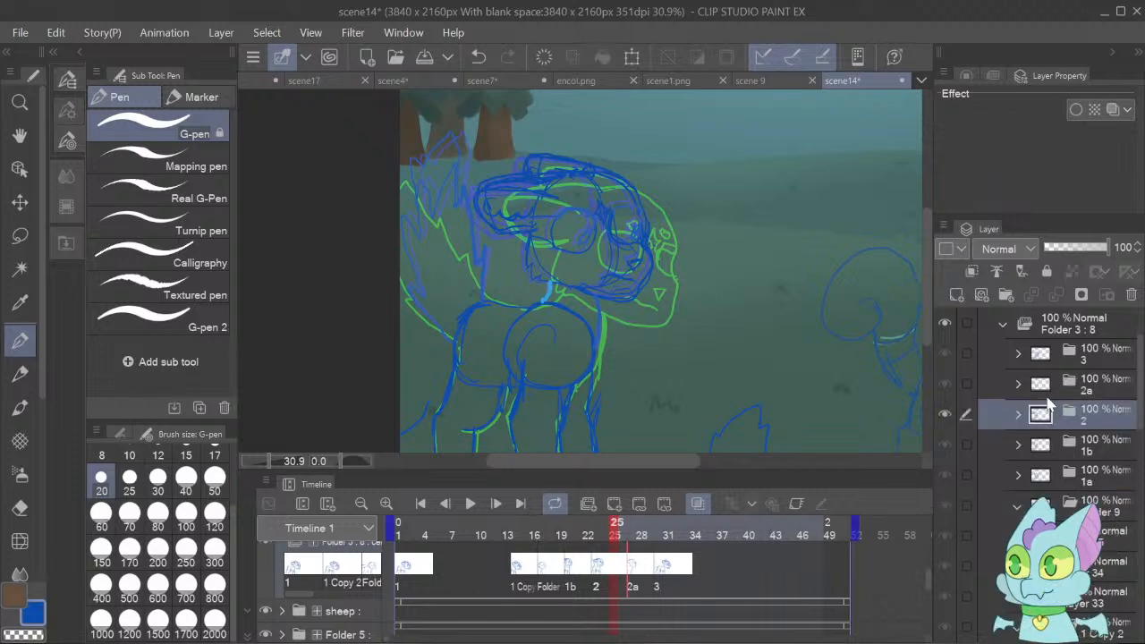
pyautogui.click(1005, 295)
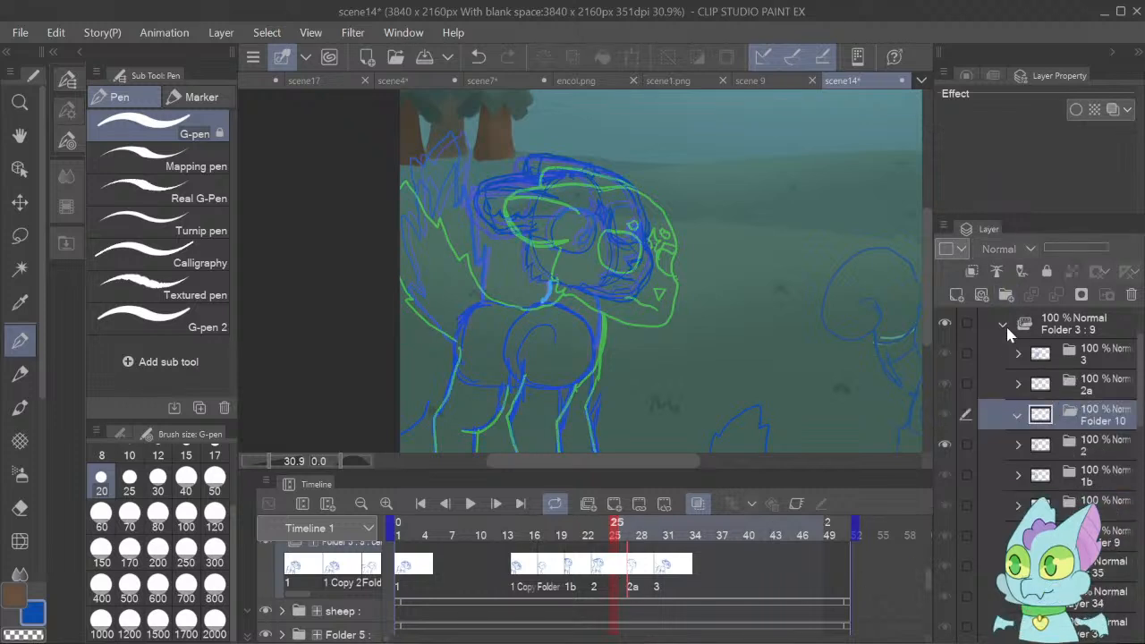
pyautogui.click(957, 296)
pyautogui.click(957, 296)
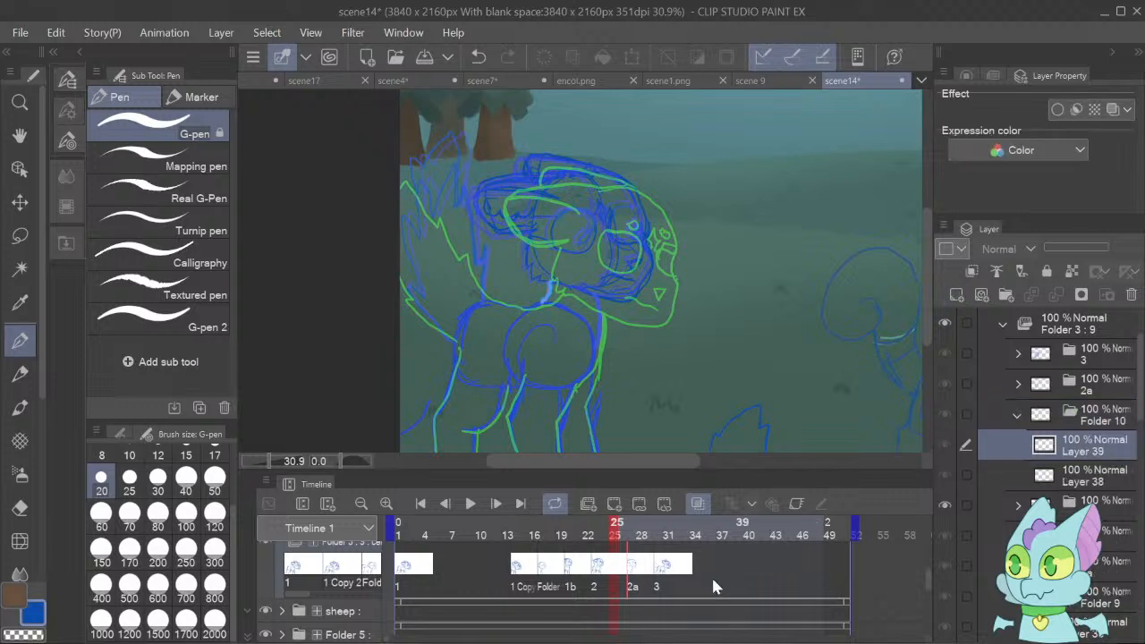
# Assign the new cel folder to frame 25 on the fawn's timeline track and move the start of cel 2a to frame 28.
pyautogui.click(621, 559)
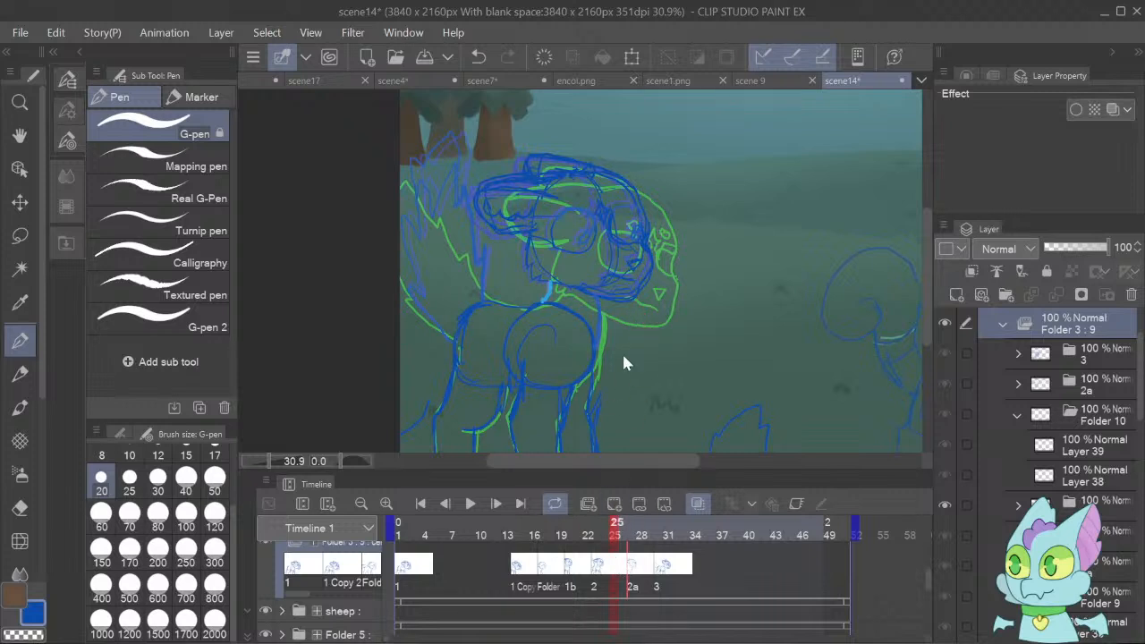
pyautogui.click(630, 564)
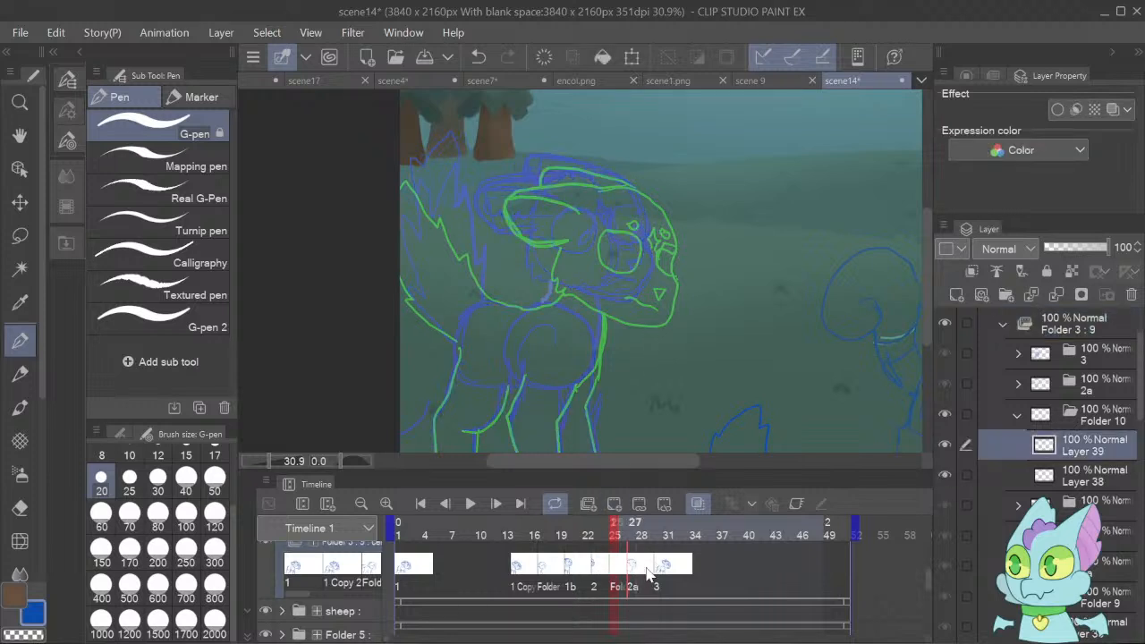
pyautogui.click(626, 577)
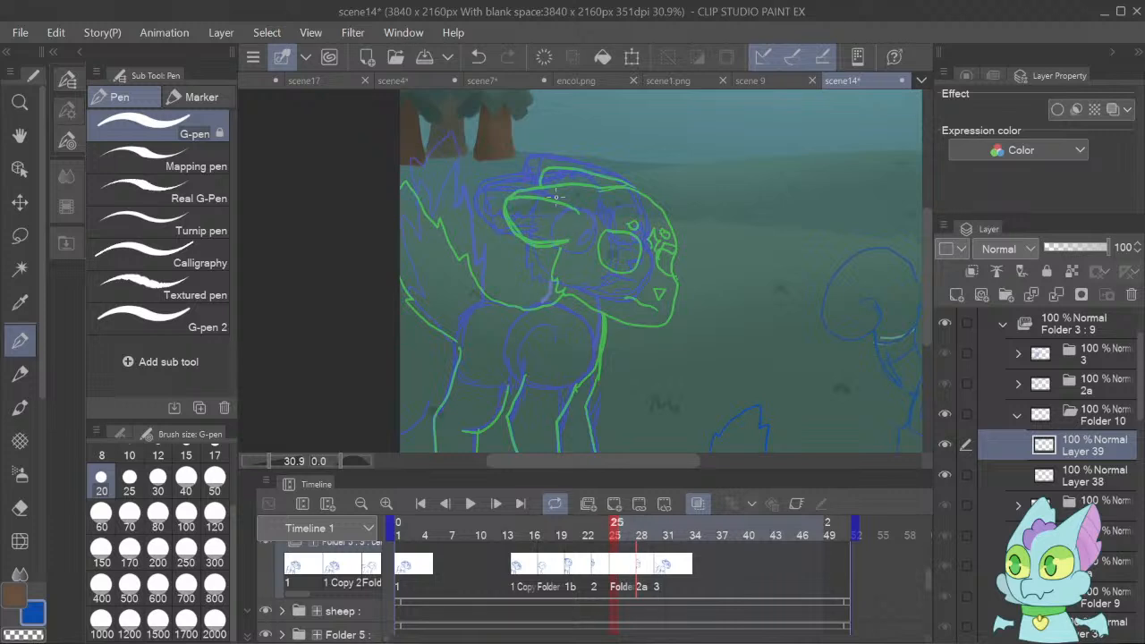
# With the G-pen, trace the onion-skinned fawn's head outline and both ears on the new cel's upper layer.
pyautogui.moveTo(554, 179)
pyautogui.mouseDown()
pyautogui.moveTo(534, 220)
pyautogui.moveTo(535, 275)
pyautogui.moveTo(624, 301)
pyautogui.moveTo(656, 264)
pyautogui.mouseUp()
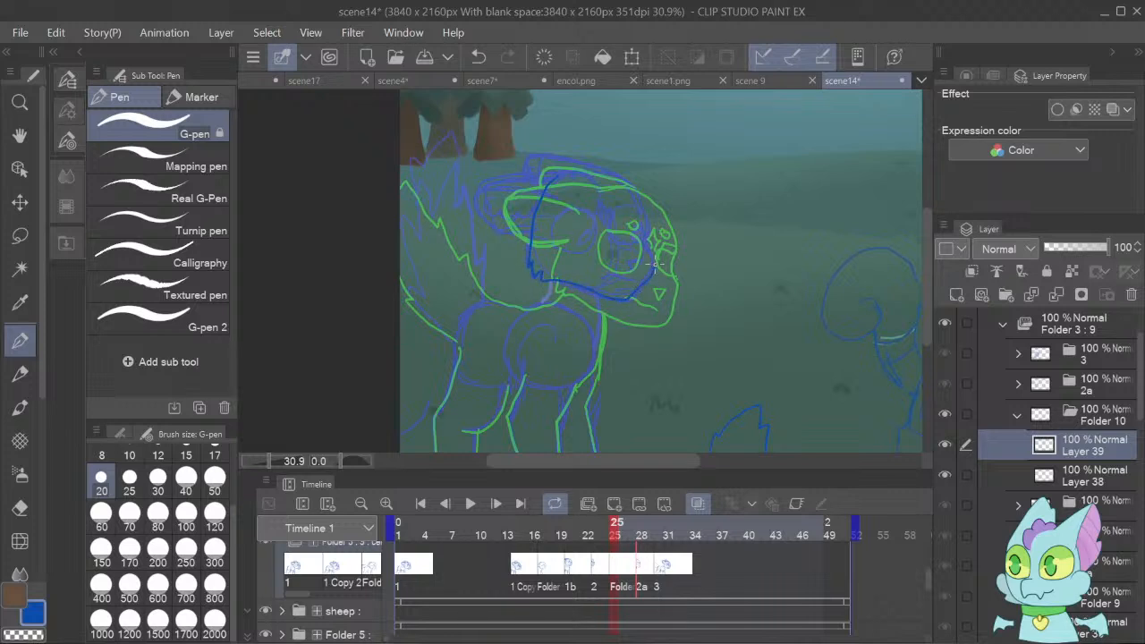
pyautogui.moveTo(646, 225)
pyautogui.mouseDown()
pyautogui.moveTo(607, 171)
pyautogui.moveTo(493, 182)
pyautogui.moveTo(476, 213)
pyautogui.moveTo(501, 240)
pyautogui.moveTo(534, 228)
pyautogui.mouseUp()
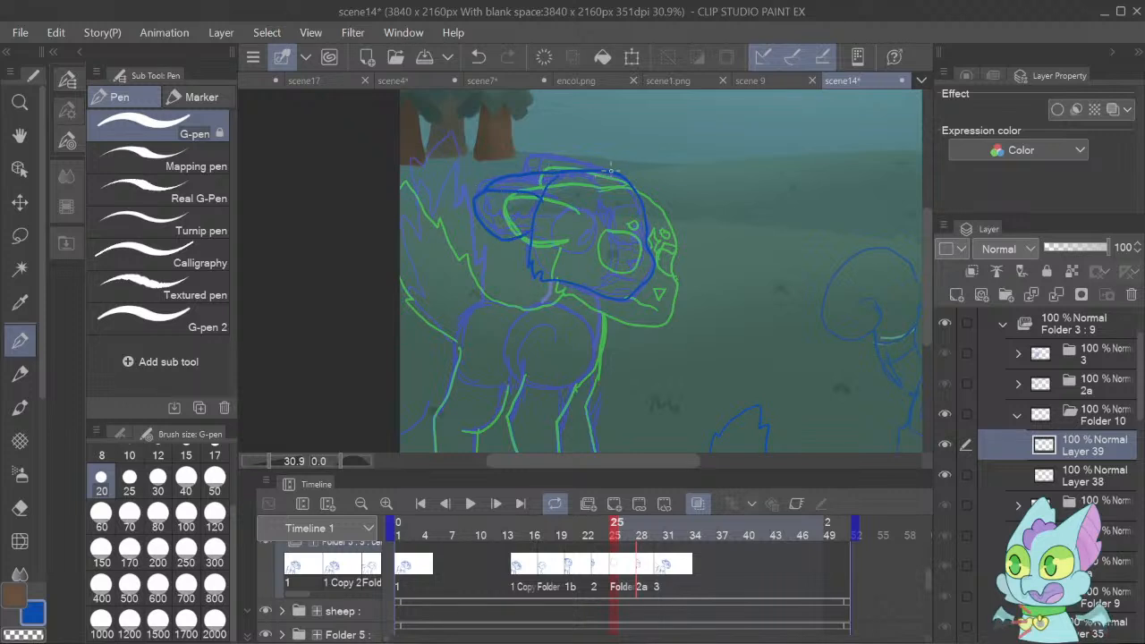
pyautogui.moveTo(612, 170); pyautogui.dragTo(535, 154)
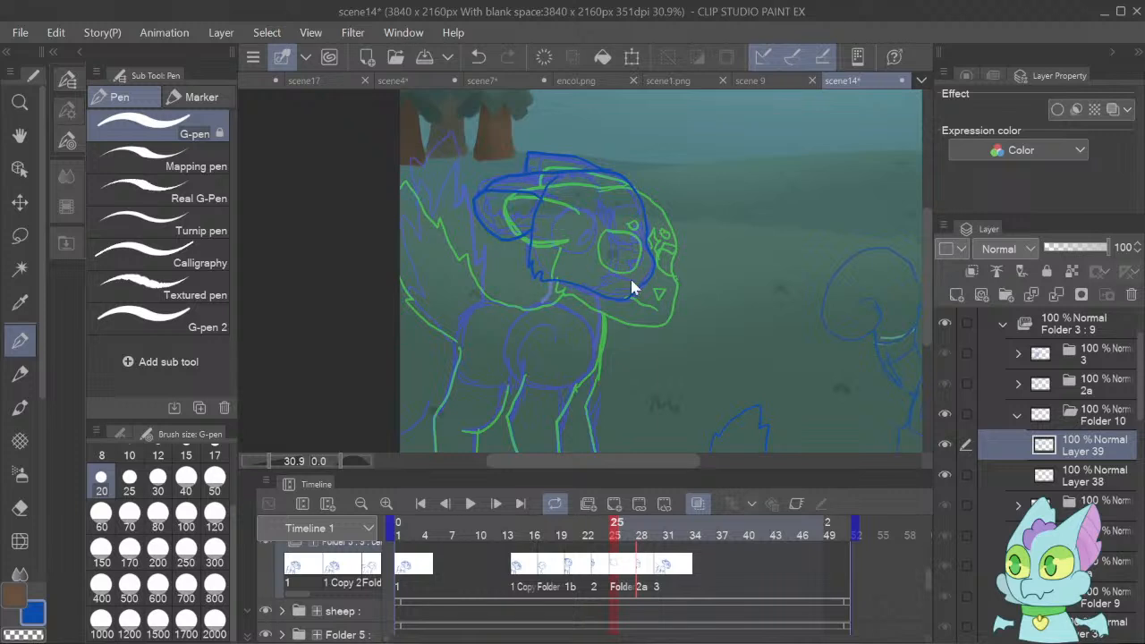
# Rotate the traced head slightly clockwise and shift it right and down between the onion-skin heads.
pyautogui.hotkey('ctrl', 't')
pyautogui.moveTo(694, 250); pyautogui.dragTo(726, 306)
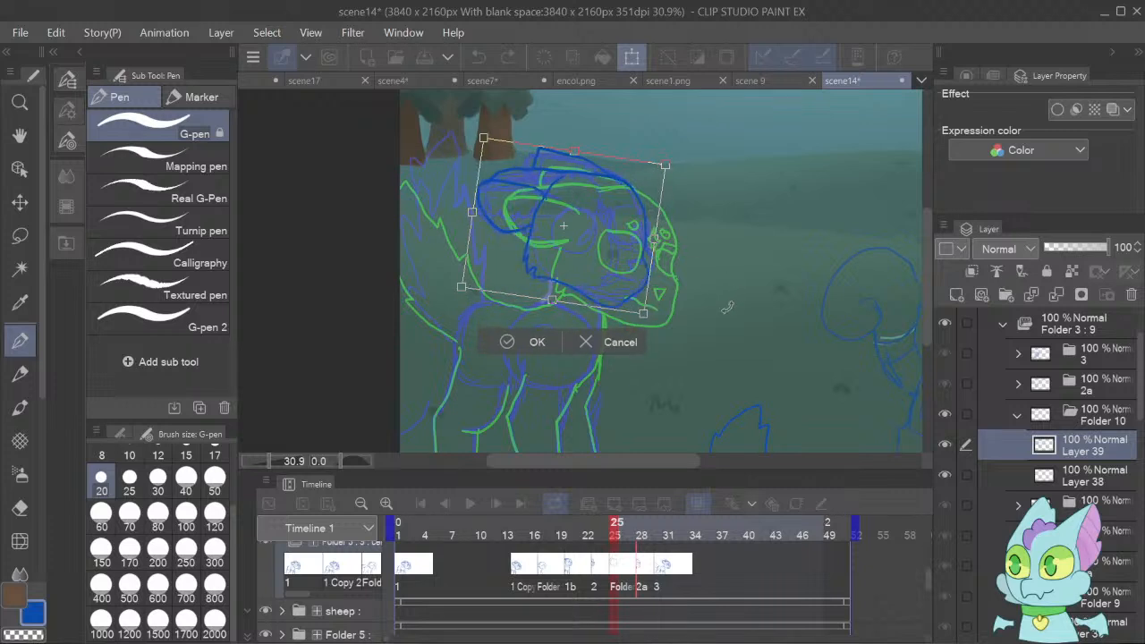
pyautogui.moveTo(615, 289); pyautogui.dragTo(679, 288)
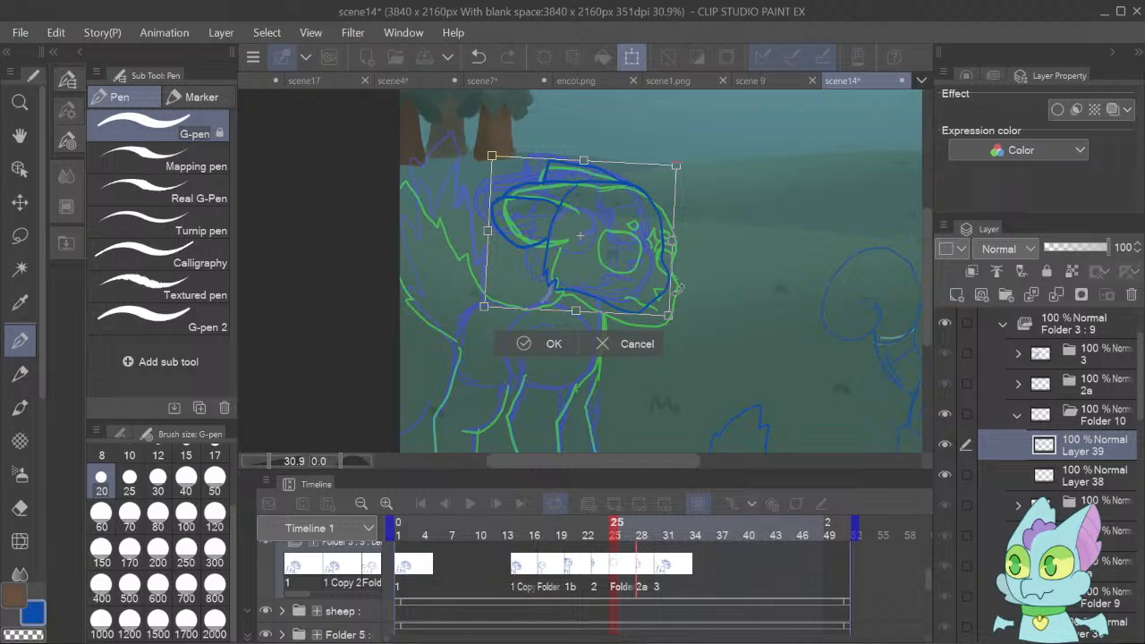
pyautogui.click(546, 346)
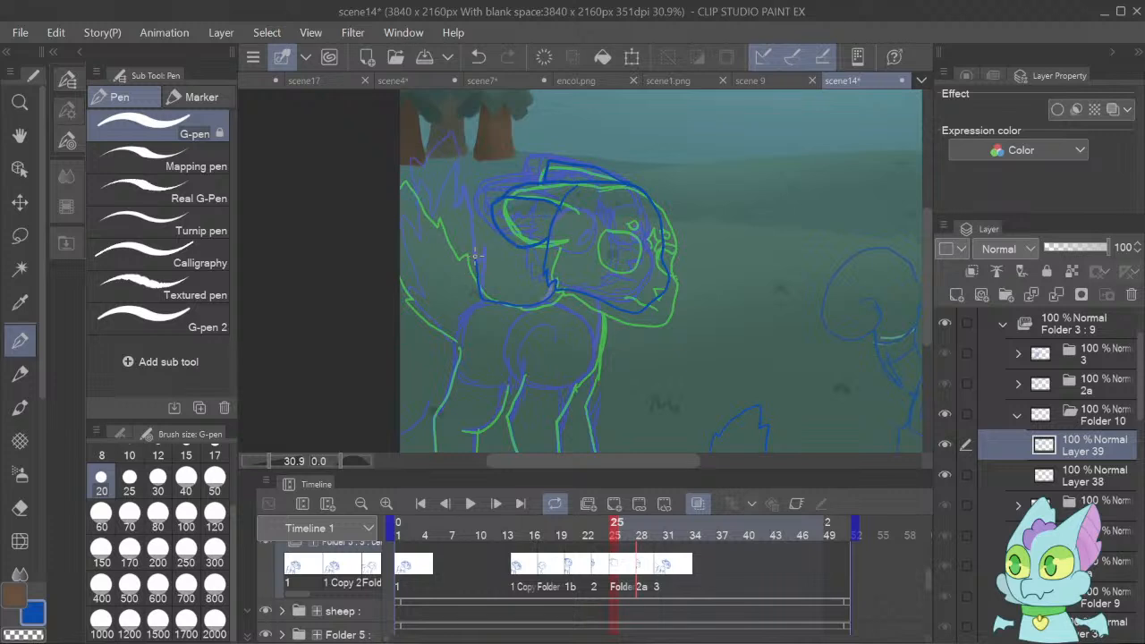
# Draw the fawn's back line, tail, legs and chest with the G-pen, plus the eye, nose and small facial details.
pyautogui.moveTo(474, 256)
pyautogui.mouseDown()
pyautogui.moveTo(457, 203)
pyautogui.moveTo(448, 215)
pyautogui.moveTo(438, 149)
pyautogui.mouseUp()
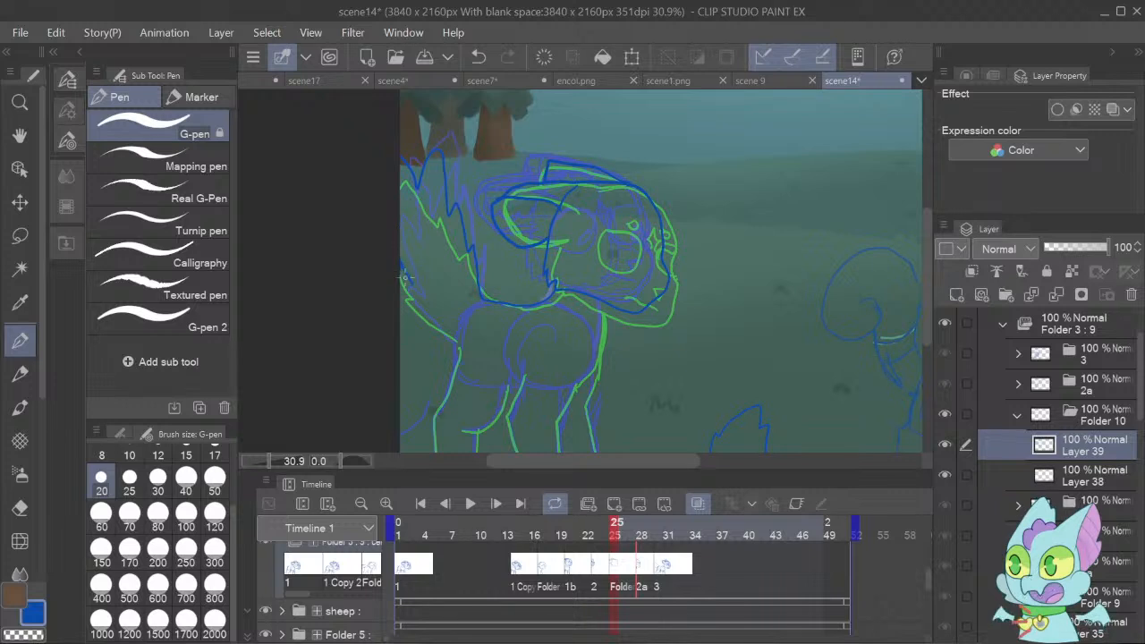
pyautogui.moveTo(405, 278)
pyautogui.mouseDown()
pyautogui.moveTo(451, 341)
pyautogui.moveTo(475, 324)
pyautogui.moveTo(483, 394)
pyautogui.moveTo(455, 368)
pyautogui.moveTo(467, 416)
pyautogui.moveTo(456, 345)
pyautogui.moveTo(437, 434)
pyautogui.moveTo(489, 423)
pyautogui.moveTo(506, 386)
pyautogui.moveTo(473, 426)
pyautogui.mouseUp()
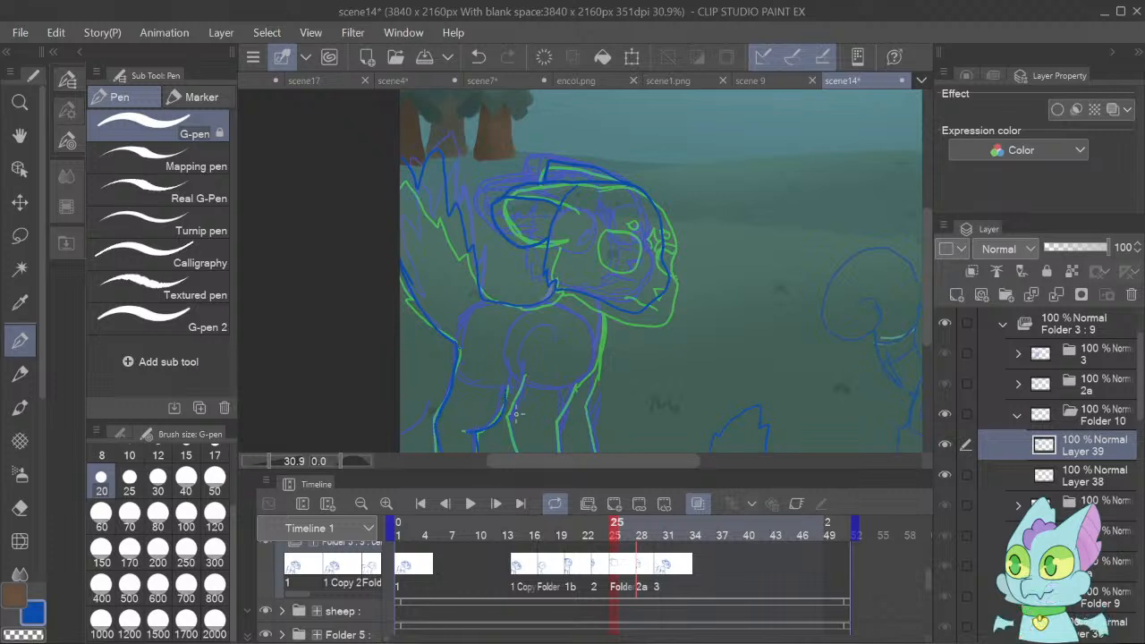
pyautogui.moveTo(525, 373); pyautogui.dragTo(510, 442)
pyautogui.moveTo(576, 382)
pyautogui.mouseDown()
pyautogui.moveTo(564, 450)
pyautogui.moveTo(596, 458)
pyautogui.mouseUp()
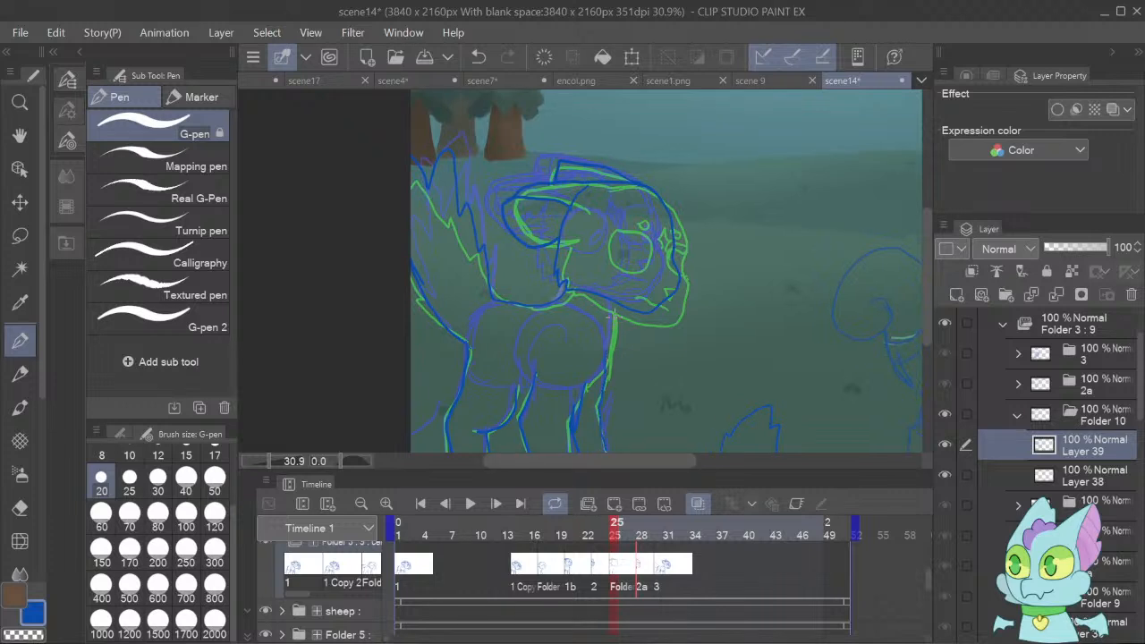
pyautogui.moveTo(619, 330); pyautogui.dragTo(614, 374)
pyautogui.moveTo(634, 229)
pyautogui.mouseDown()
pyautogui.moveTo(599, 261)
pyautogui.moveTo(601, 217)
pyautogui.moveTo(632, 223)
pyautogui.moveTo(637, 243)
pyautogui.moveTo(617, 262)
pyautogui.moveTo(592, 247)
pyautogui.moveTo(593, 229)
pyautogui.moveTo(636, 214)
pyautogui.mouseUp()
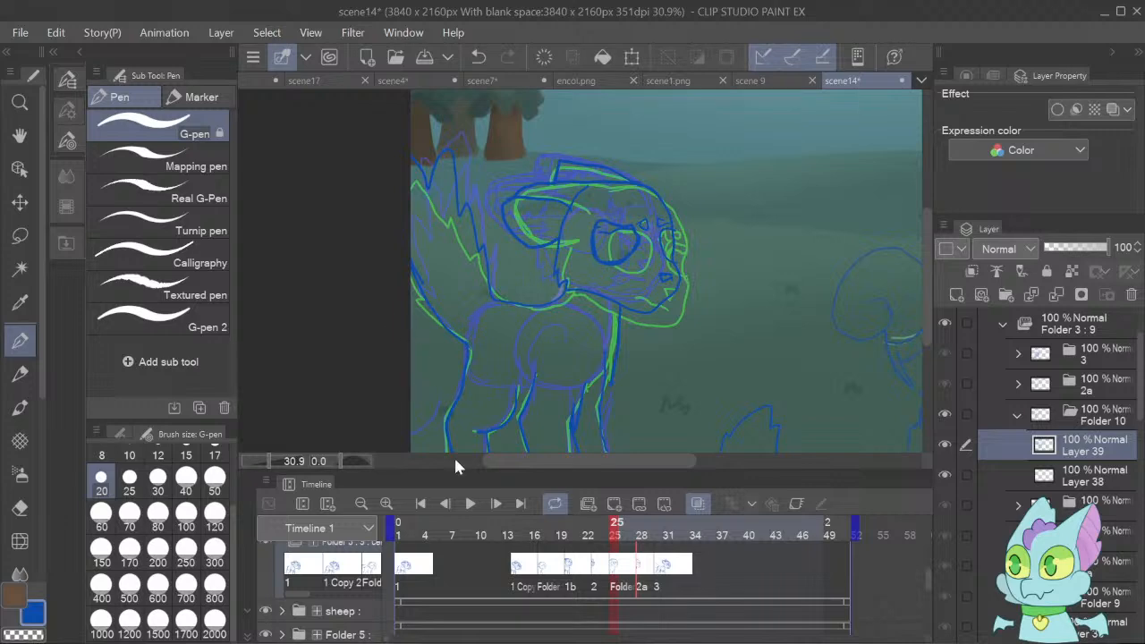
# Play back the animation at 16.3% zoom to check the new in-between in motion.
pyautogui.click(471, 503)
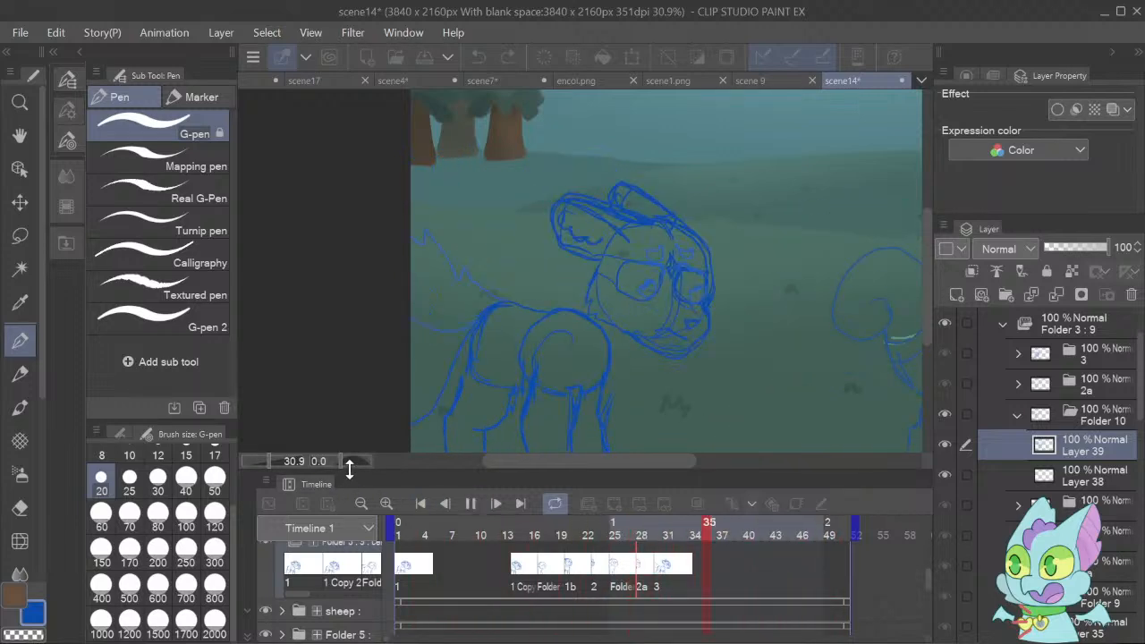
pyautogui.moveTo(266, 460); pyautogui.dragTo(264, 462)
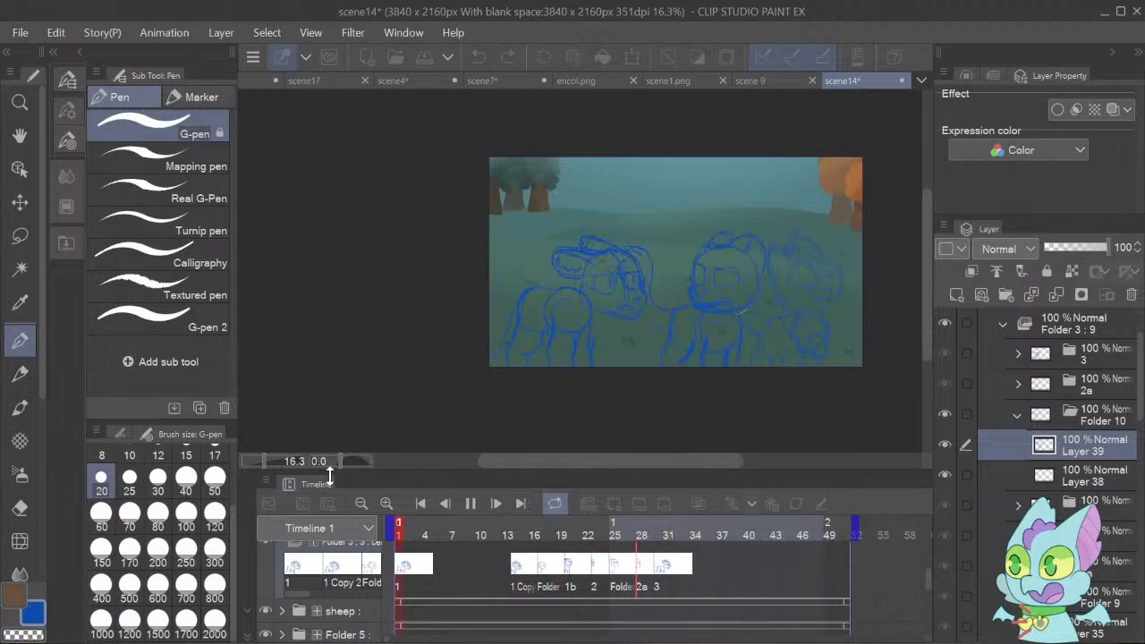
pyautogui.click(472, 504)
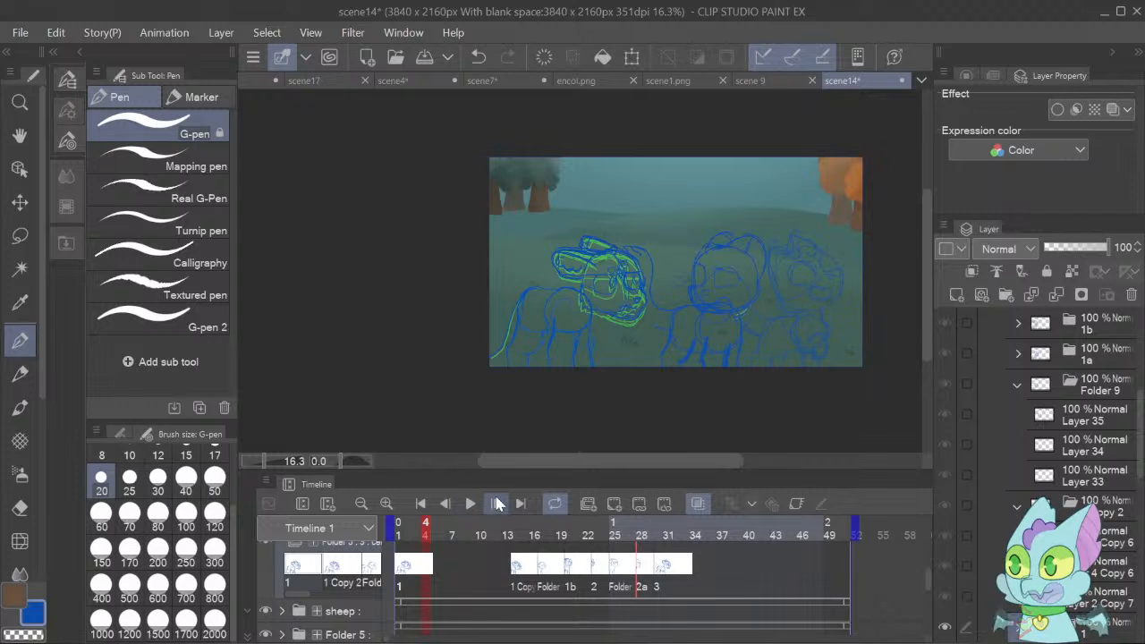